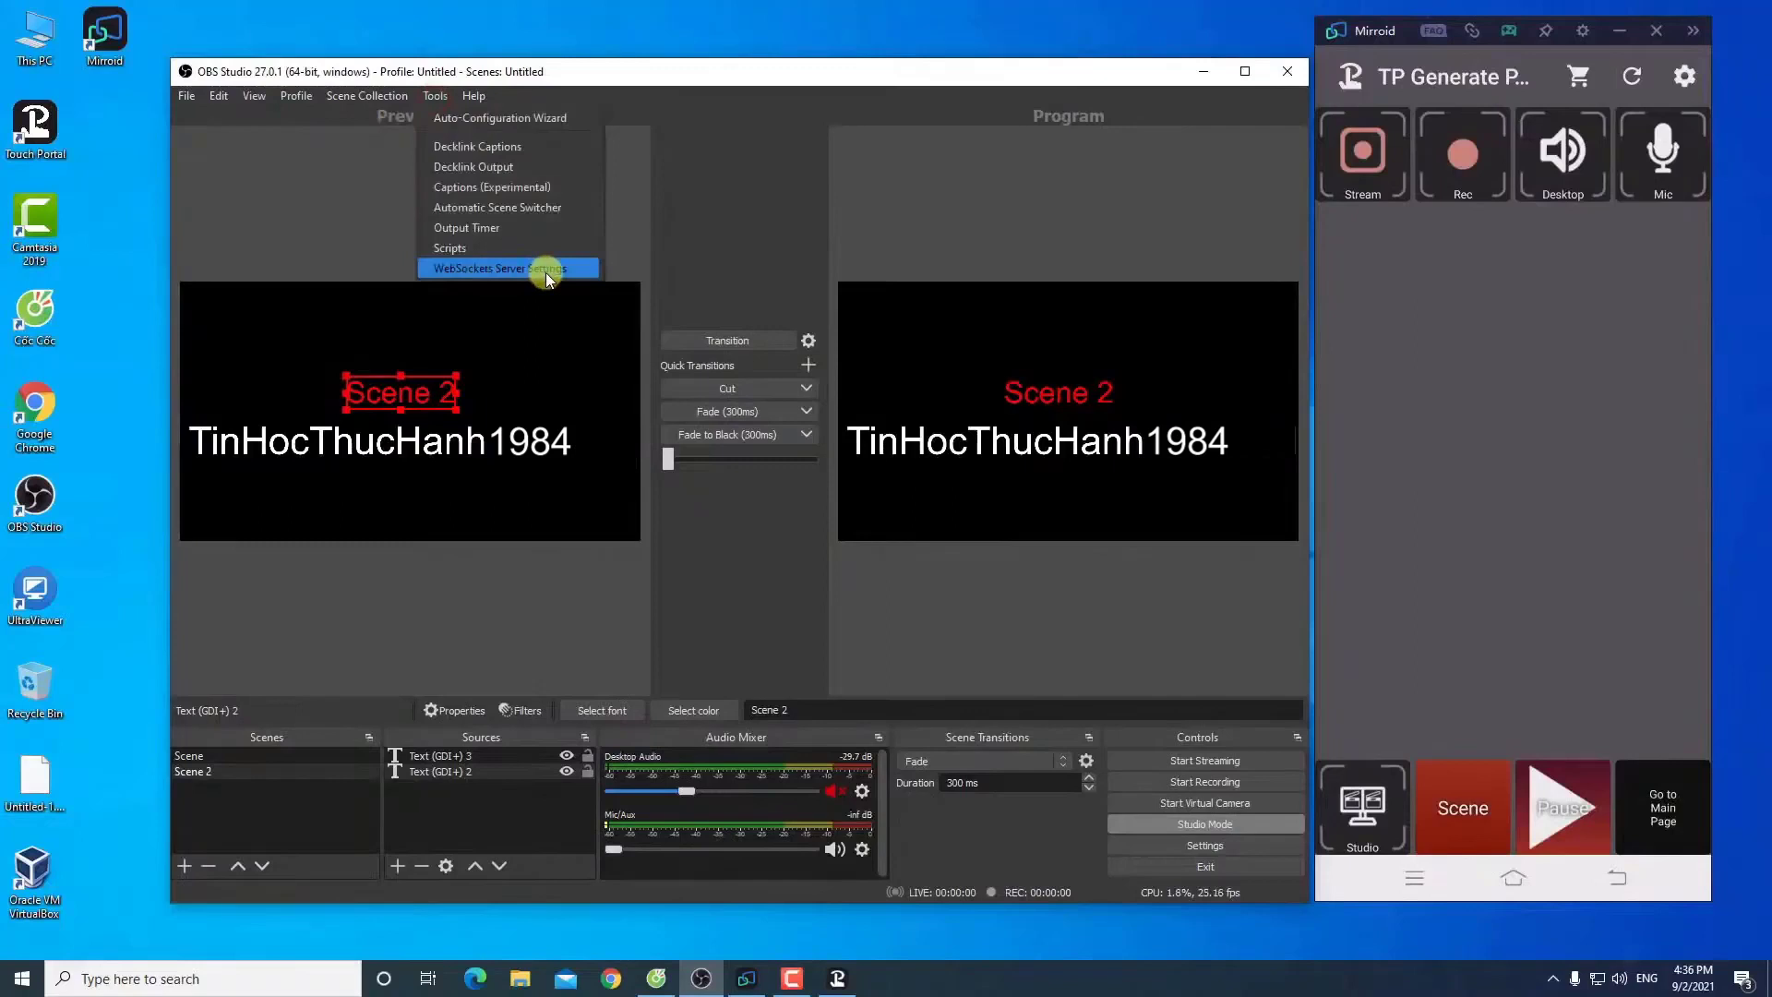
# Step: Return the mirrored phone to its home screen and minimize the OBS Studio window
pyautogui.click(1198, 72)
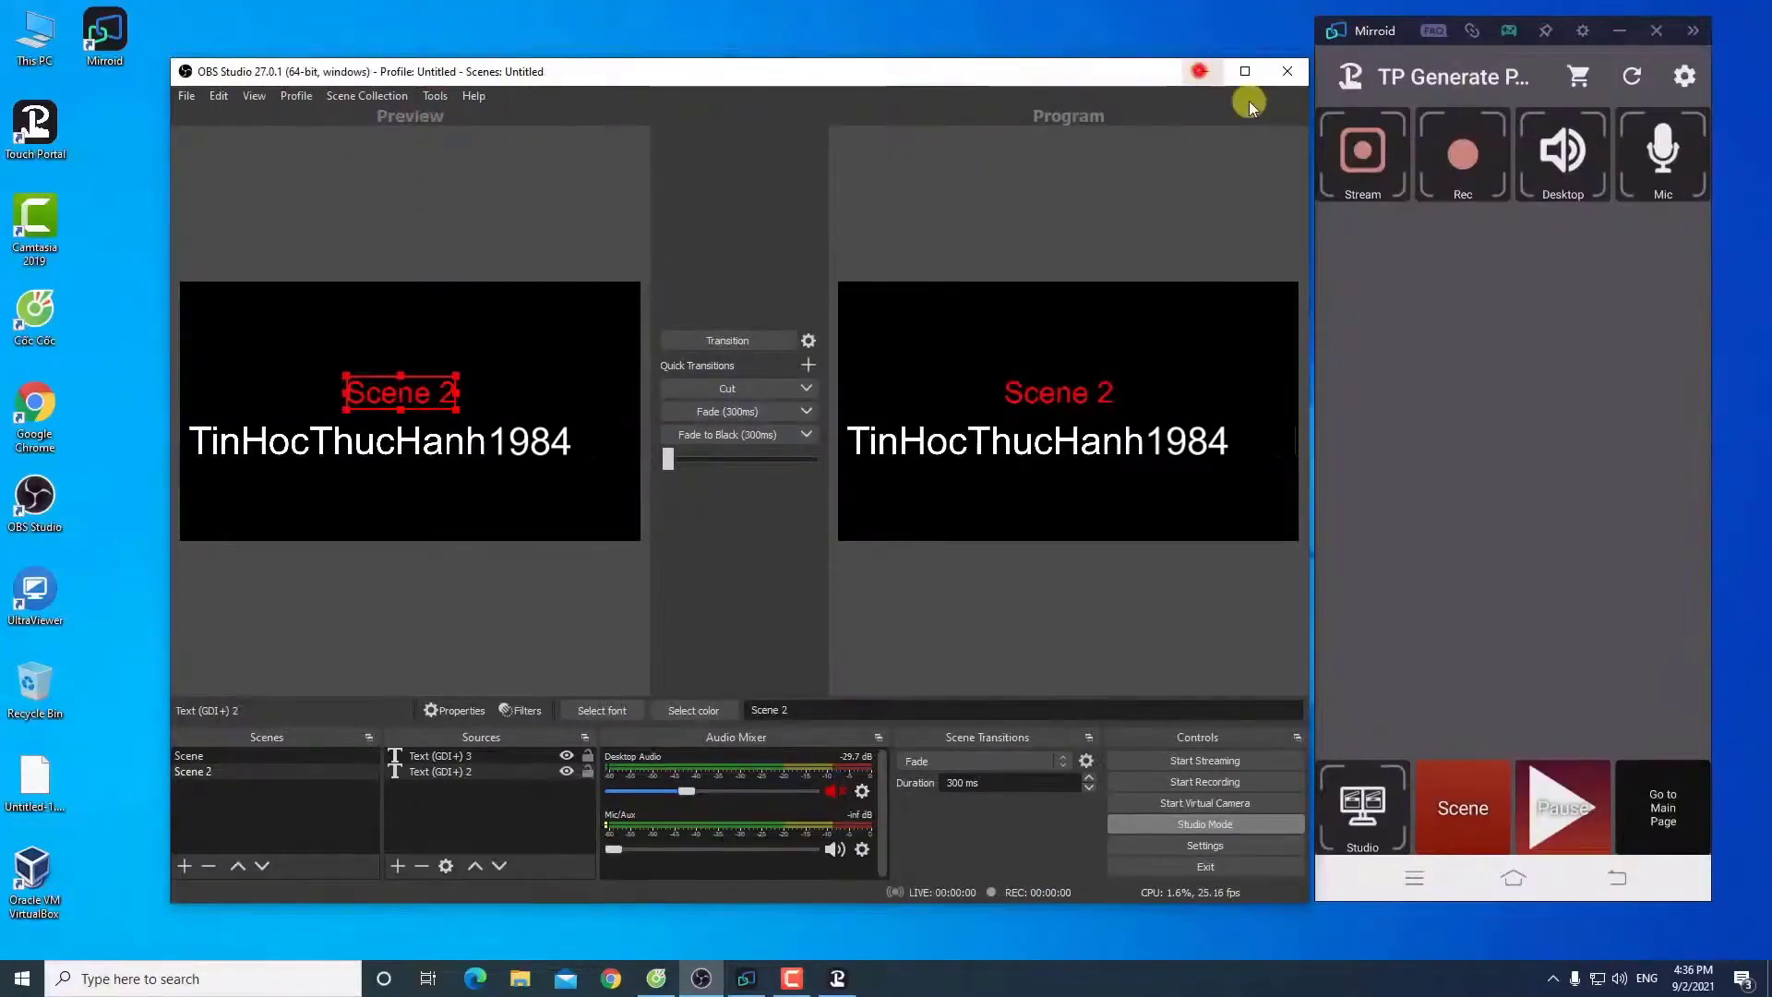
pyautogui.click(1514, 878)
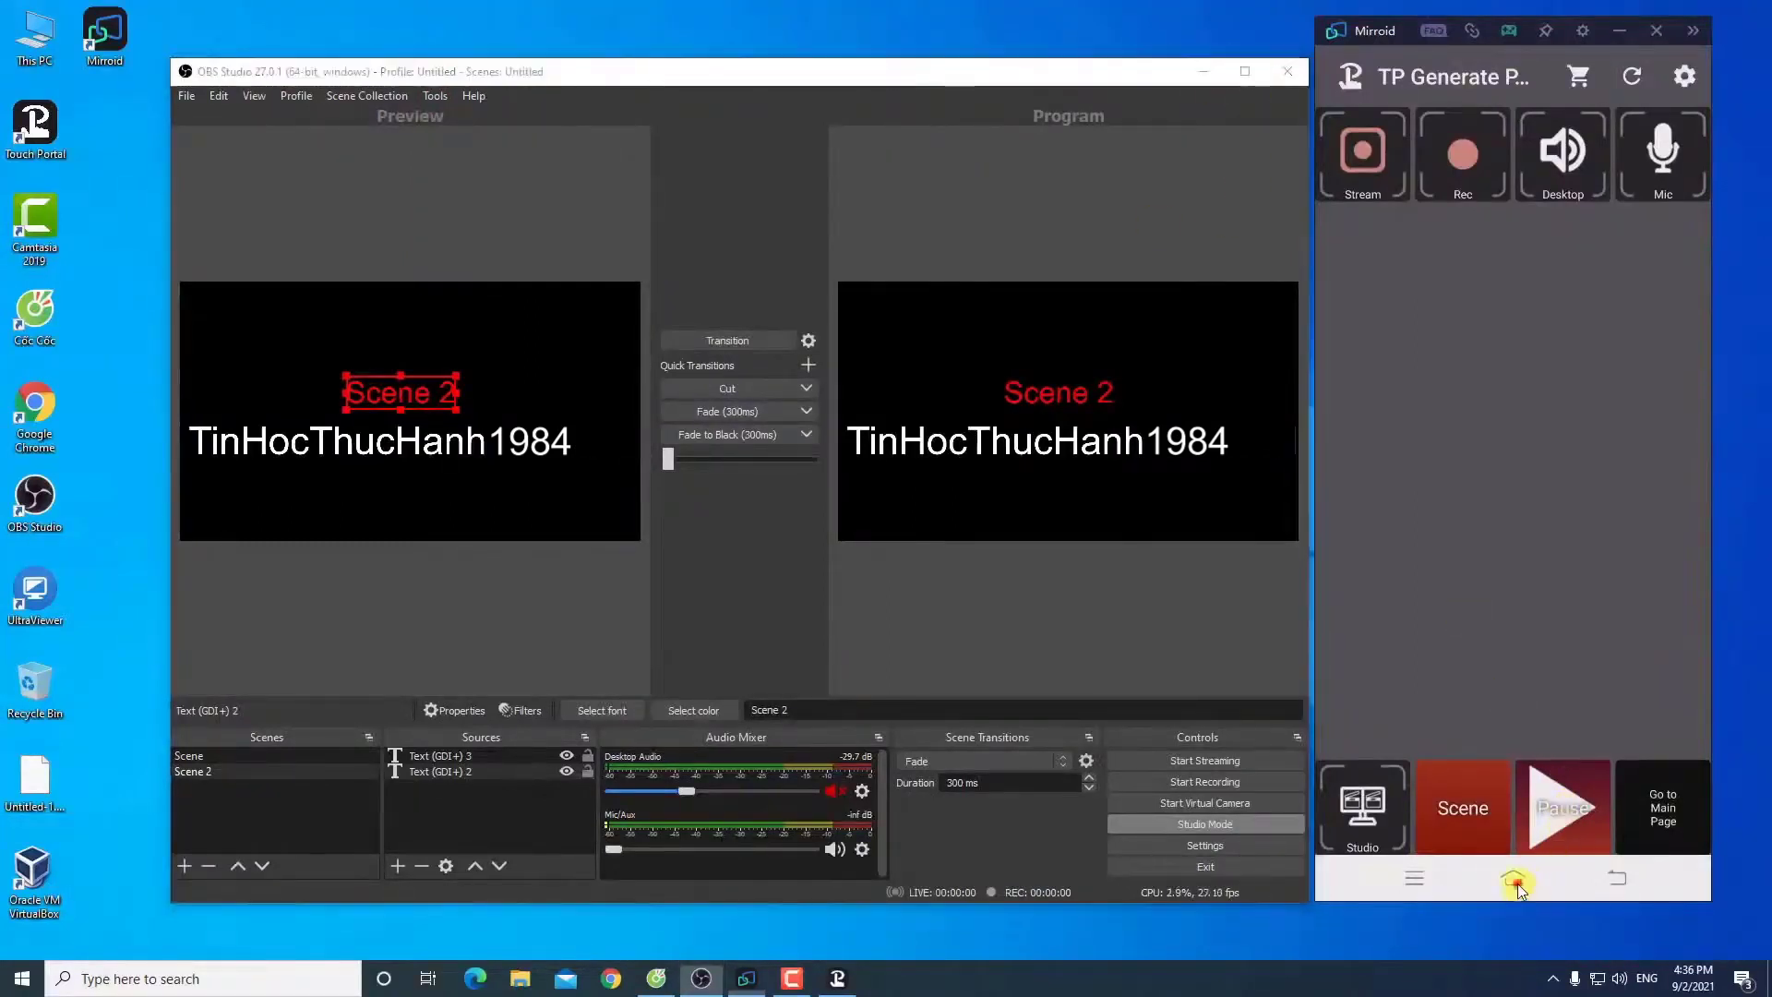
pyautogui.click(1202, 72)
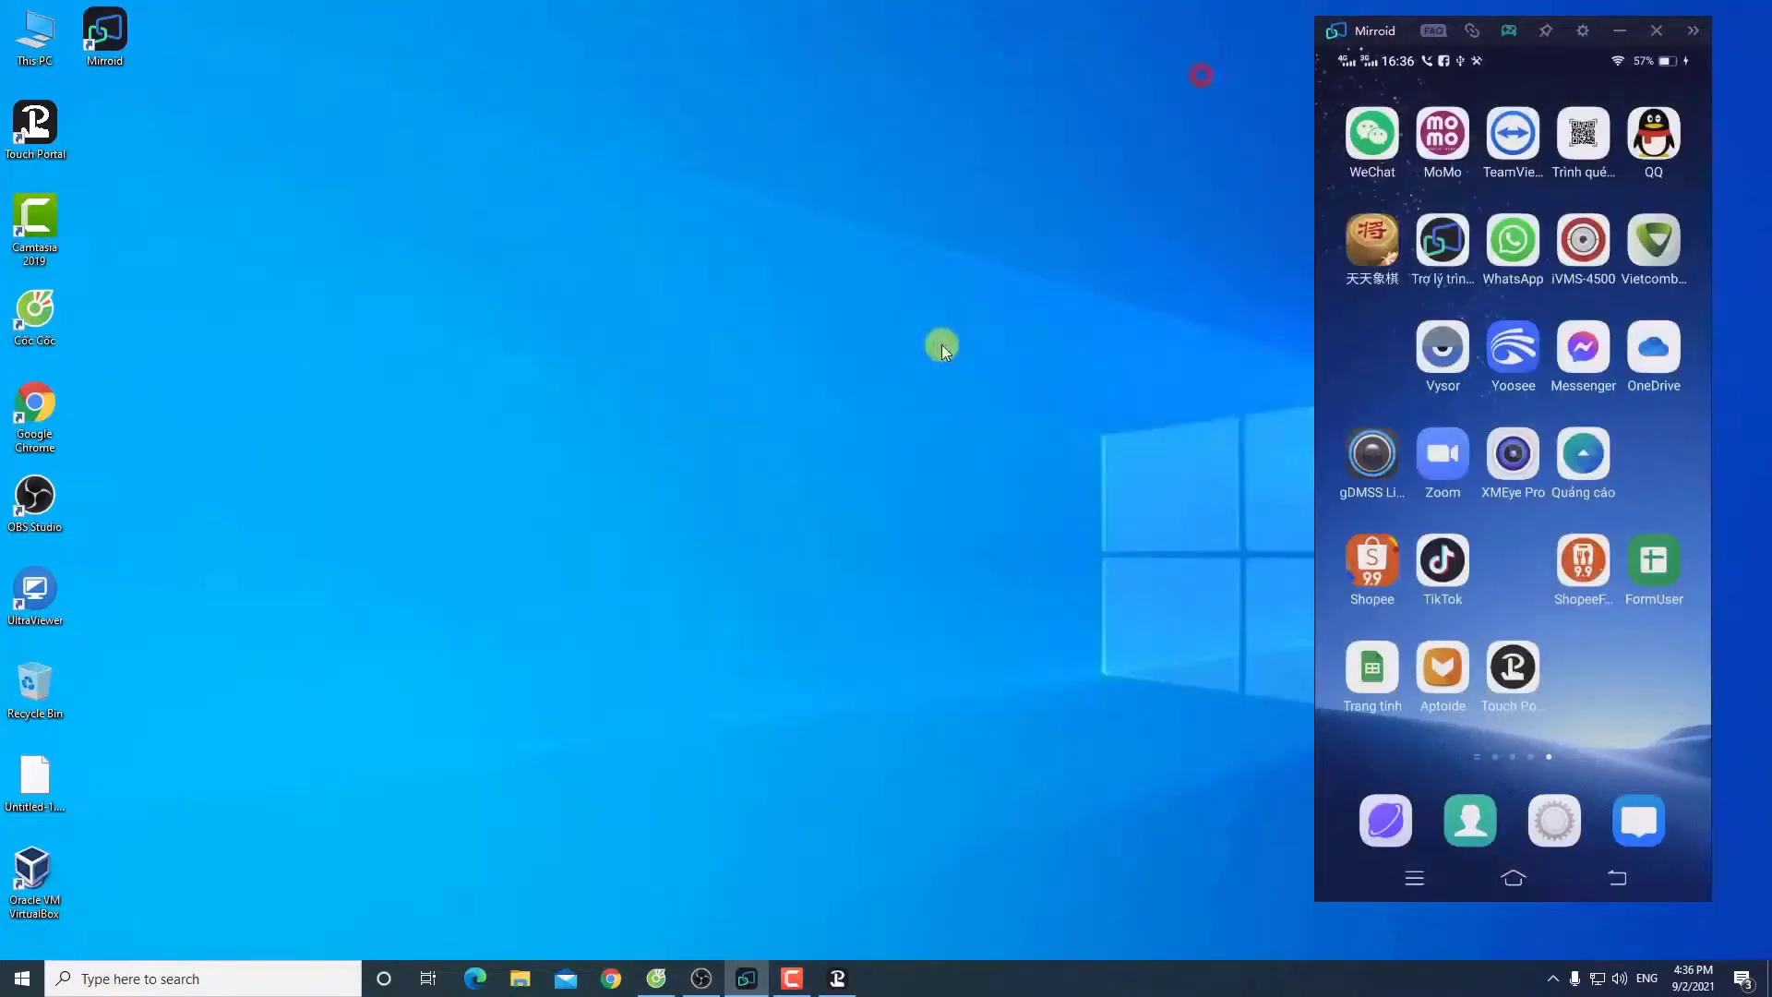
# Step: Switch to the Cốc Cốc browser and examine the install instructions and assets of the obs-websocket 4.9.1 release on GitHub
pyautogui.click(656, 977)
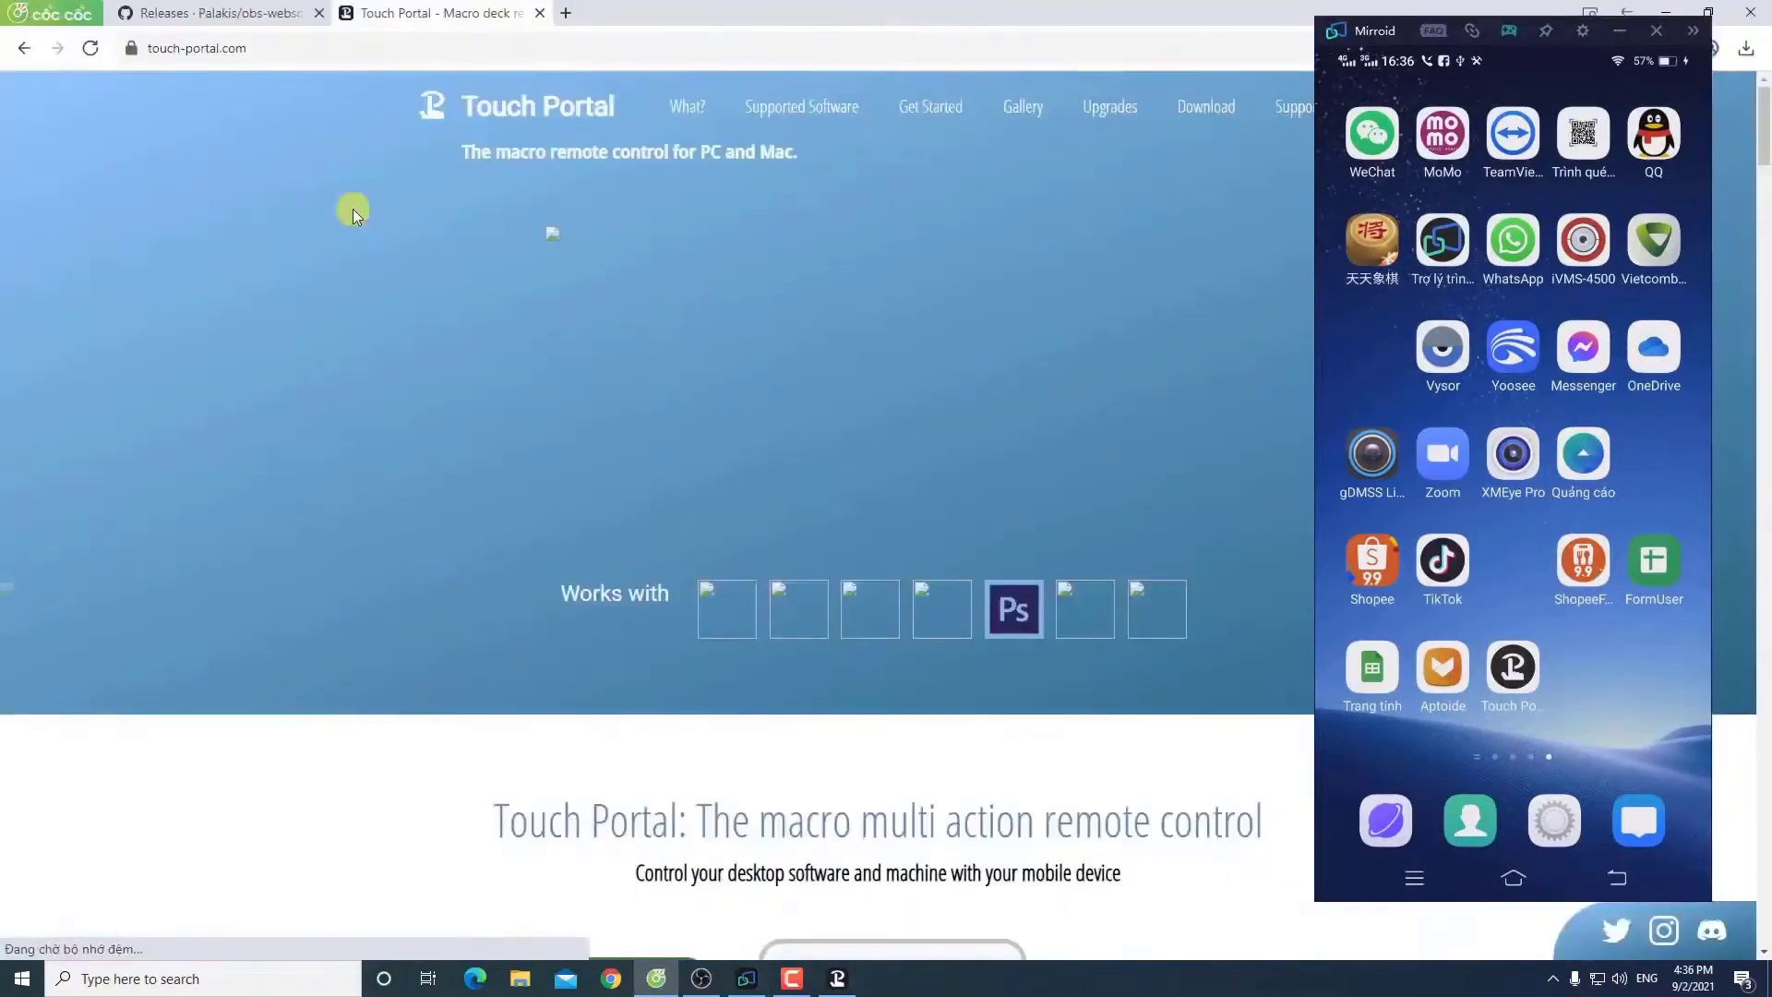
pyautogui.click(238, 13)
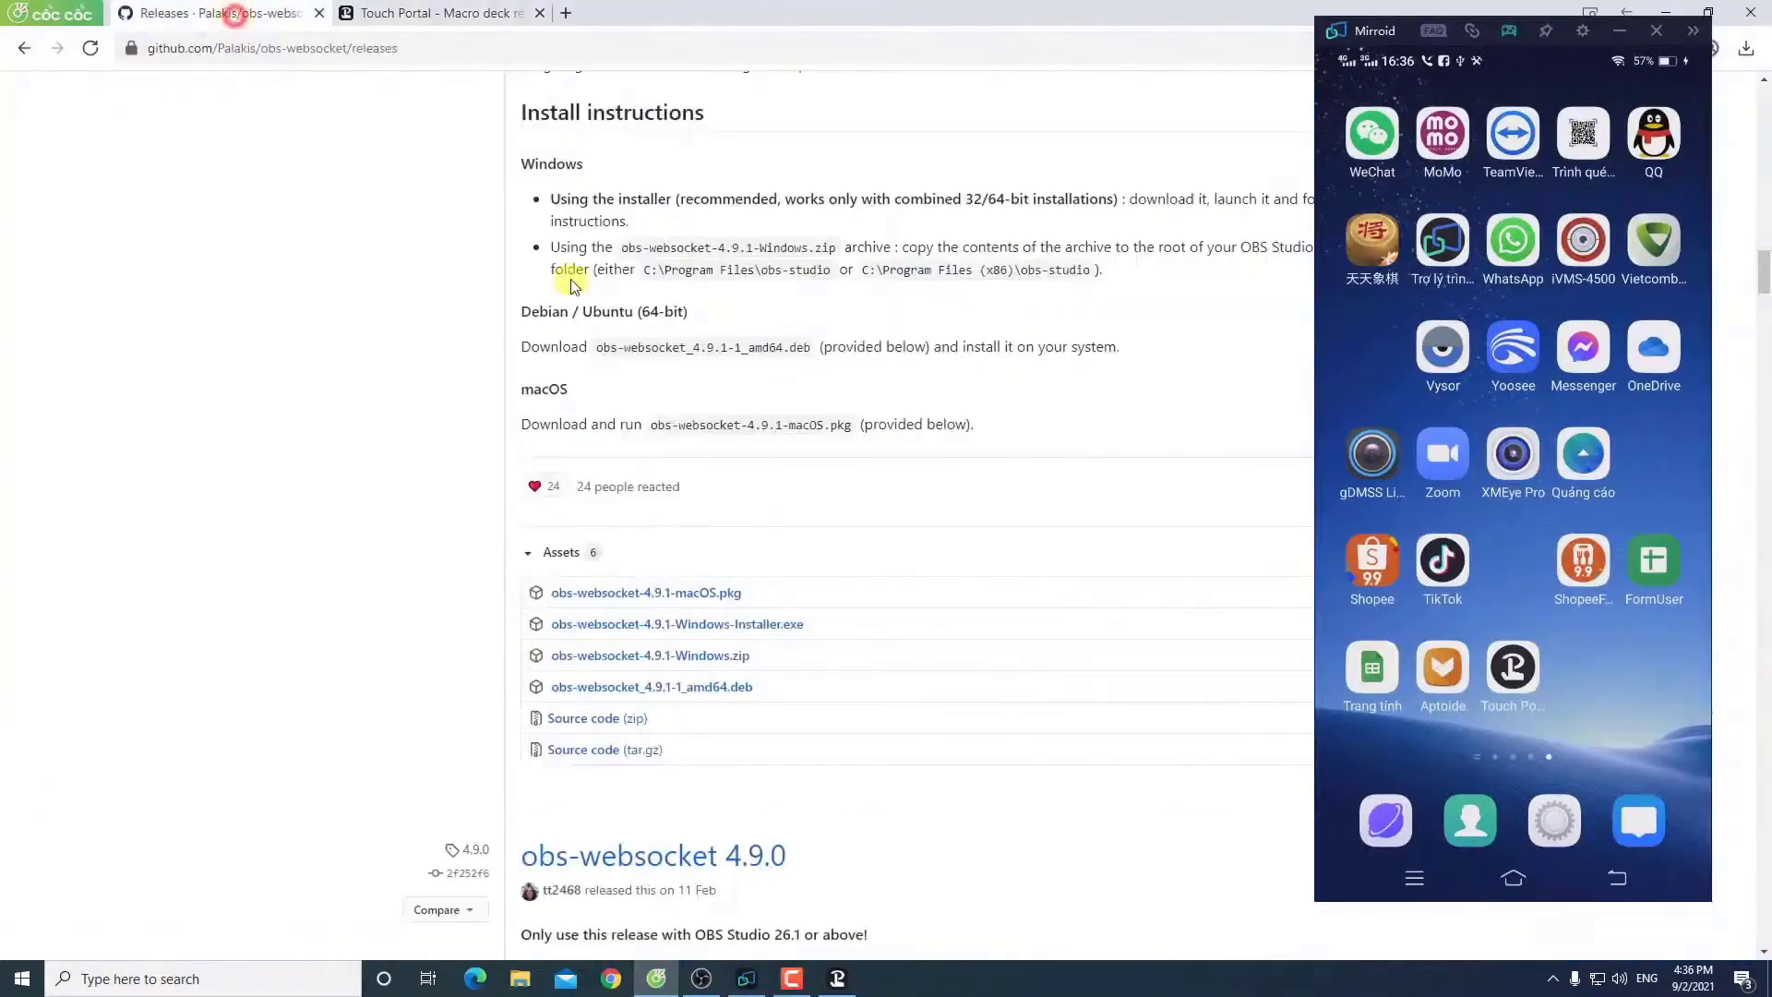
pyautogui.scroll(3, 507, 269)
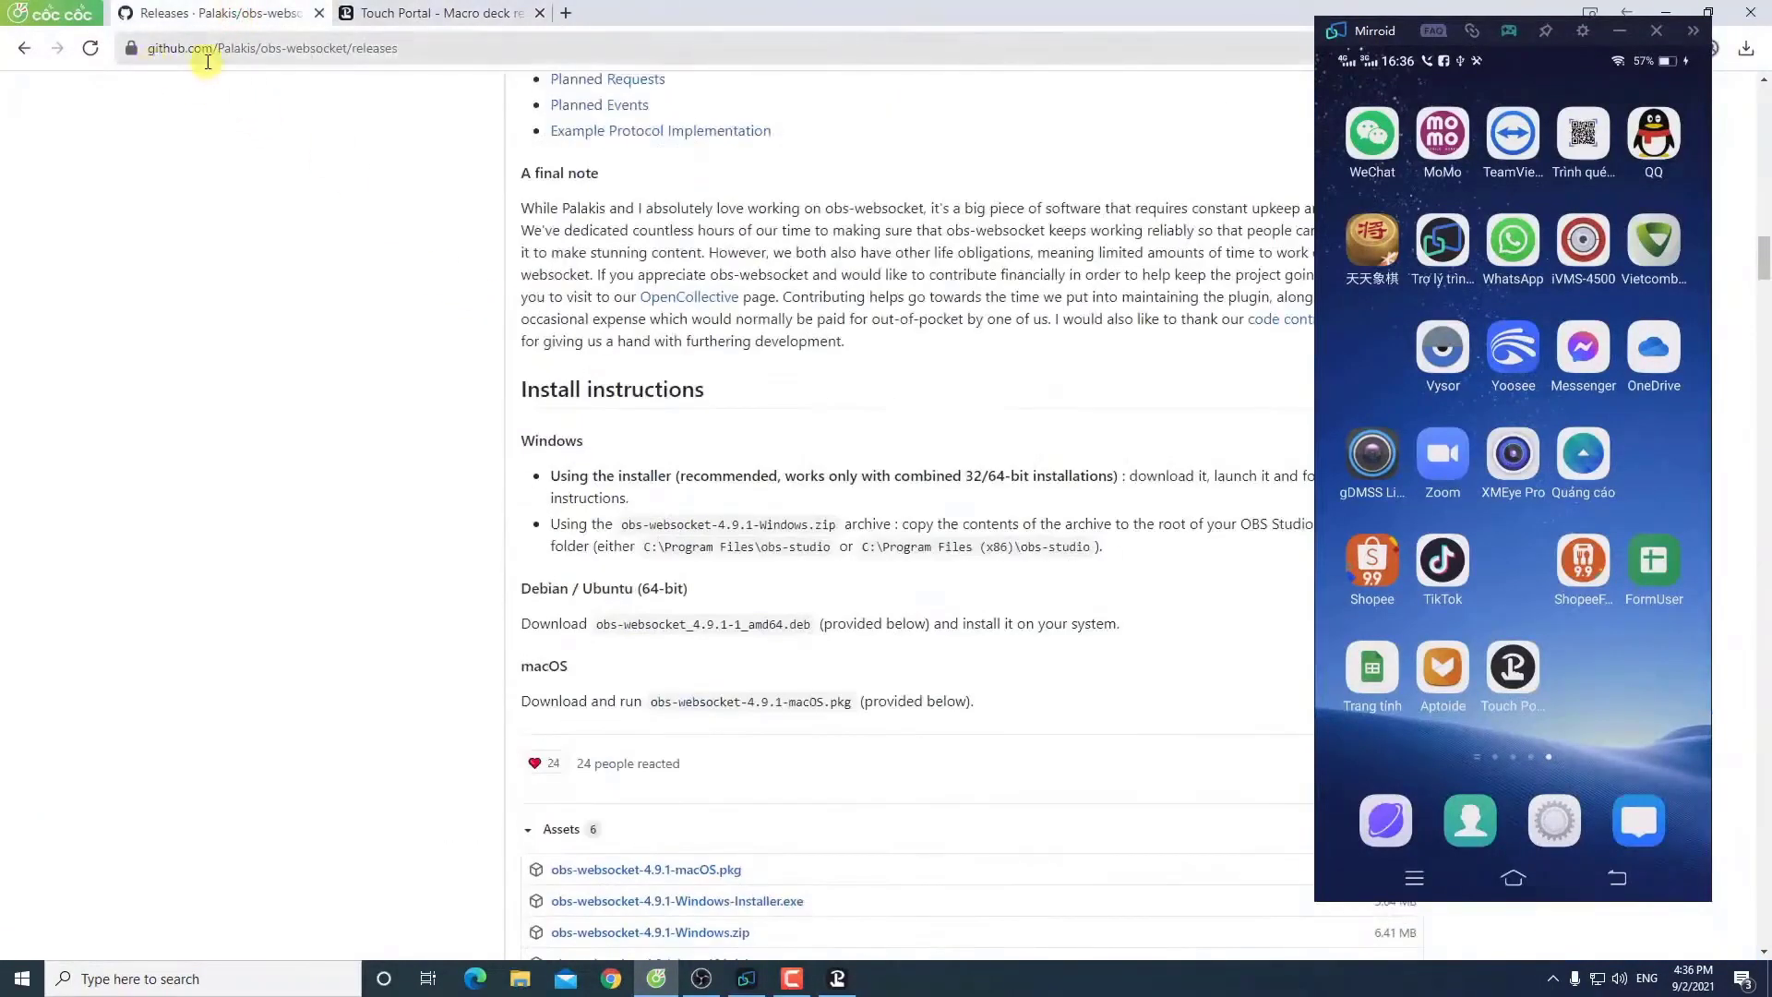
pyautogui.scroll(-2, 622, 480)
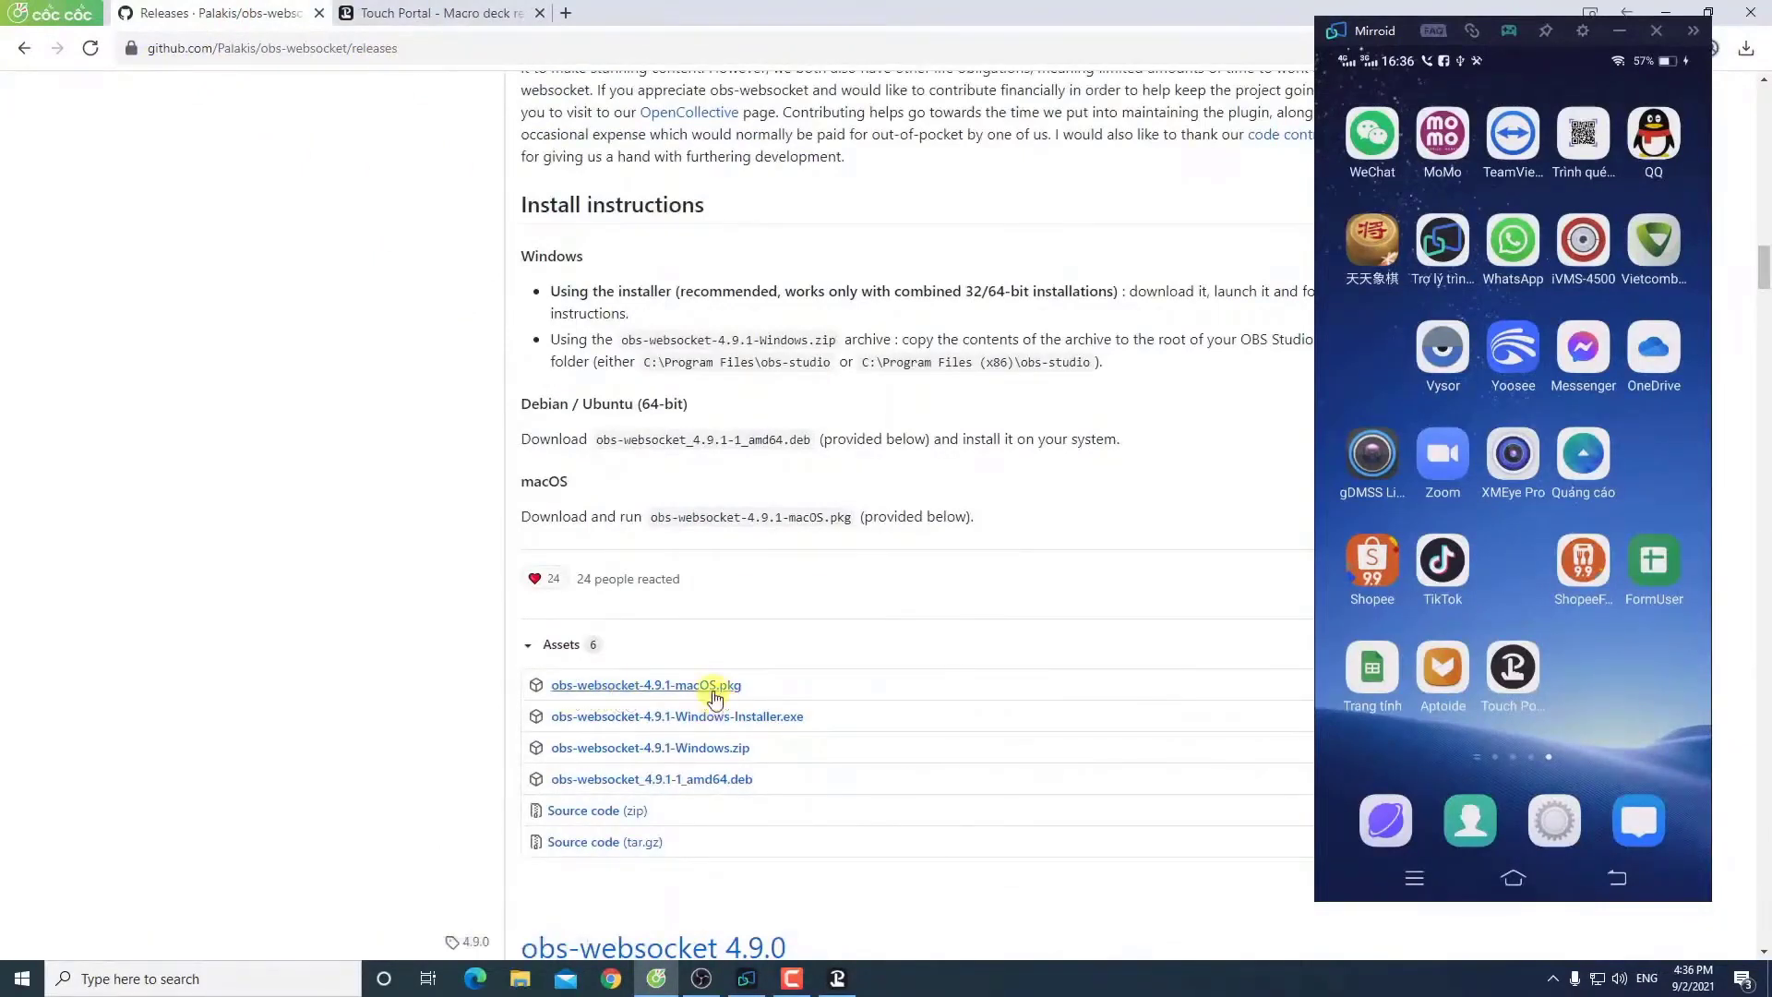
pyautogui.scroll(-1, 716, 692)
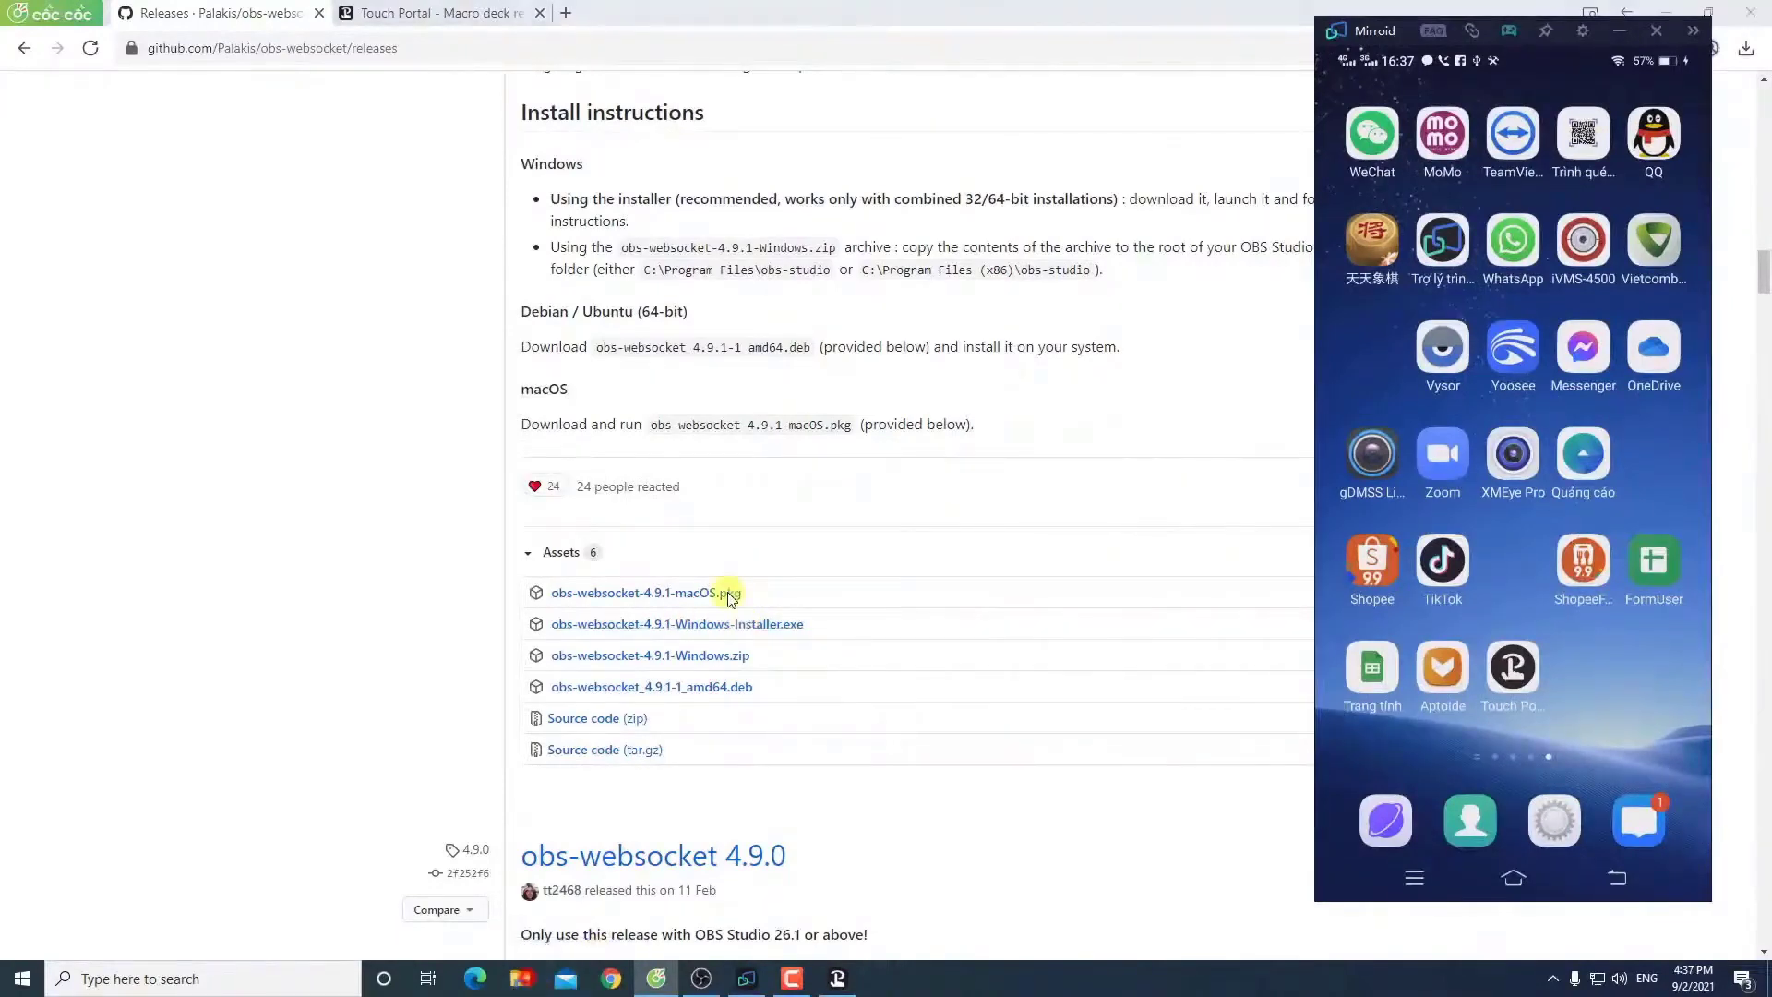
# Step: Locate obs-websocket-4.9.1-Windows-Installer.exe in the Downloads folder in File Explorer and widen the Name column to show the full file name
pyautogui.click(64, 580)
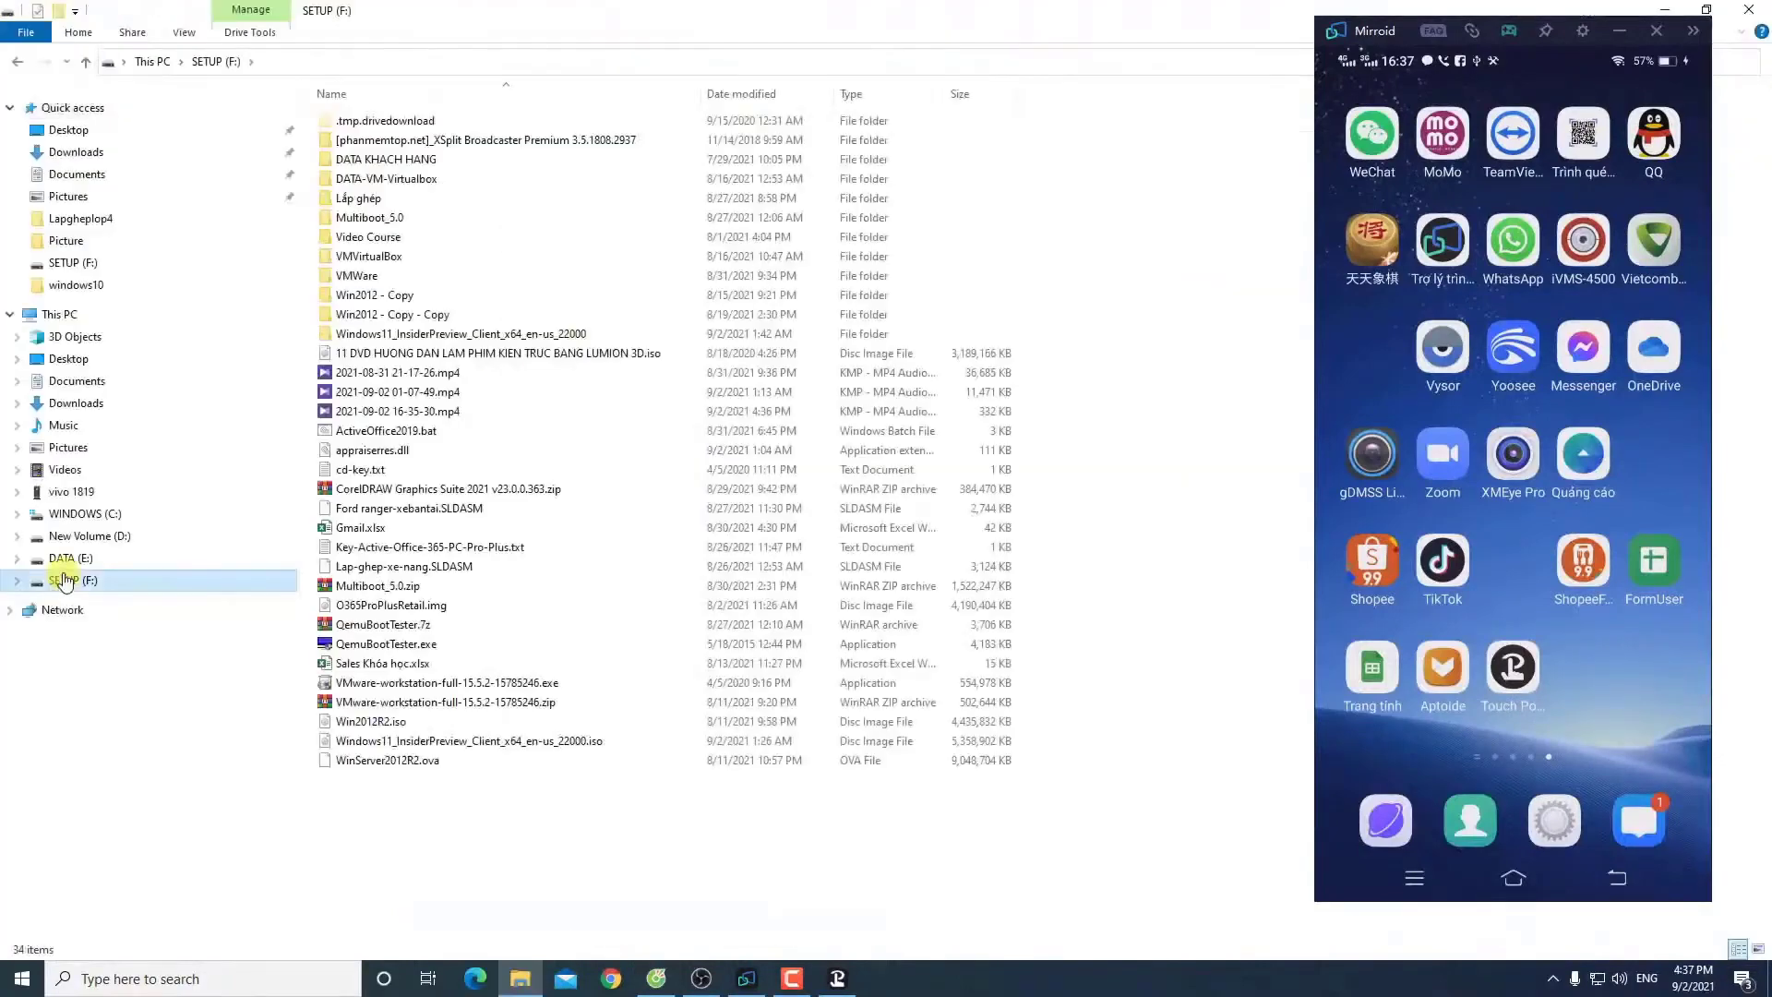
pyautogui.click(83, 153)
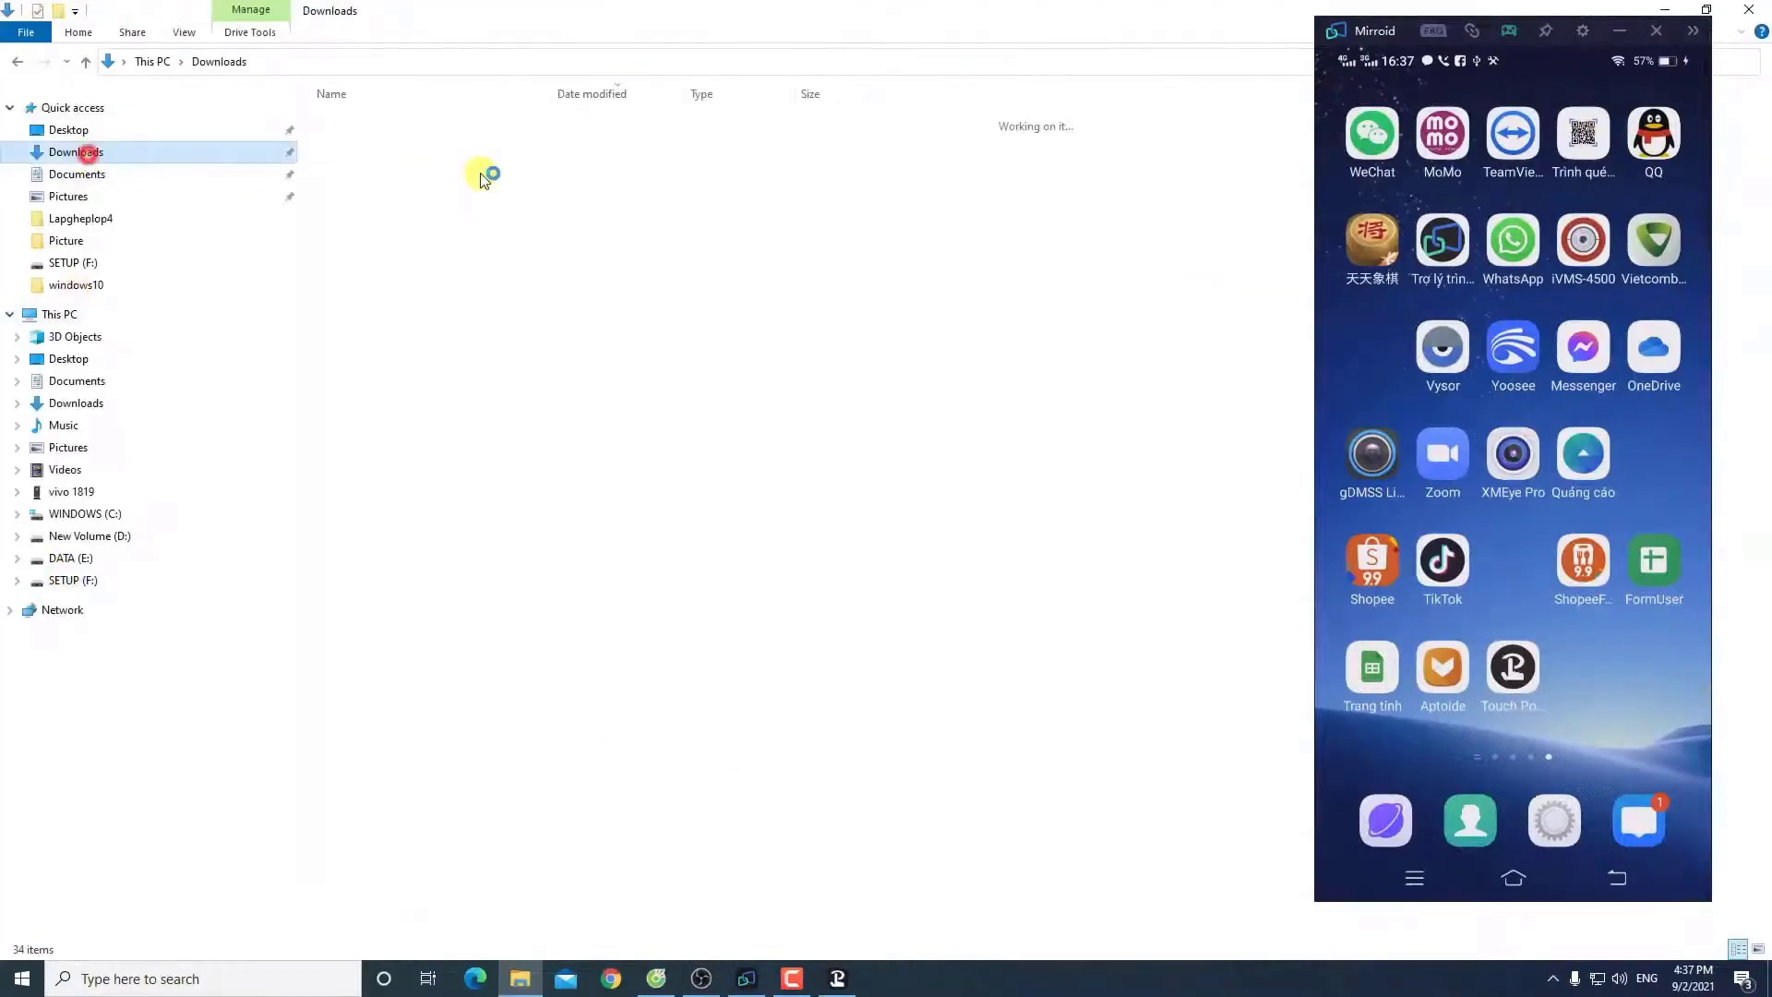
pyautogui.click(422, 194)
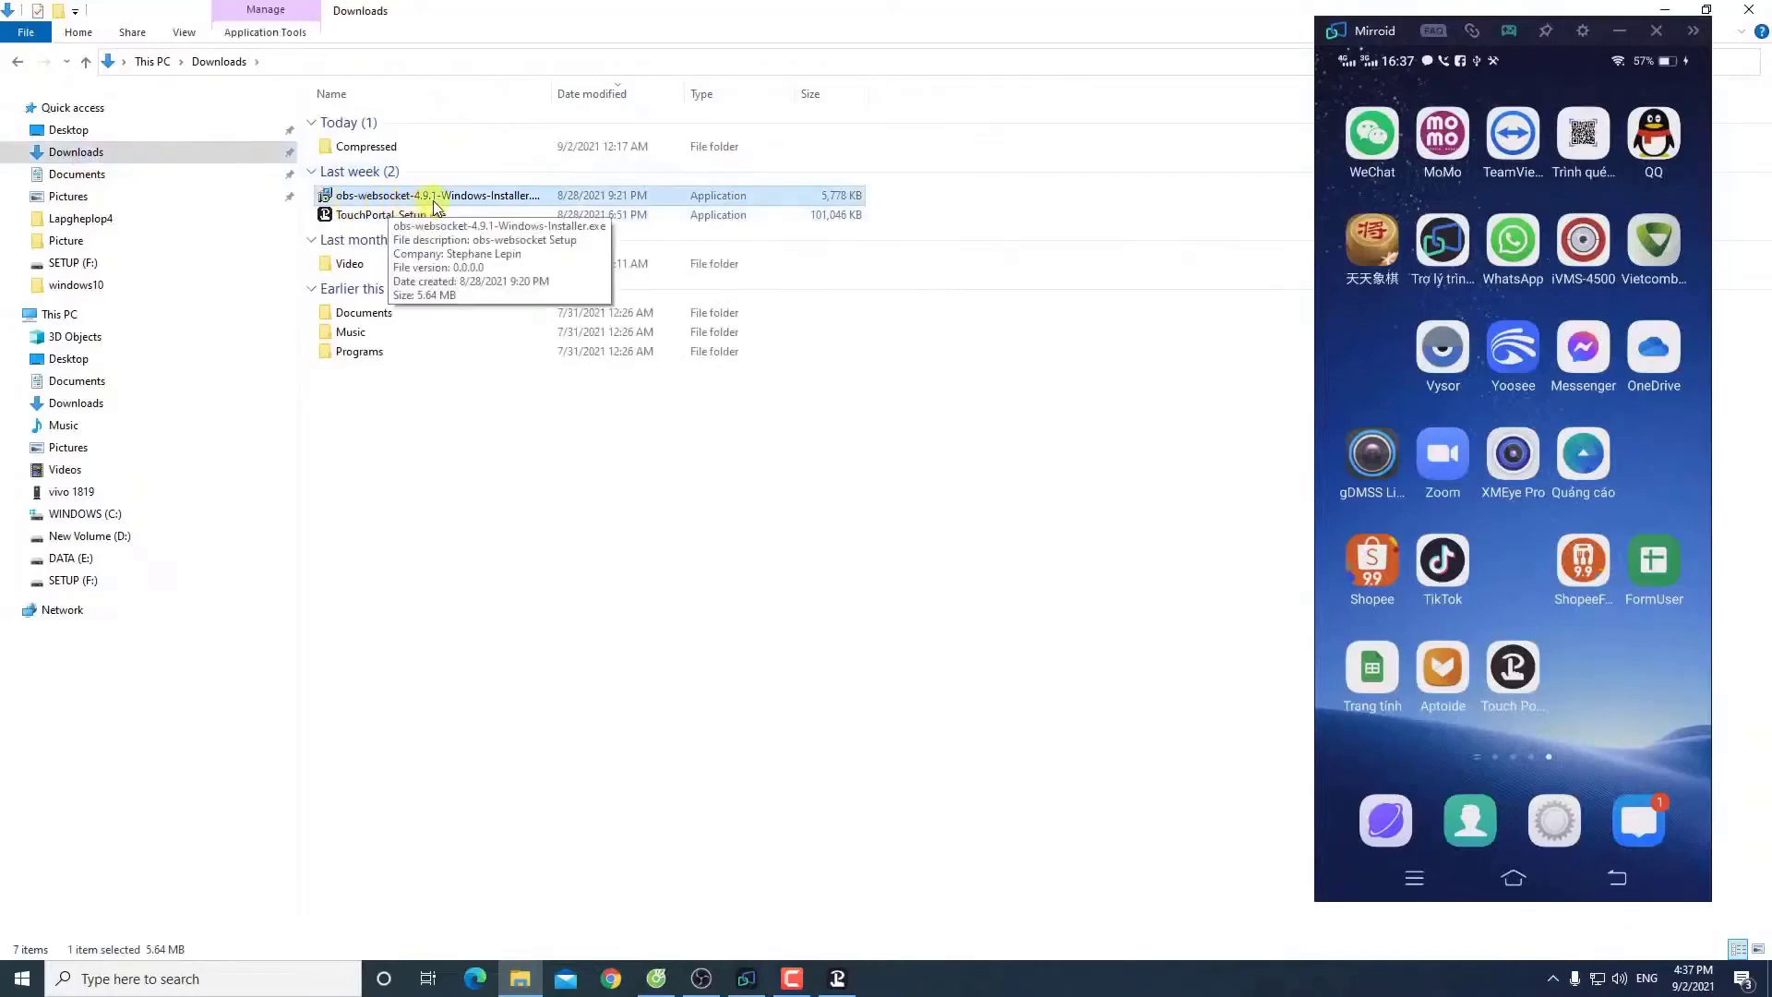
pyautogui.moveTo(554, 90); pyautogui.dragTo(659, 91)
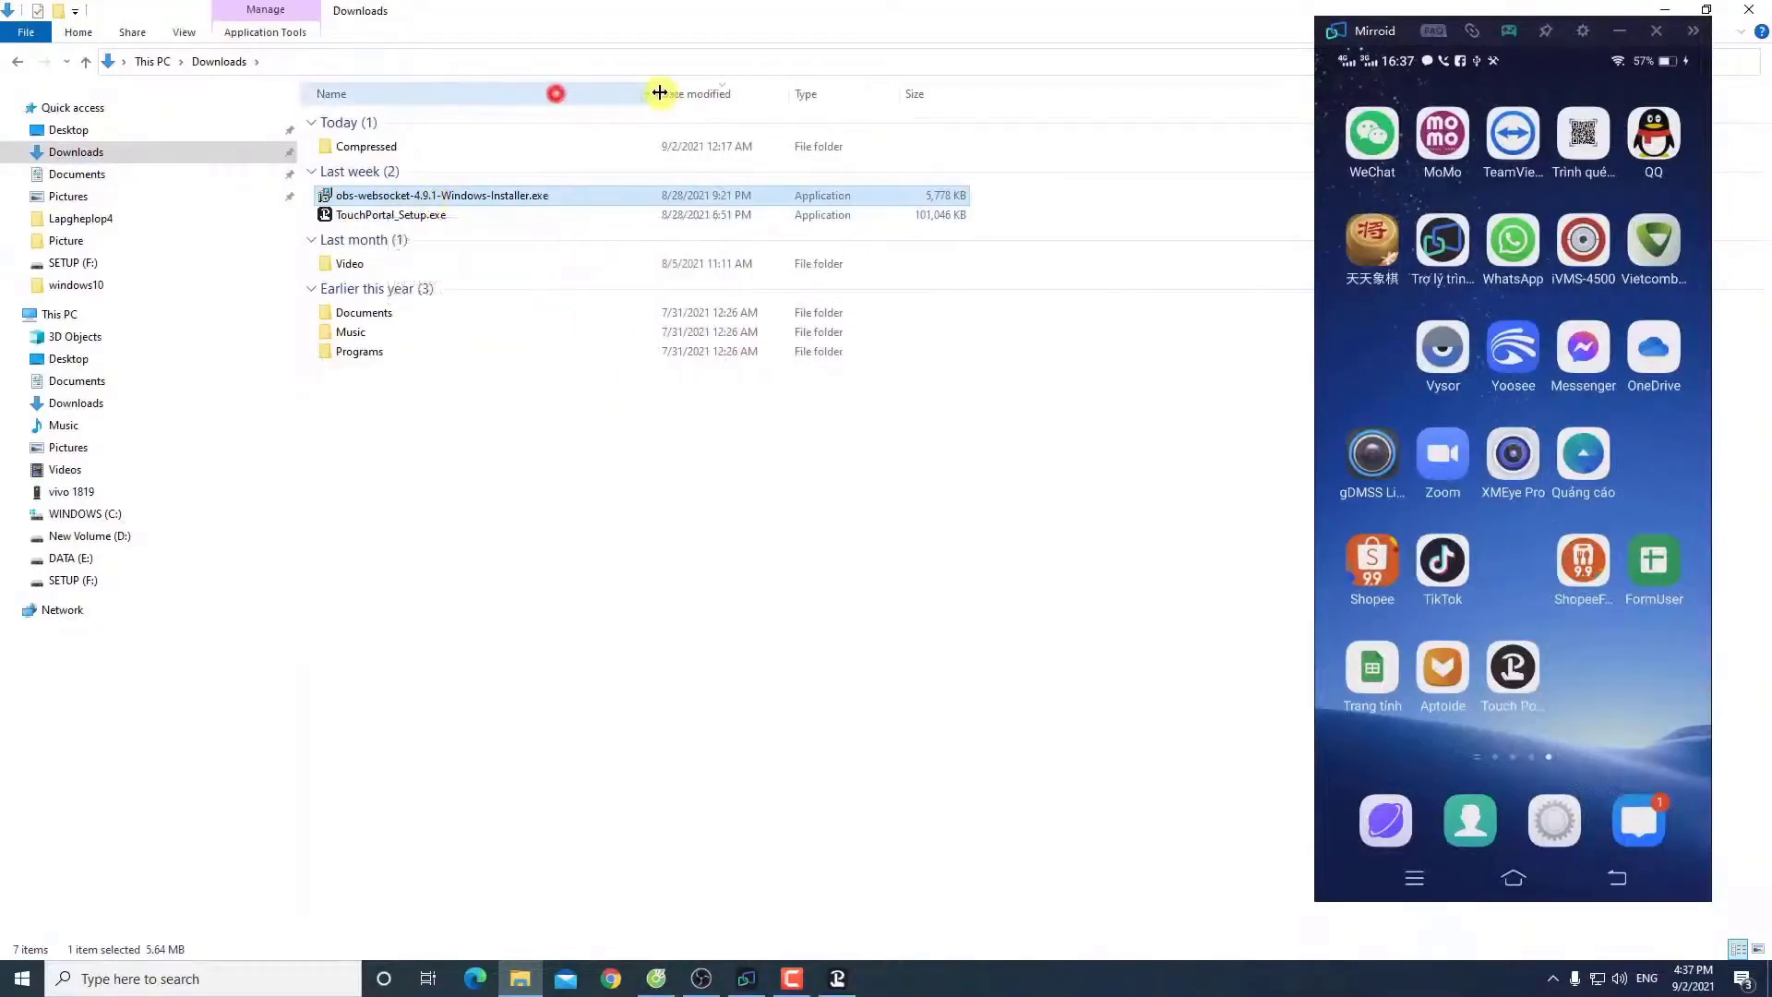
# Step: Launch the obs-websocket 4.9.1 installer and cancel its setup at the license information page
pyautogui.doubleClick(498, 199)
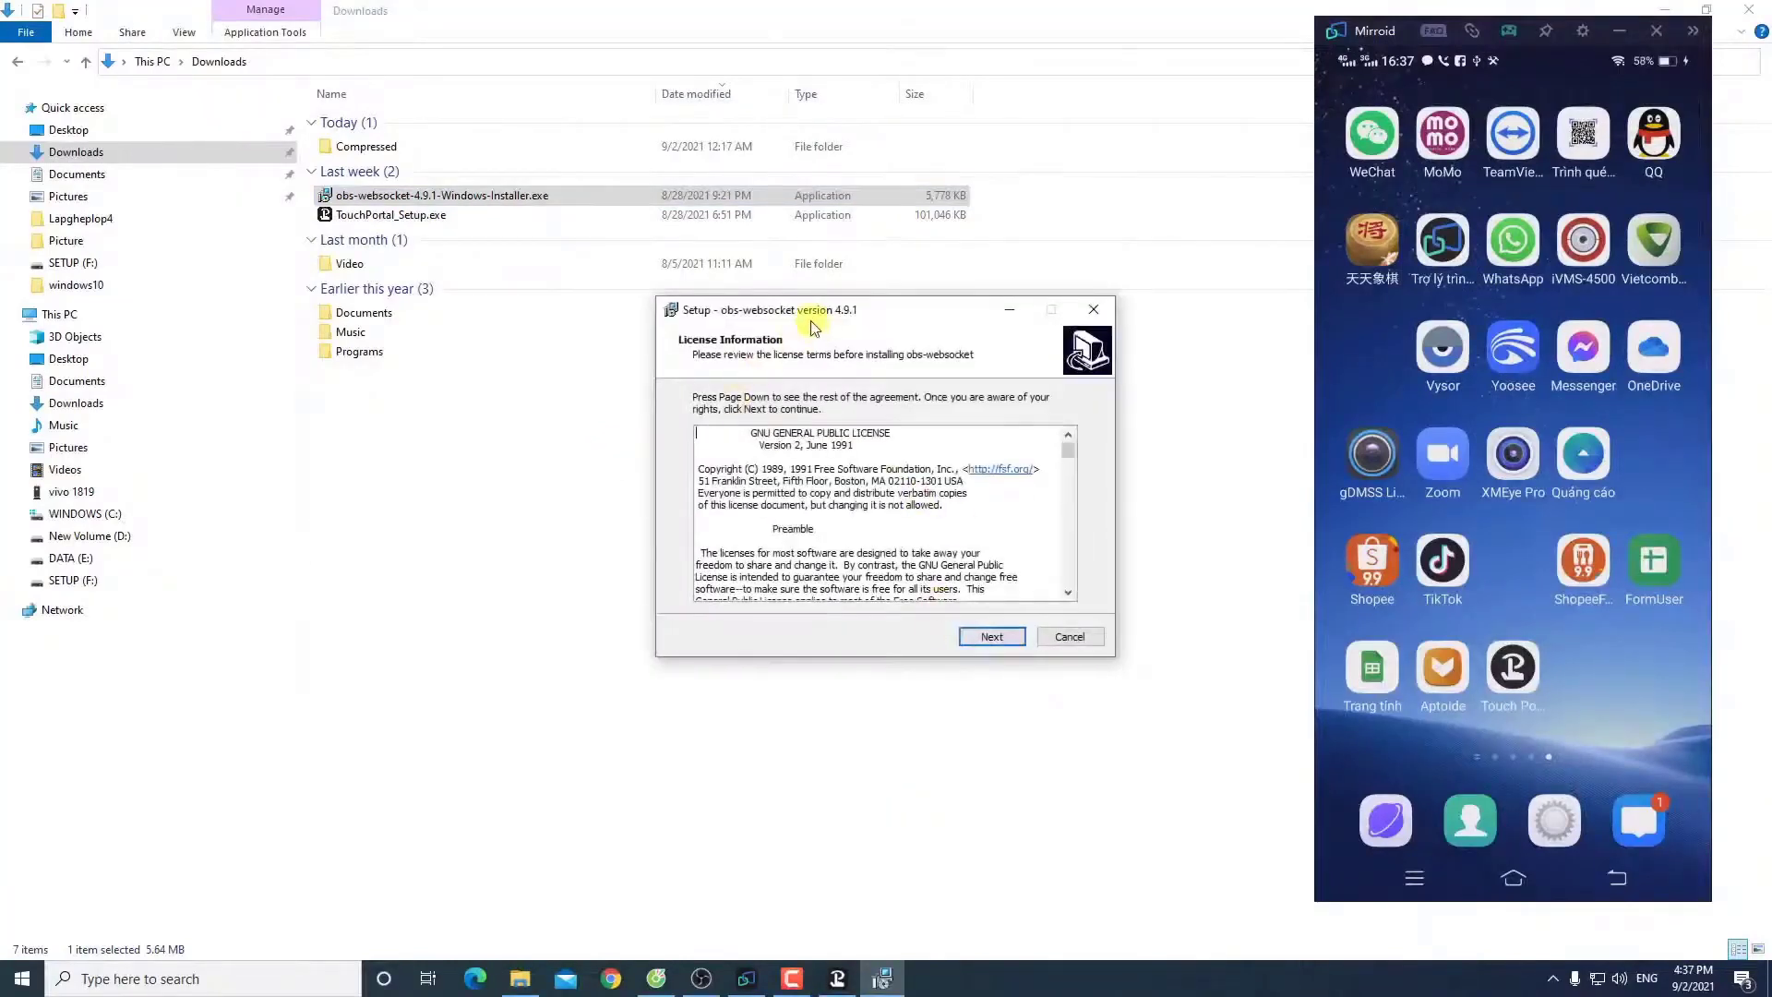
pyautogui.click(1059, 639)
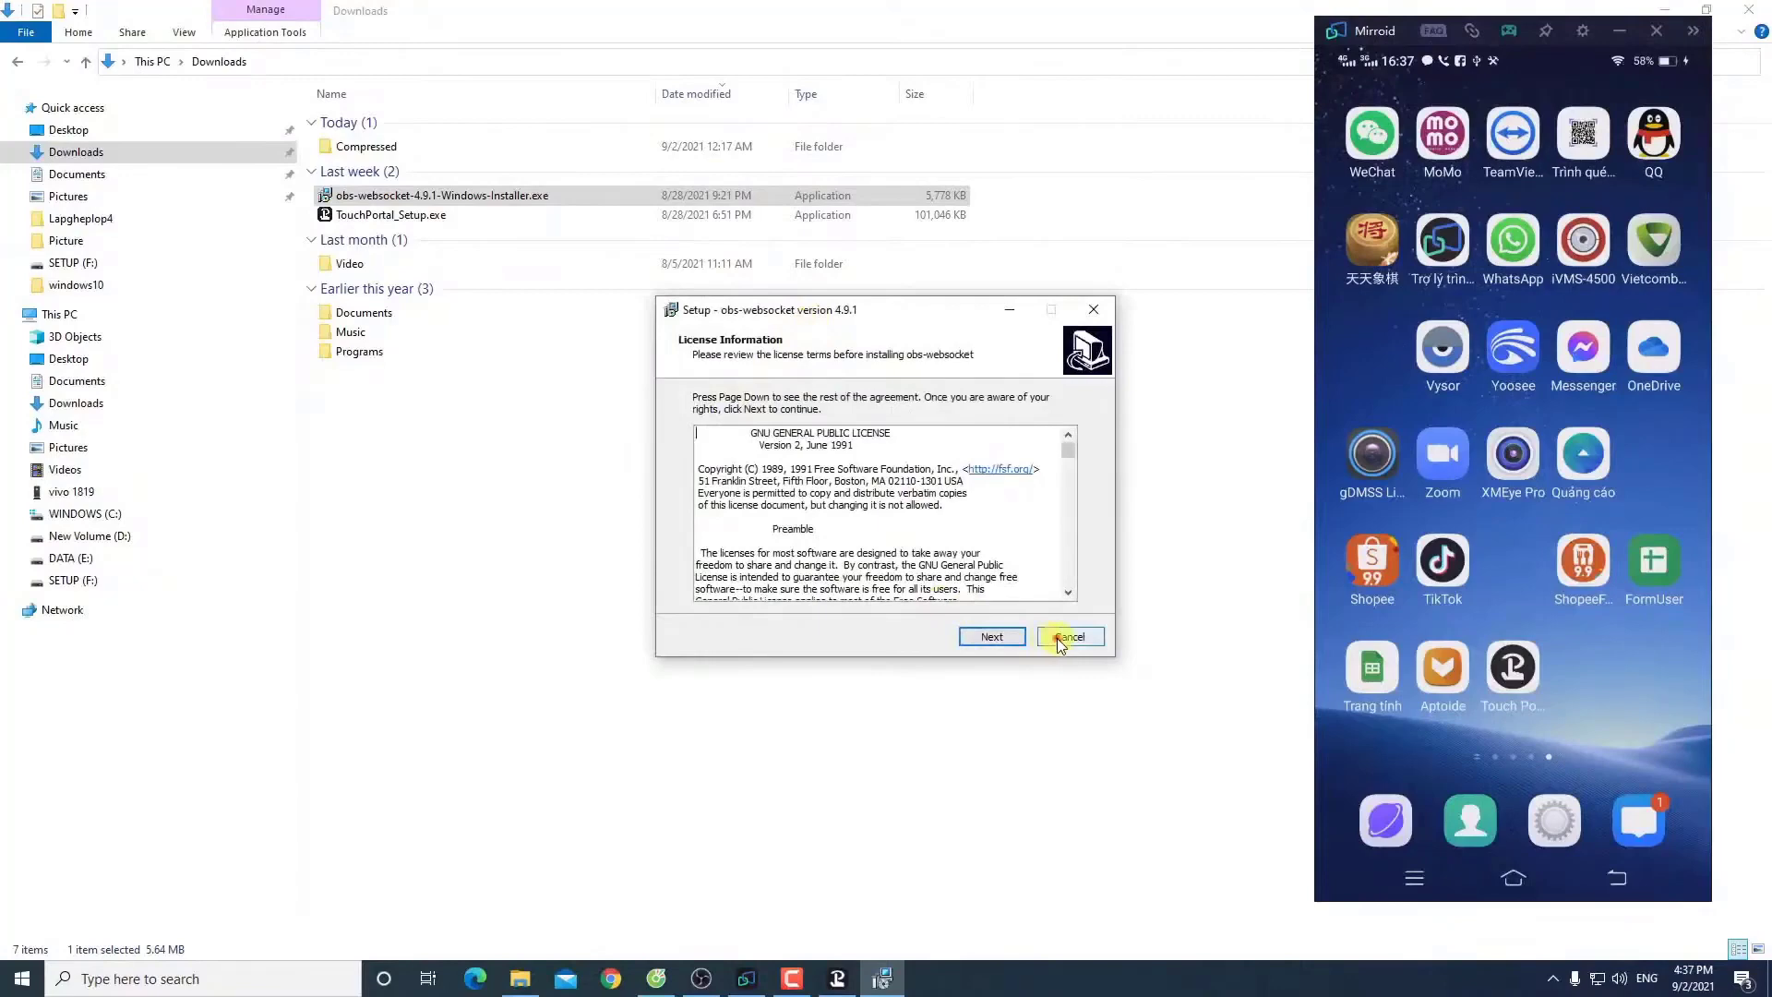
pyautogui.click(953, 583)
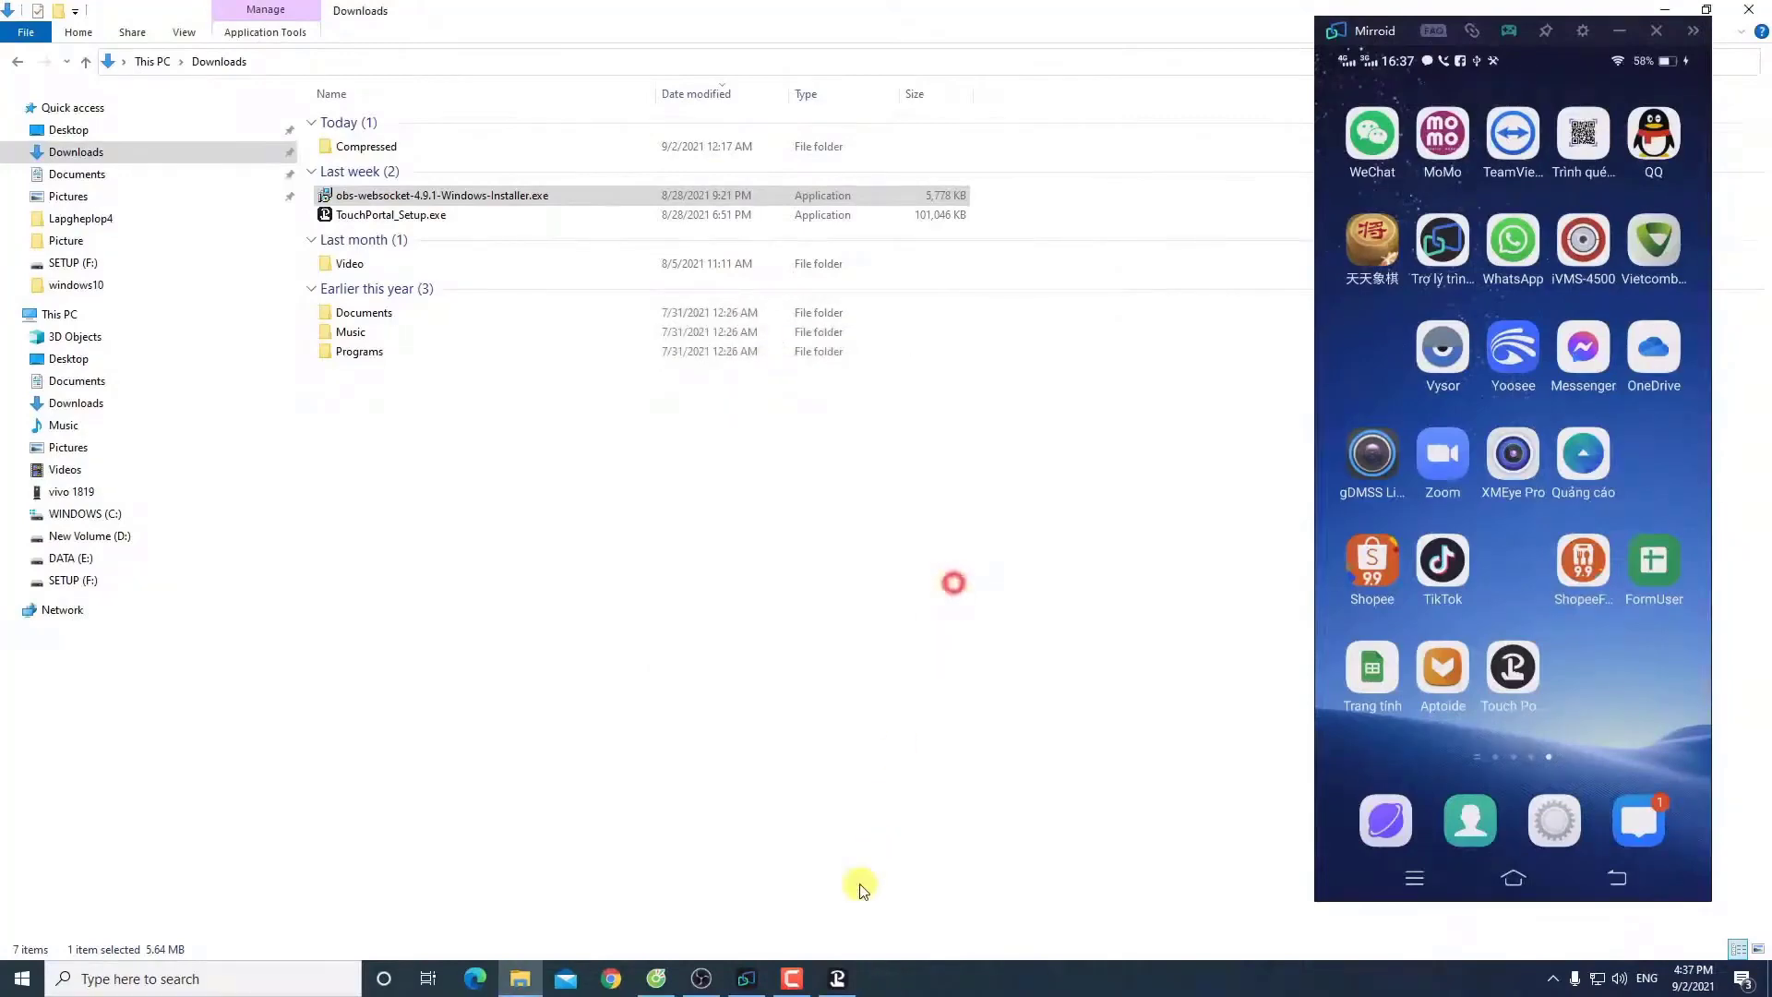
# Step: Switch to OBS Studio, check its tools for the WebSockets Server Settings command, and minimize the window
pyautogui.click(702, 979)
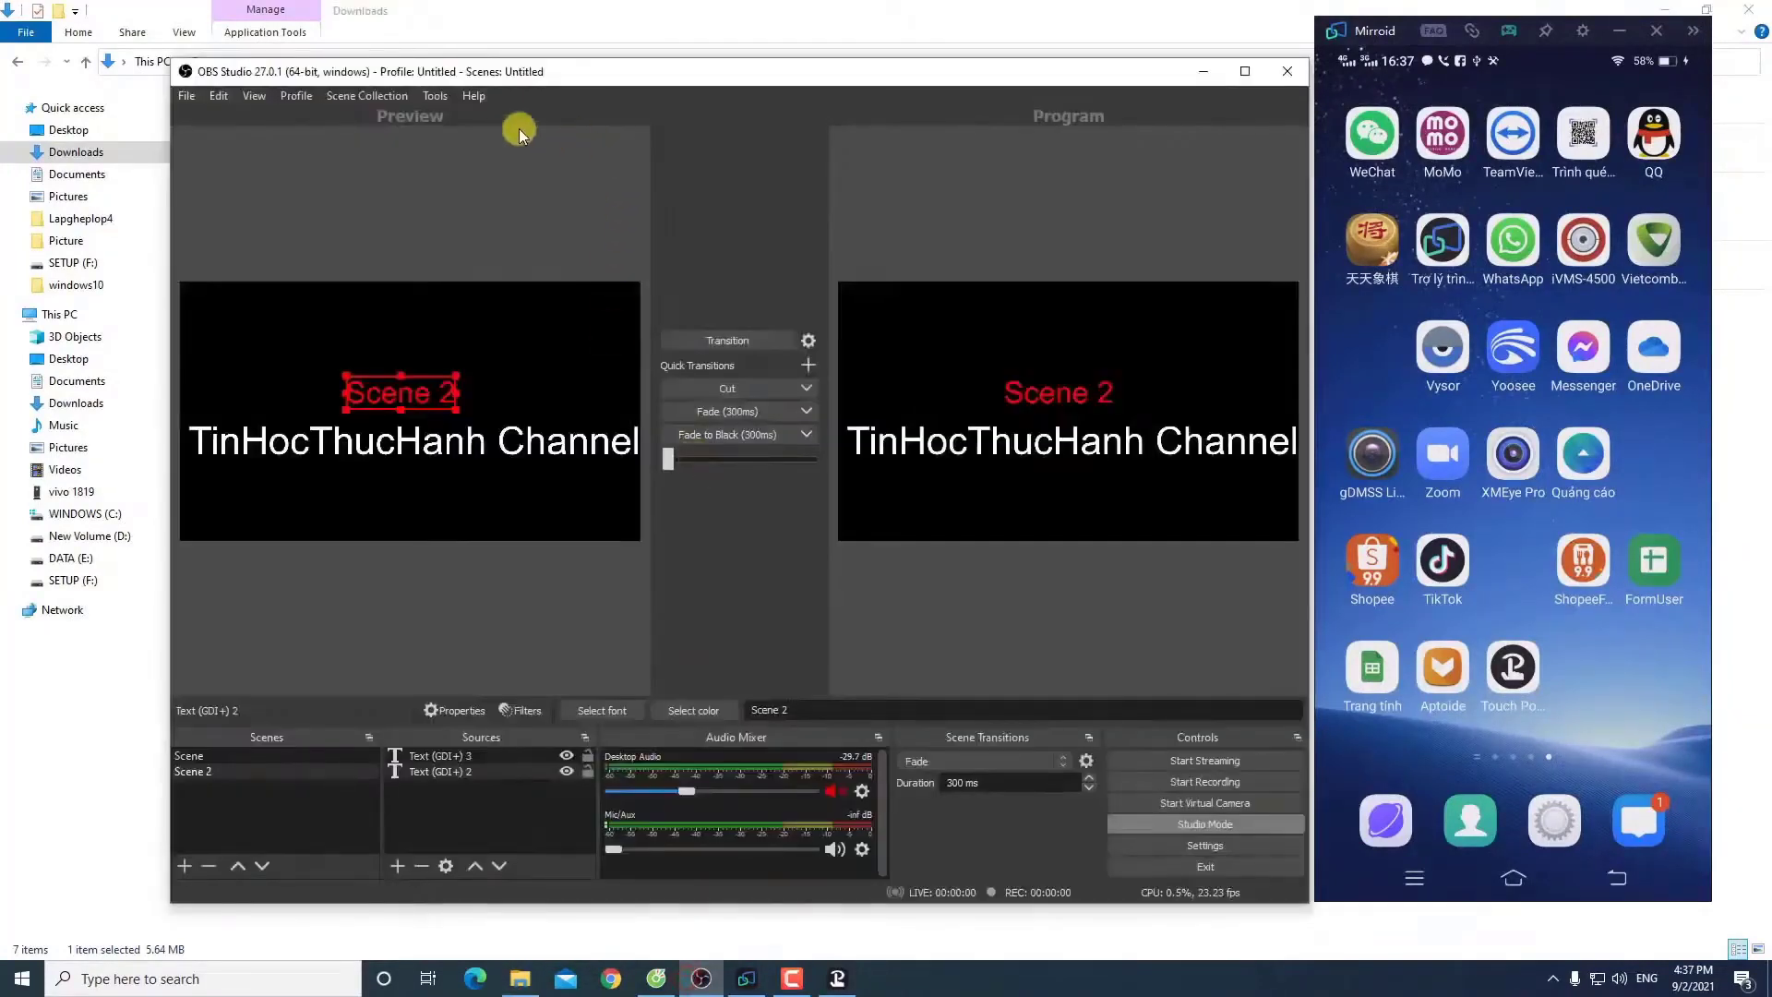
pyautogui.click(434, 96)
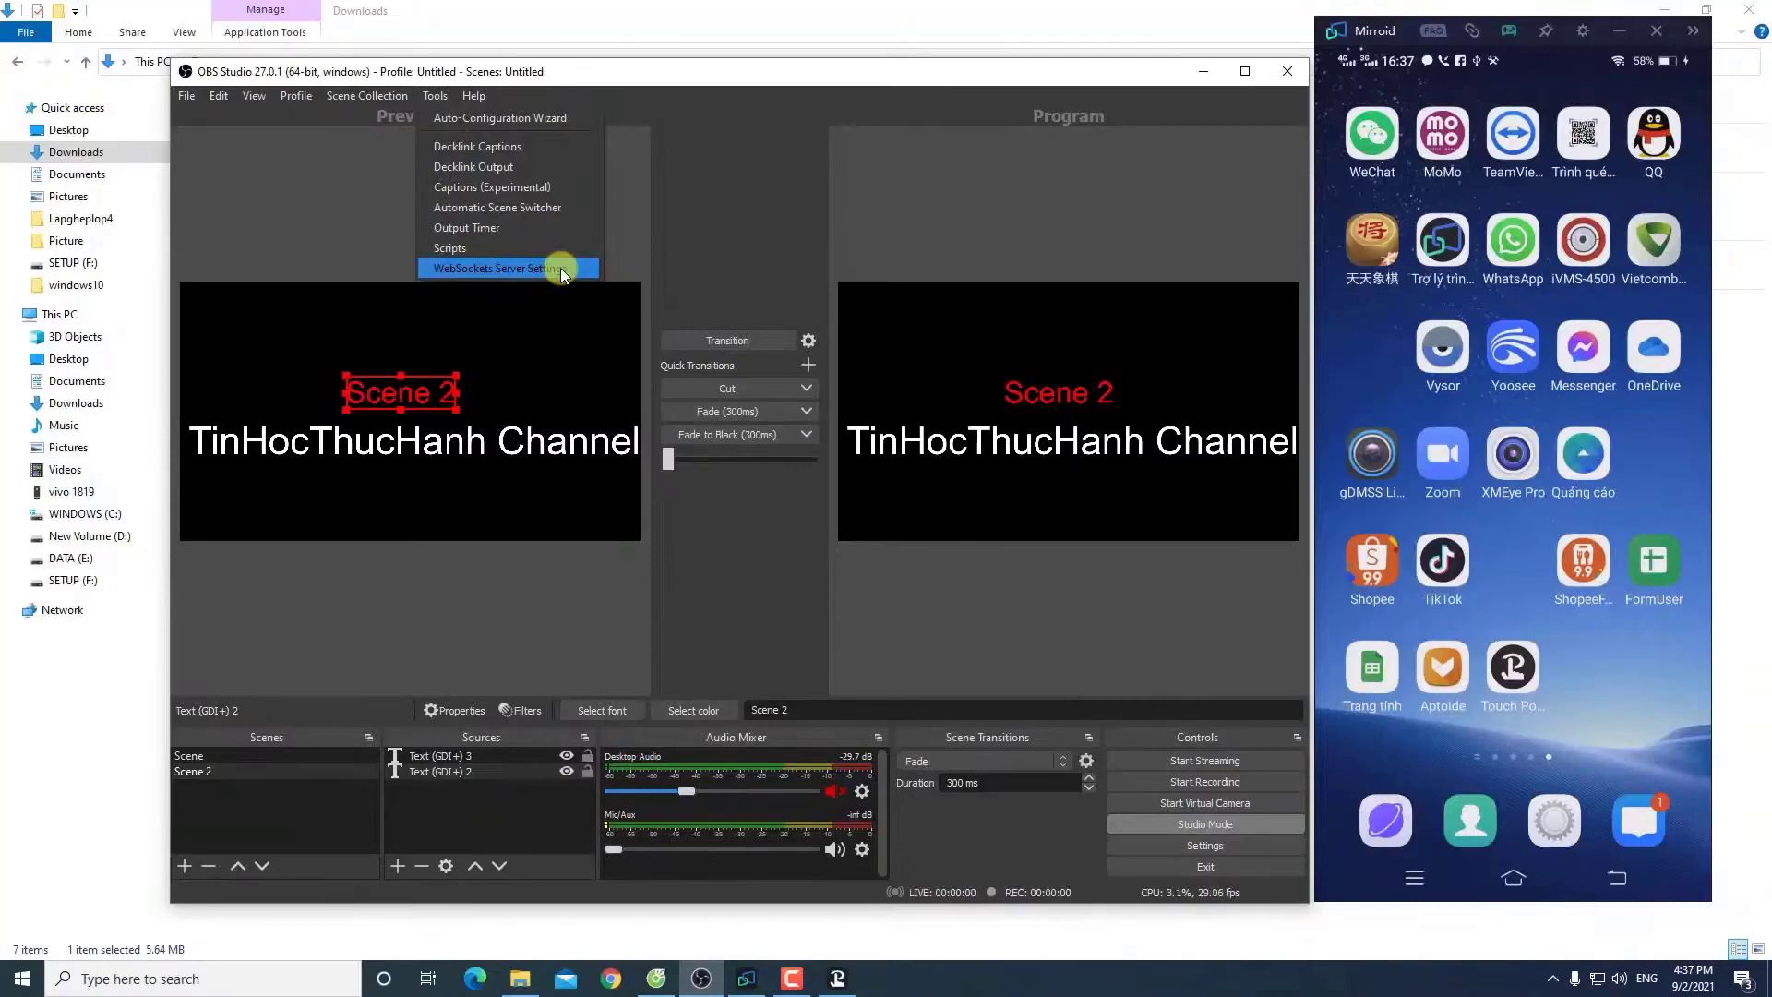
pyautogui.click(1200, 78)
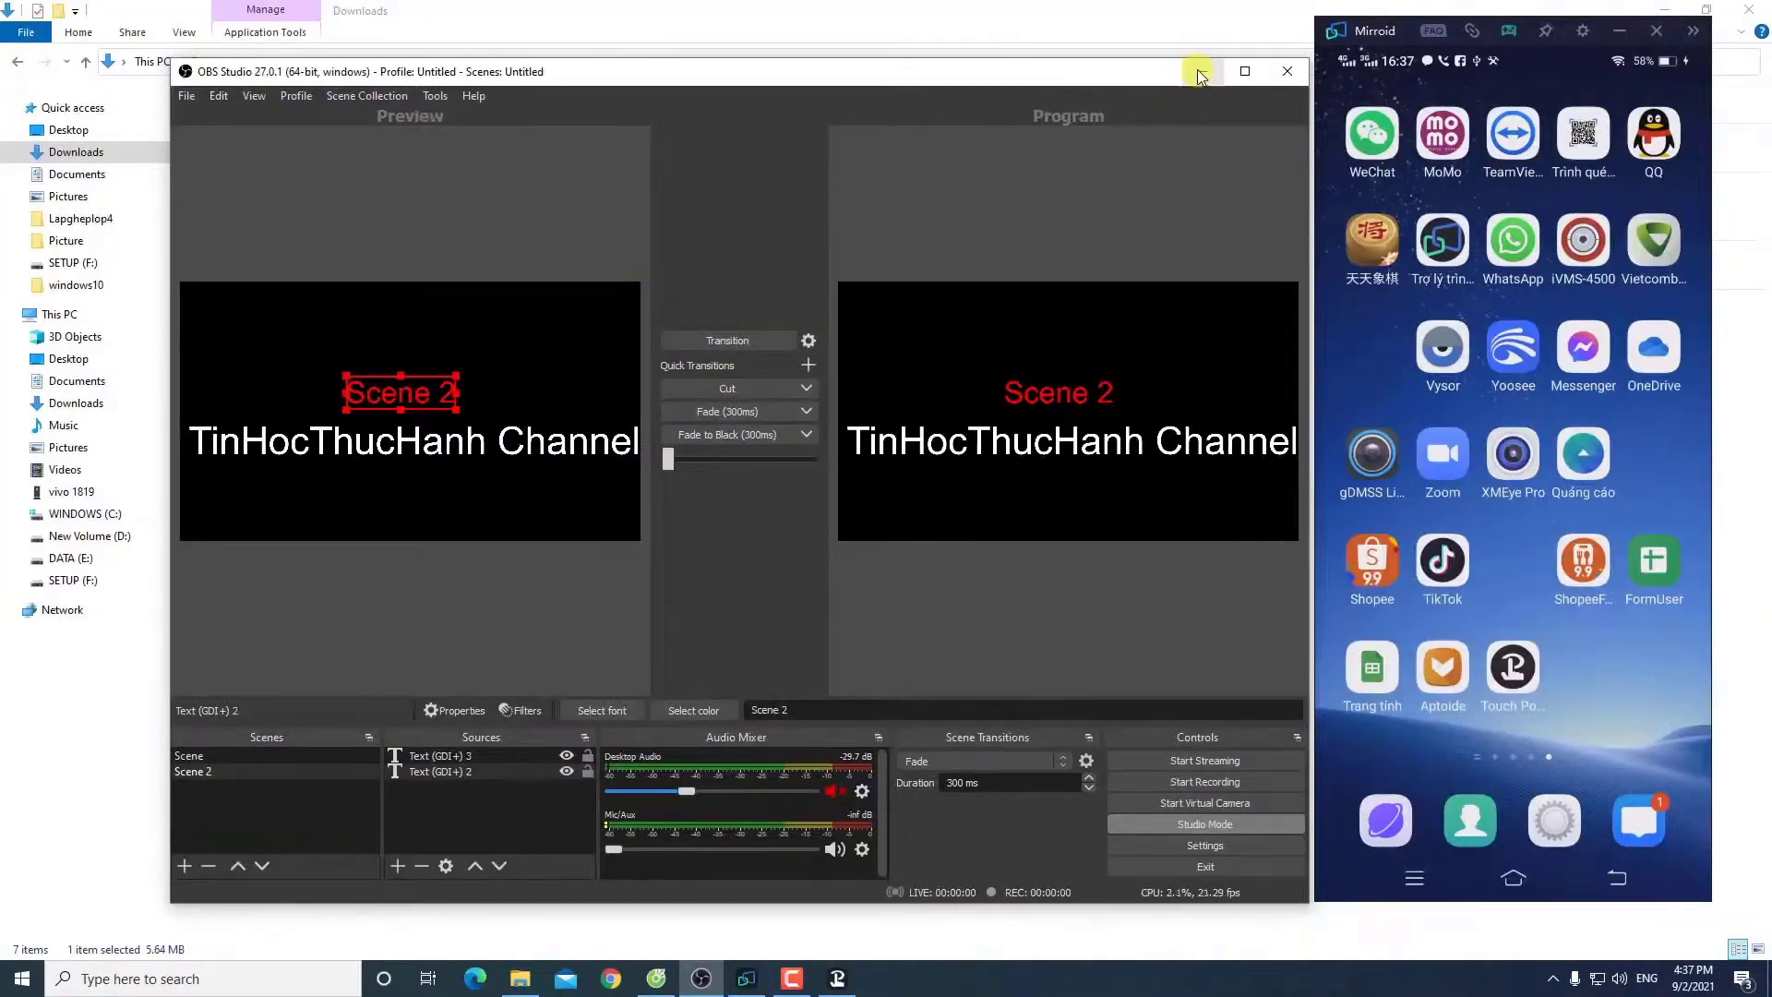
pyautogui.click(1200, 76)
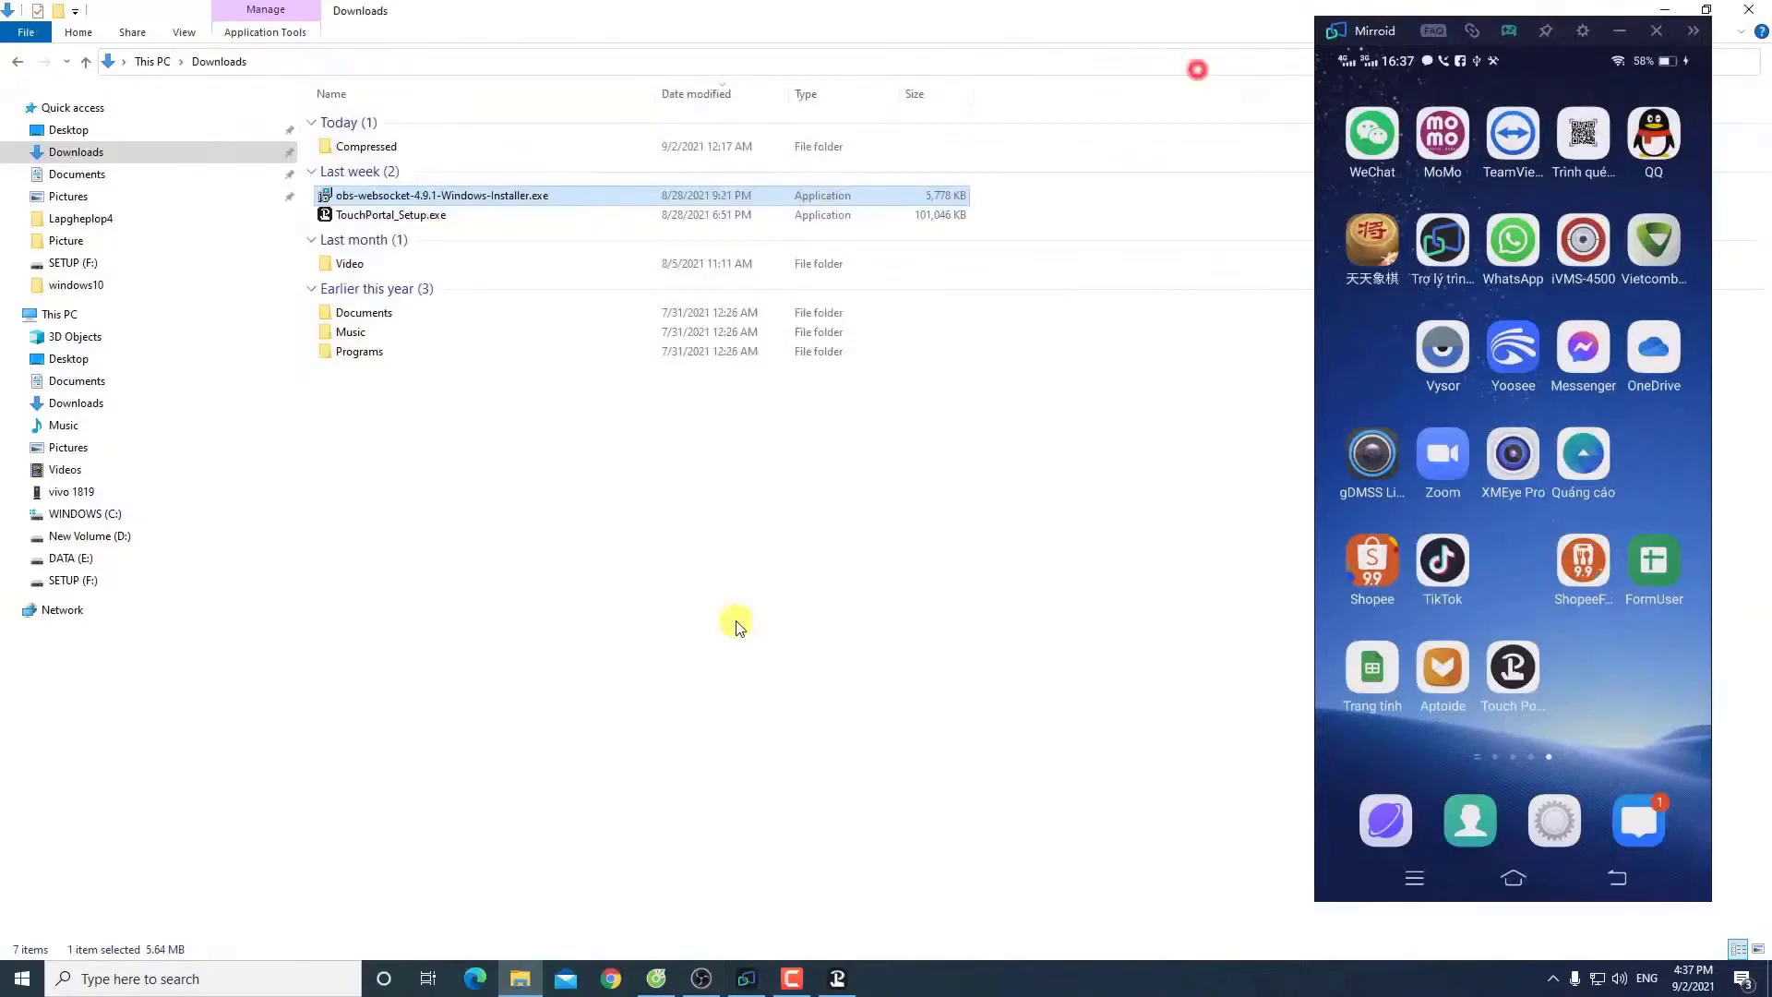
# Step: Switch to the Cốc Cốc browser and view the download section of the Touch Portal website
pyautogui.click(687, 978)
pyautogui.click(656, 979)
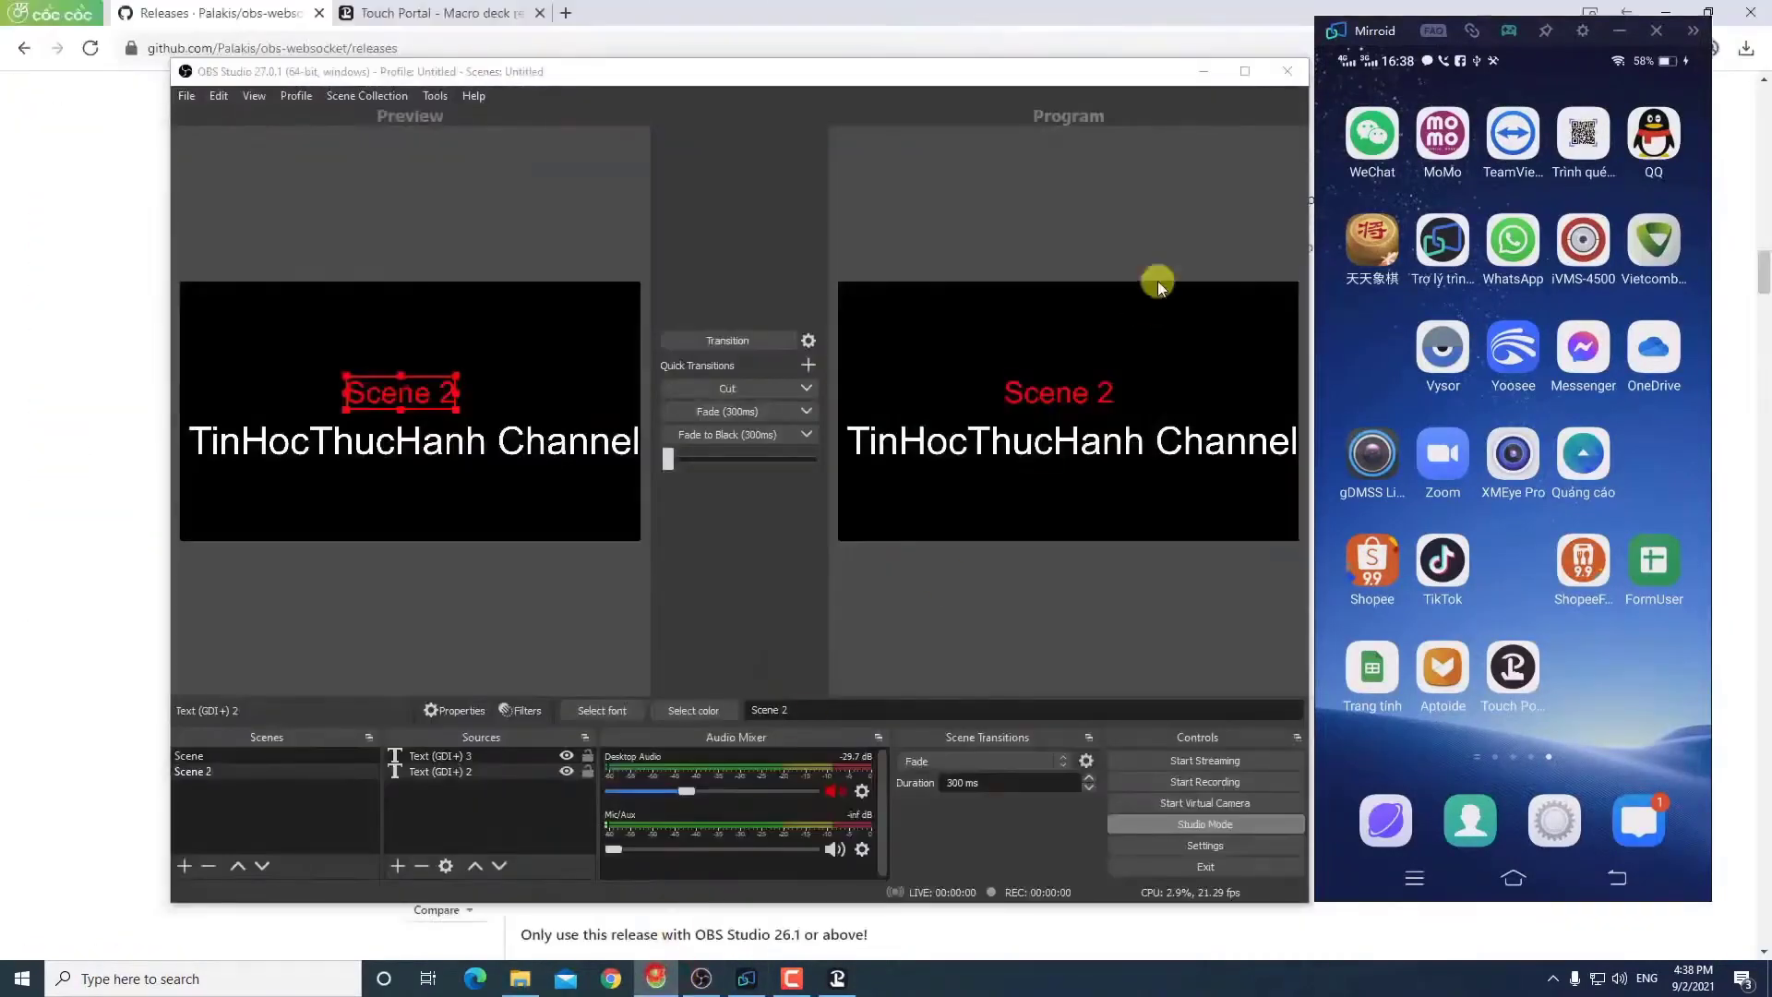
pyautogui.click(1200, 72)
pyautogui.click(383, 13)
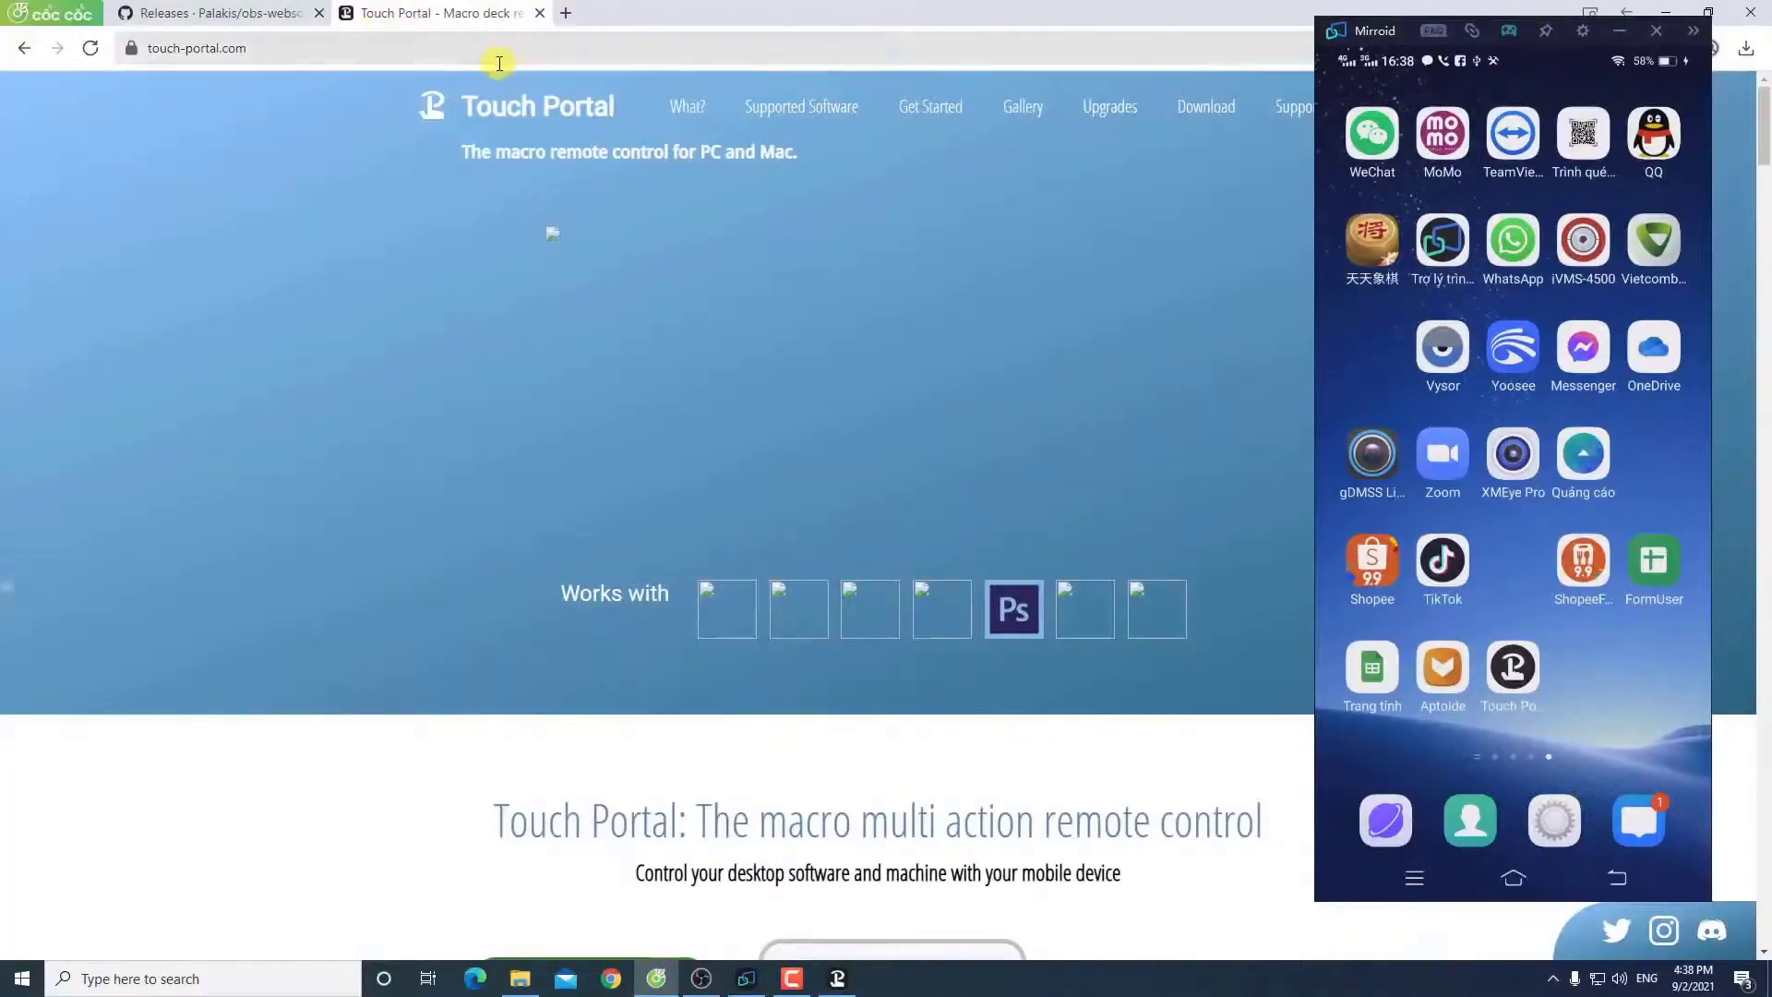
pyautogui.click(453, 118)
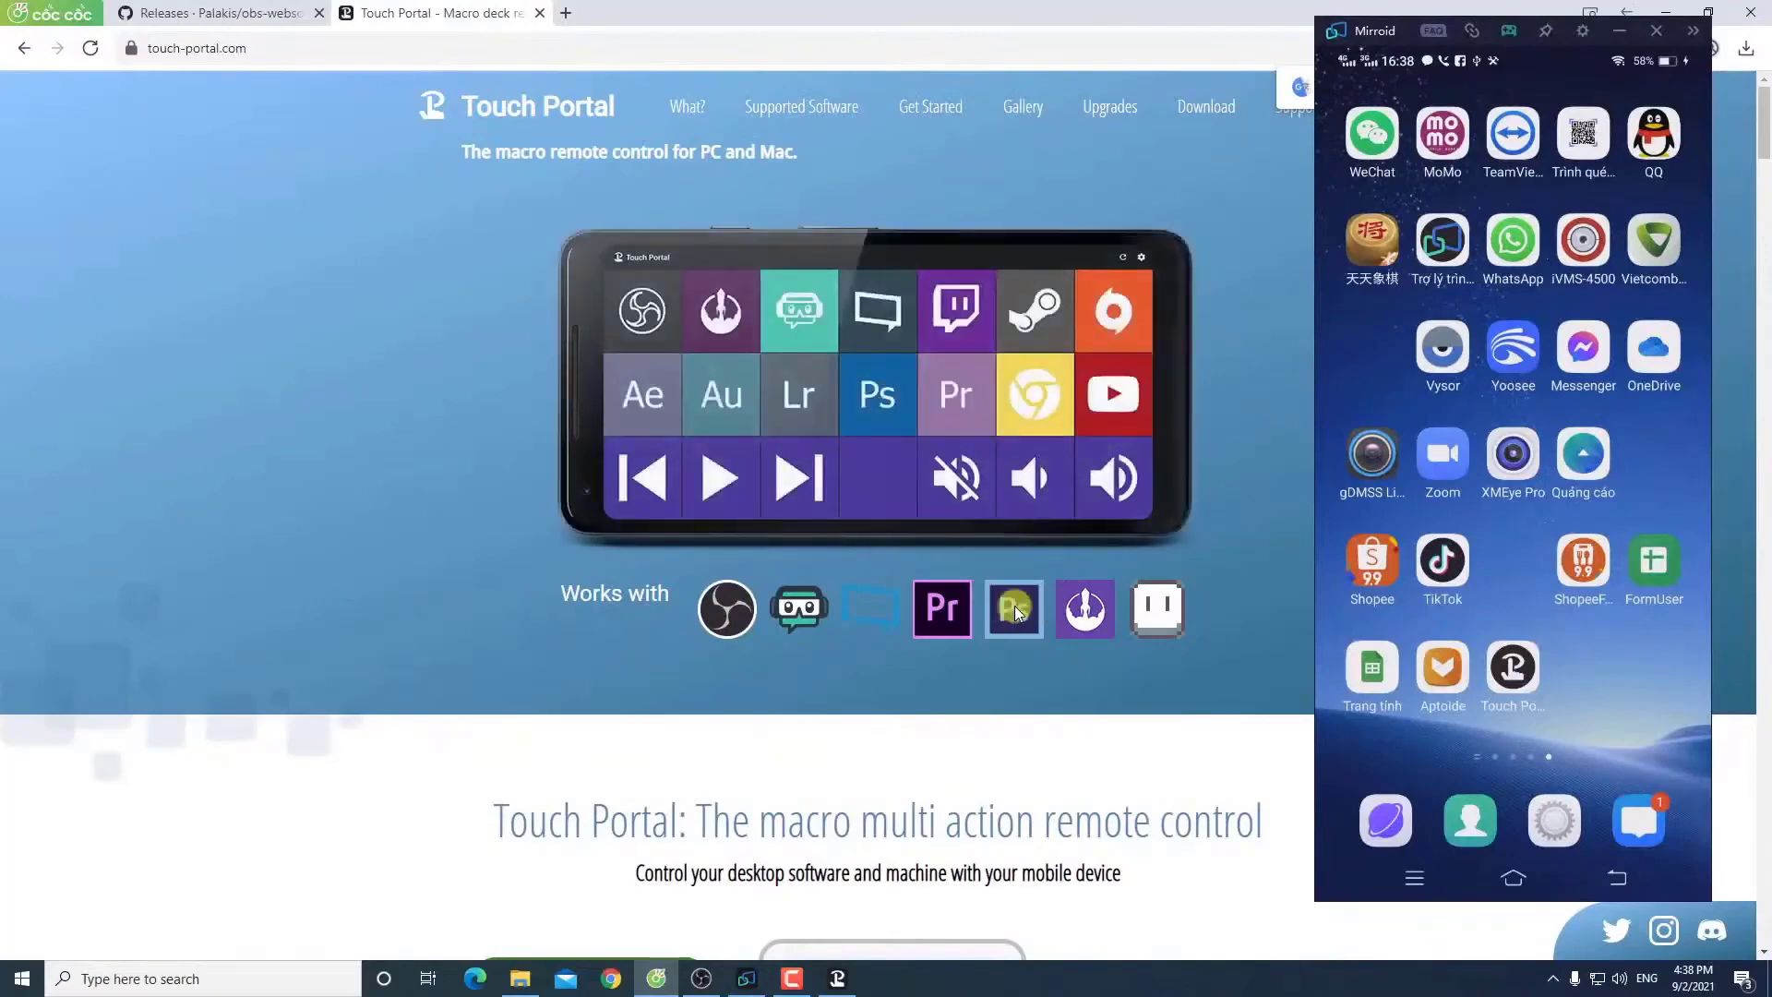
pyautogui.moveTo(1002, 614)
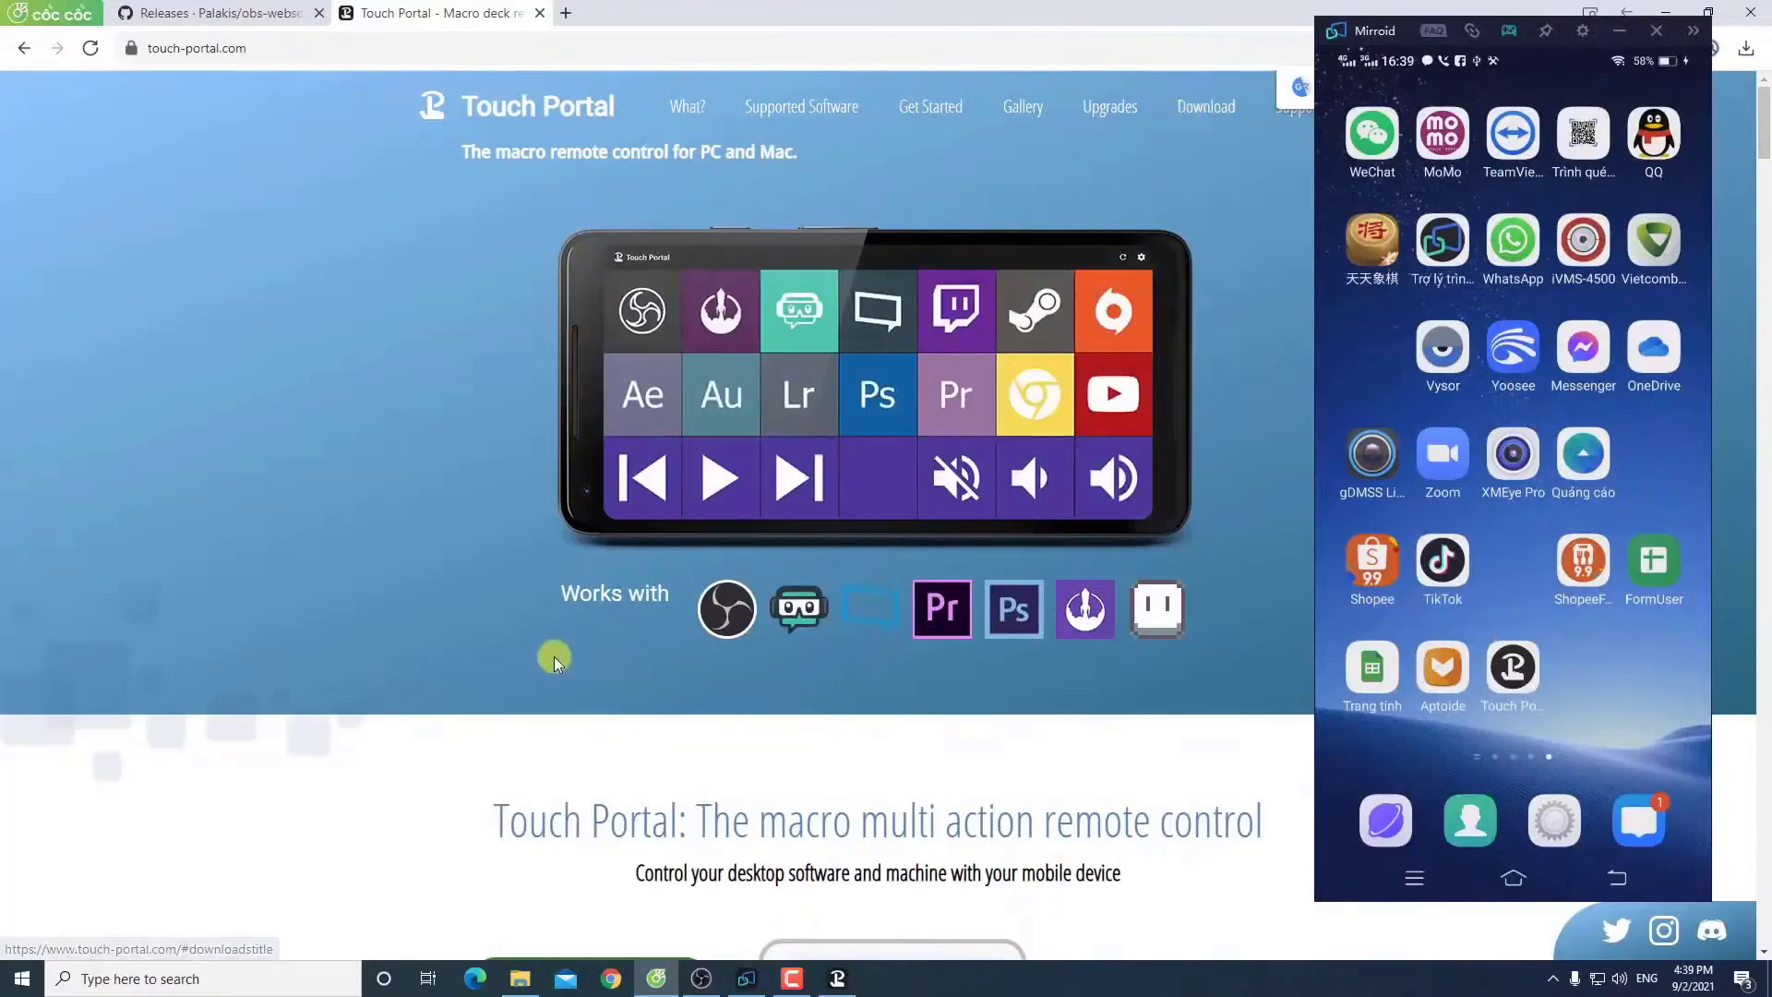
pyautogui.click(1202, 107)
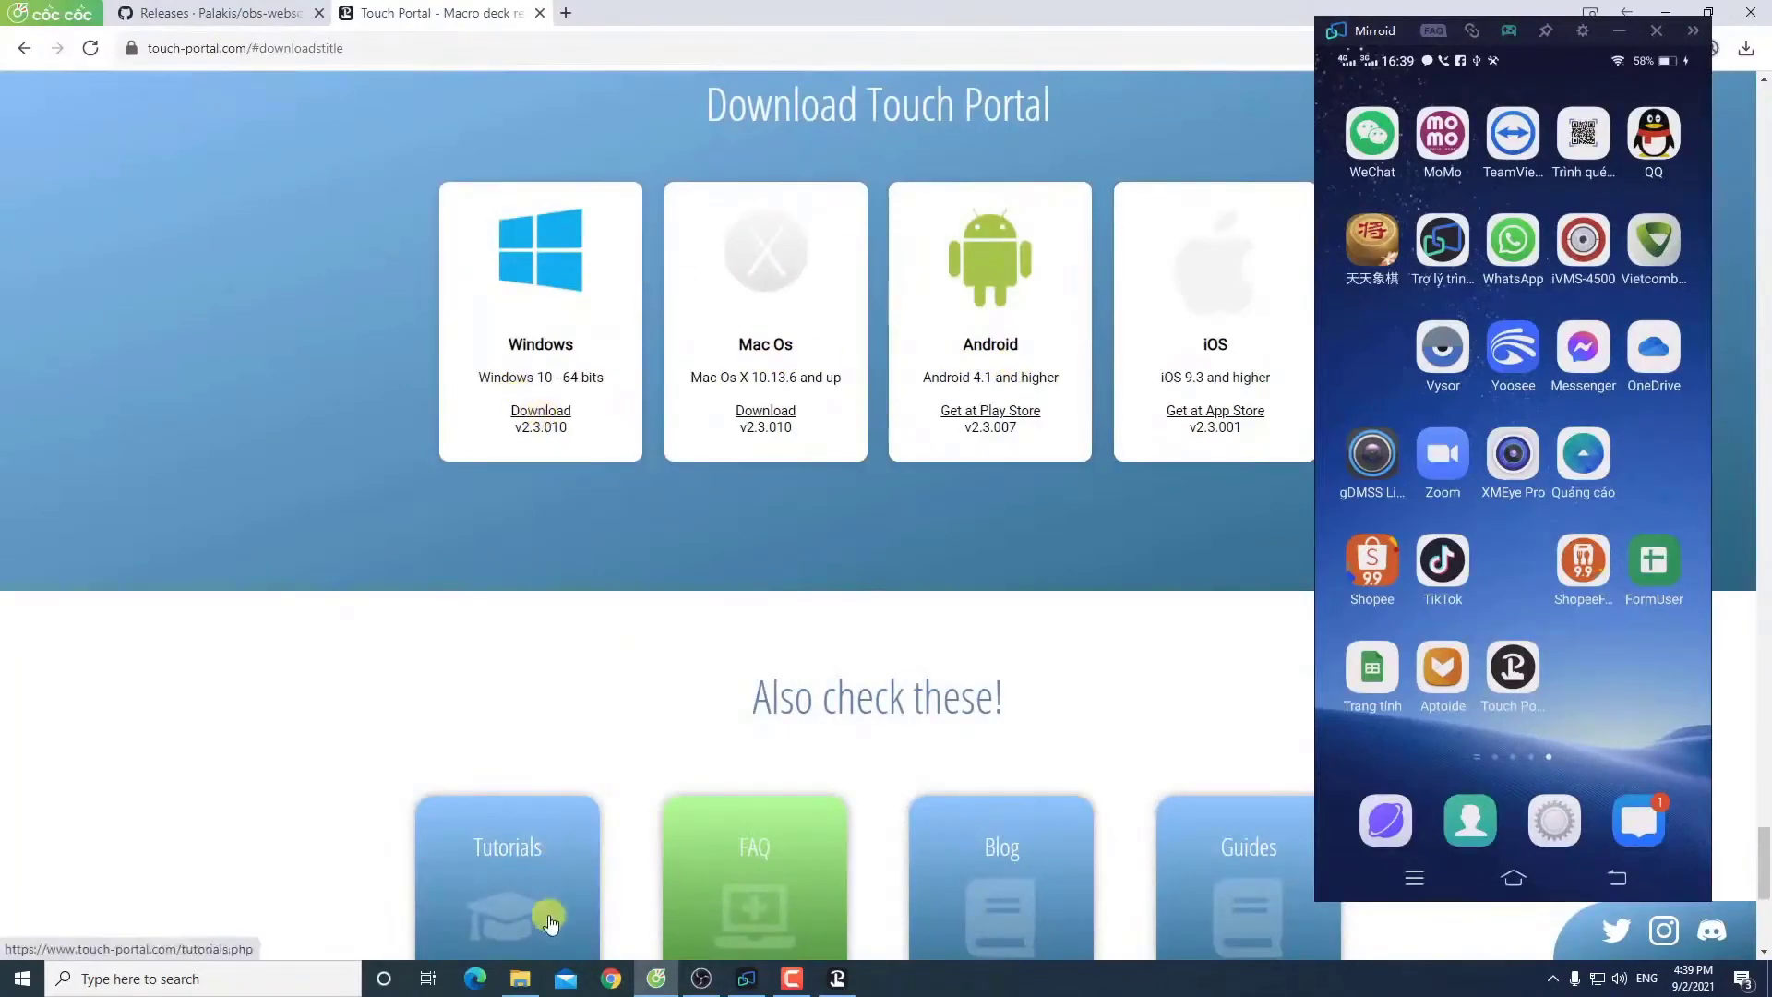
# Step: Locate TouchPortal_Setup.exe in the Downloads folder in File Explorer and return to the desktop
pyautogui.click(521, 978)
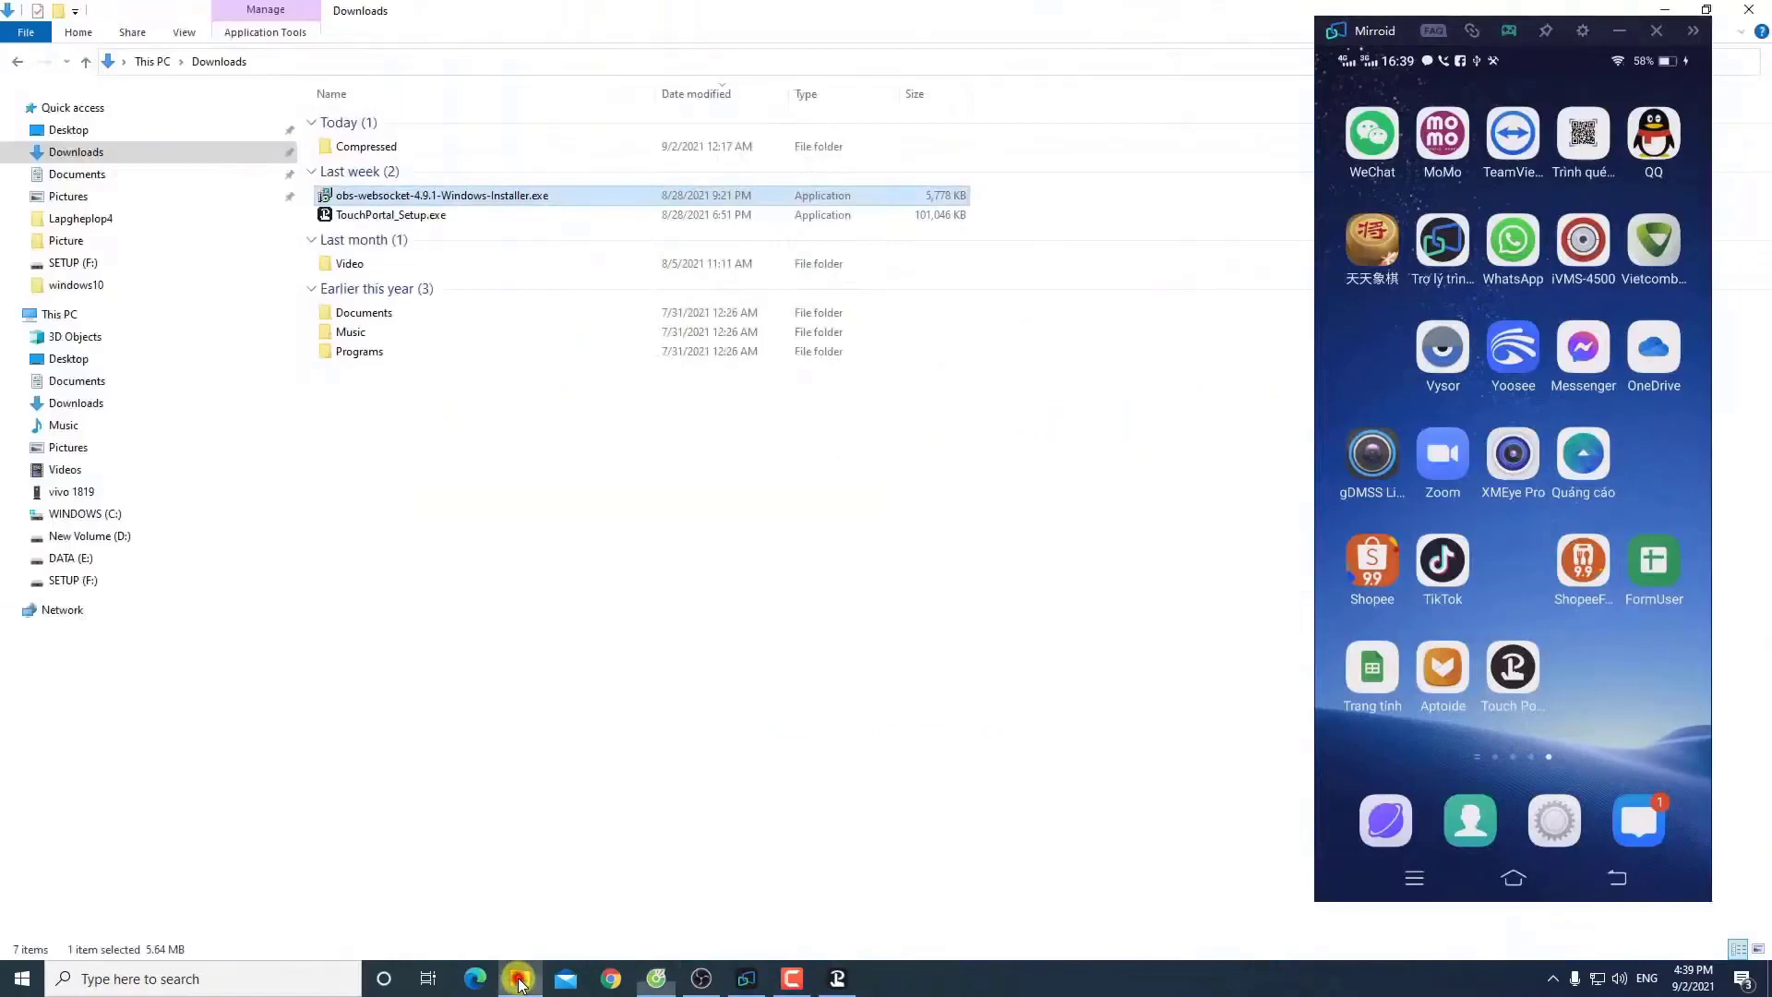
pyautogui.click(367, 220)
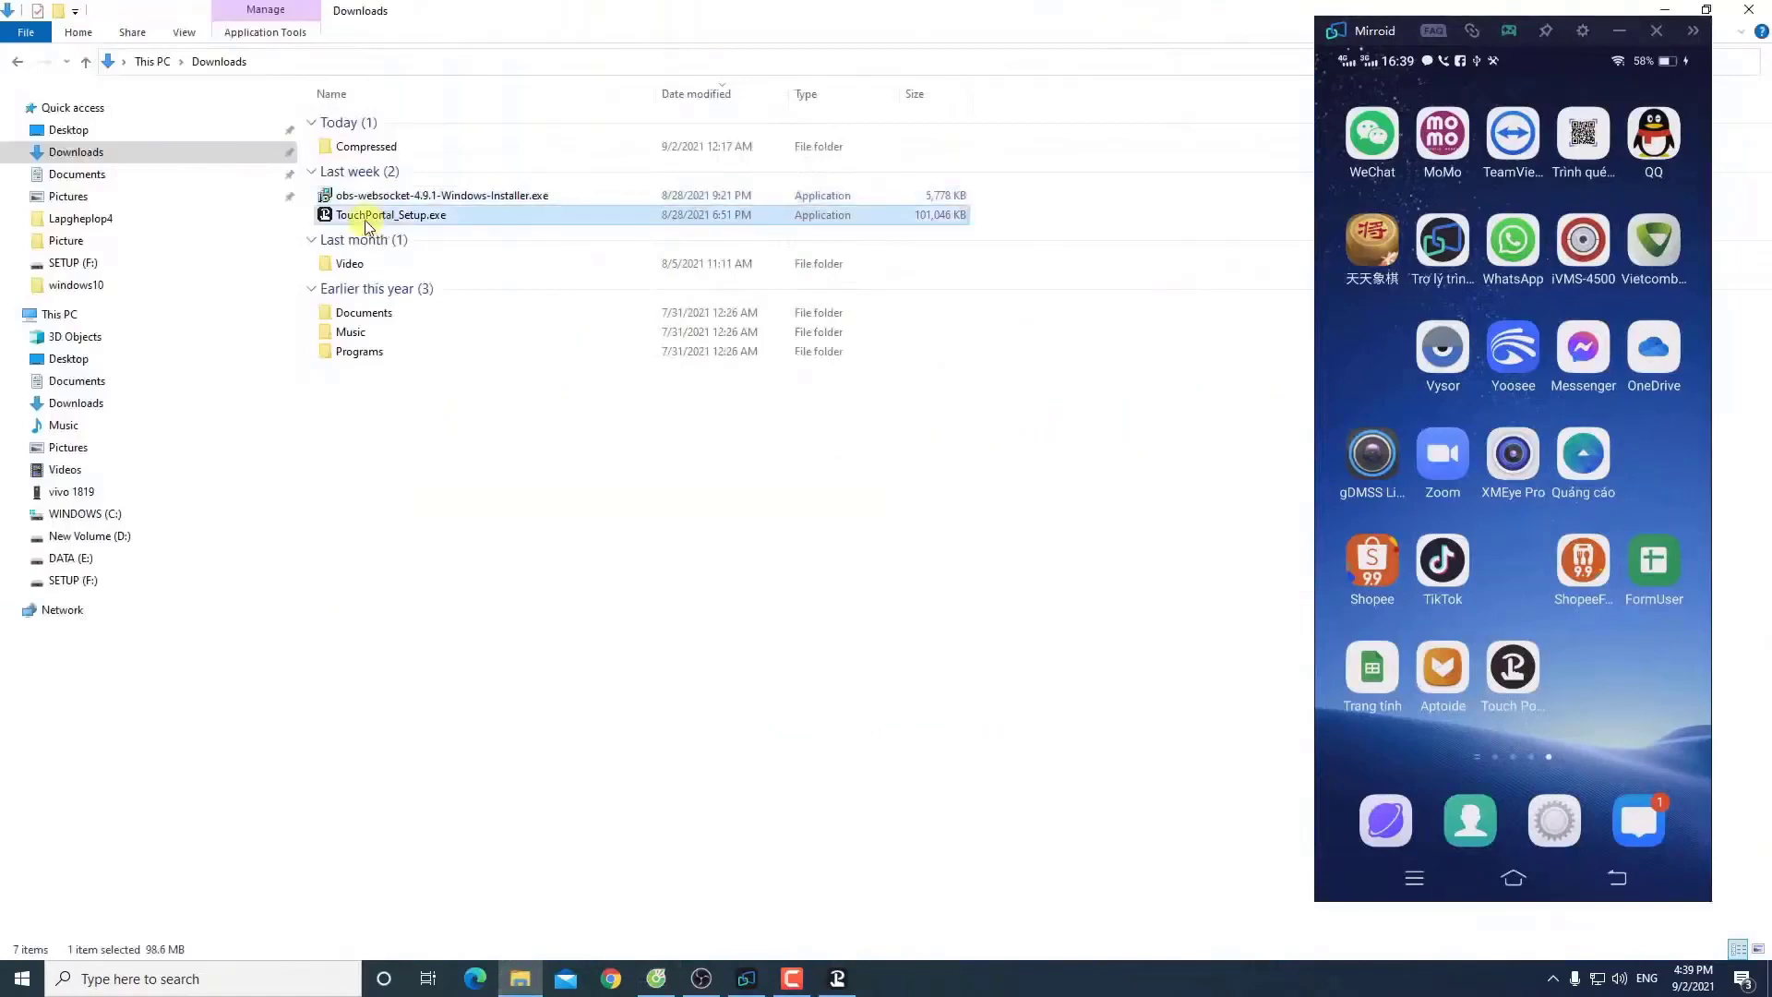
pyautogui.click(1662, 11)
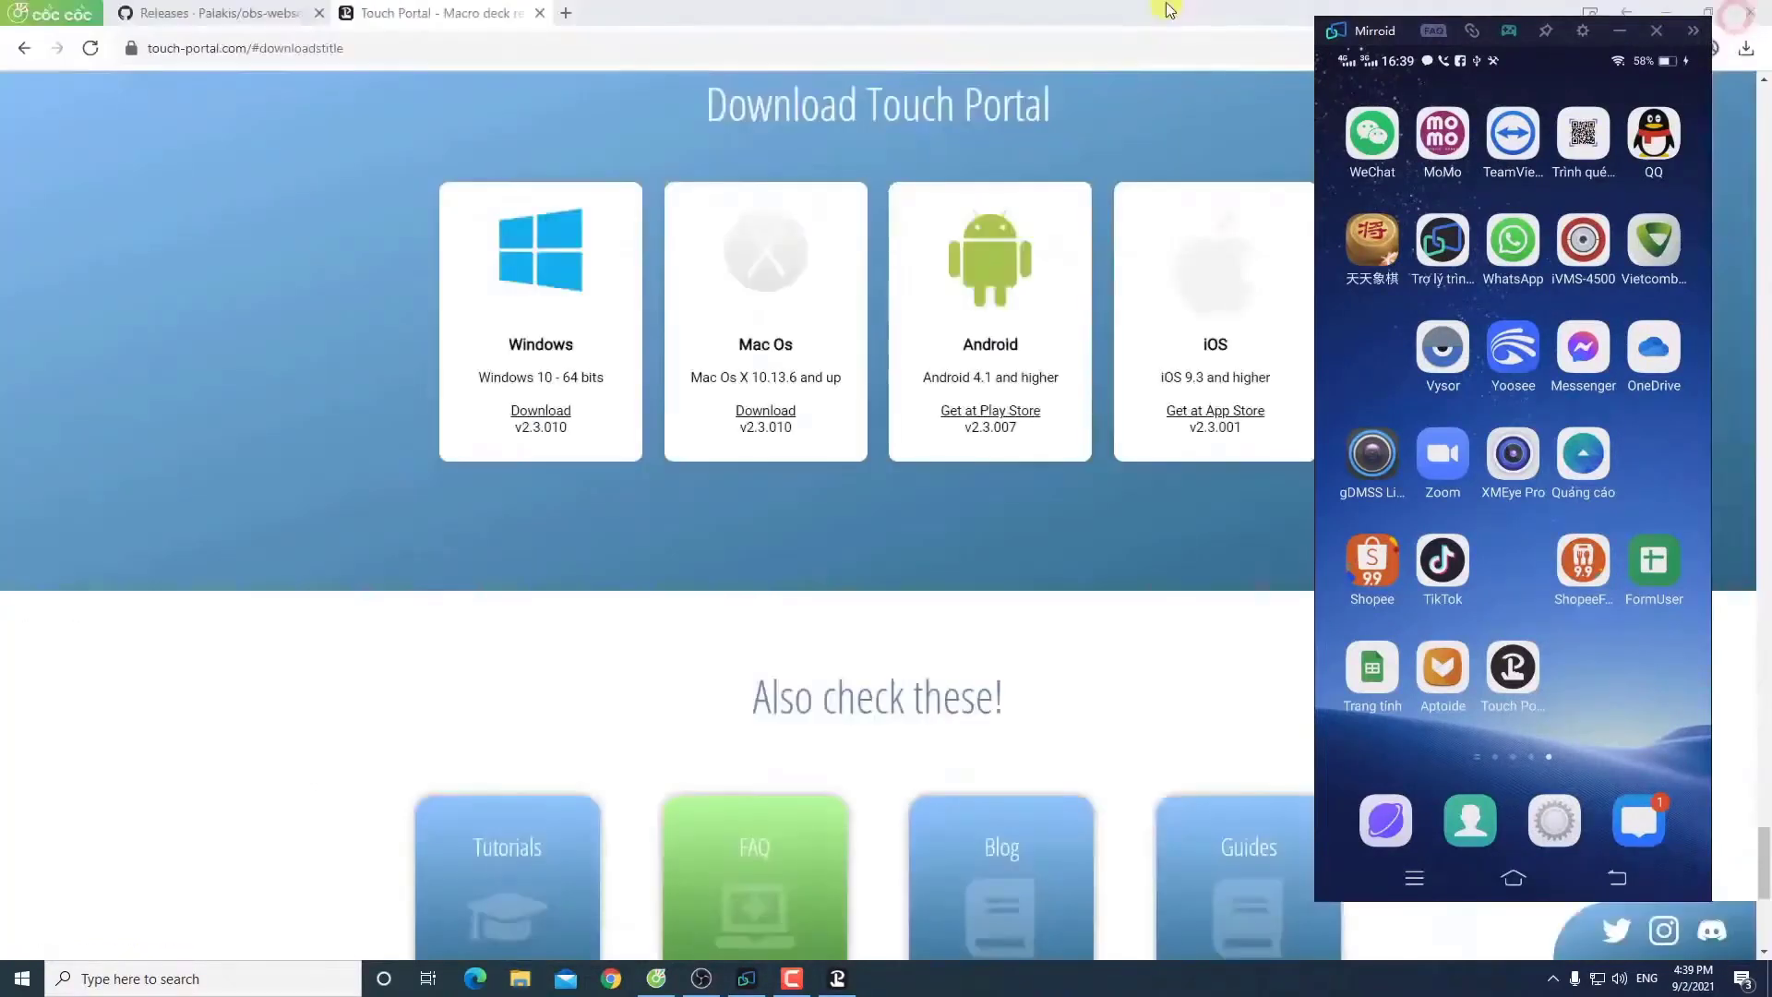
pyautogui.press('super+d')
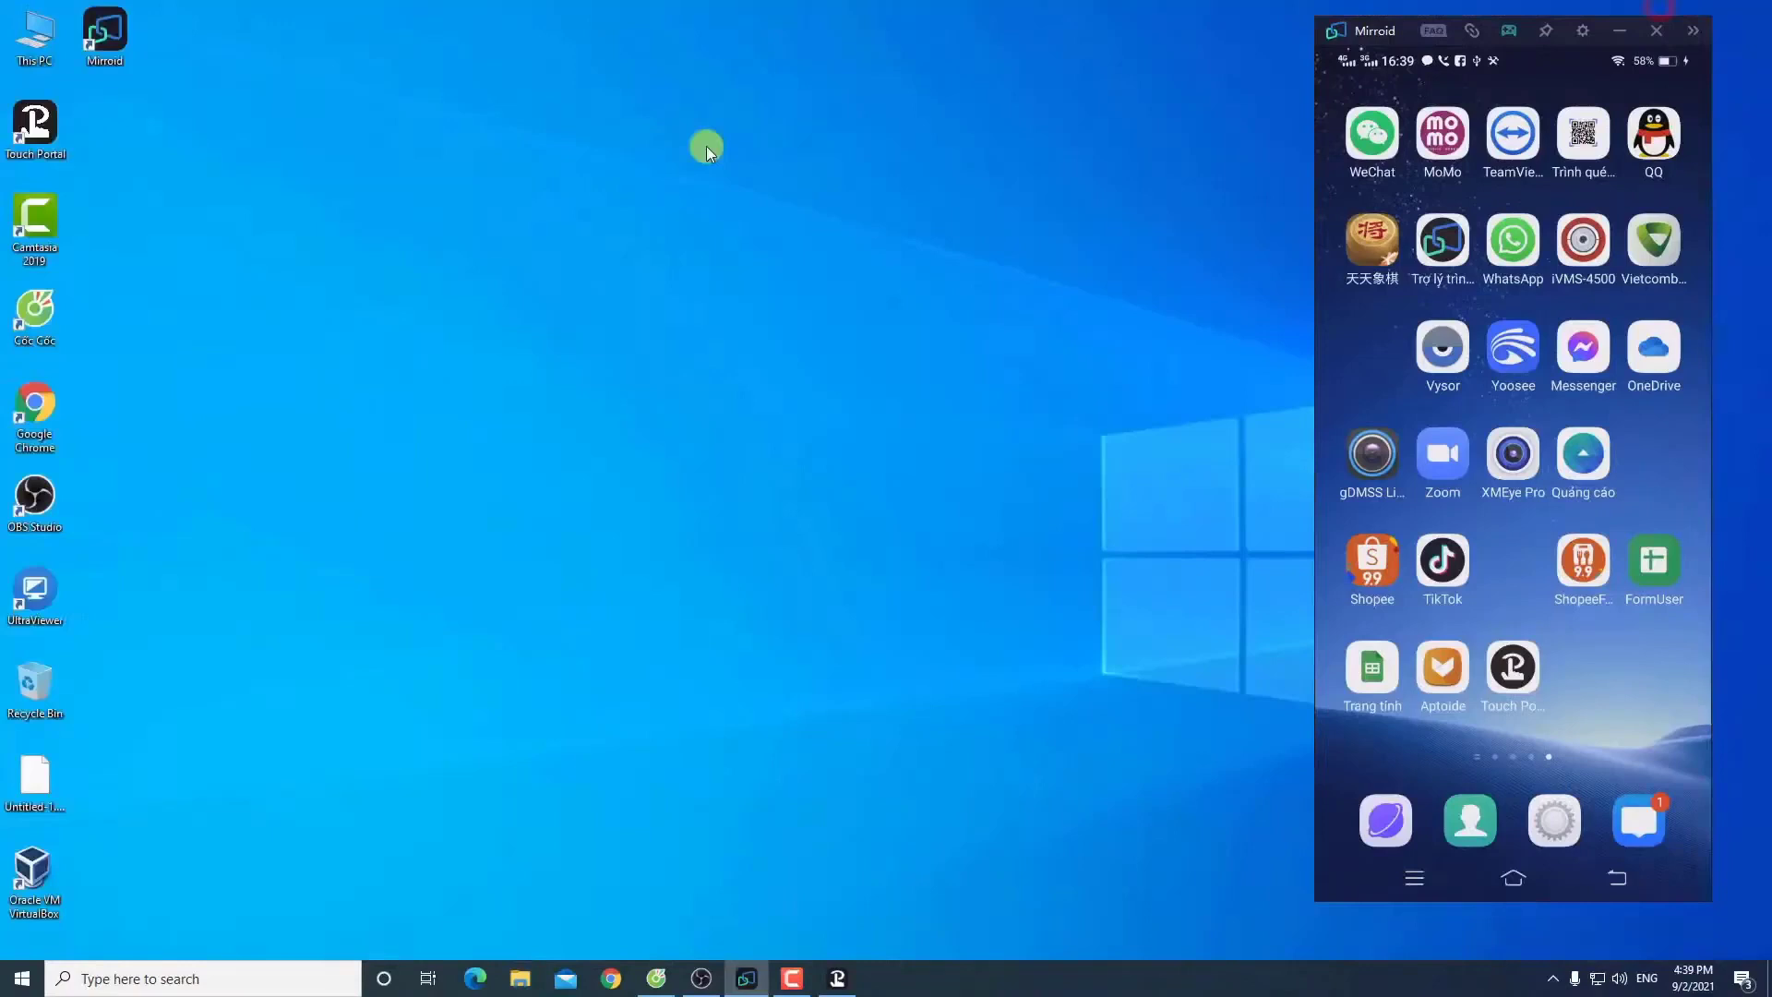
# Step: Launch OBS Studio, cancel the duplicate instance, and bring the already running OBS window to the front
pyautogui.click(153, 497)
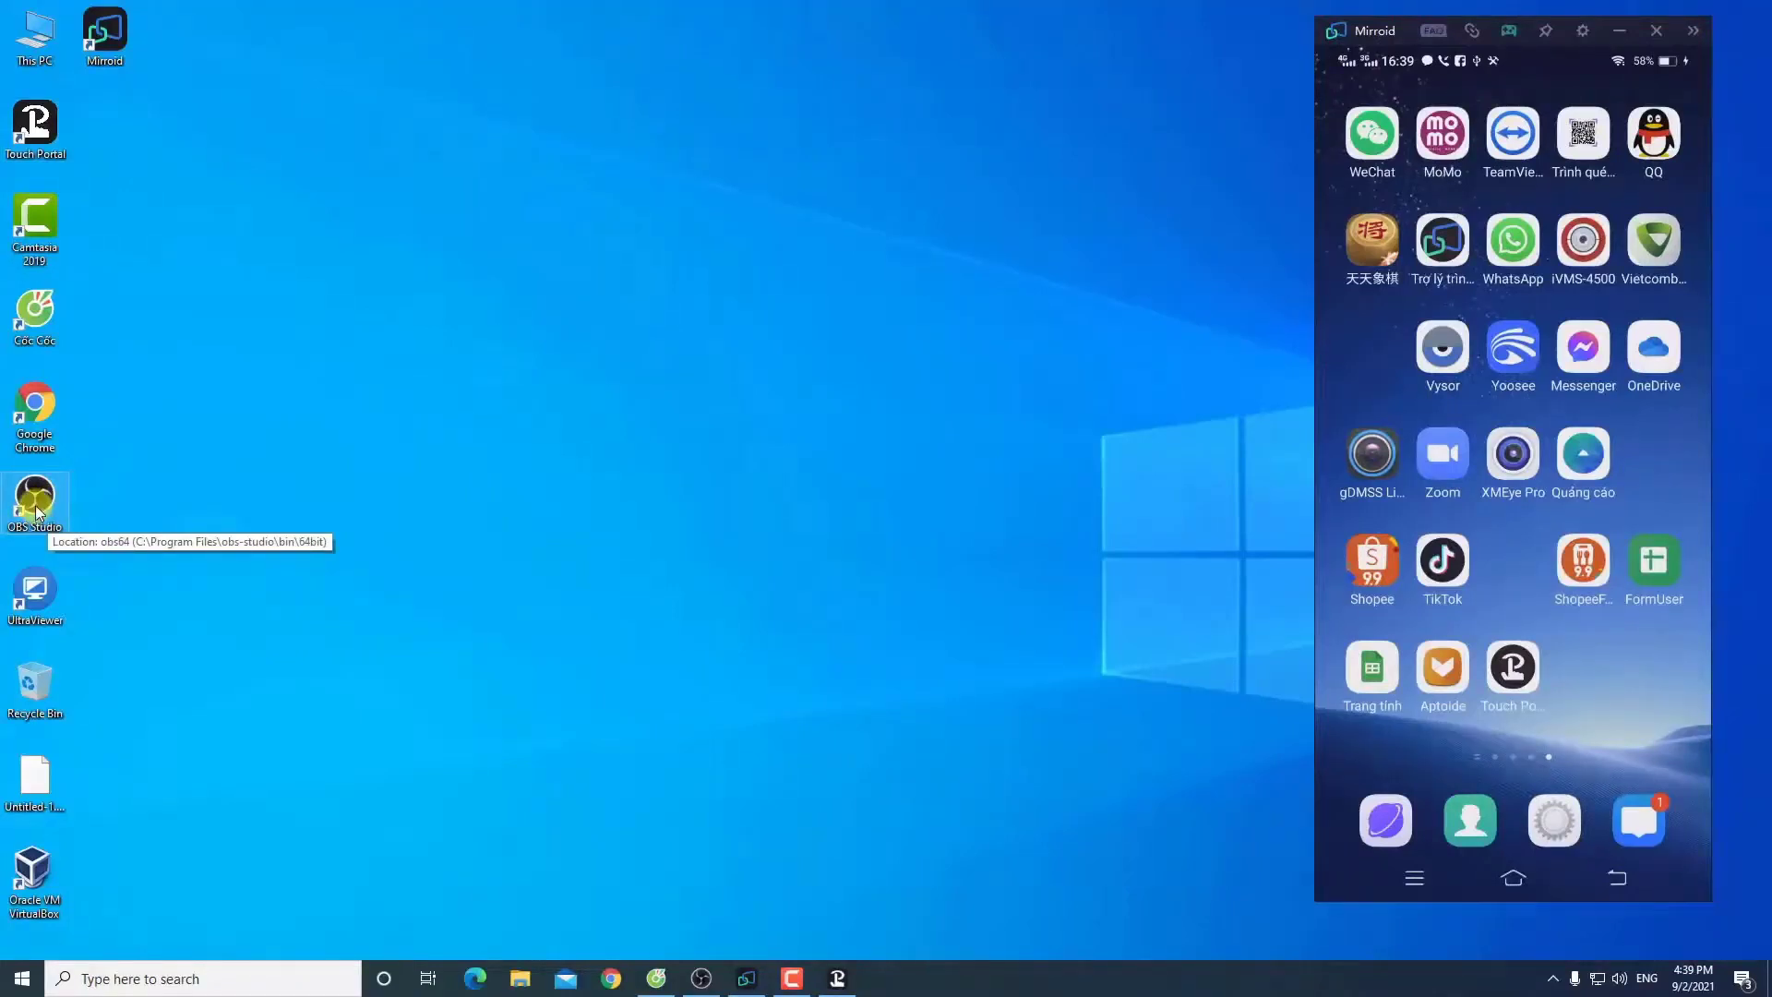
pyautogui.click(699, 978)
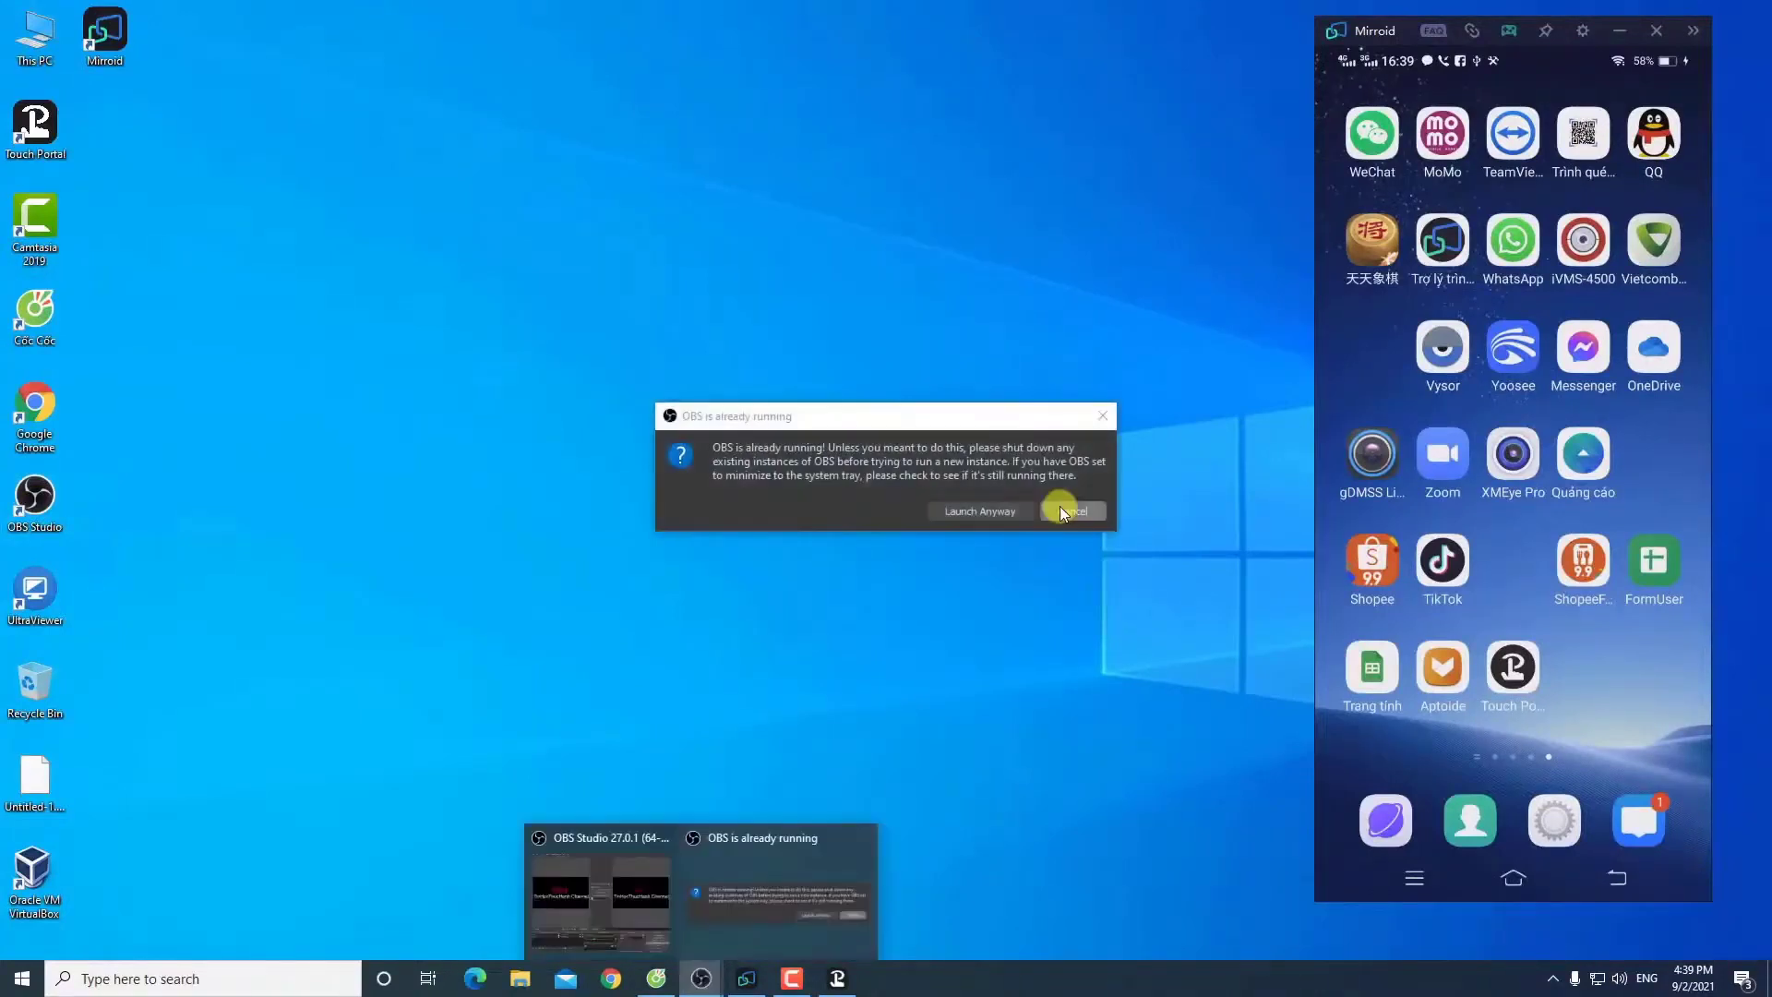
pyautogui.click(1061, 510)
pyautogui.moveTo(563, 73); pyautogui.dragTo(551, 70)
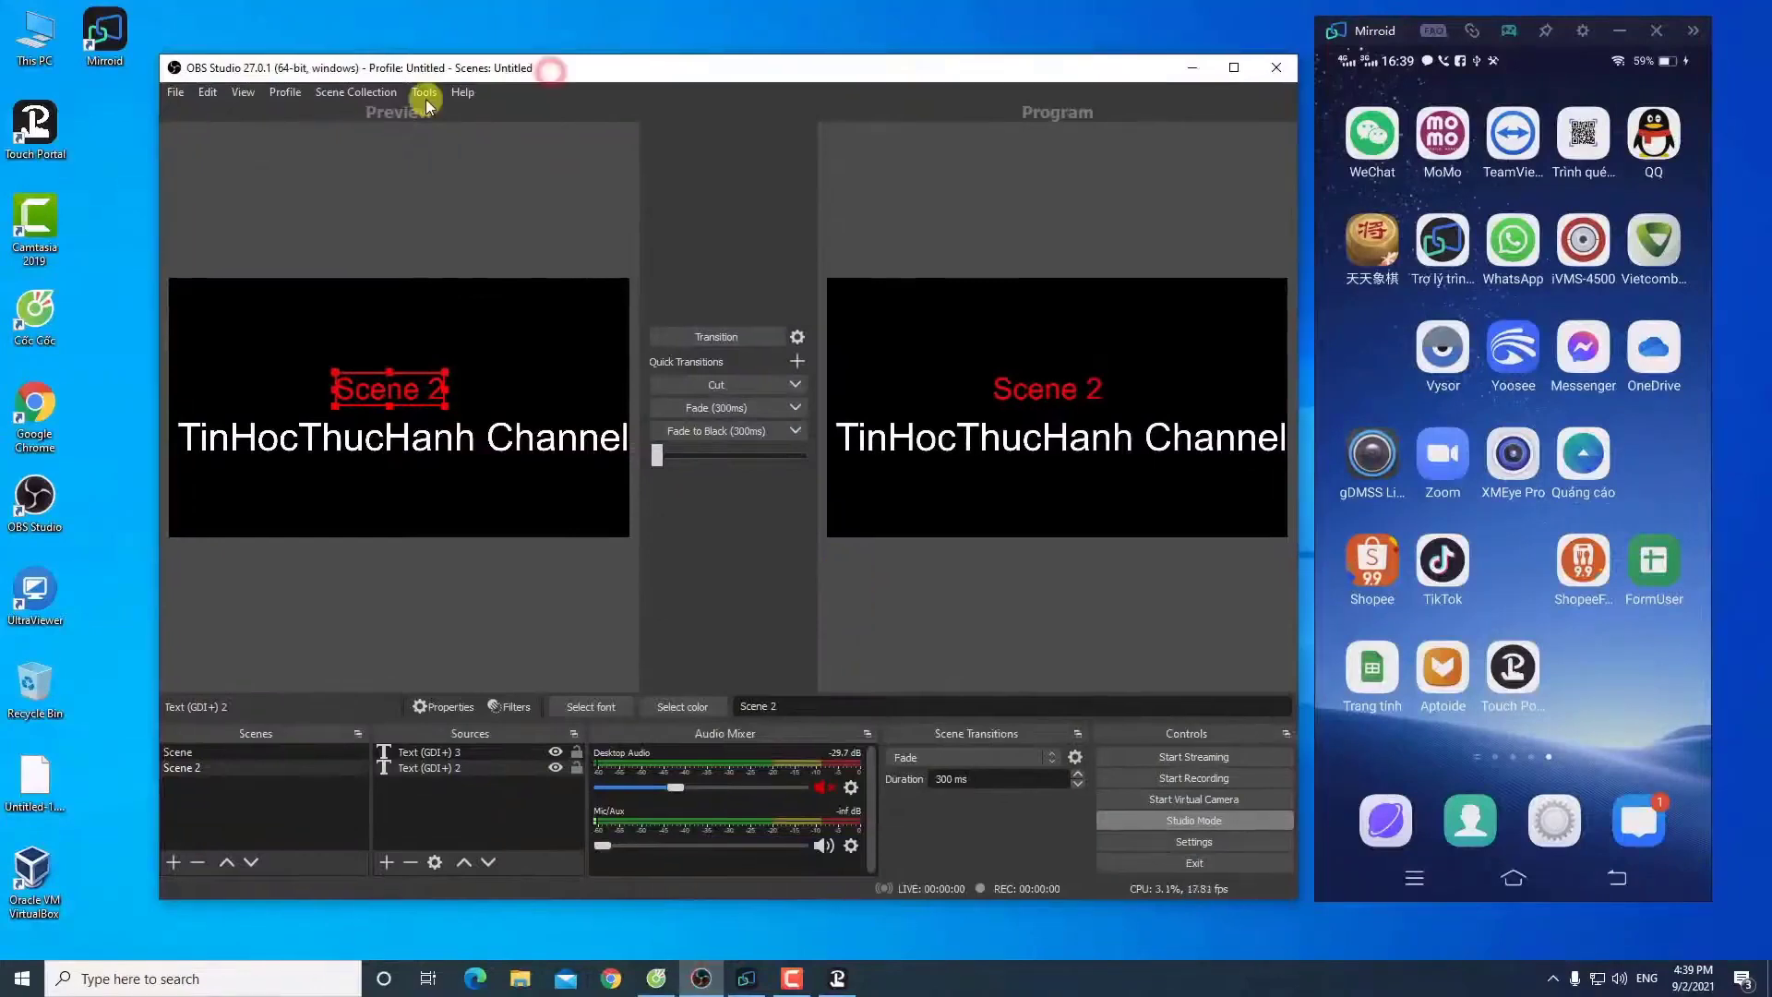
# Step: Open the WebSockets Server Settings in OBS and check the server port and authentication password
pyautogui.click(425, 94)
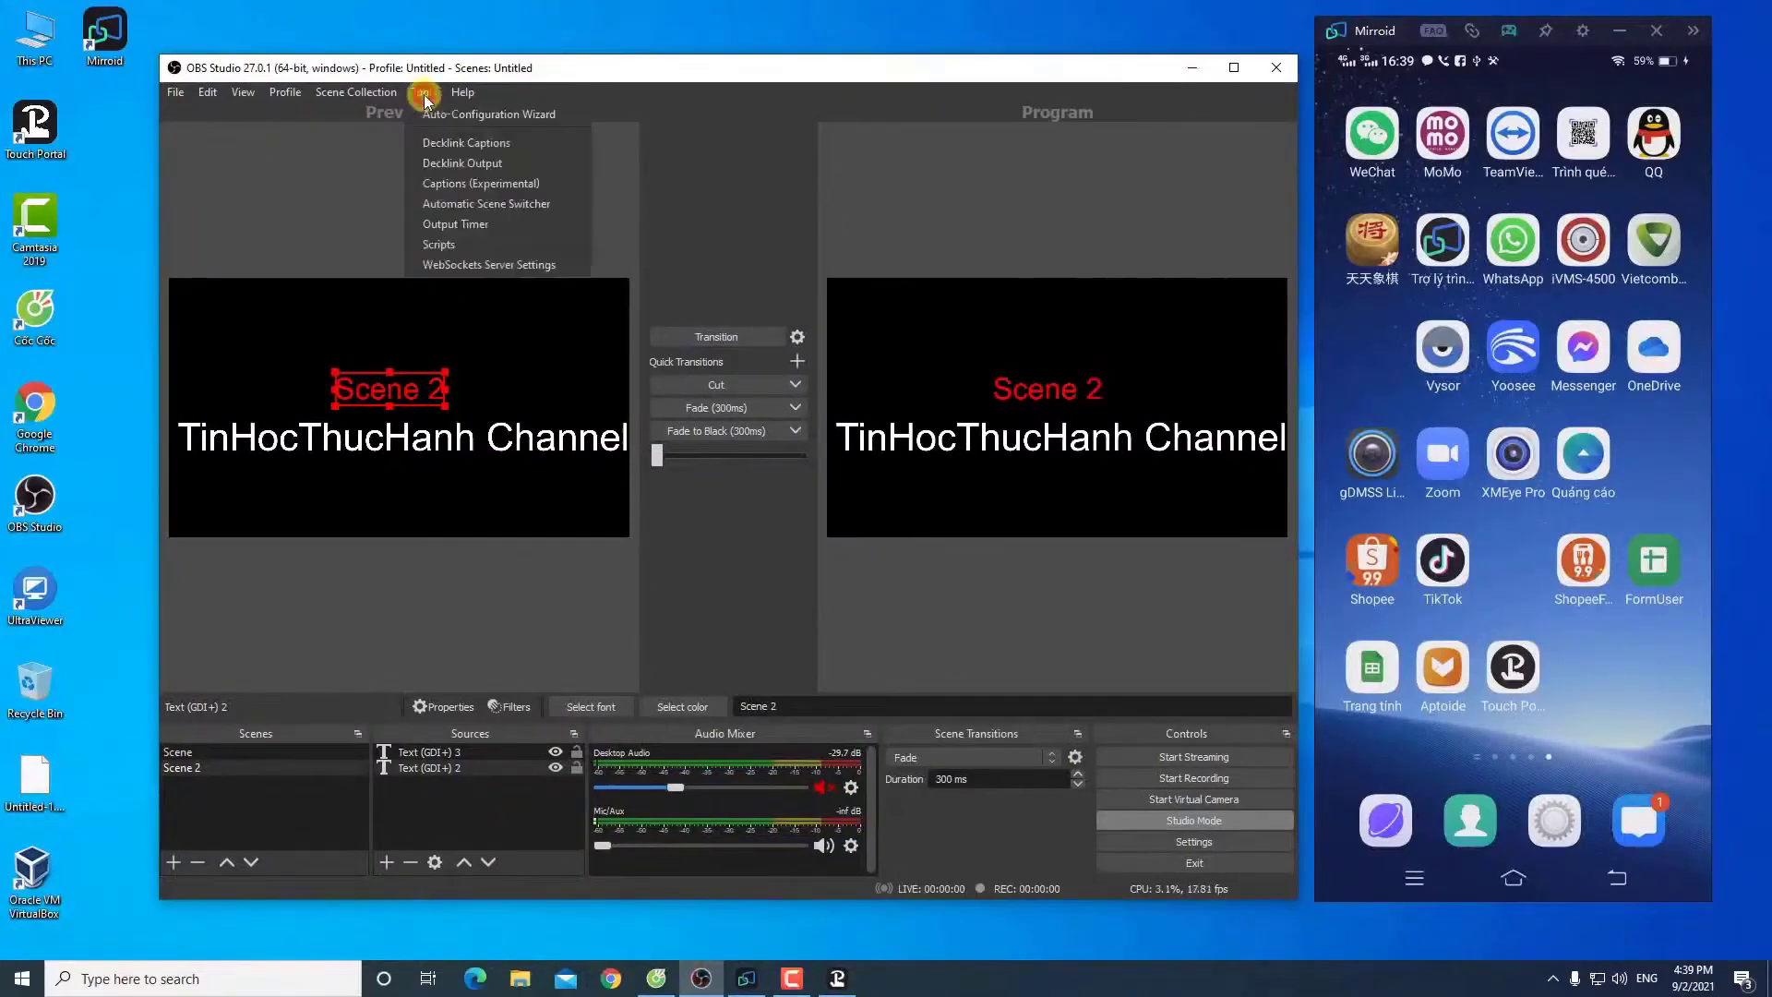
pyautogui.click(483, 268)
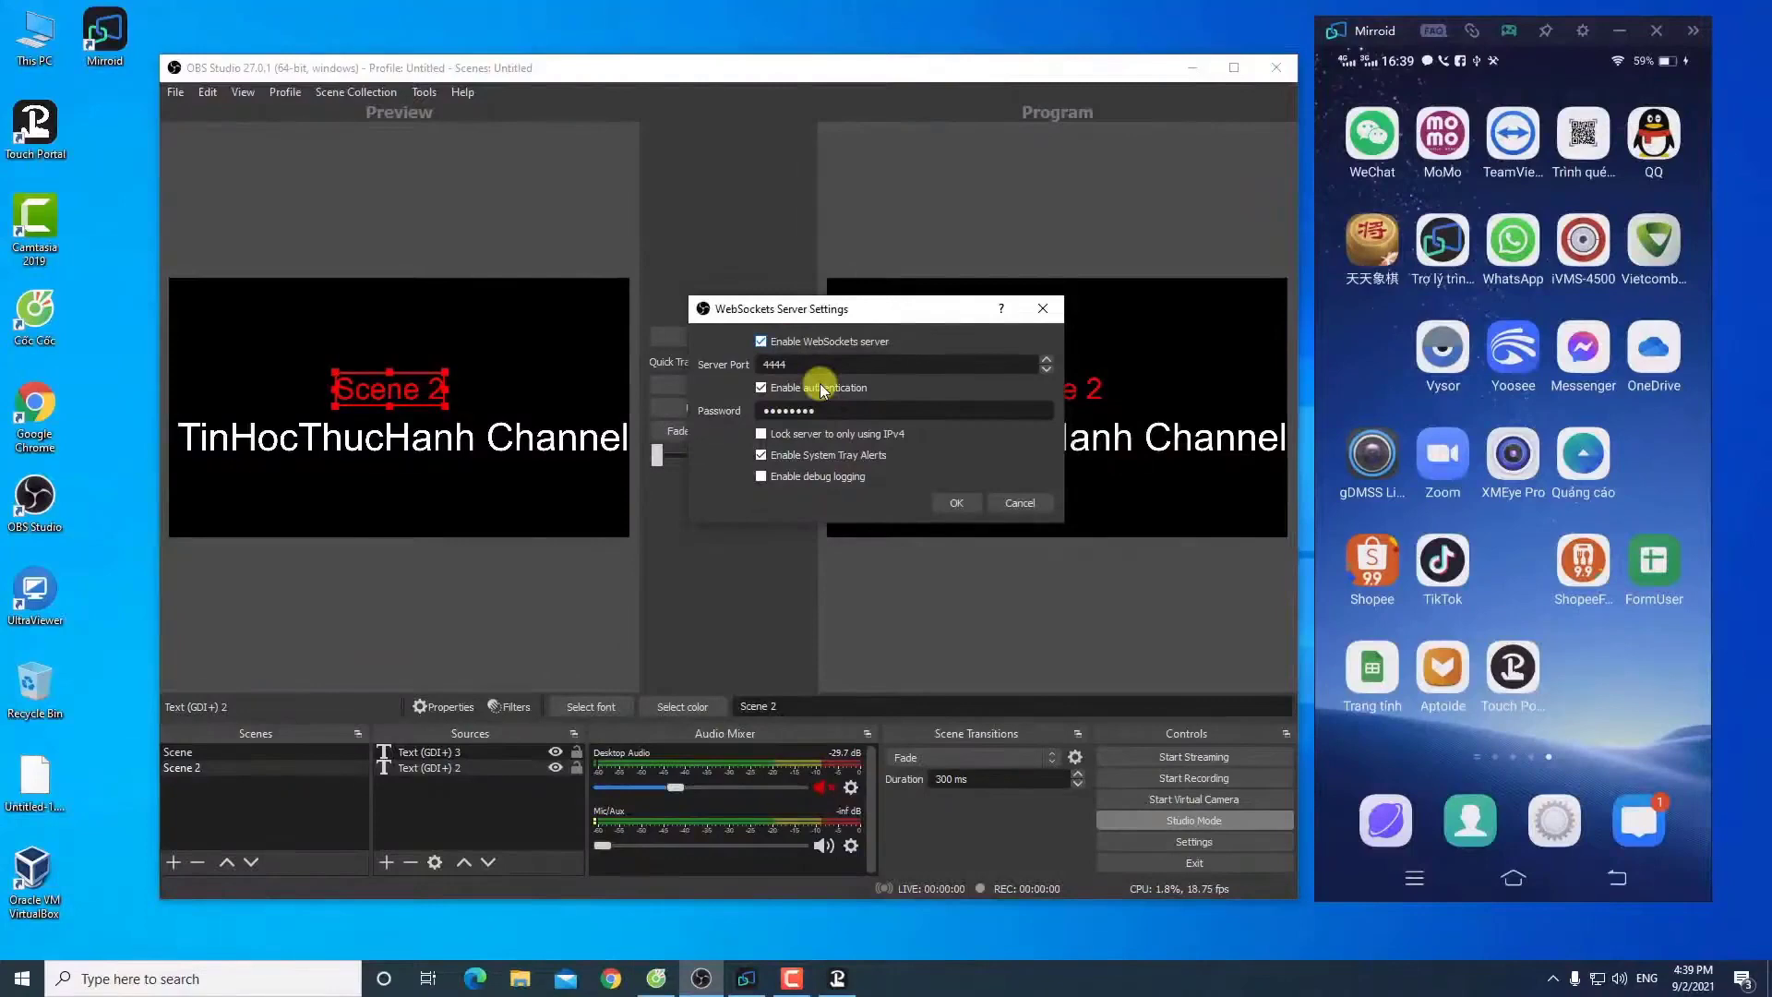
pyautogui.click(806, 366)
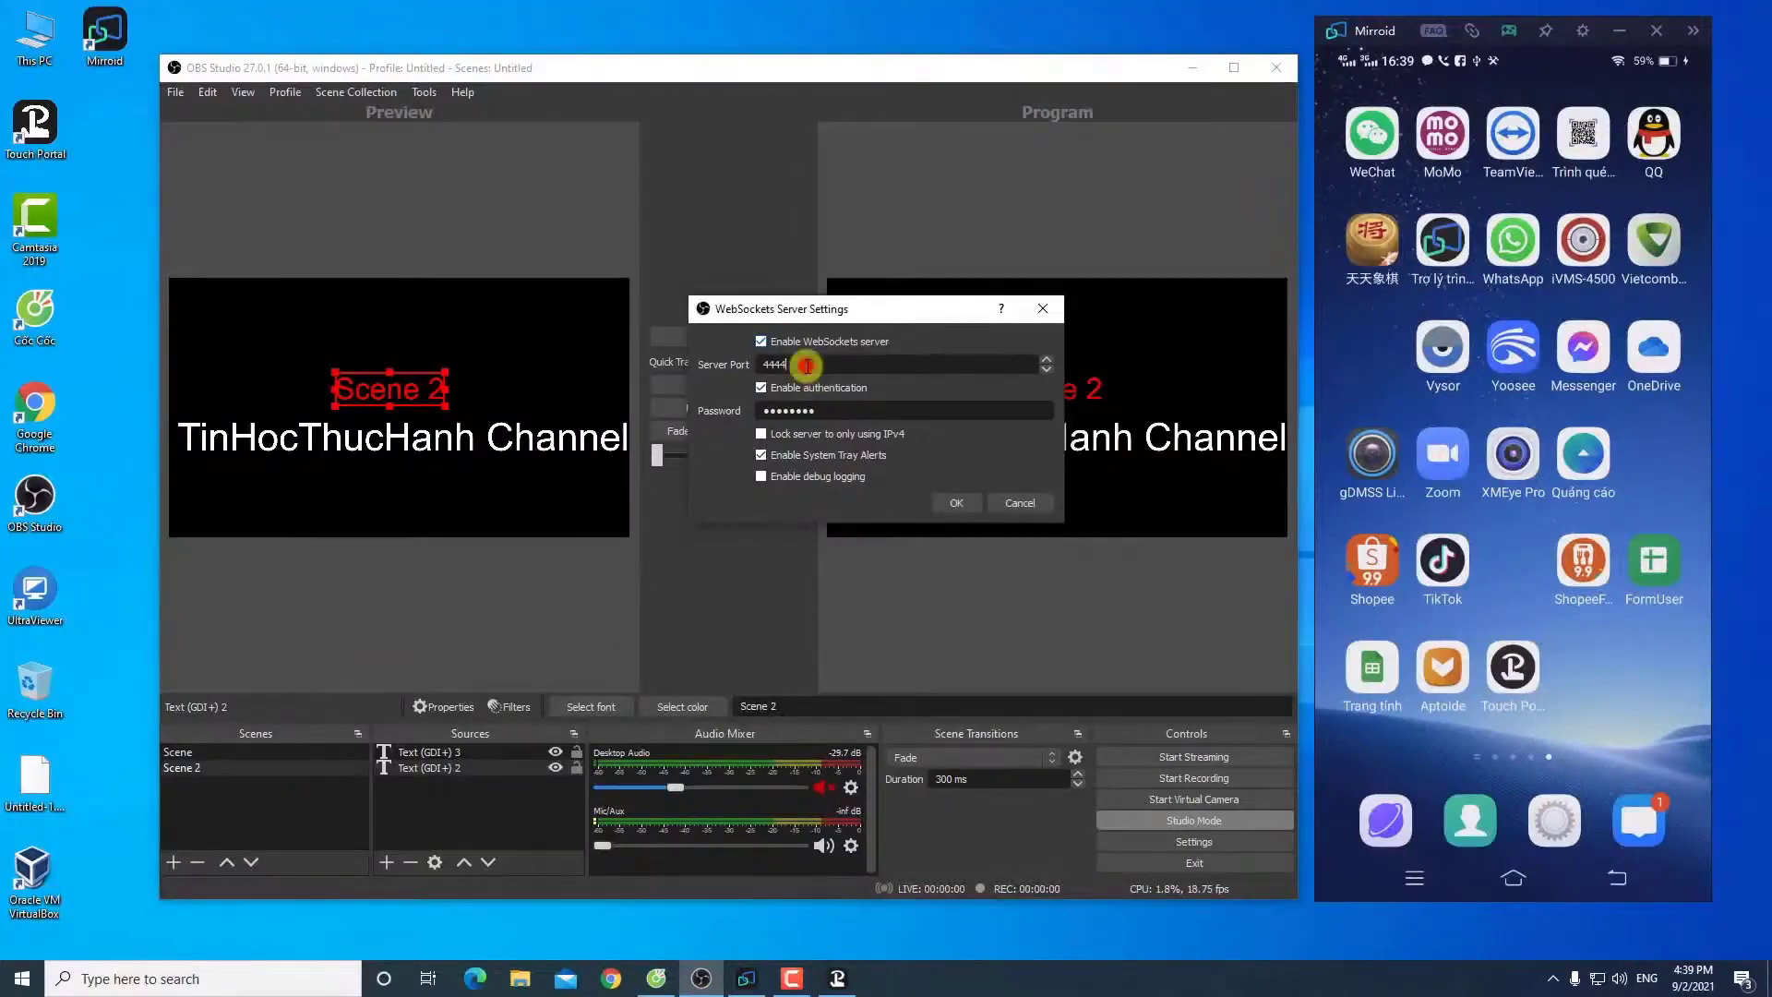
pyautogui.click(839, 412)
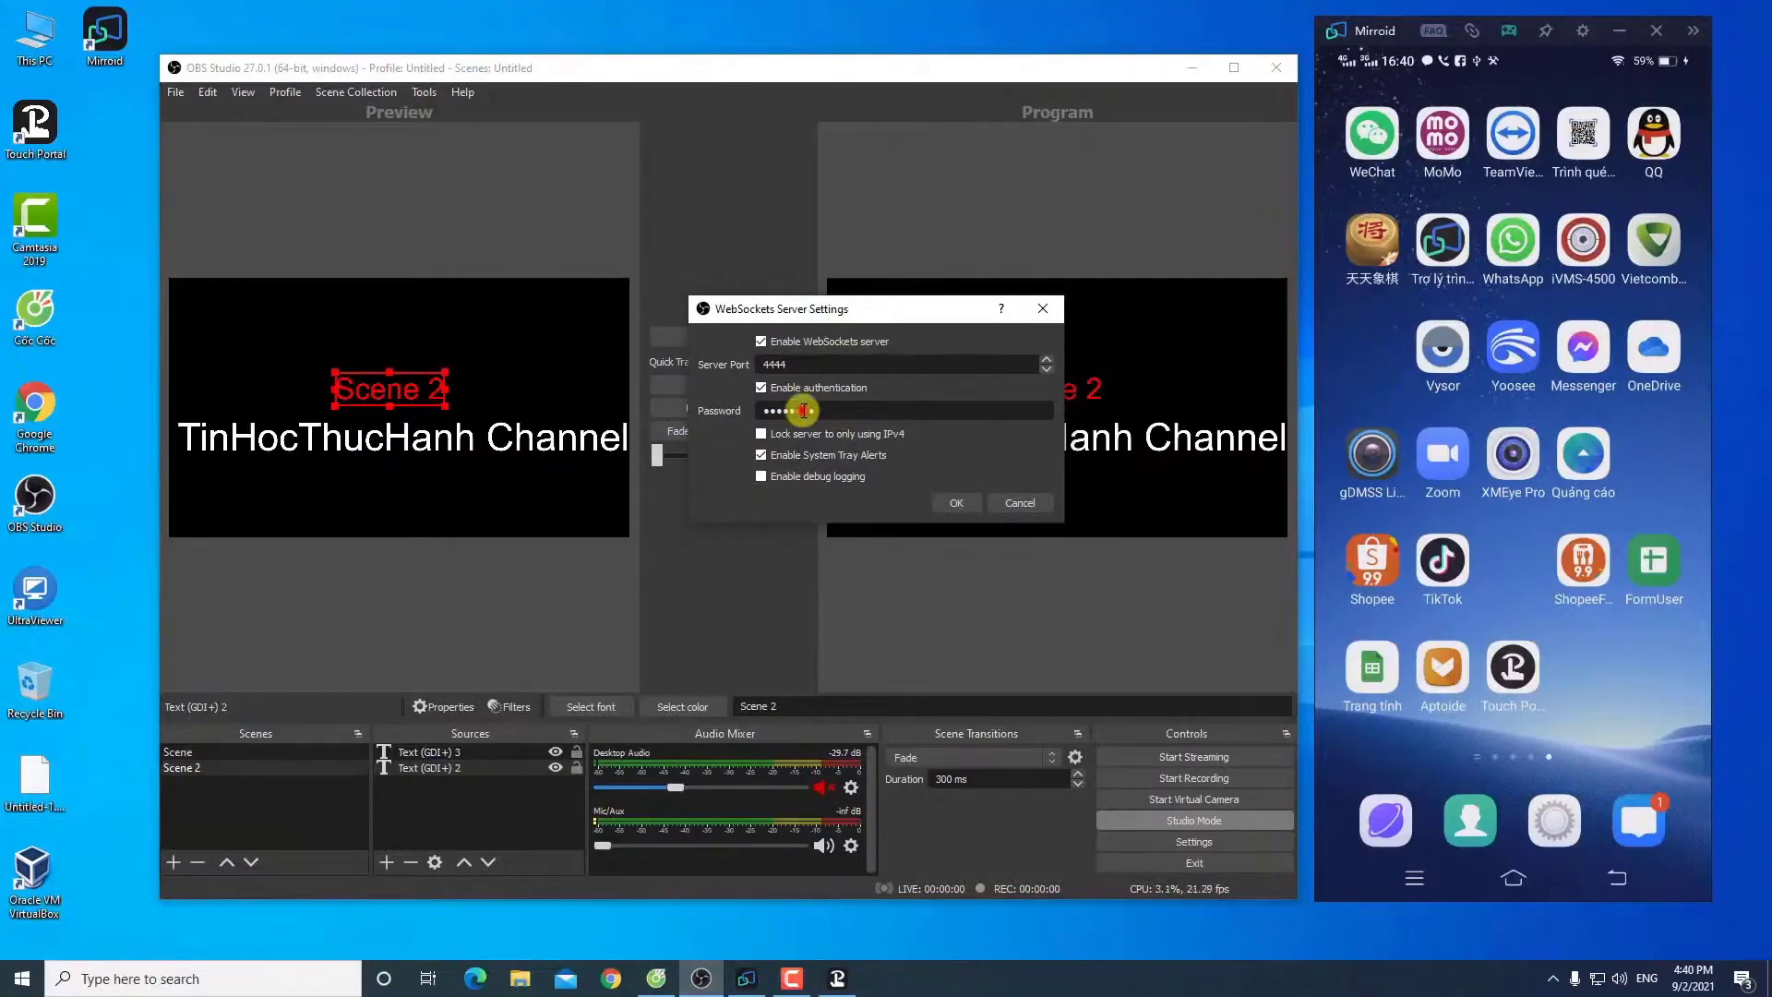
pyautogui.doubleClick(804, 410)
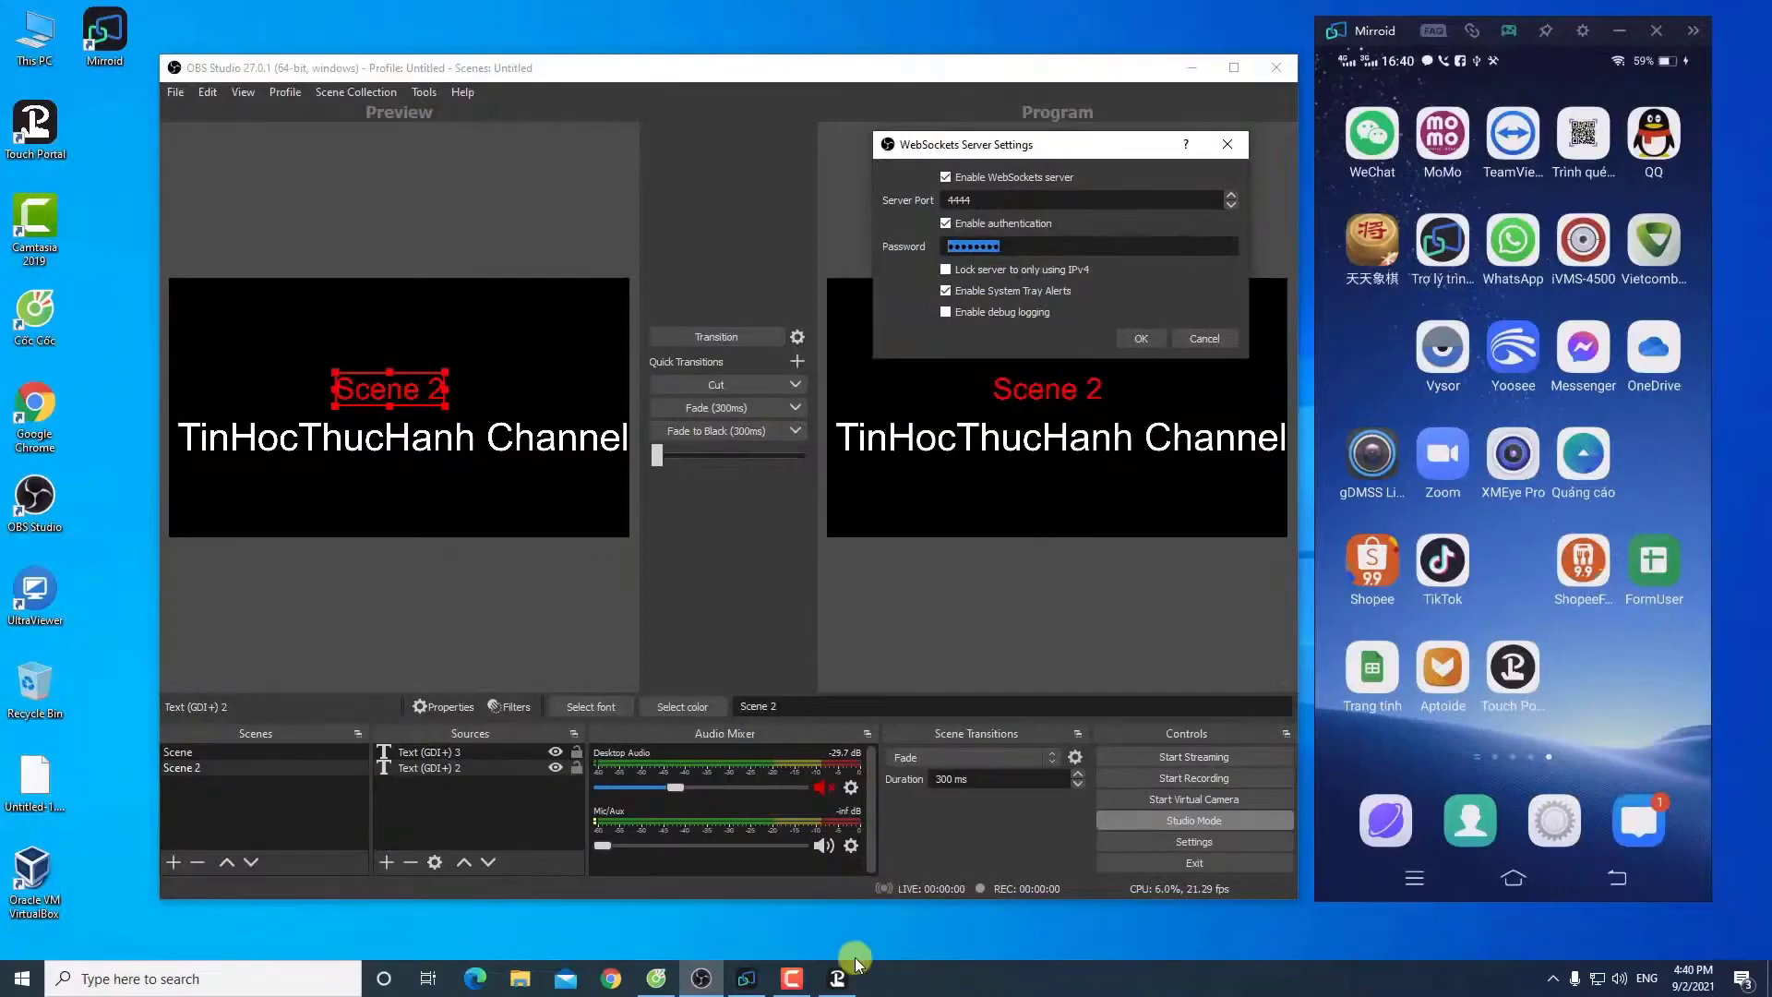
# Step: Arrange OBS and Touch Portal so both are visible, and open the OBS section of Touch Portal's settings
pyautogui.moveTo(288, 77); pyautogui.dragTo(625, 471)
pyautogui.click(612, 148)
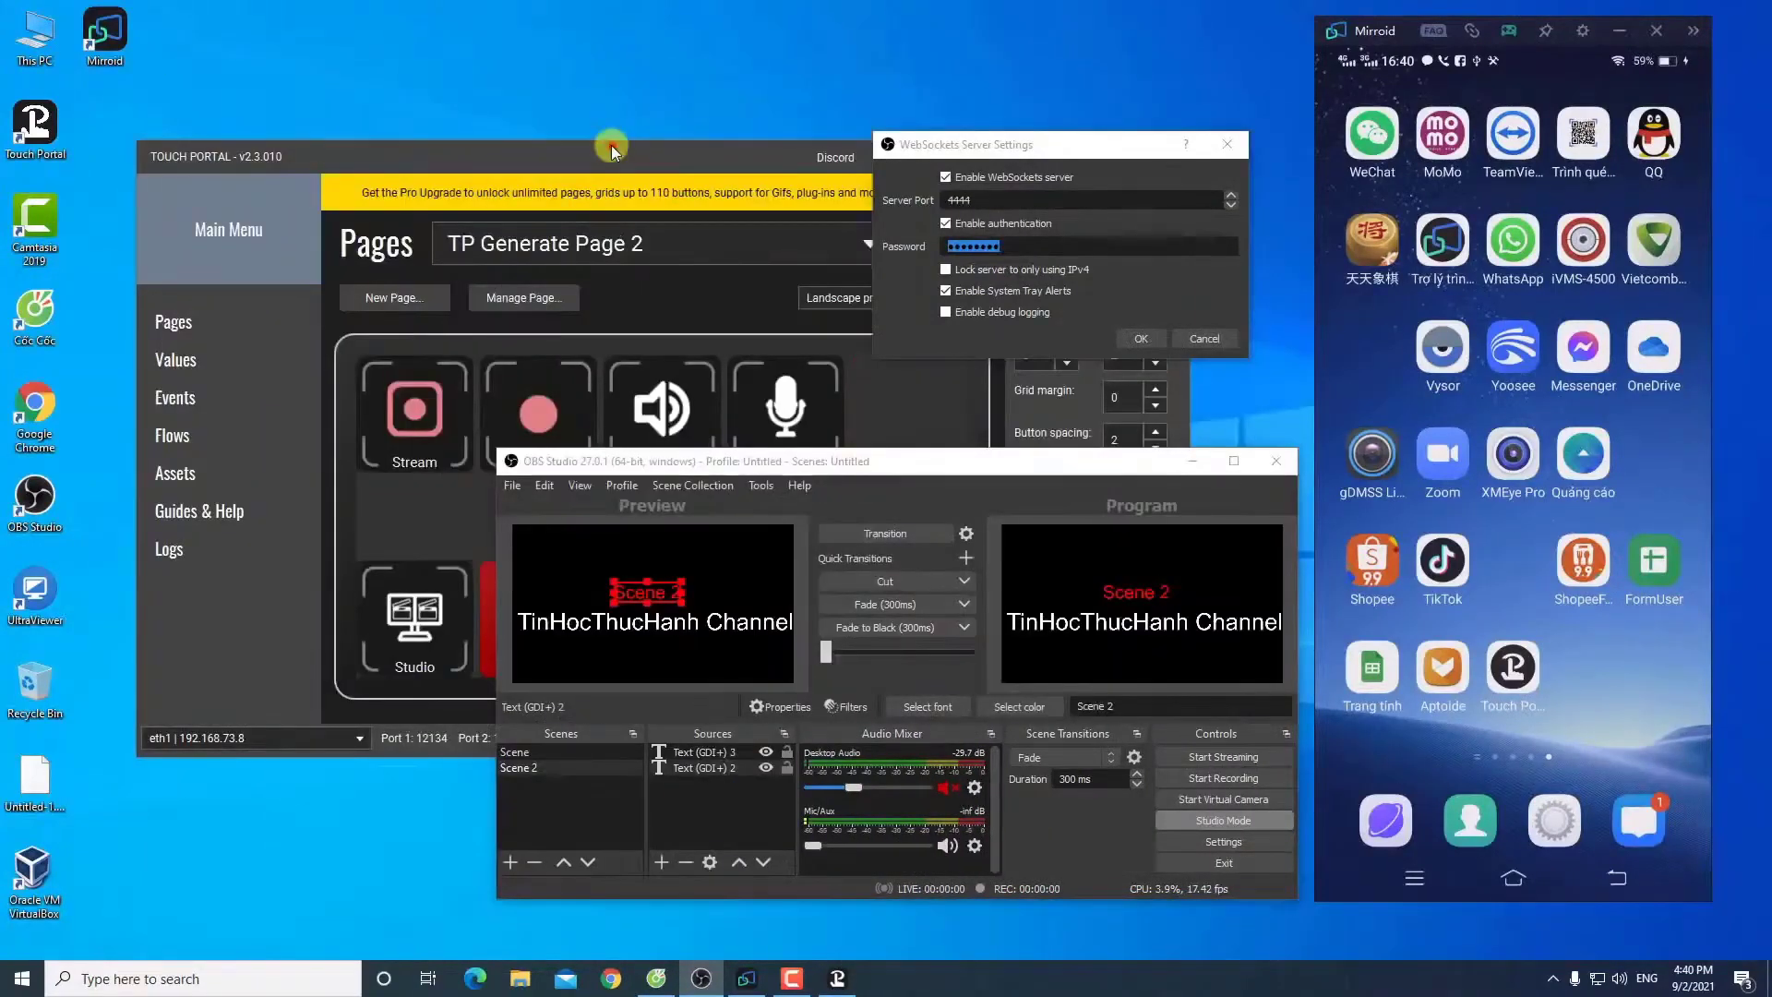
pyautogui.moveTo(612, 147); pyautogui.dragTo(483, 16)
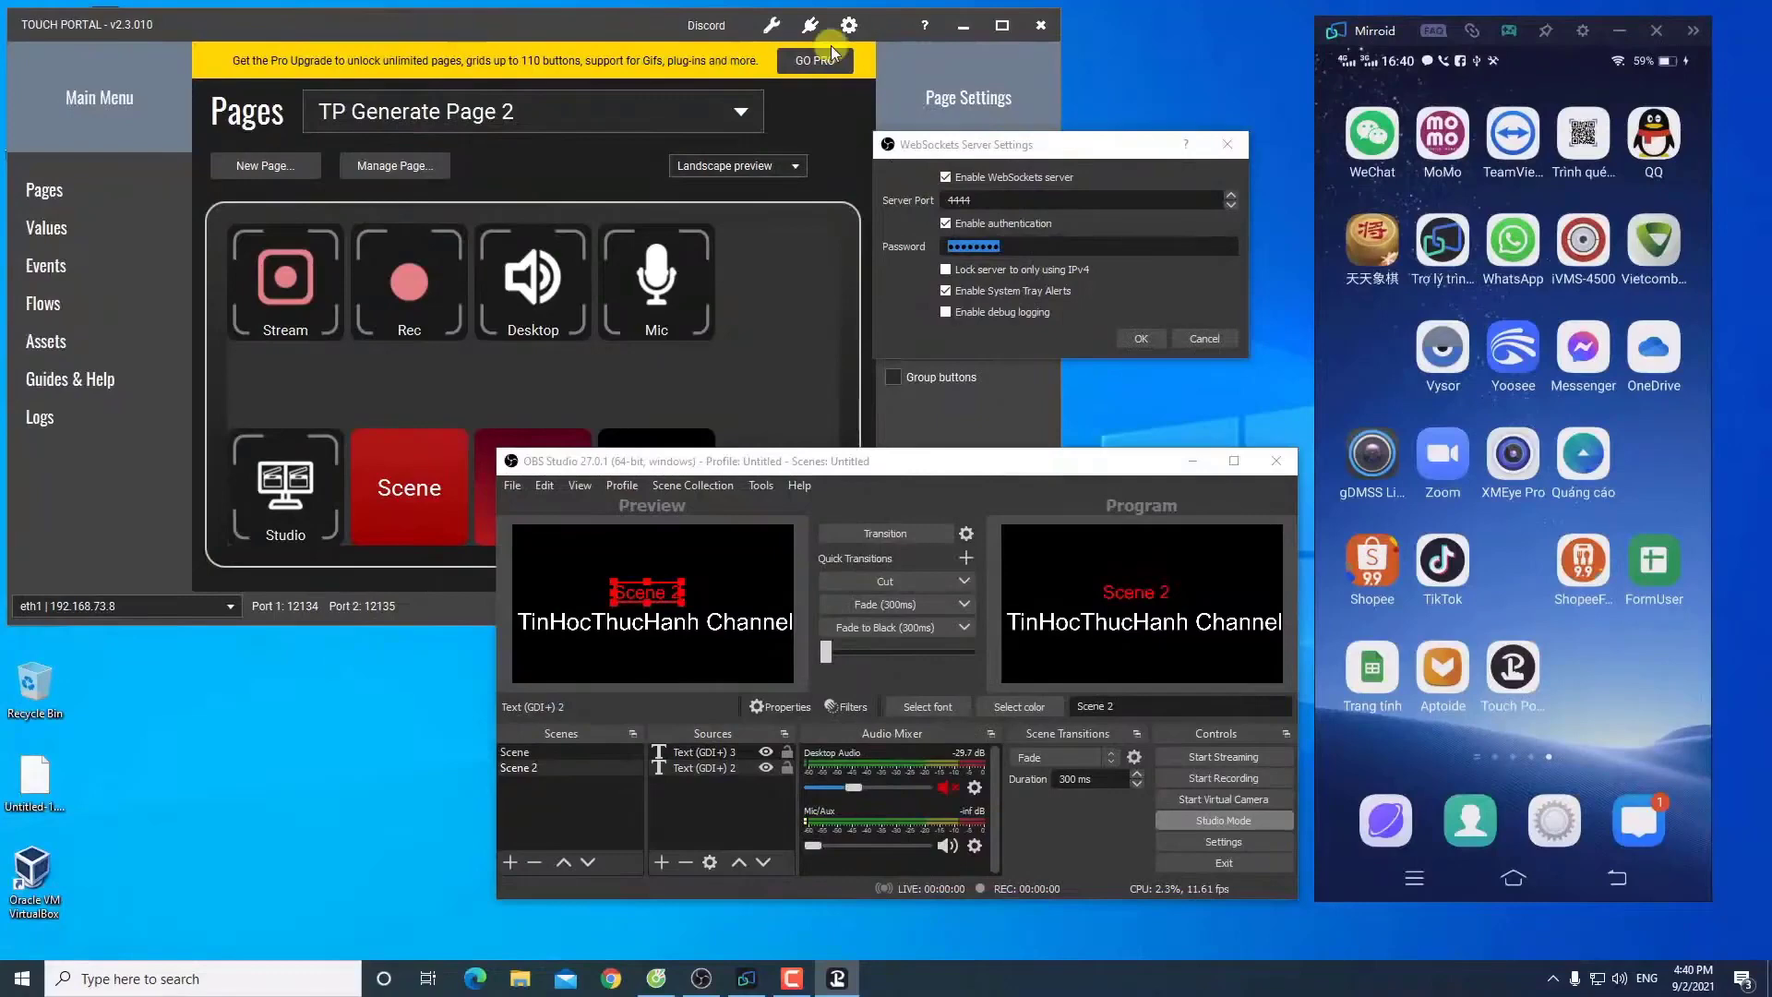
pyautogui.click(849, 25)
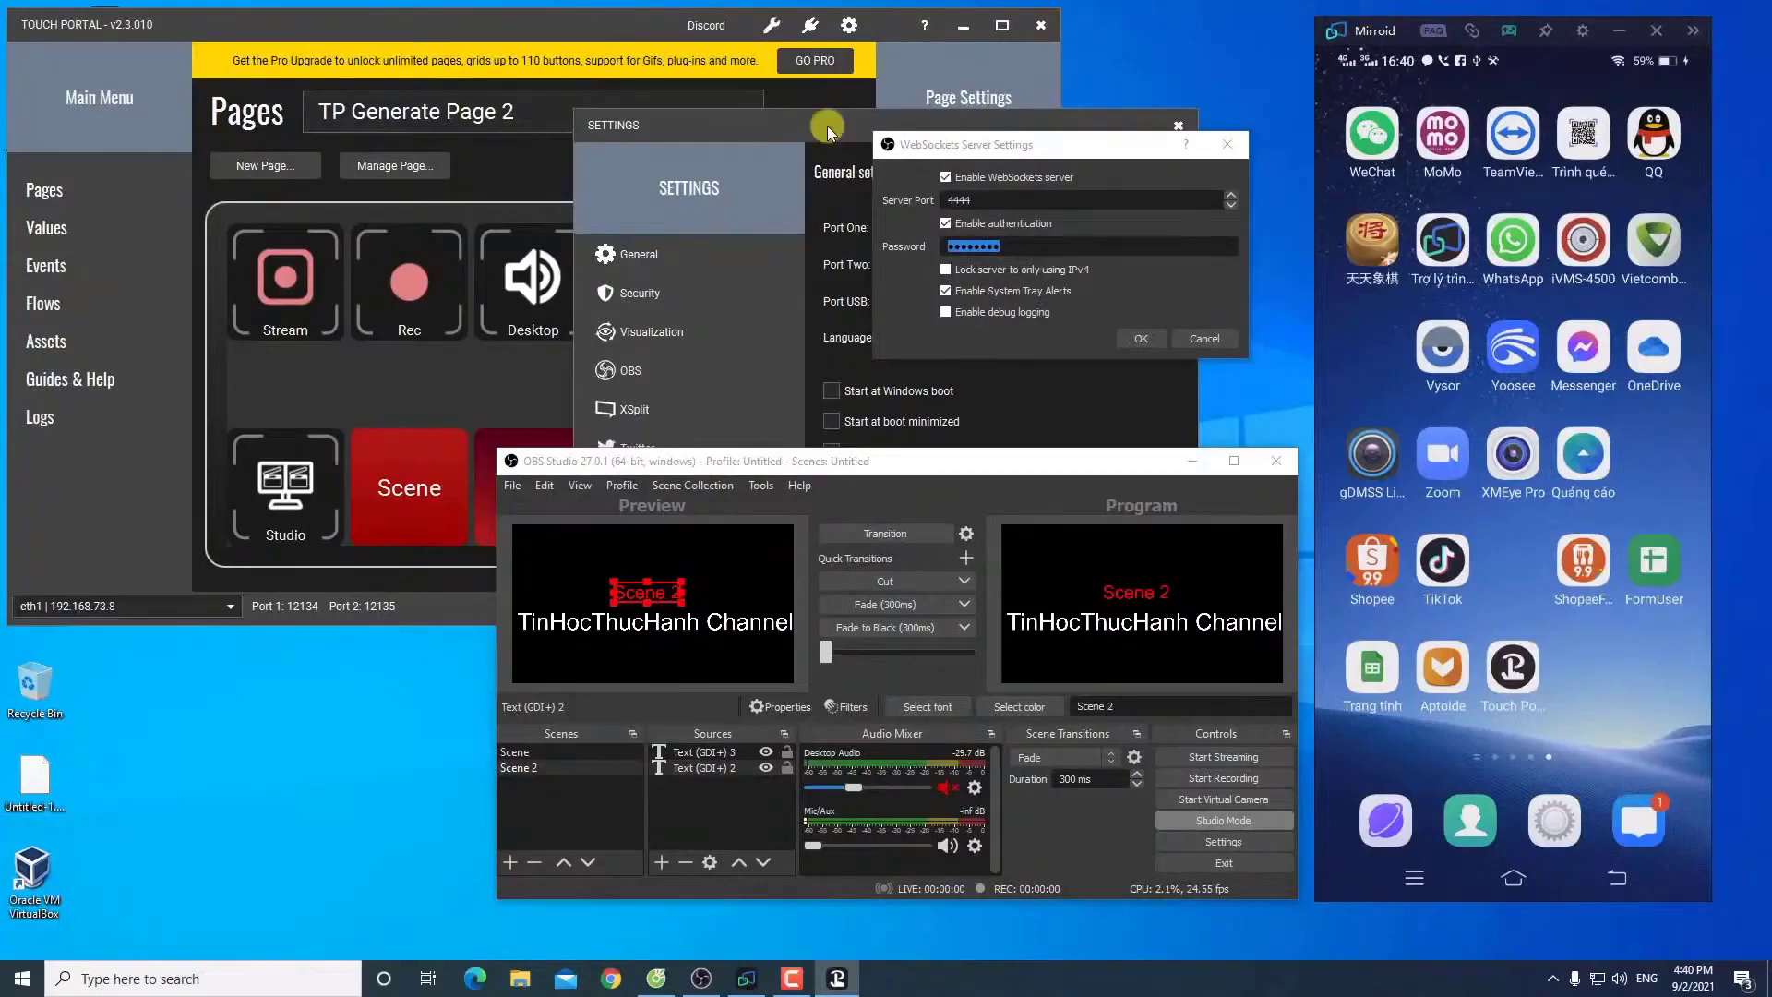
pyautogui.moveTo(827, 125); pyautogui.dragTo(302, 66)
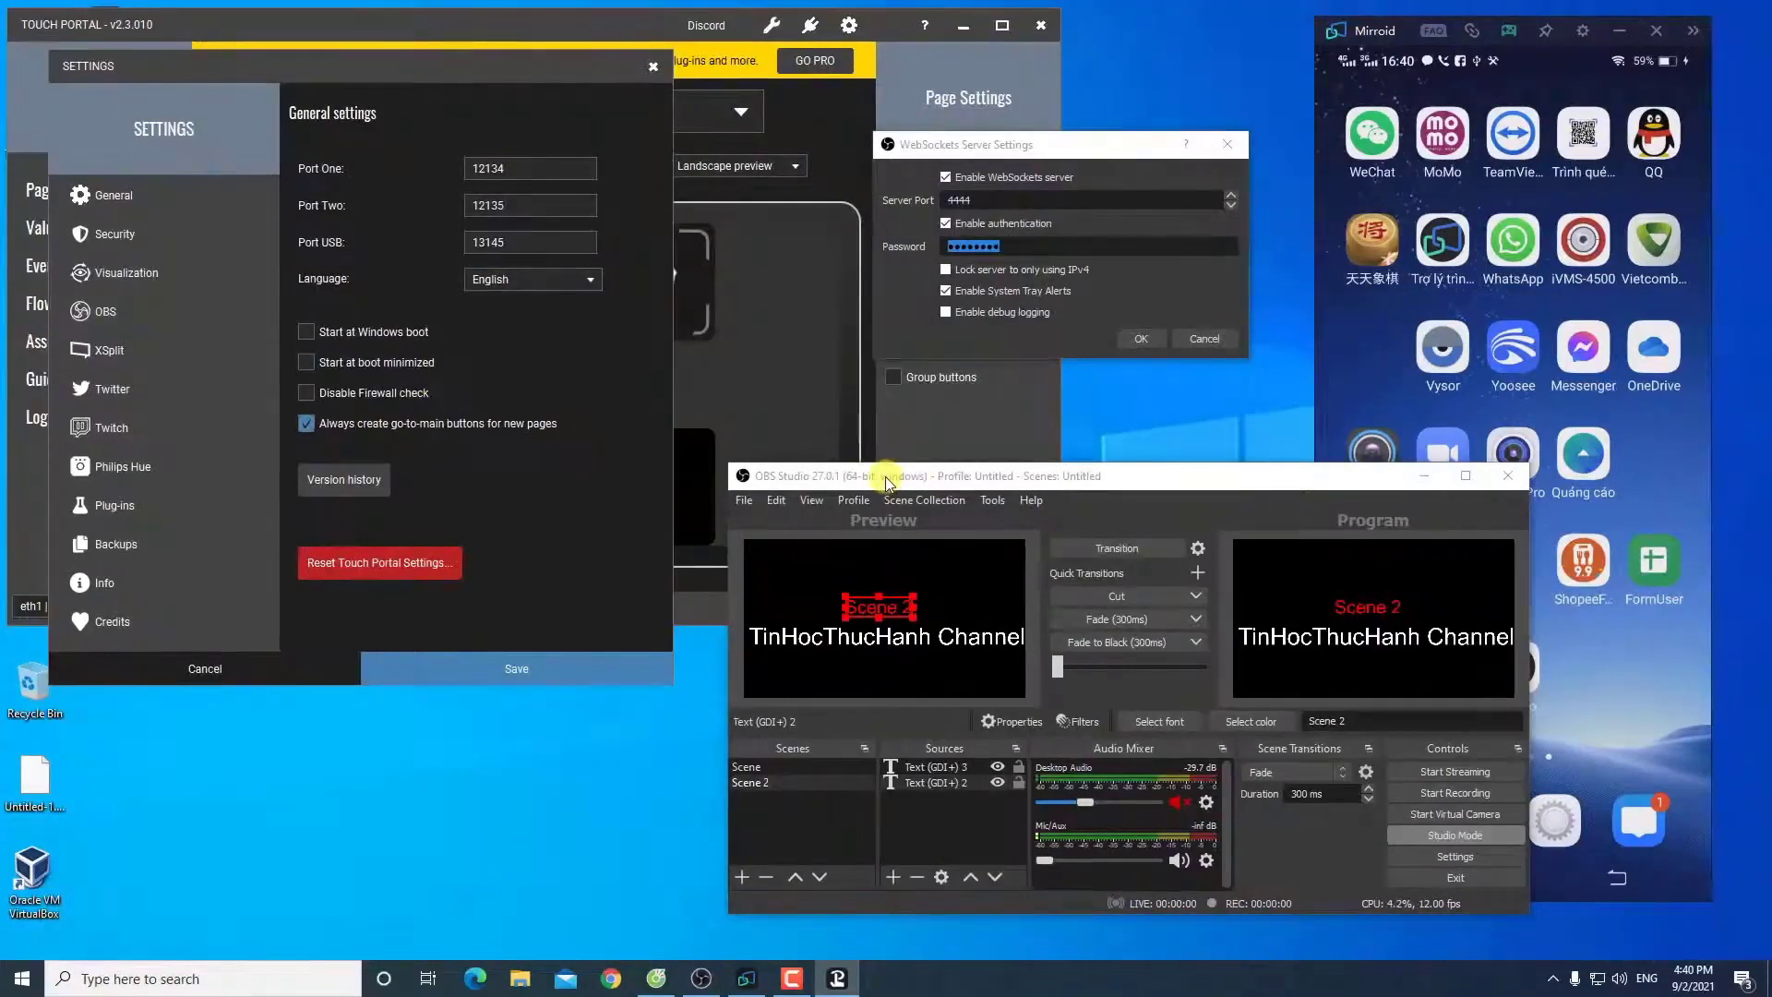
pyautogui.click(159, 313)
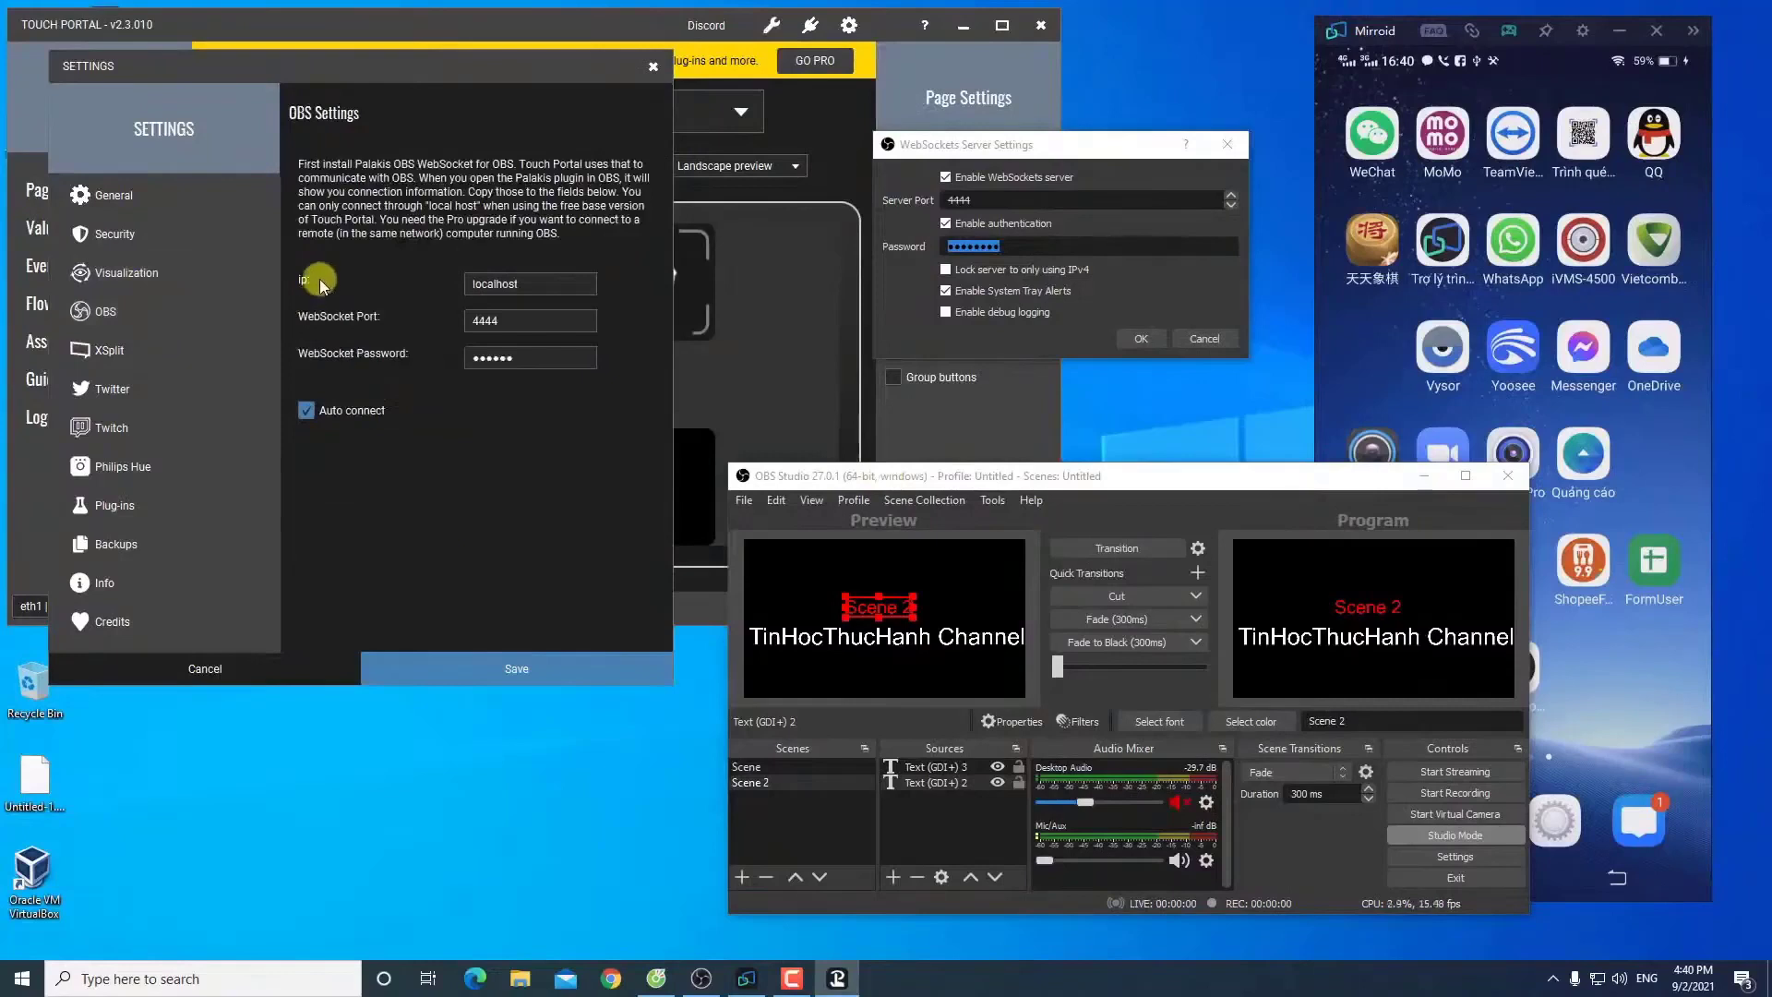
# Step: Check Touch Portal's ip, WebSocket port, password and auto-connect settings against the OBS server settings and save them
pyautogui.click(552, 286)
pyautogui.moveTo(532, 286); pyautogui.dragTo(385, 286)
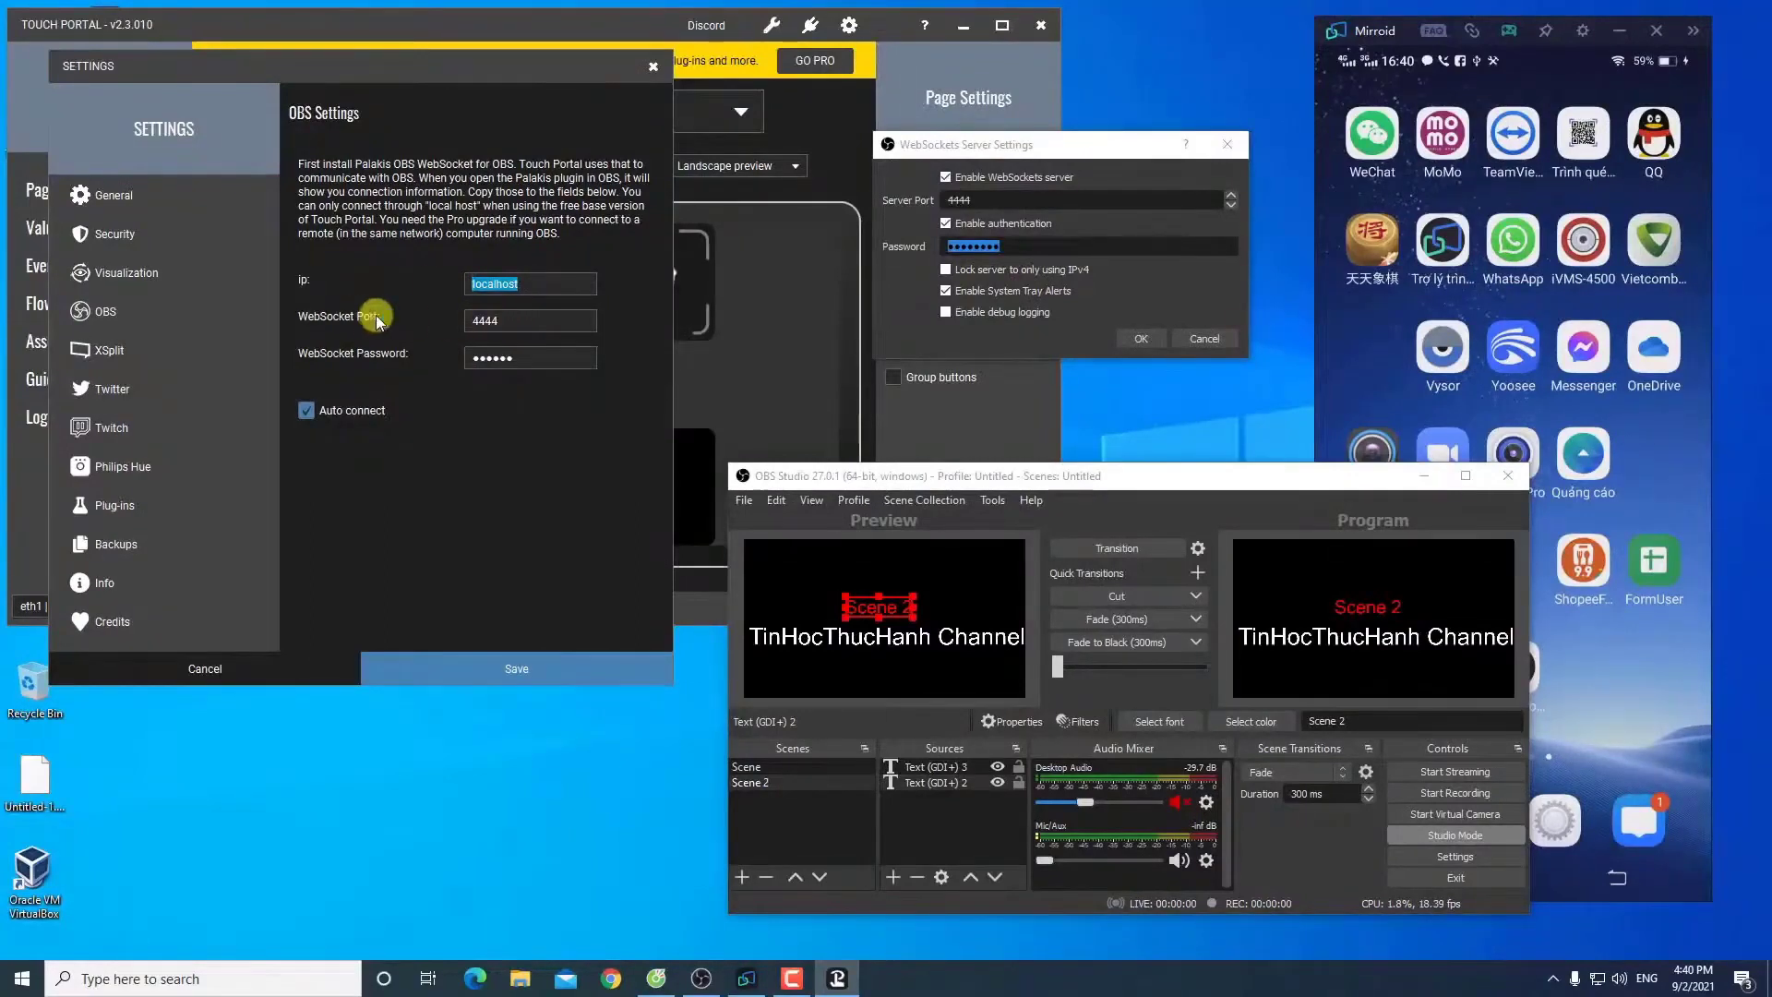
pyautogui.click(974, 199)
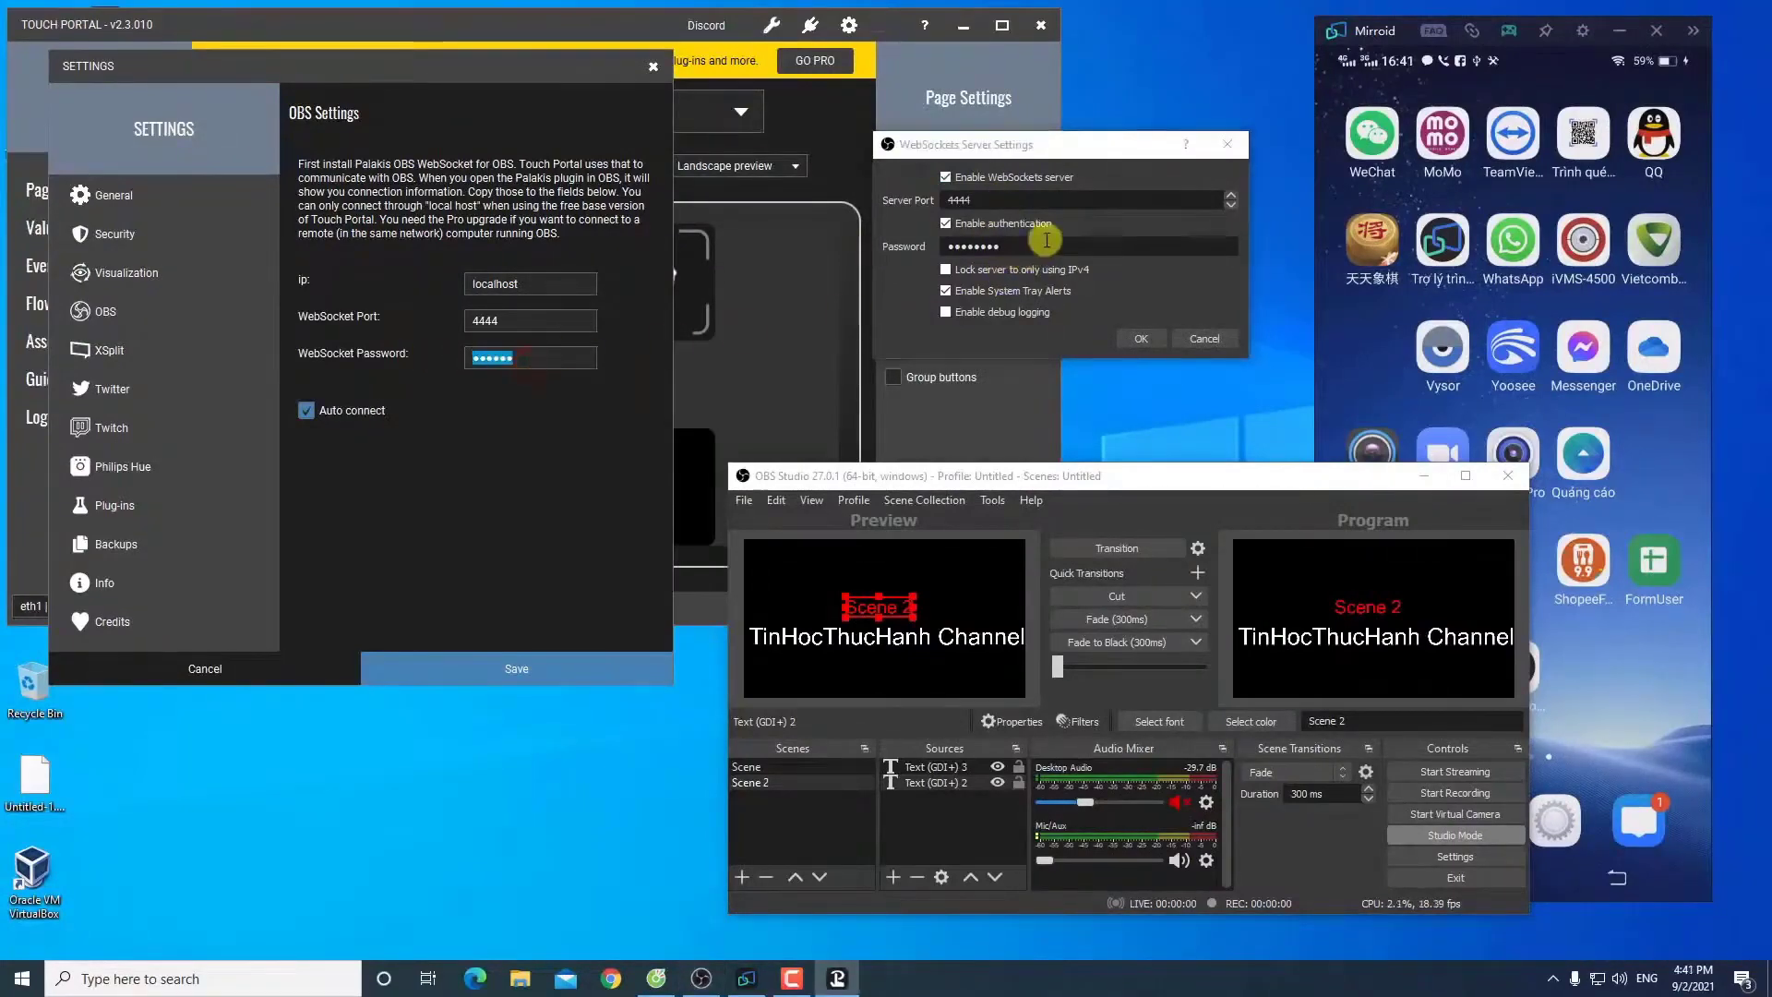
pyautogui.moveTo(1043, 239); pyautogui.dragTo(907, 239)
pyautogui.moveTo(520, 361); pyautogui.dragTo(473, 360)
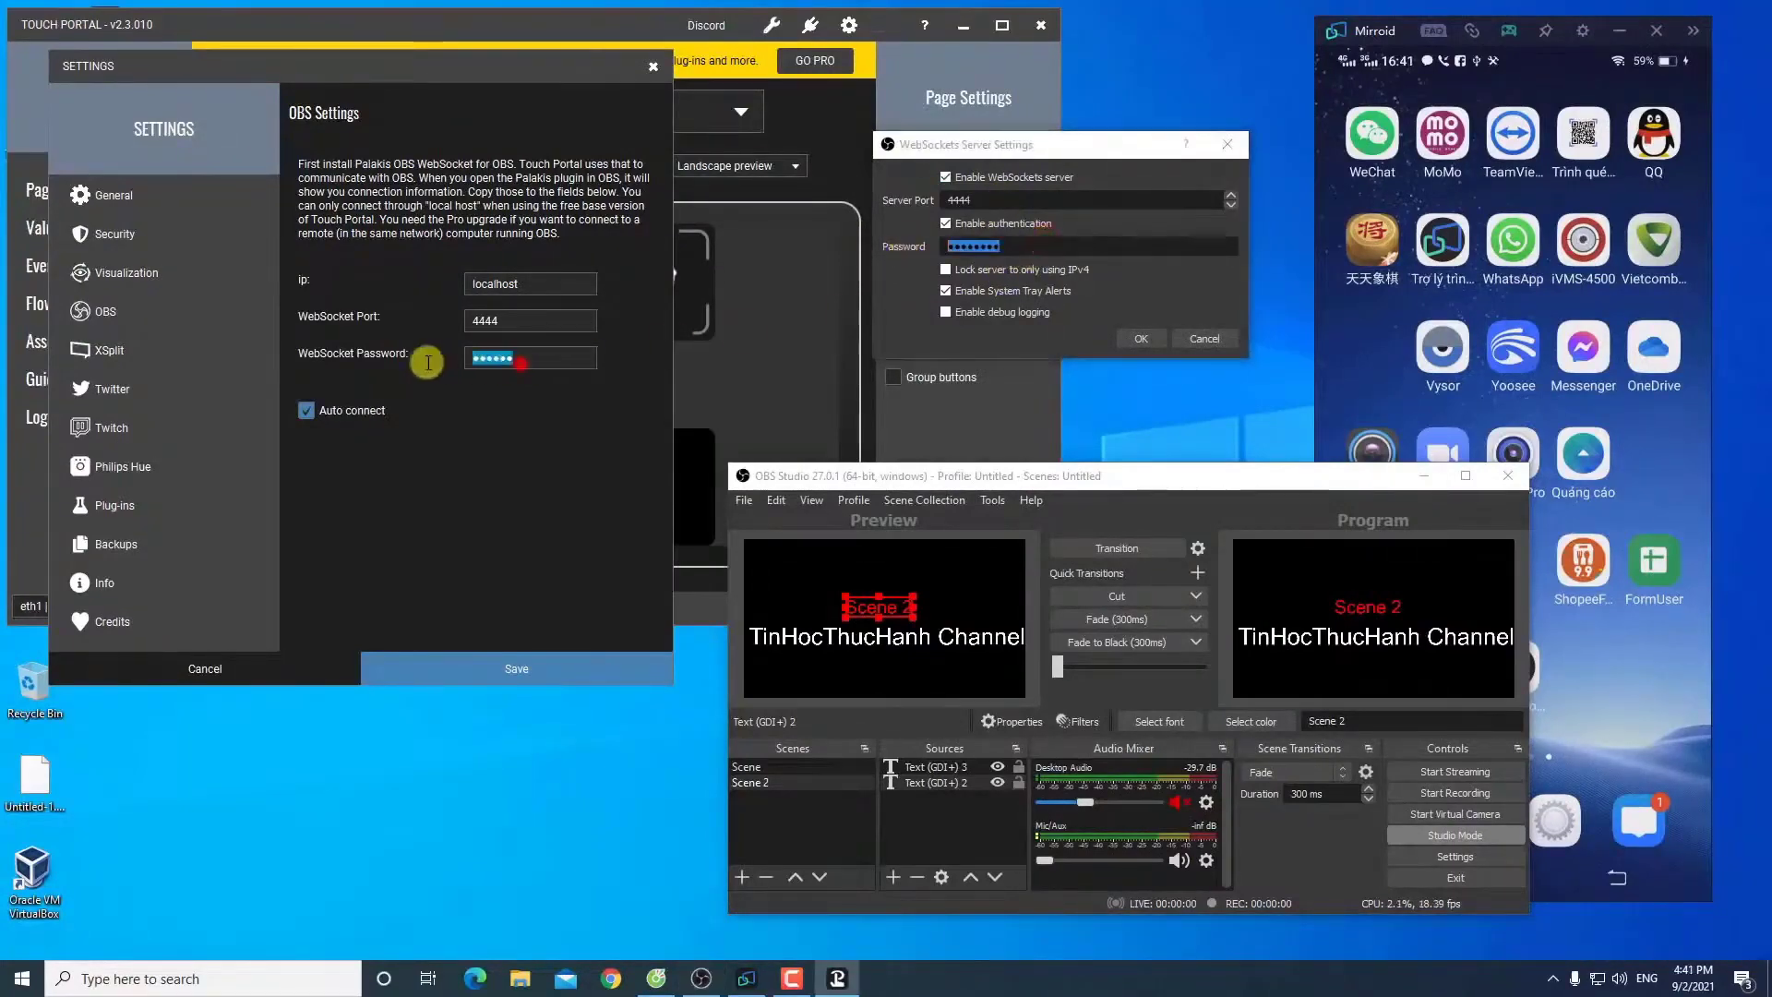
pyautogui.click(314, 413)
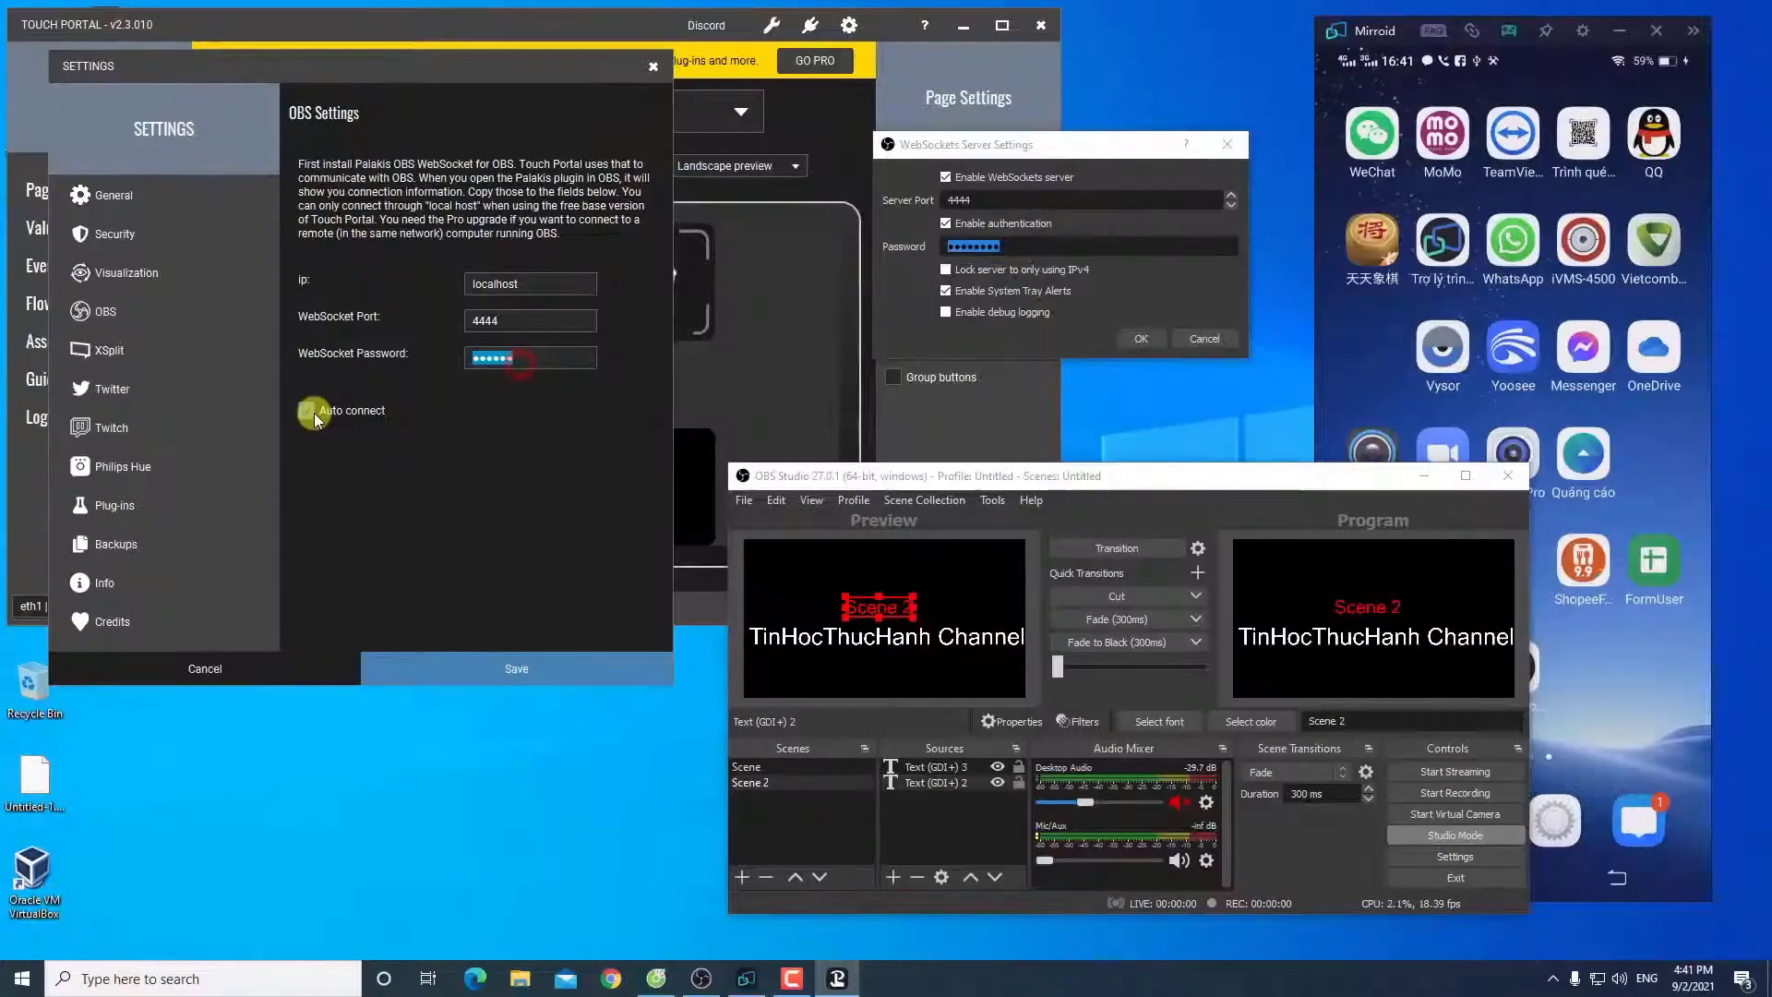
pyautogui.click(484, 672)
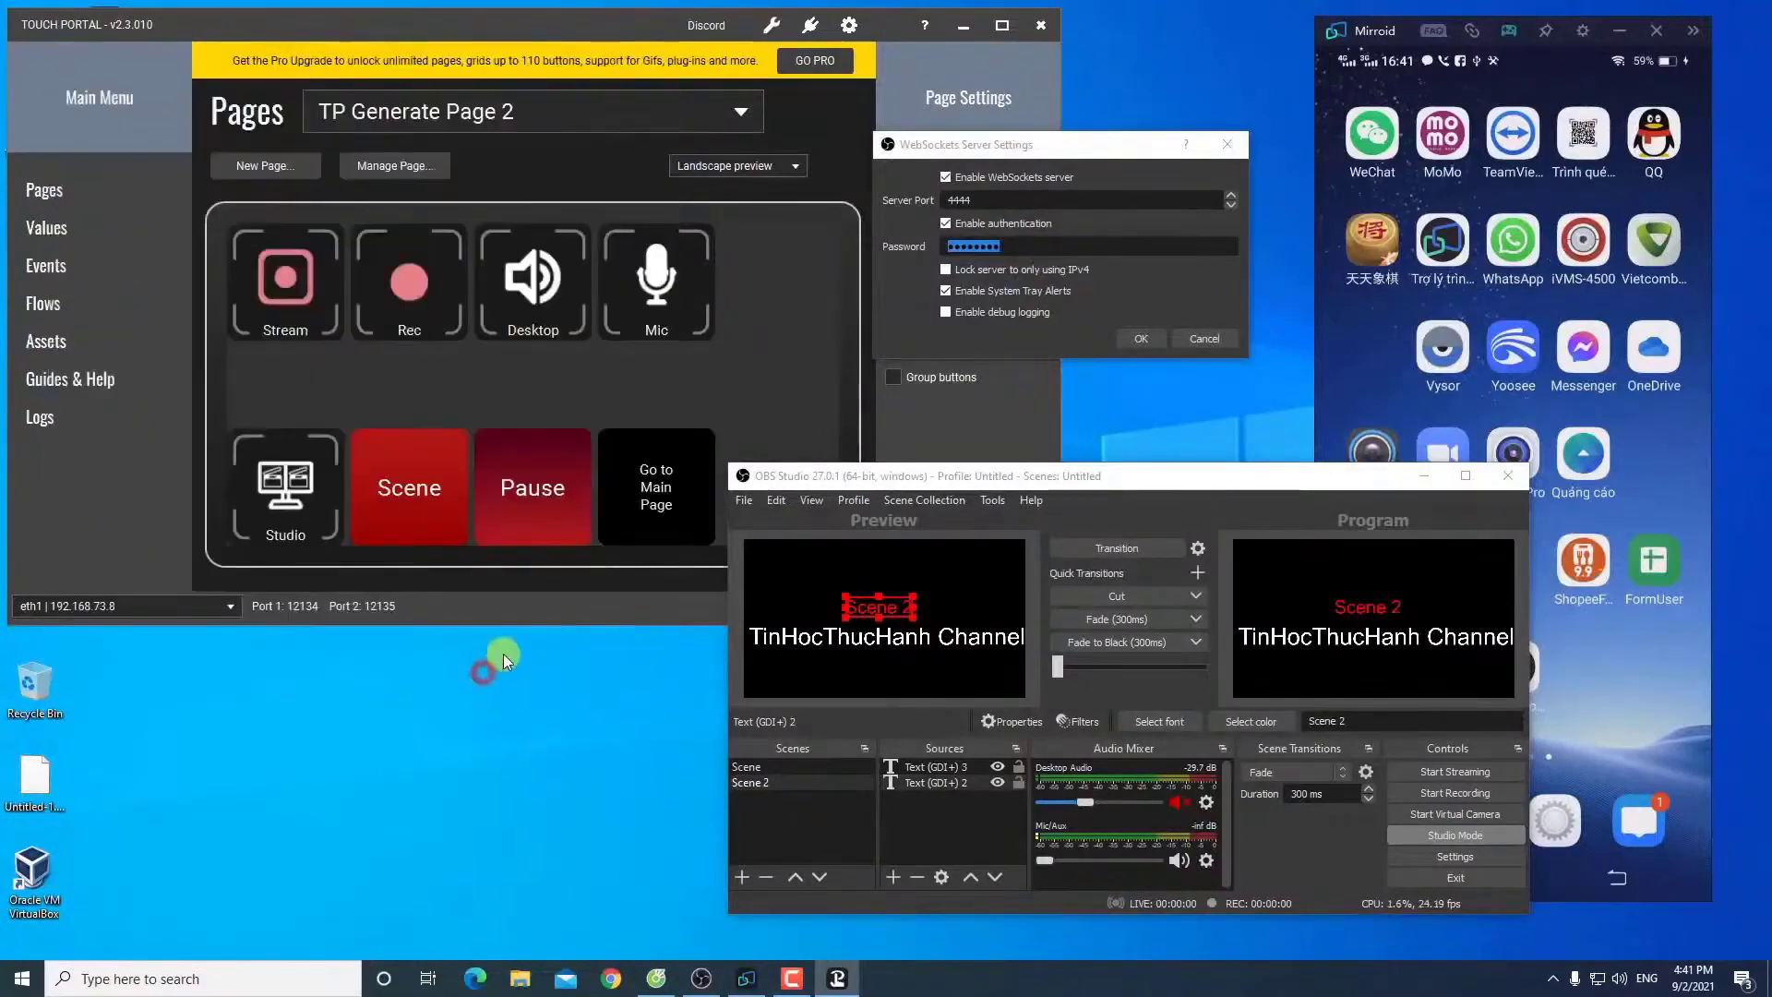
# Step: Close the WebSockets Server Settings without changes, minimize OBS, and move the Touch Portal window toward the middle of the desktop
pyautogui.click(1204, 339)
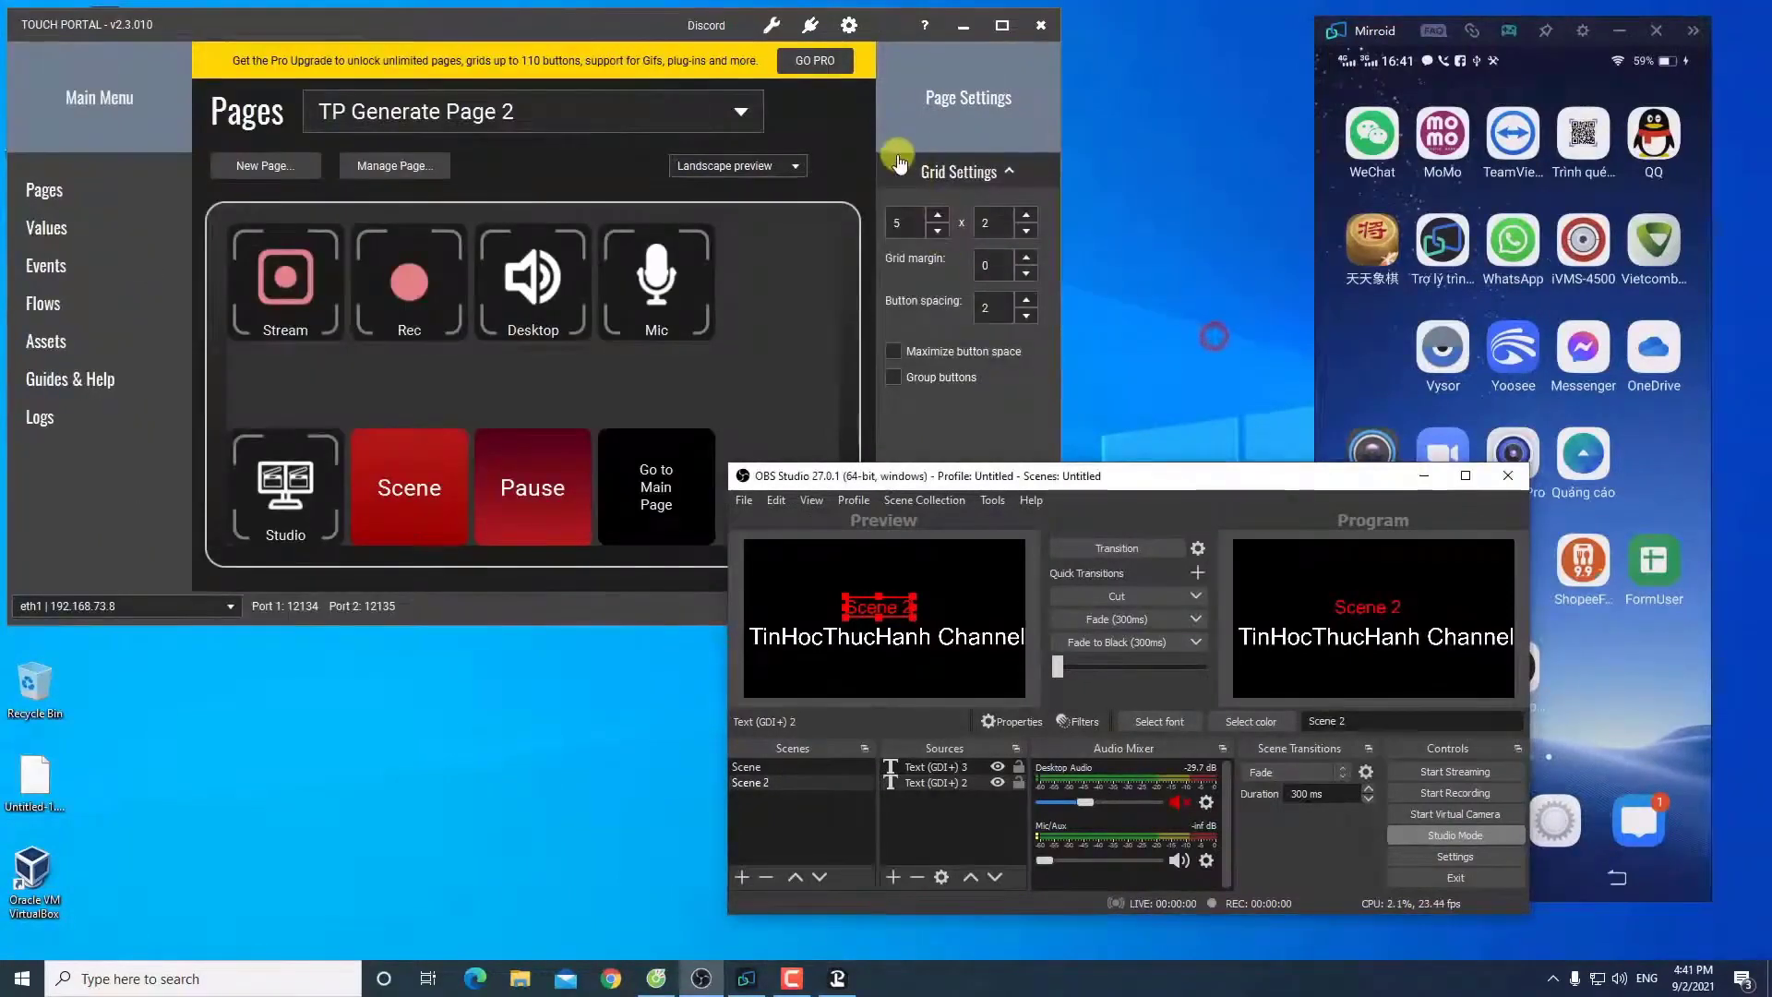
pyautogui.moveTo(1133, 477); pyautogui.dragTo(931, 481)
pyautogui.click(1219, 478)
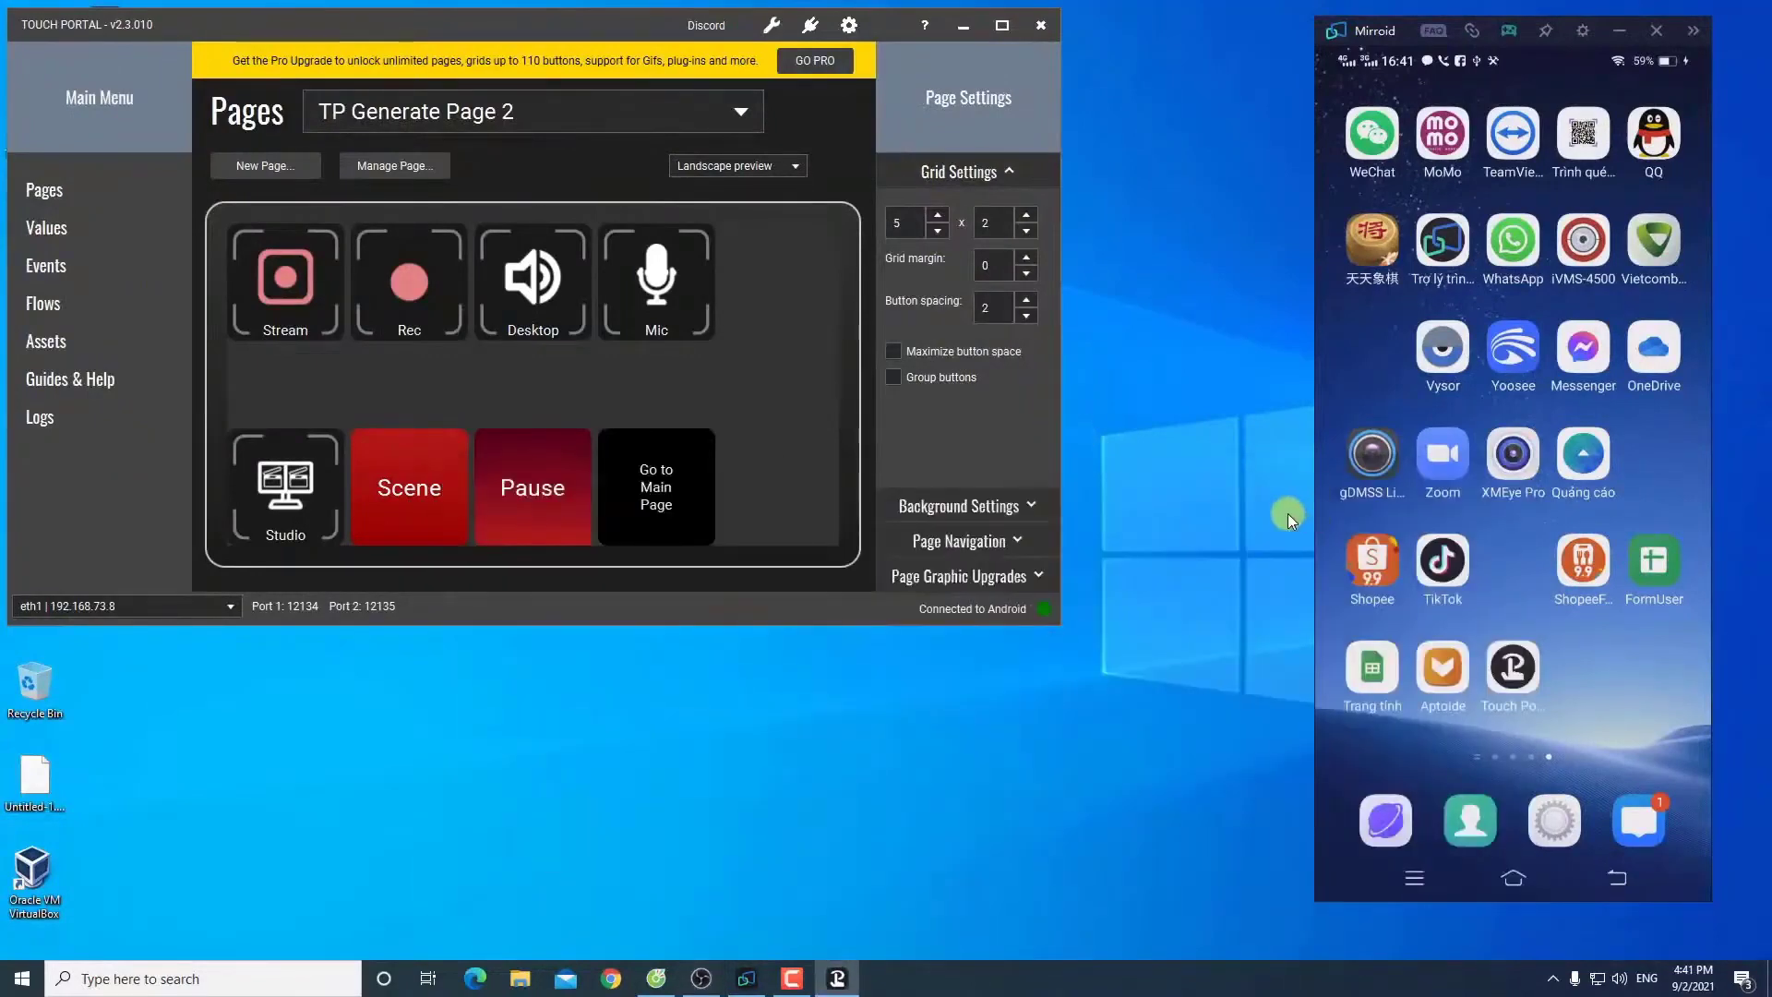
pyautogui.moveTo(549, 22); pyautogui.dragTo(694, 102)
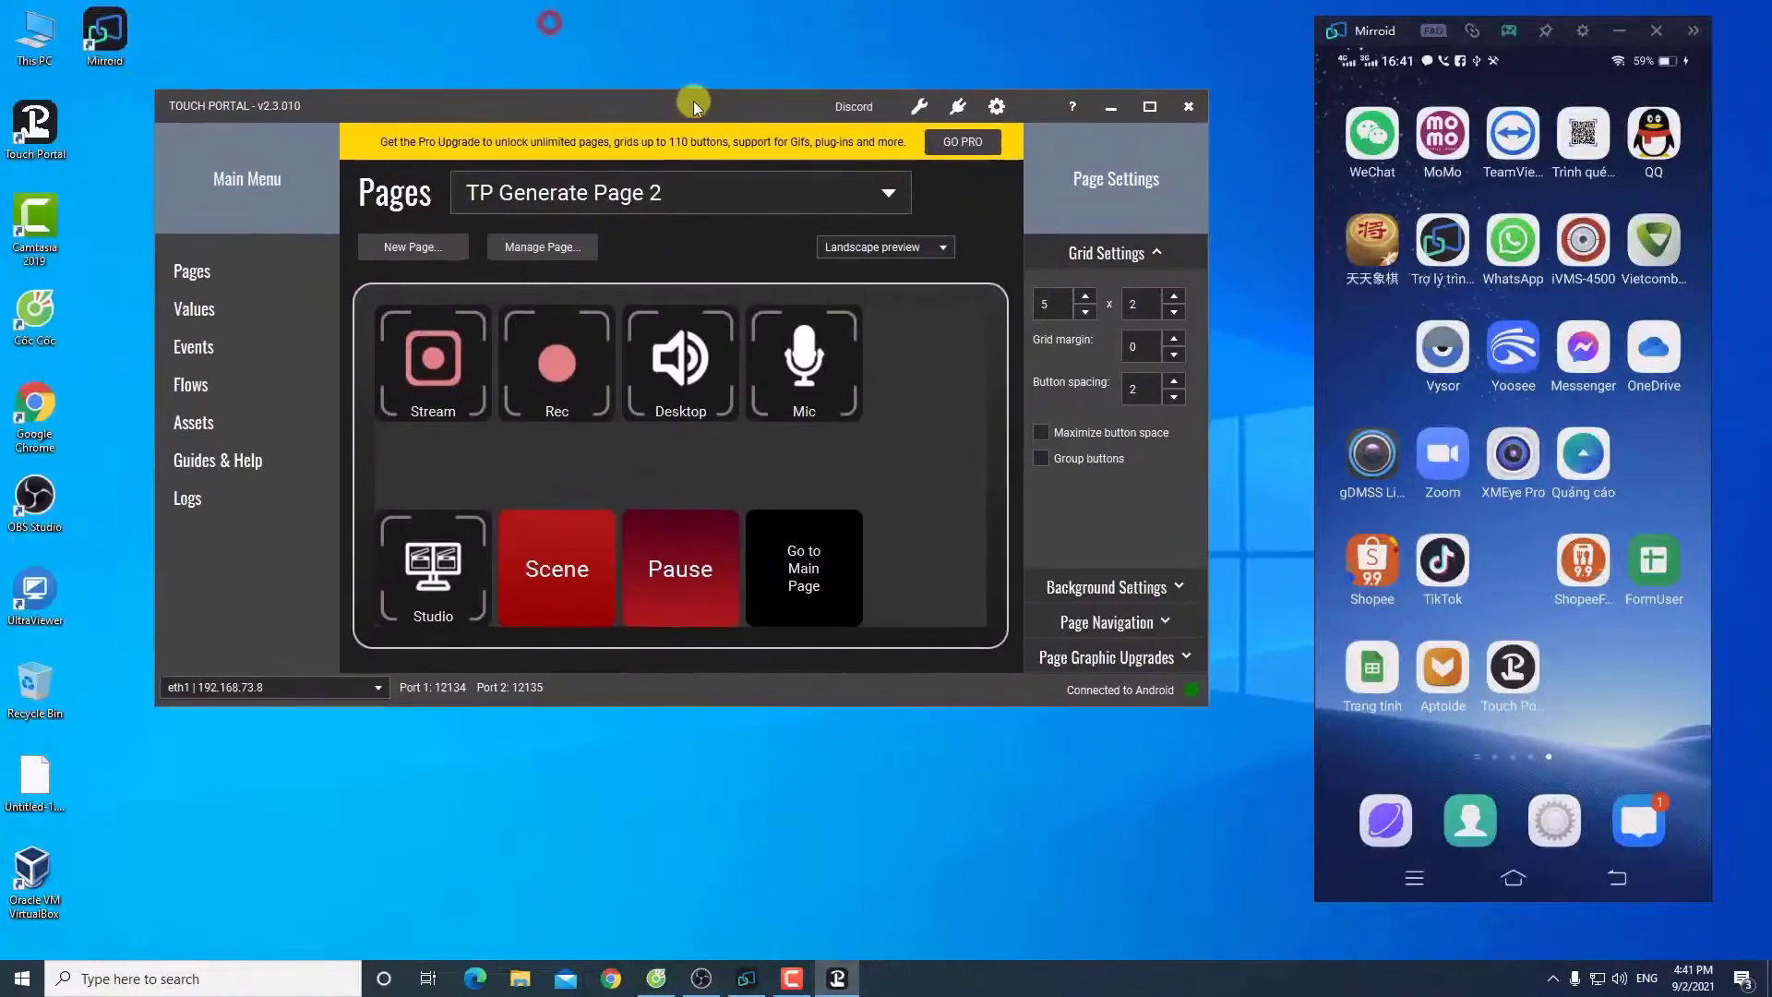
# Step: Open the Touch Portal app on the mirrored phone to view its button page, and return to the home screen
pyautogui.click(1522, 687)
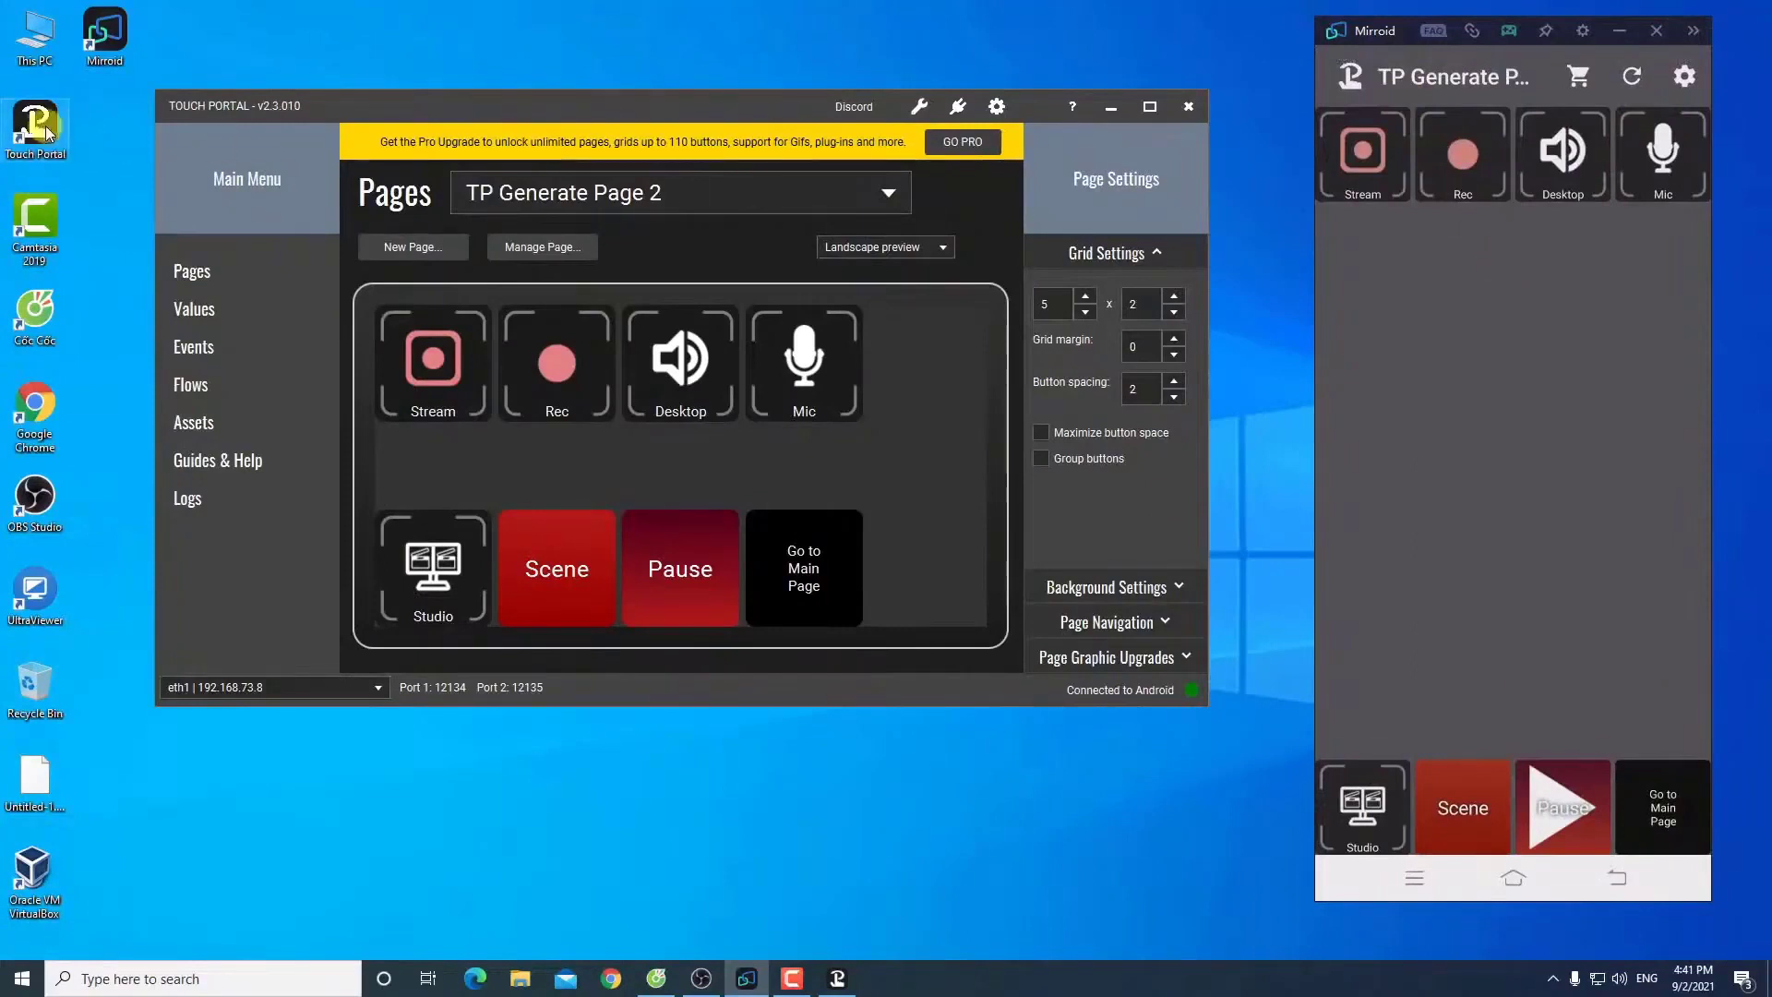
pyautogui.click(1244, 298)
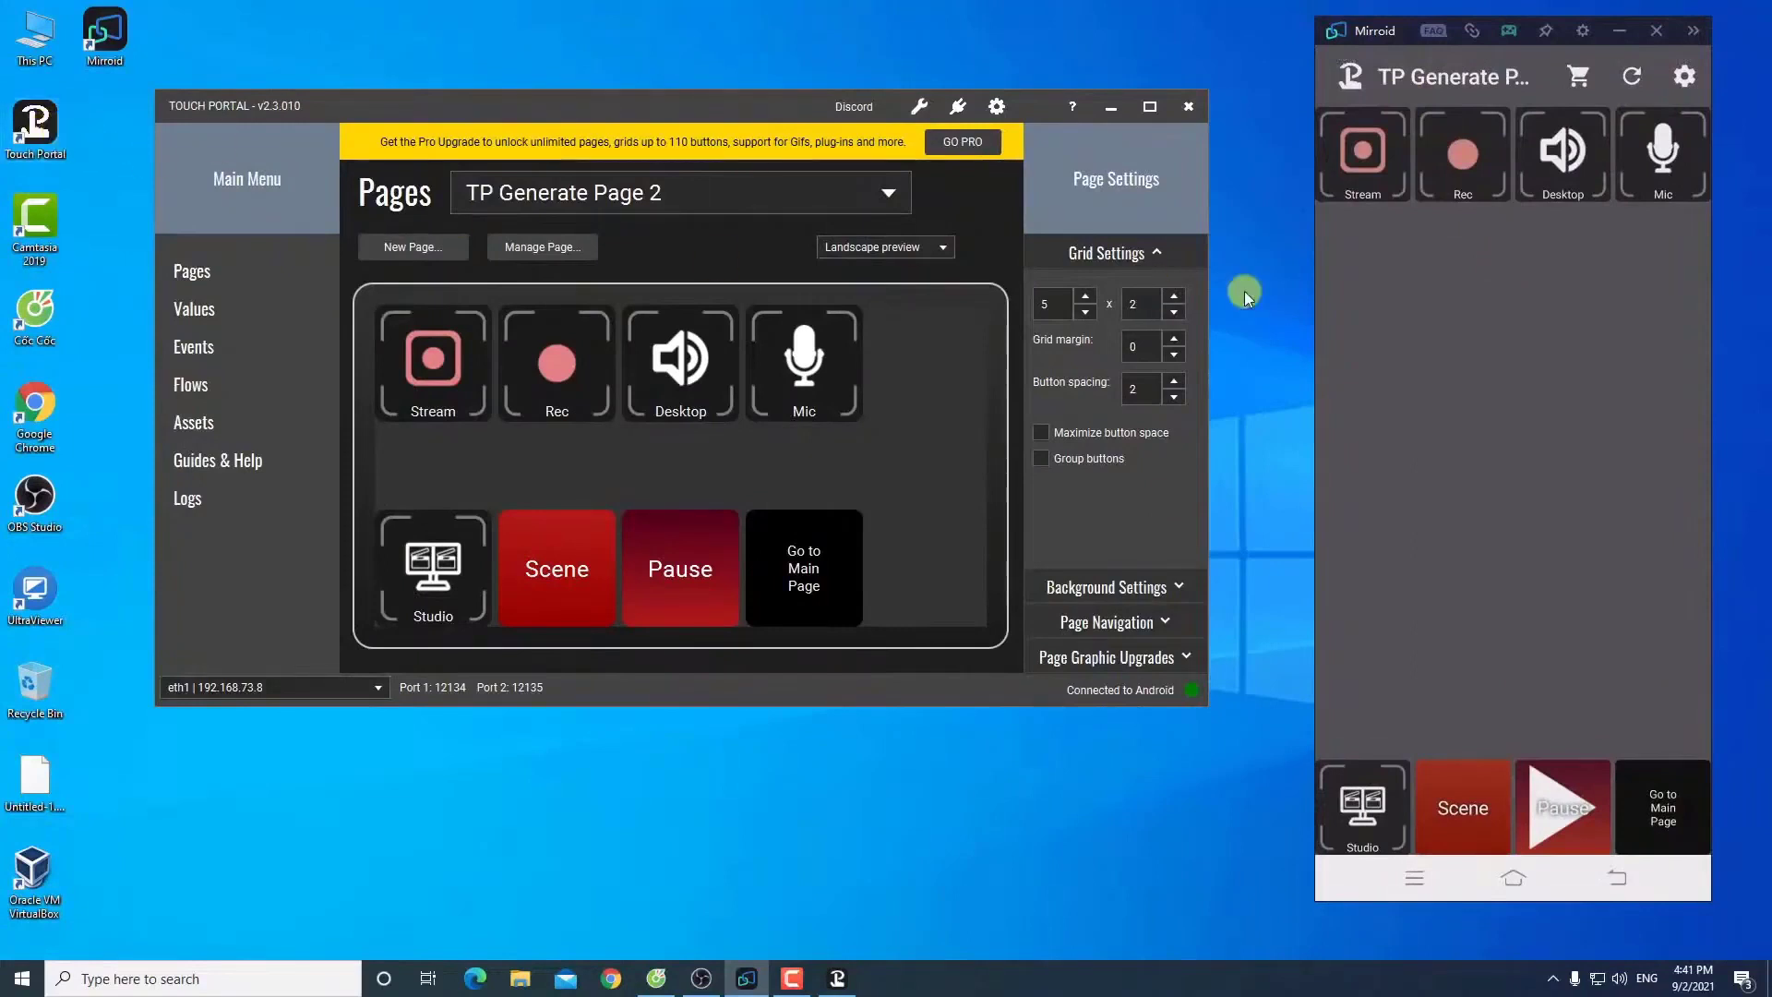
pyautogui.click(1514, 873)
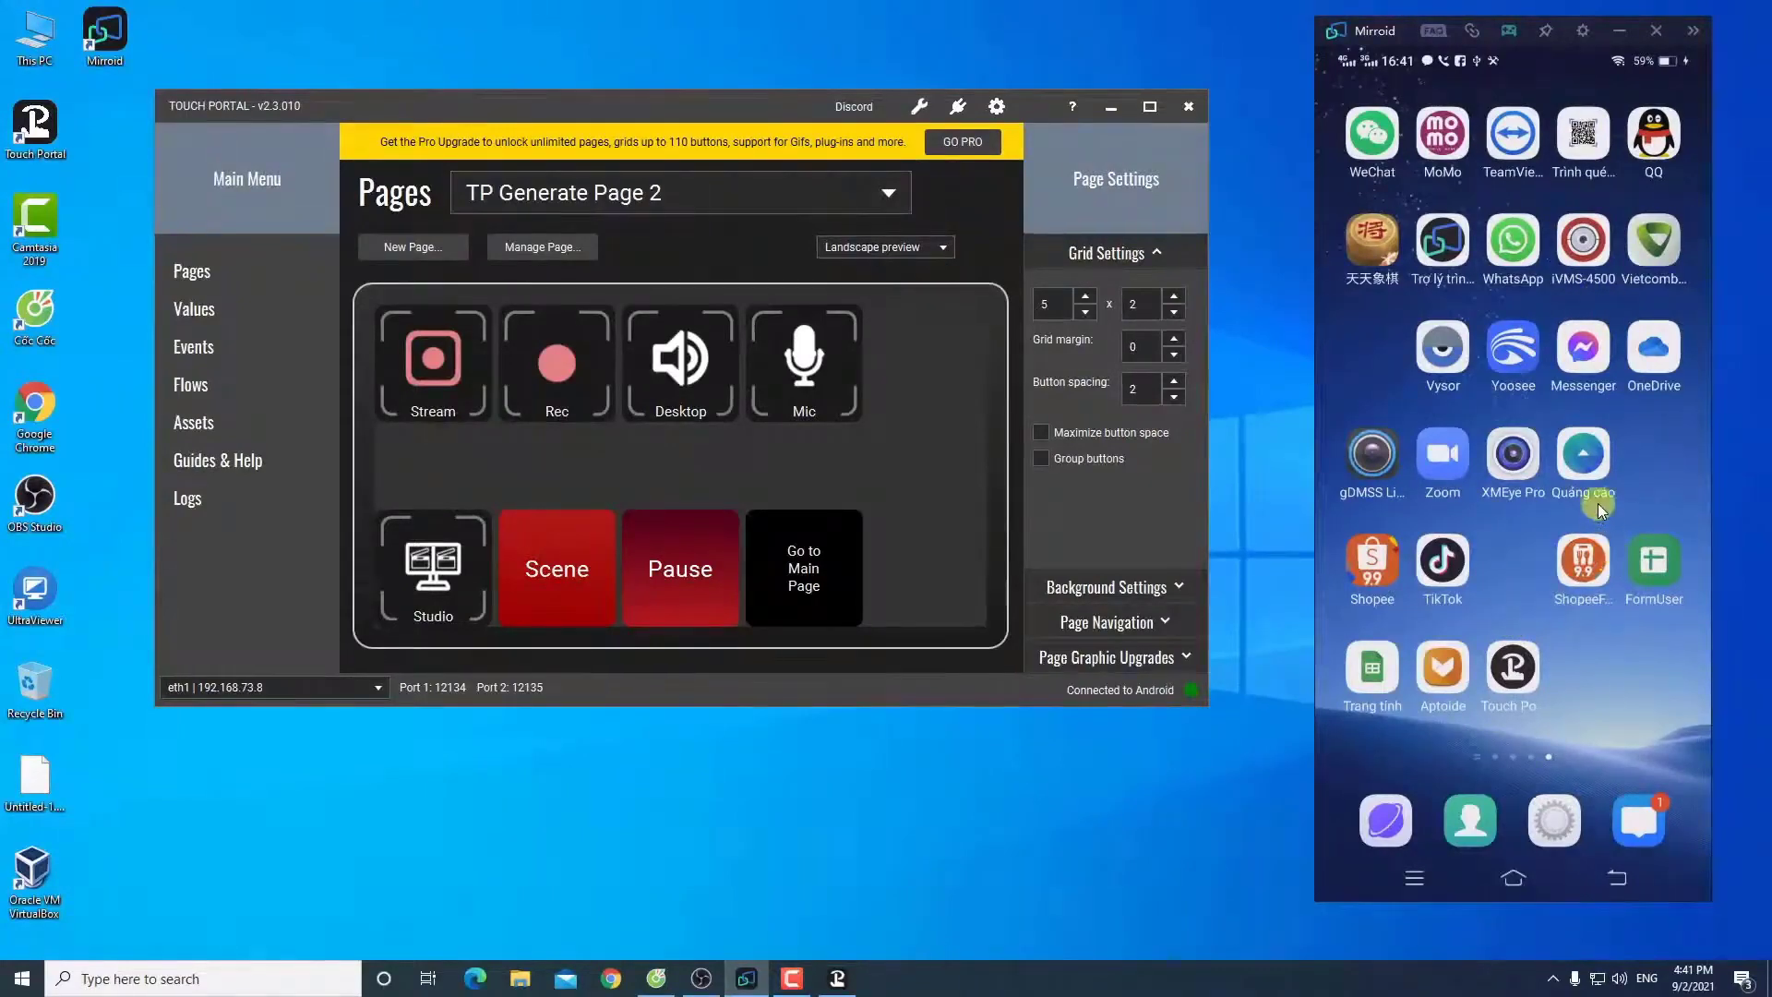
# Step: Search CH Play on the phone for "touch portal", look through the apps, and return to the home screen
pyautogui.moveTo(1637, 384); pyautogui.dragTo(1235, 457)
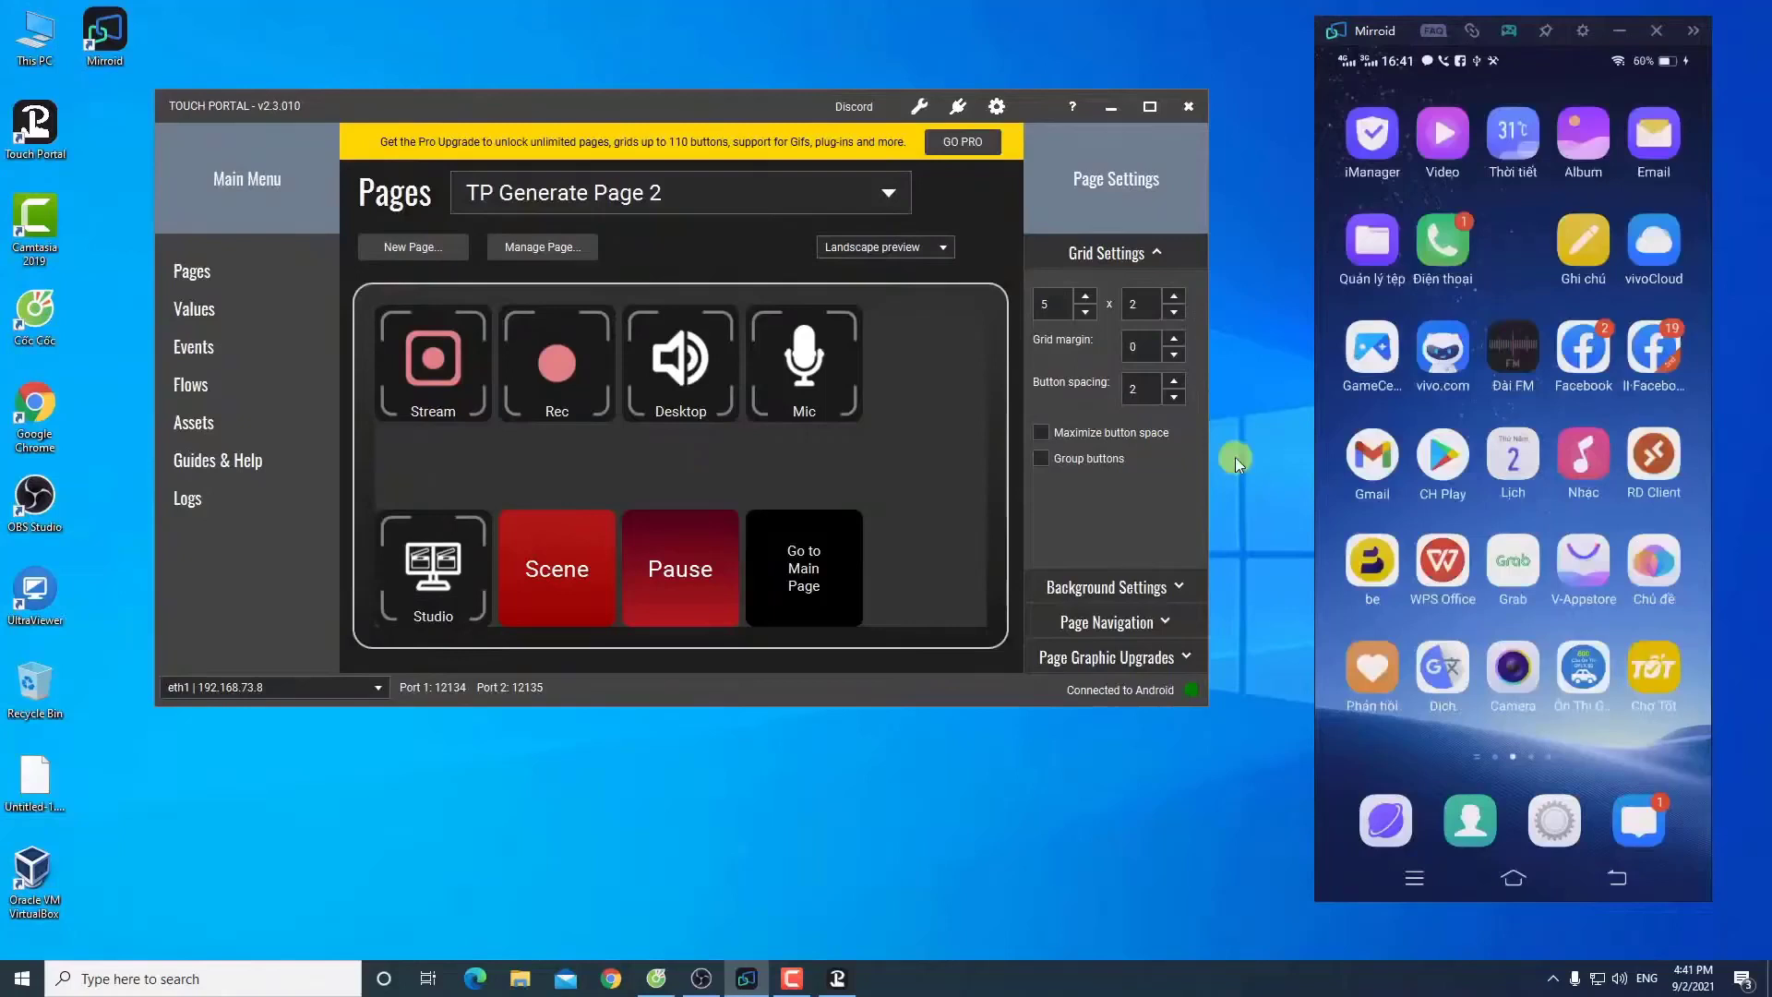
pyautogui.click(1445, 457)
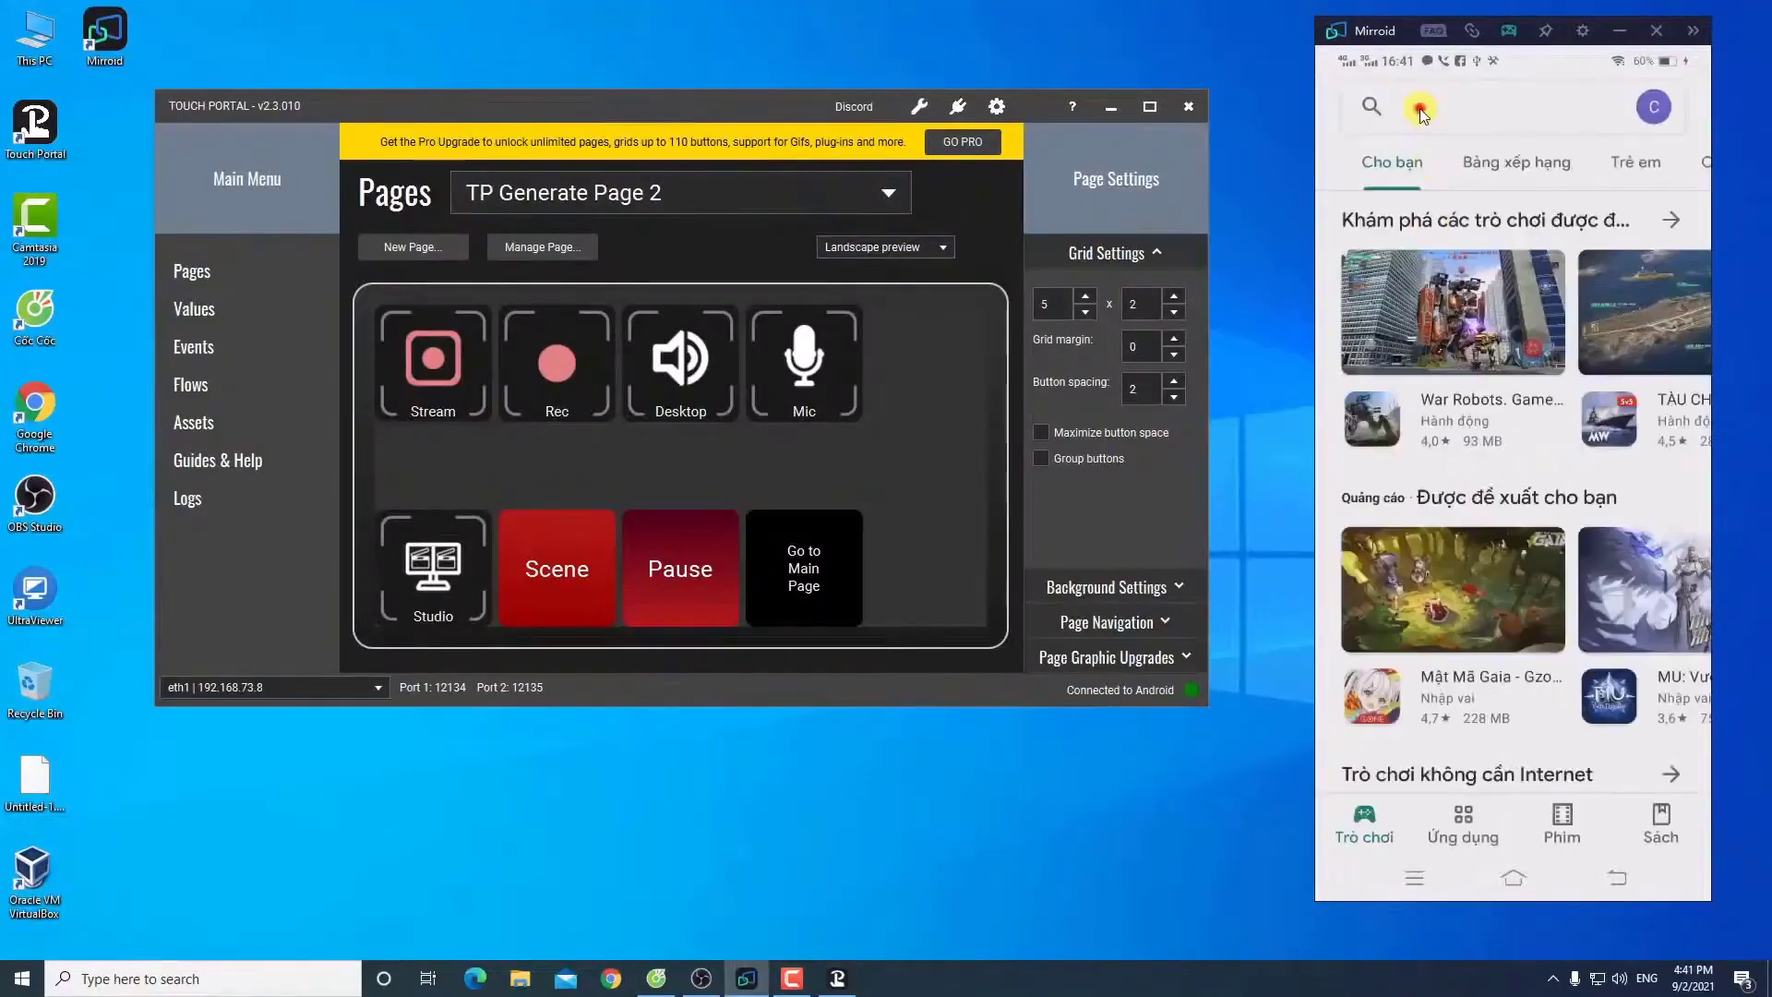
pyautogui.click(1419, 108)
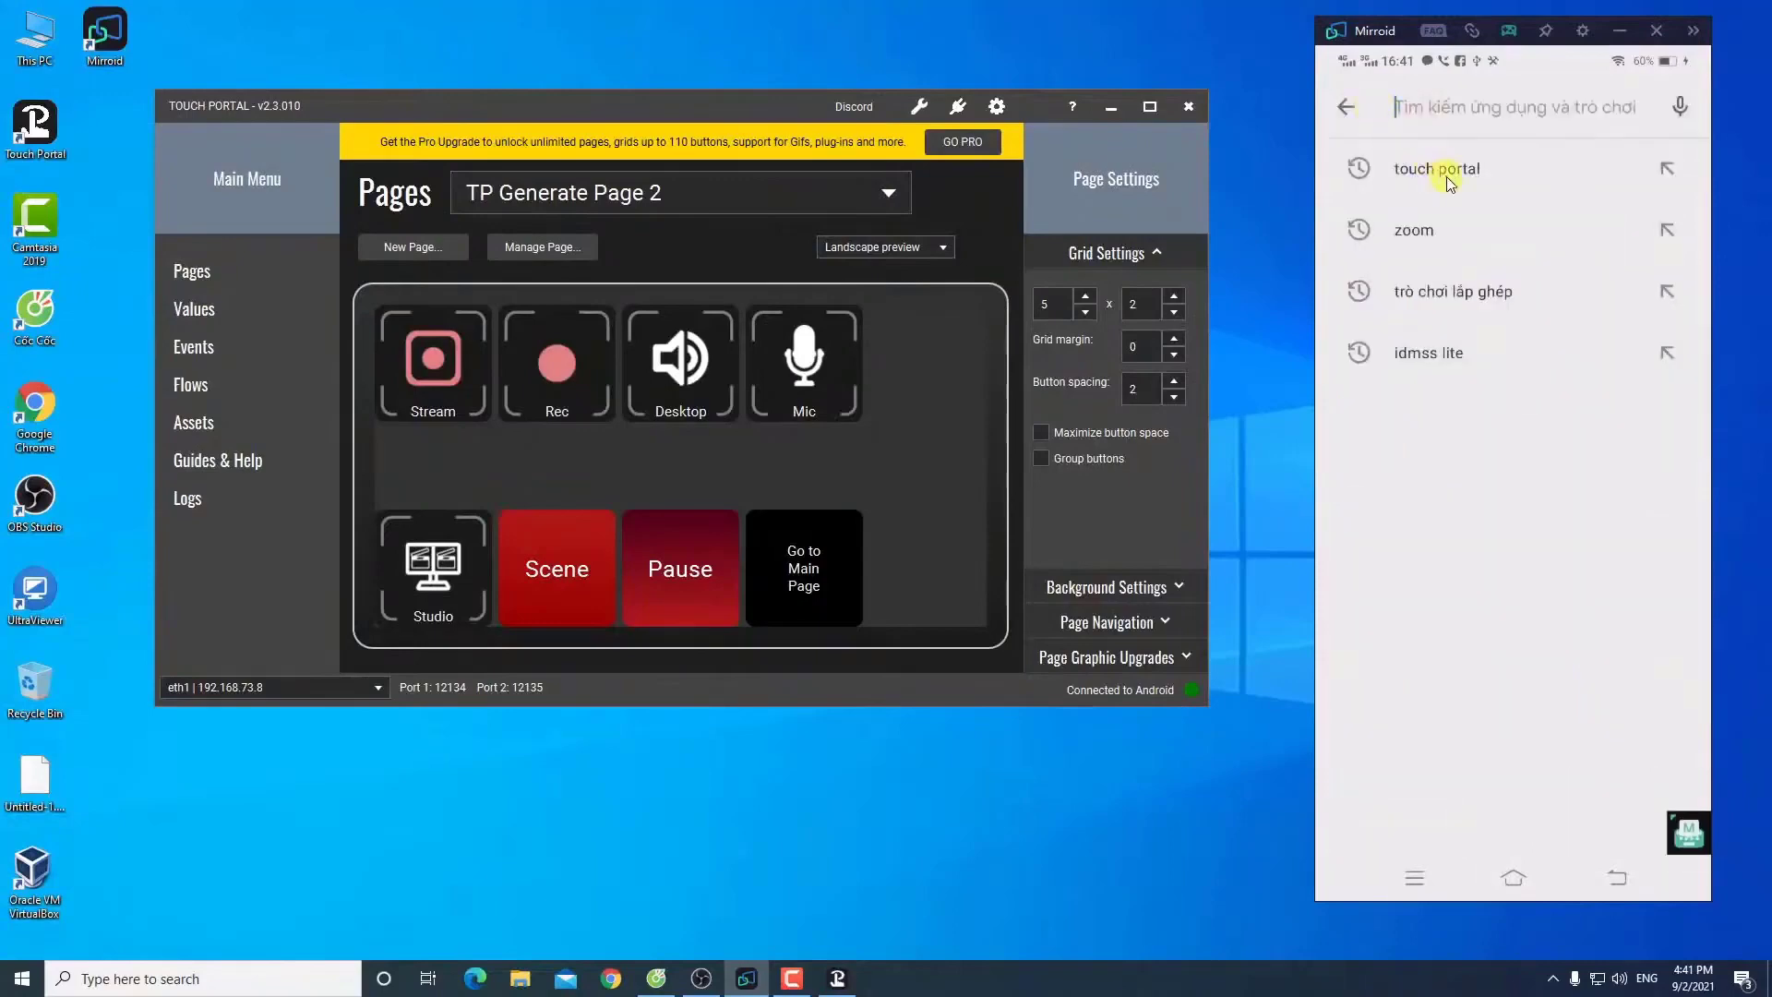
pyautogui.click(1447, 173)
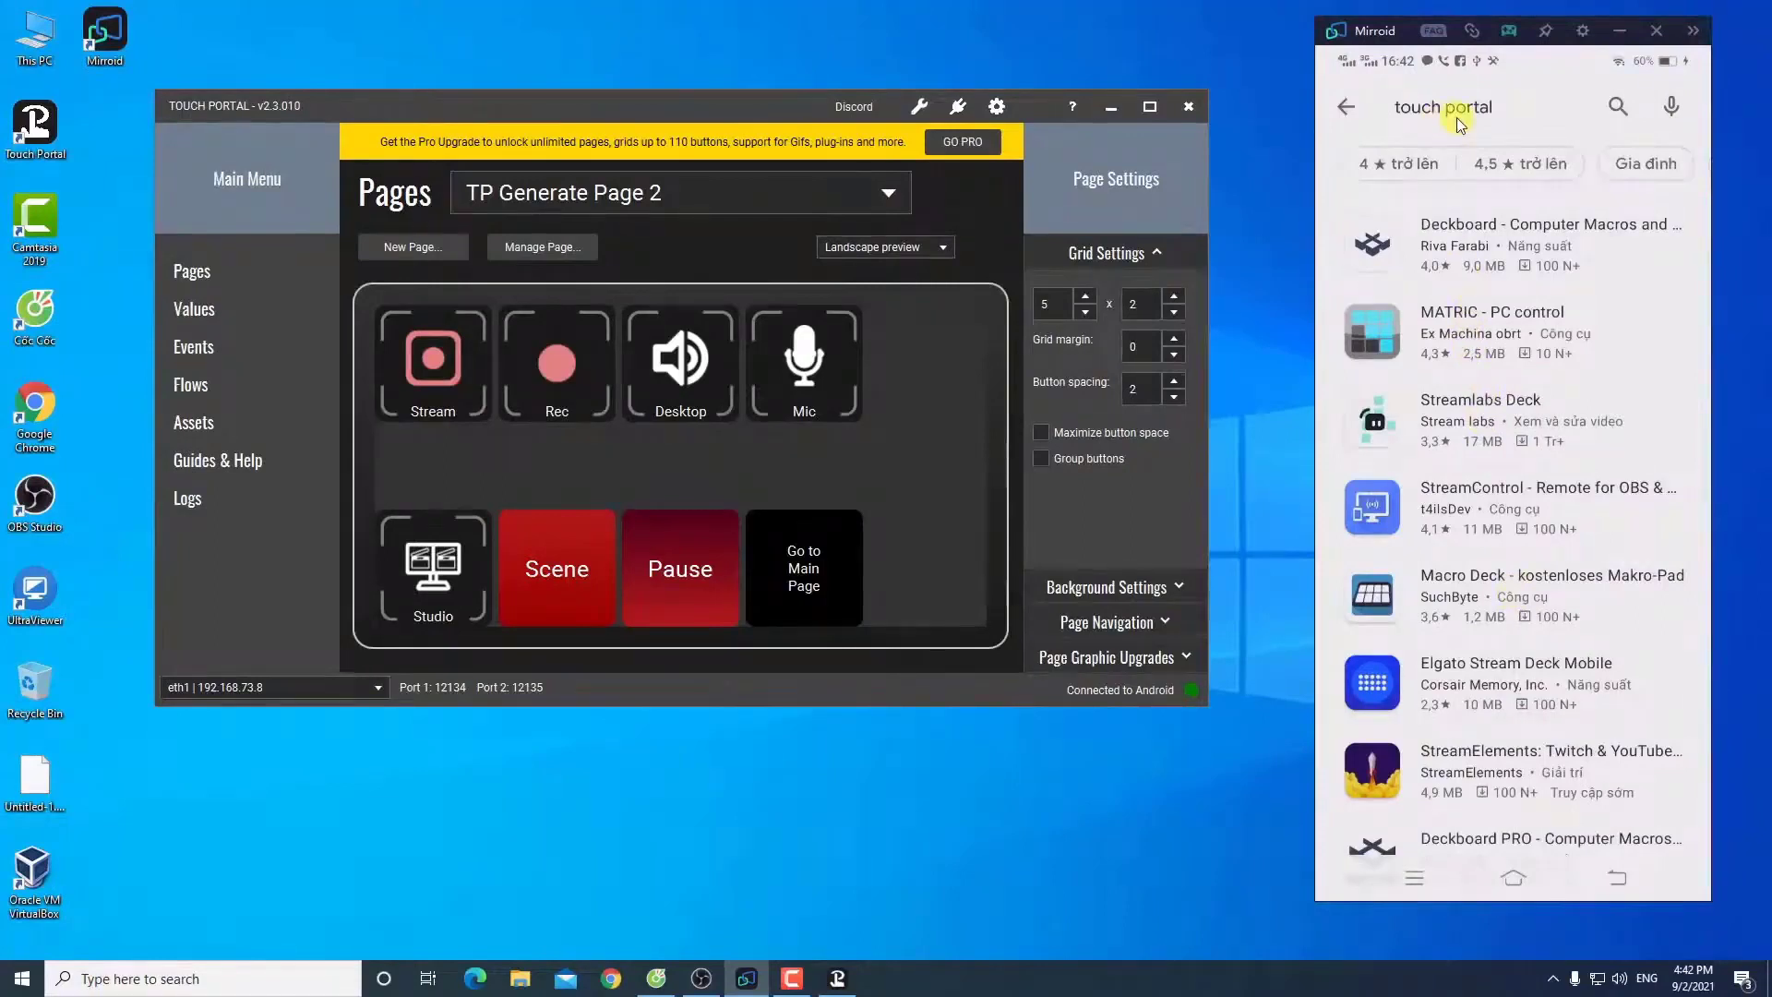
pyautogui.click(1345, 109)
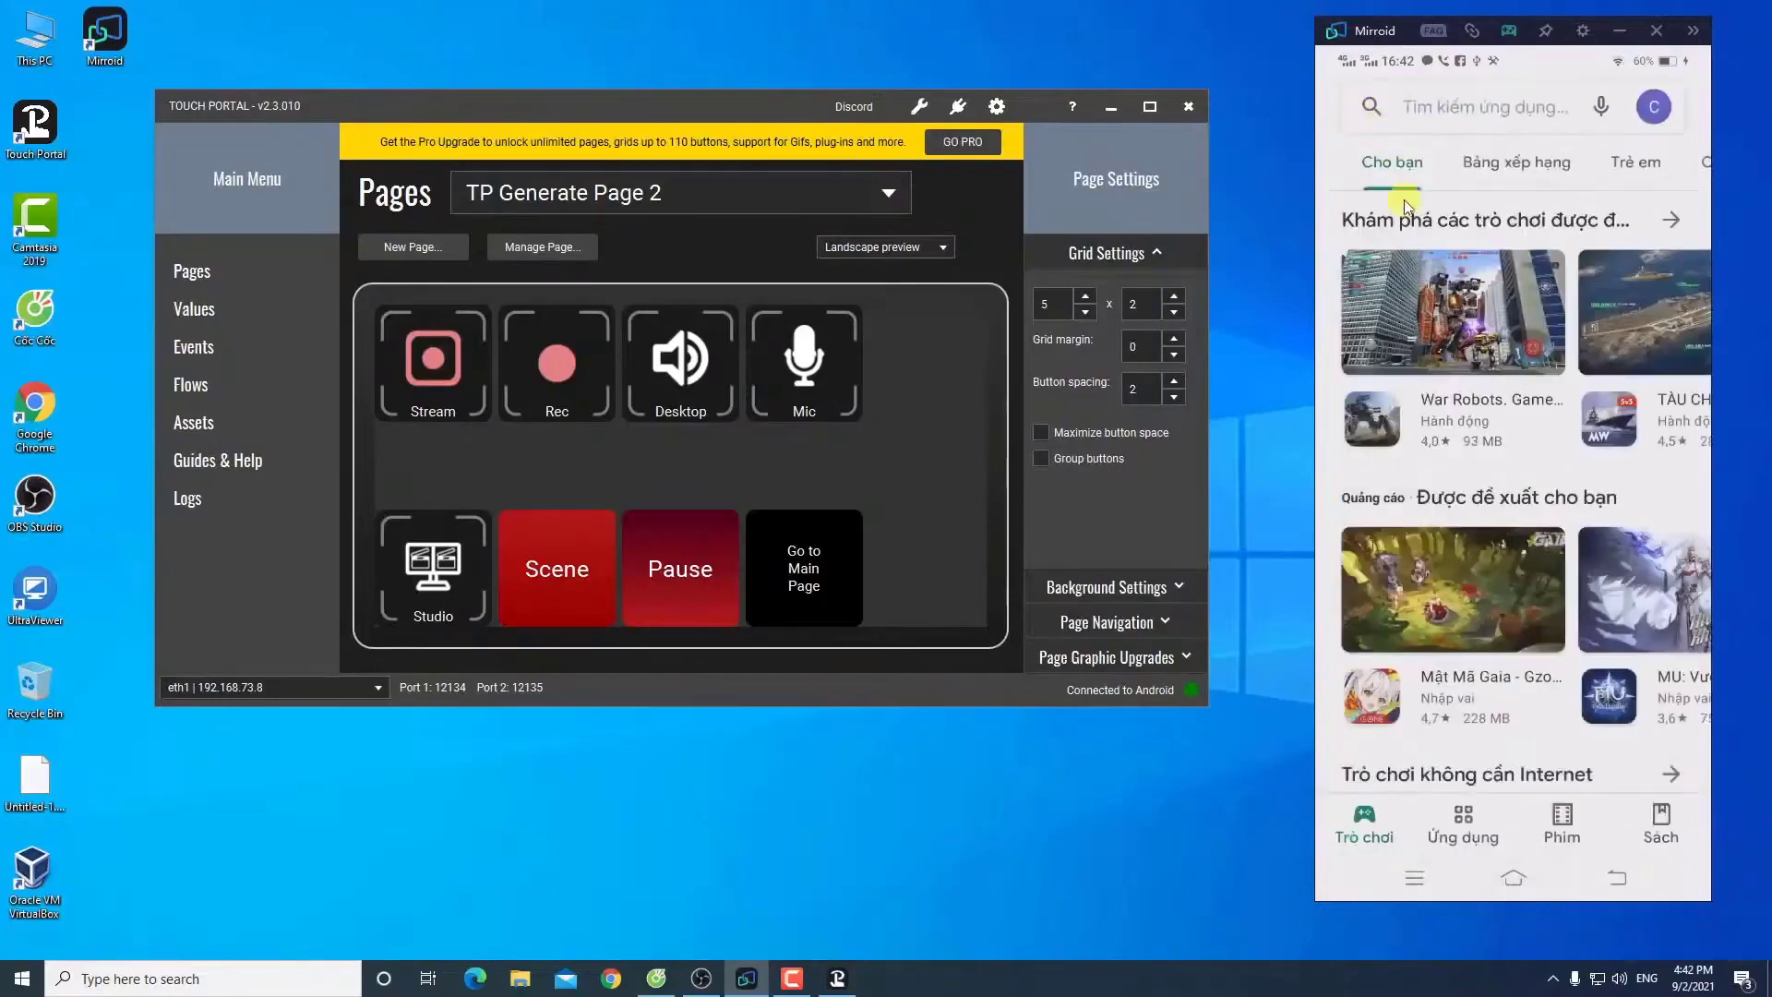
pyautogui.click(1515, 880)
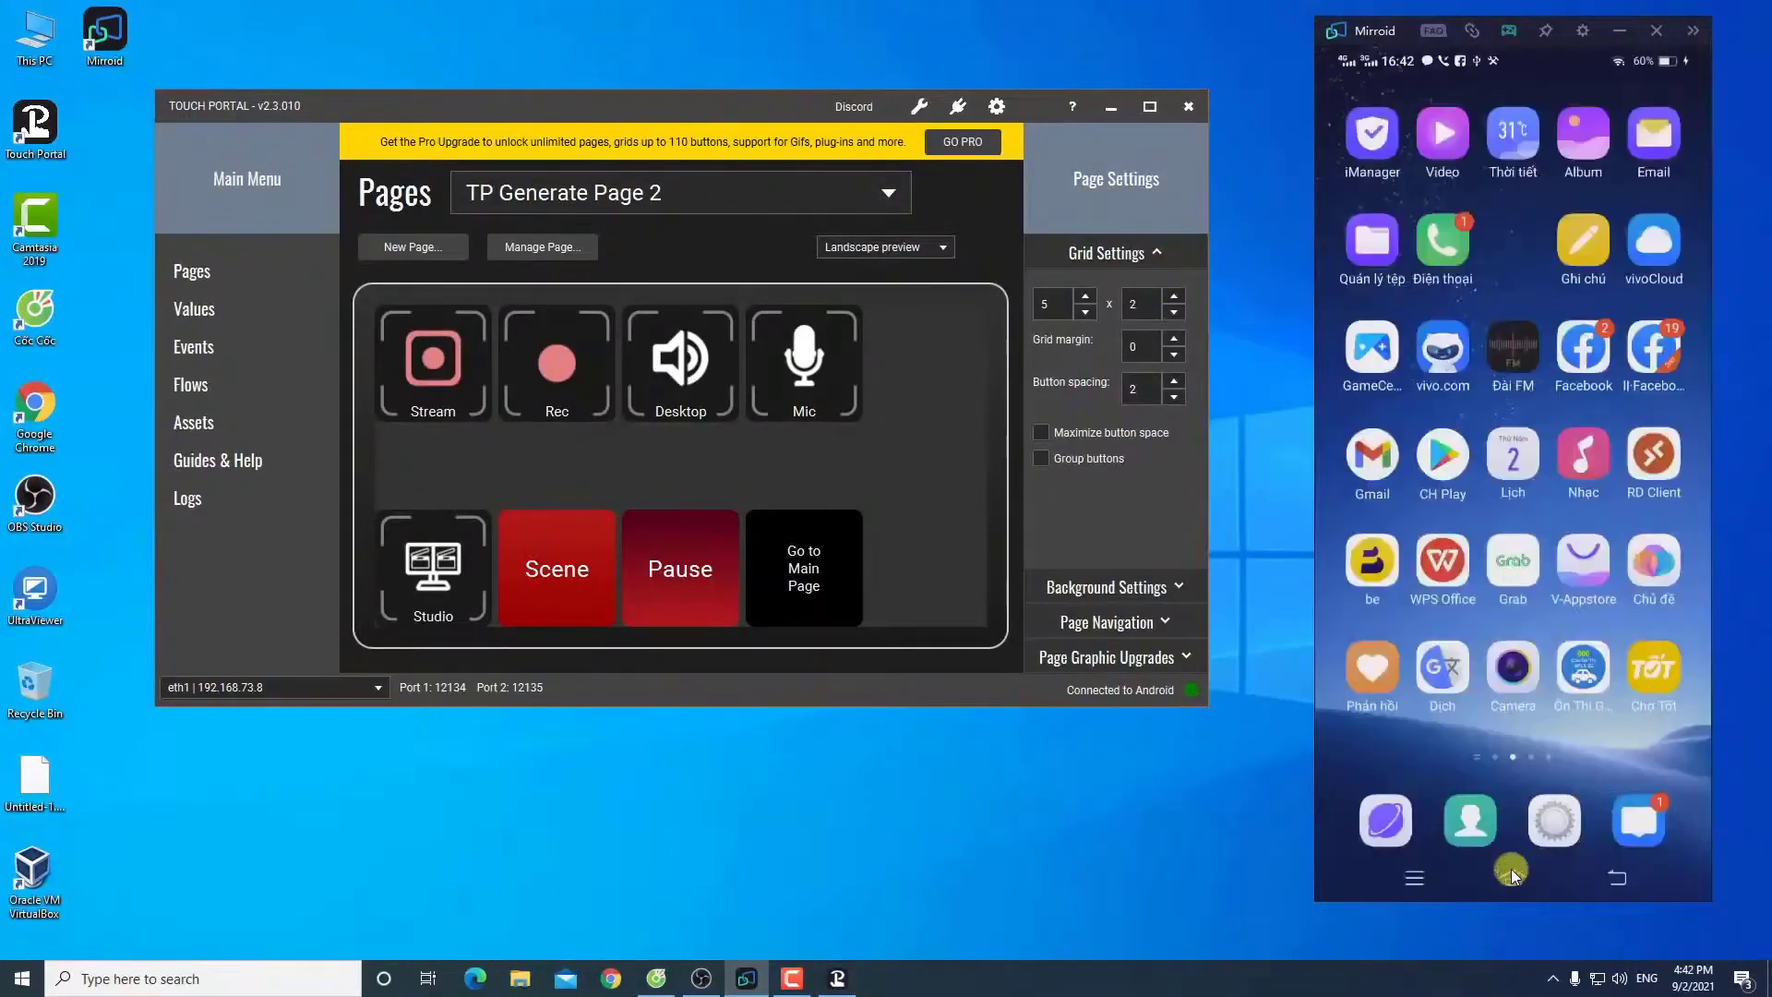
# Step: Open the Touch Portal app on the phone and reposition the desktop Touch Portal window beside it
pyautogui.moveTo(1537, 571); pyautogui.dragTo(1366, 553)
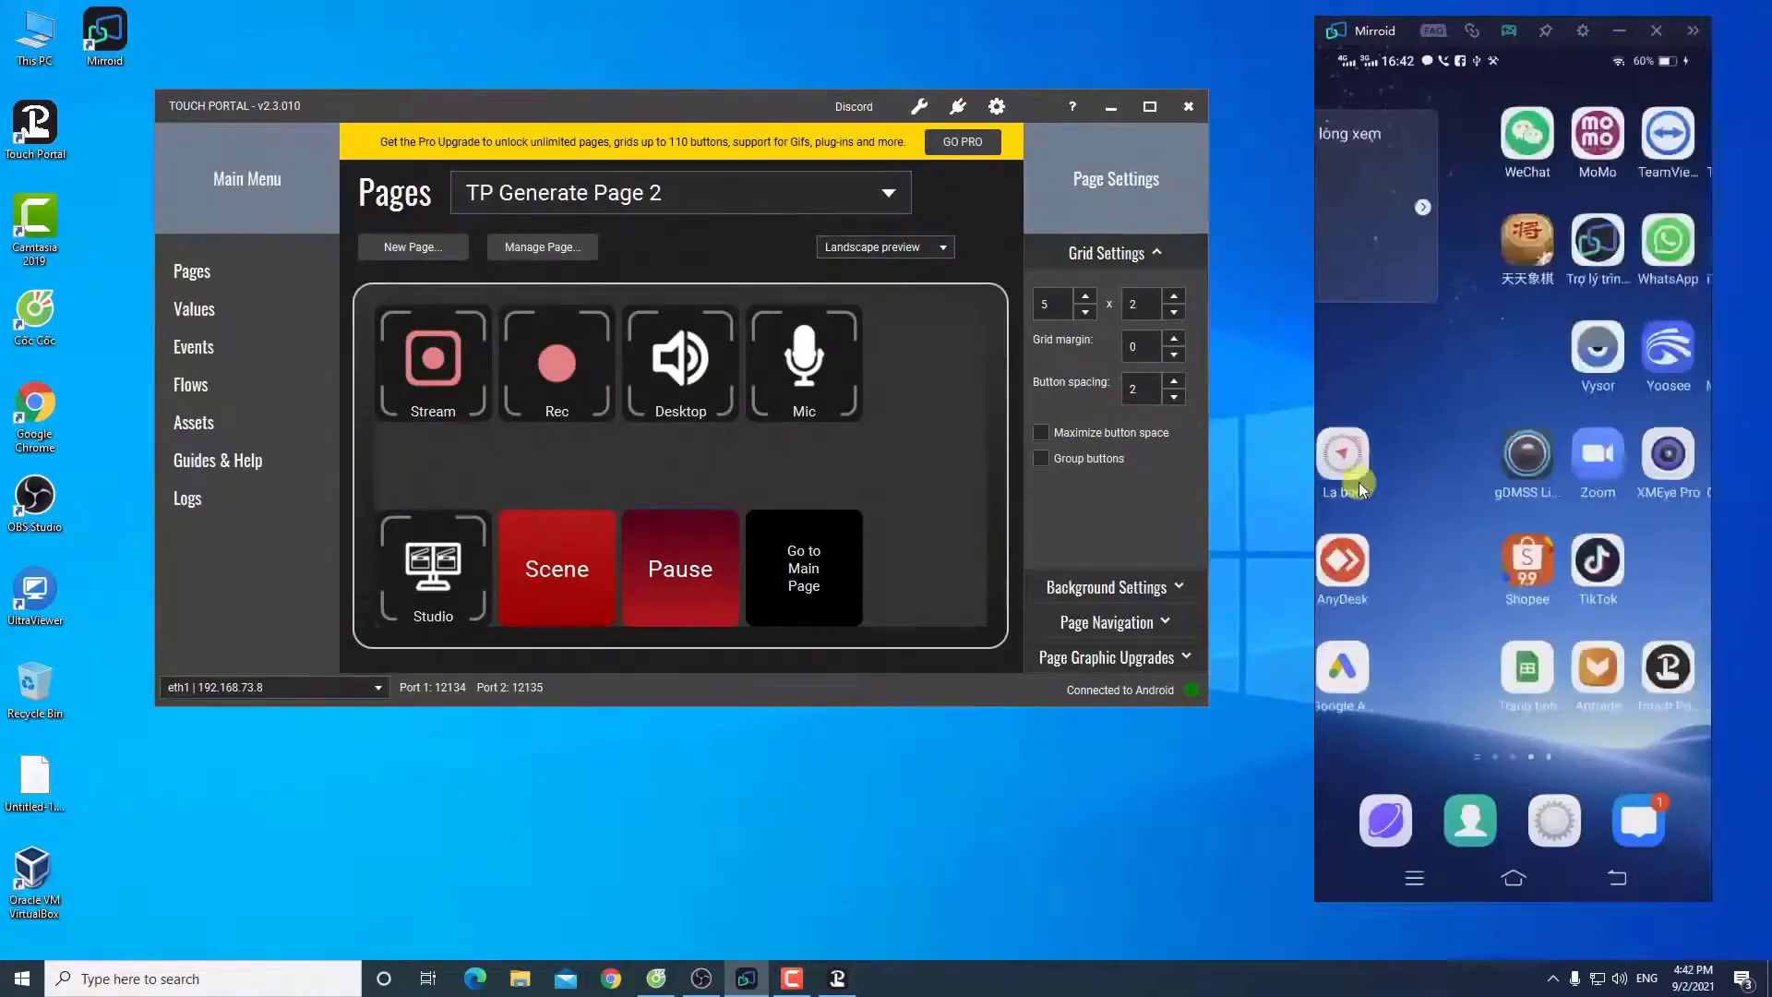
pyautogui.moveTo(1550, 489); pyautogui.dragTo(1358, 481)
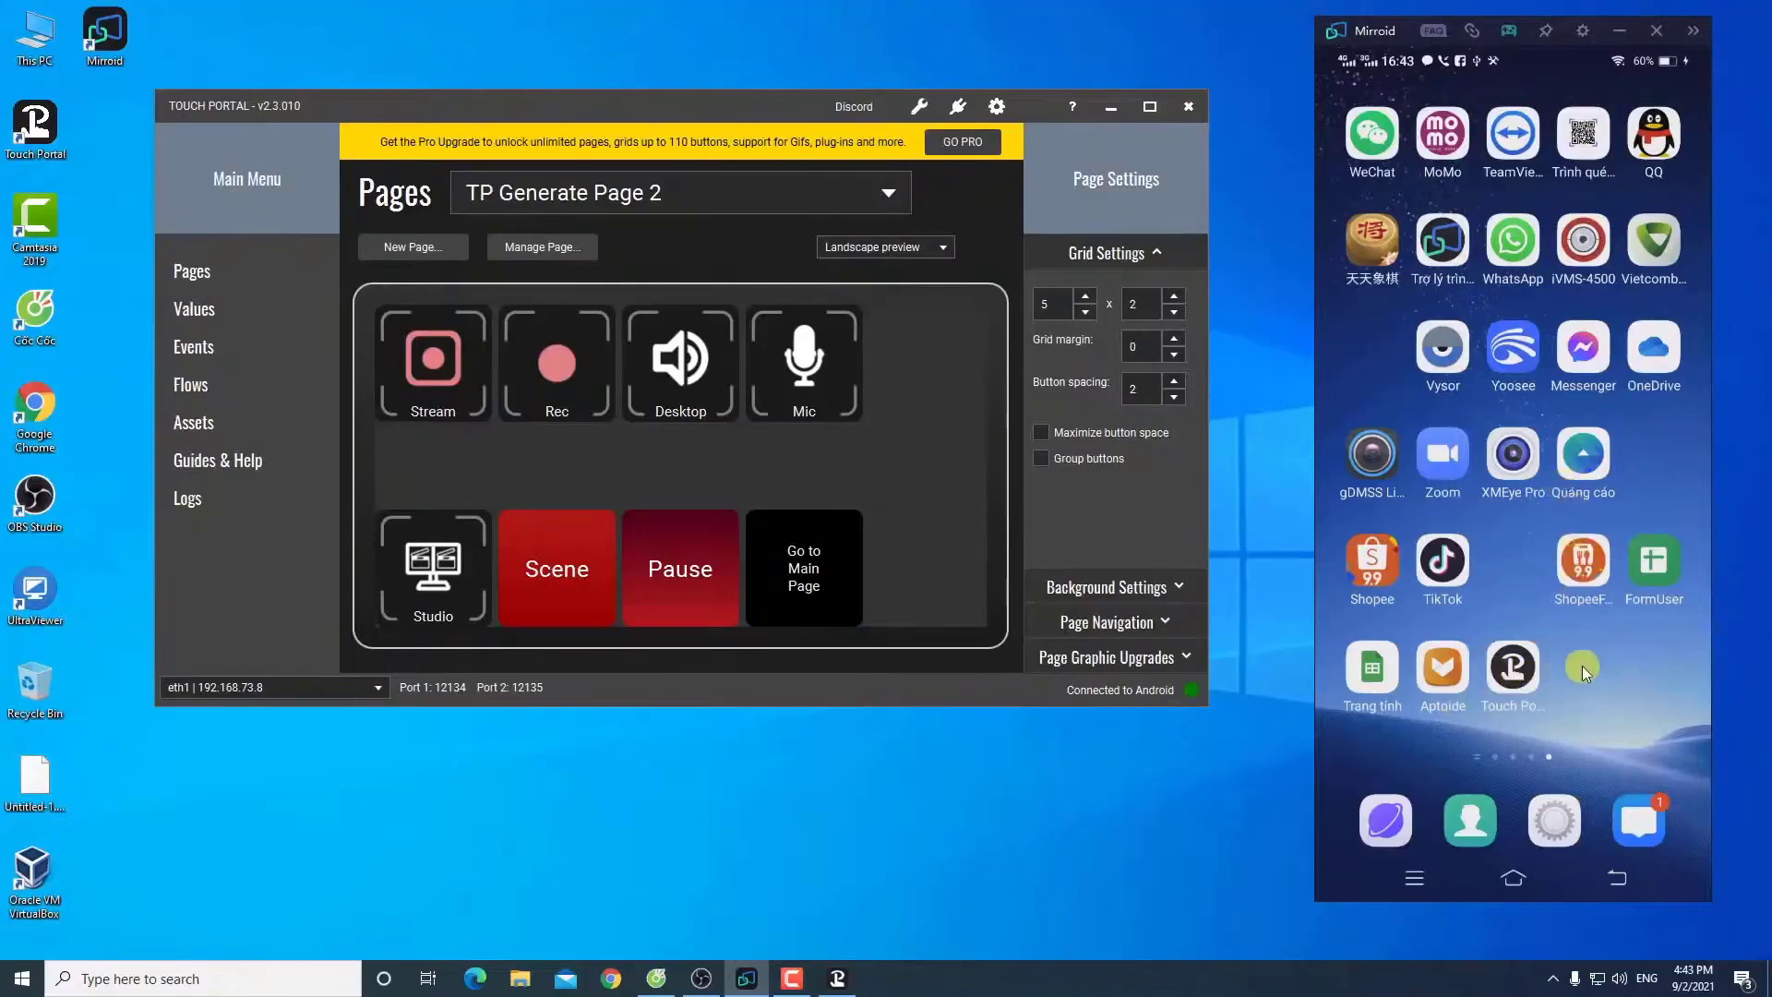
pyautogui.click(1511, 672)
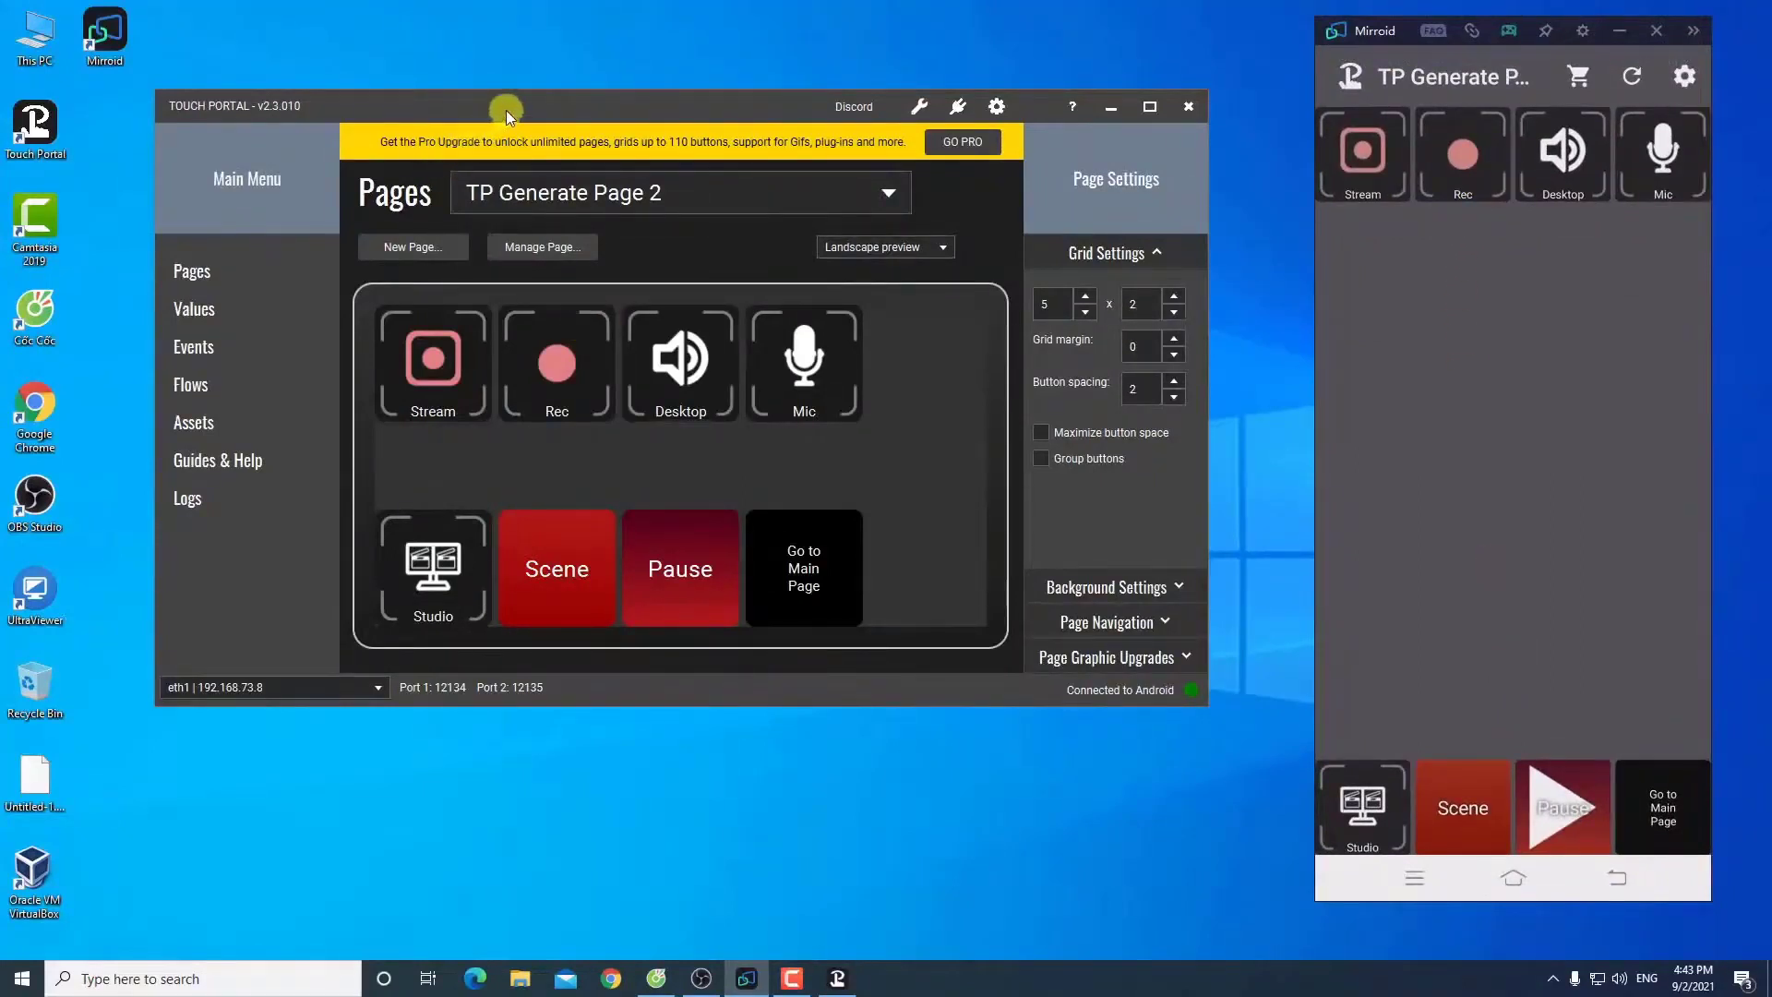
pyautogui.moveTo(506, 112); pyautogui.dragTo(482, 146)
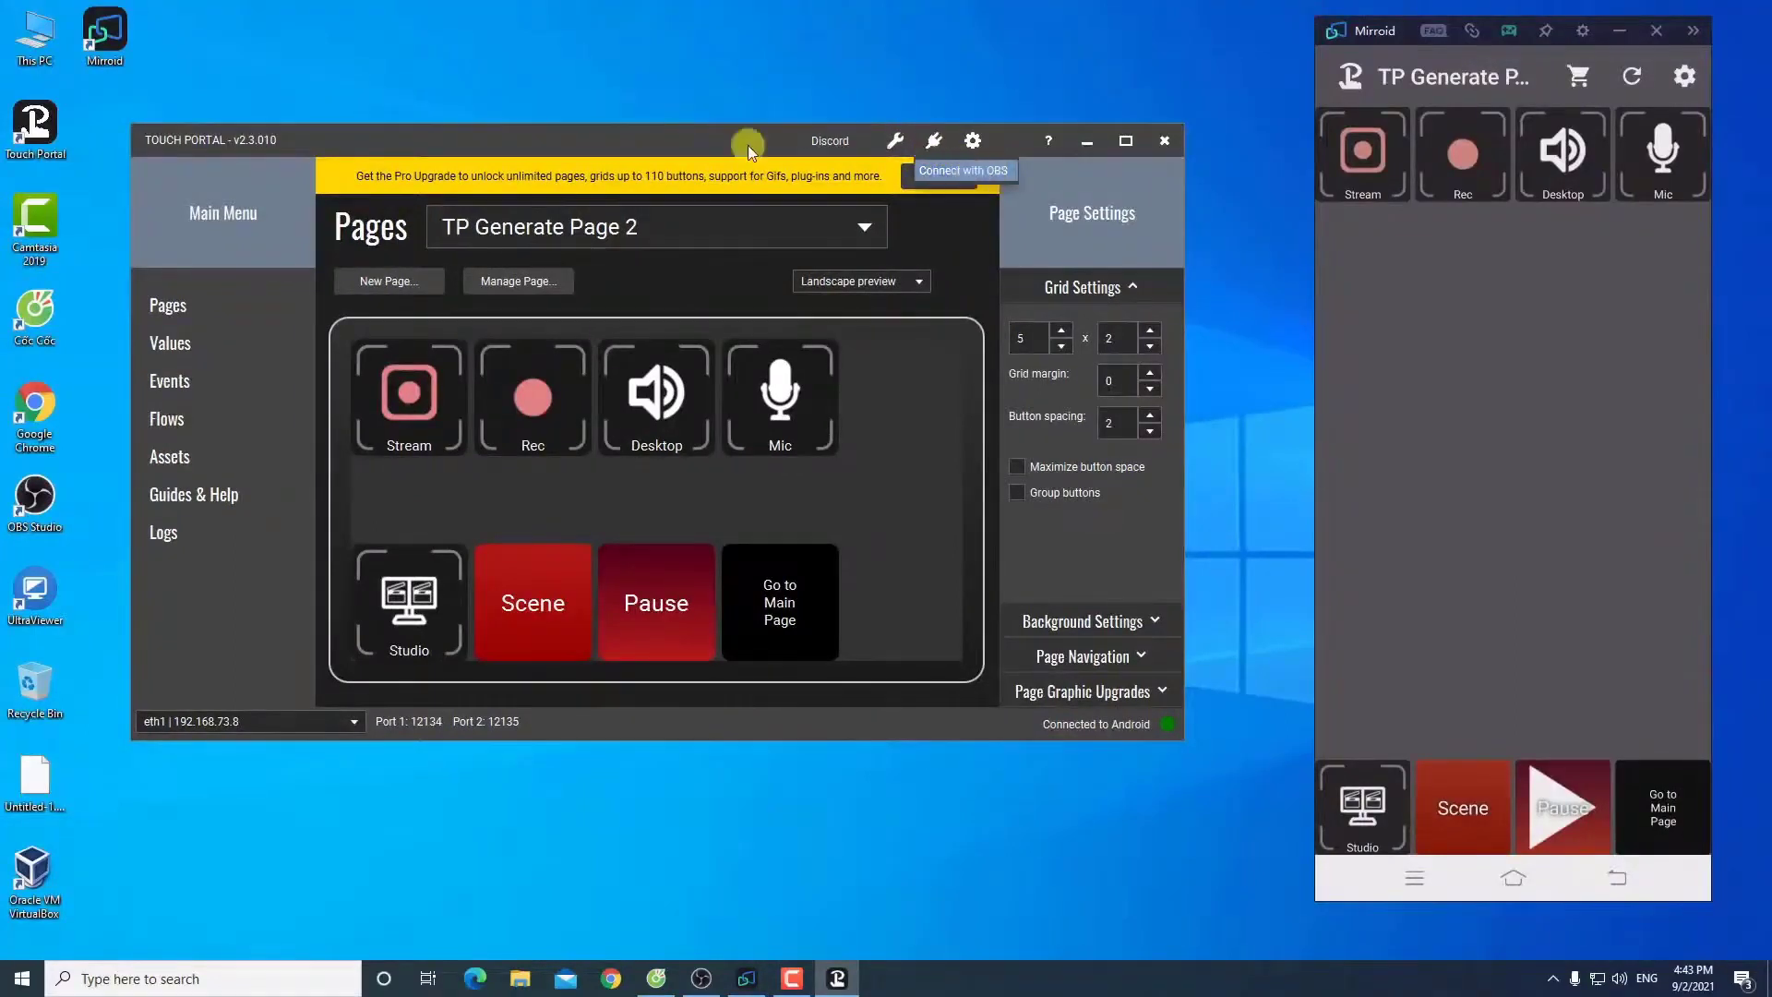
pyautogui.moveTo(747, 146); pyautogui.dragTo(754, 133)
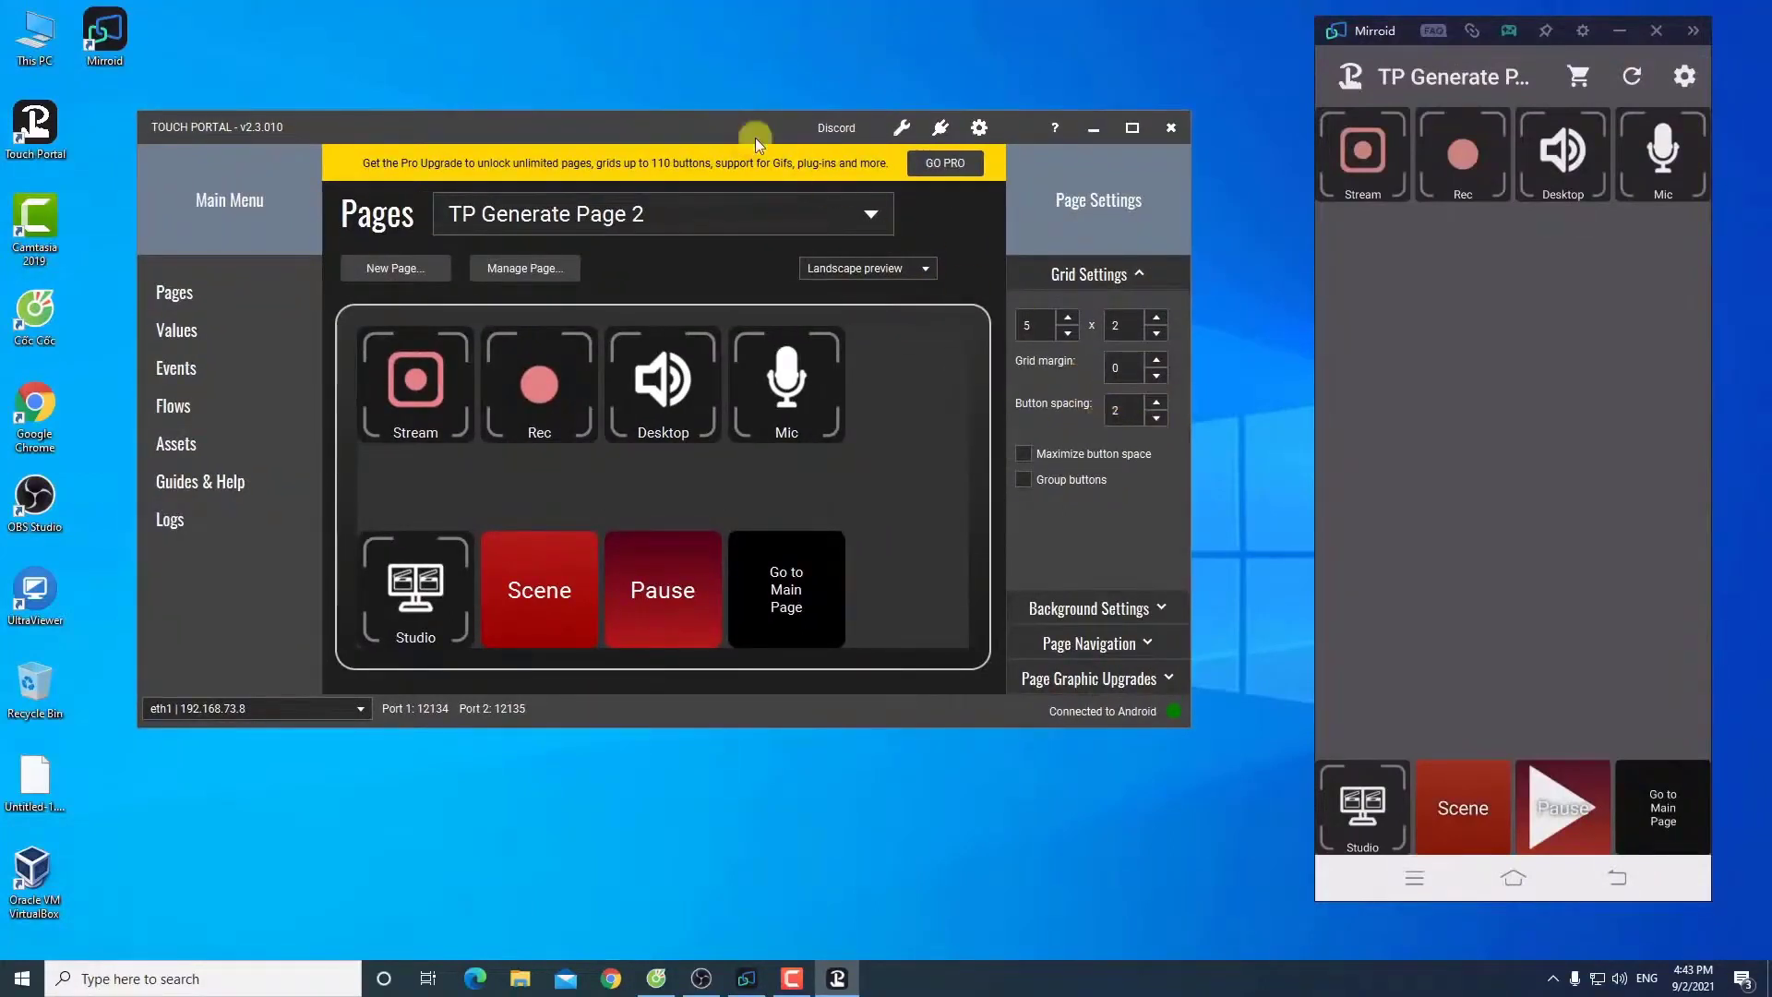
# Step: View the (main) page's buttons in the desktop Touch Portal, and return to TP Generate Page 2
pyautogui.moveTo(737, 122); pyautogui.dragTo(711, 96)
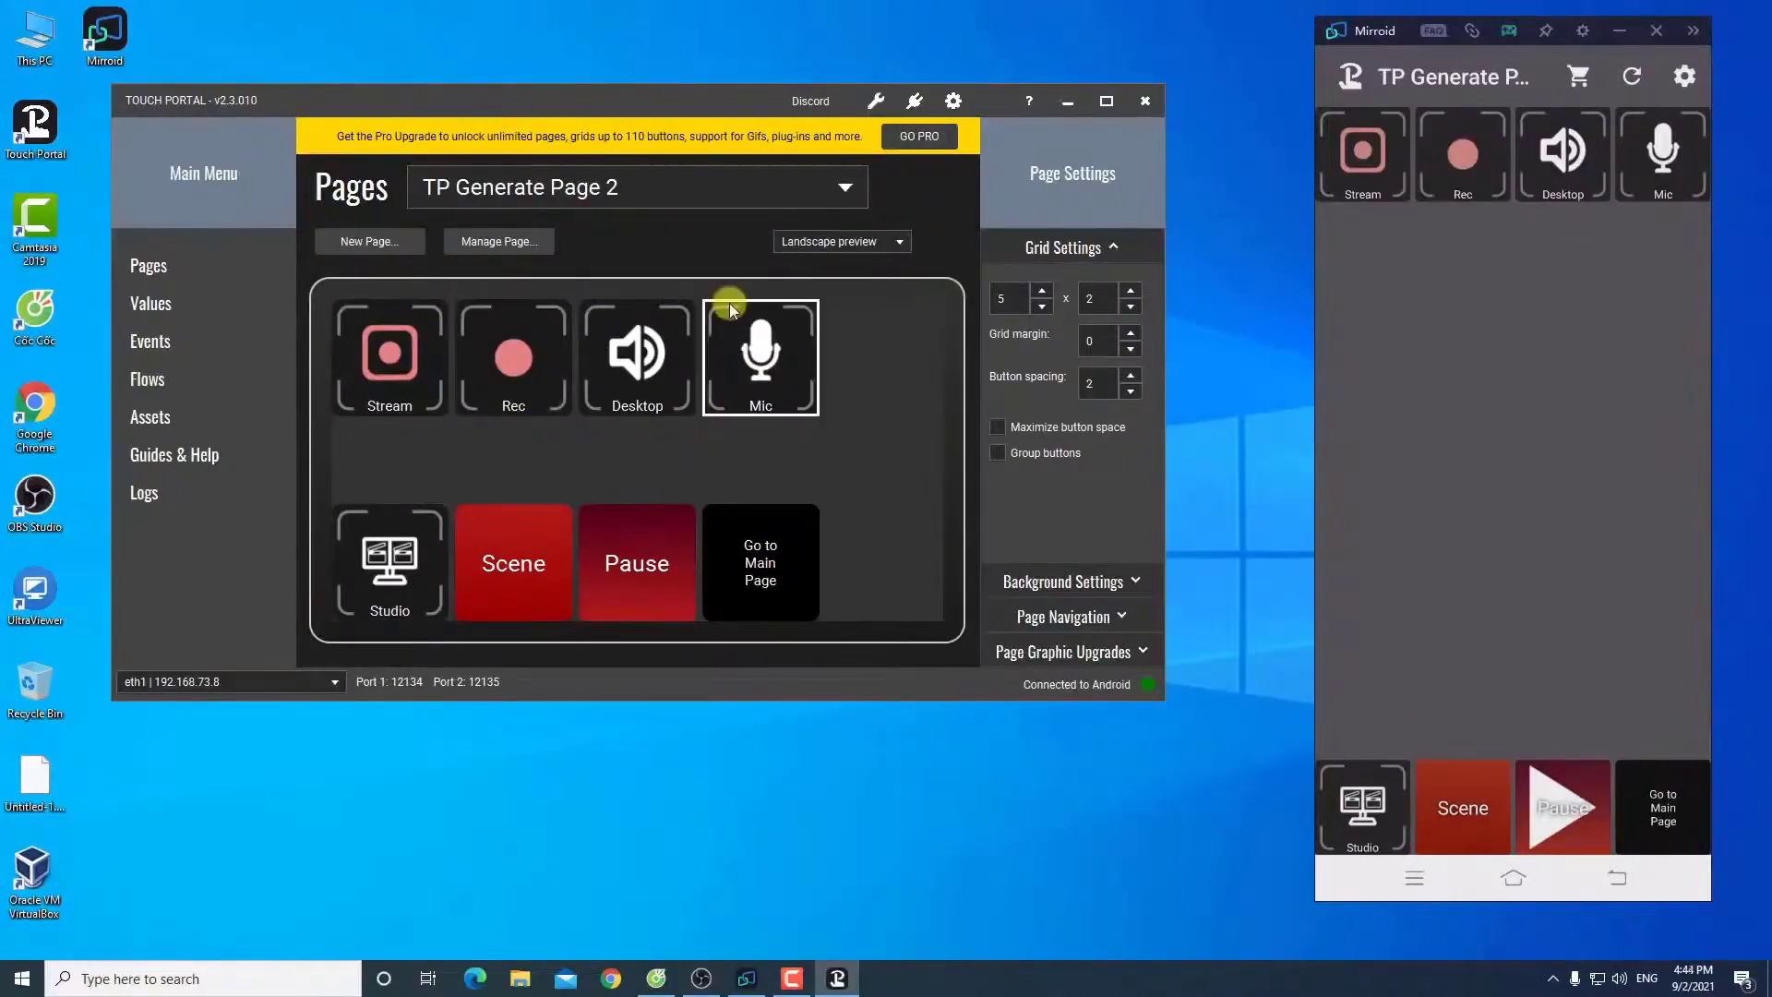
pyautogui.click(710, 189)
pyautogui.click(517, 227)
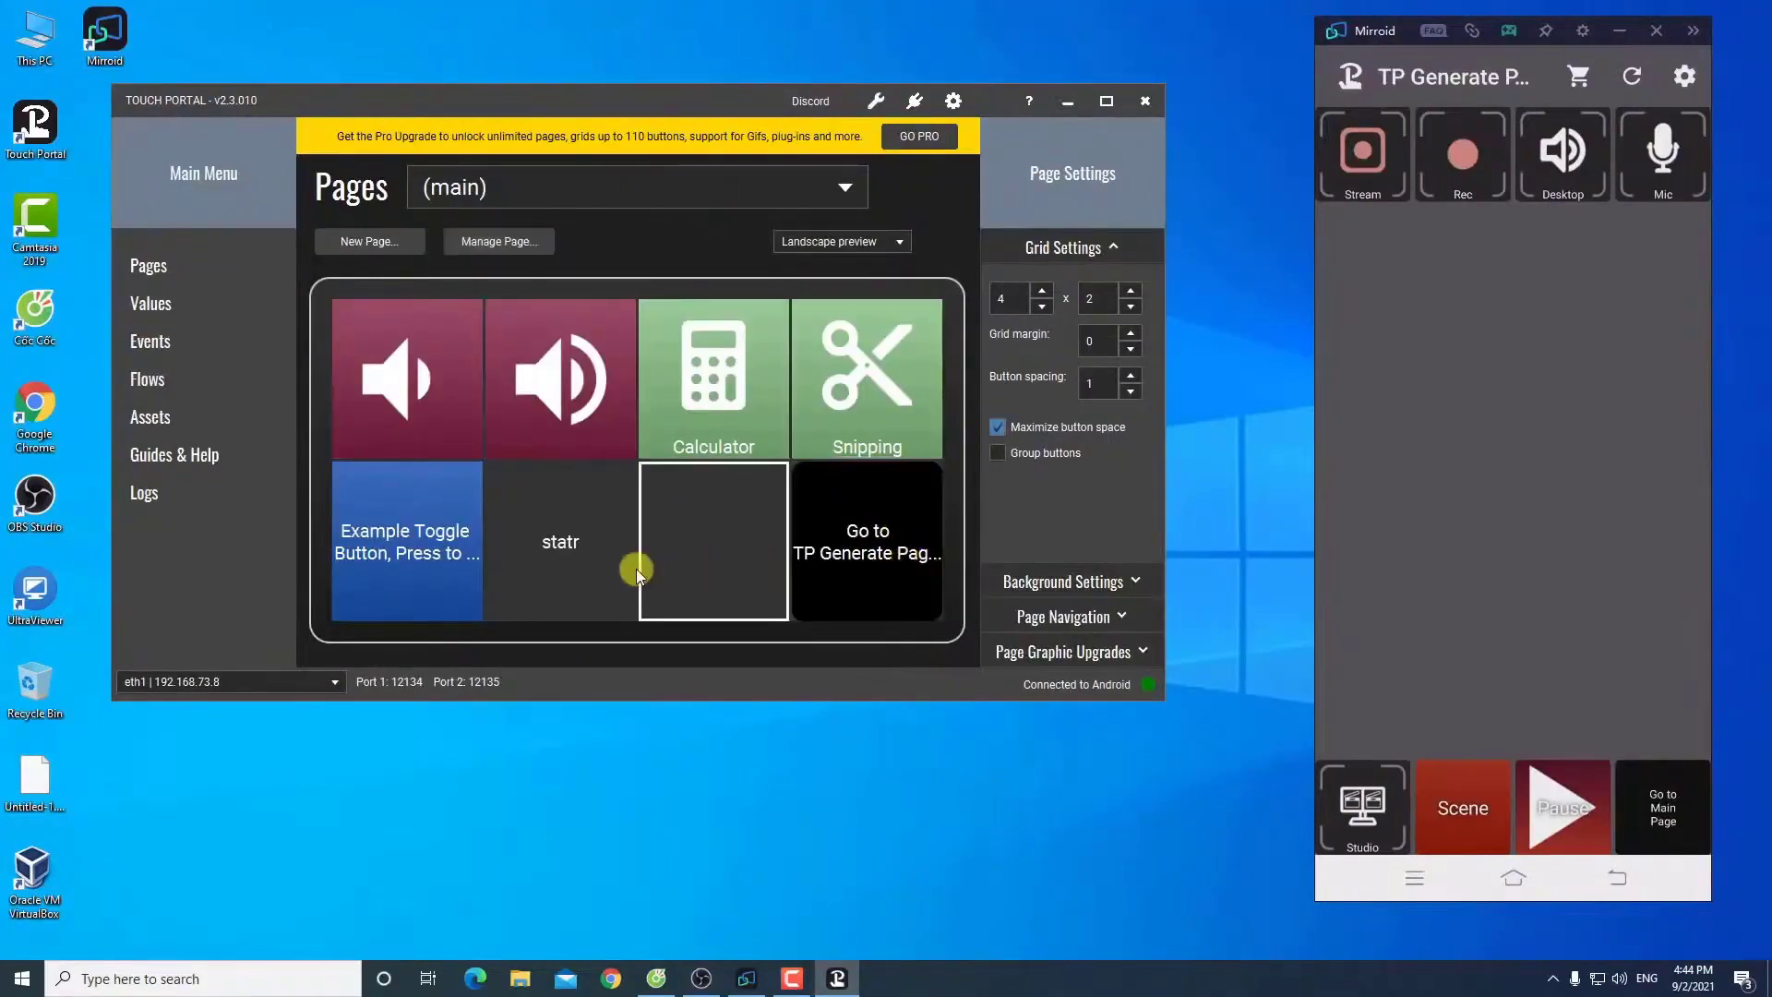
pyautogui.click(841, 185)
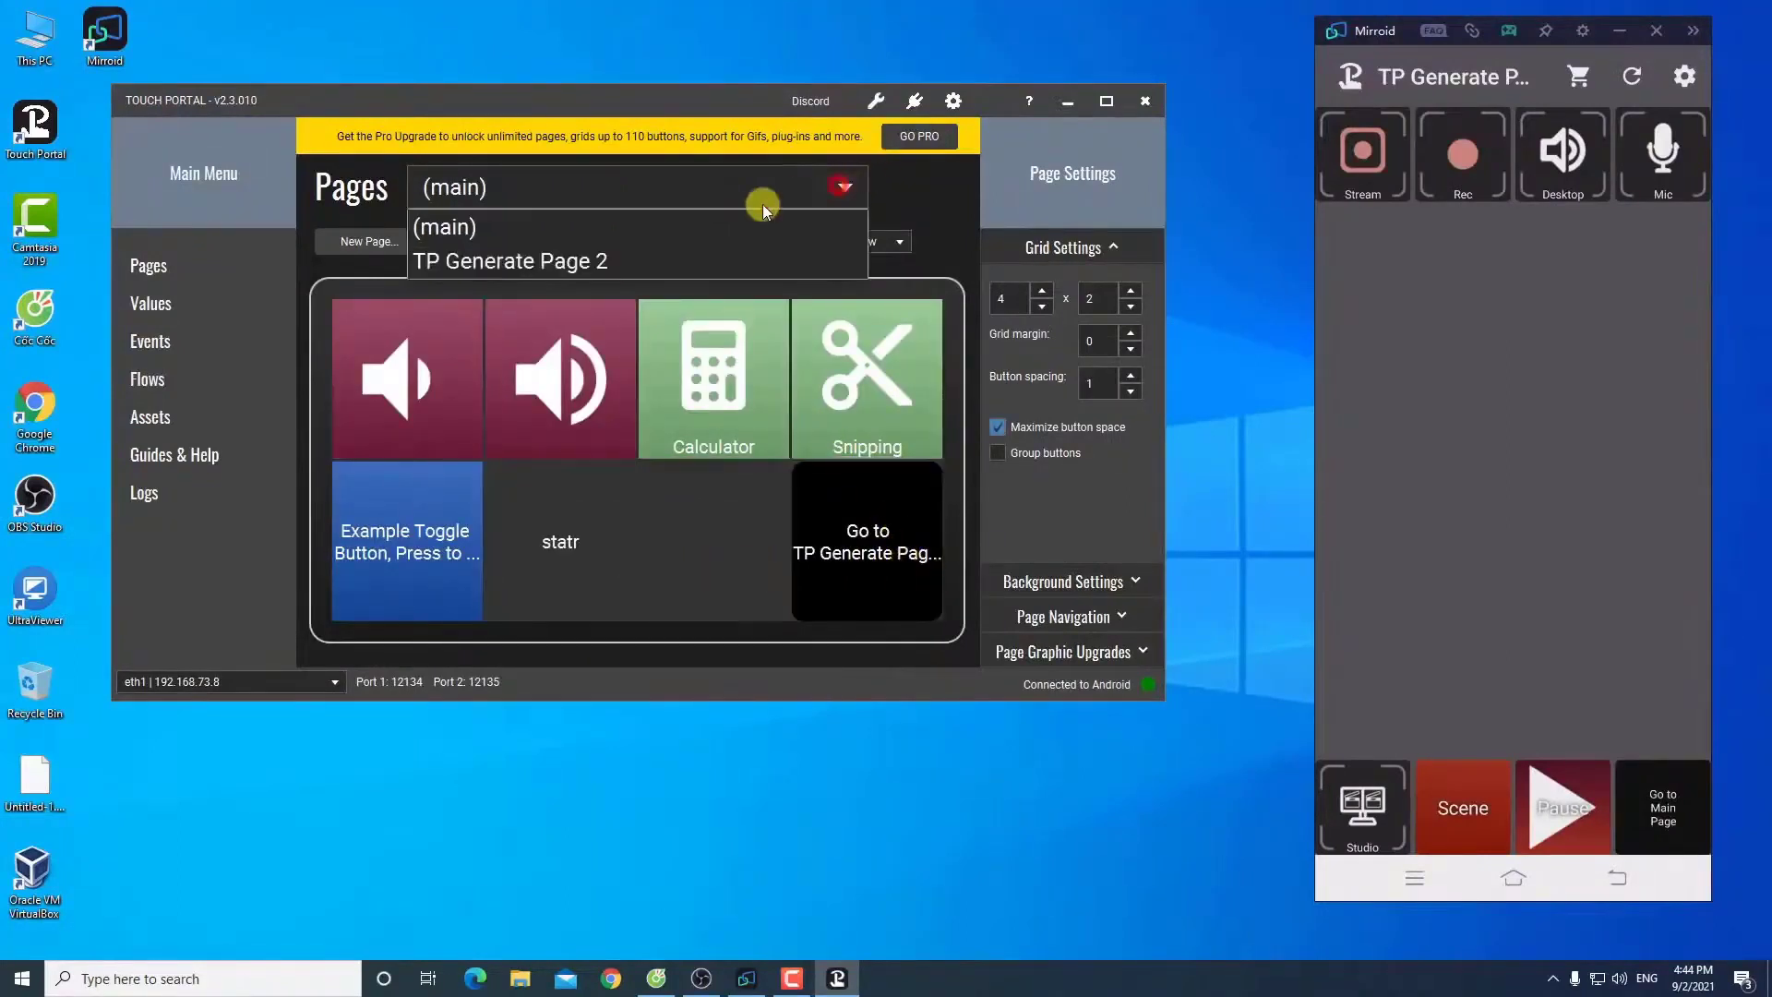
pyautogui.click(591, 261)
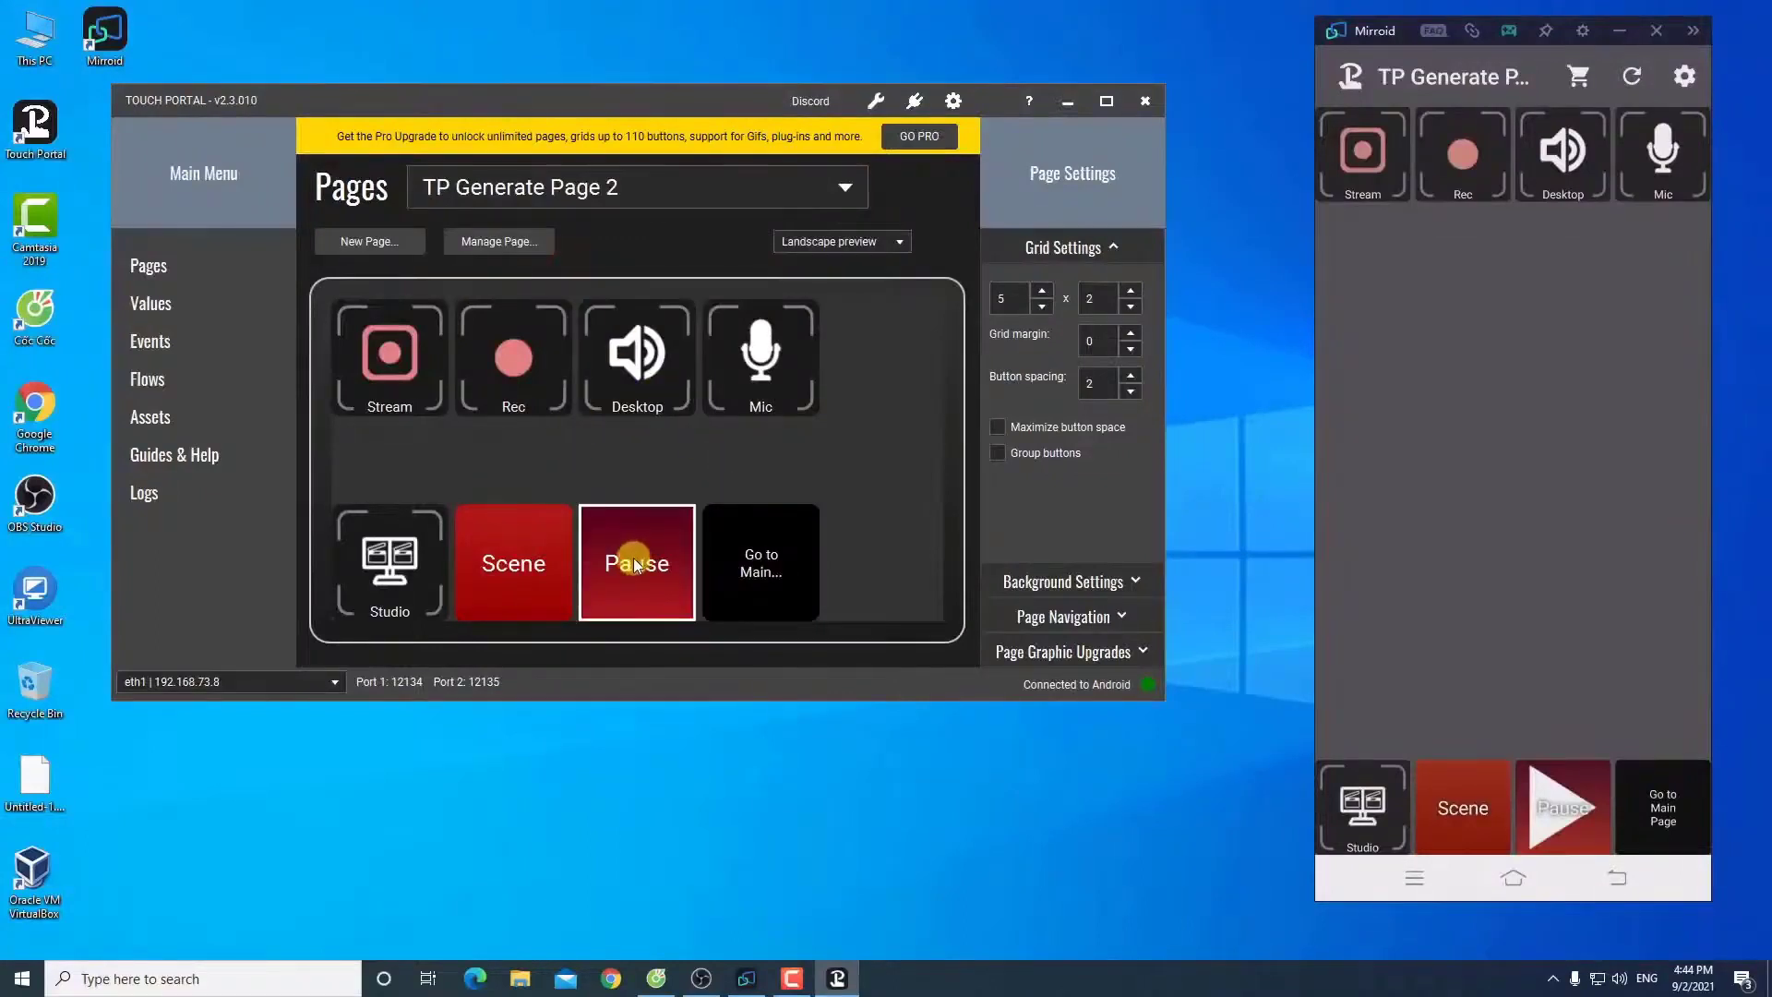
# Step: Bring up OBS Studio, arrange it beside the Touch Portal window, and make the OBS window taller
pyautogui.click(694, 980)
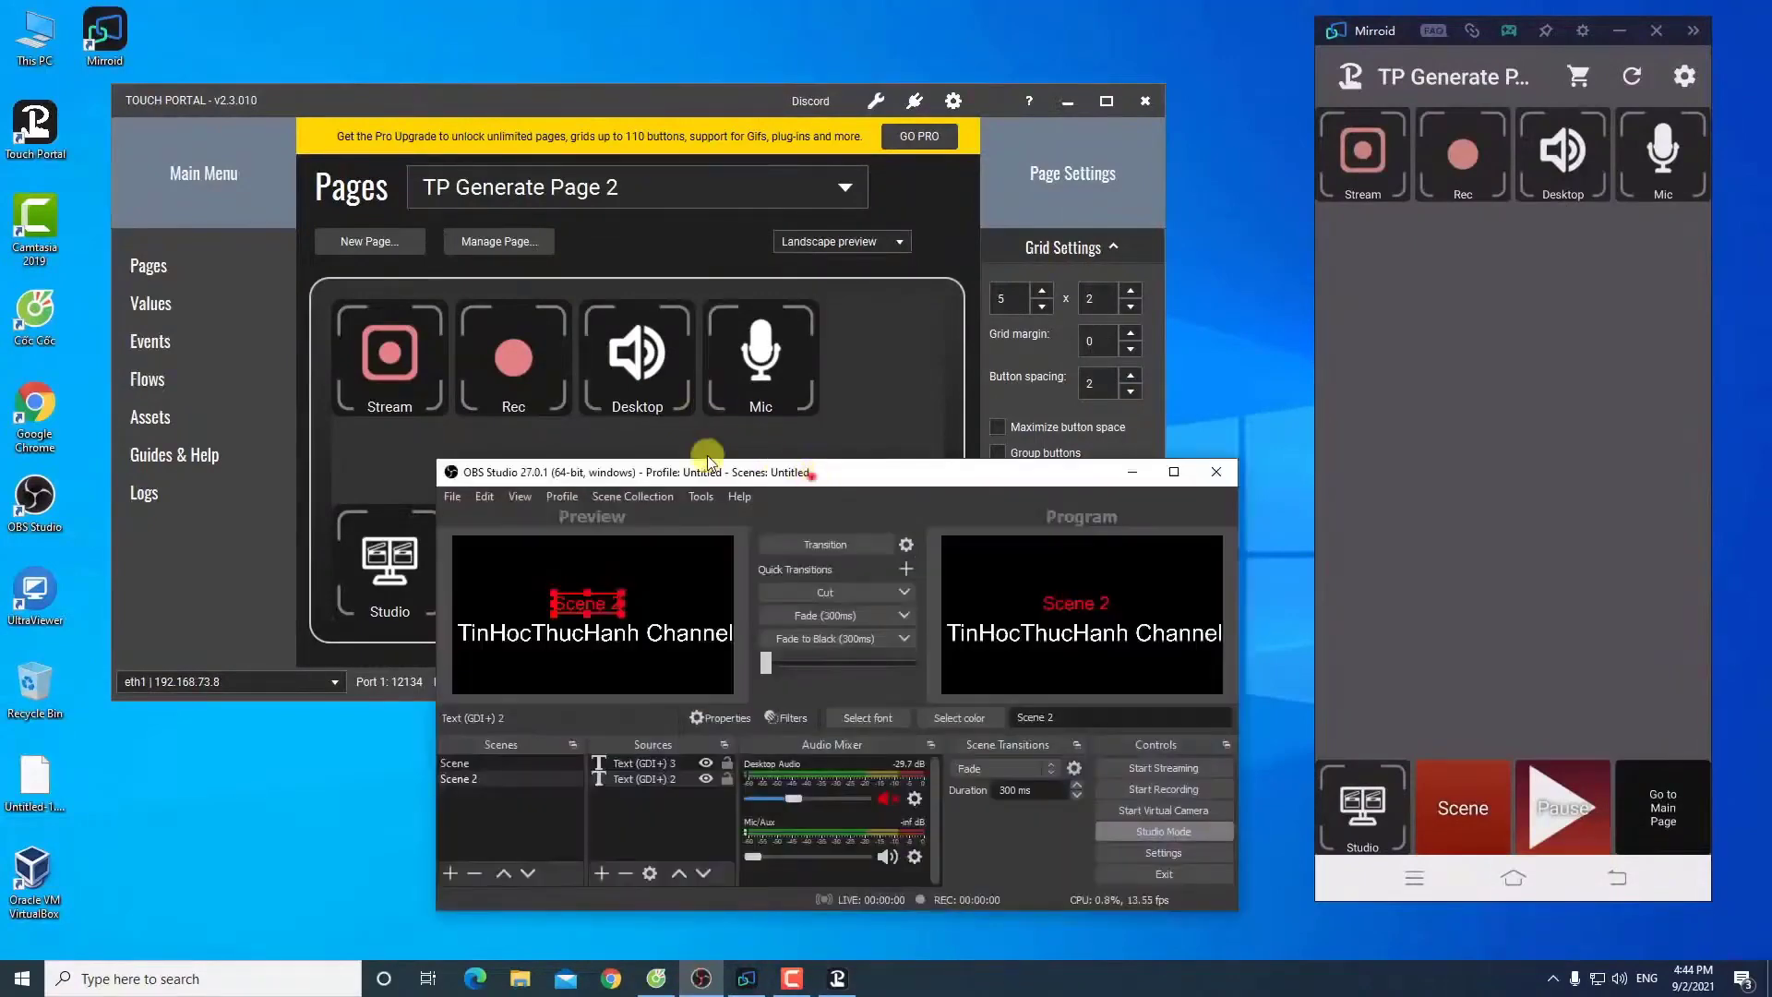
pyautogui.moveTo(707, 461); pyautogui.dragTo(338, 413)
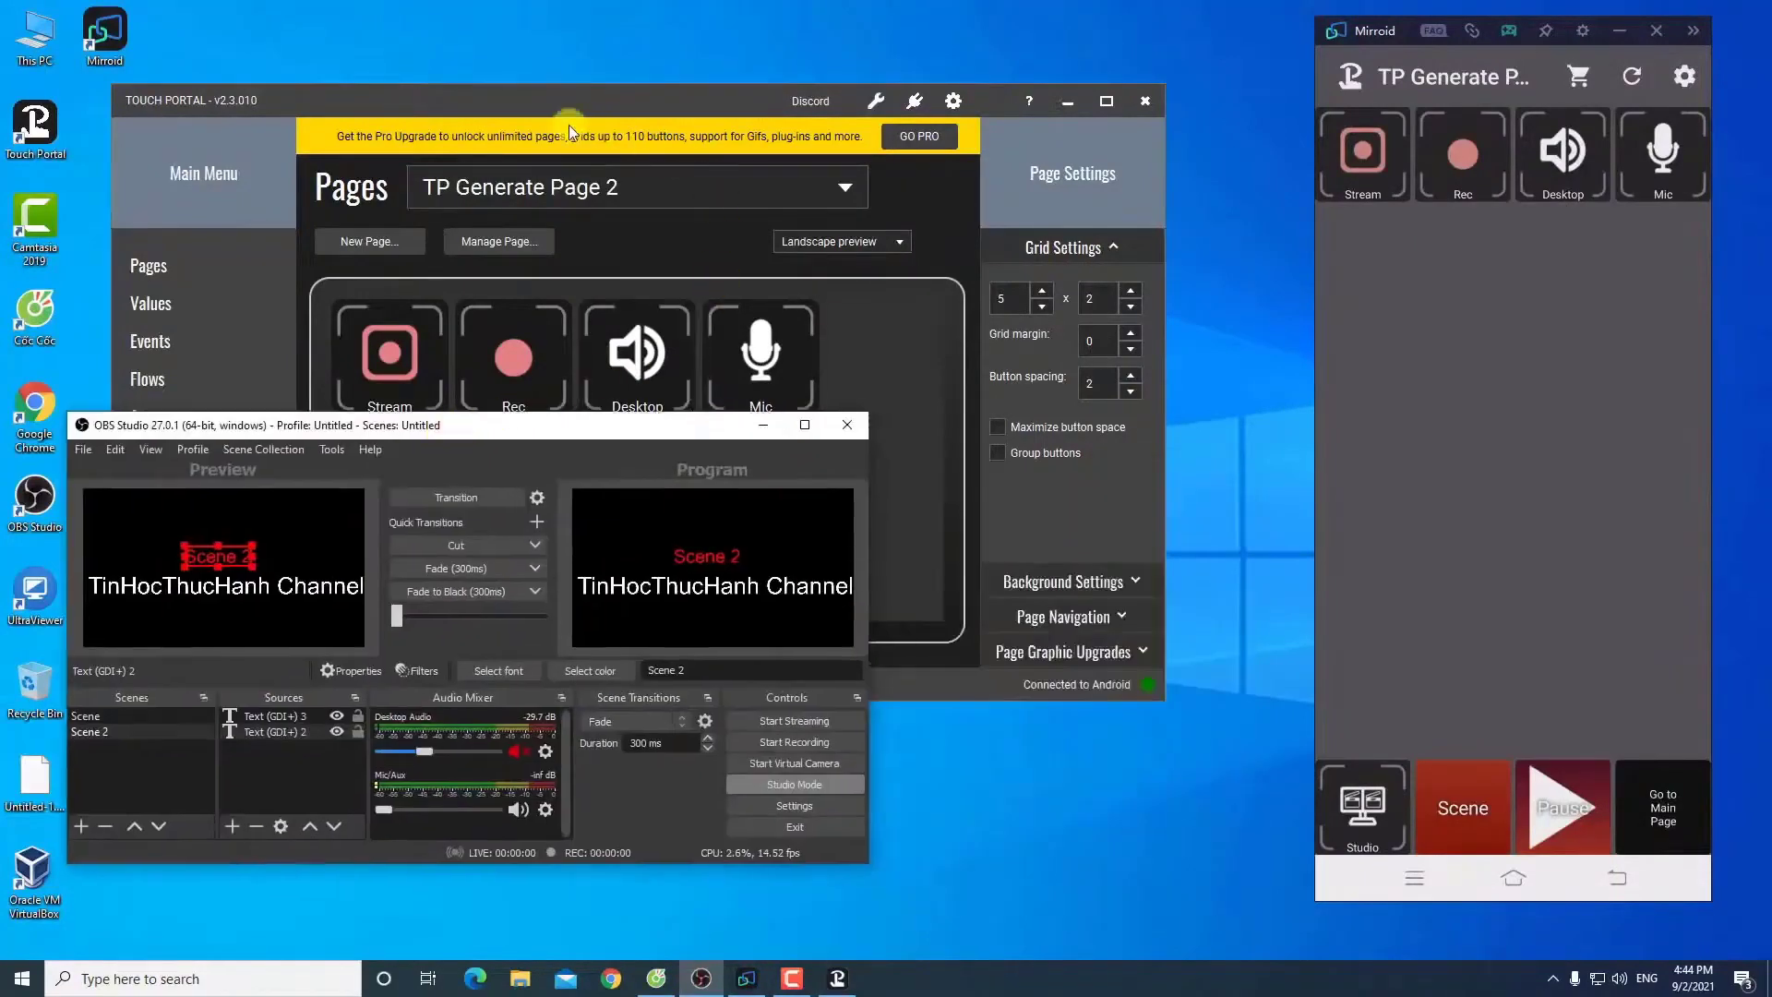
pyautogui.moveTo(569, 124); pyautogui.dragTo(921, 204)
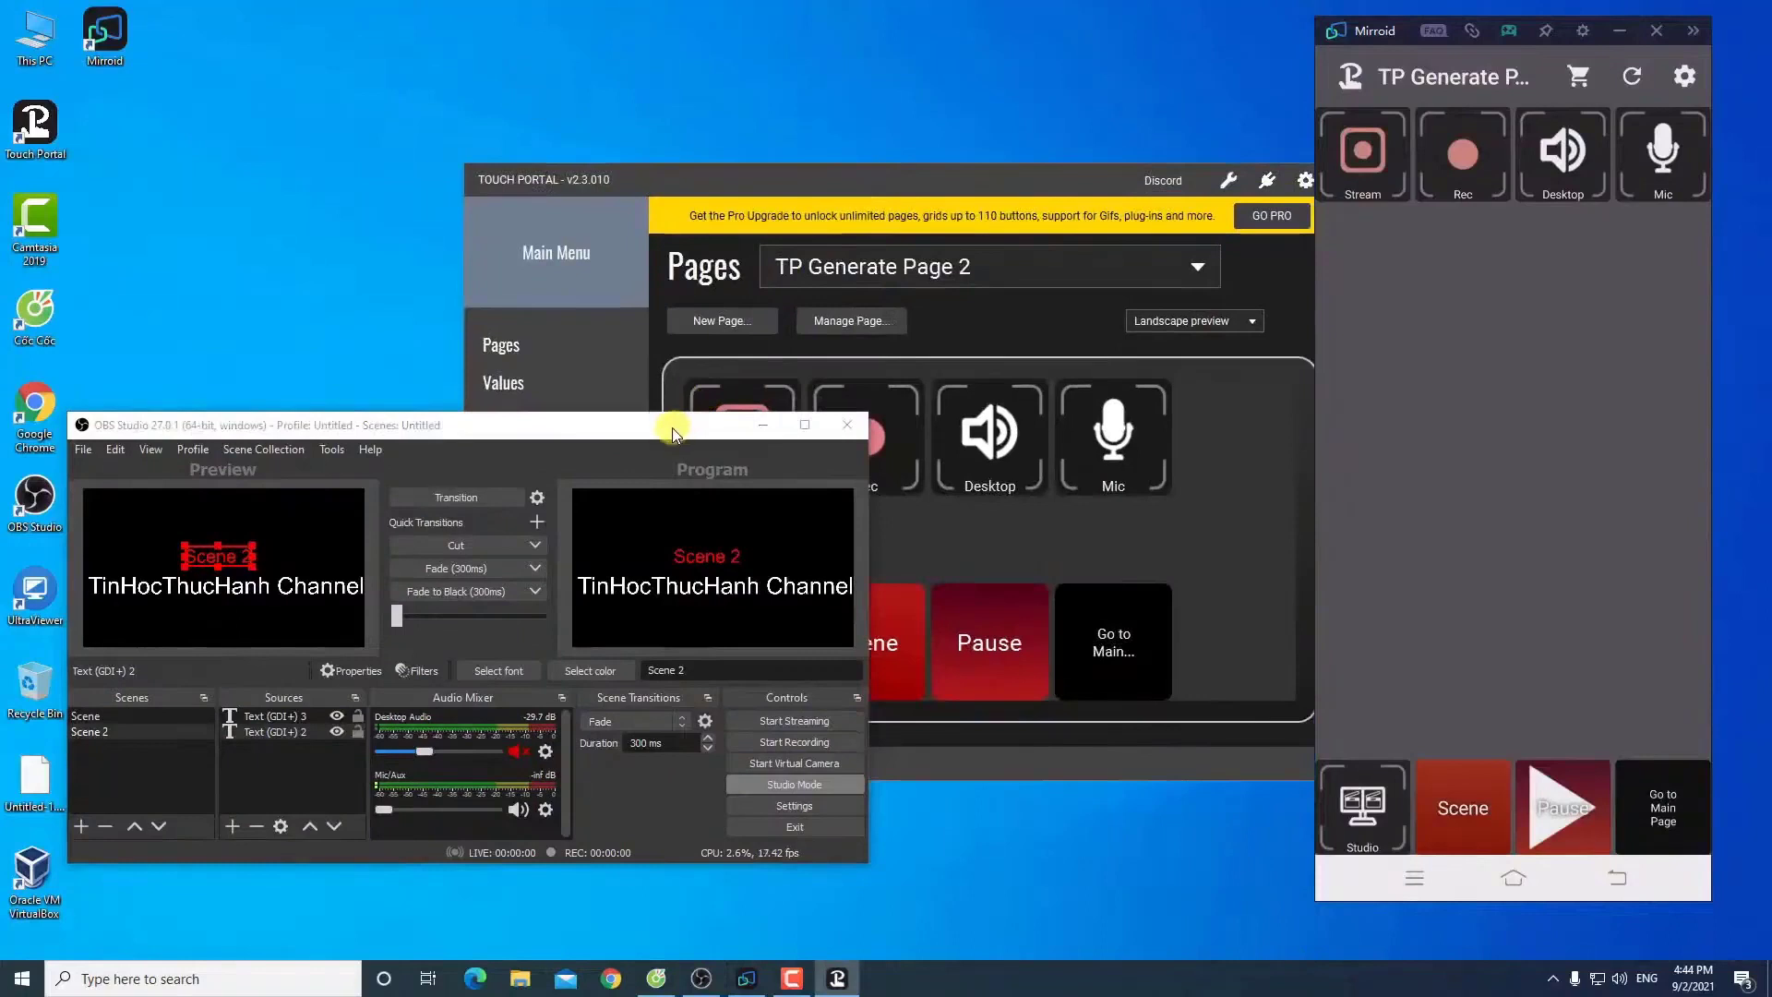
pyautogui.moveTo(672, 434); pyautogui.dragTo(617, 52)
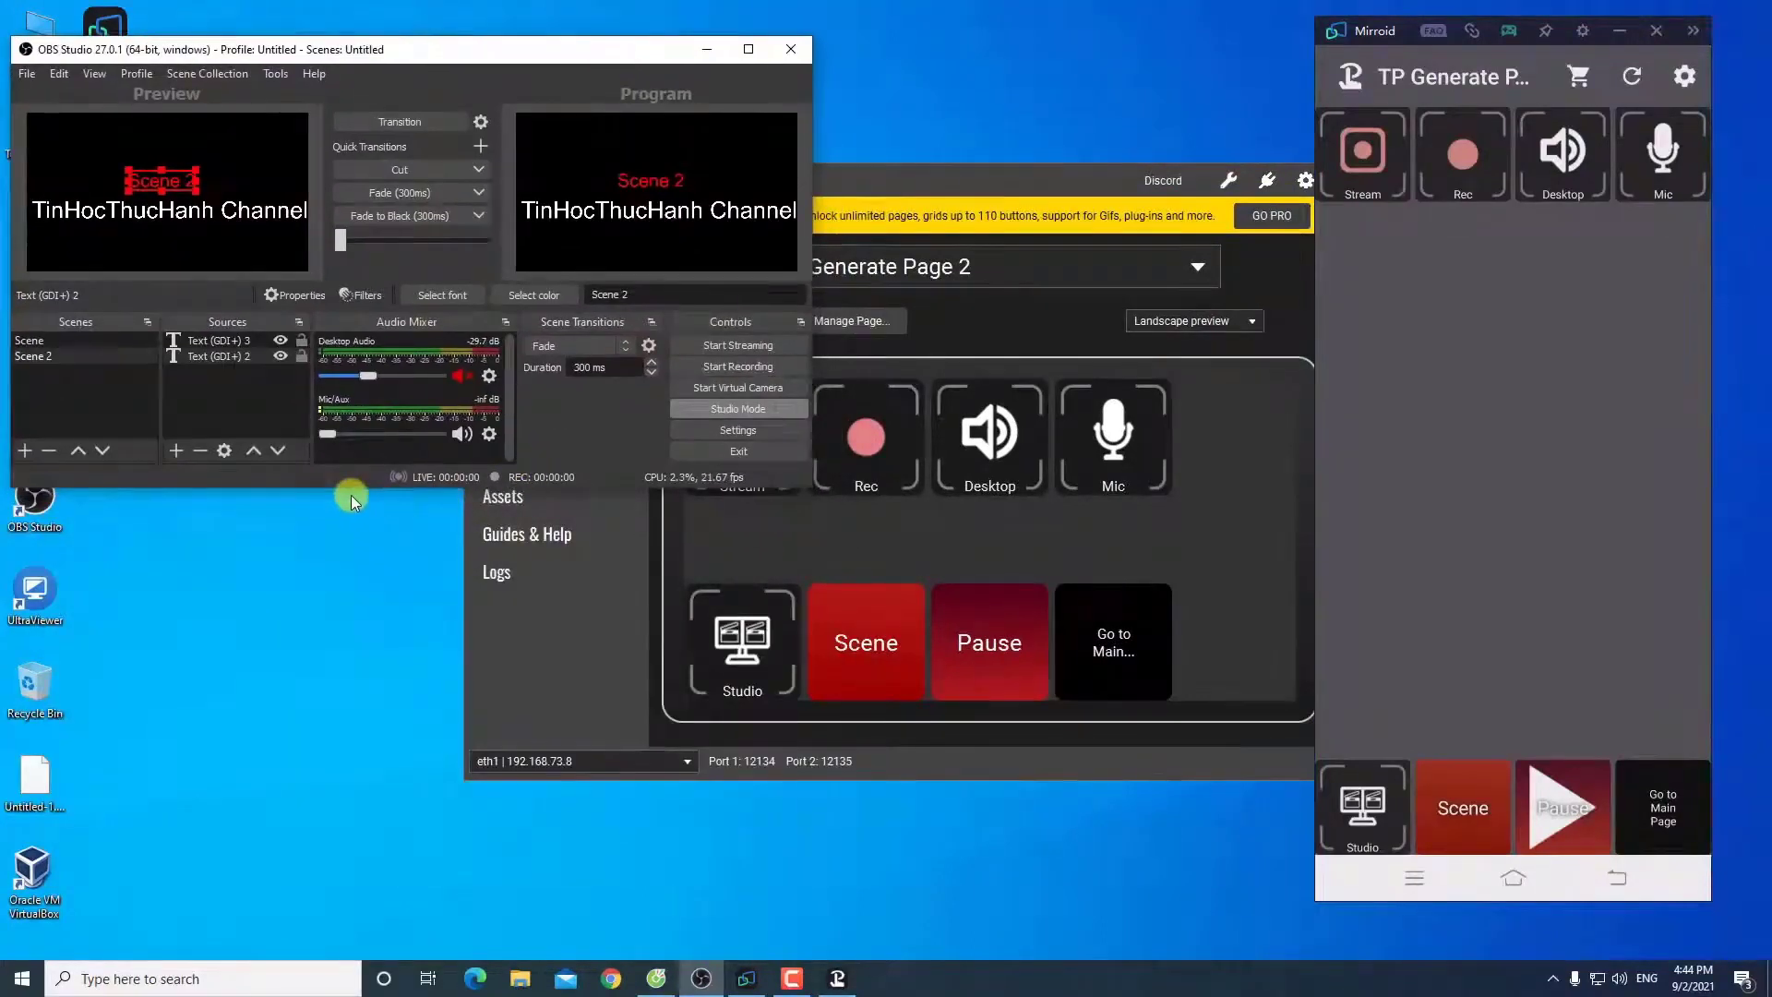
pyautogui.moveTo(351, 494); pyautogui.dragTo(336, 644)
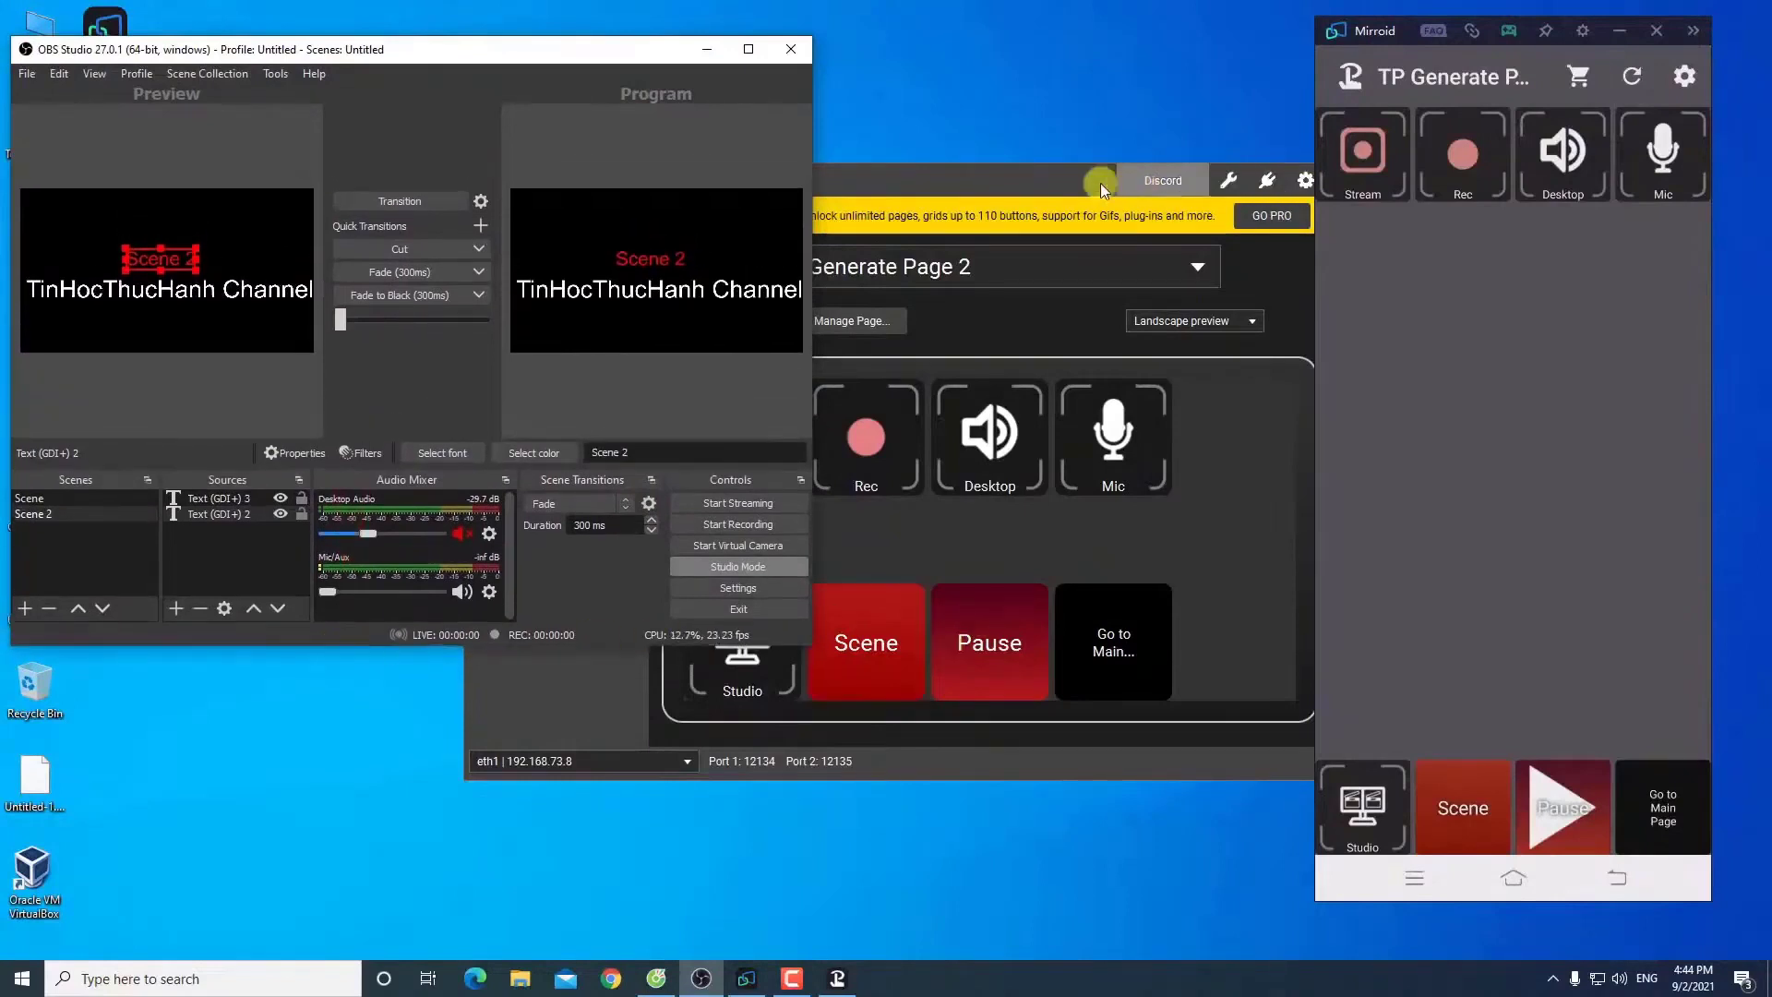
pyautogui.moveTo(1100, 183); pyautogui.dragTo(1138, 176)
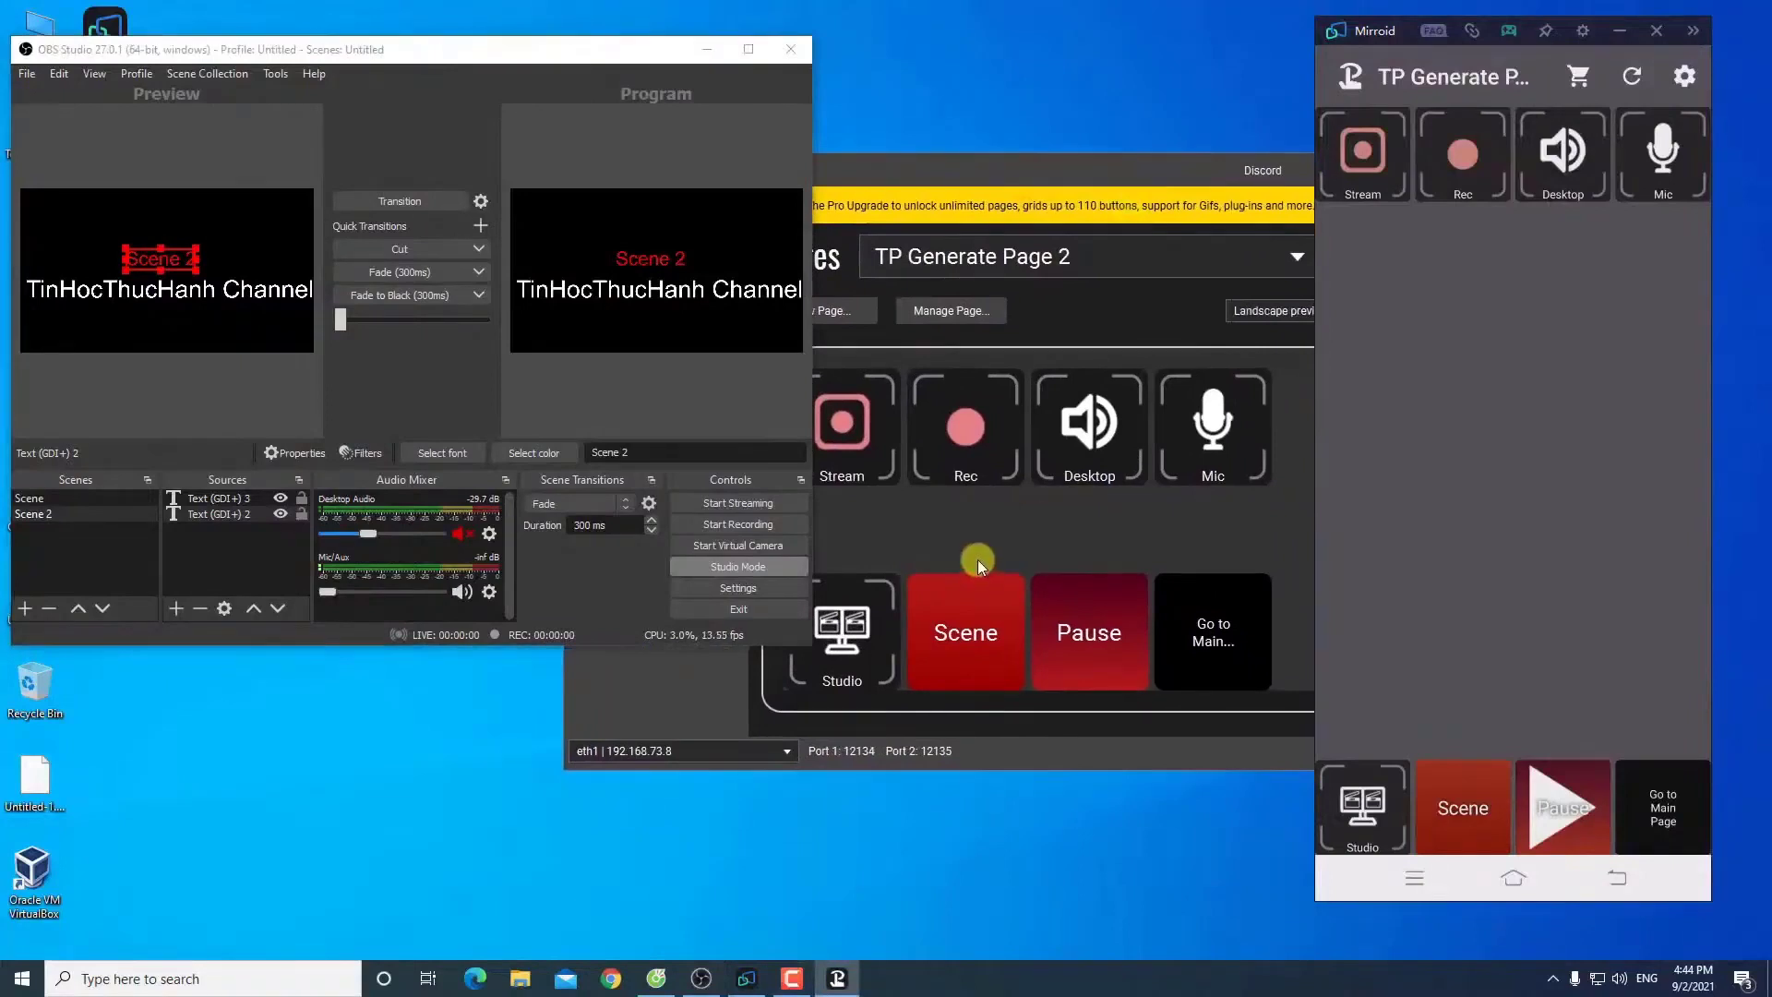
# Step: Minimize OBS Studio and move the Touch Portal window fully into view beside the mirrored phone
pyautogui.click(710, 51)
pyautogui.moveTo(866, 162); pyautogui.dragTo(631, 165)
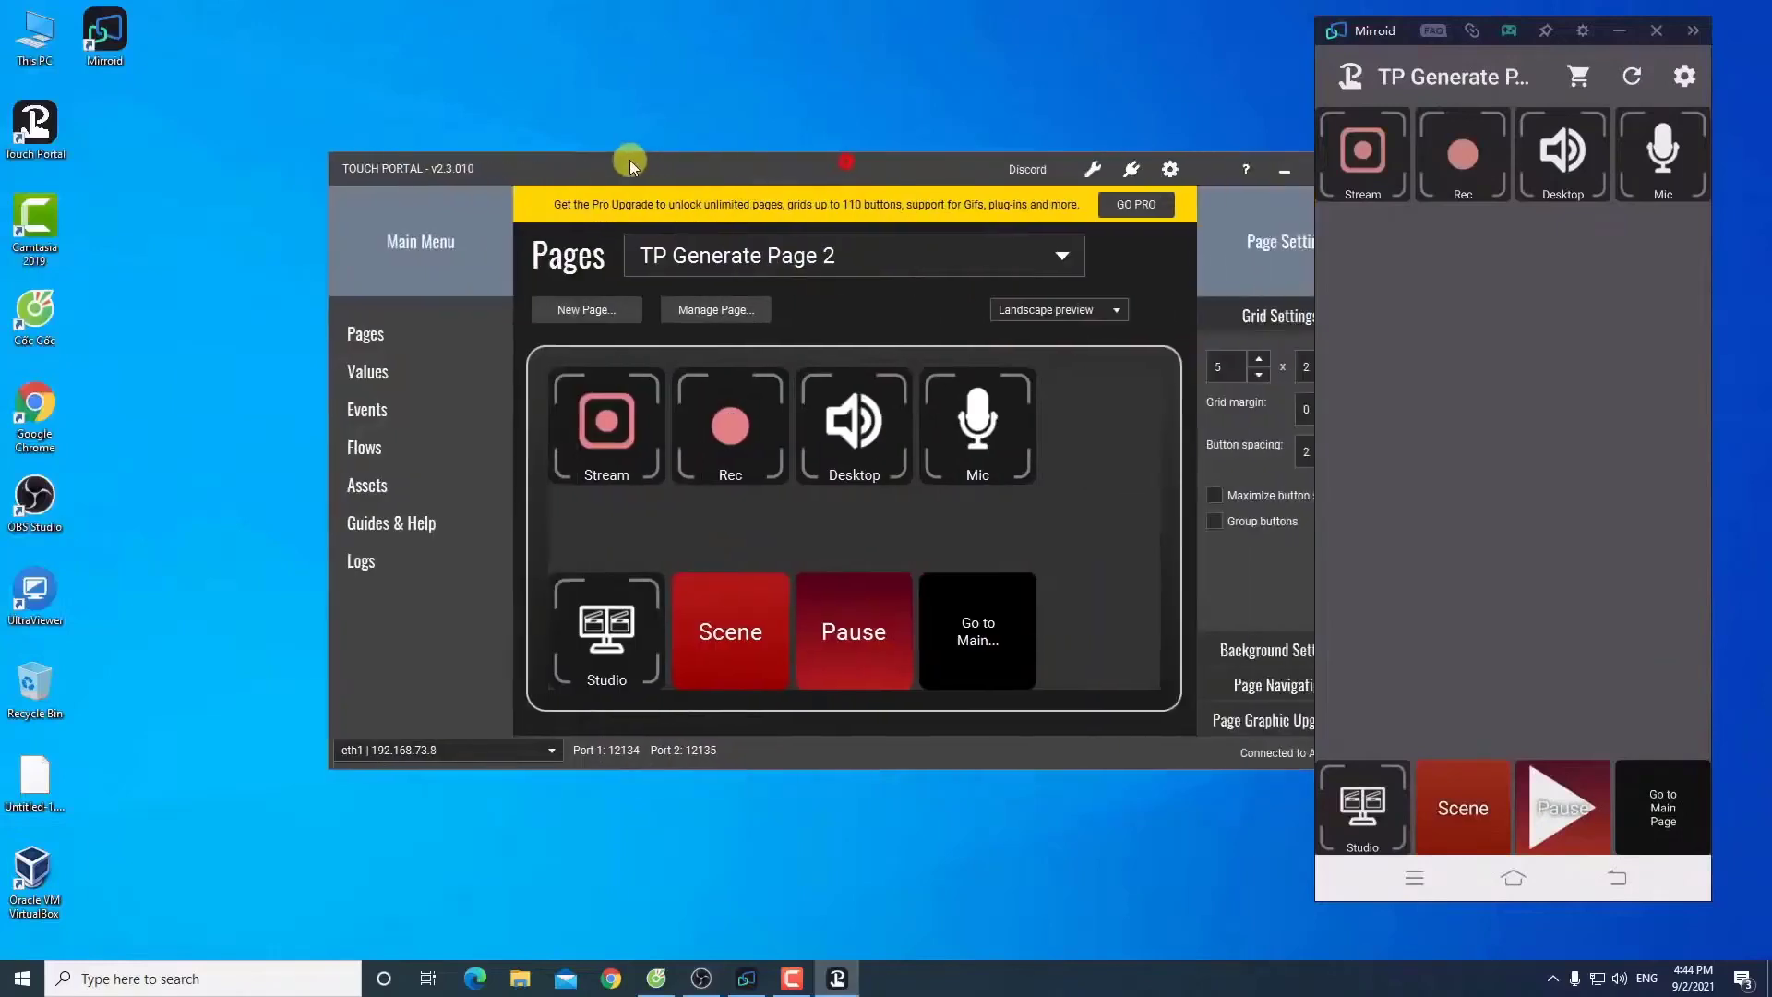
pyautogui.moveTo(899, 164); pyautogui.dragTo(827, 158)
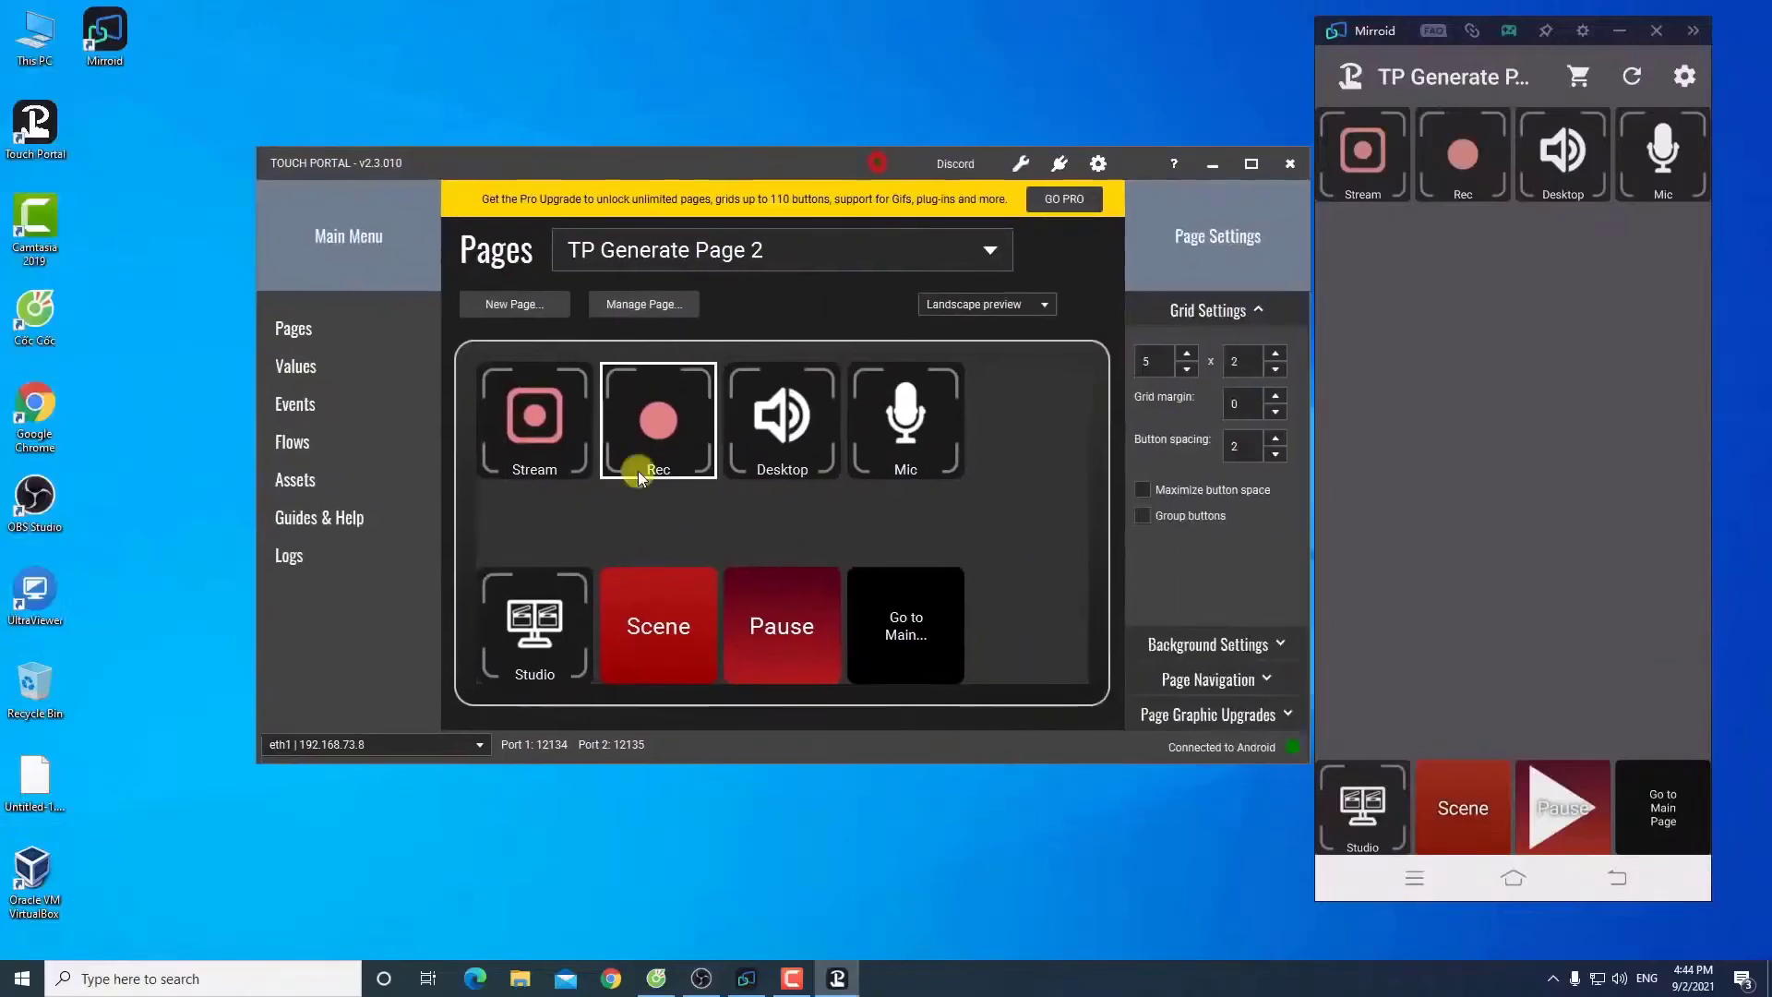
# Step: Delete the red Scene button from TP Generate Page 2
pyautogui.rightClick(668, 601)
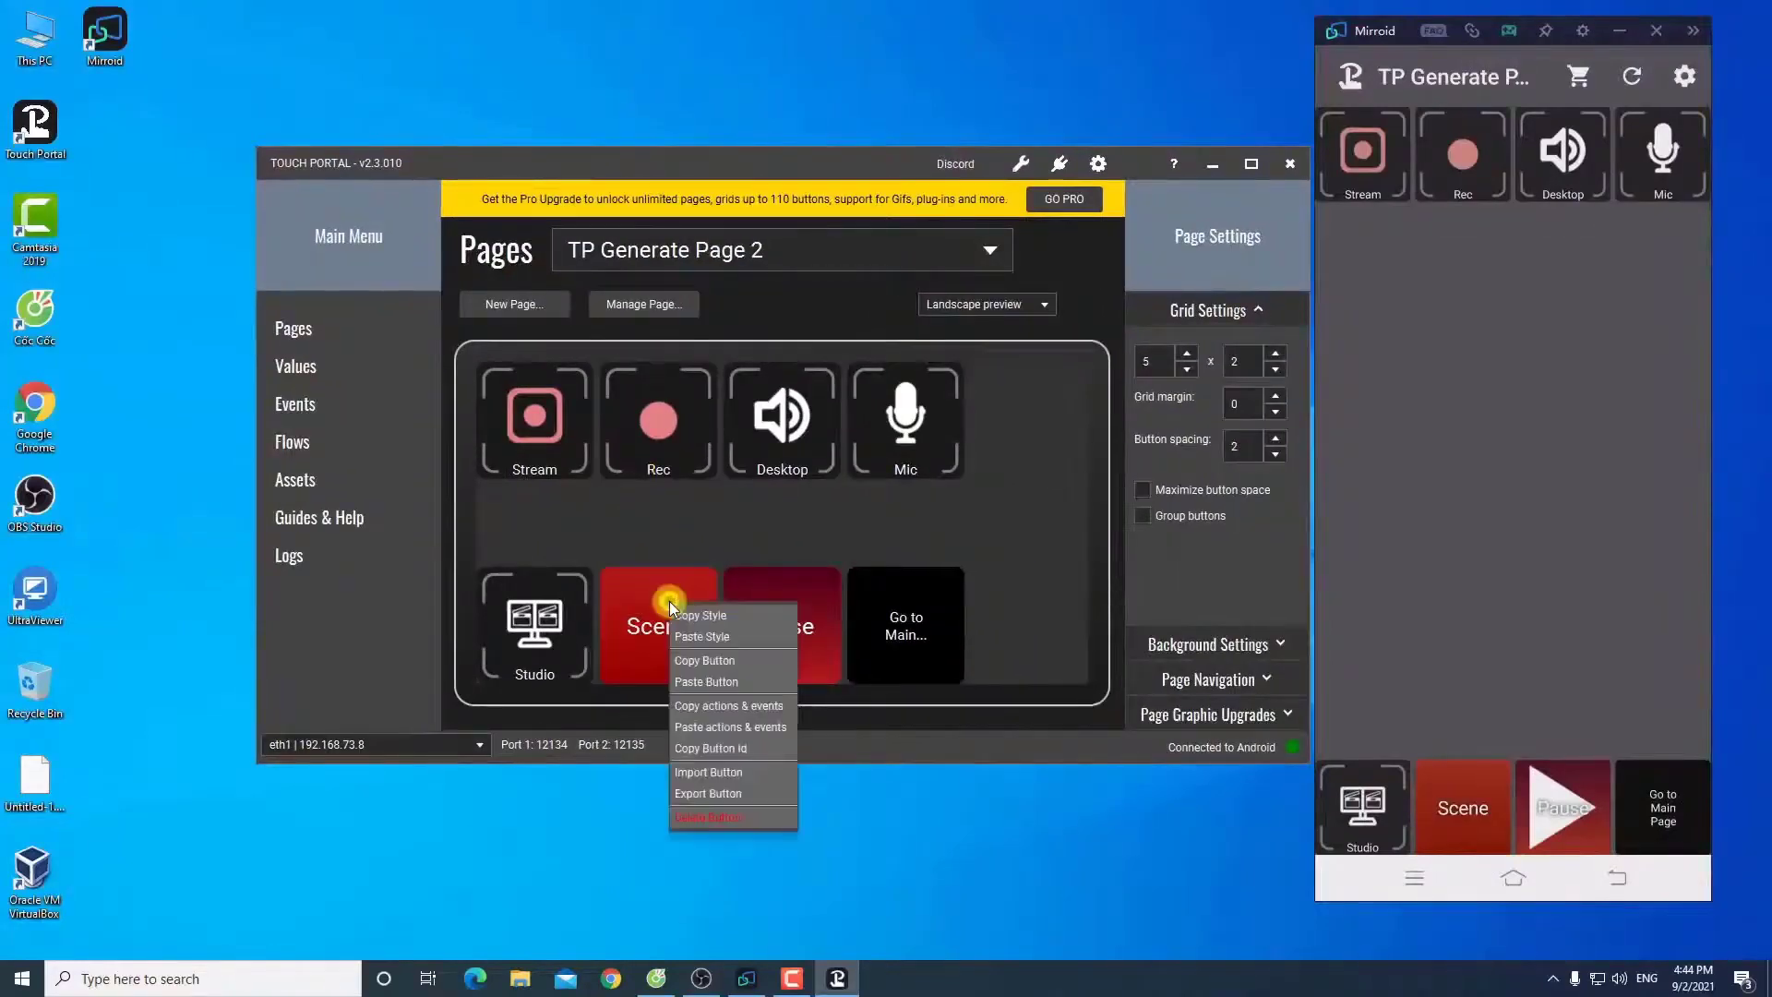
pyautogui.click(750, 817)
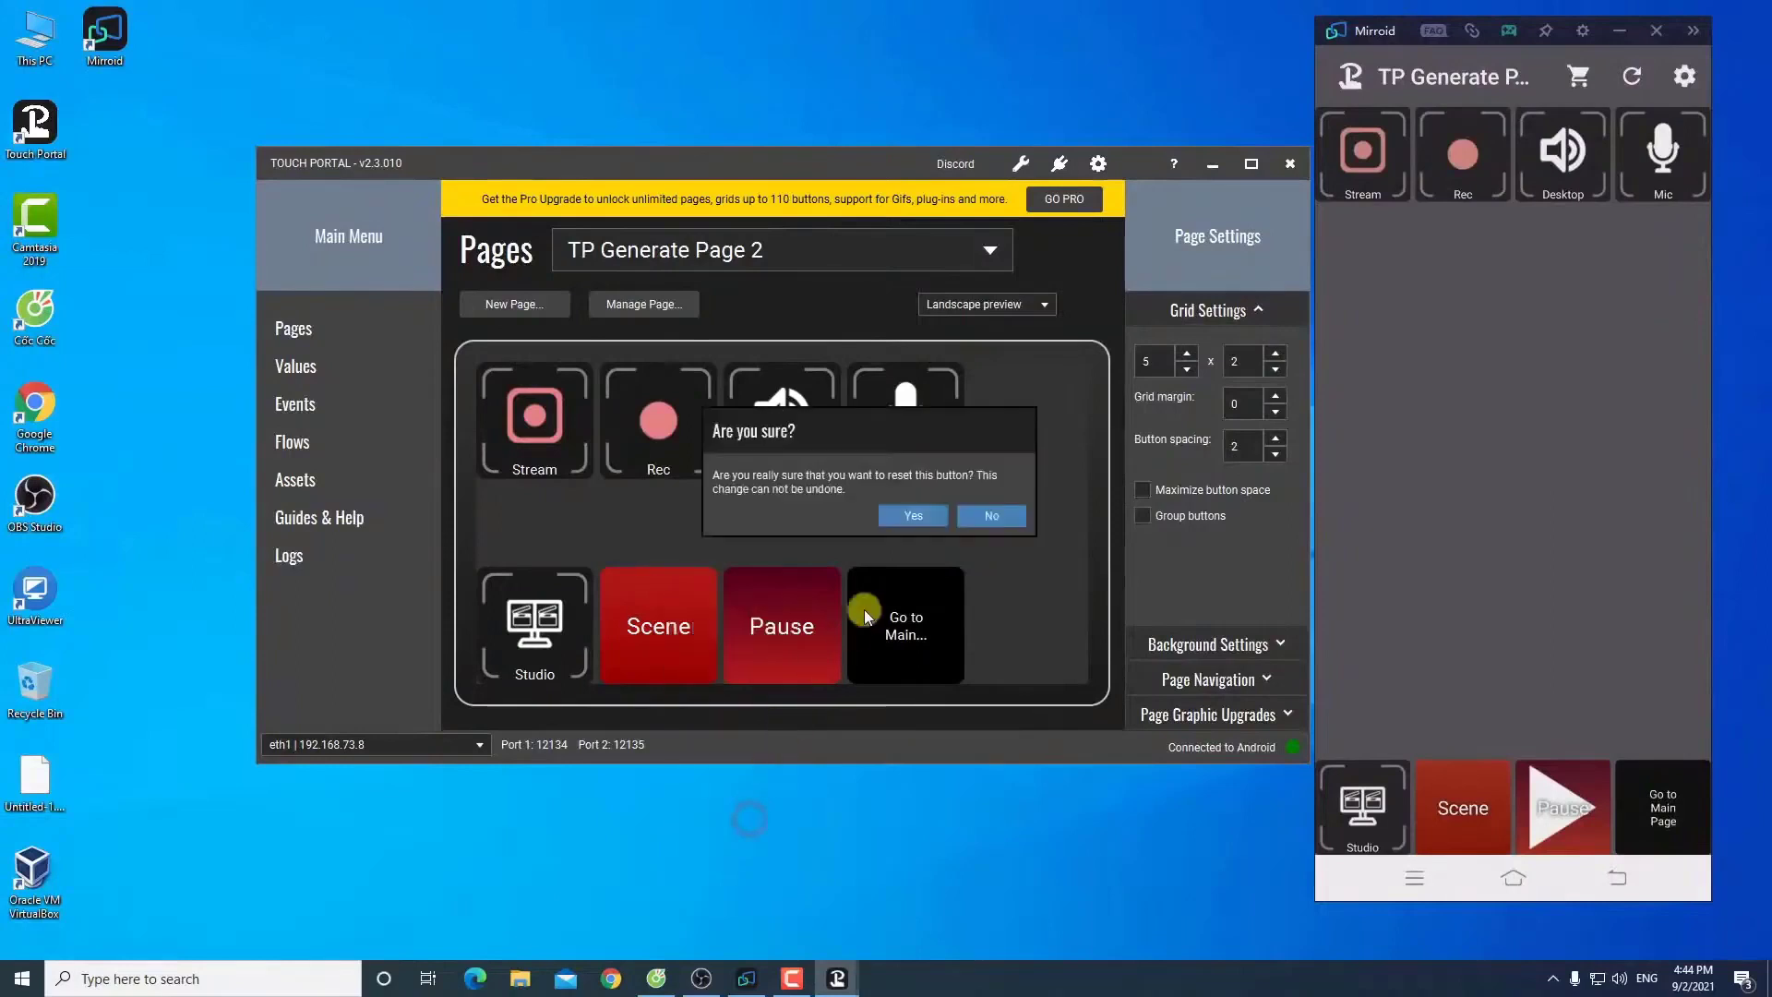
pyautogui.click(903, 518)
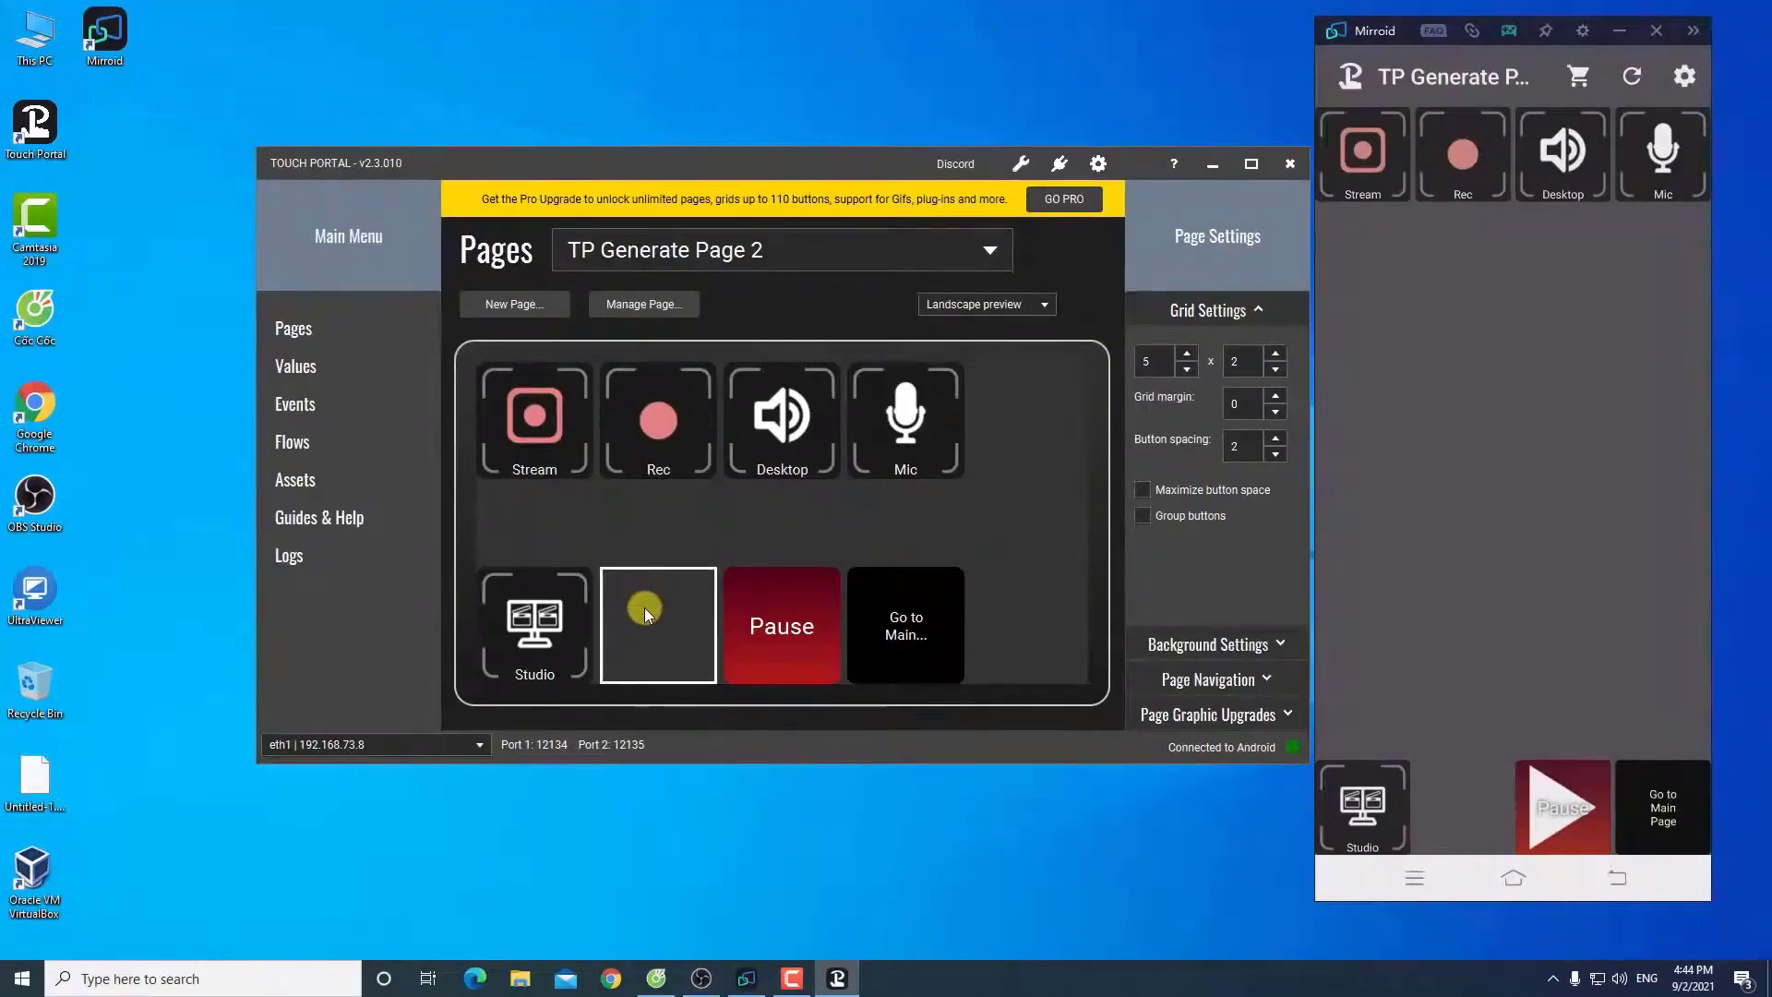
# Step: Edit the empty slot beside the Studio button and add an OBS Set Scene action for Scene when pressed
pyautogui.click(644, 607)
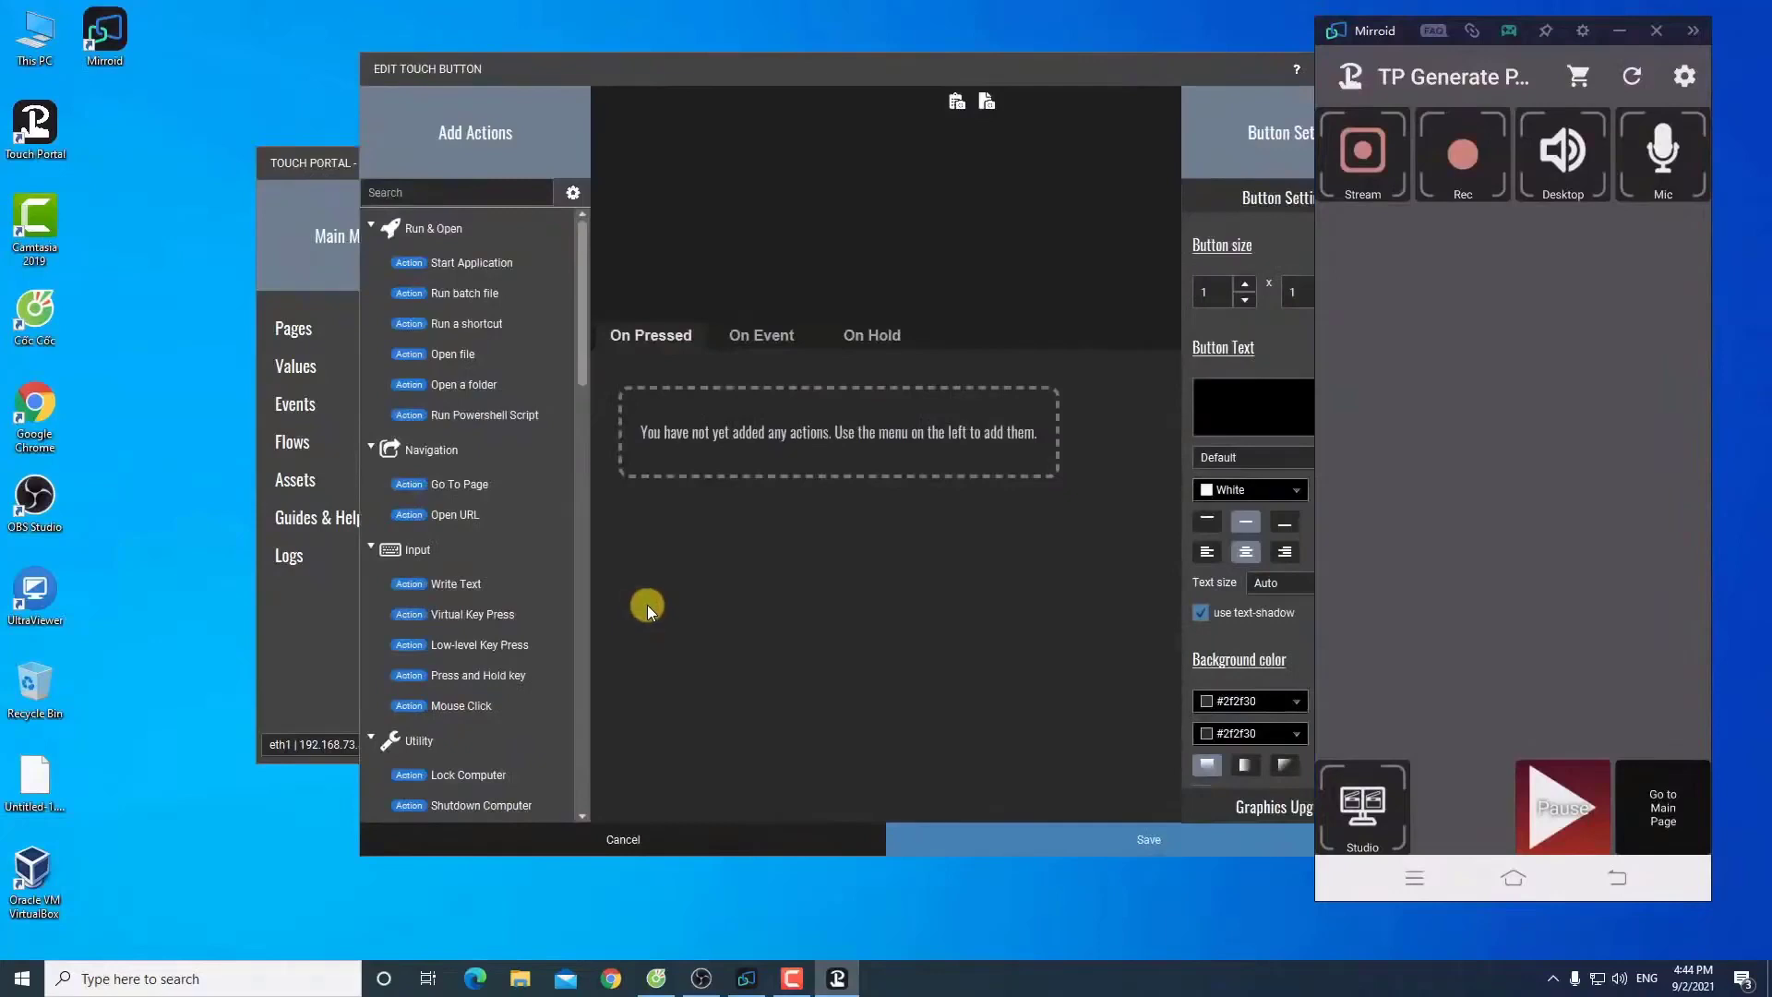
pyautogui.moveTo(810, 68); pyautogui.dragTo(670, 40)
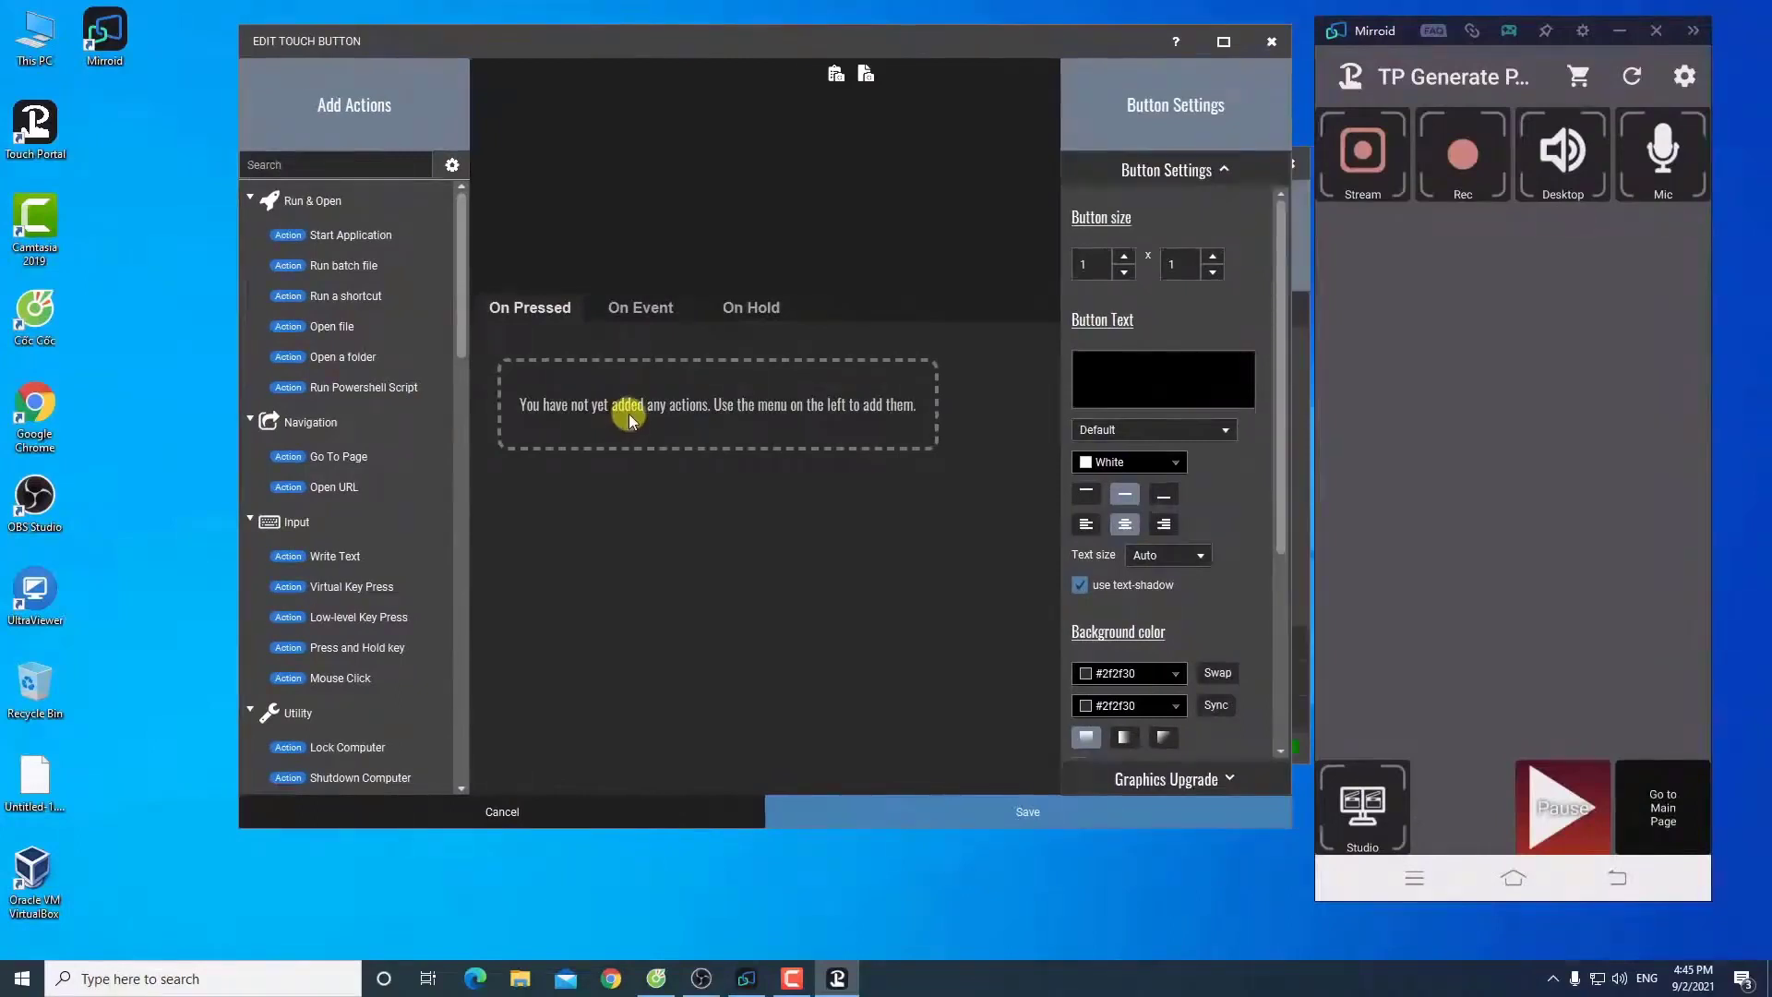
pyautogui.click(461, 231)
pyautogui.moveTo(461, 231); pyautogui.dragTo(471, 485)
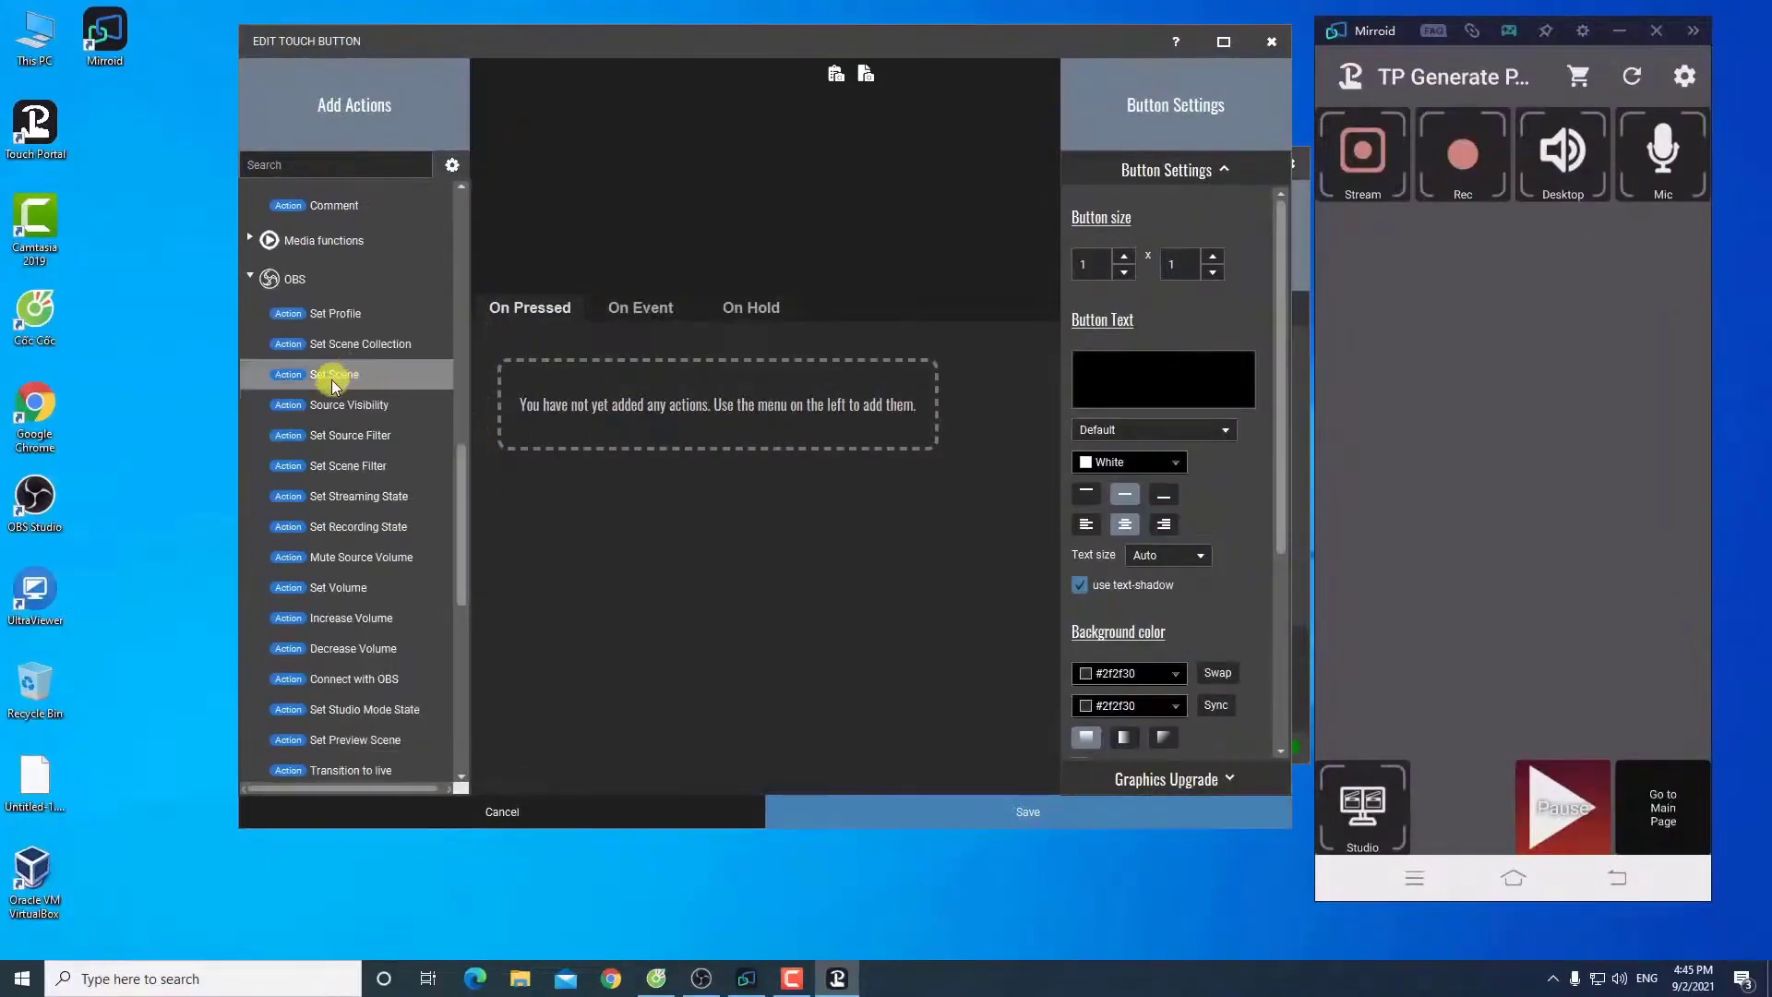
pyautogui.doubleClick(350, 379)
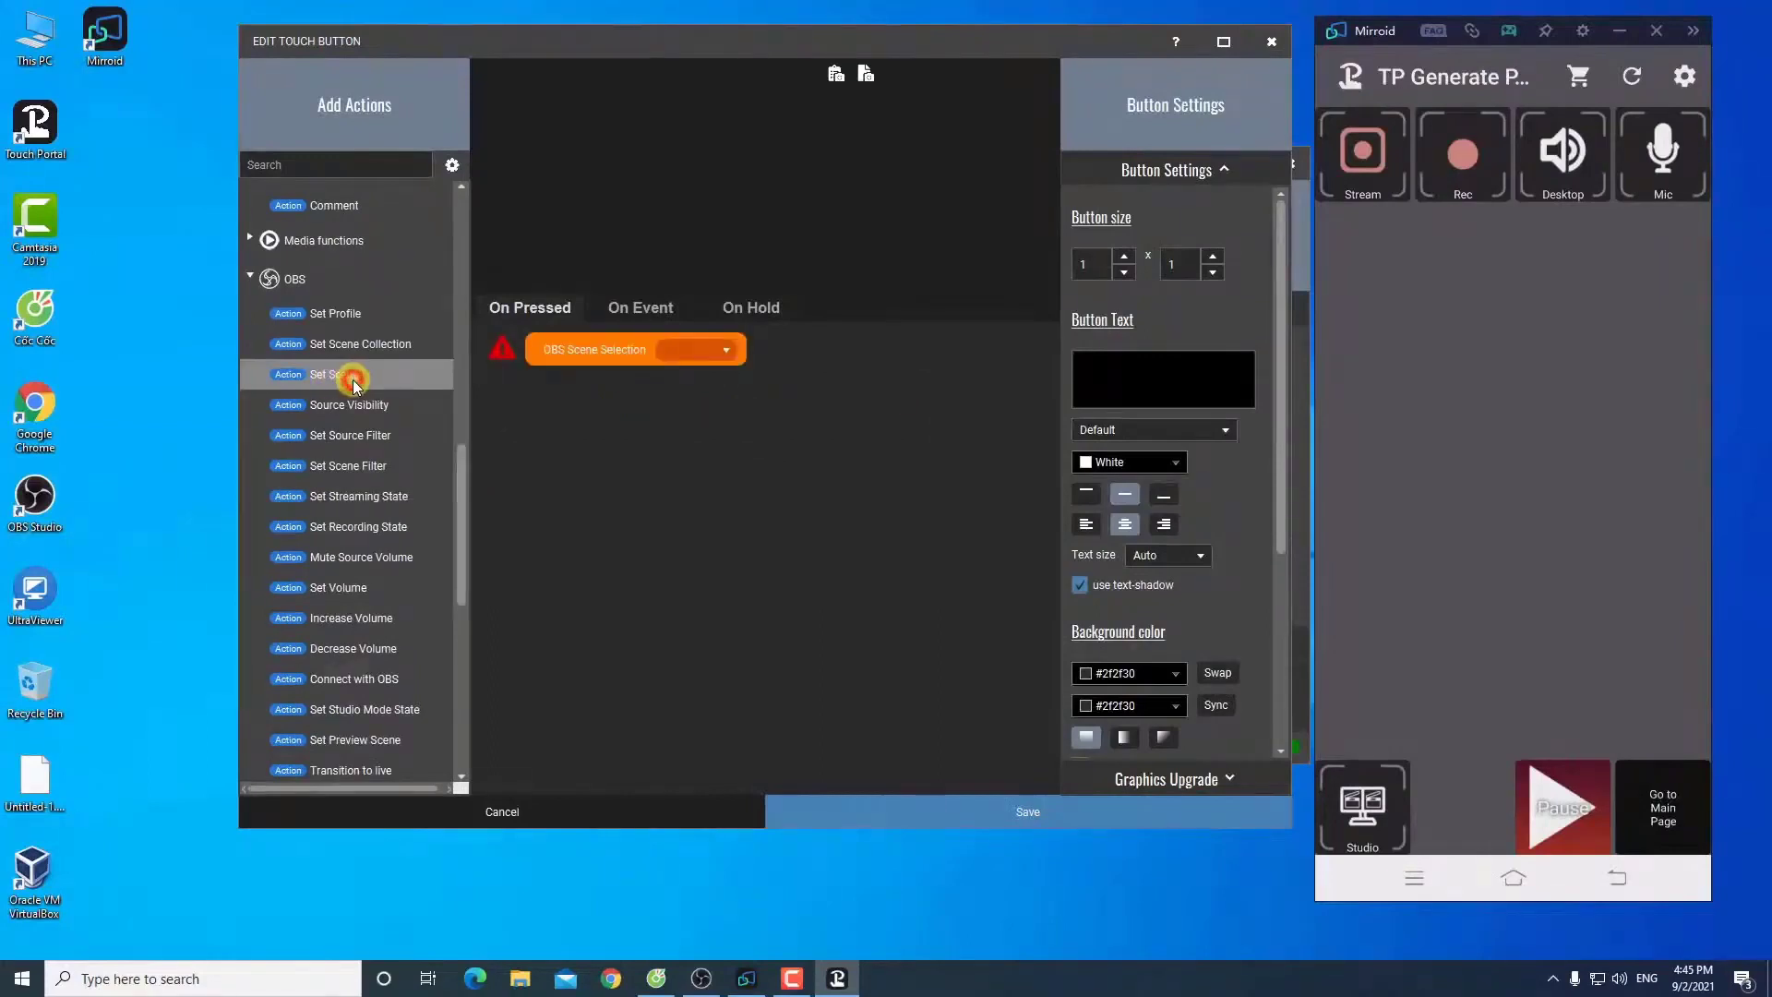
pyautogui.click(674, 353)
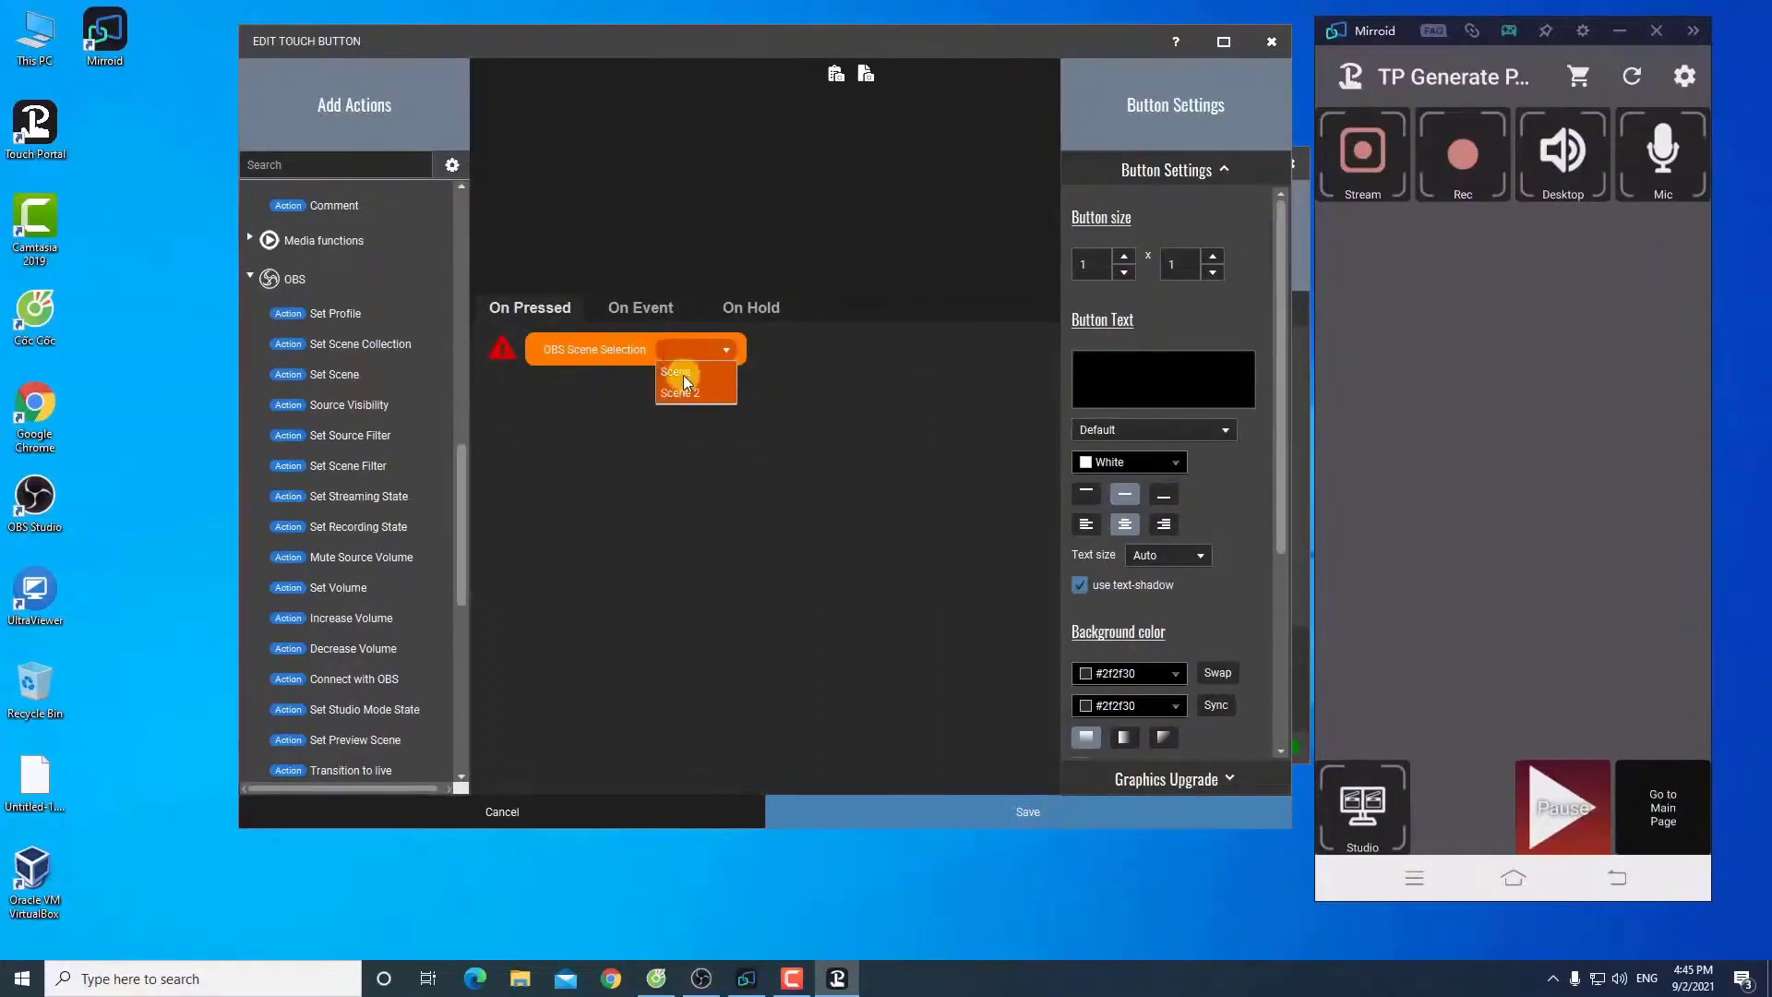
pyautogui.click(690, 375)
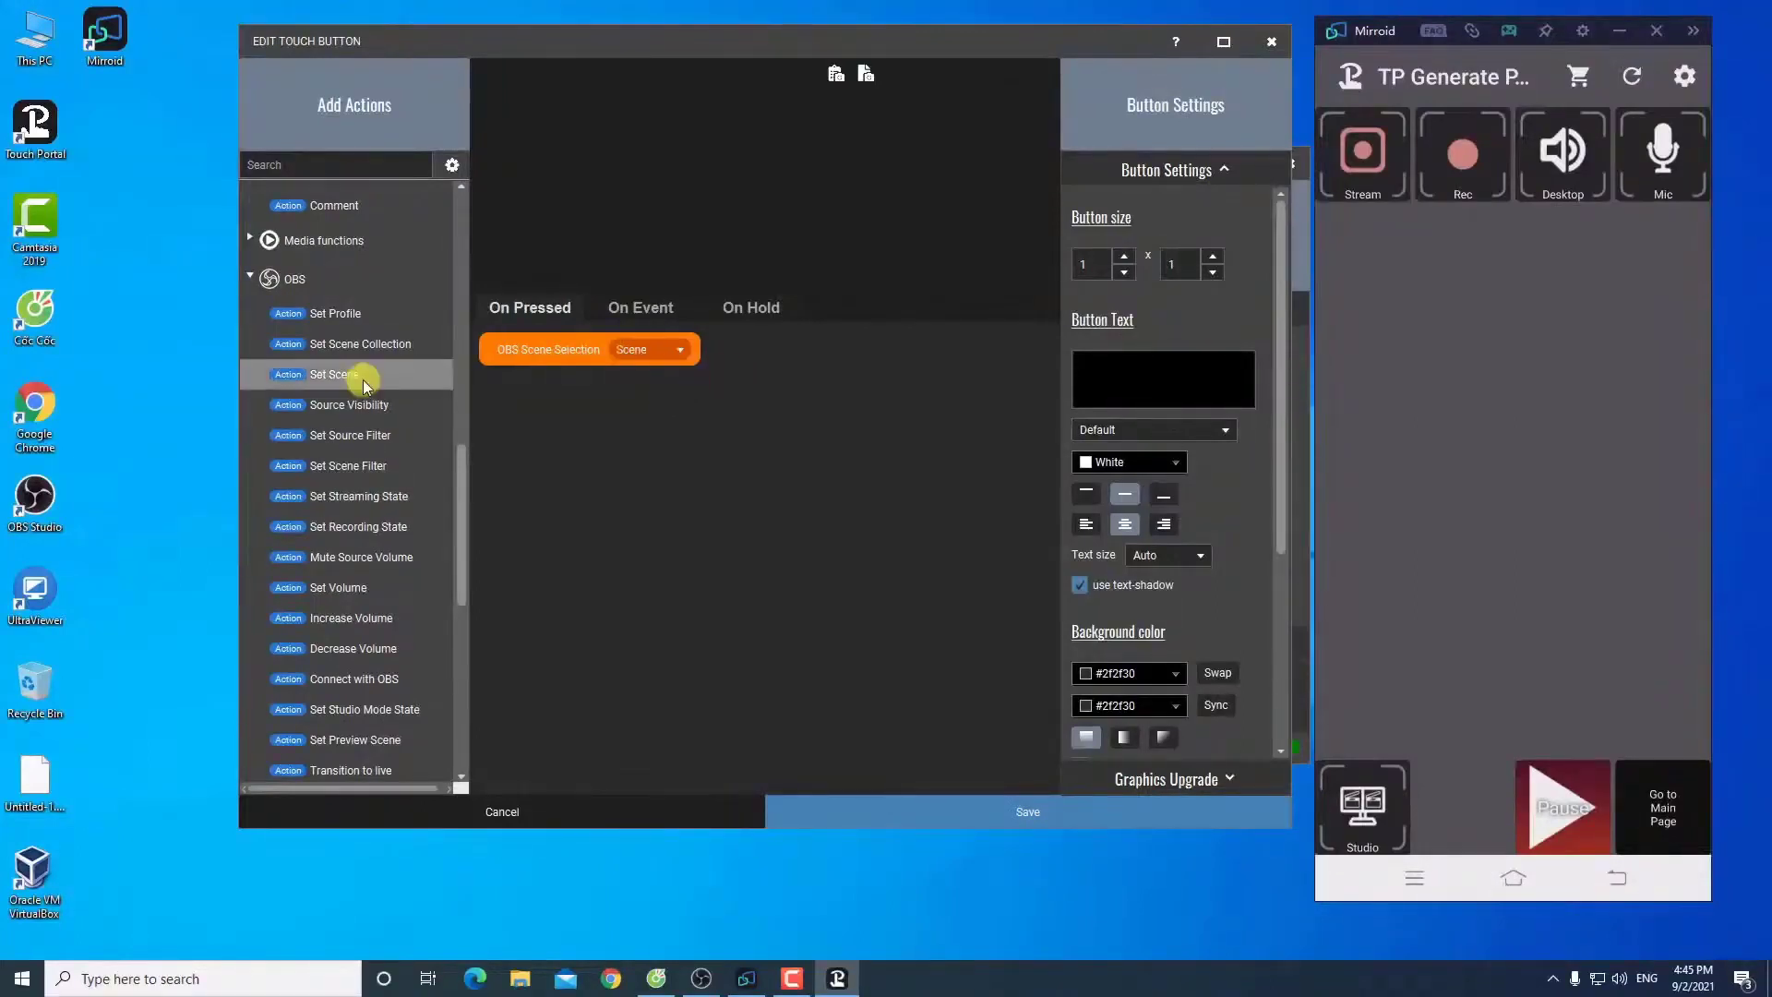
# Step: Add a second OBS Set Scene action for Scene 2 to the button's pressed actions, and check its event list
pyautogui.doubleClick(354, 379)
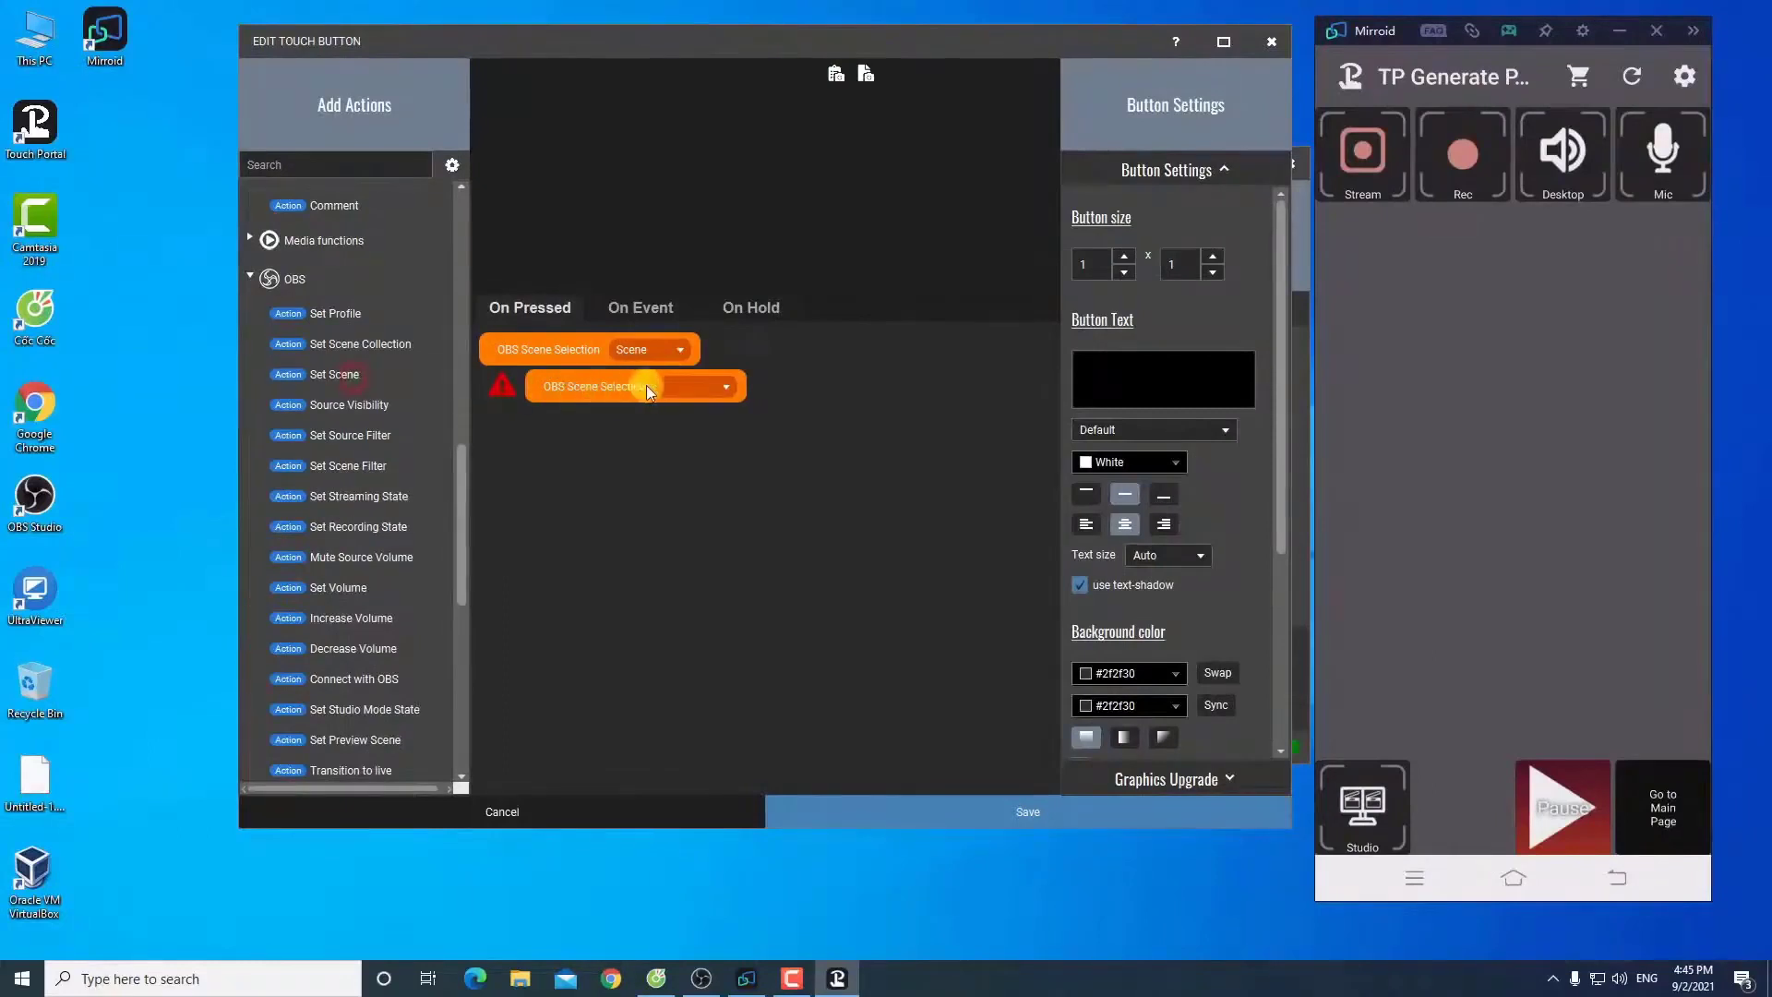
pyautogui.click(678, 386)
pyautogui.click(684, 429)
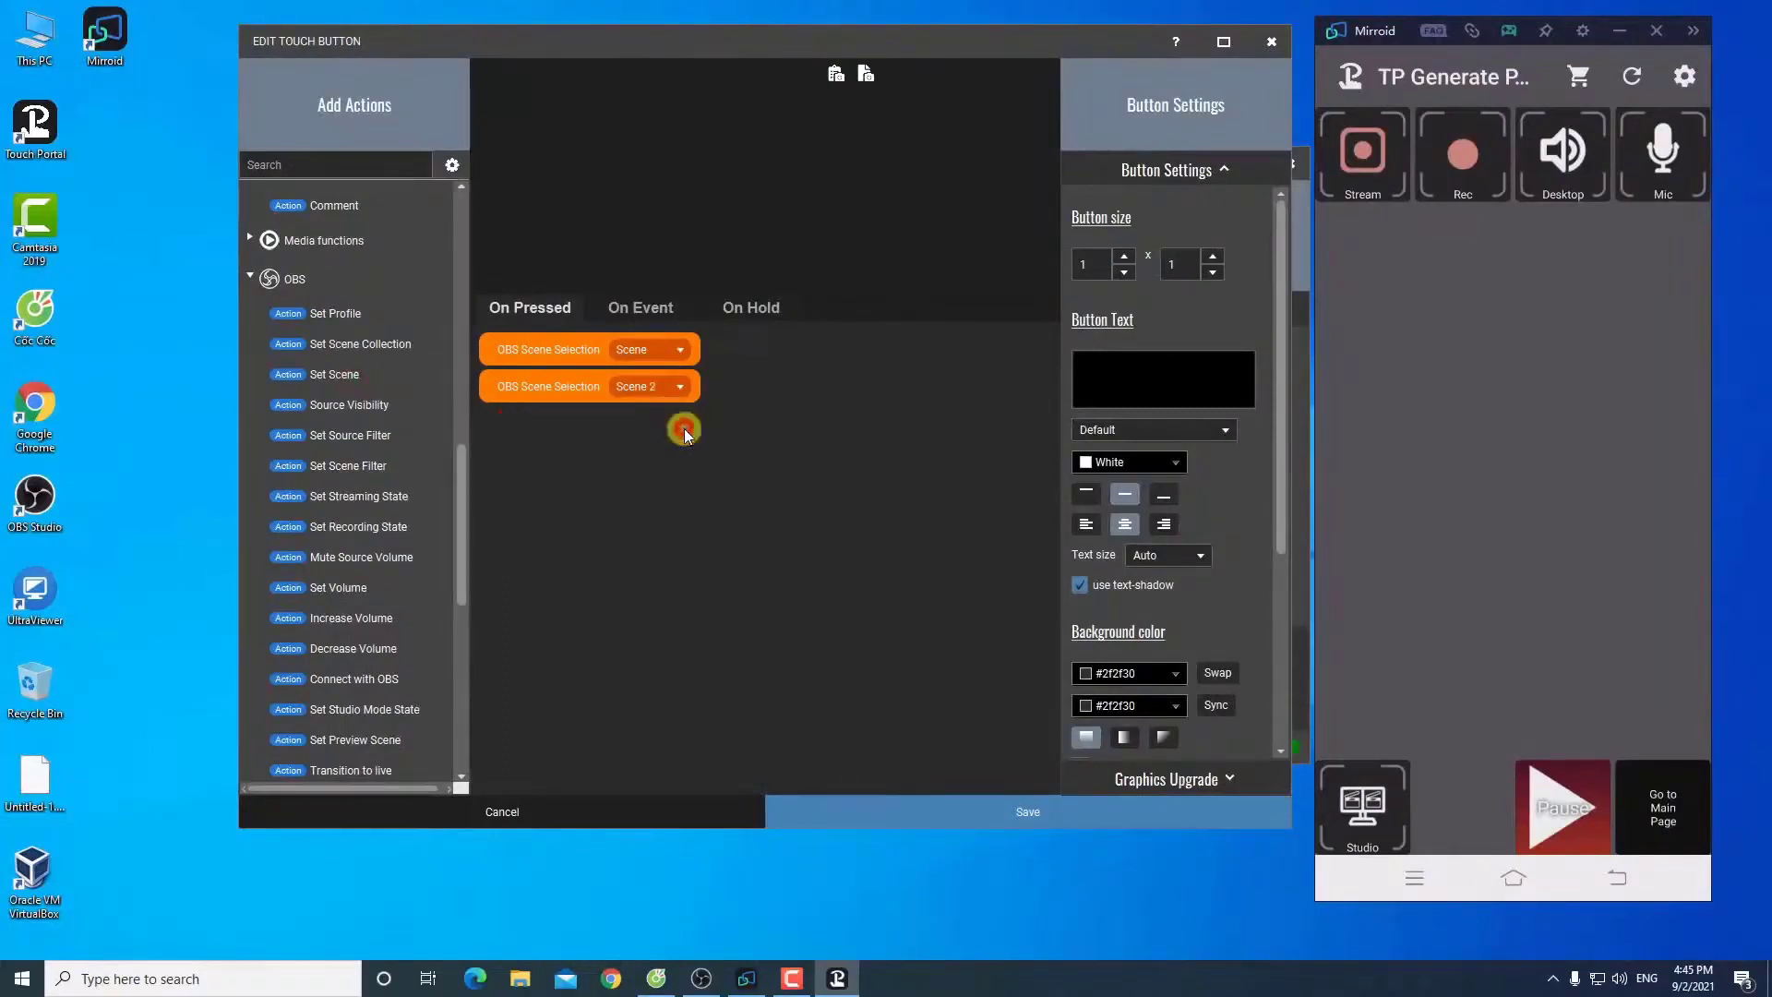
pyautogui.click(631, 310)
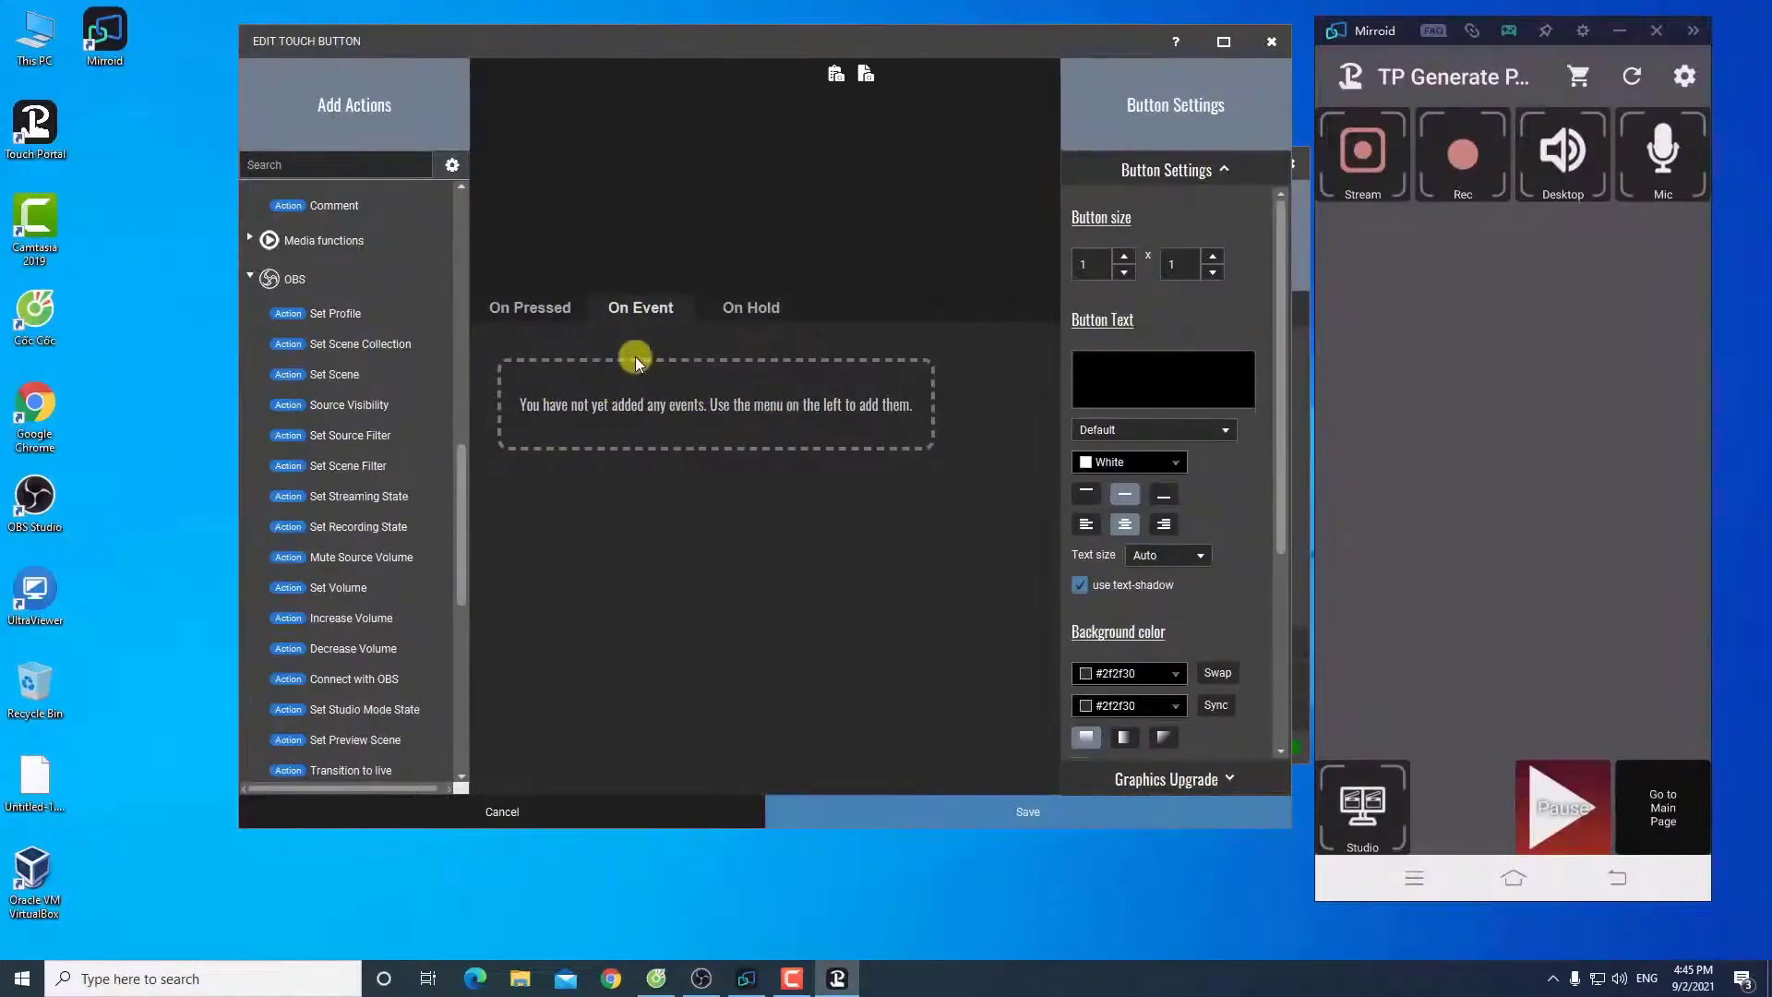
pyautogui.click(530, 310)
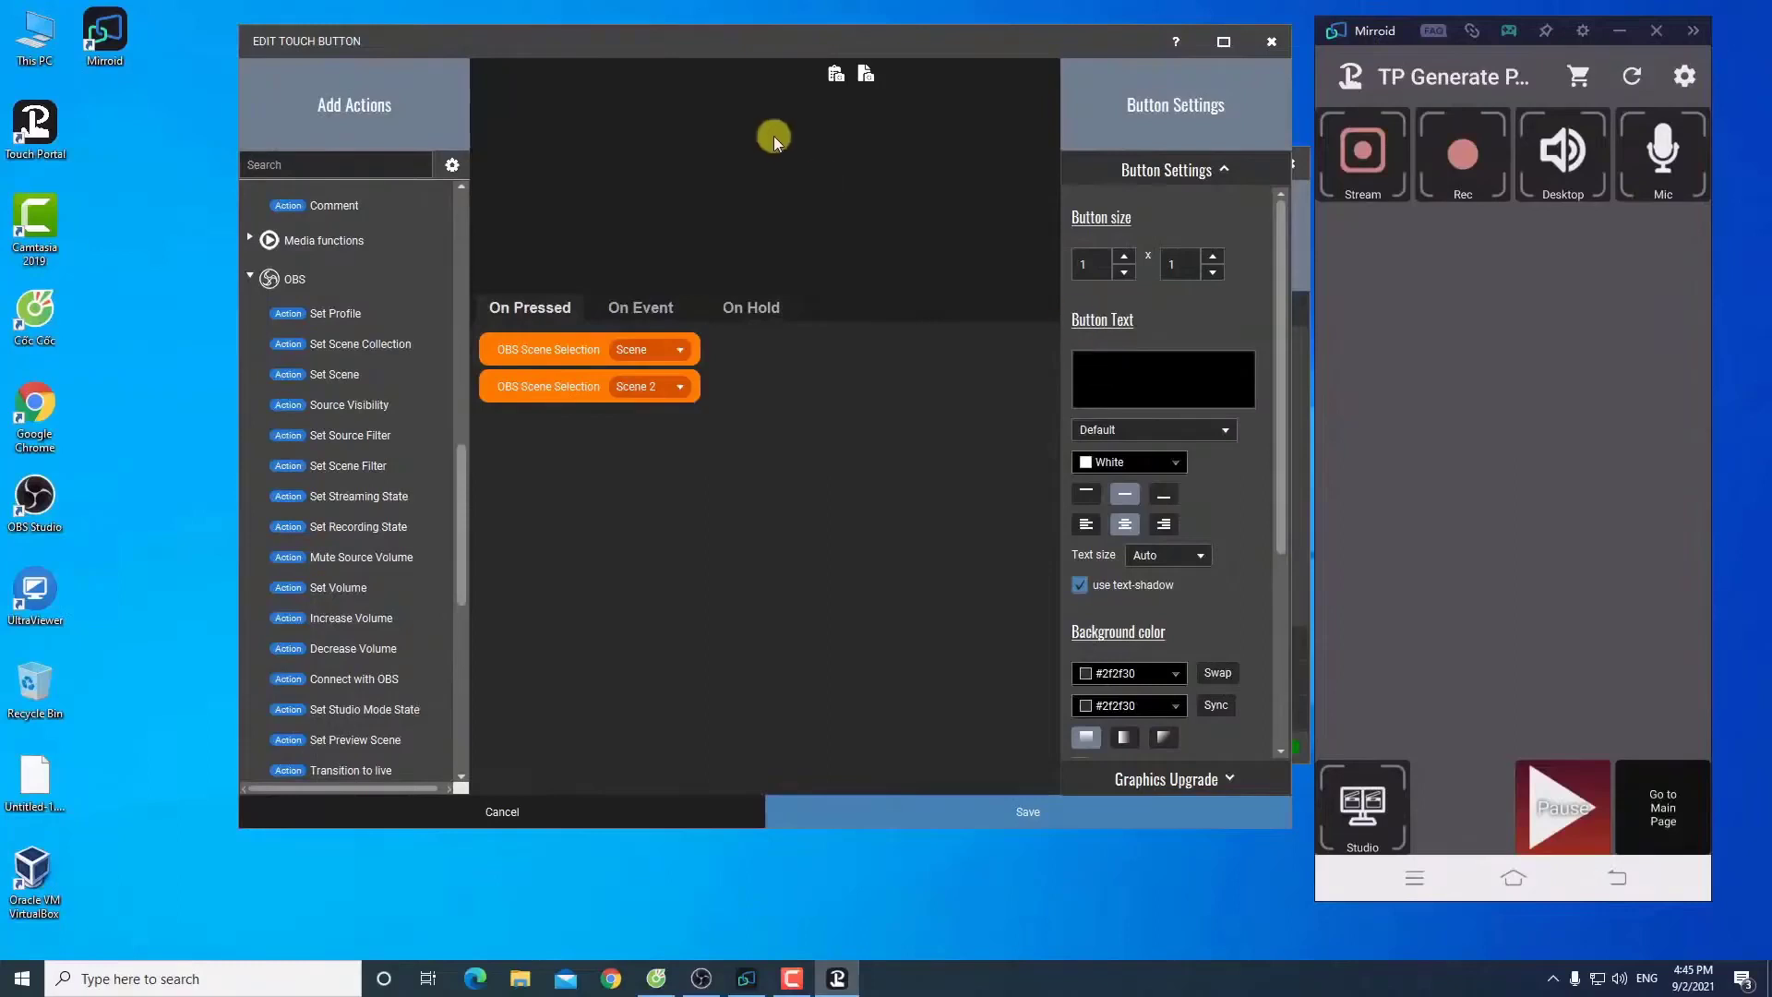
# Step: Label the button "Scene" and set its text size to 25
pyautogui.click(1118, 370)
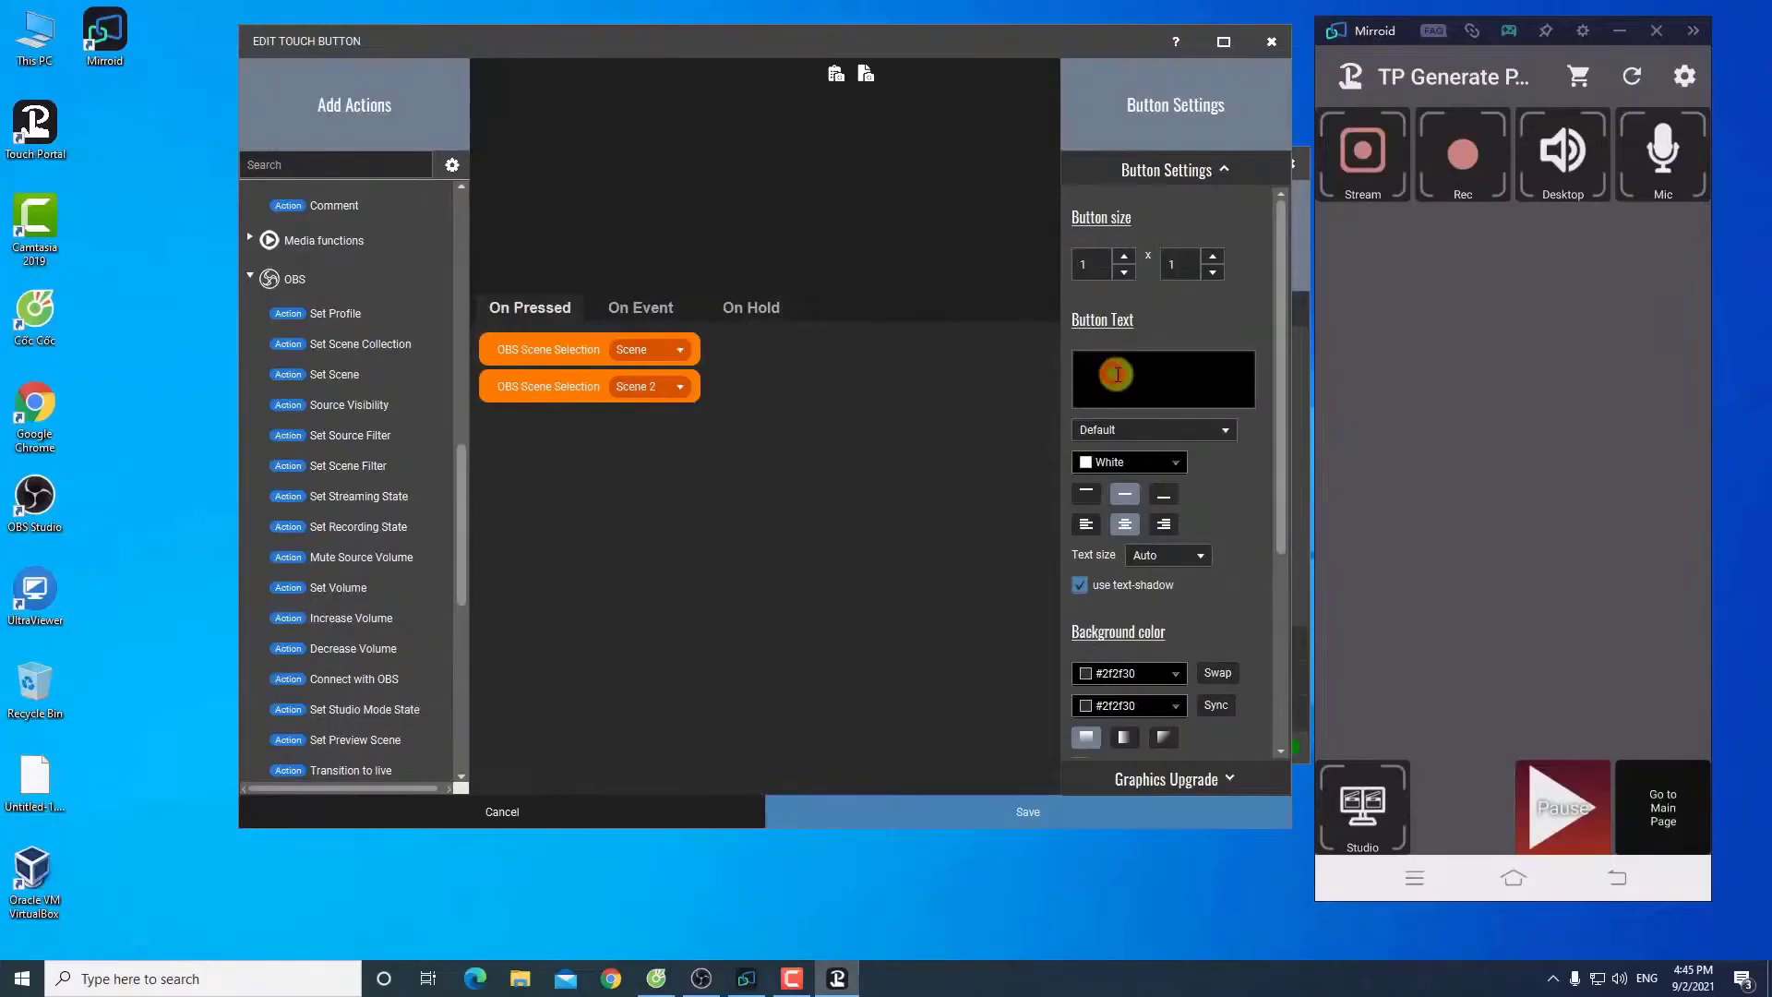
pyautogui.write('S')
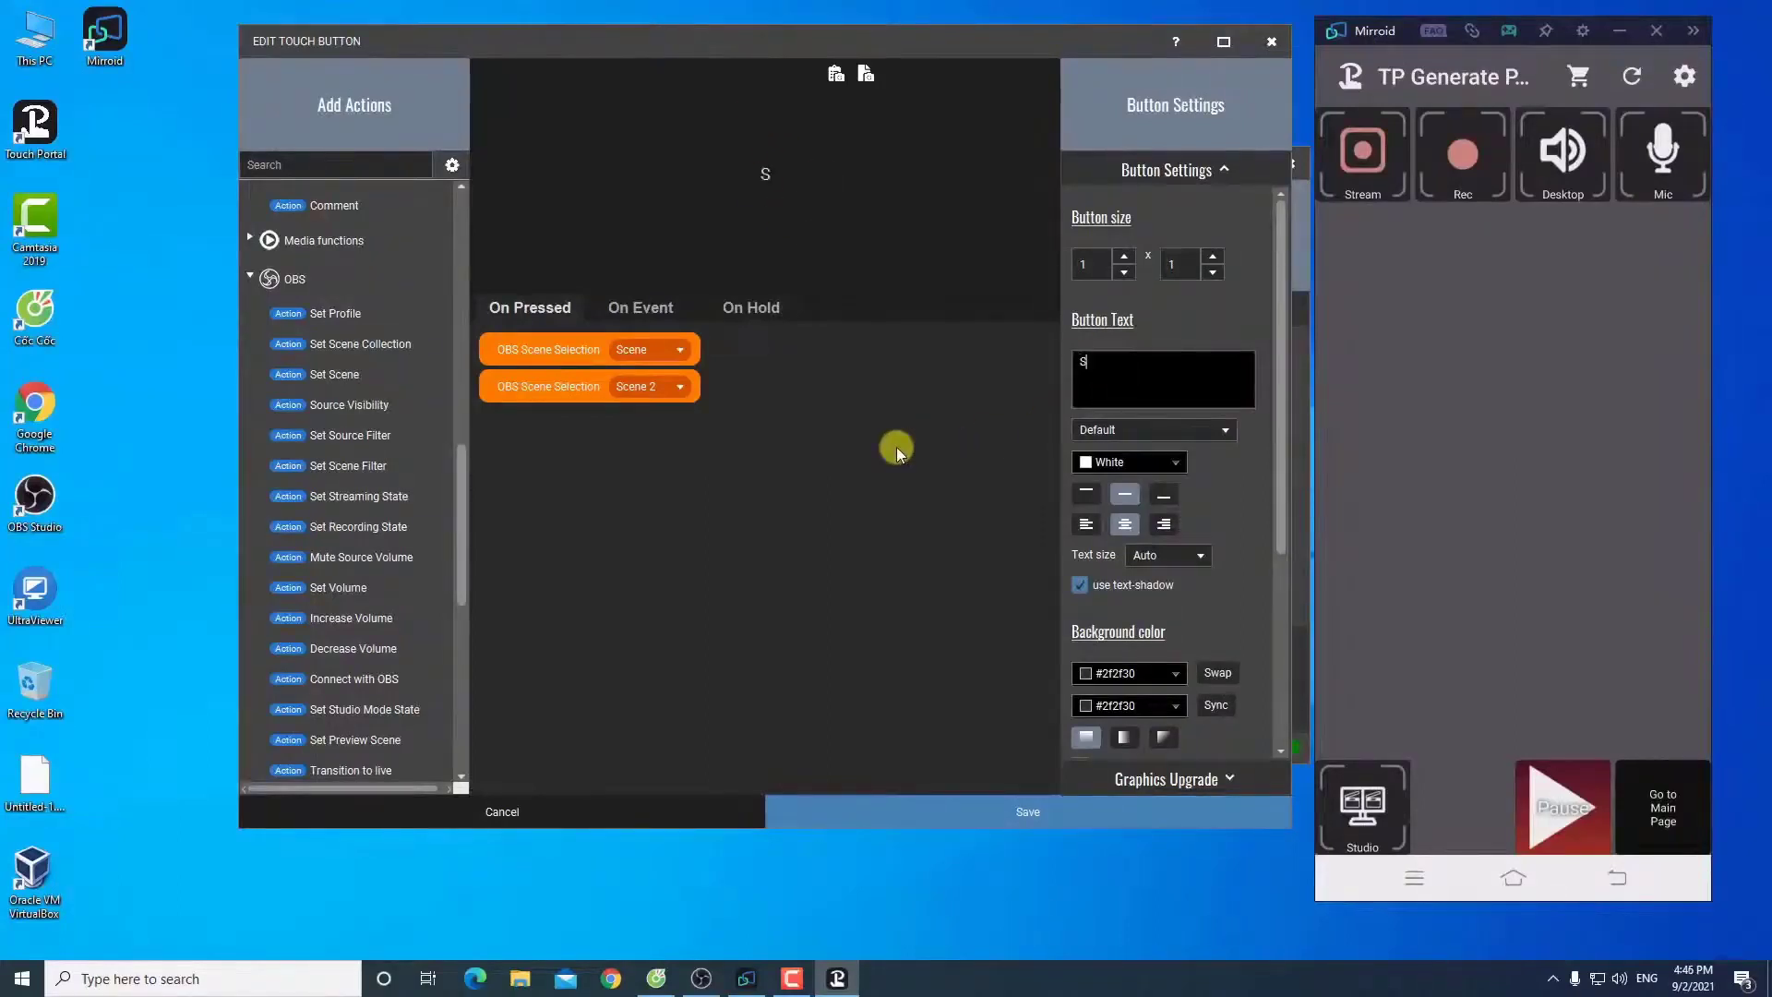
pyautogui.write('cene')
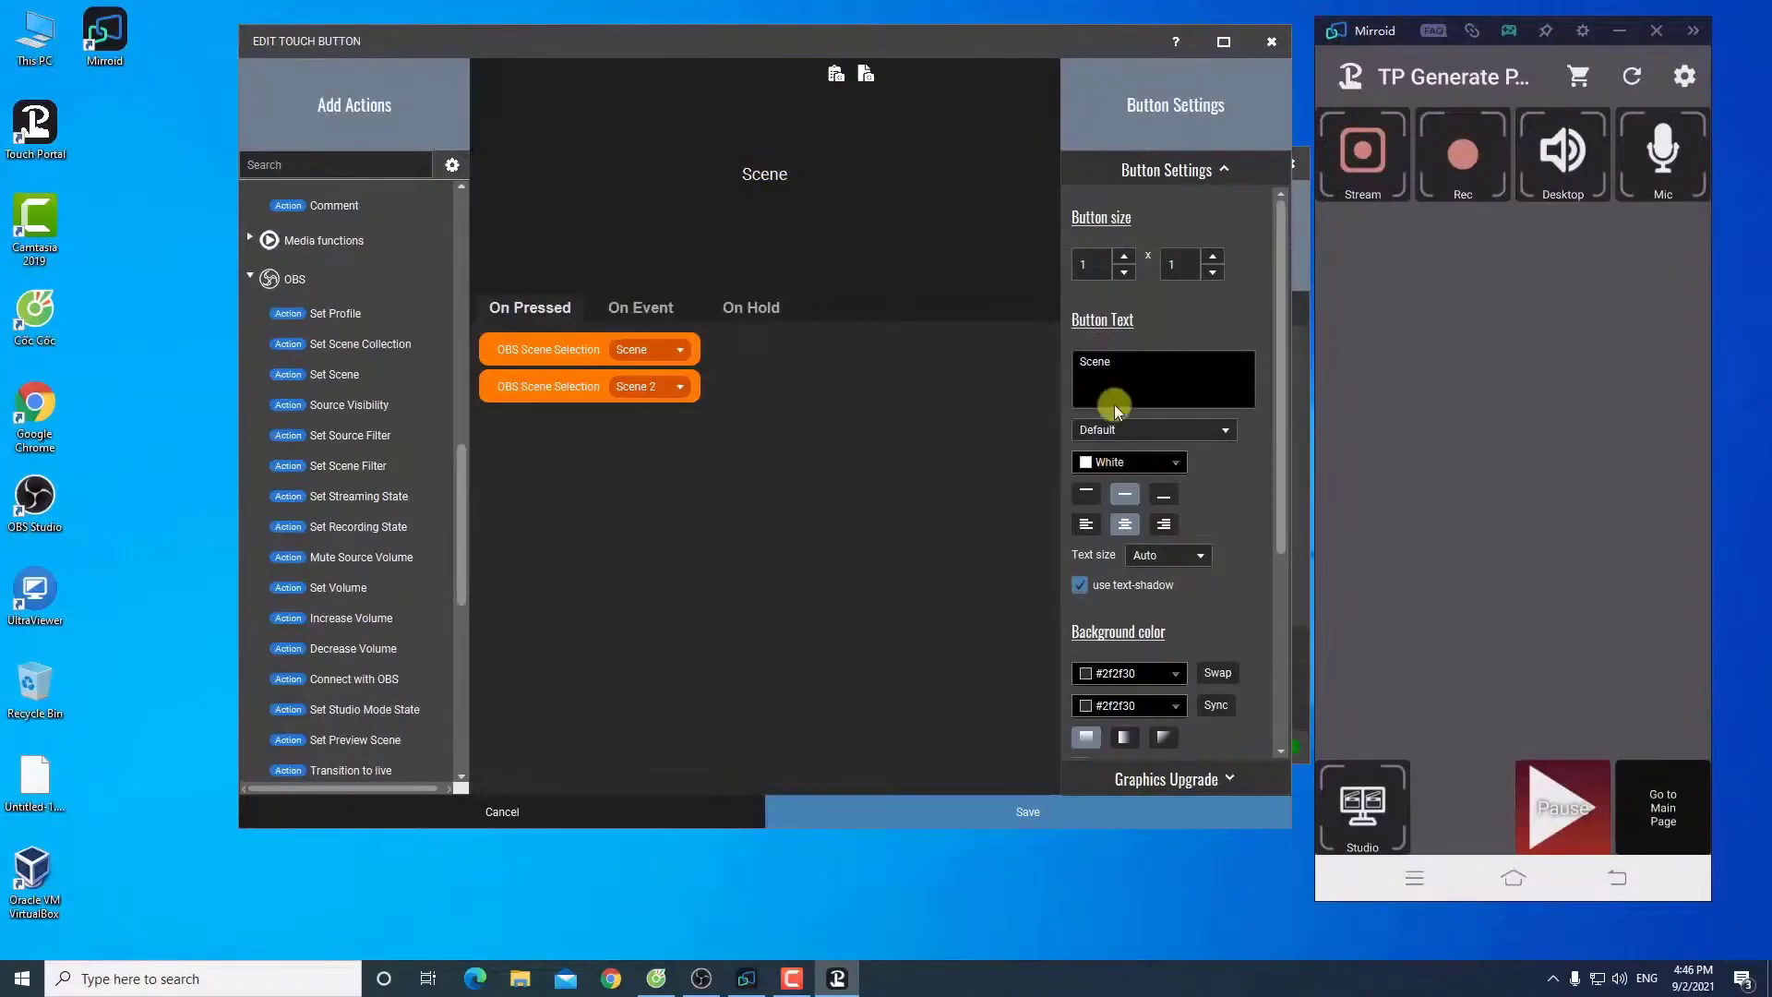
pyautogui.moveTo(1285, 430); pyautogui.dragTo(1296, 559)
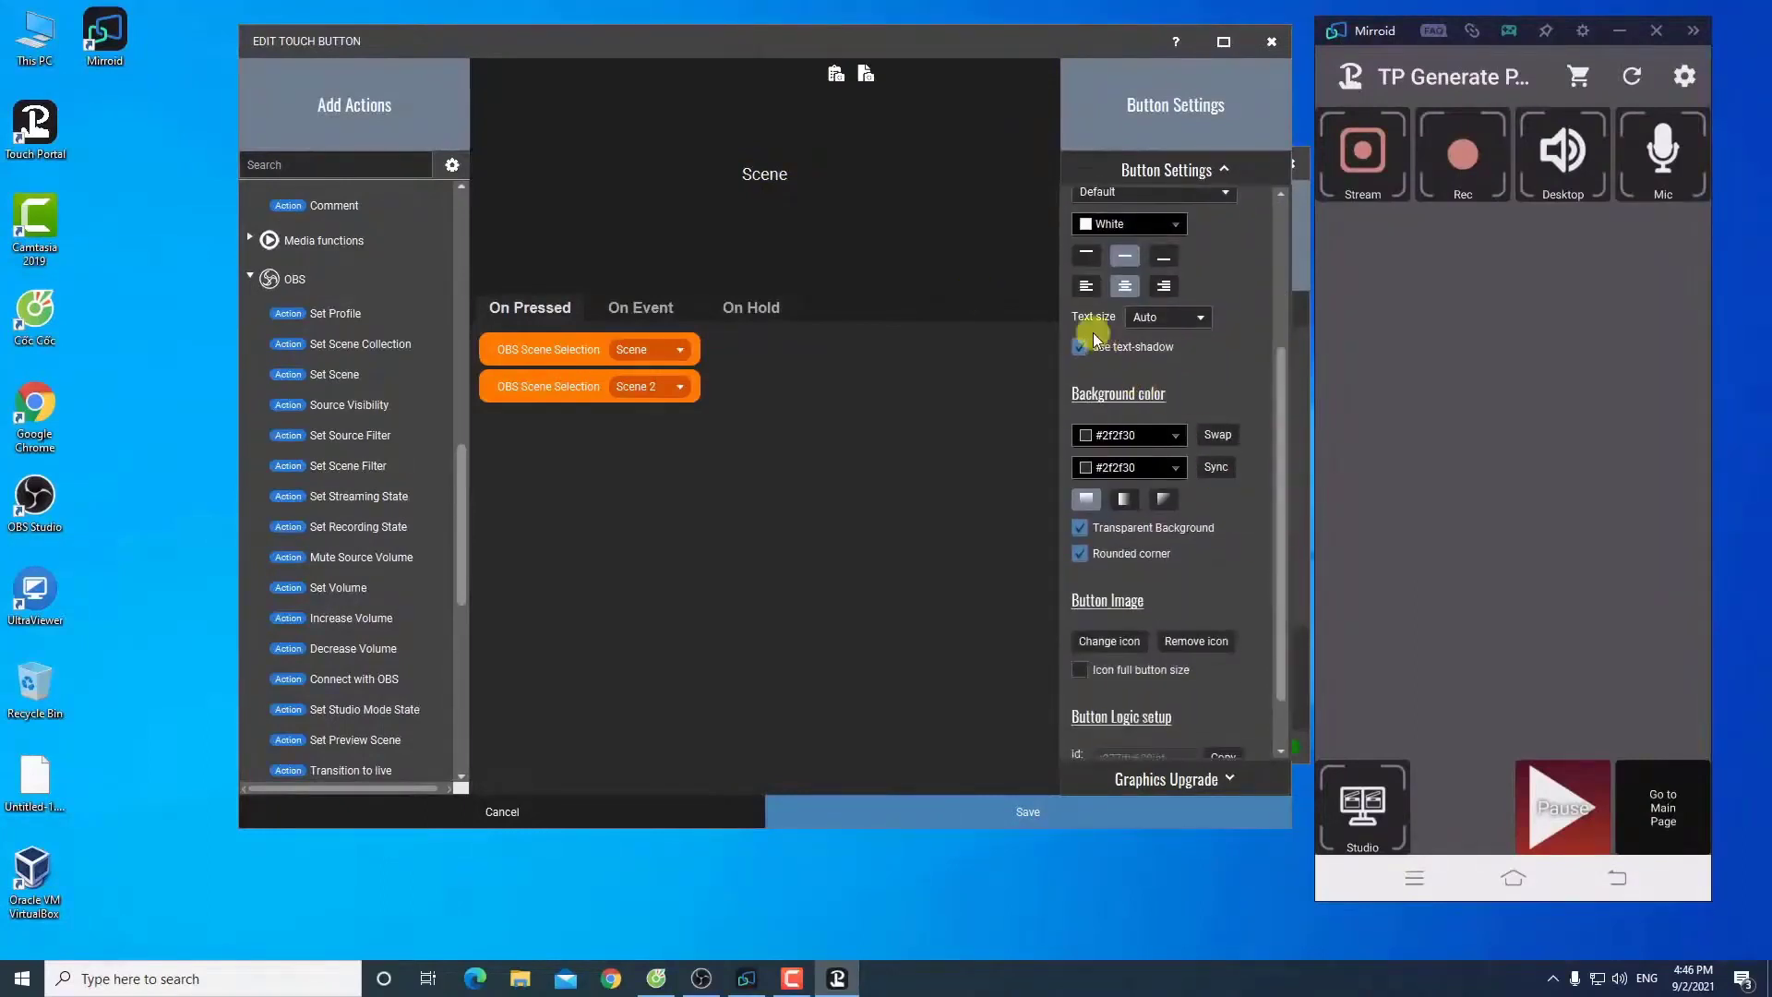
pyautogui.click(1166, 318)
pyautogui.moveTo(1204, 345); pyautogui.dragTo(1210, 378)
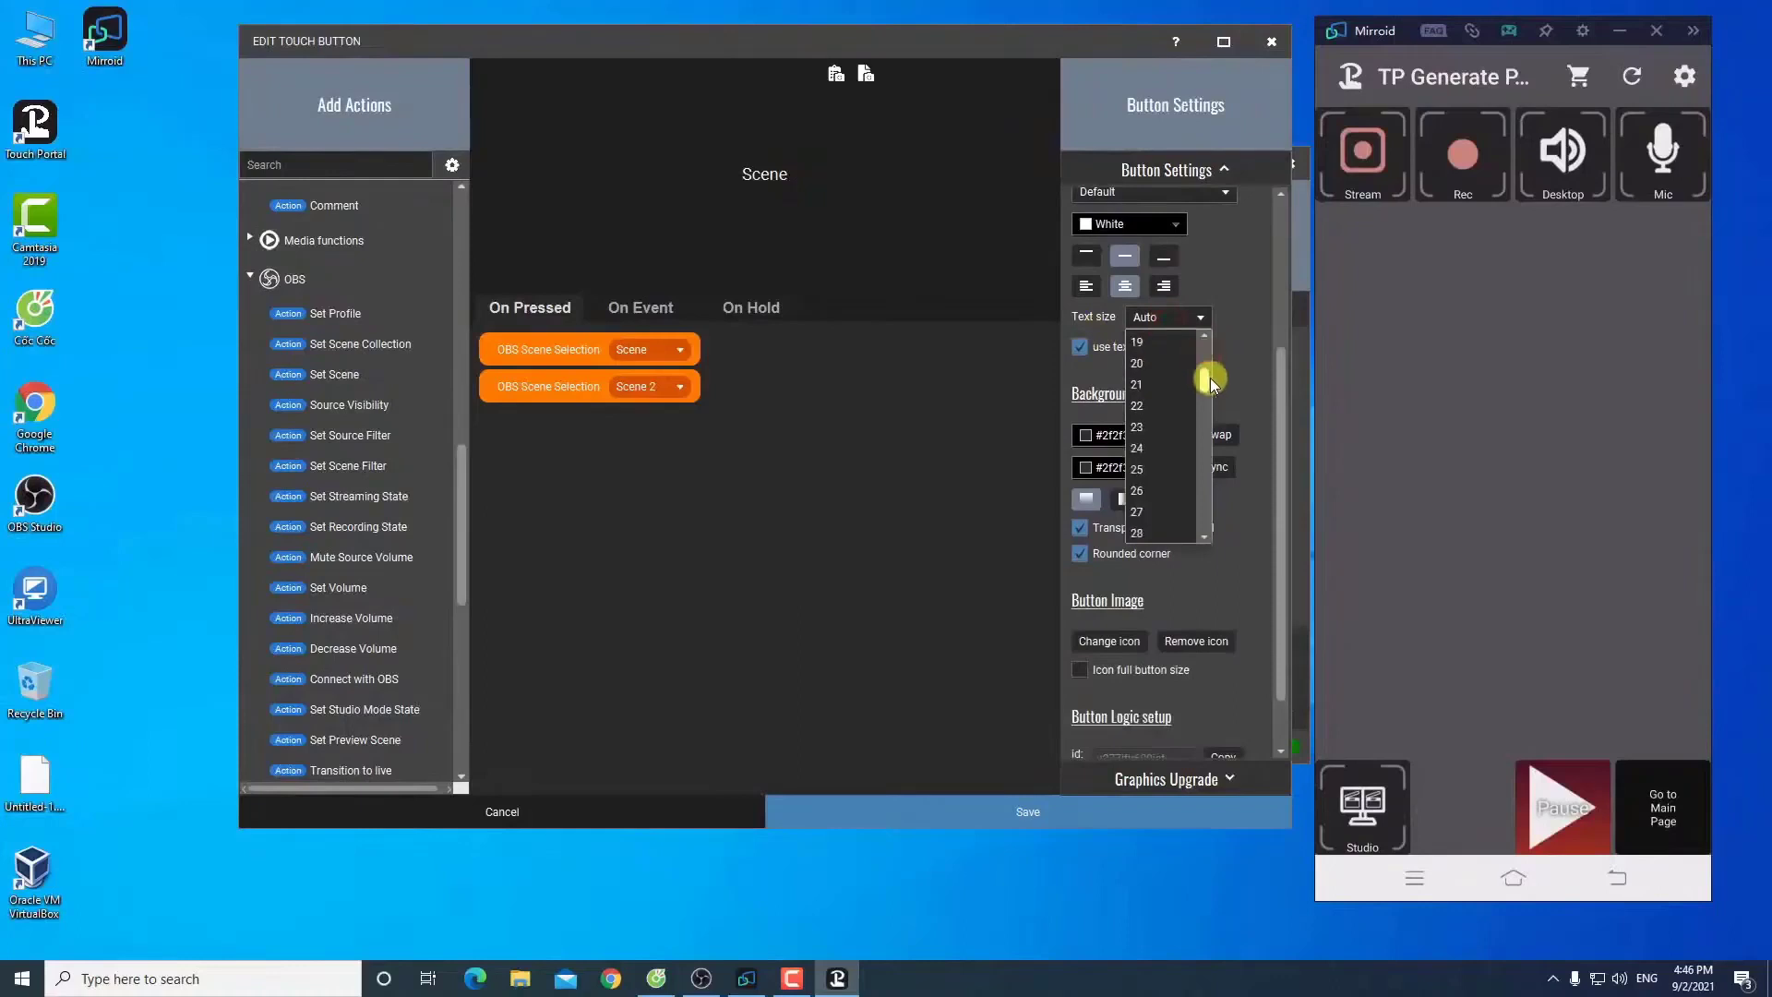
pyautogui.click(1137, 469)
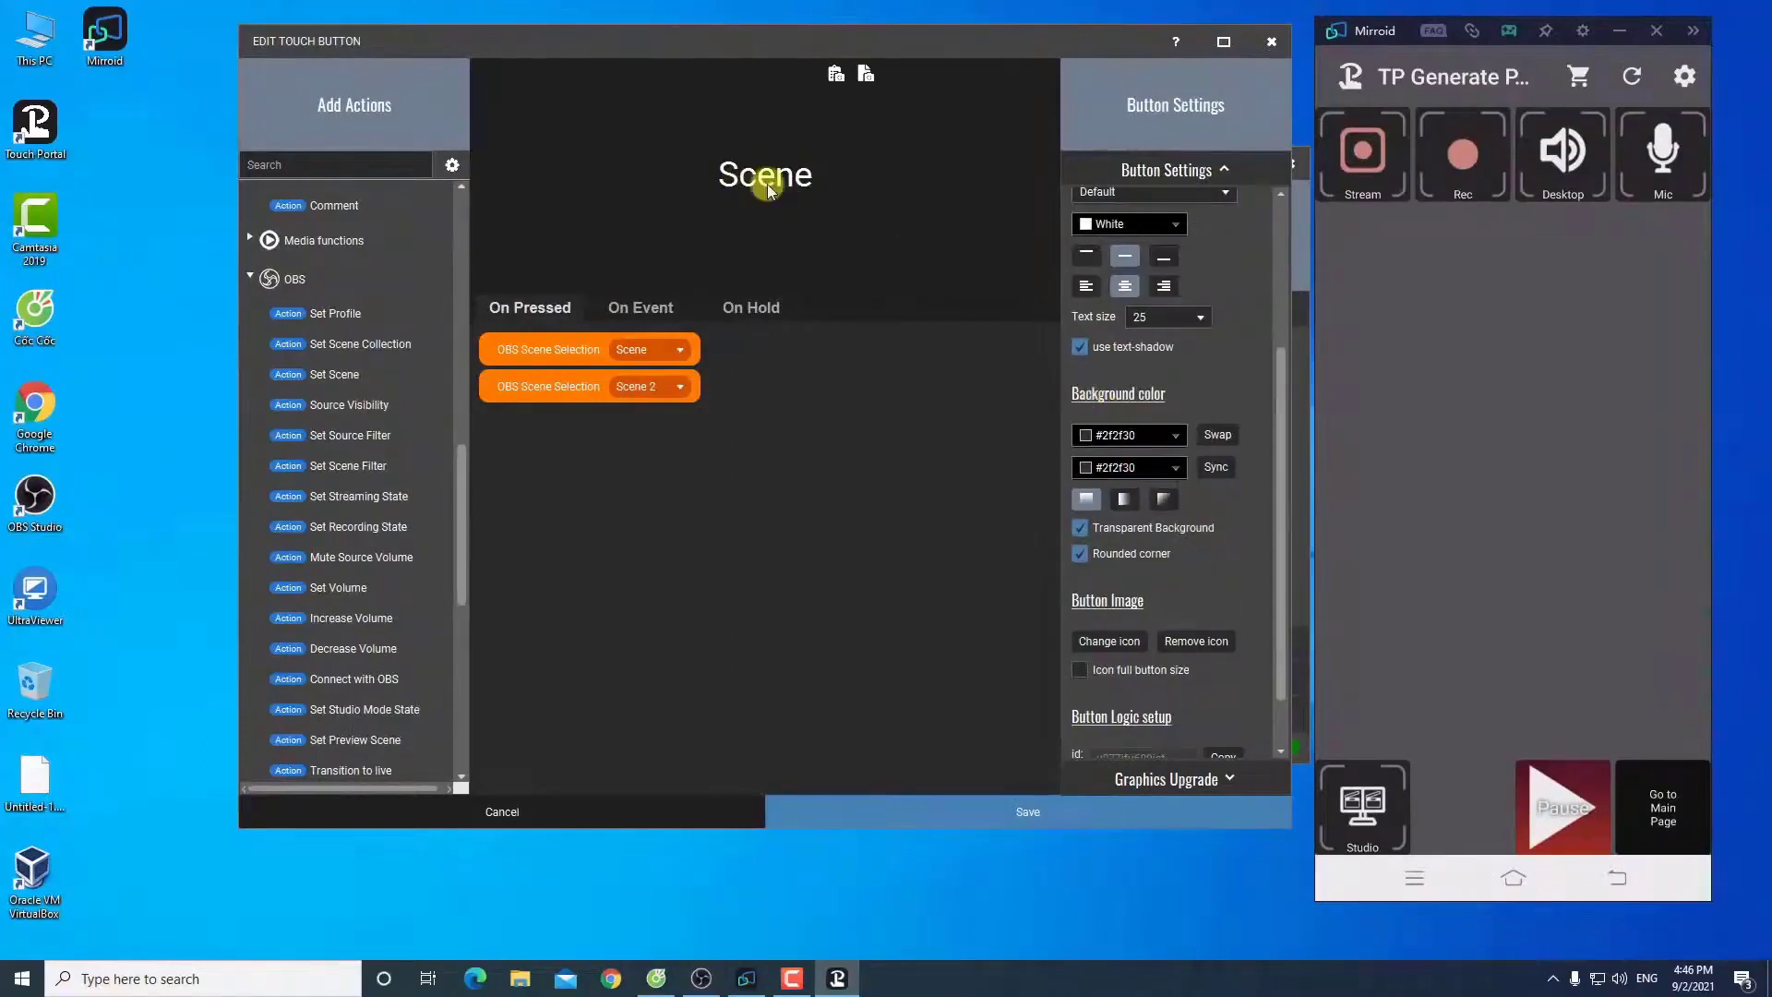
# Step: Turn off the button's transparent background and set its first background color to dark red #990000
pyautogui.click(1081, 528)
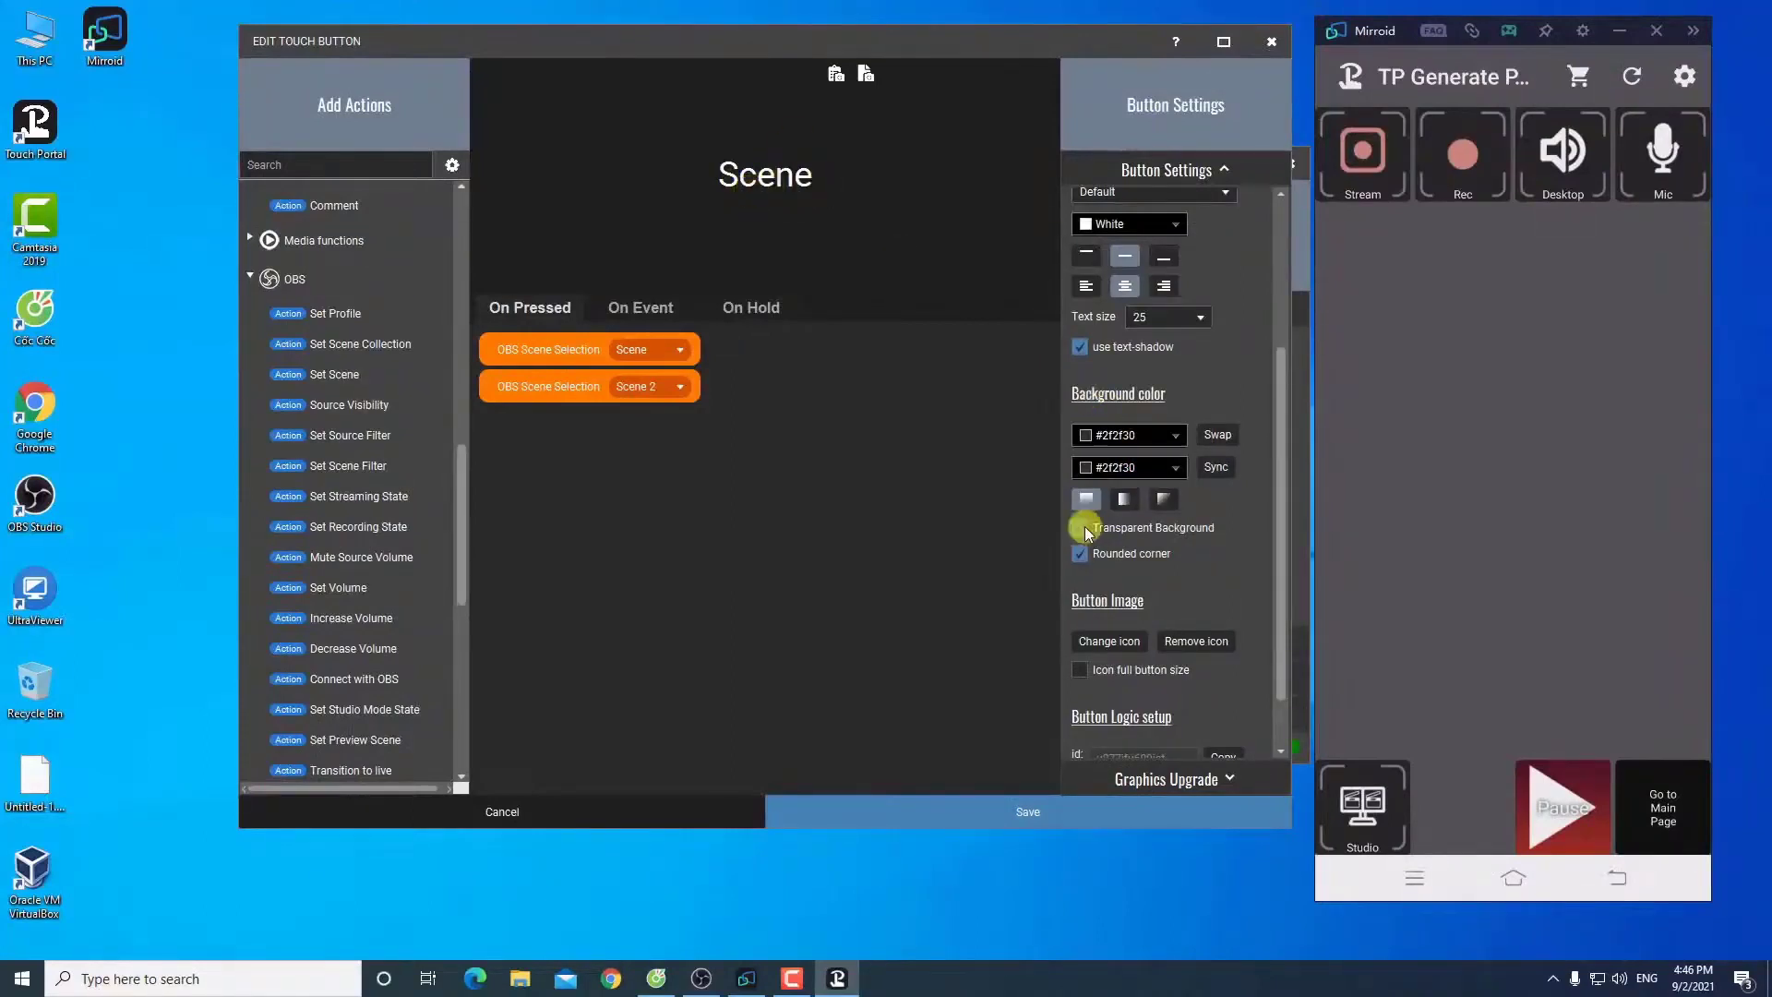
pyautogui.click(1079, 529)
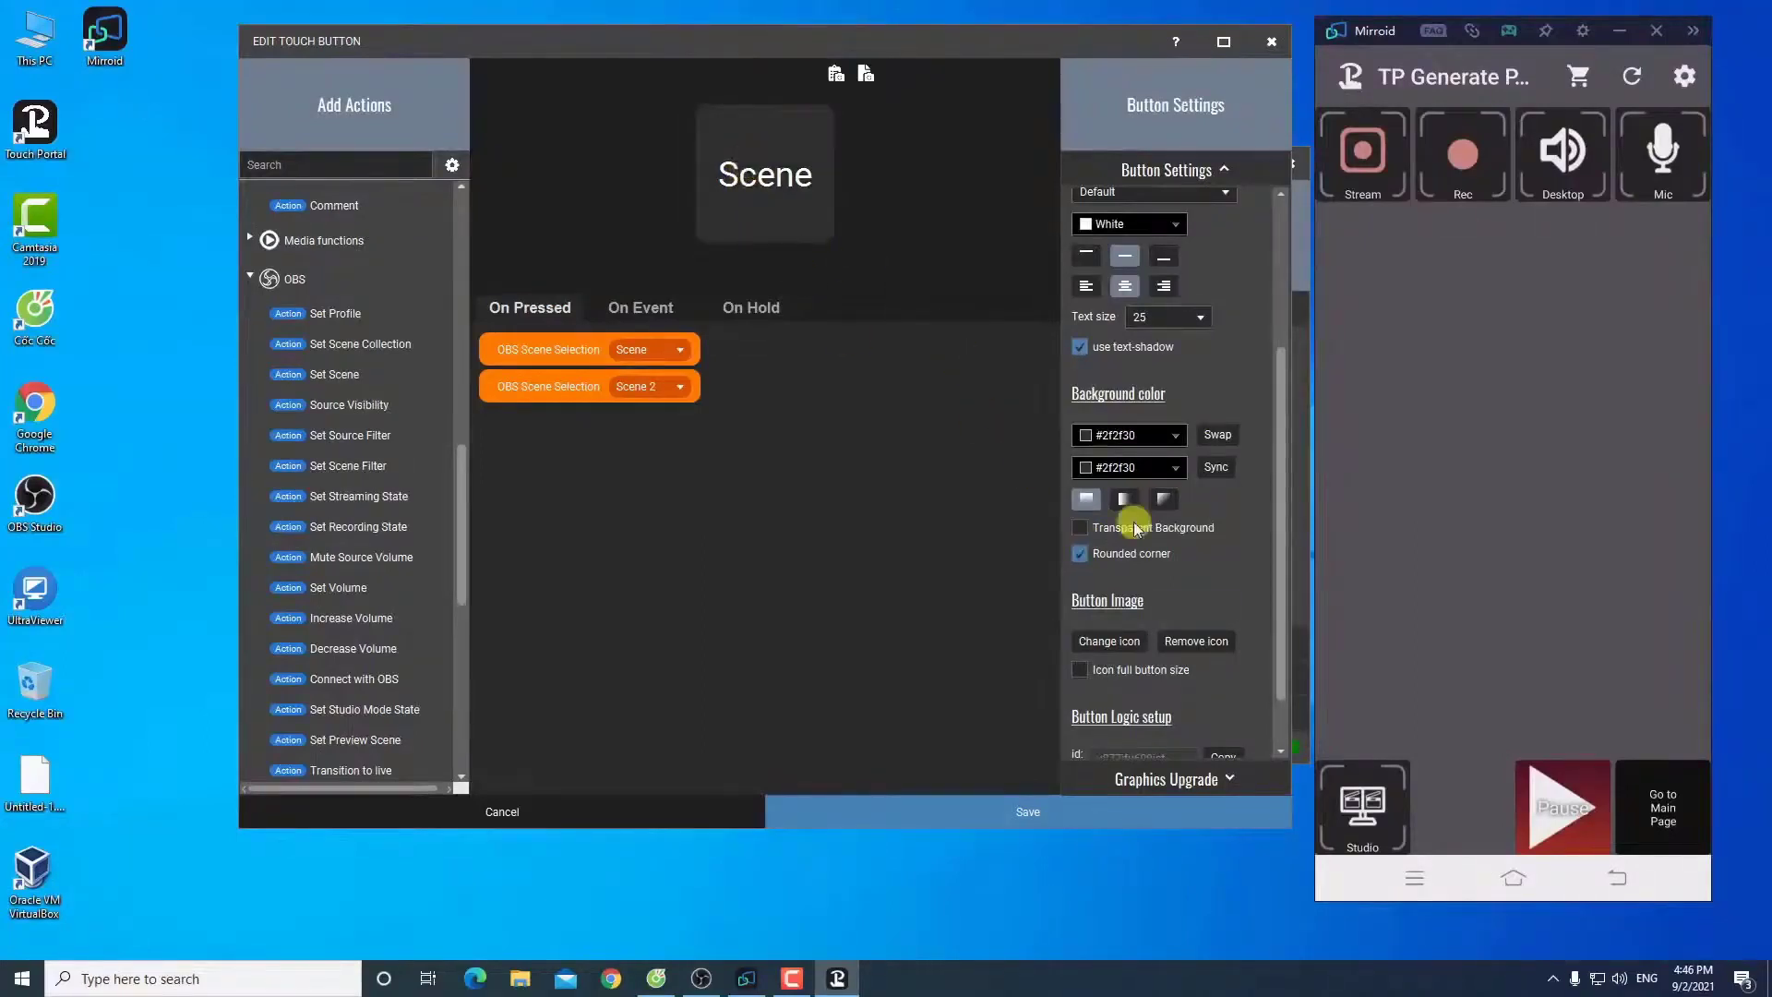
pyautogui.click(1148, 435)
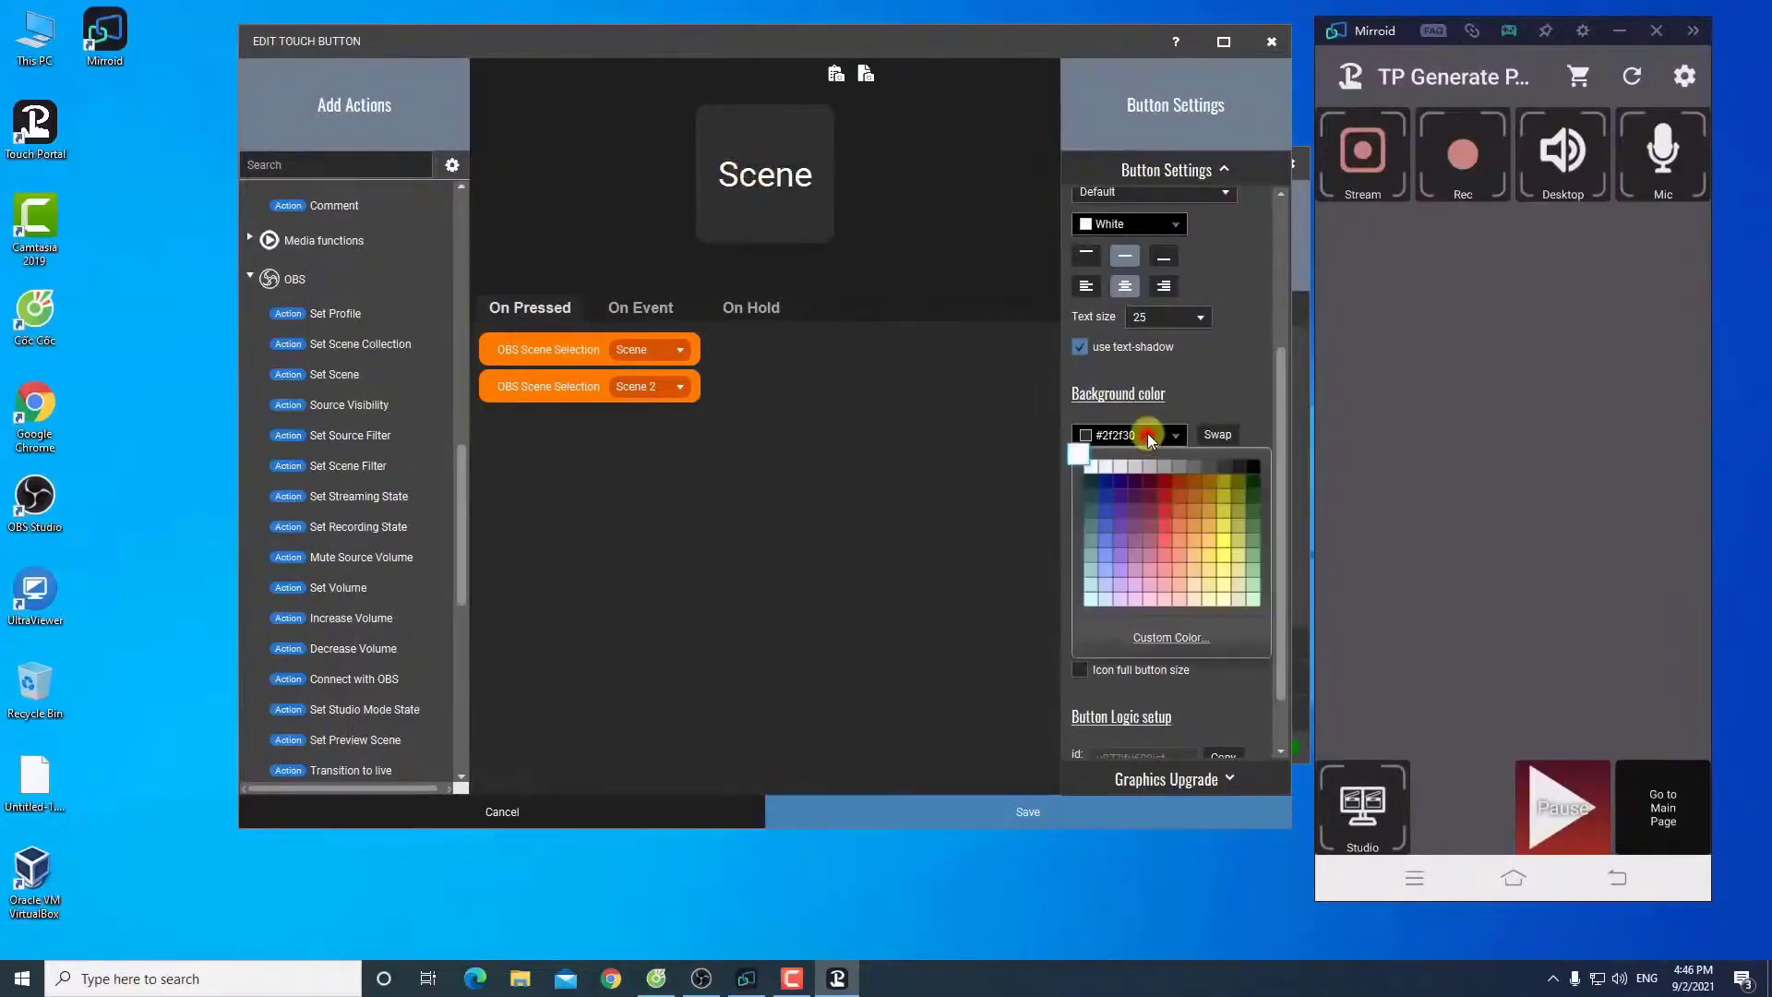
pyautogui.click(1165, 478)
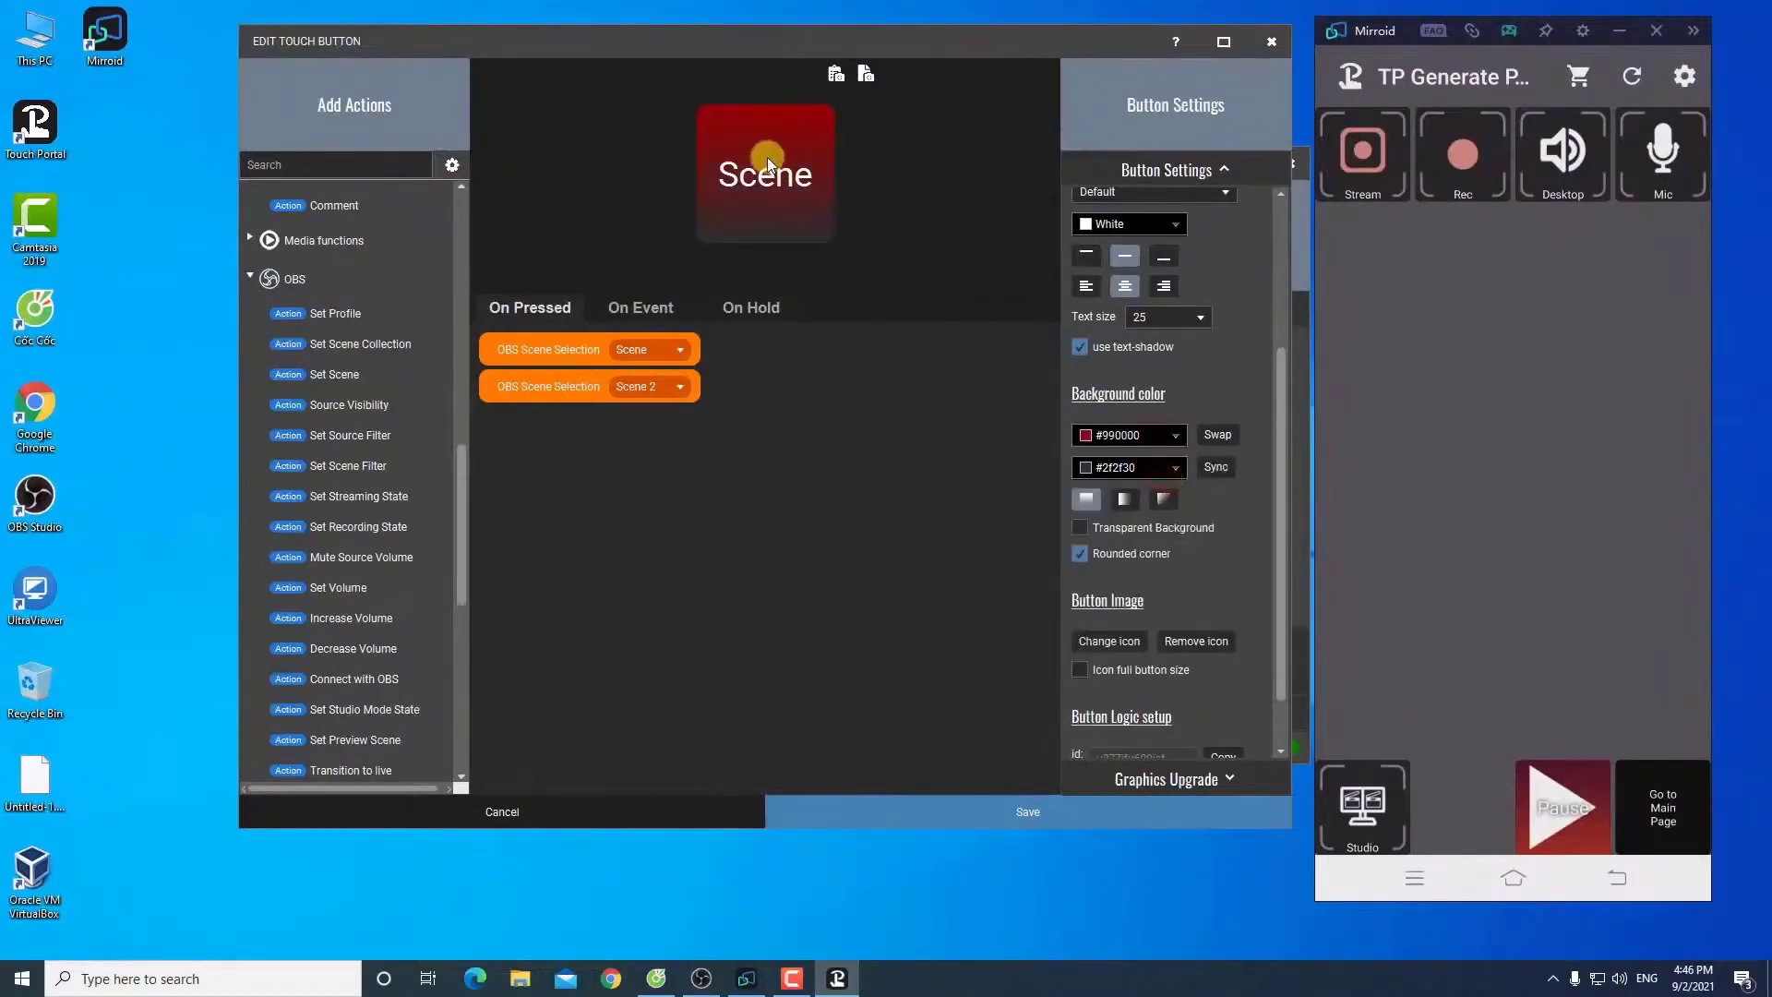
# Step: Set the button's second background color to dark red #4d001a and add the clapperboard icon from the Flat White Icon pack
pyautogui.click(1133, 468)
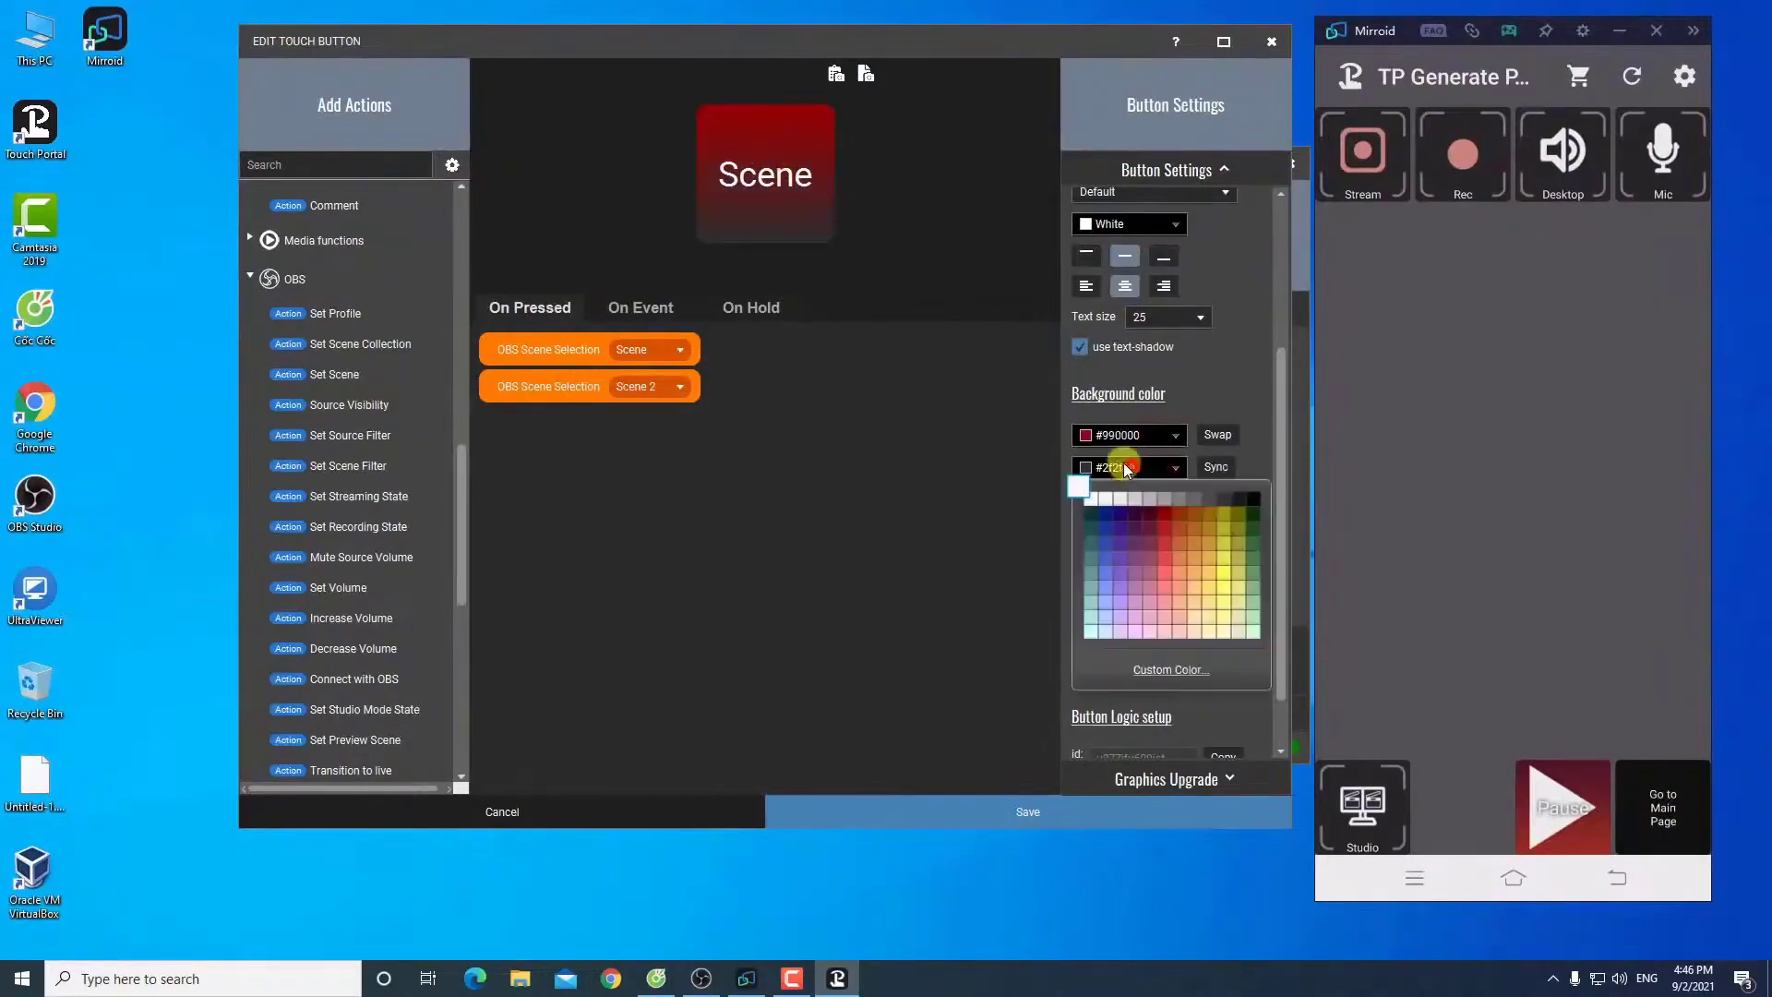
pyautogui.click(1148, 515)
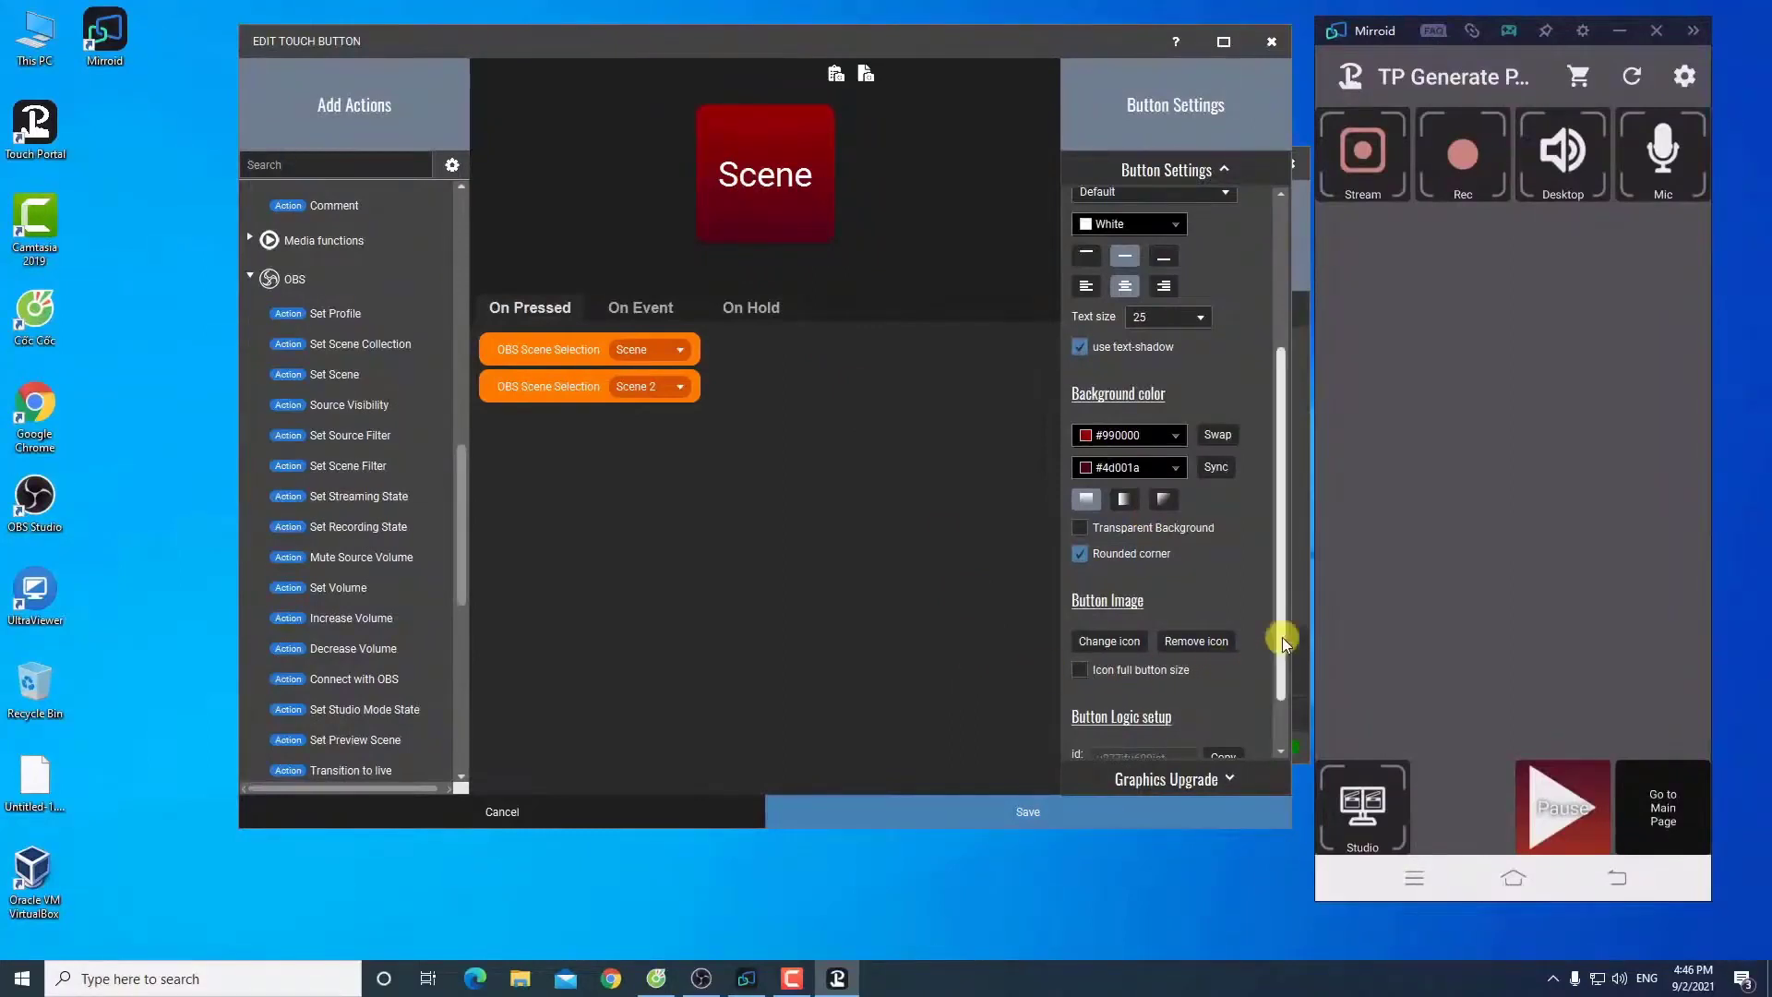
pyautogui.moveTo(1282, 637); pyautogui.dragTo(1288, 684)
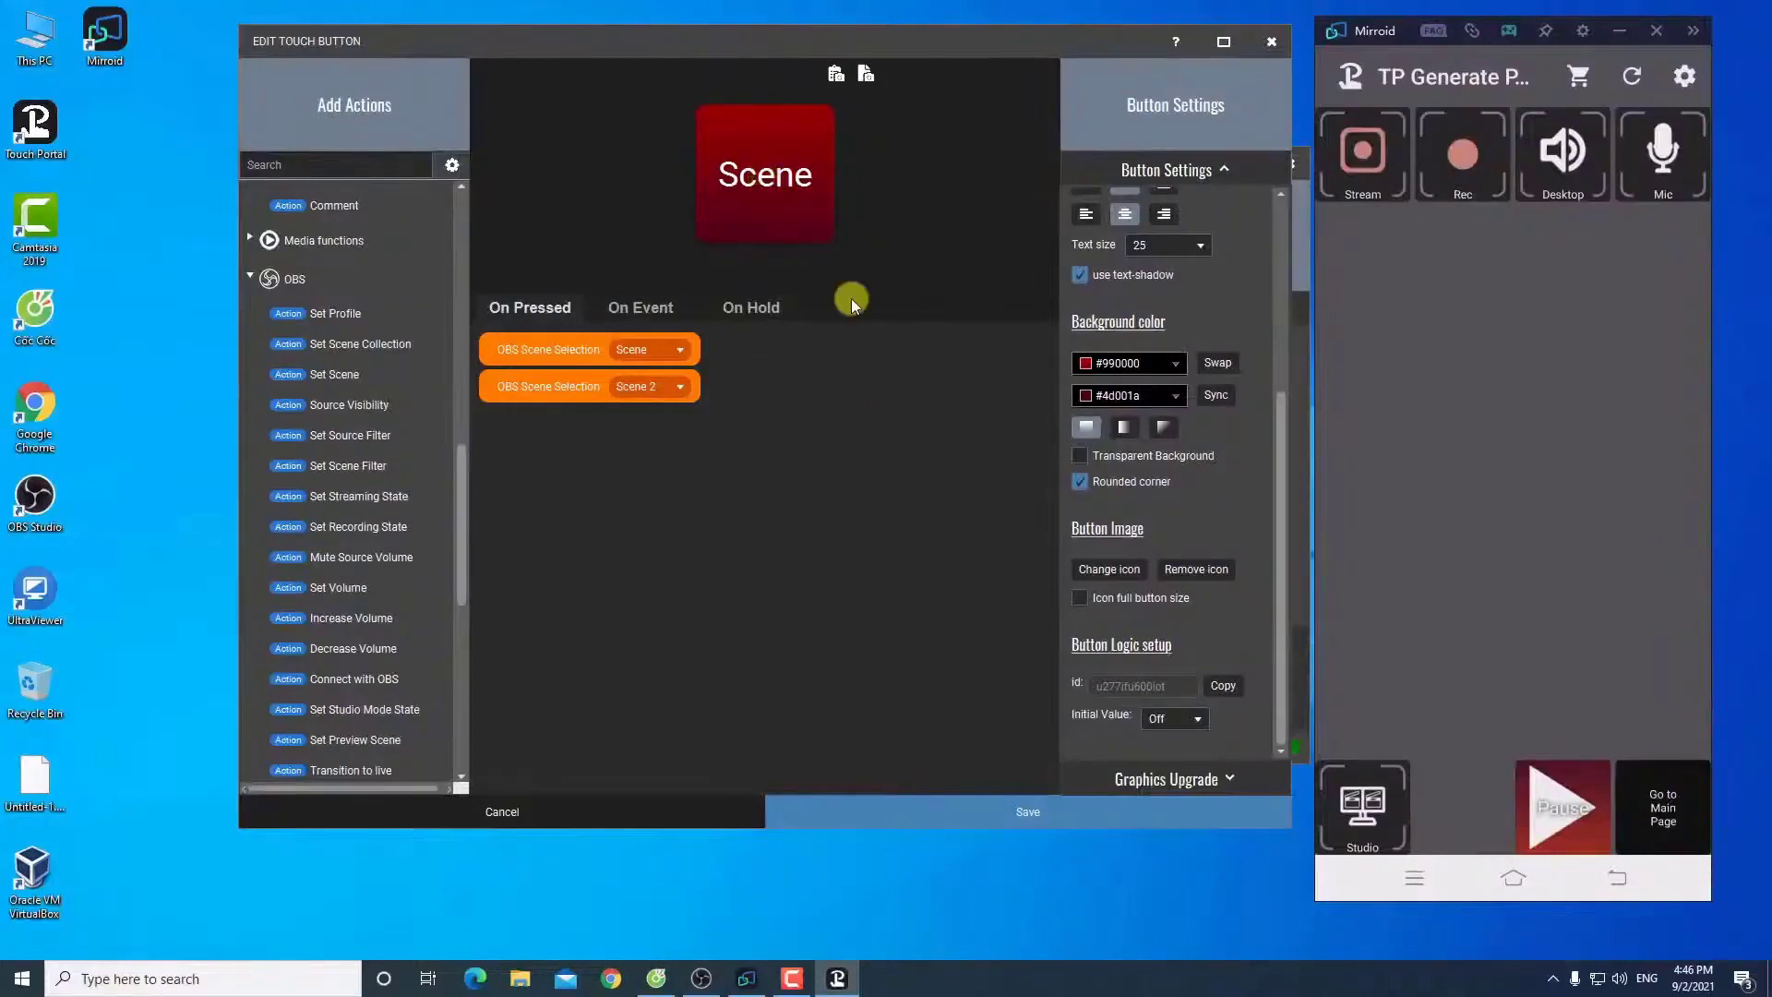
pyautogui.click(1109, 570)
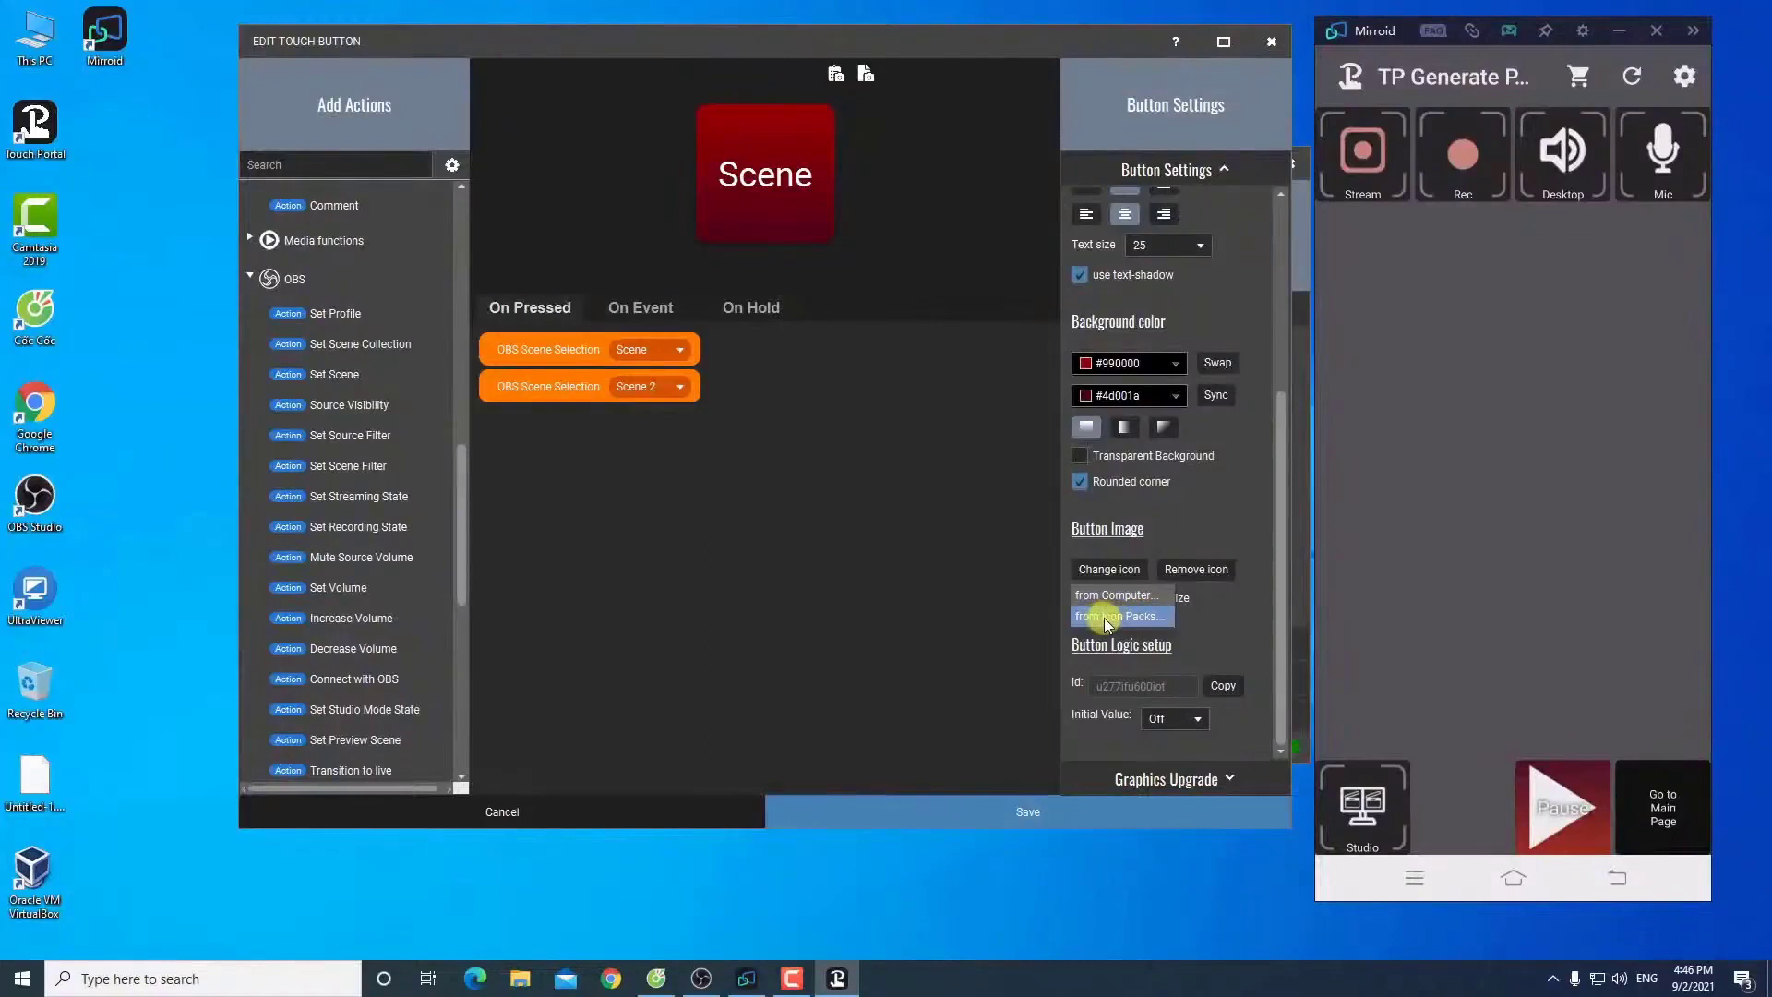
pyautogui.click(1150, 616)
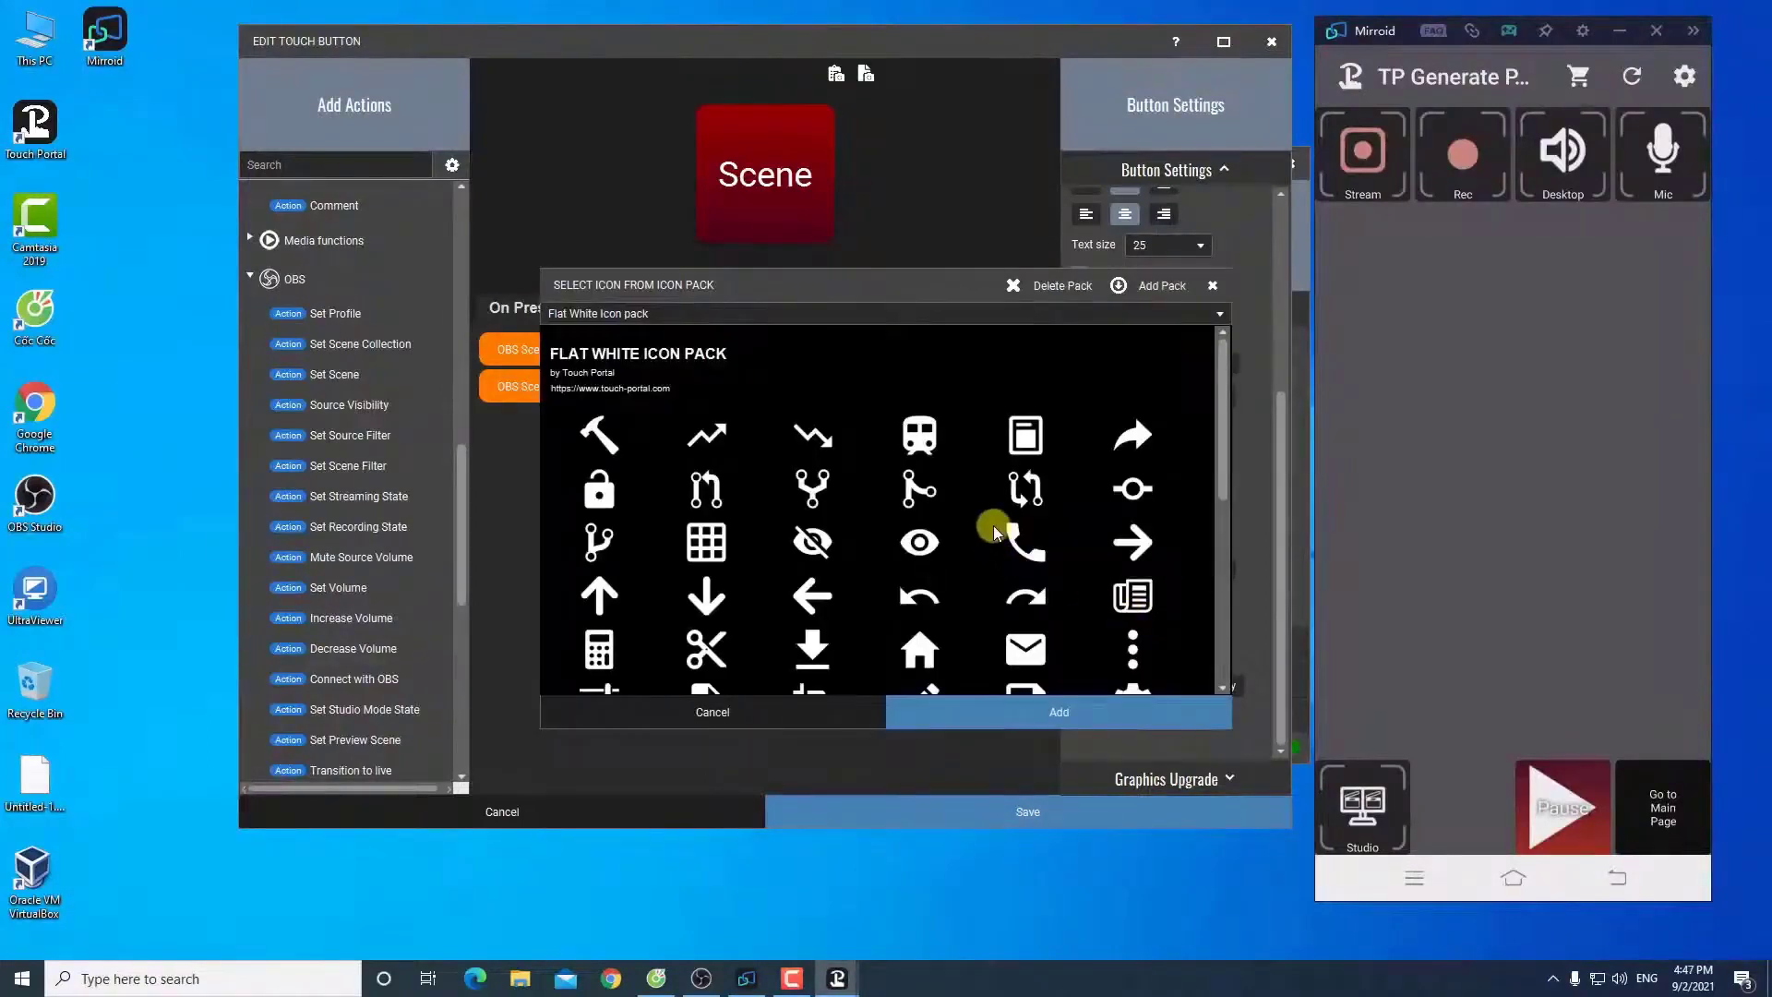
pyautogui.moveTo(1218, 424); pyautogui.dragTo(1088, 619)
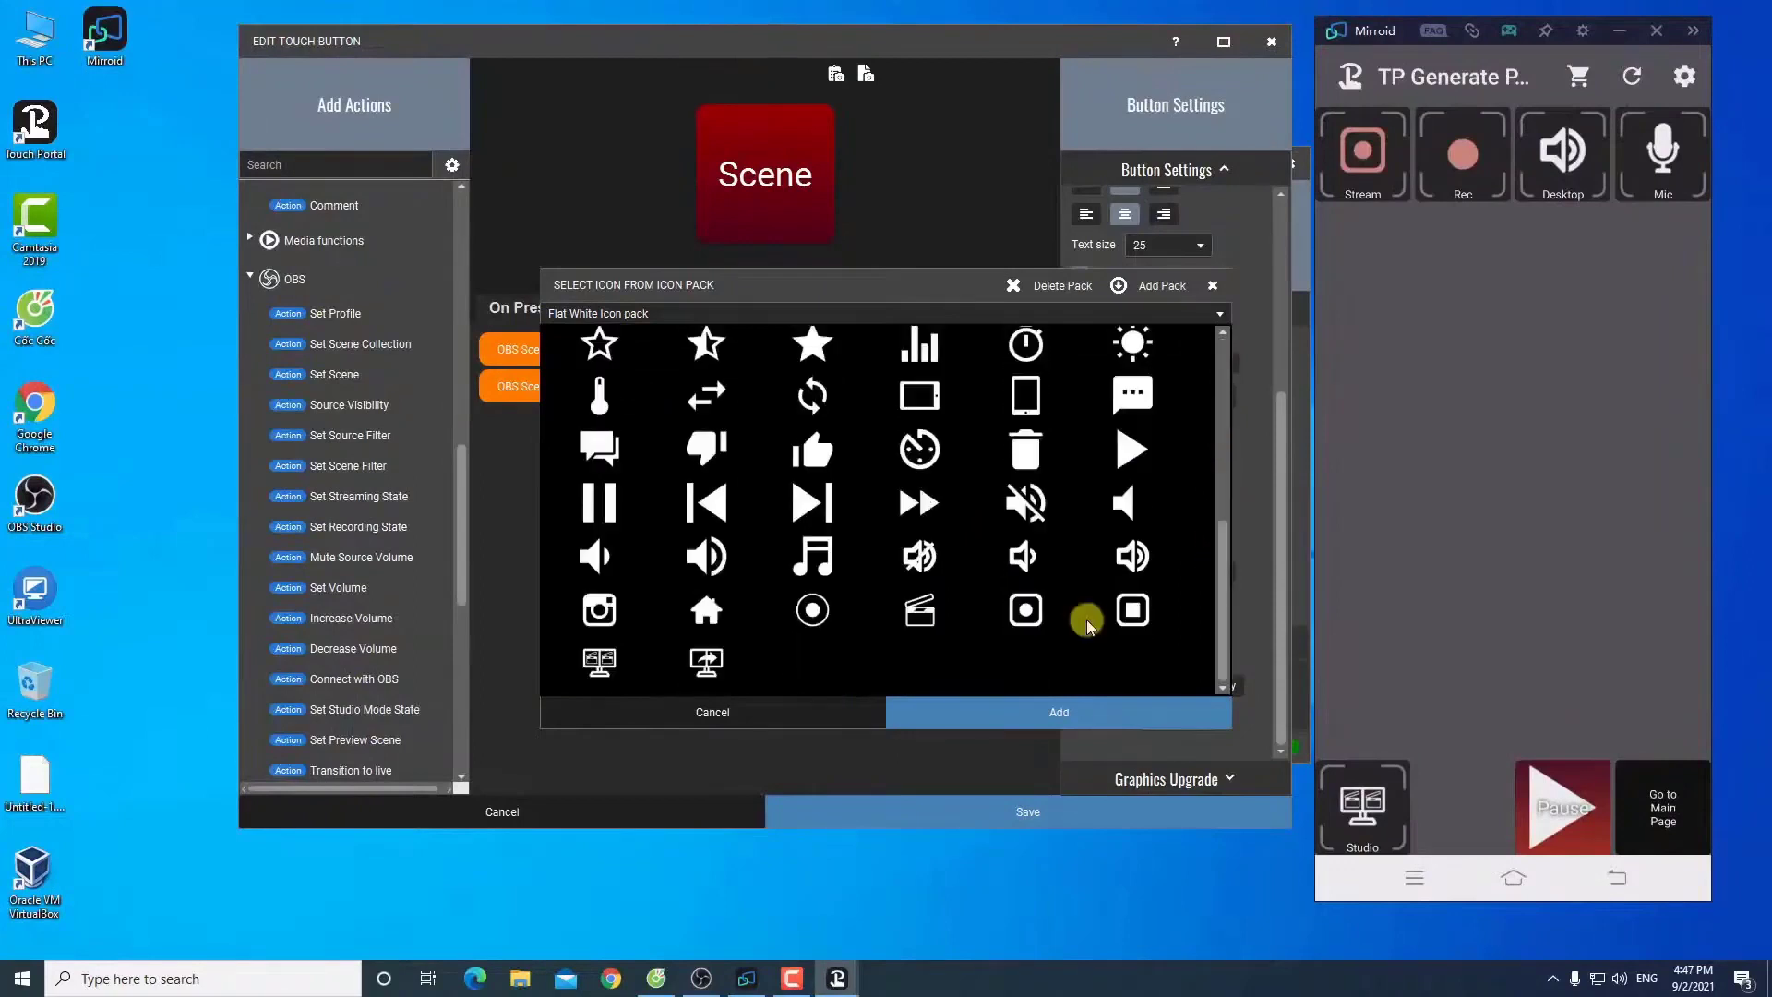
pyautogui.click(919, 609)
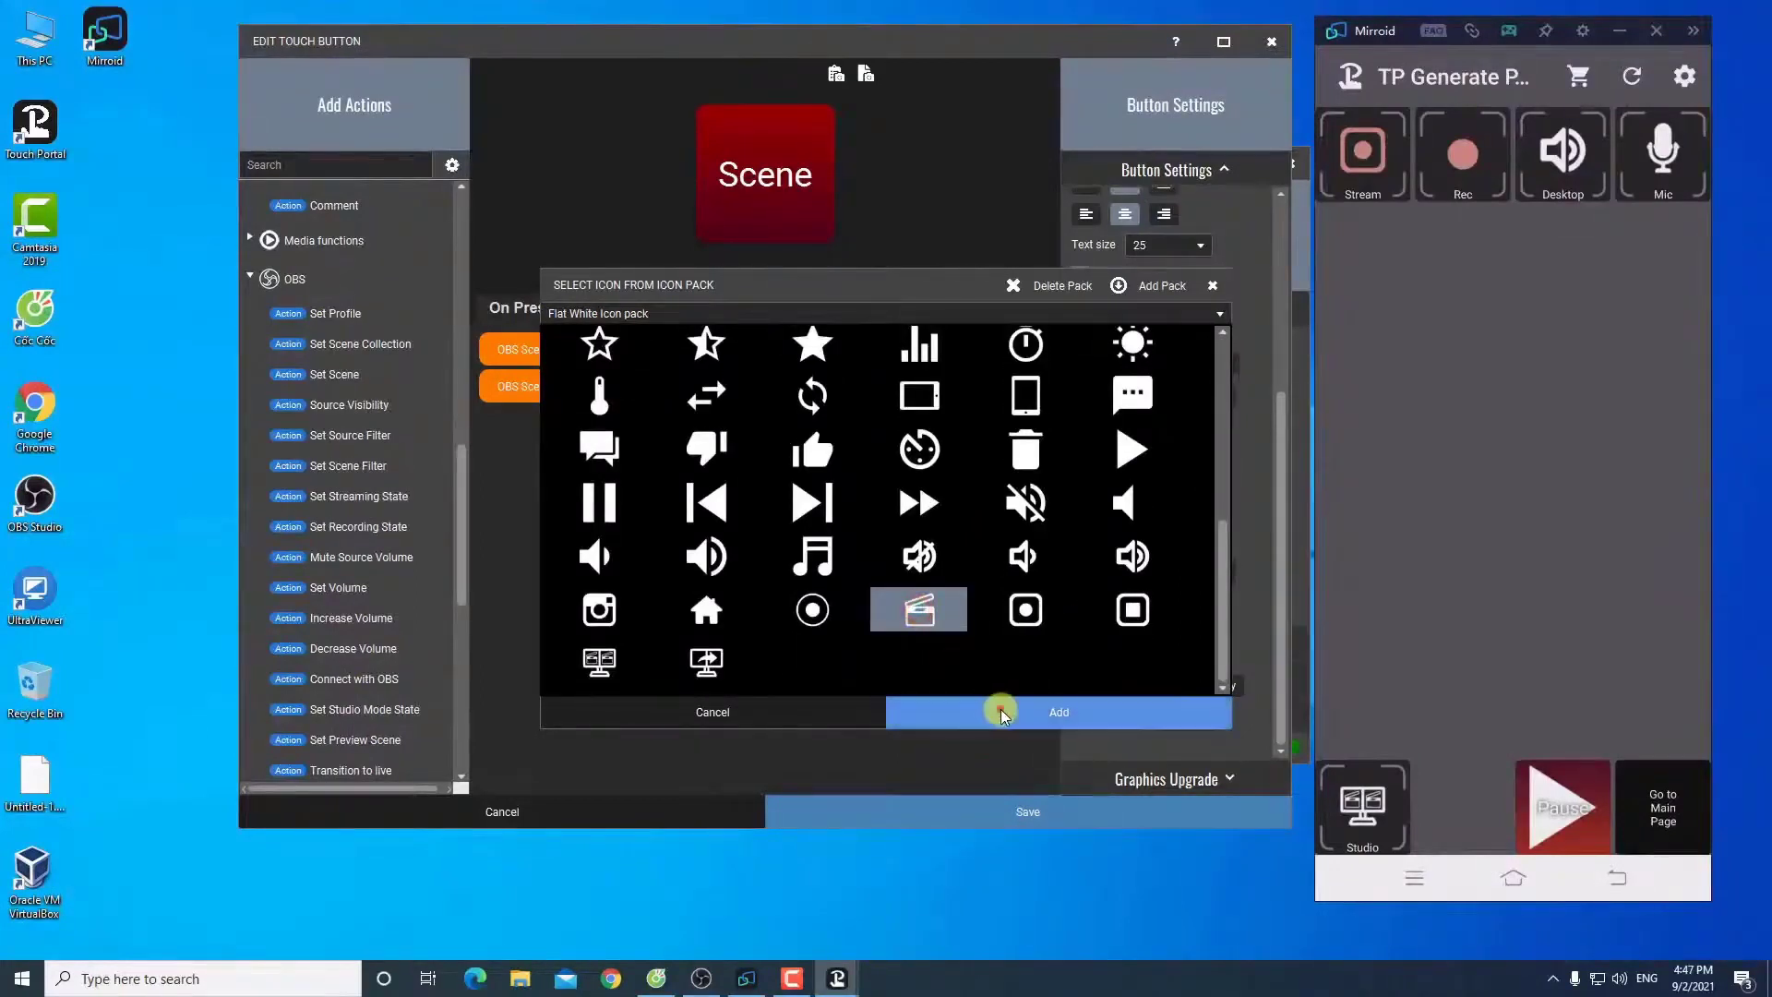
pyautogui.click(1002, 712)
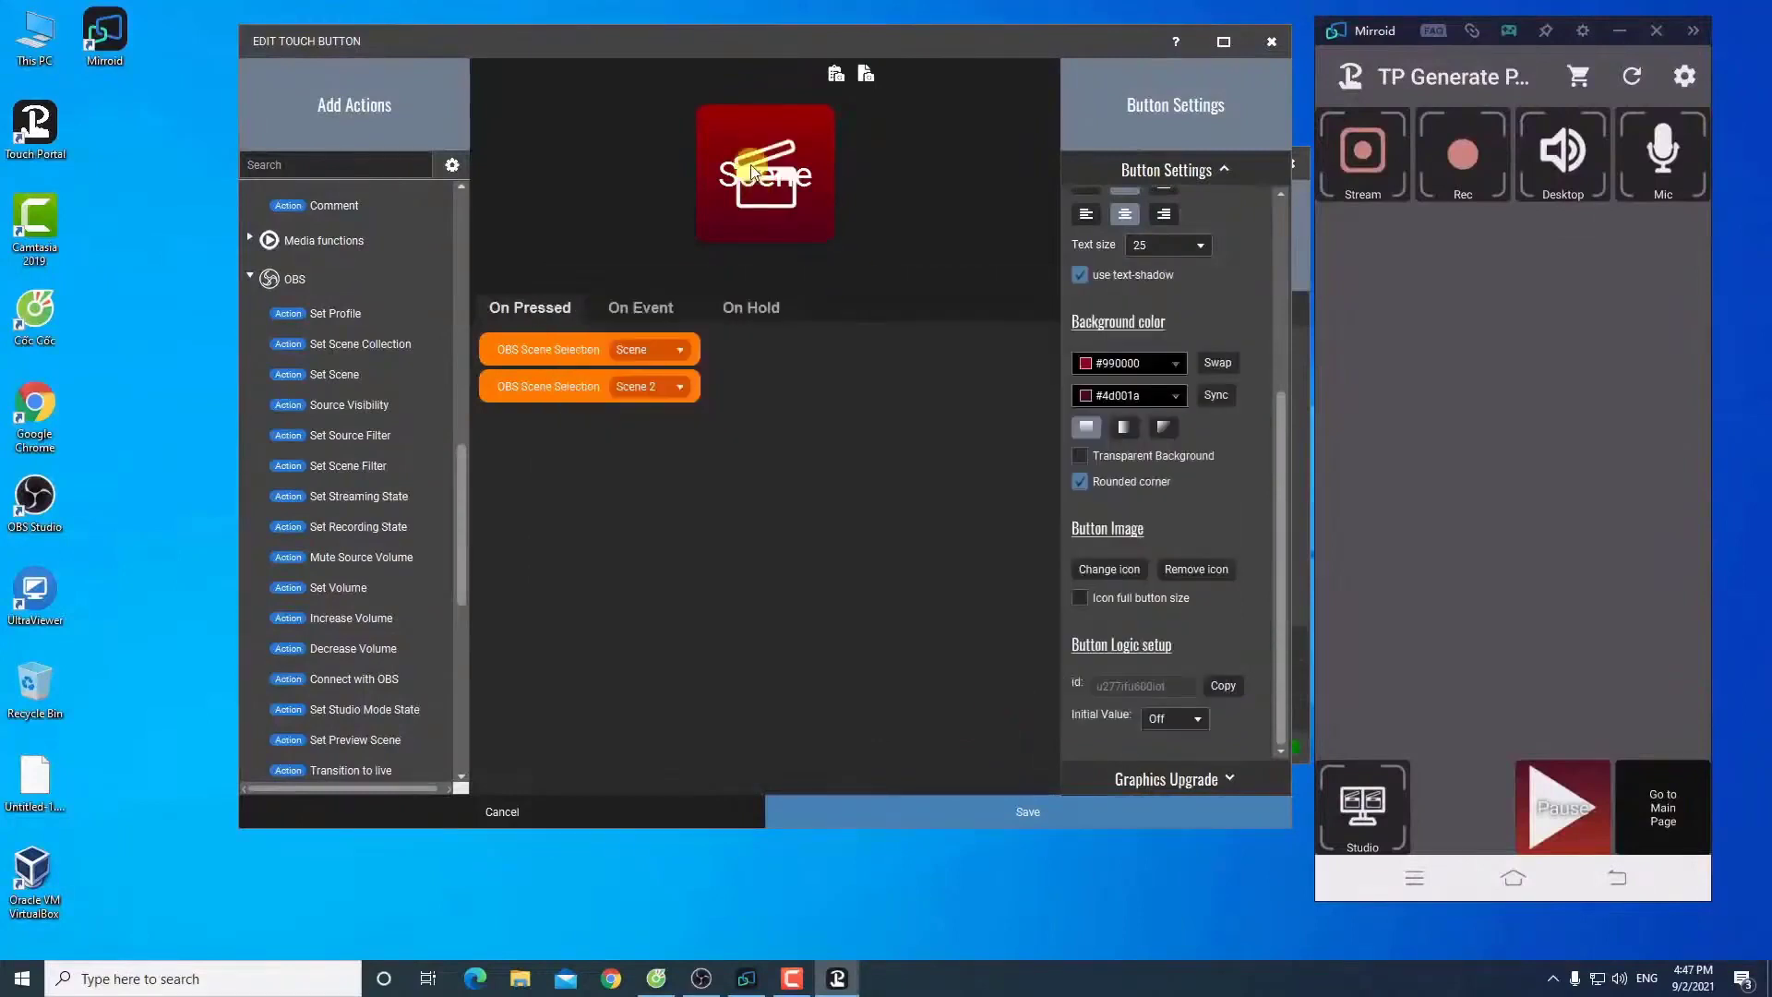
# Step: Align the button's text vertically to the bottom, below the icon, and save the Scene button
pyautogui.moveTo(1278, 438); pyautogui.dragTo(1274, 246)
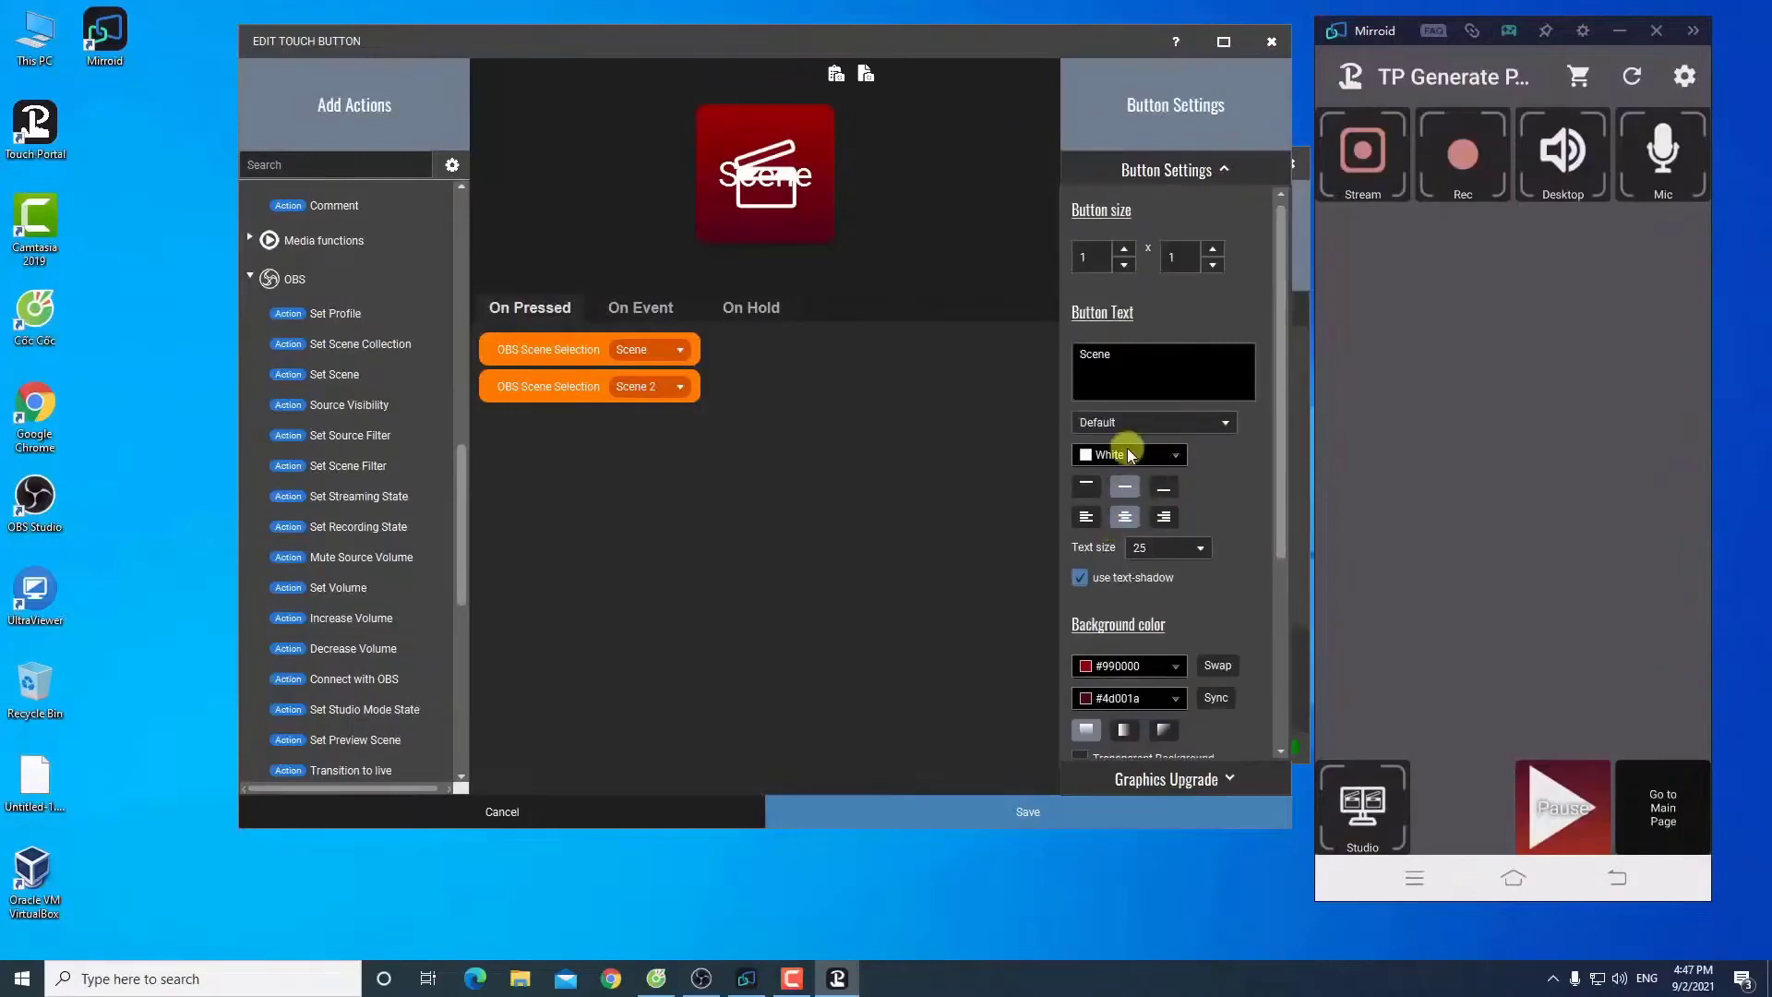
pyautogui.click(1121, 359)
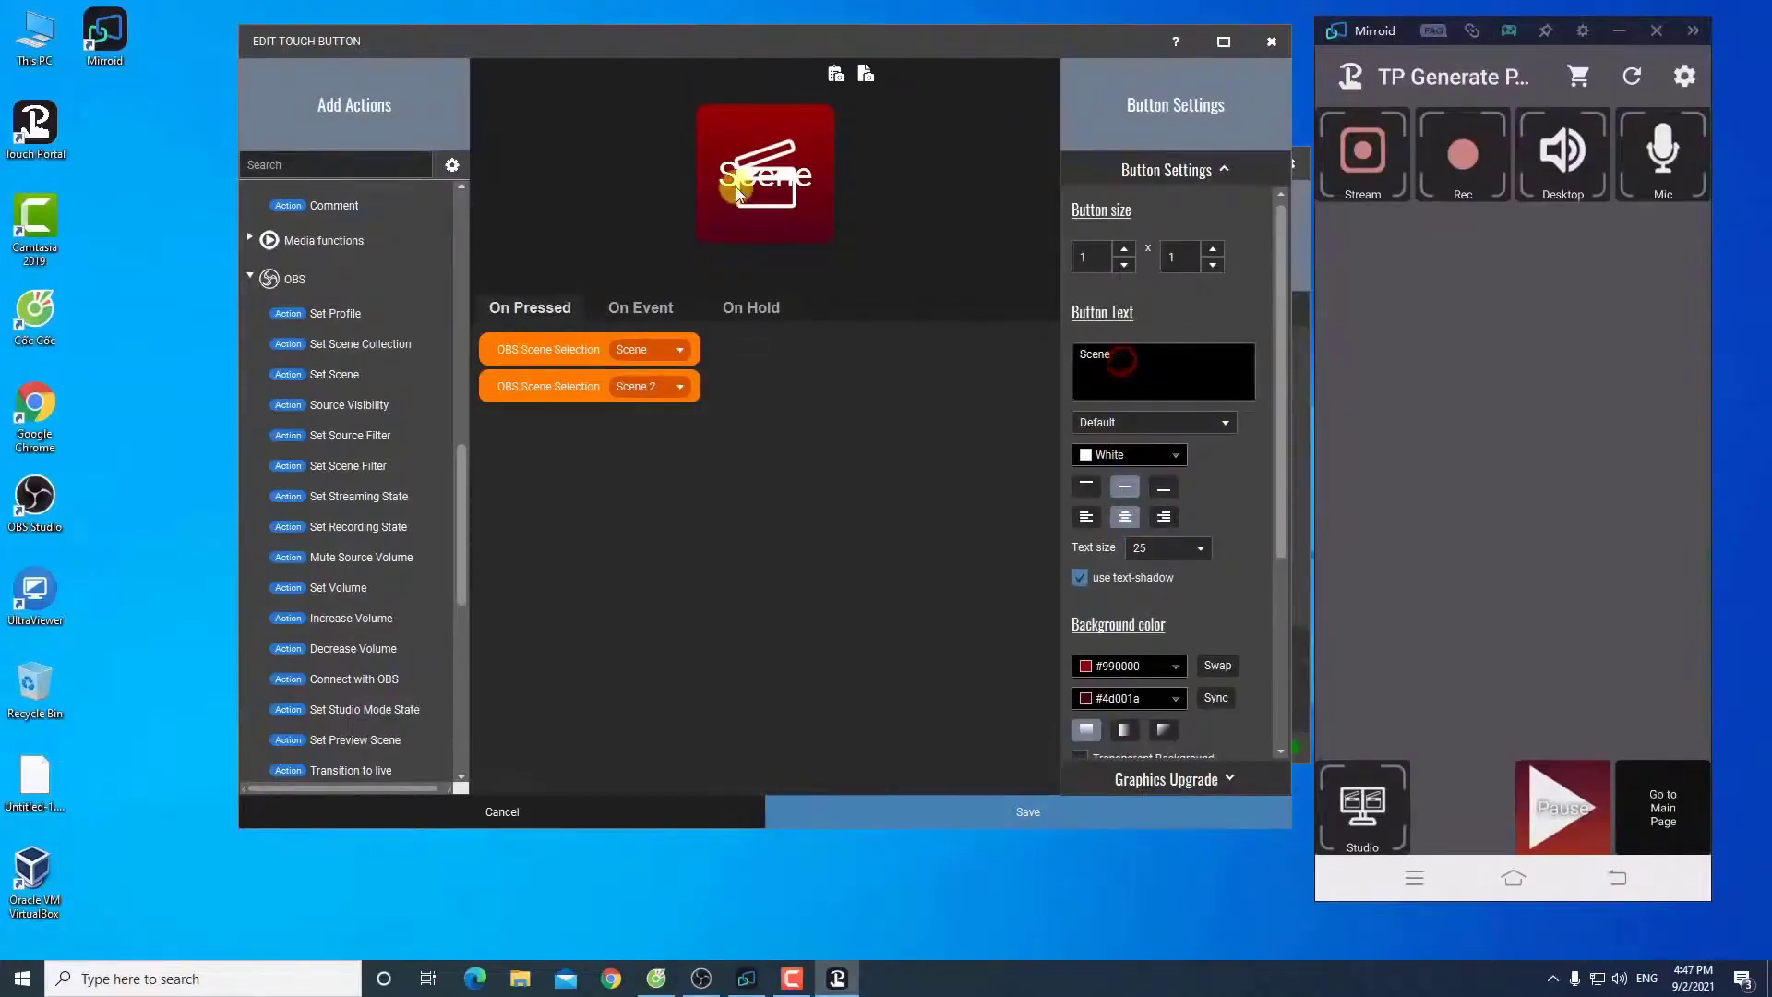
pyautogui.click(1164, 492)
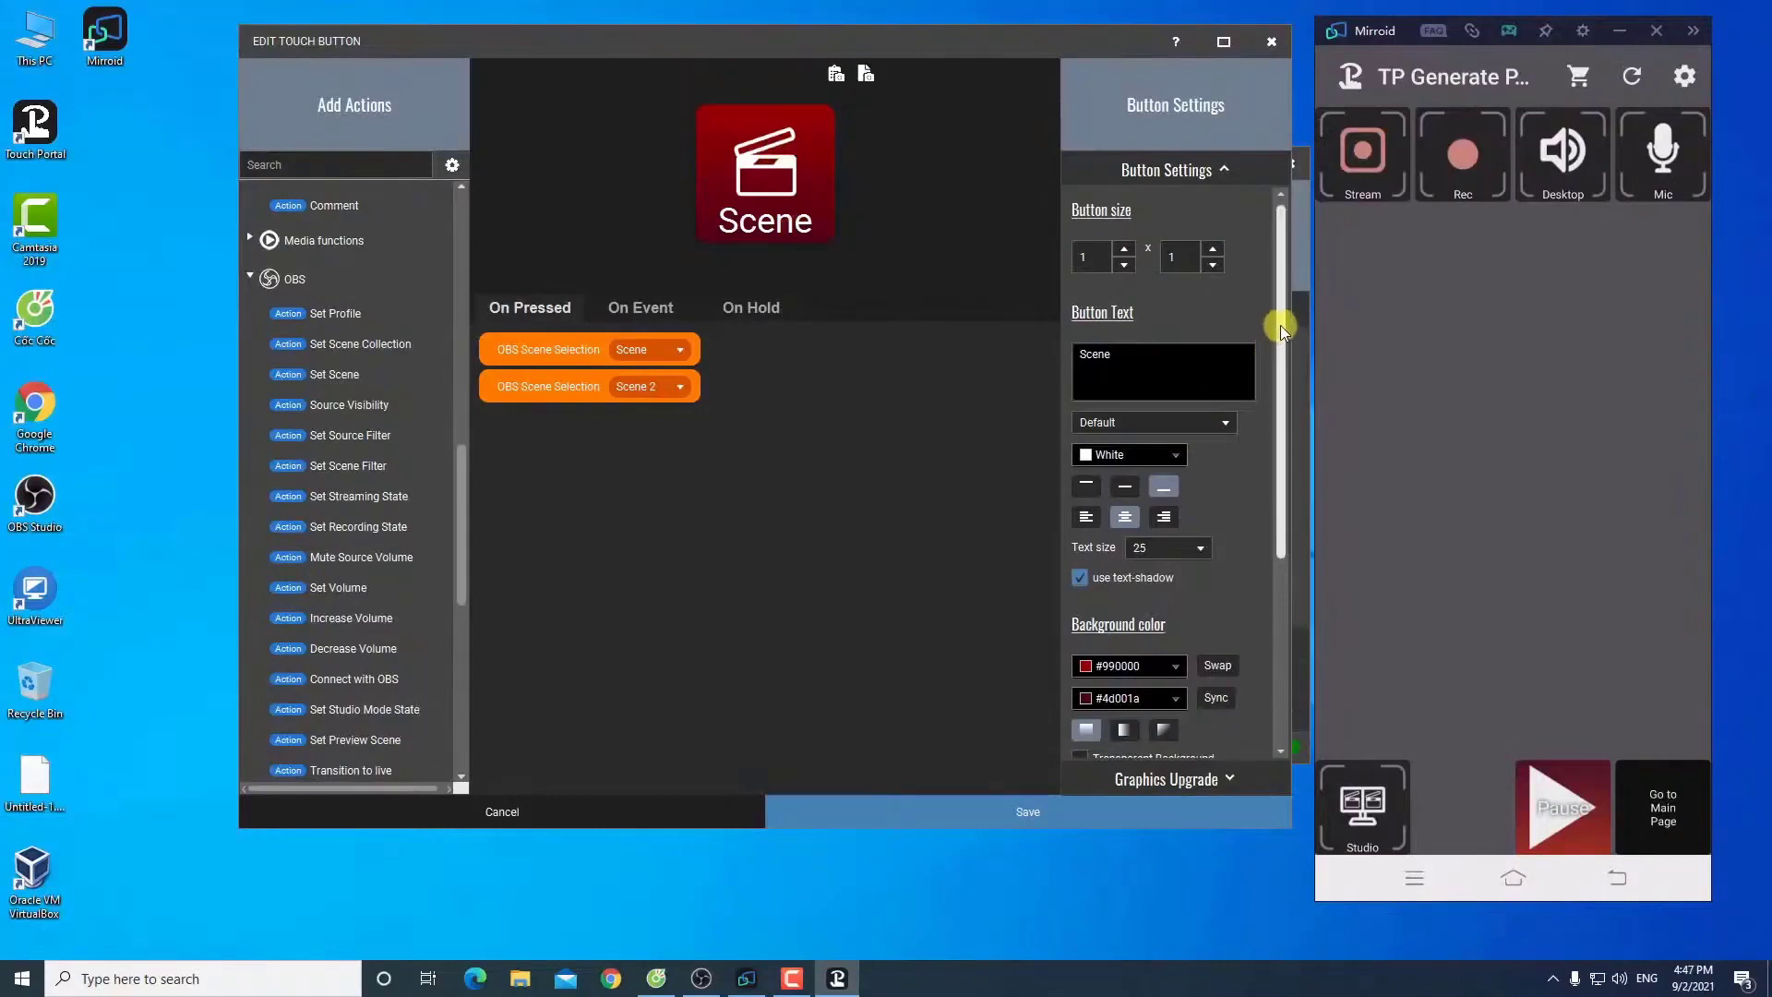
pyautogui.scroll(-3, 1281, 325)
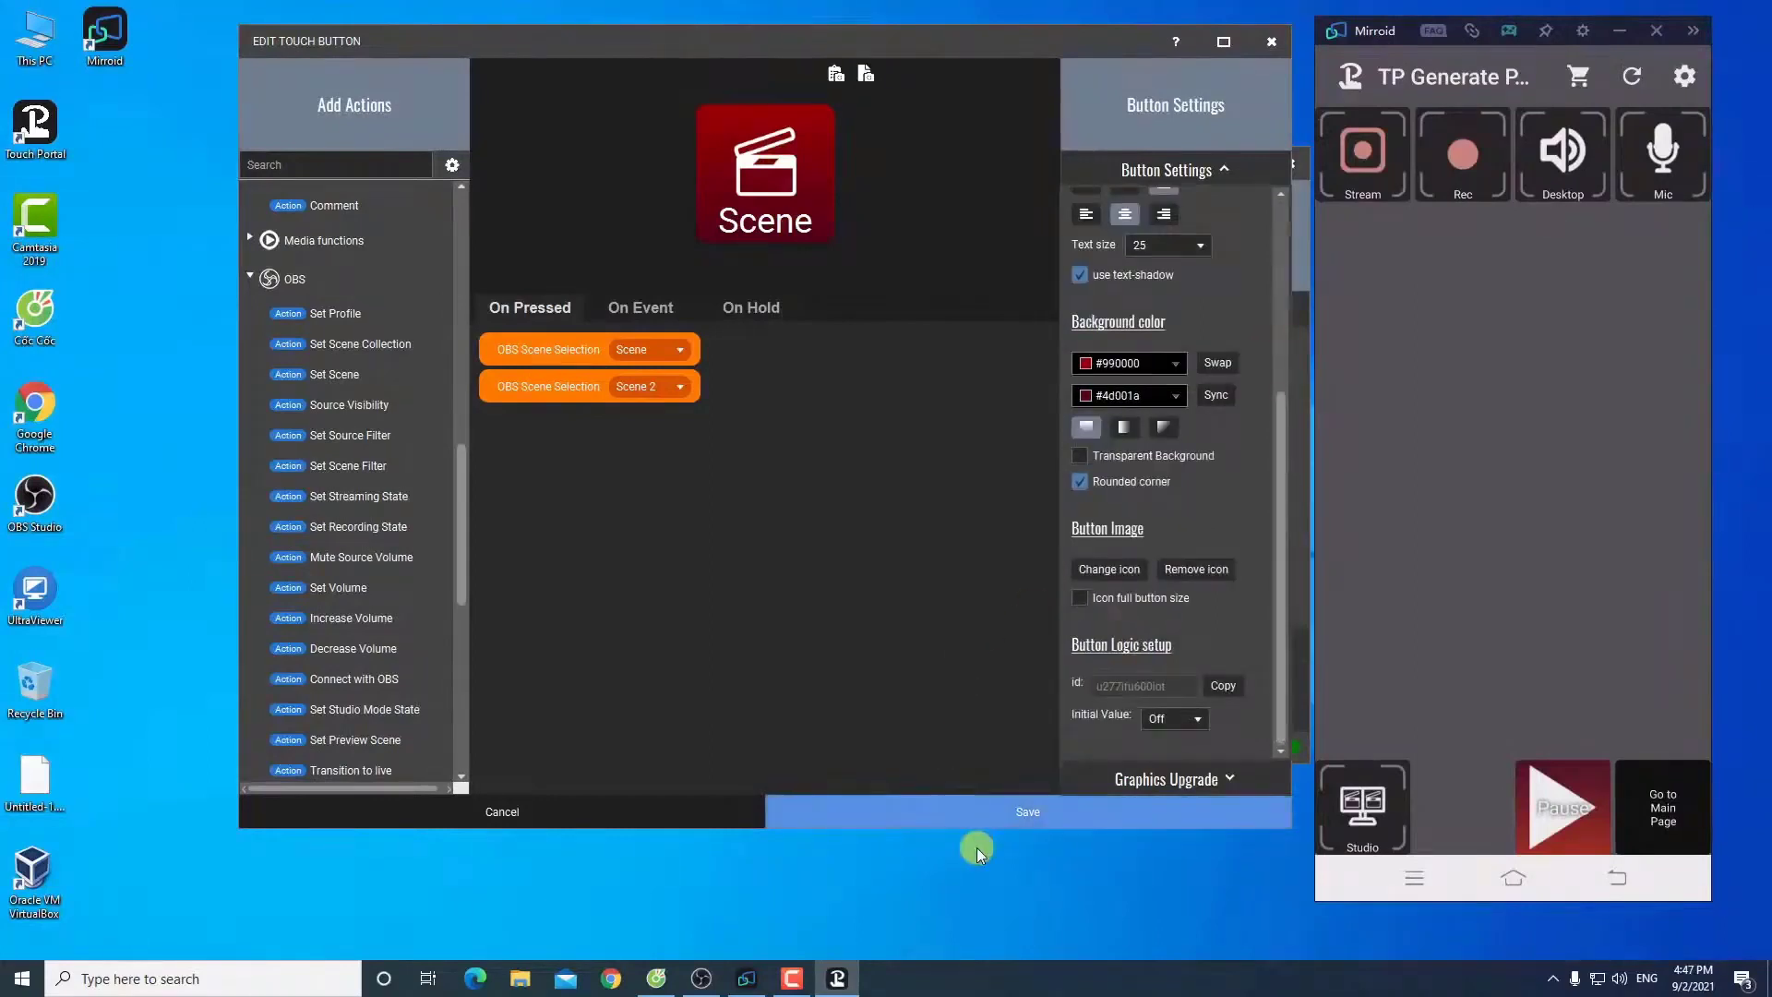
pyautogui.click(1002, 814)
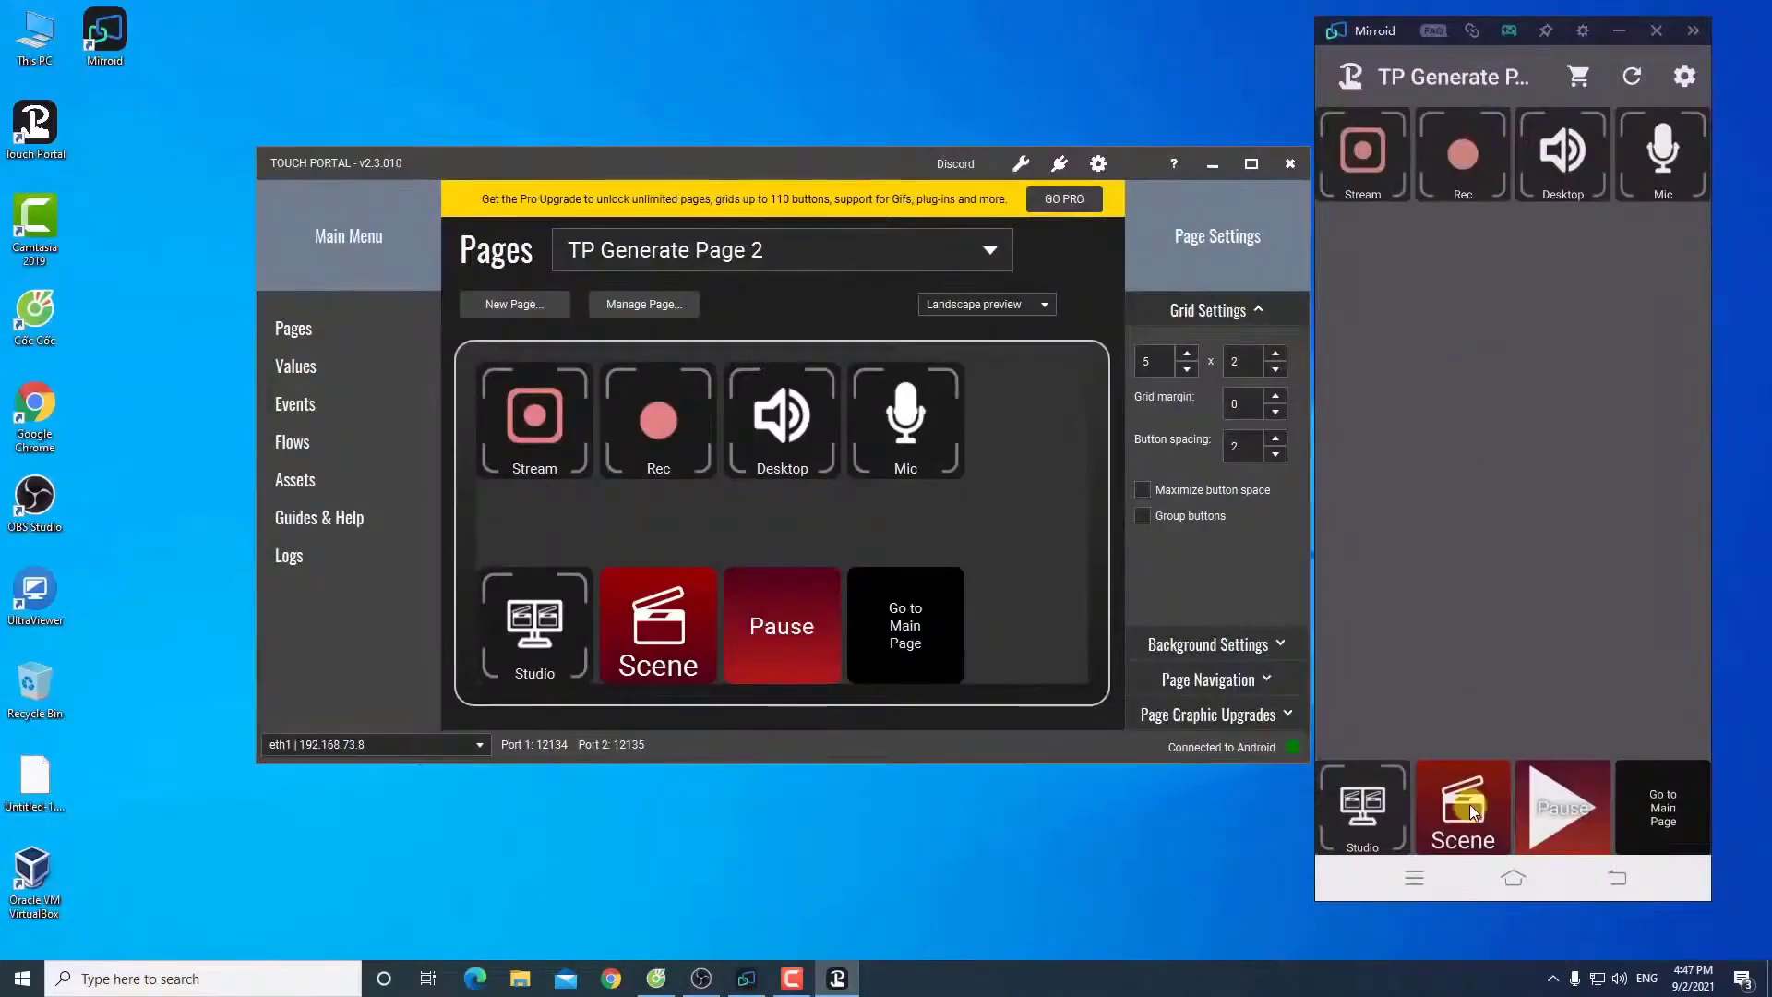
pyautogui.click(780, 623)
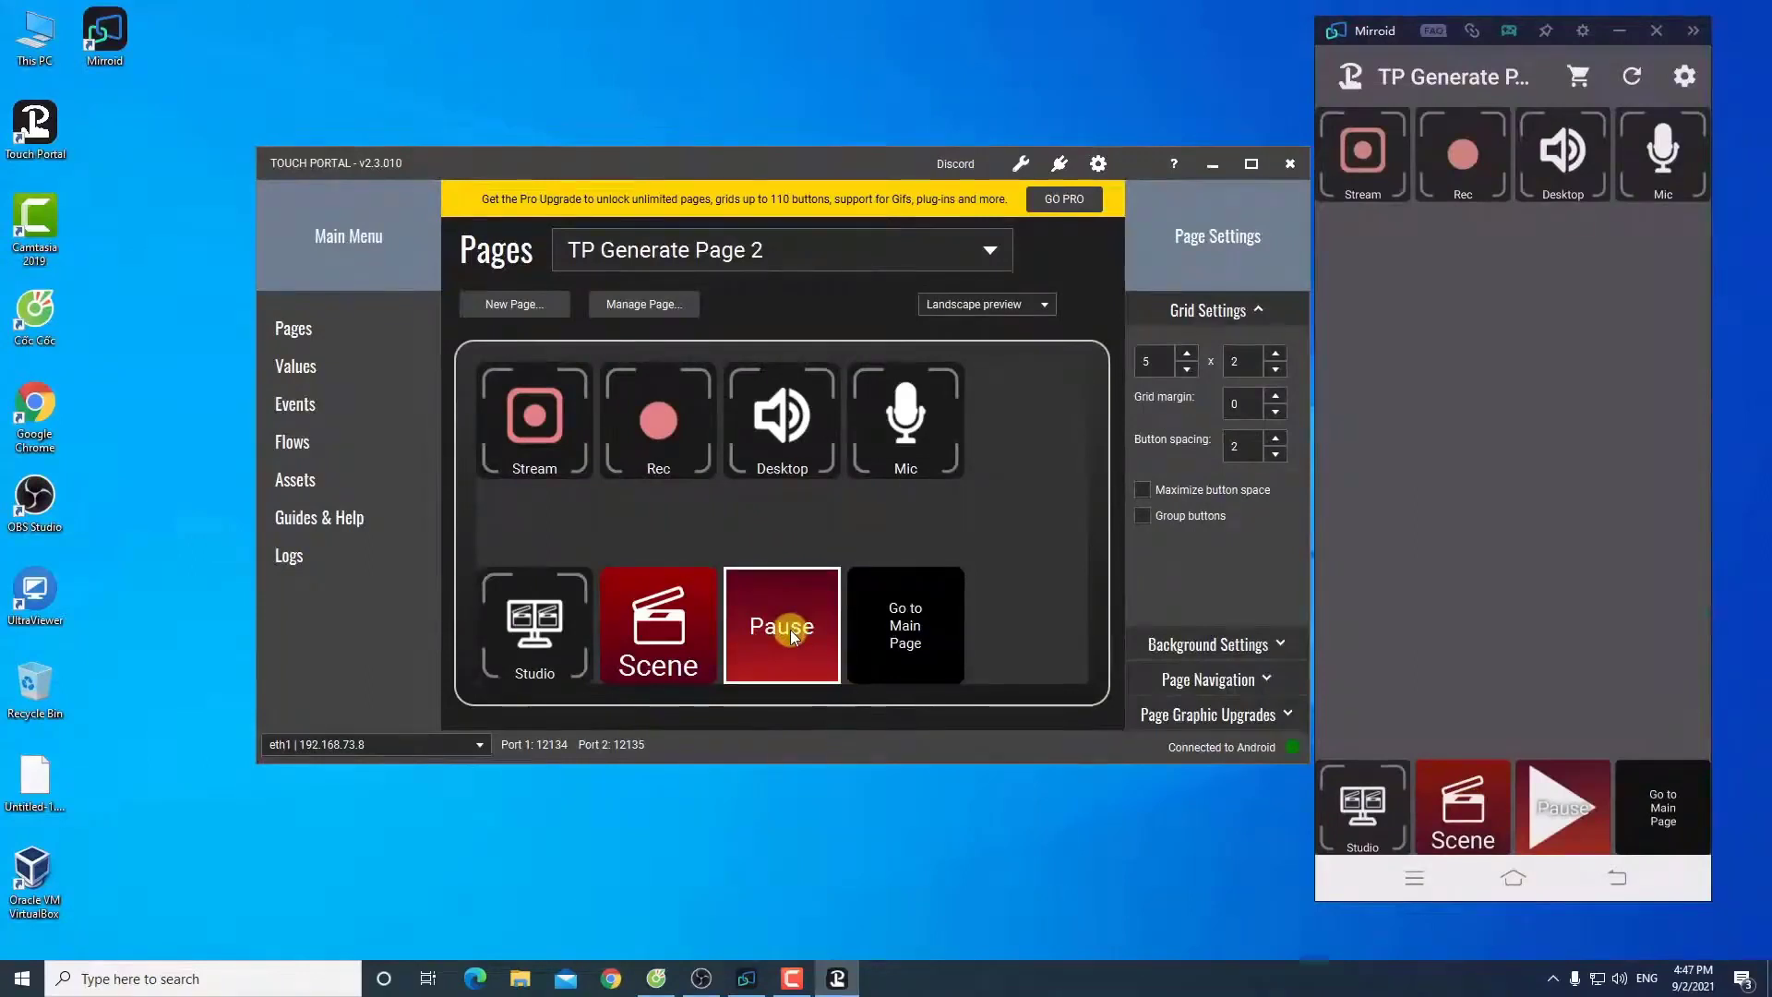
pyautogui.click(793, 510)
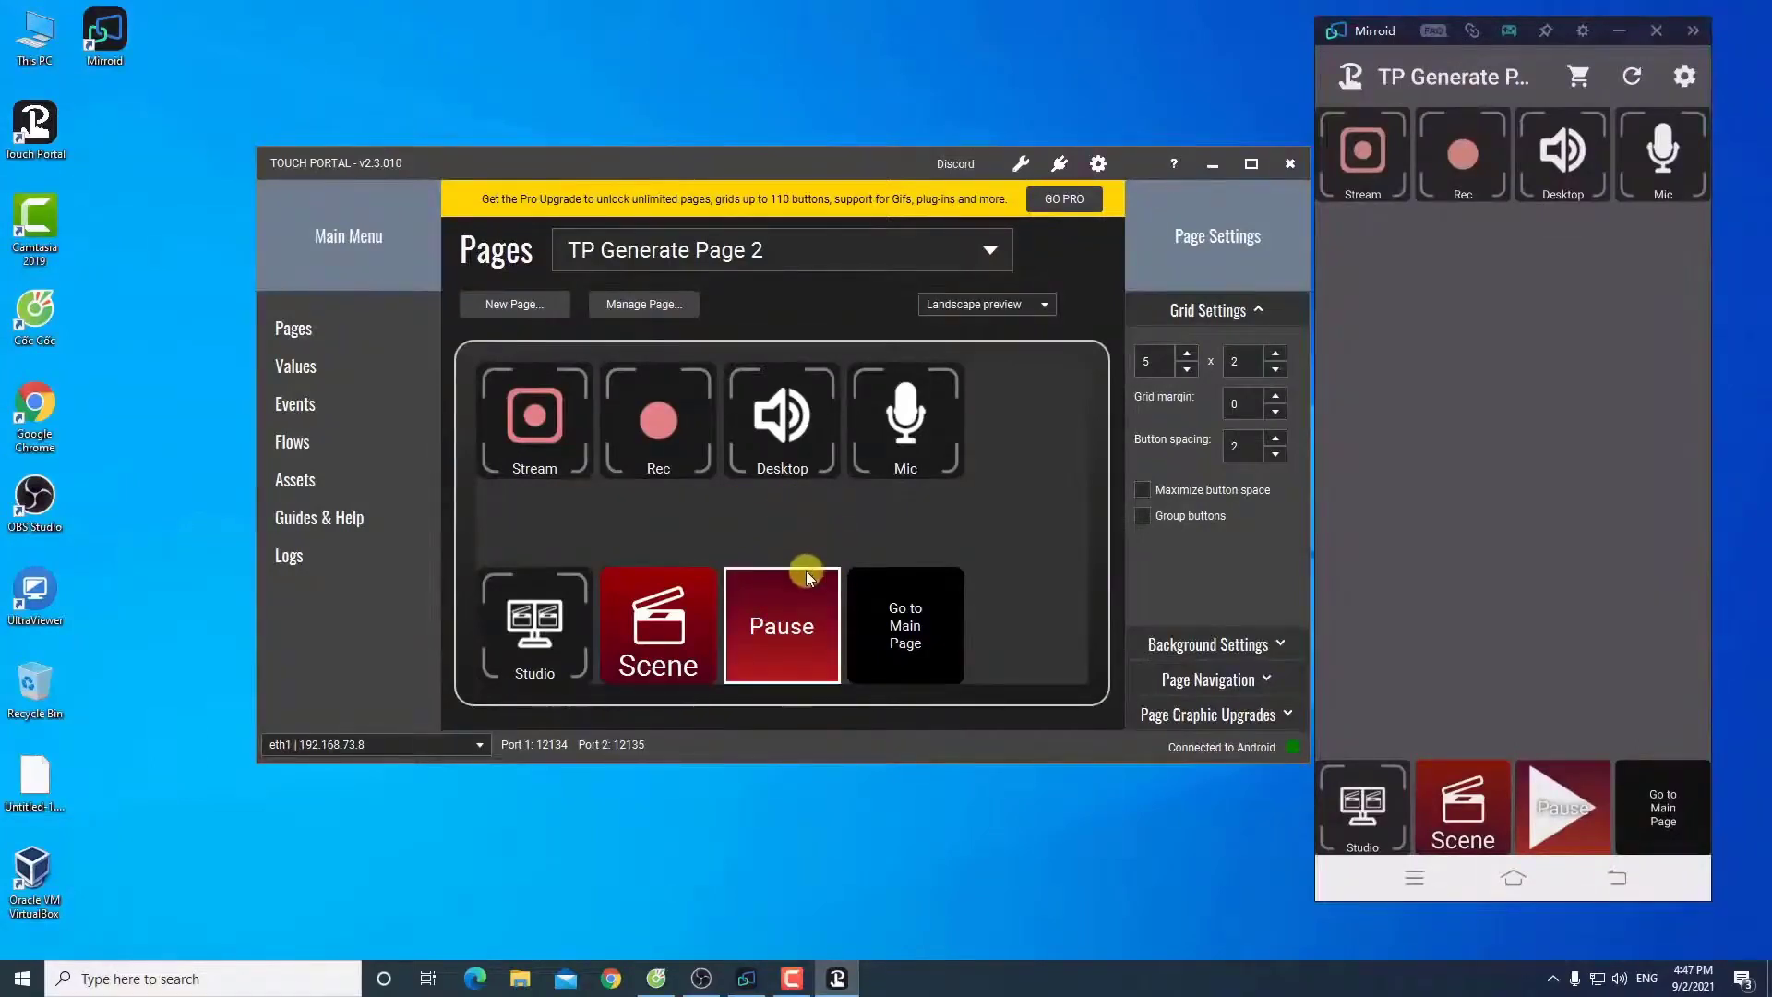
pyautogui.click(663, 613)
pyautogui.click(862, 584)
pyautogui.click(775, 622)
pyautogui.click(619, 462)
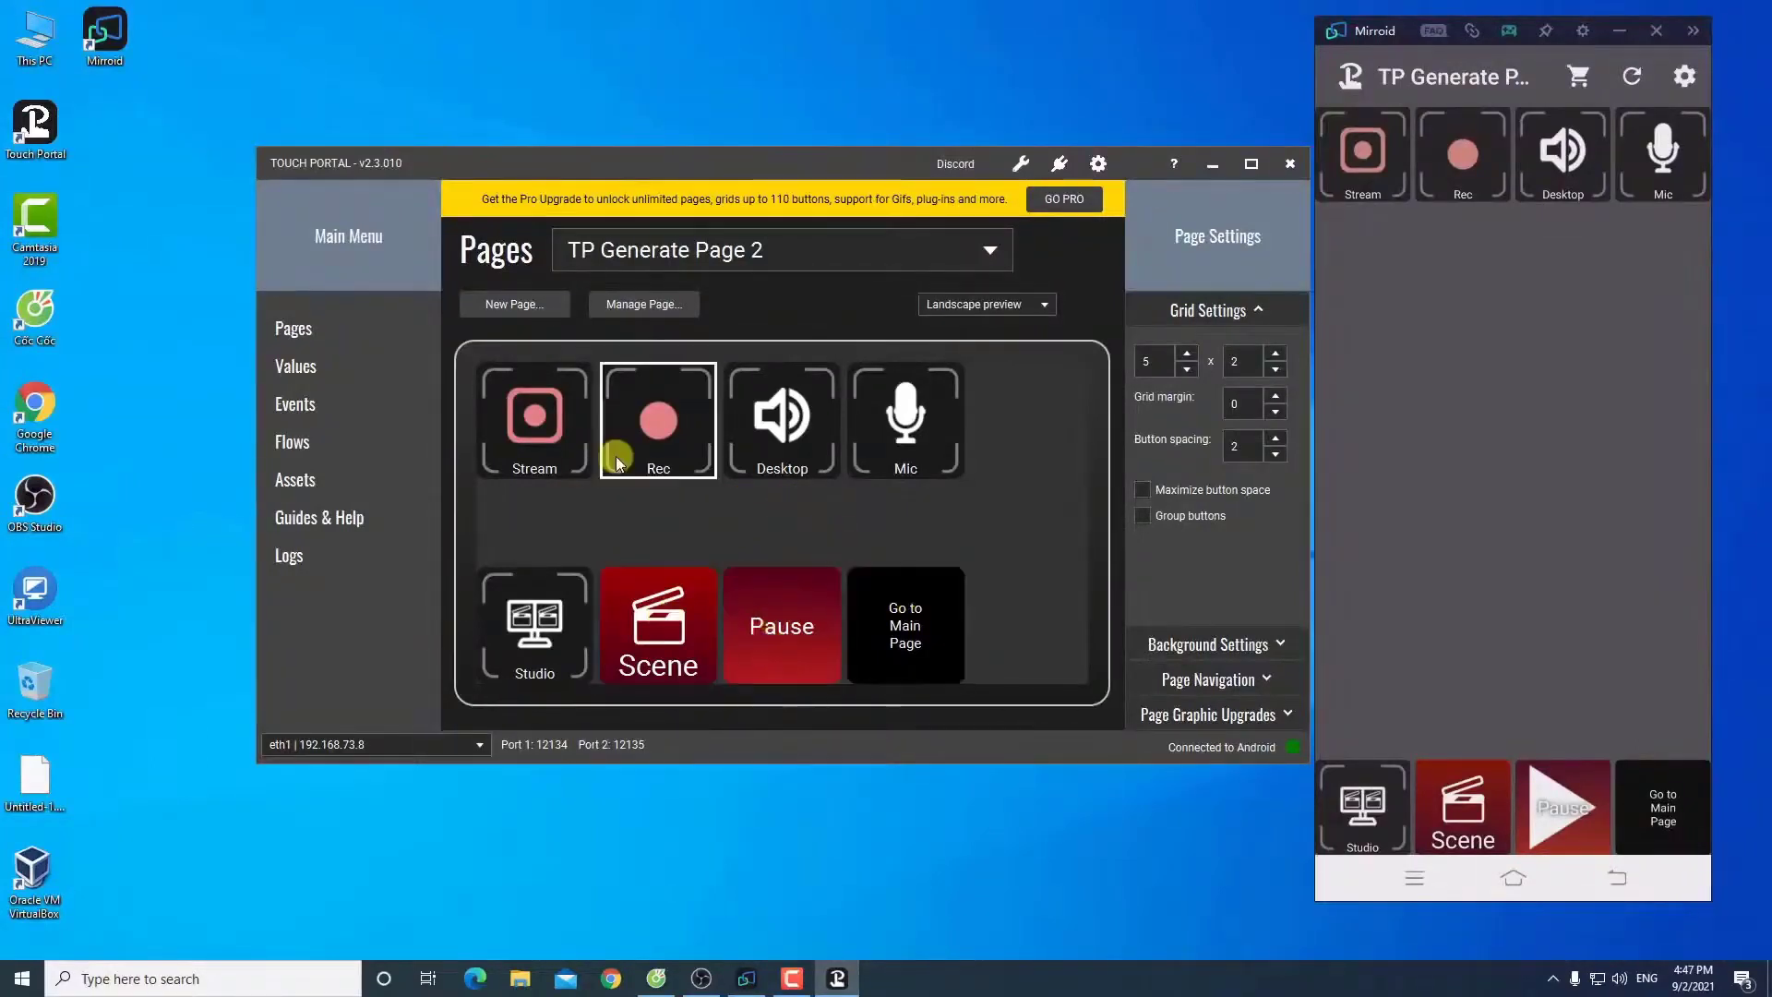
pyautogui.click(923, 473)
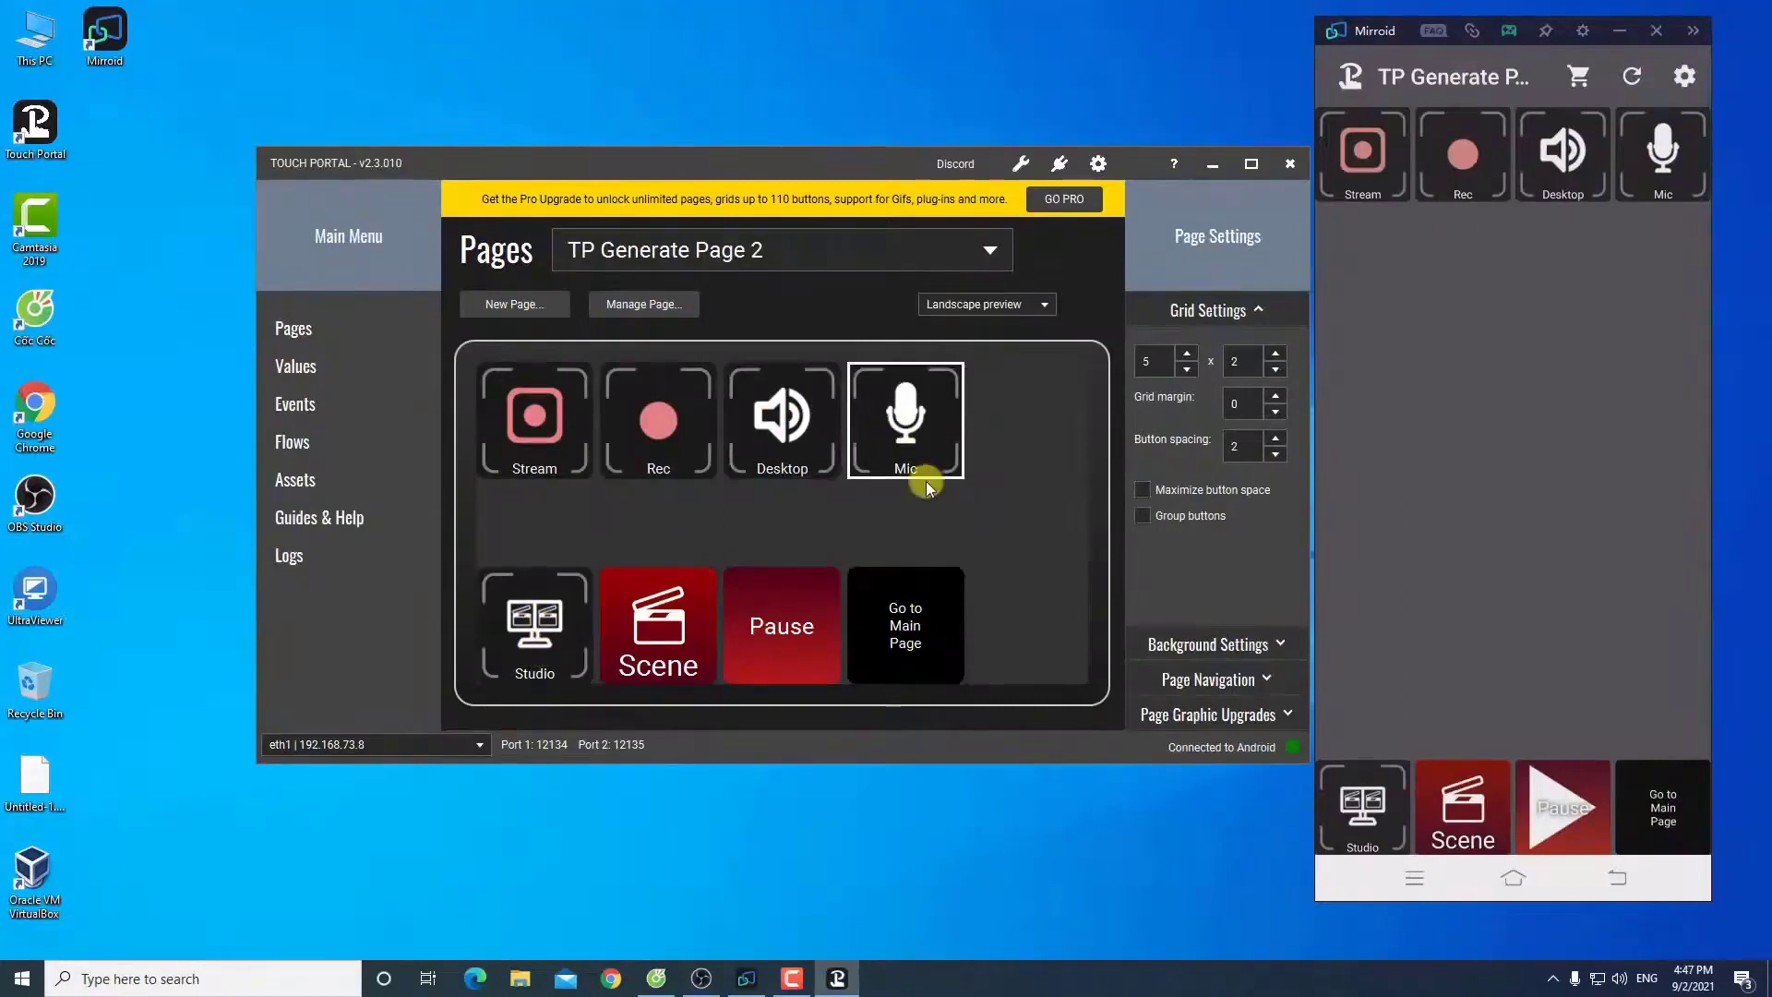
pyautogui.click(747, 640)
pyautogui.click(818, 529)
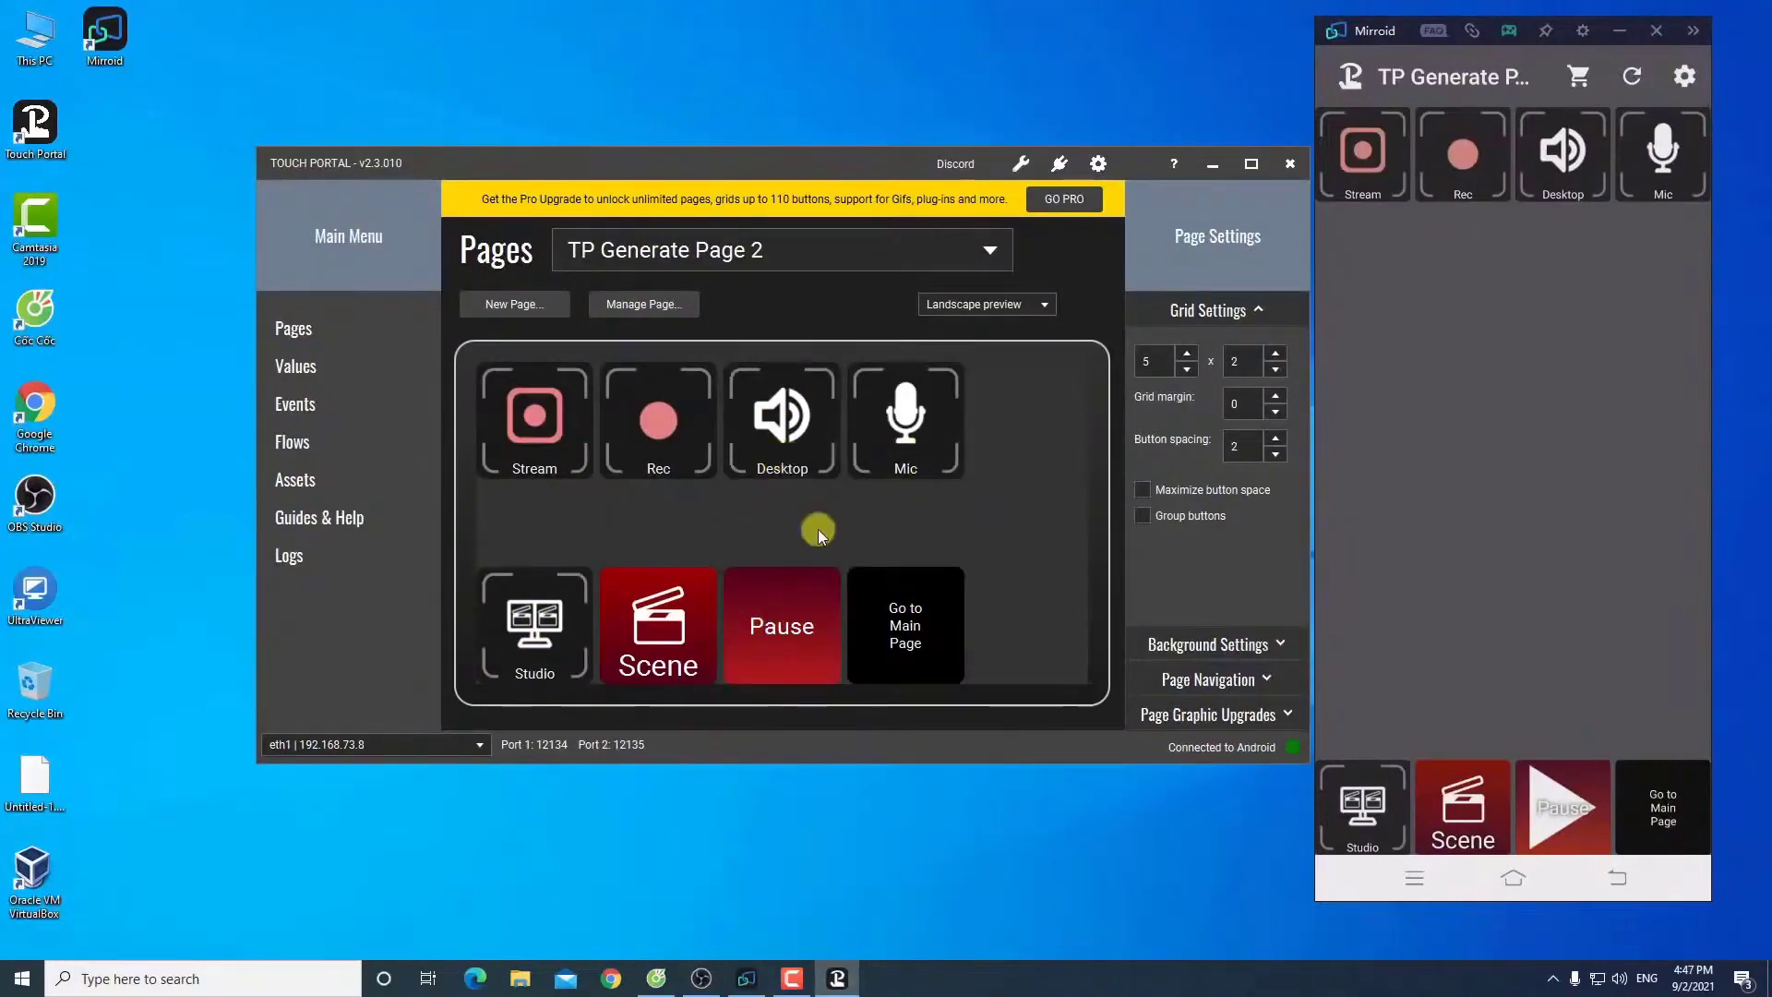
# Step: Swap the Pause and Scene buttons on the page grid so Pause sits beside Studio
pyautogui.click(781, 648)
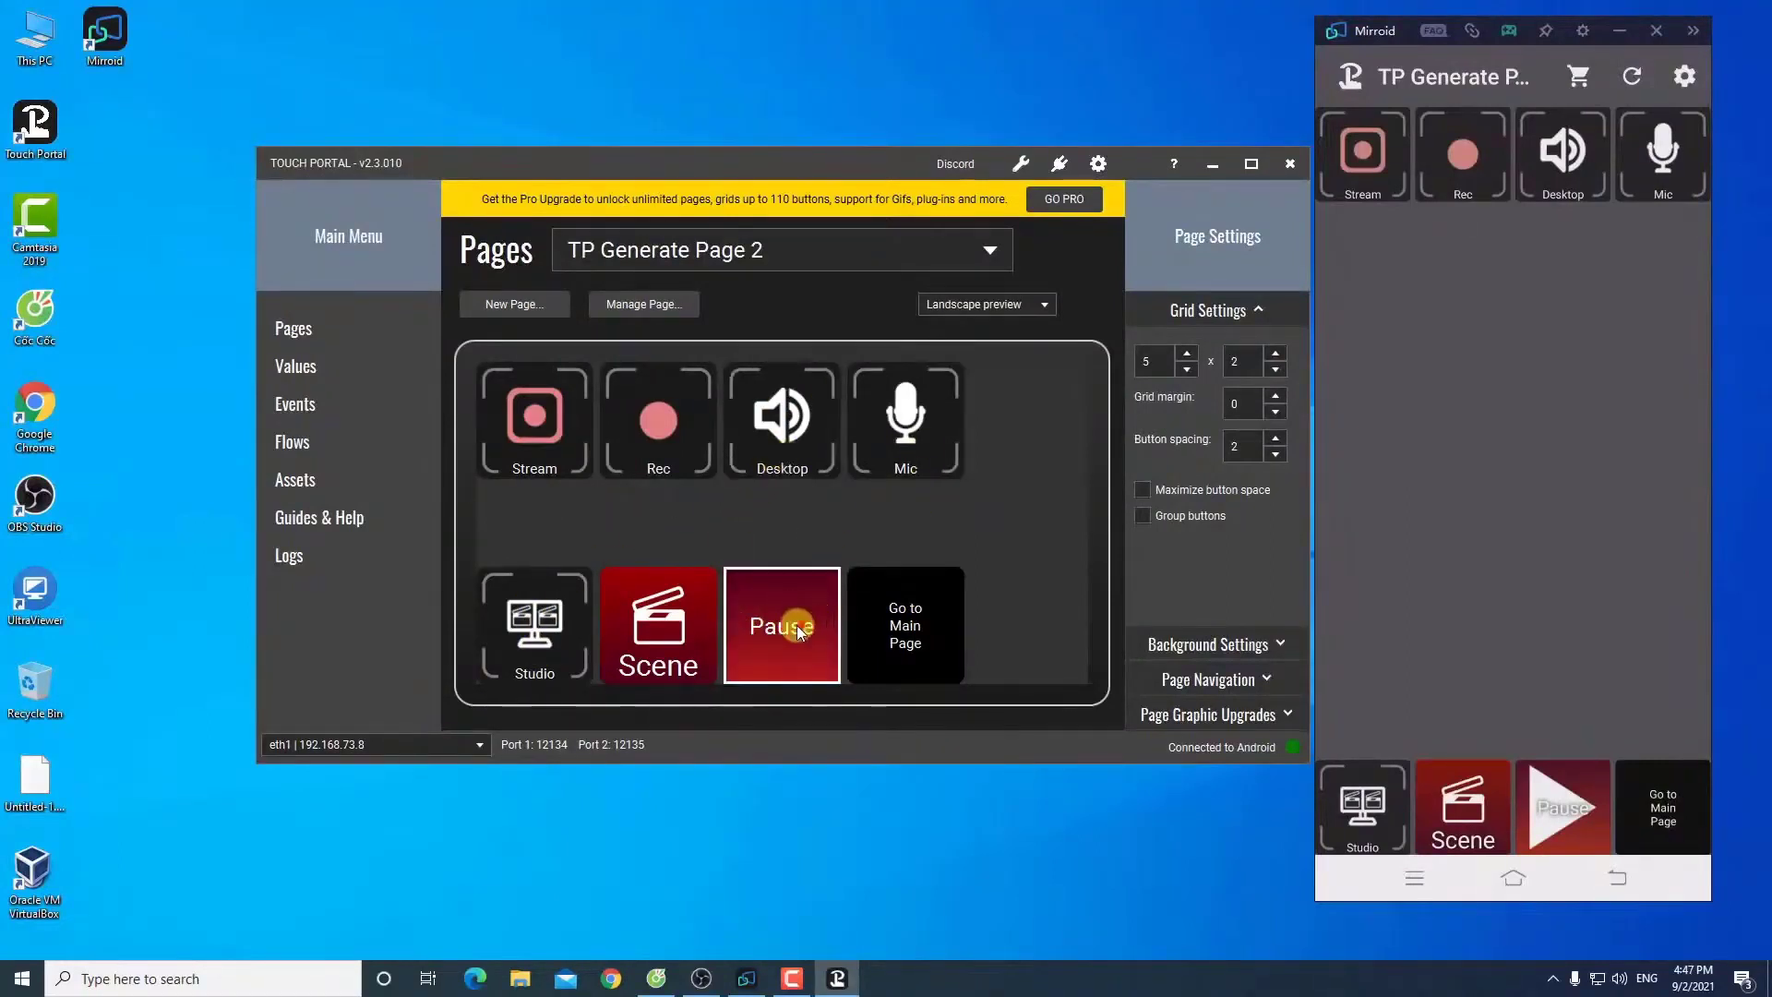
pyautogui.moveTo(795, 624); pyautogui.dragTo(654, 625)
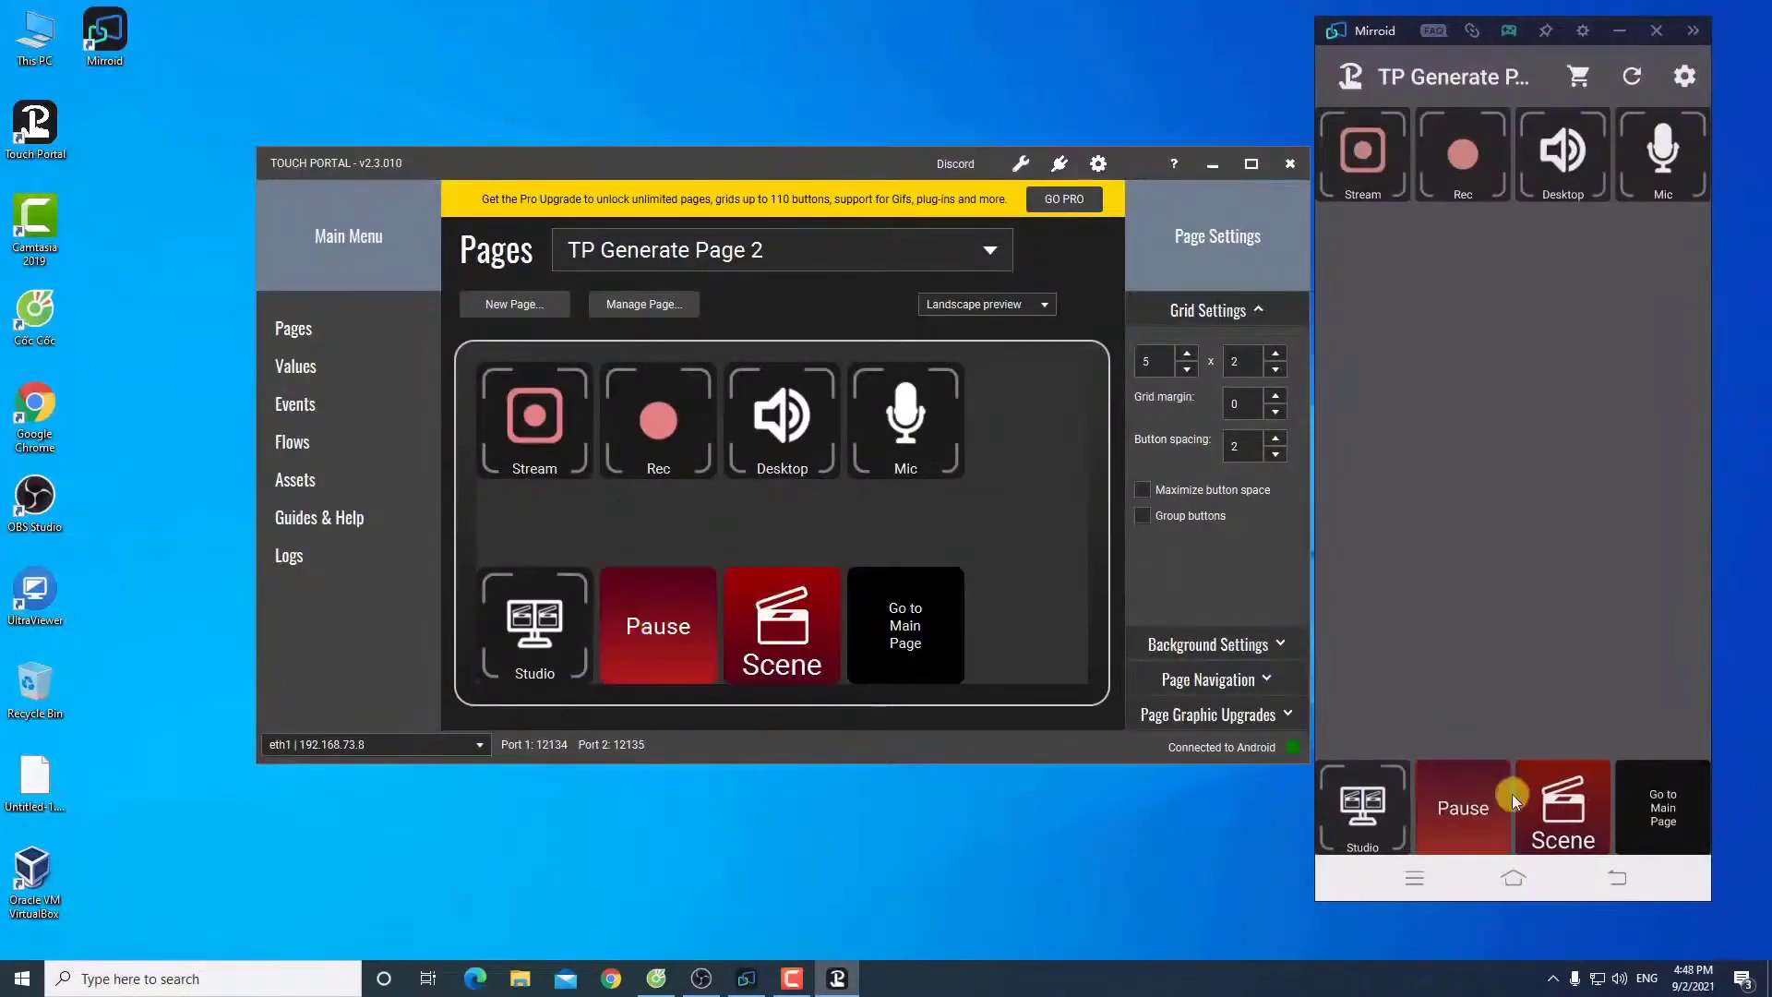
pyautogui.click(668, 602)
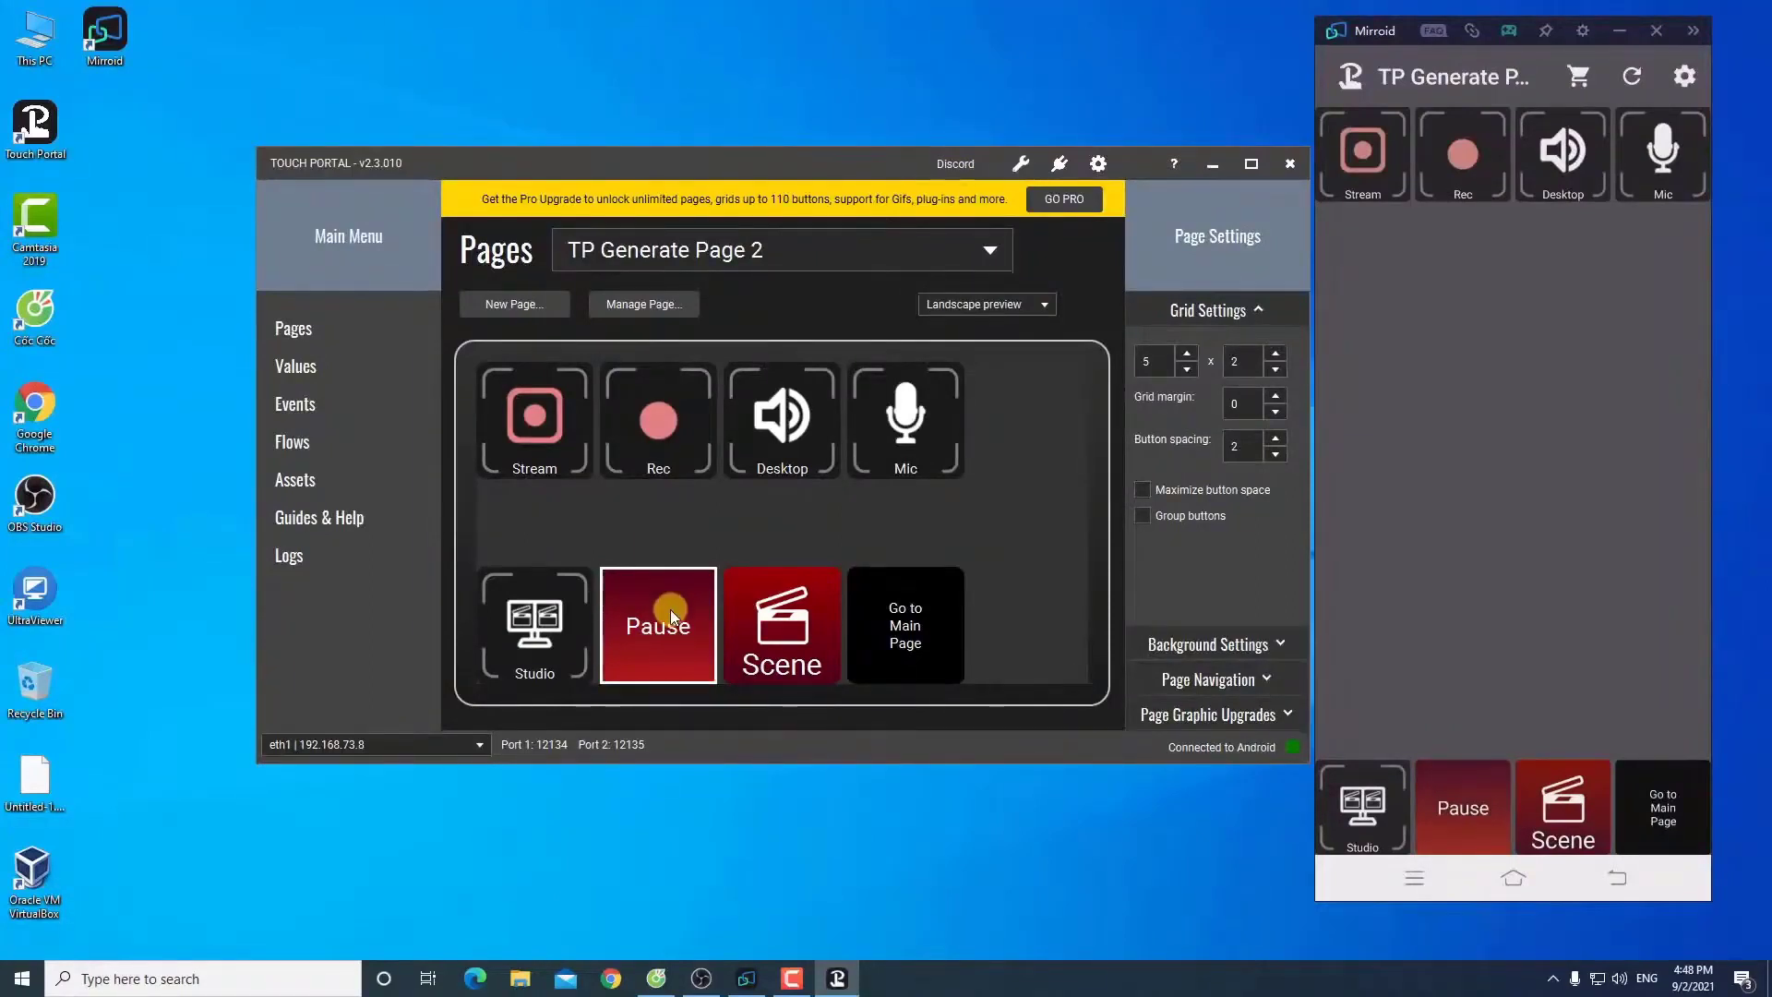
# Step: Switch to OBS Studio and arrange its window side by side with the Touch Portal window
pyautogui.moveTo(684, 165); pyautogui.dragTo(757, 502)
pyautogui.click(737, 988)
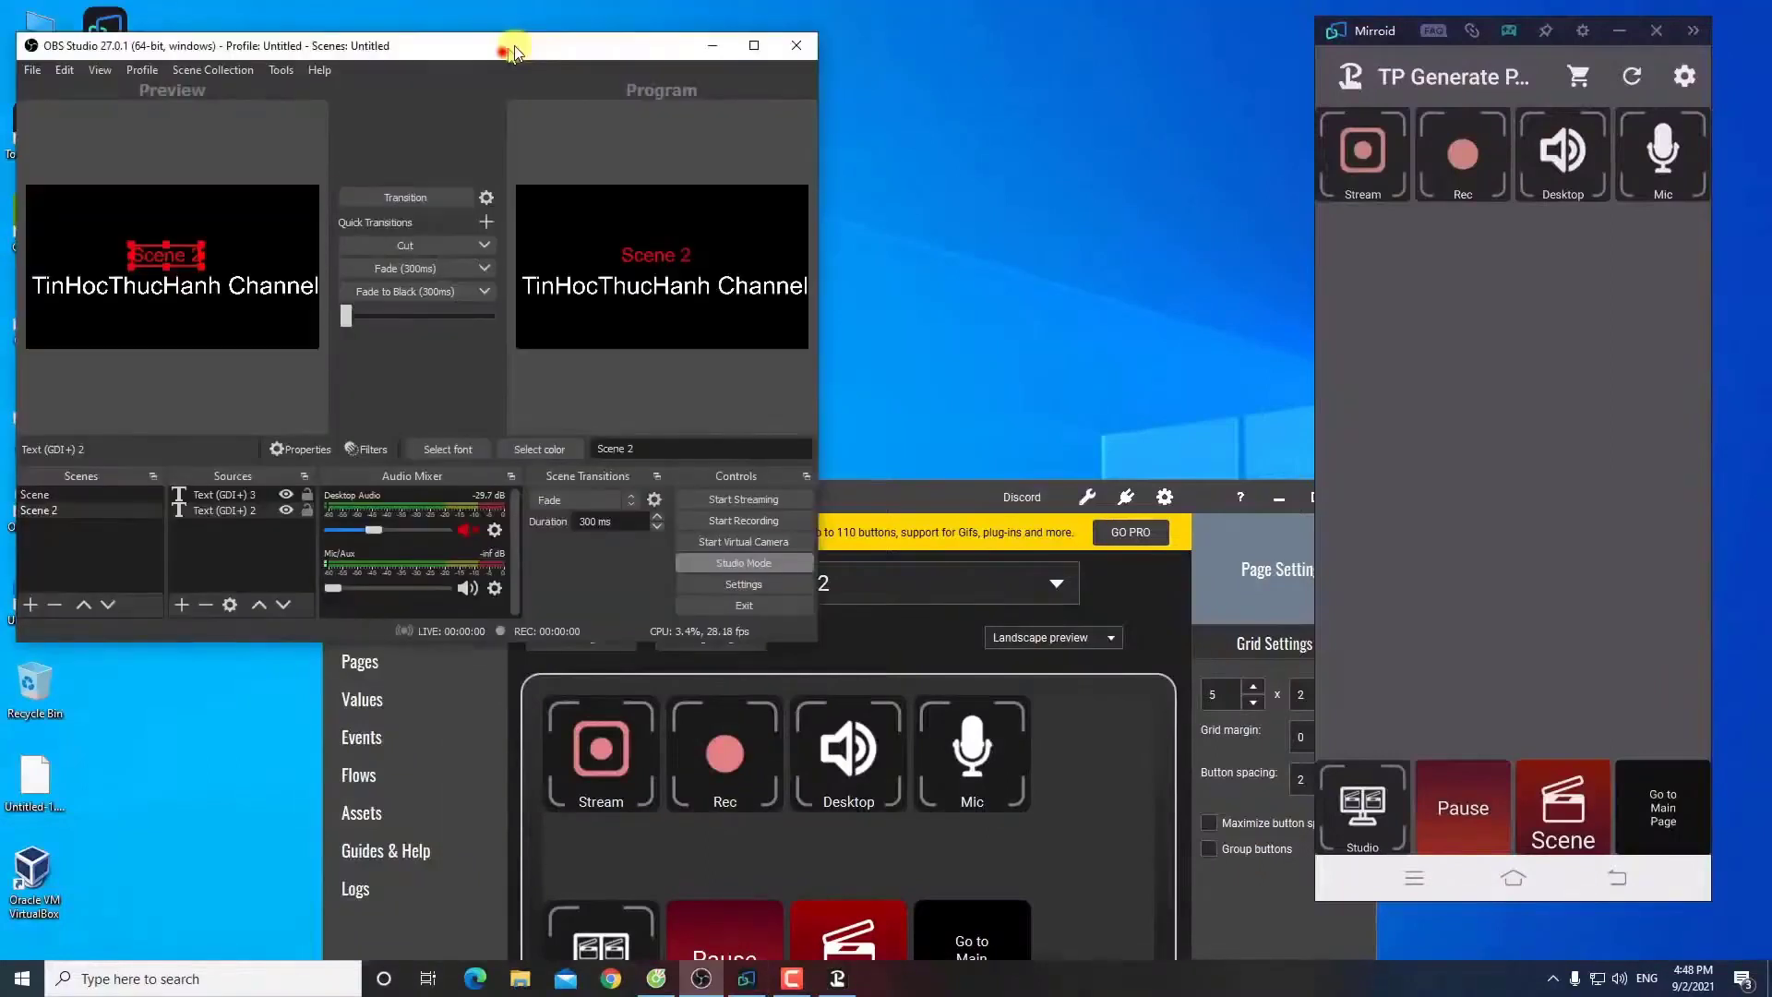
pyautogui.moveTo(515, 53); pyautogui.dragTo(550, 37)
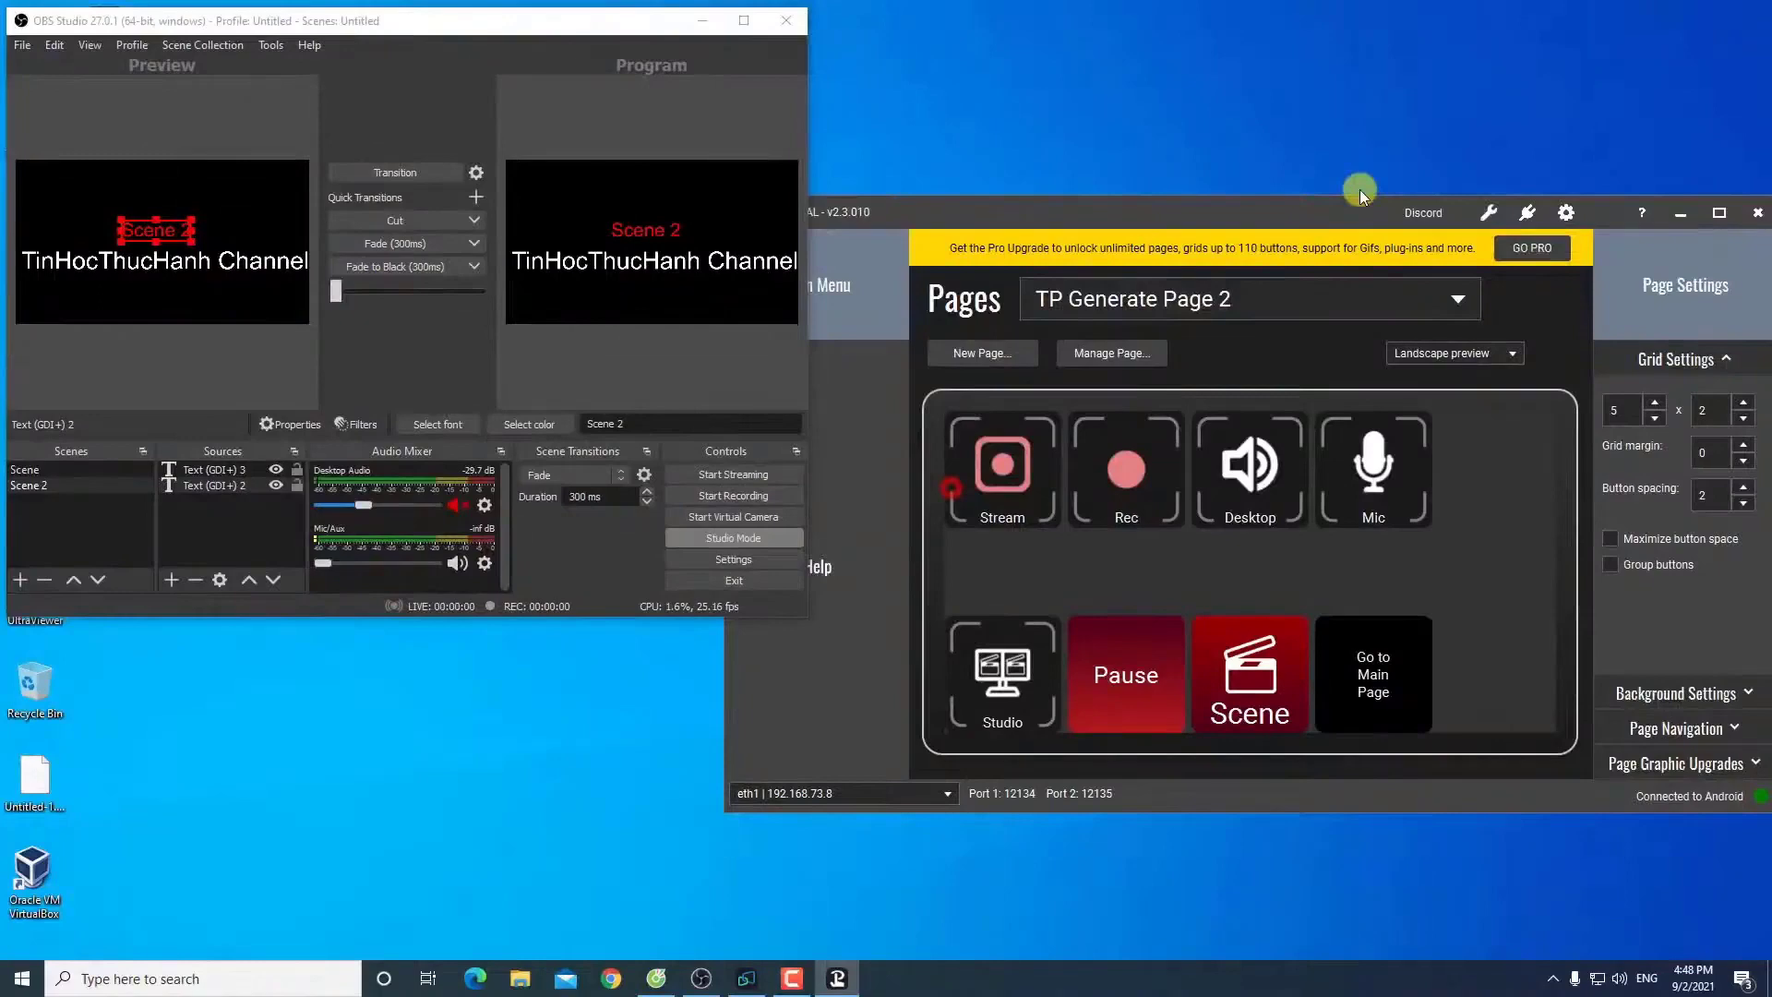
pyautogui.moveTo(1359, 190); pyautogui.dragTo(1370, 130)
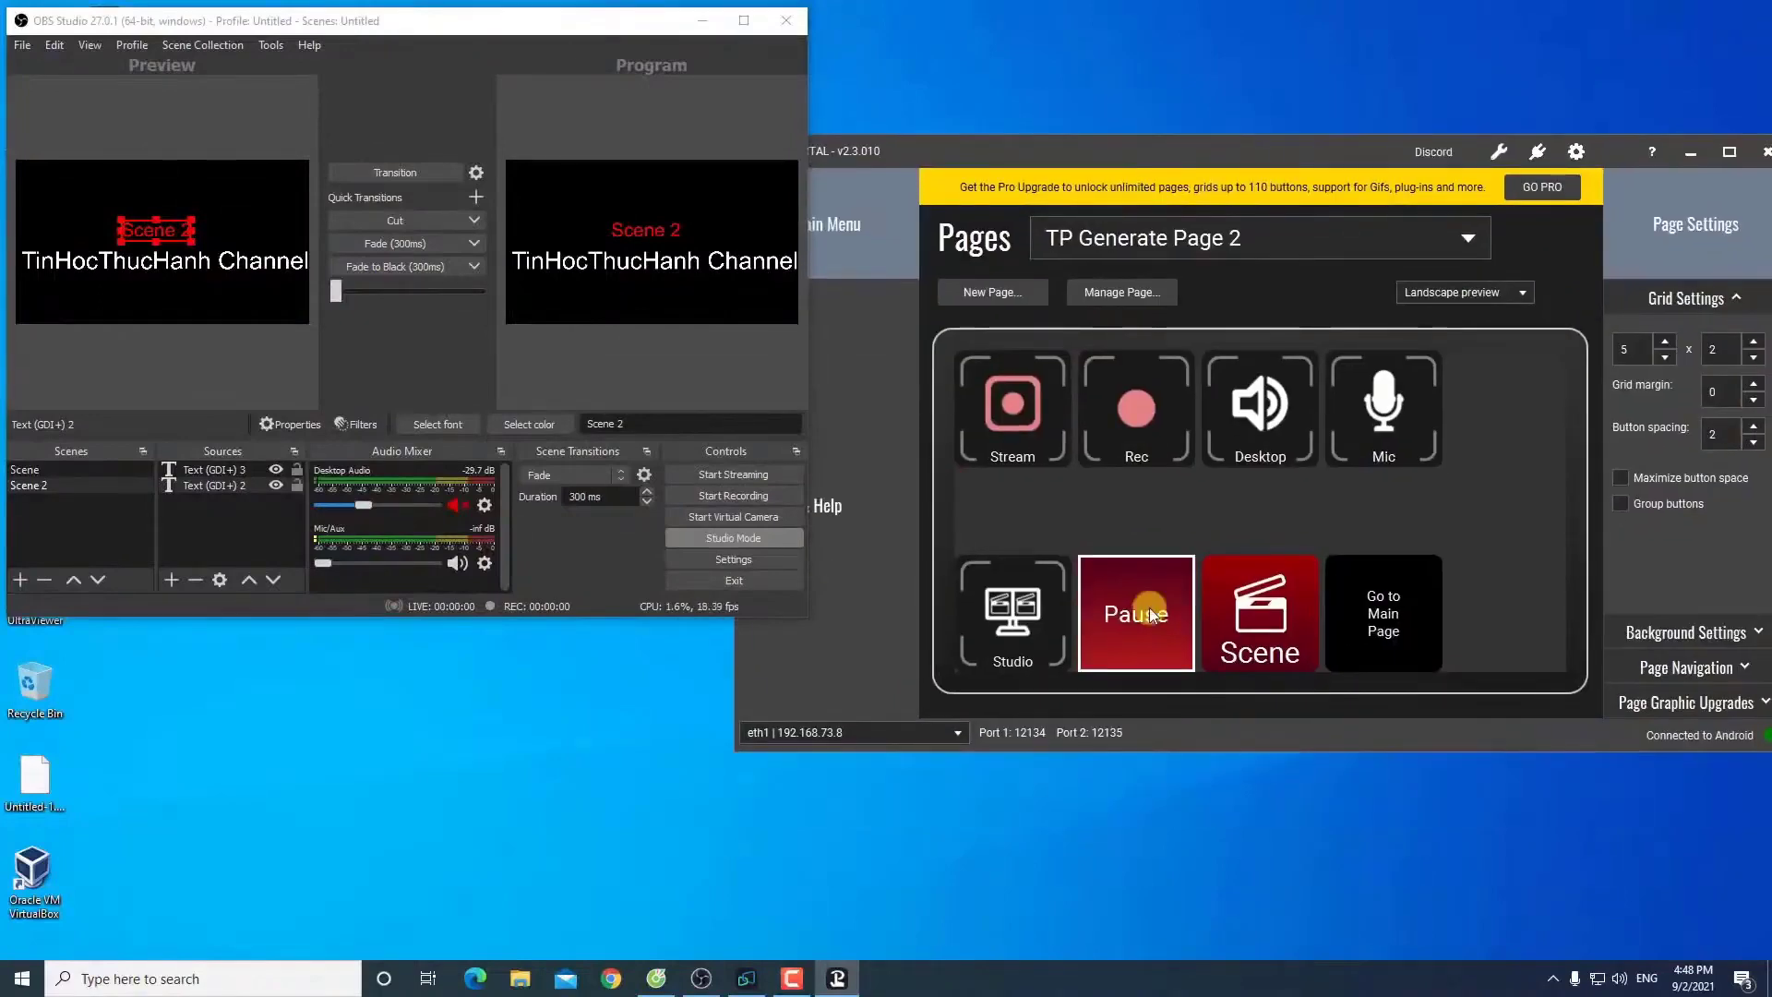
pyautogui.moveTo(1043, 154); pyautogui.dragTo(1119, 79)
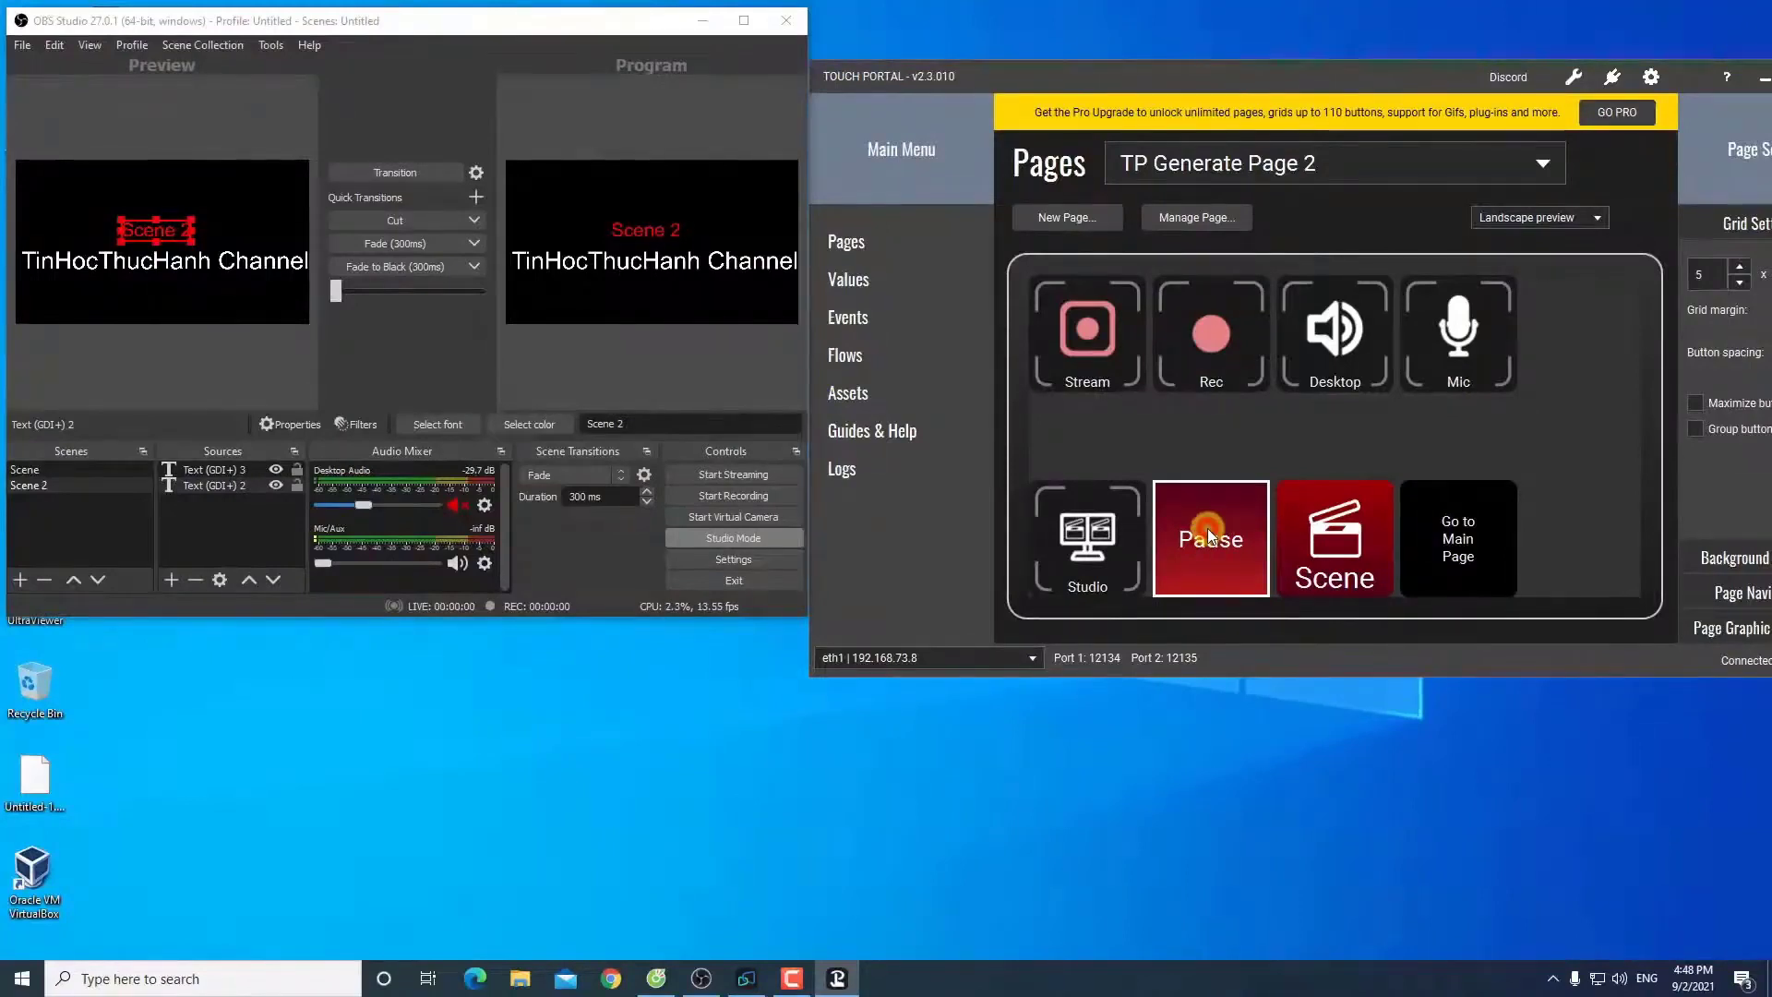
# Step: Open the Pause button for editing and move its editor aside to review its pressed actions
pyautogui.click(1207, 528)
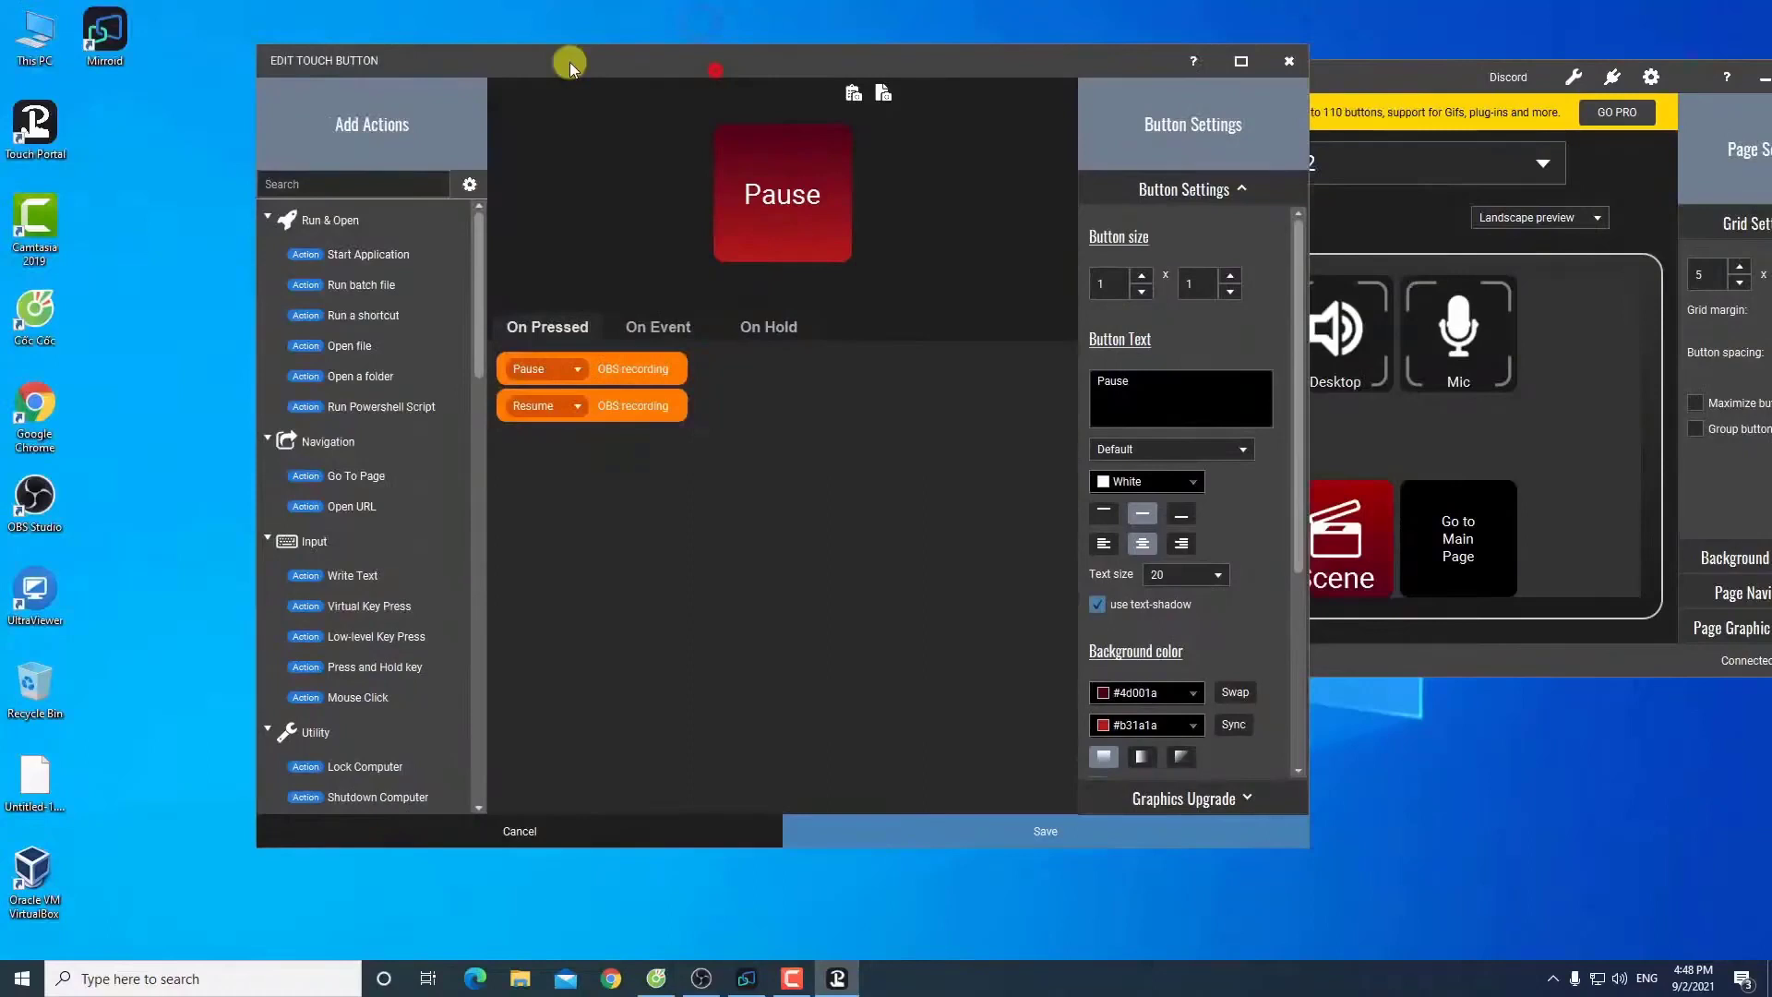
pyautogui.moveTo(570, 67); pyautogui.dragTo(390, 66)
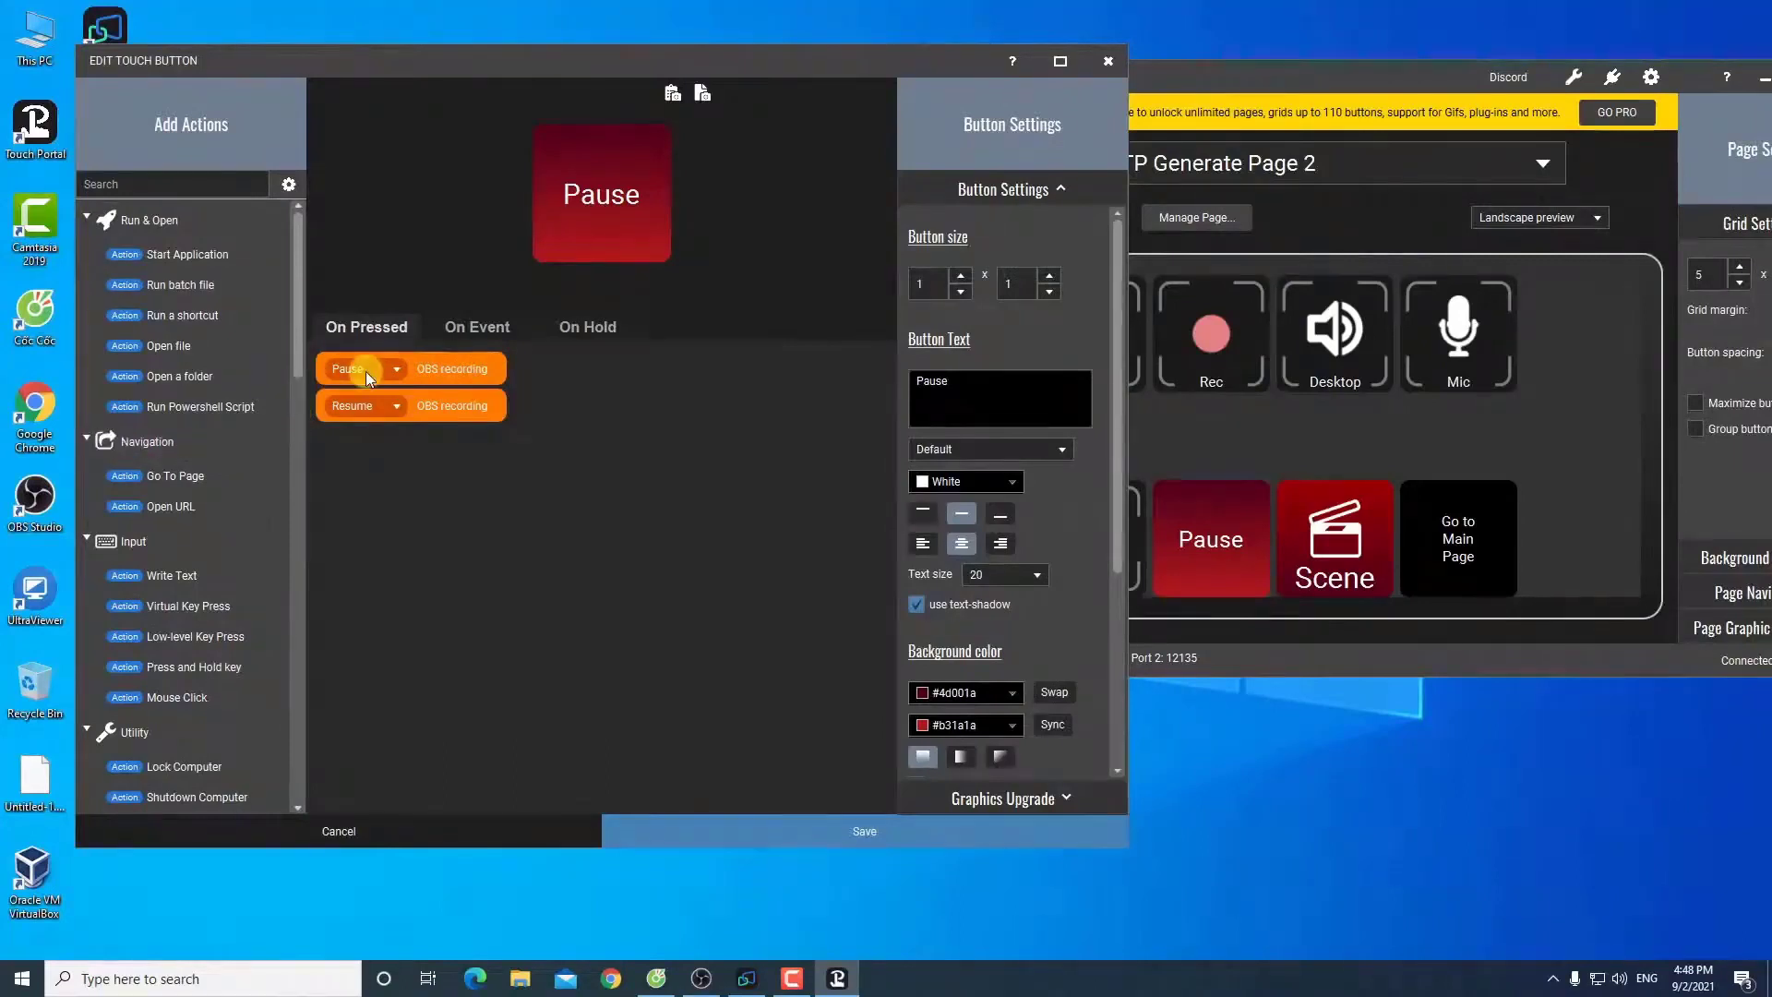
# Step: Add a third OBS Set Recording State action below Resume in the Pause button's pressed actions and view its state options
pyautogui.scroll(-3, 305, 360)
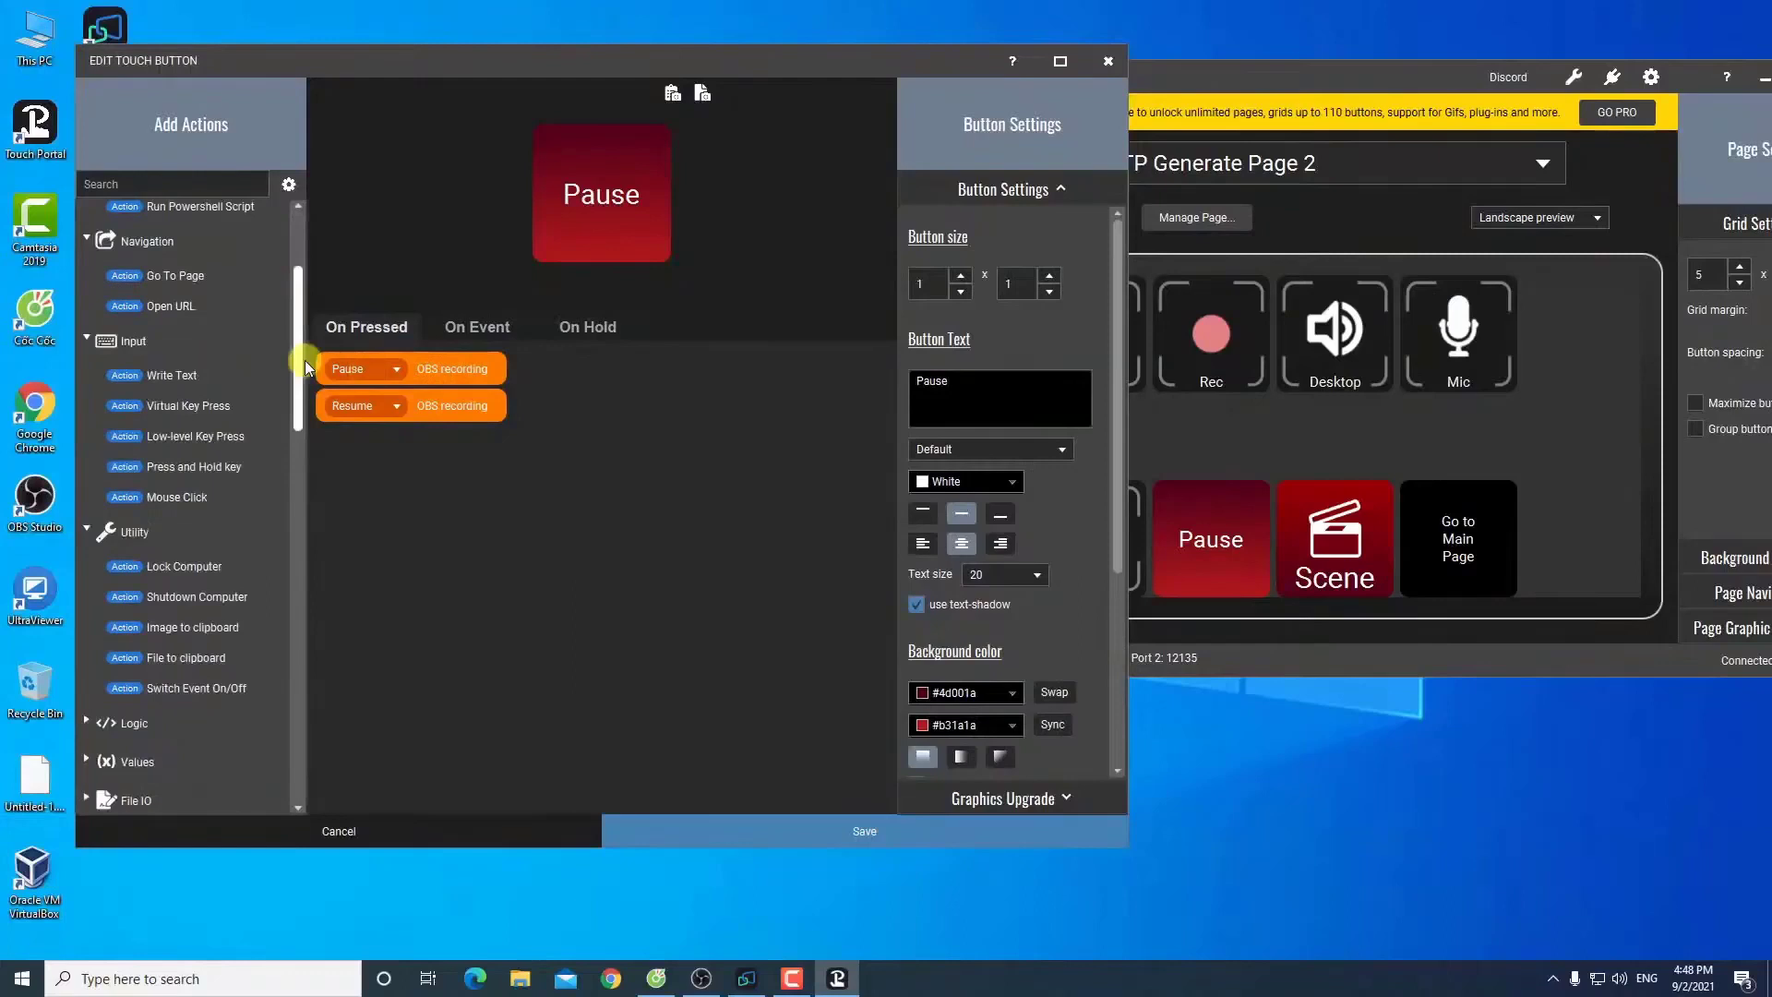
pyautogui.scroll(-7, 297, 421)
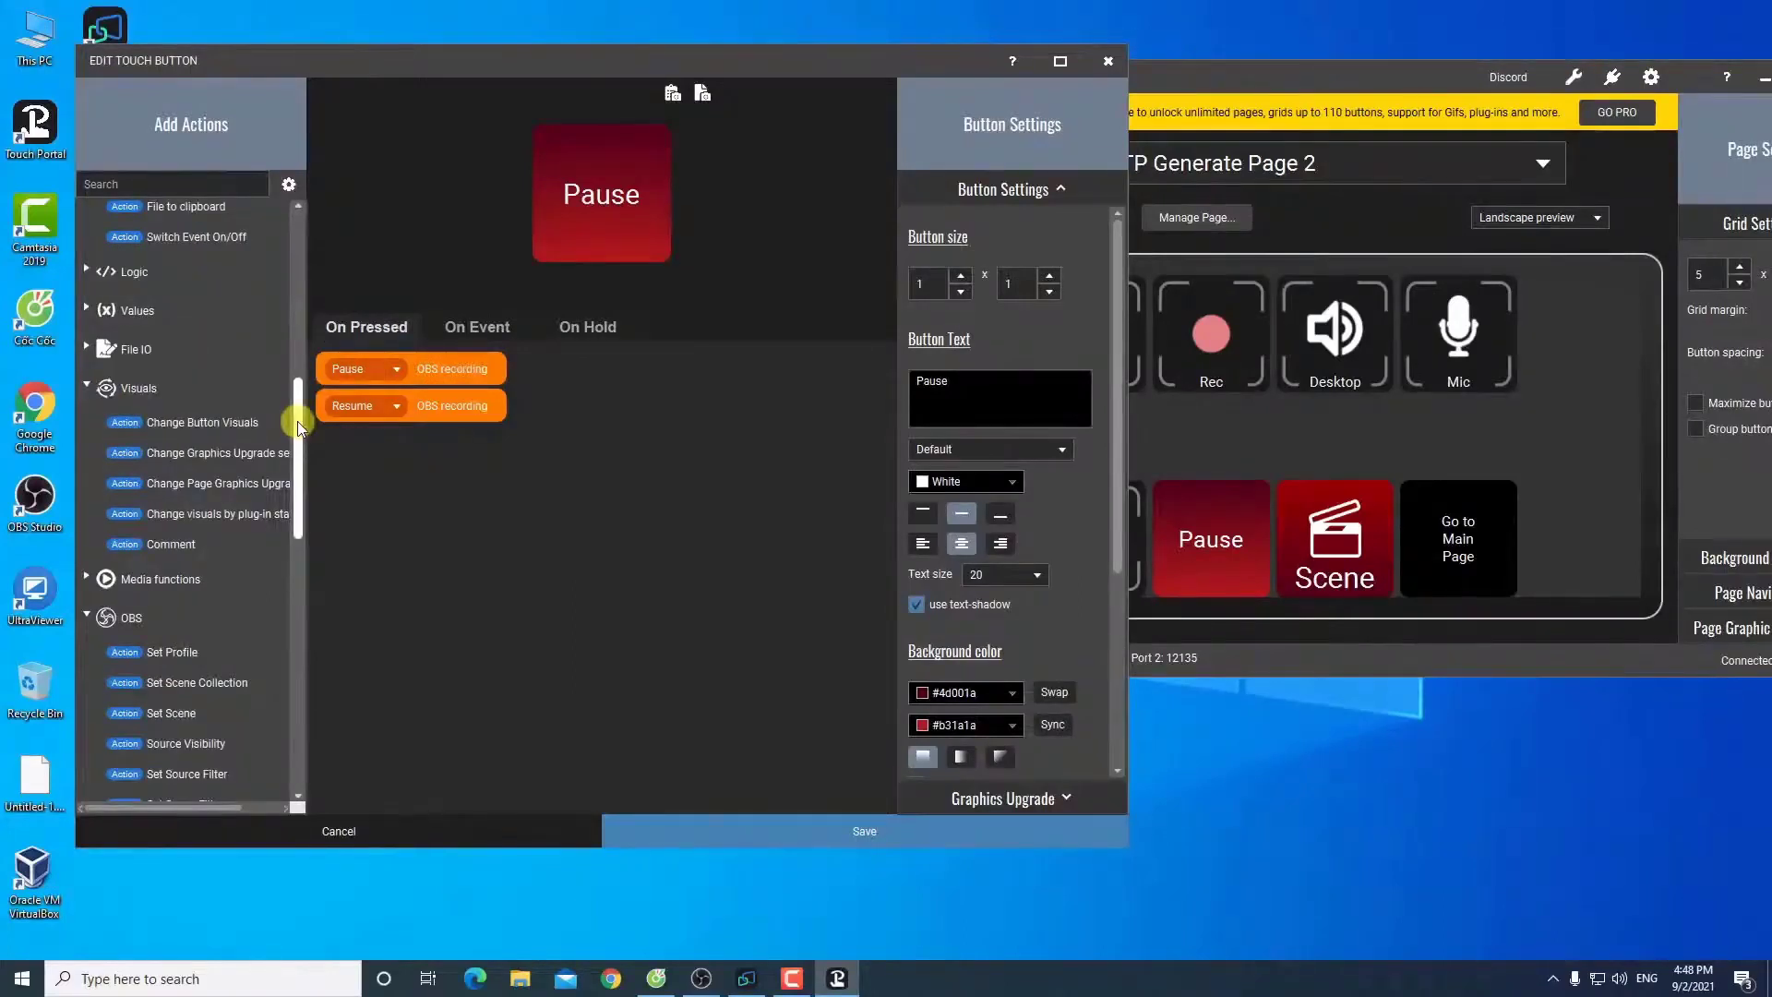
pyautogui.moveTo(297, 421); pyautogui.dragTo(298, 532)
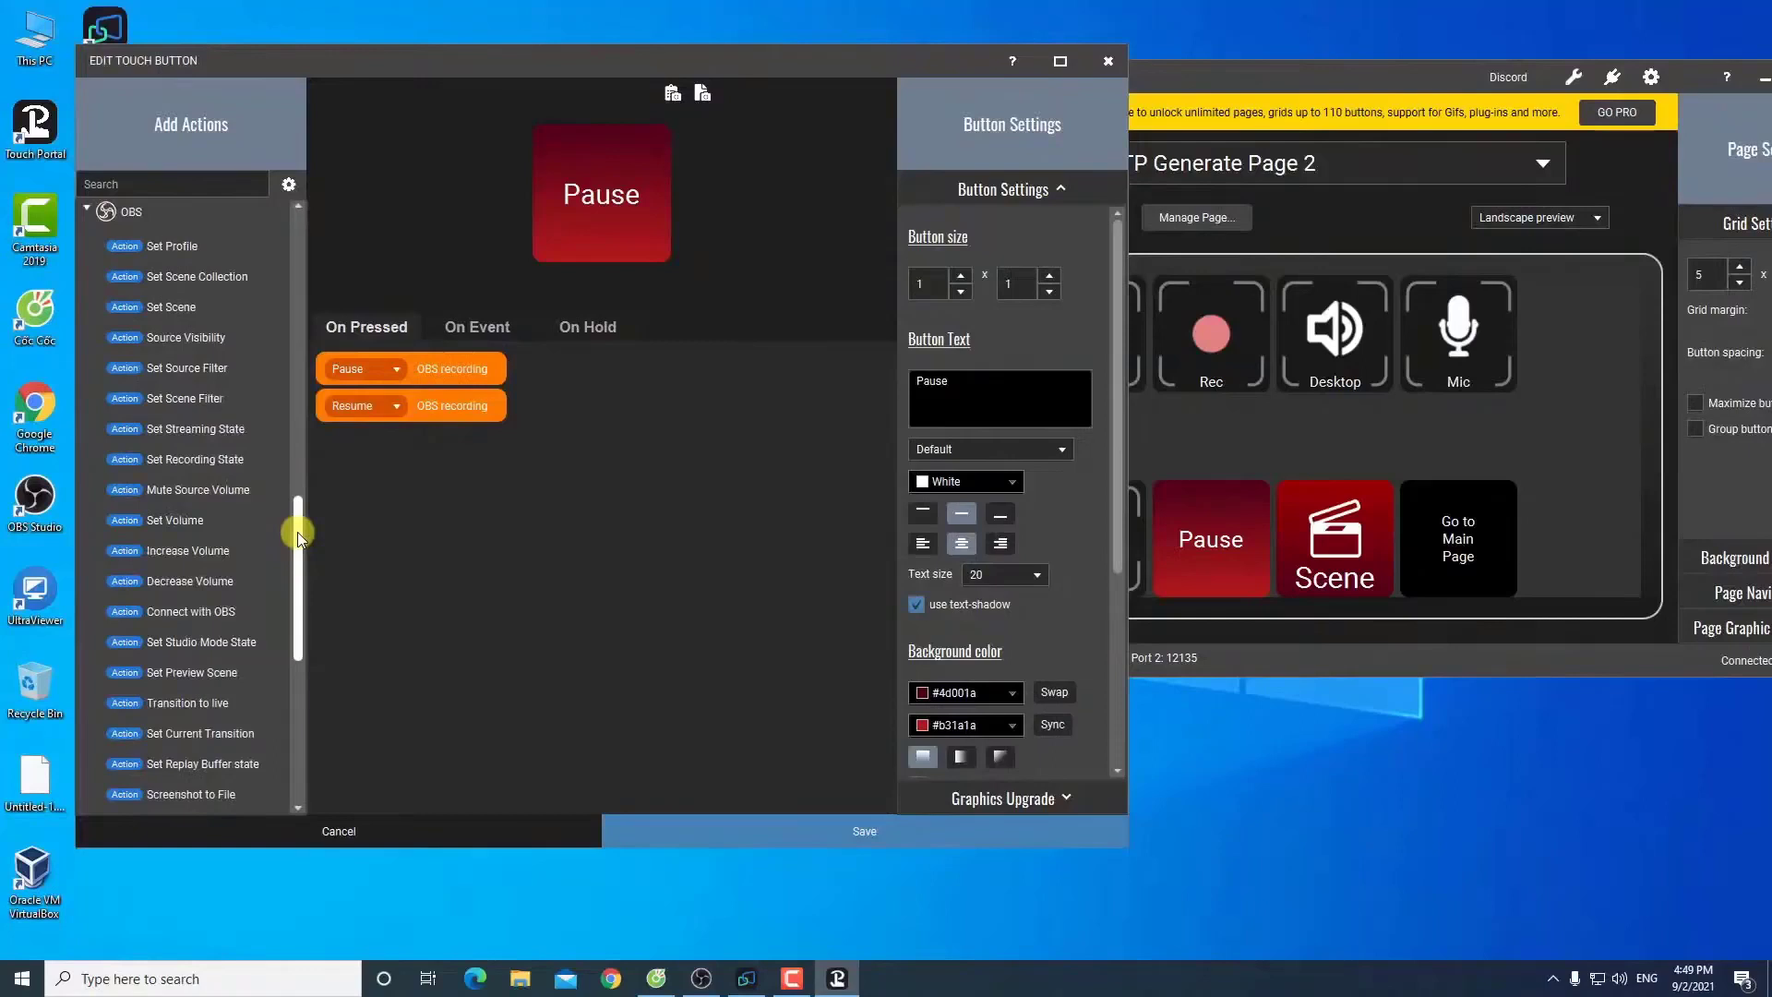
pyautogui.scroll(-1, 226, 295)
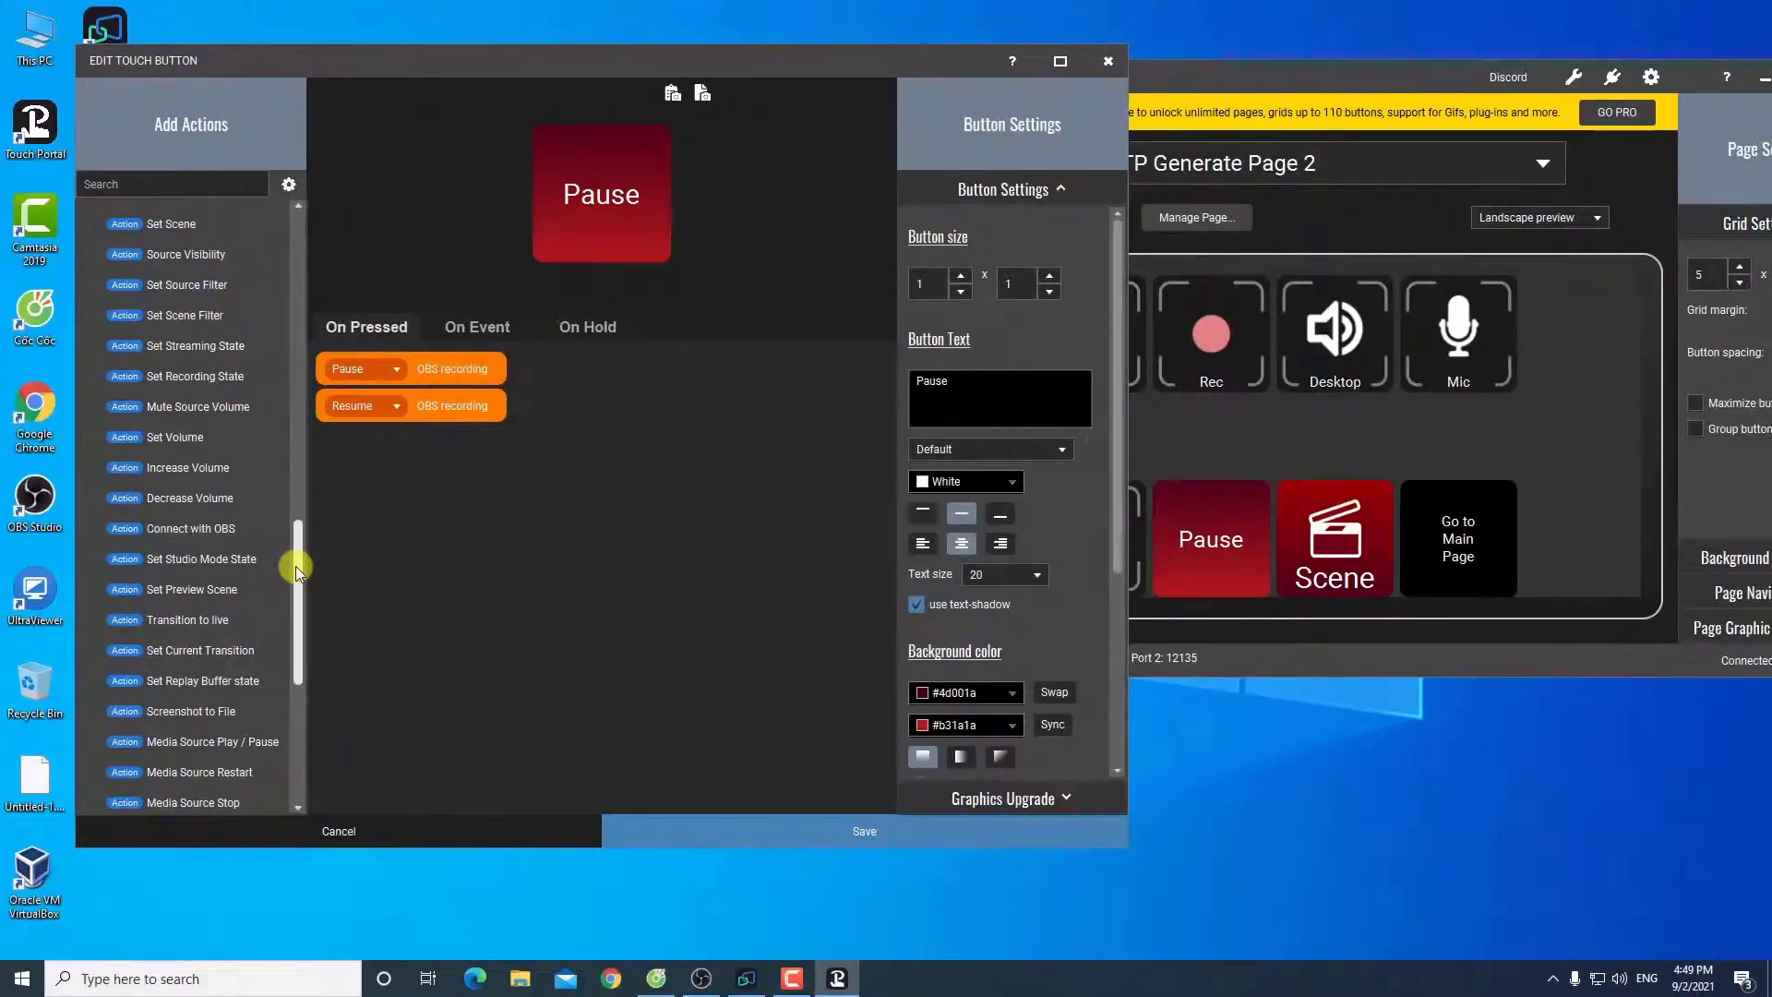
pyautogui.scroll(1, 212, 470)
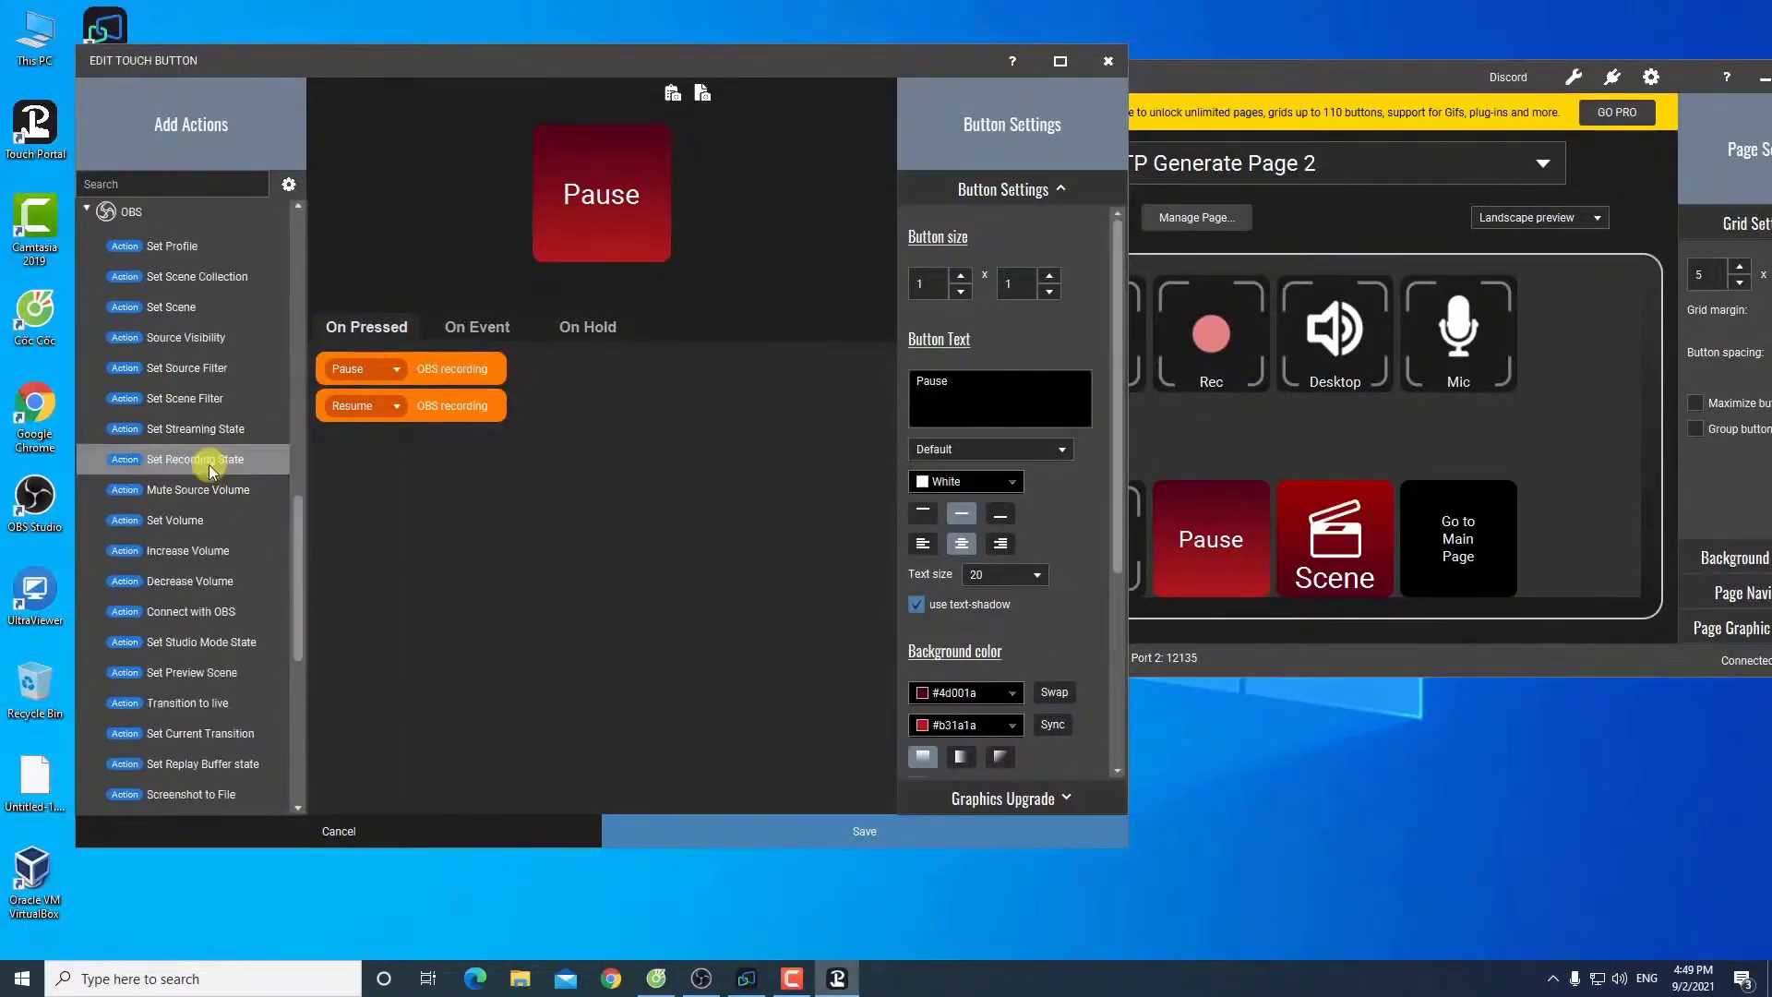
pyautogui.moveTo(211, 470); pyautogui.dragTo(355, 443)
pyautogui.click(364, 442)
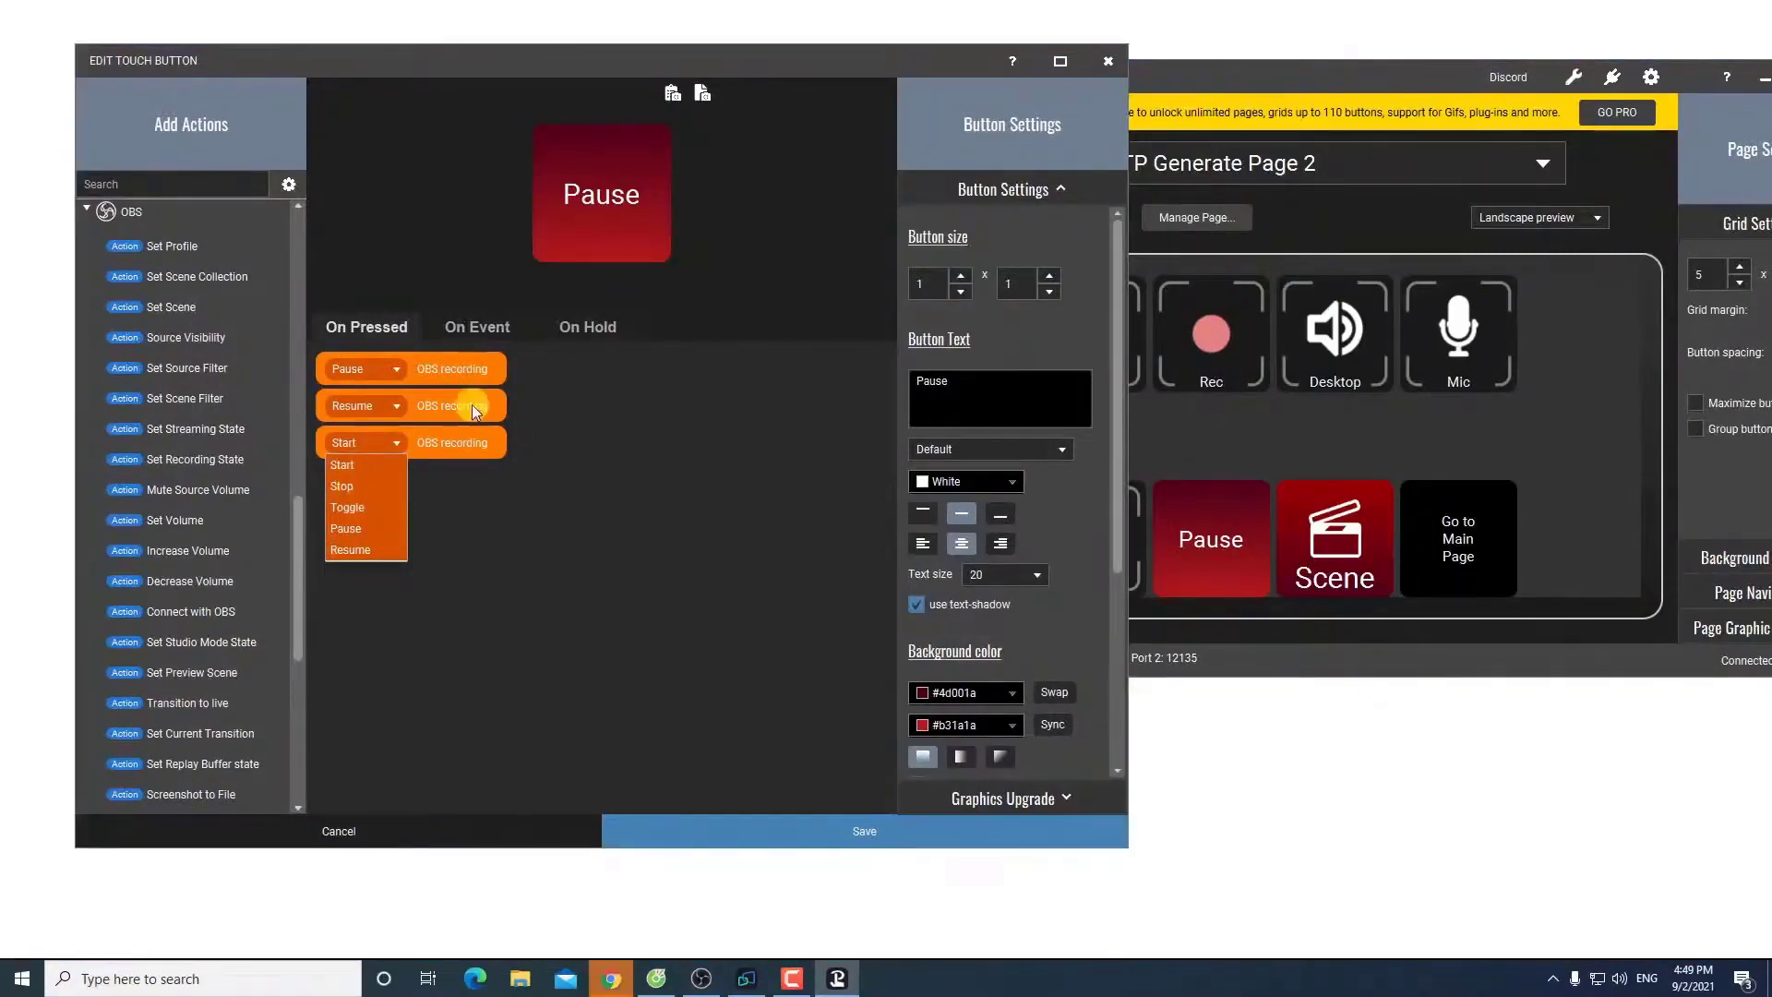
pyautogui.click(384, 451)
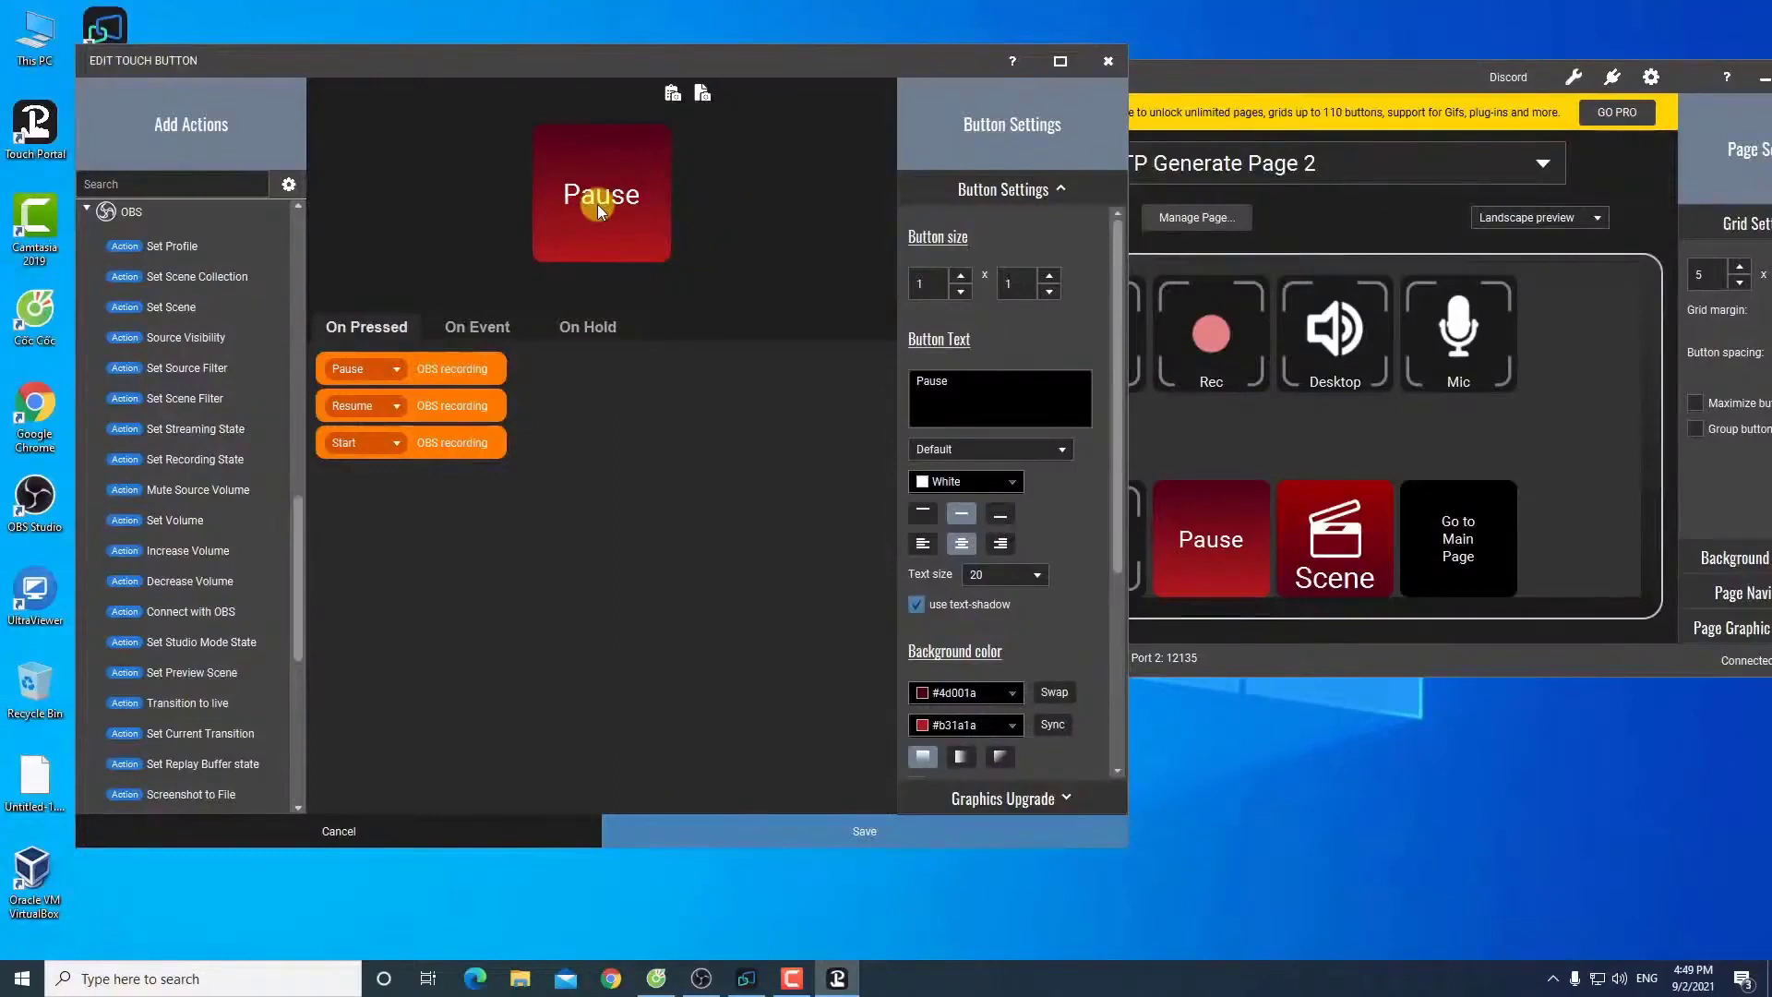
# Step: Delete the Start recording action from the Pause button's pressed actions
pyautogui.rightClick(451, 447)
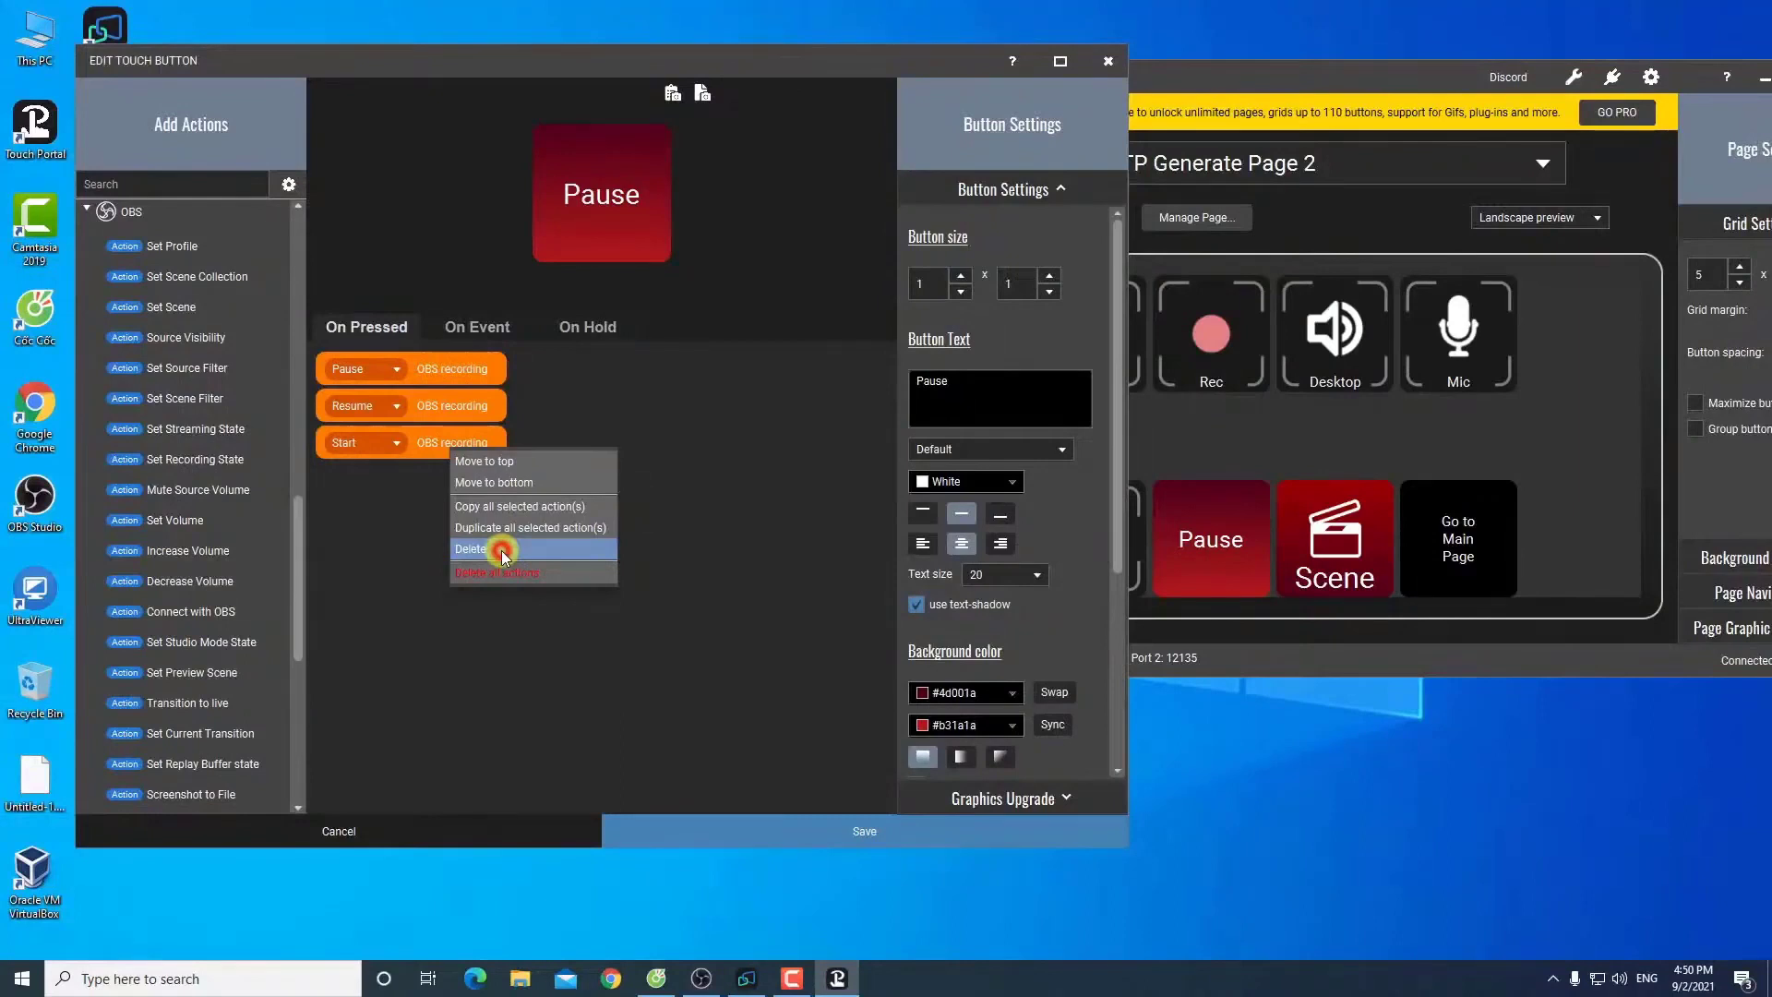
pyautogui.click(501, 550)
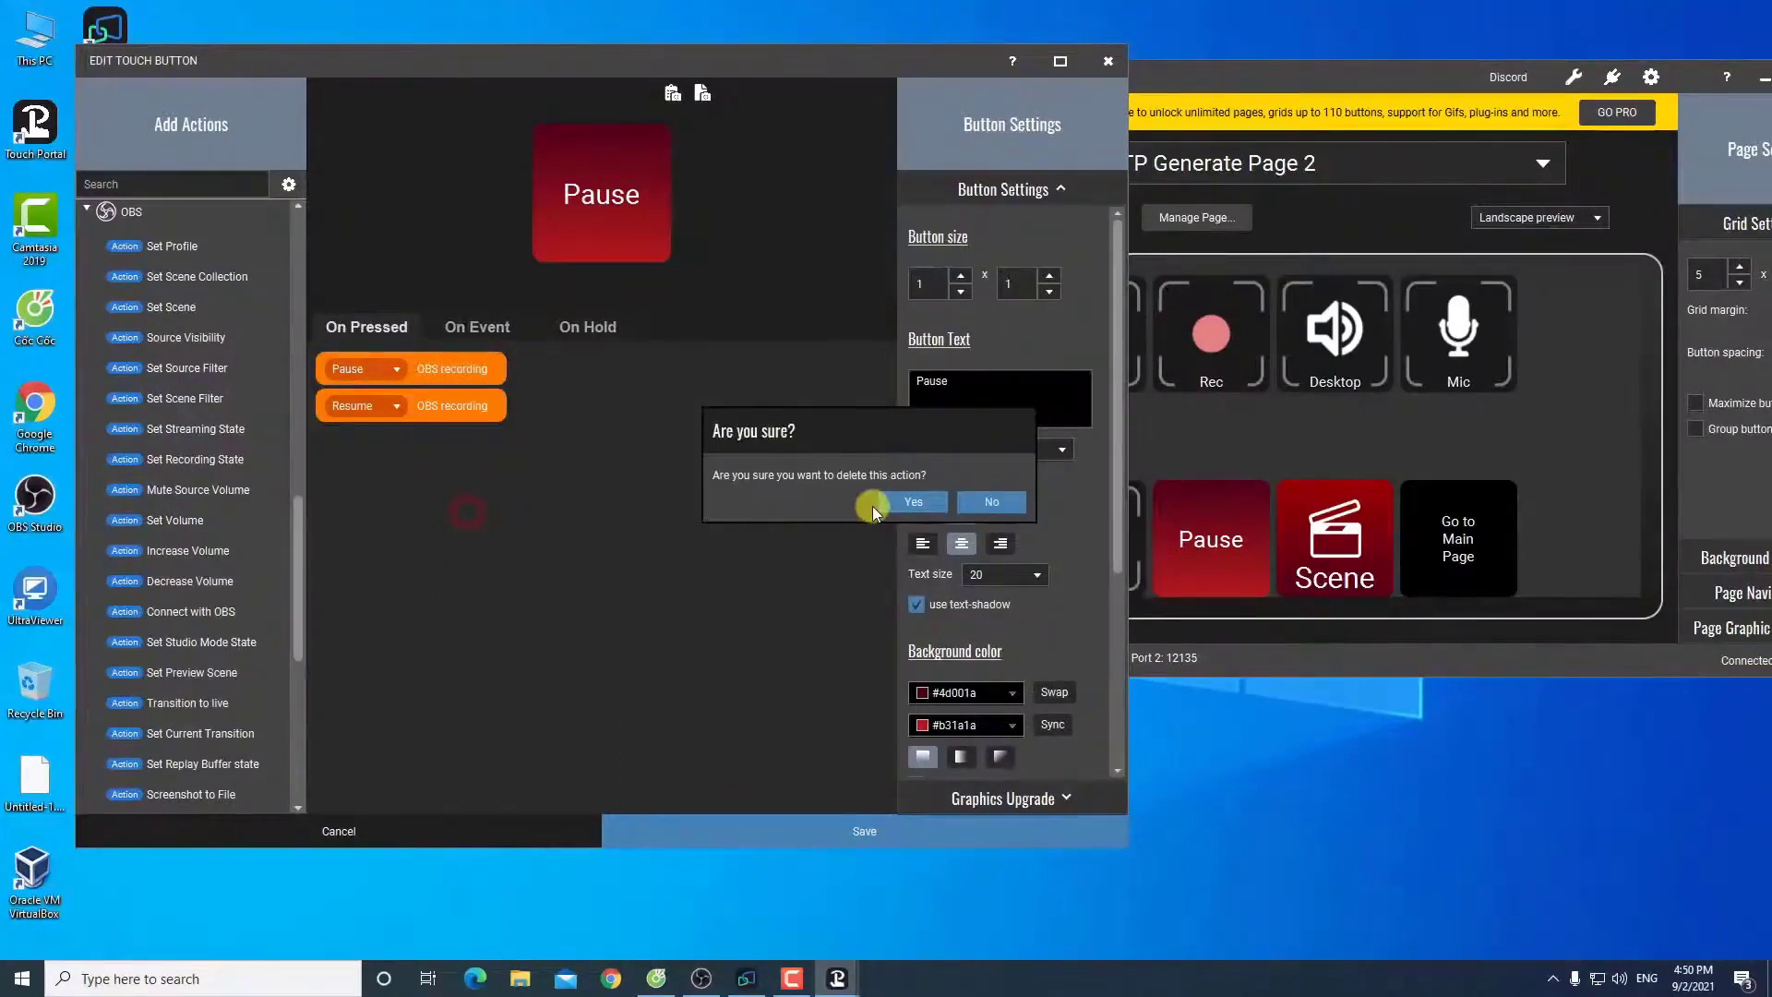
pyautogui.click(912, 501)
# Step: Copy the Pause recording action, paste it below as a second pressed action, and set it to Resume
pyautogui.rightClick(436, 368)
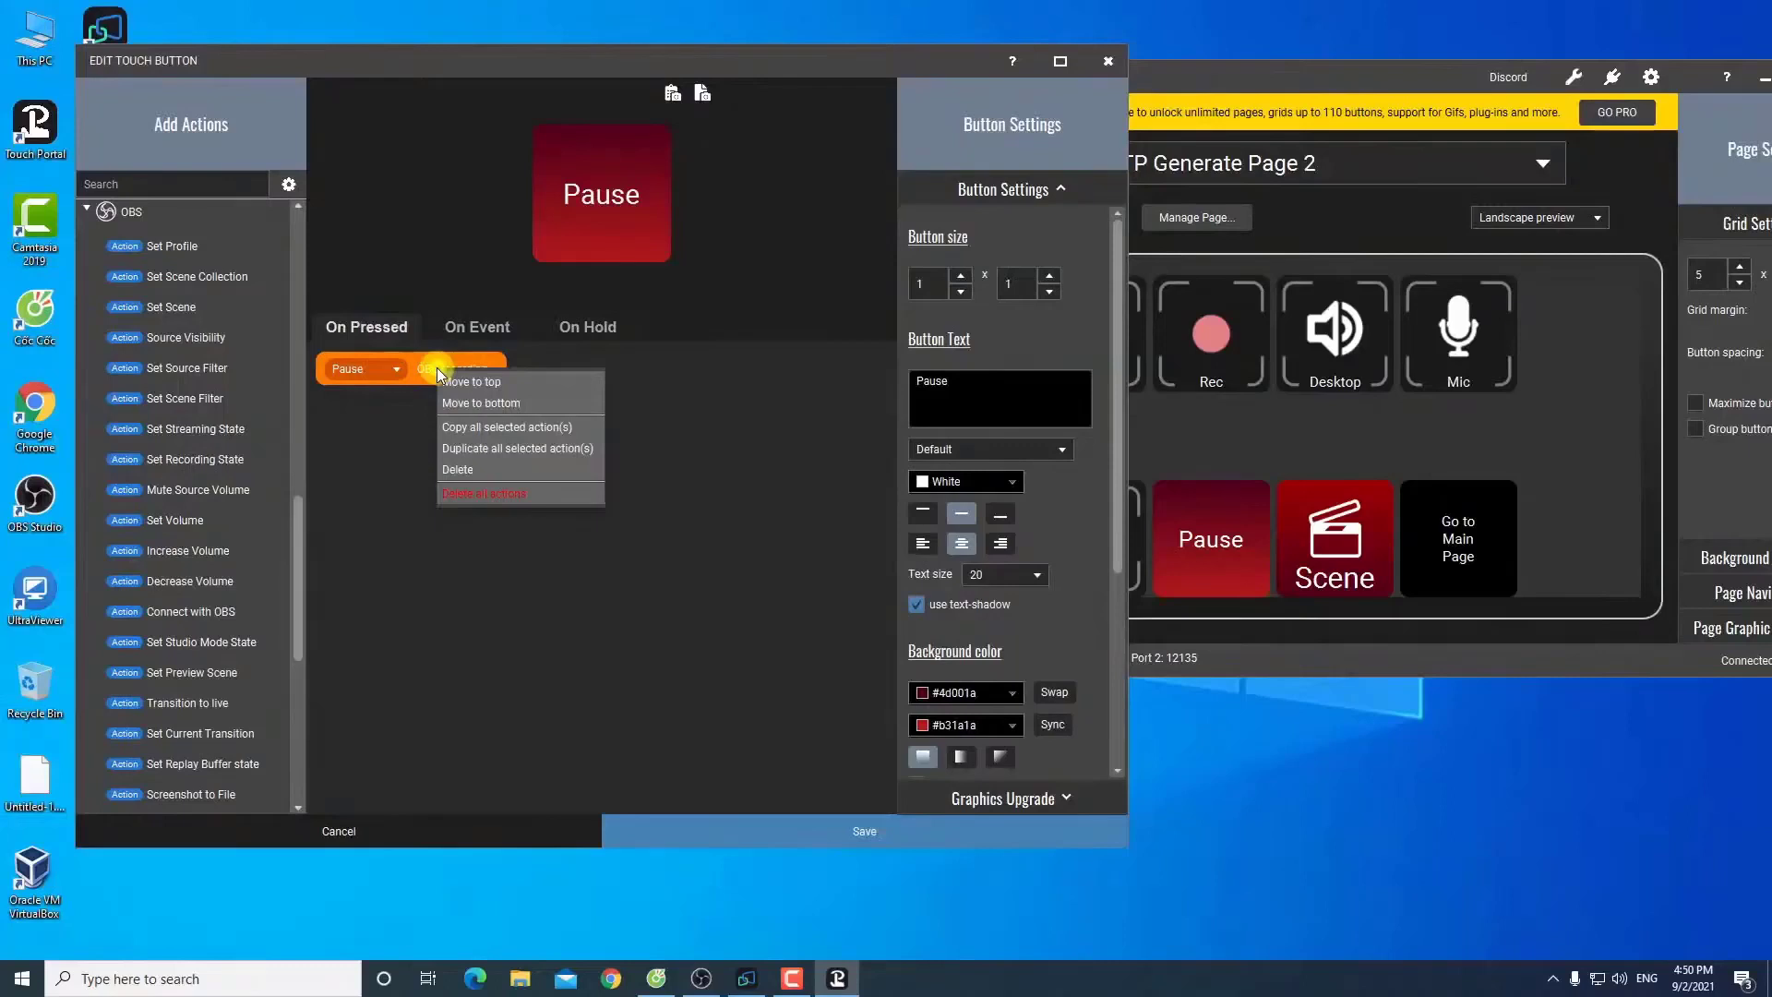
pyautogui.rightClick(423, 442)
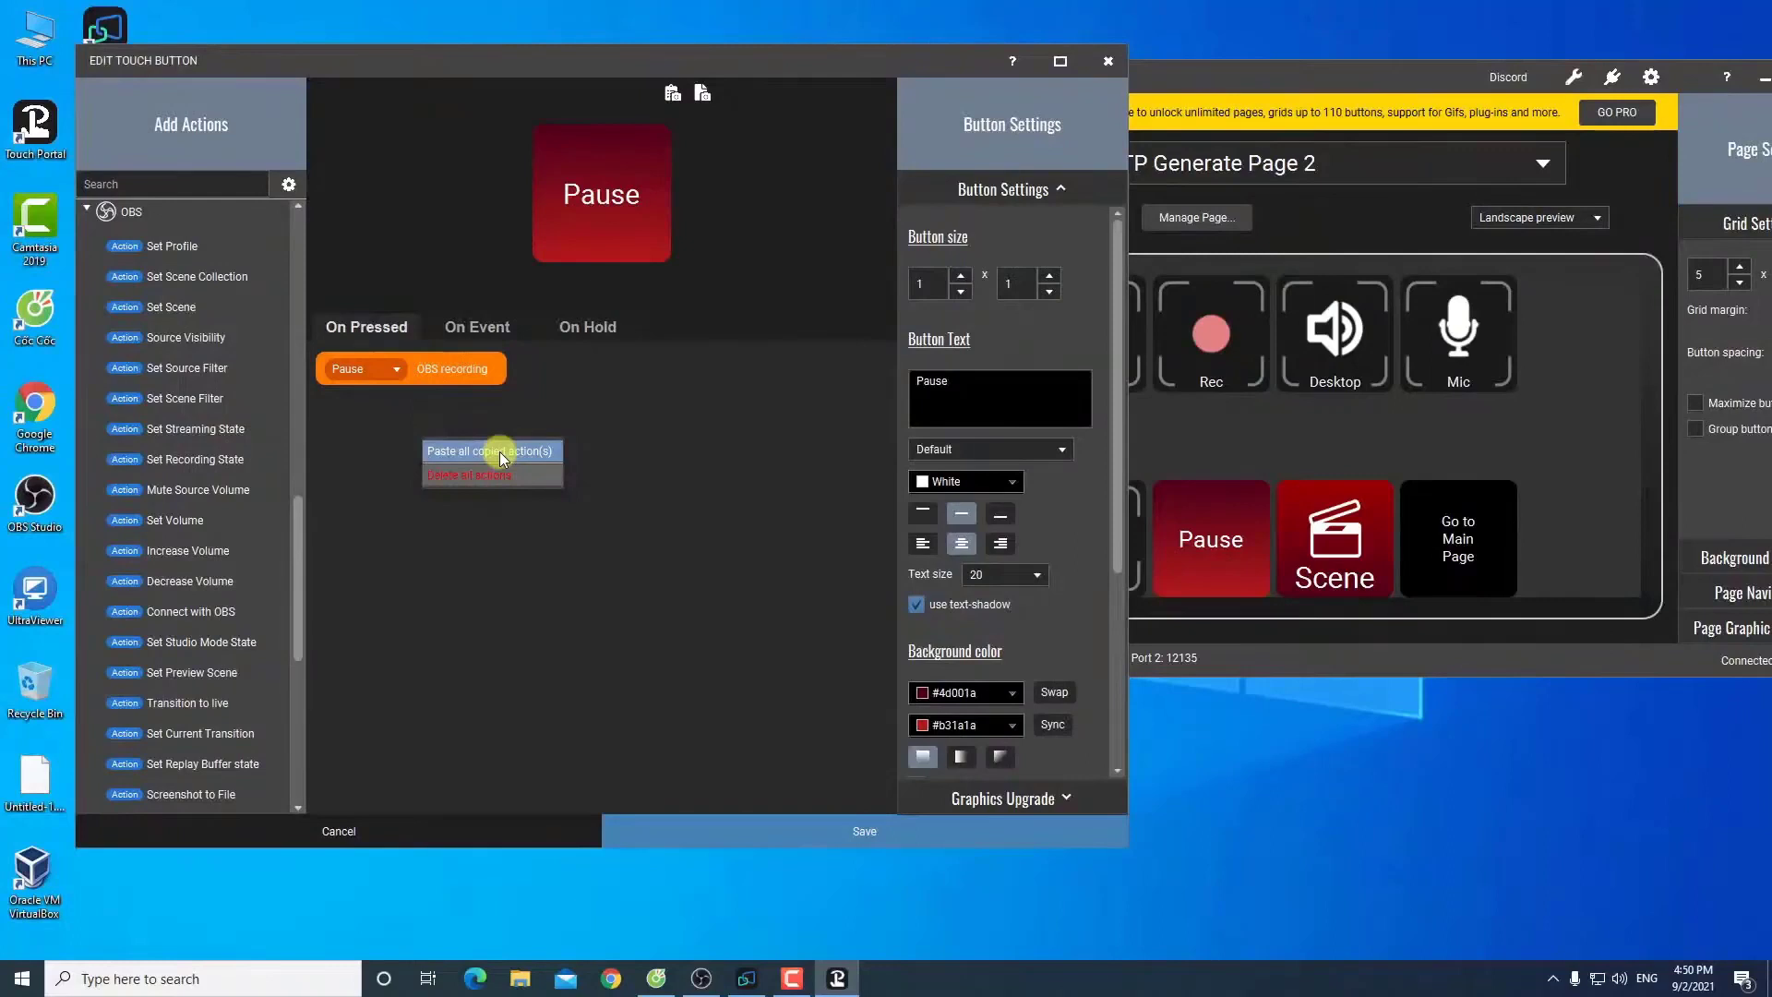
pyautogui.click(500, 452)
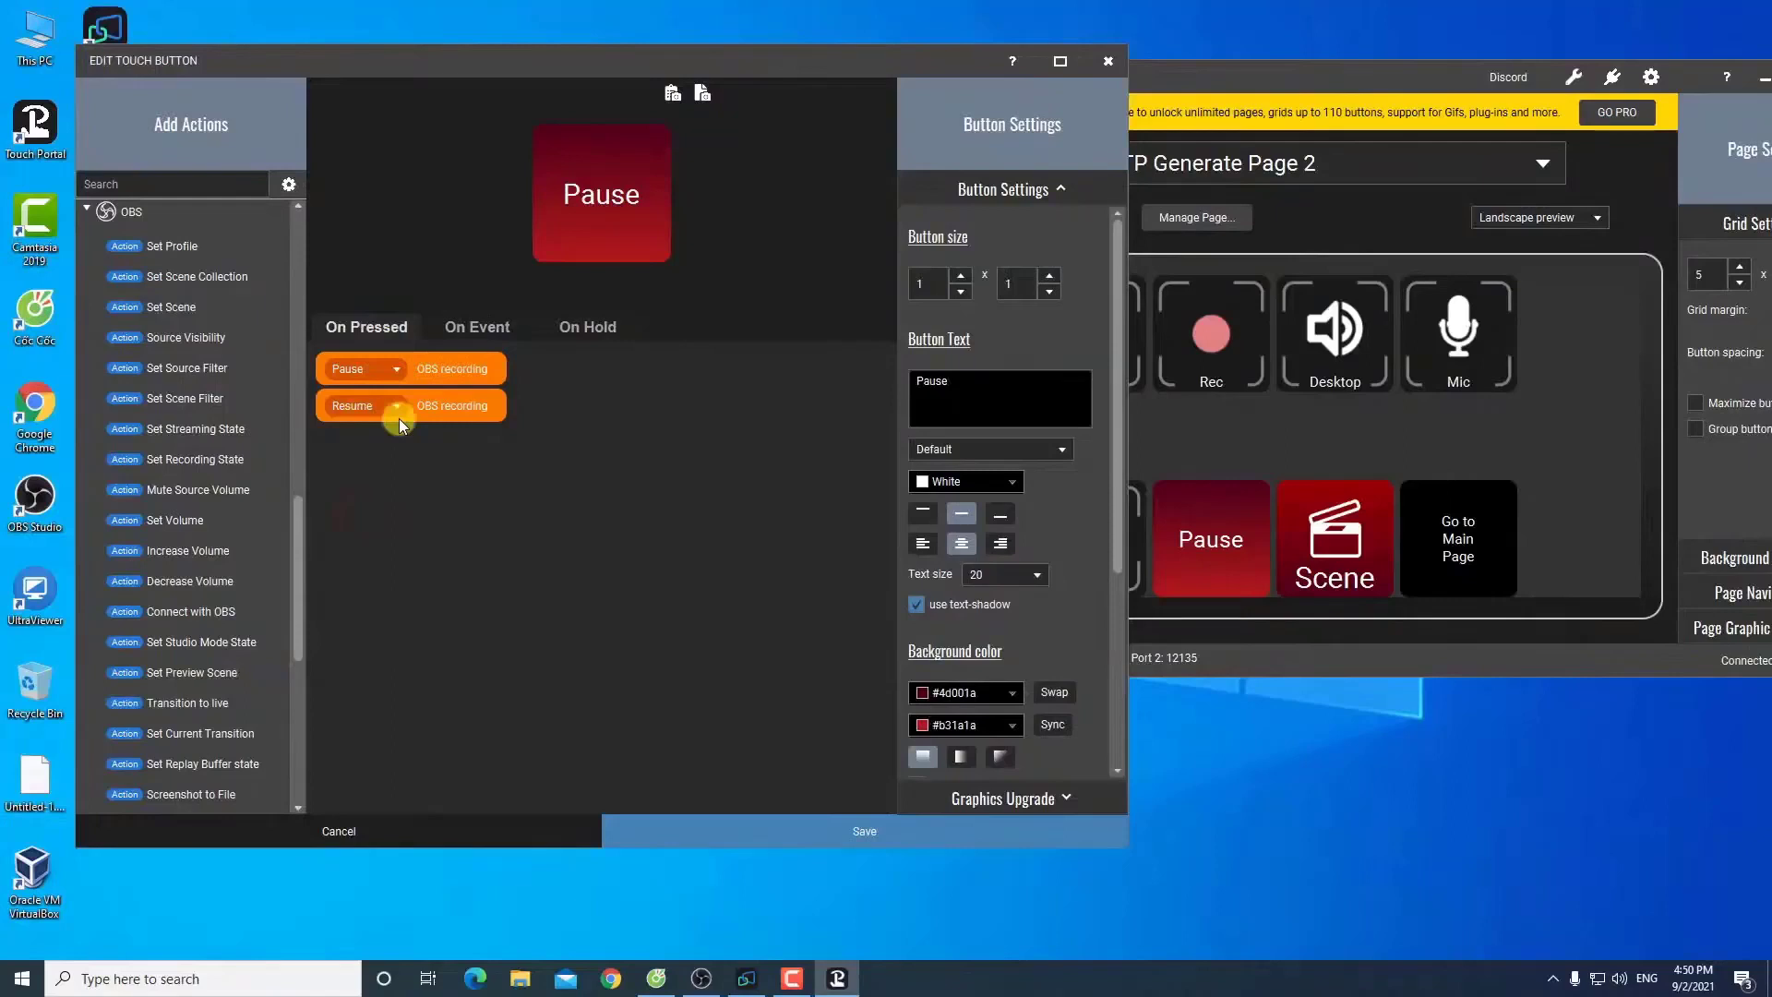
# Step: Review the Pause button's event list to see which icon each OBS recording state switches to
pyautogui.click(479, 328)
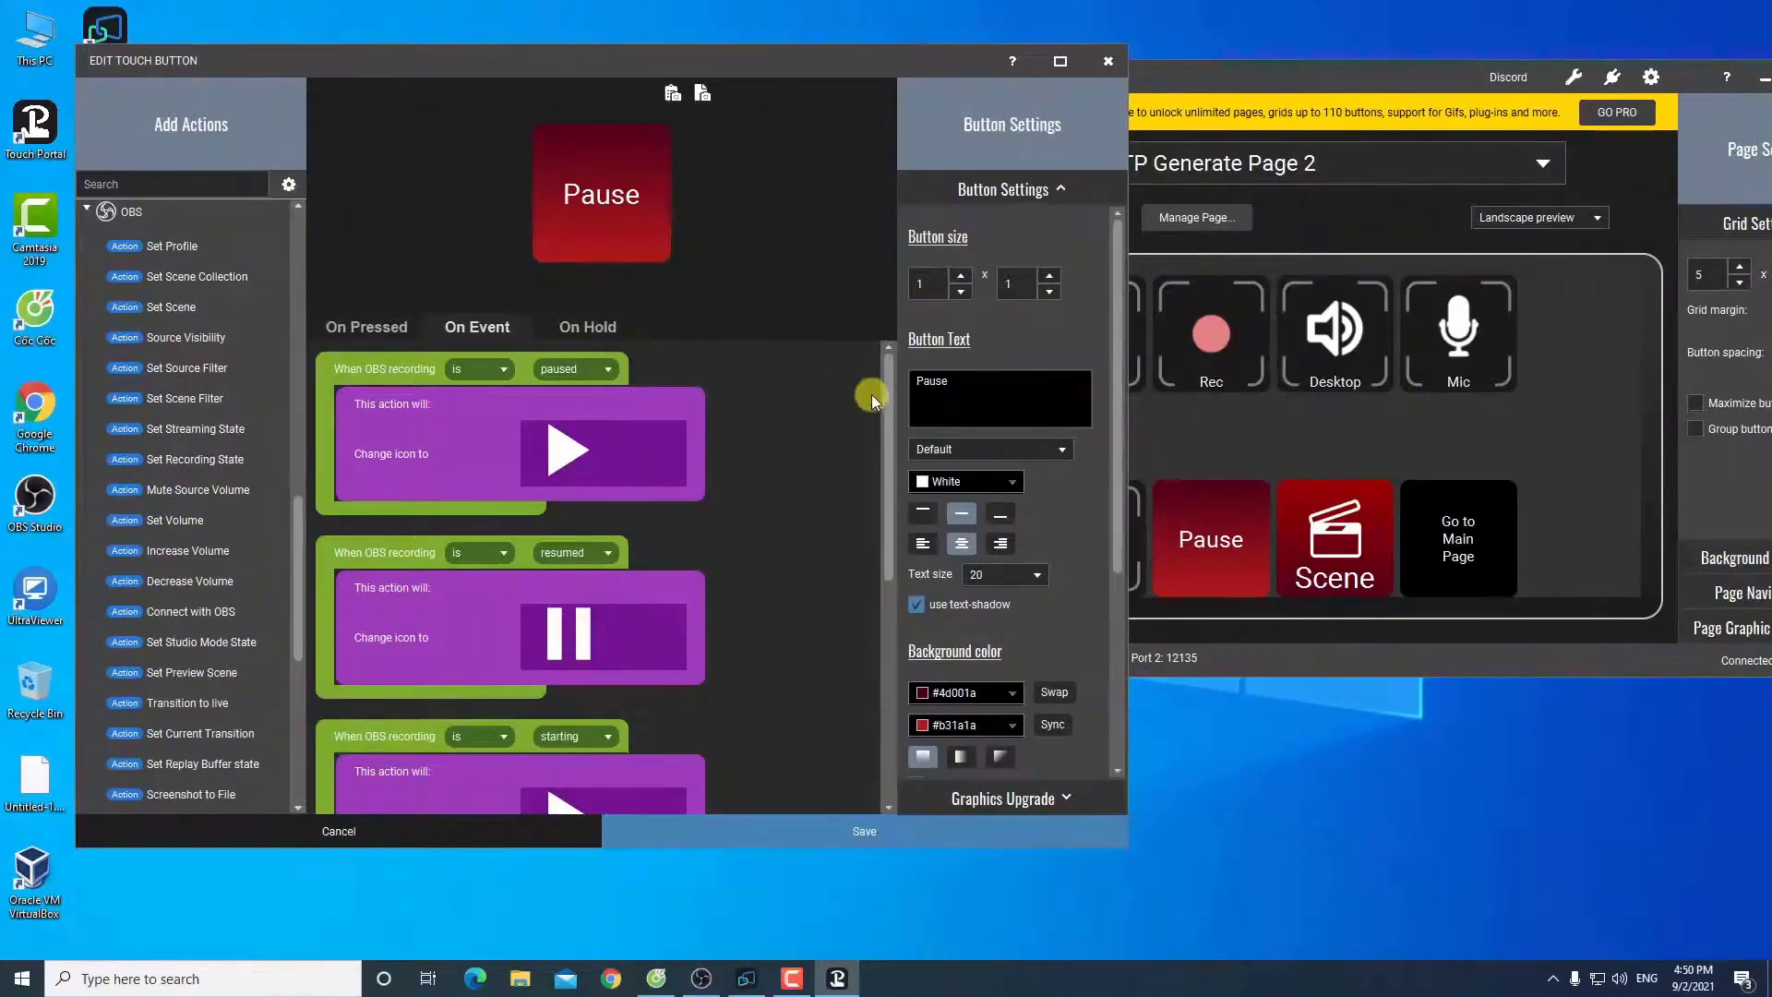
pyautogui.scroll(-3, 380, 601)
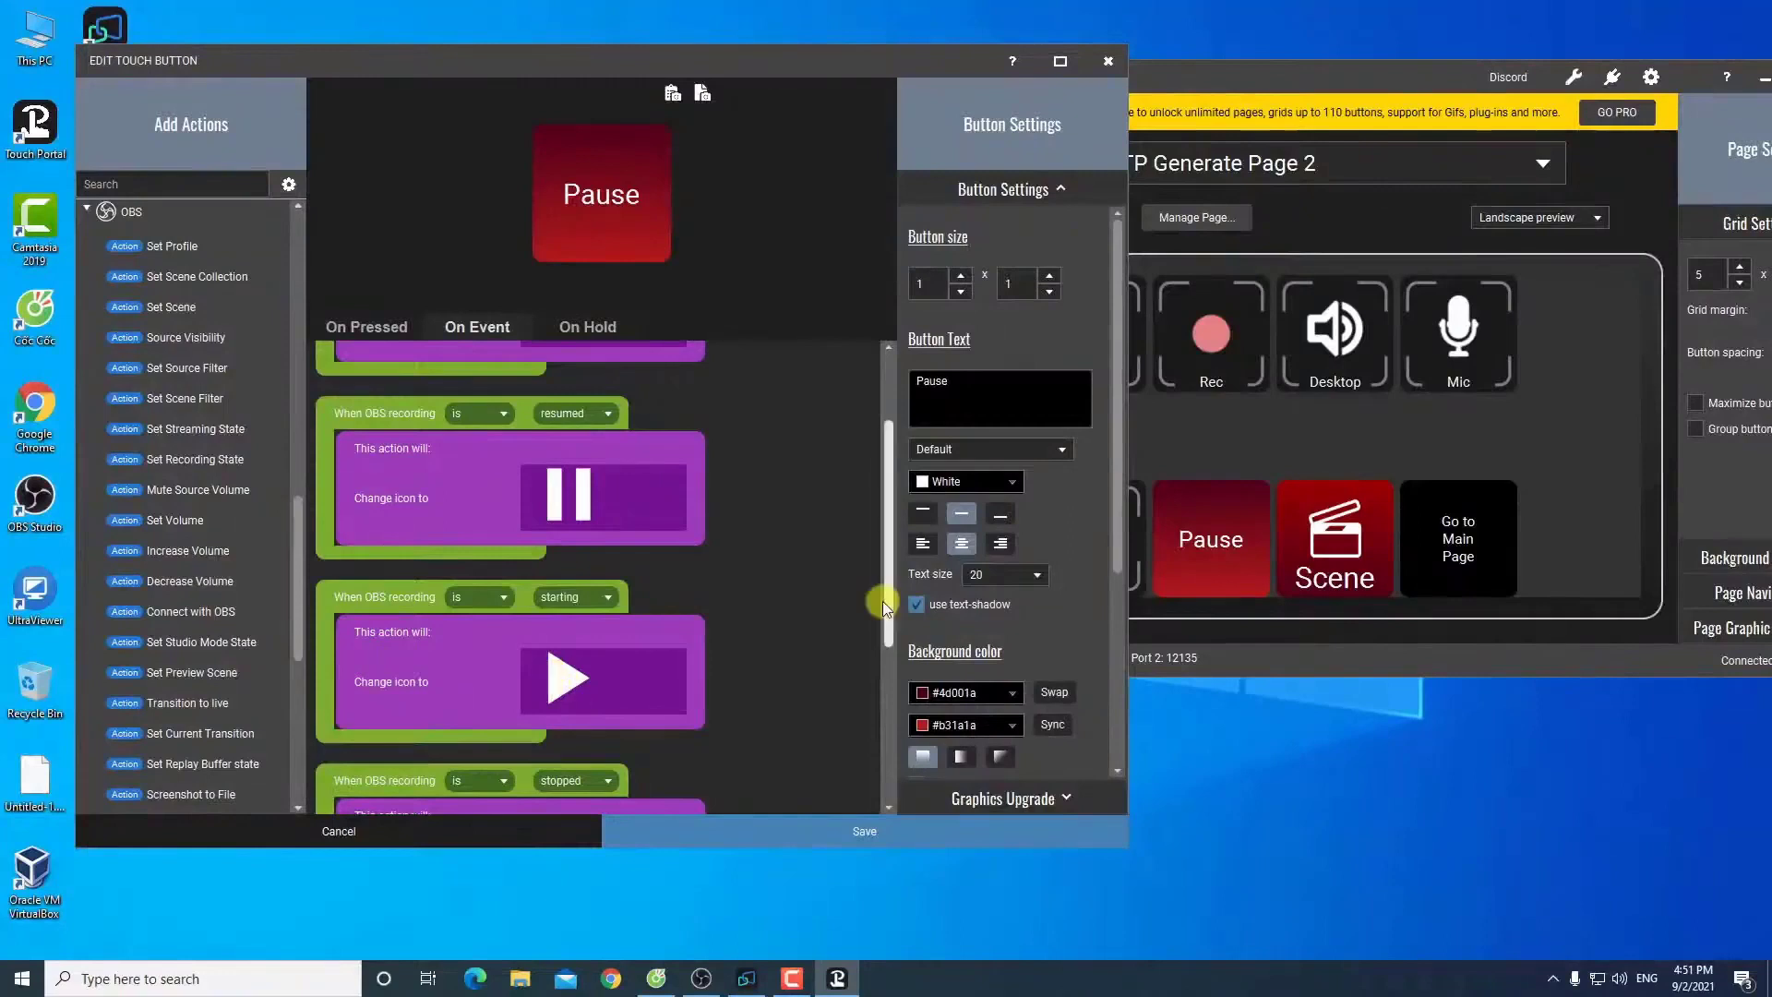
pyautogui.moveTo(883, 601); pyautogui.dragTo(877, 717)
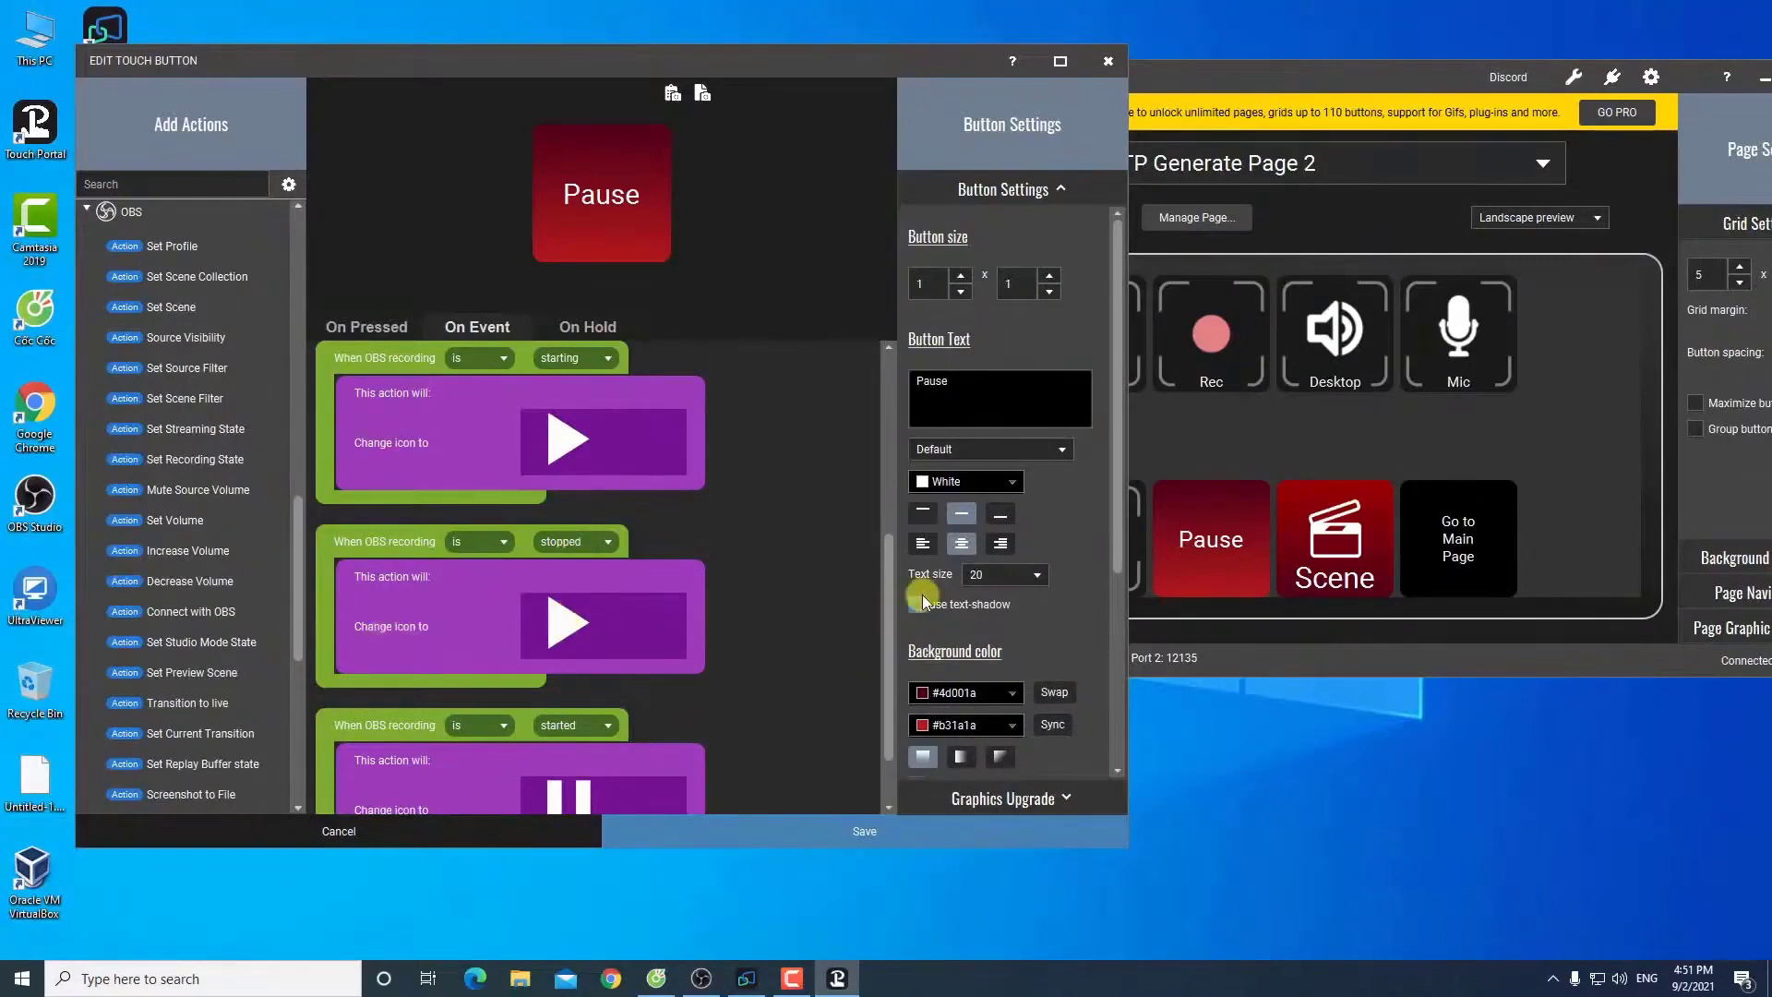
pyautogui.moveTo(888, 574); pyautogui.dragTo(896, 679)
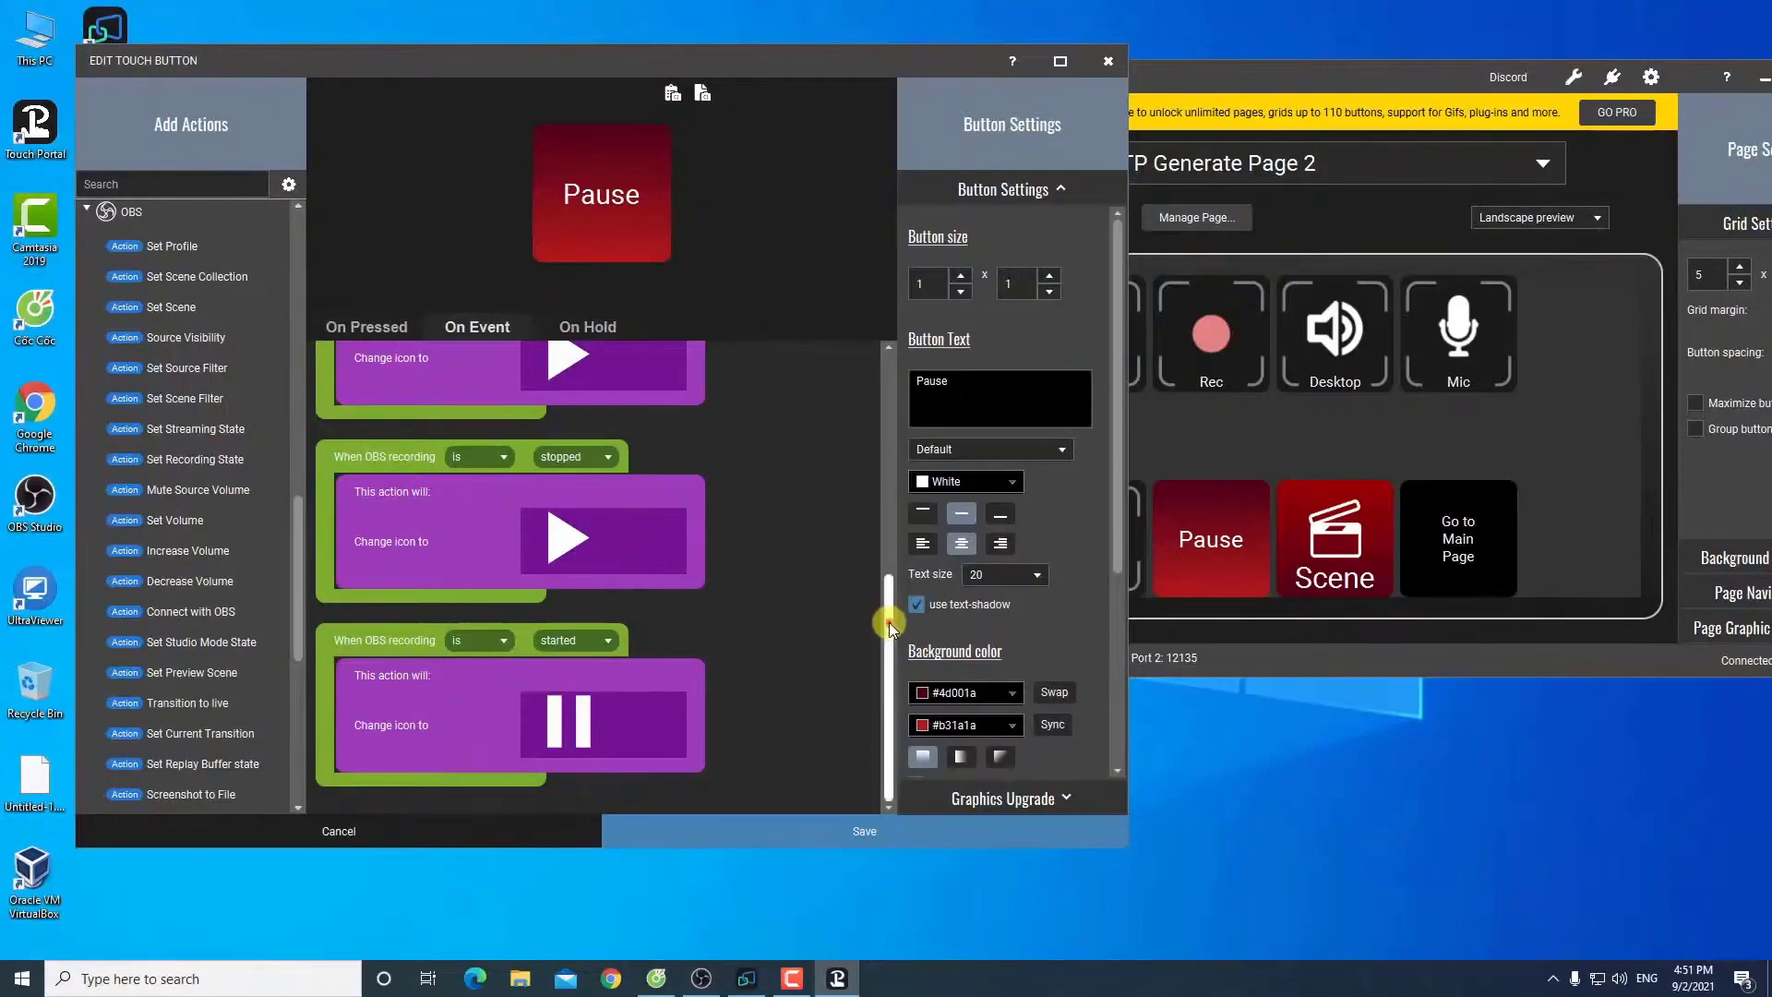
pyautogui.moveTo(888, 622); pyautogui.dragTo(762, 399)
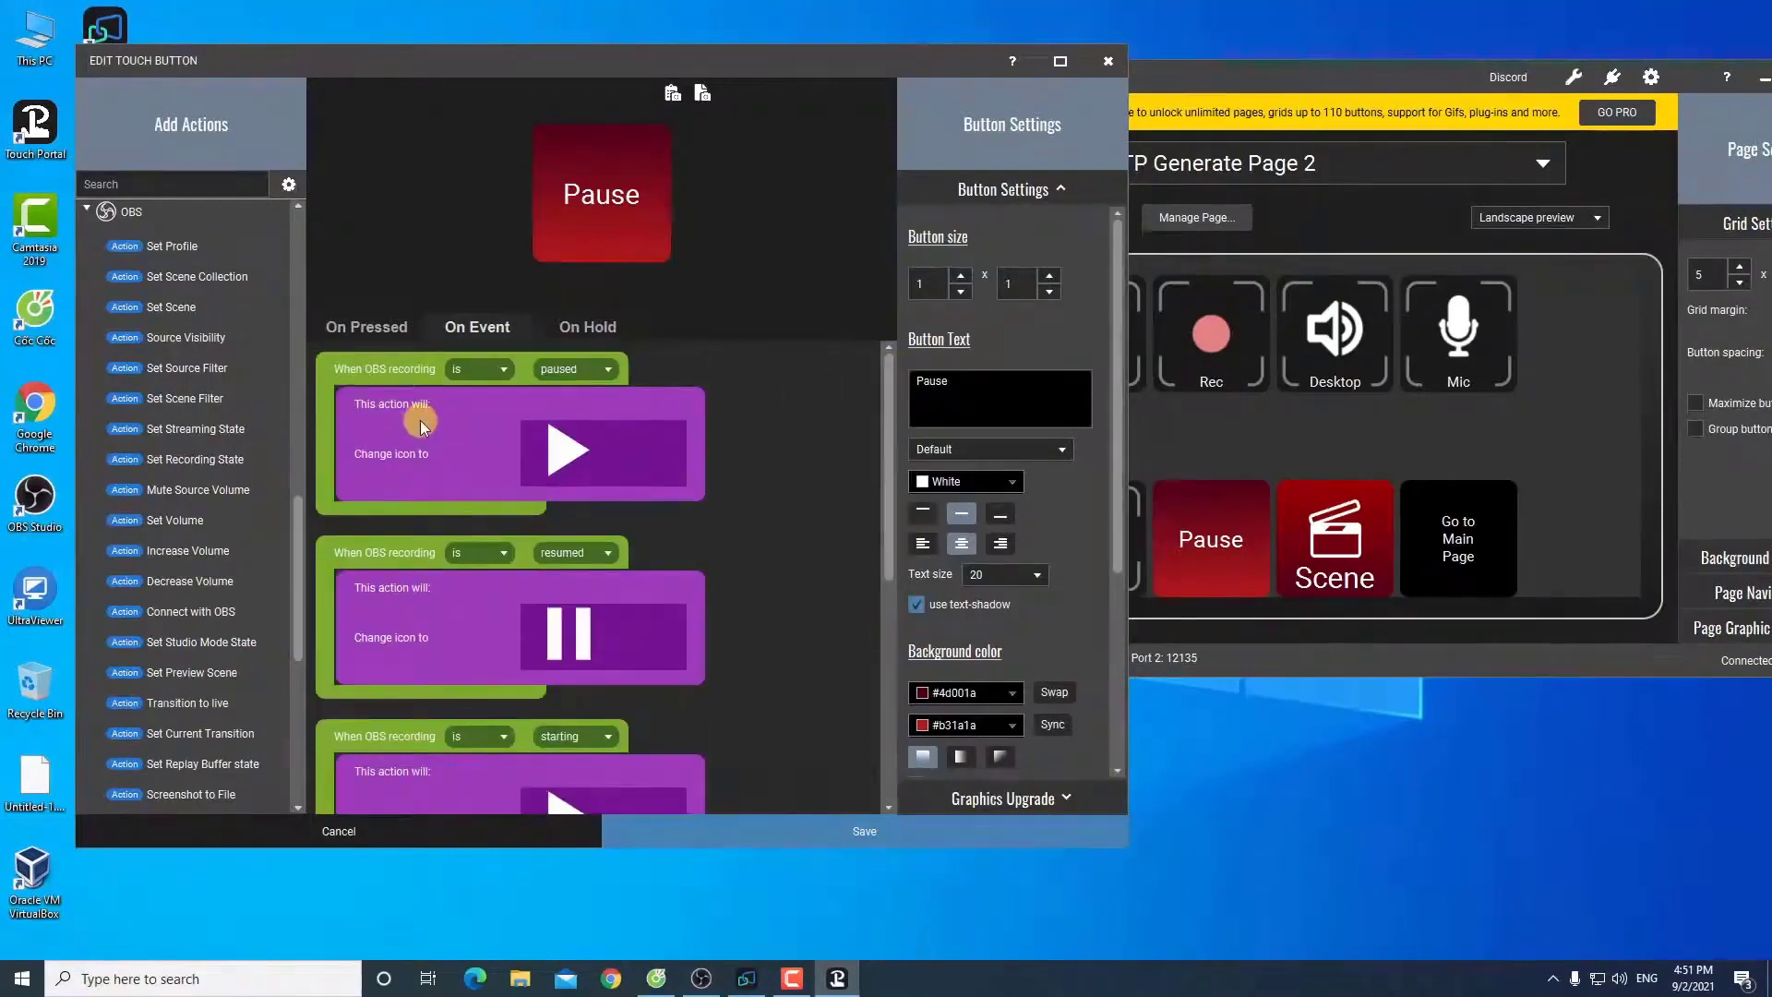
pyautogui.moveTo(884, 424); pyautogui.dragTo(788, 700)
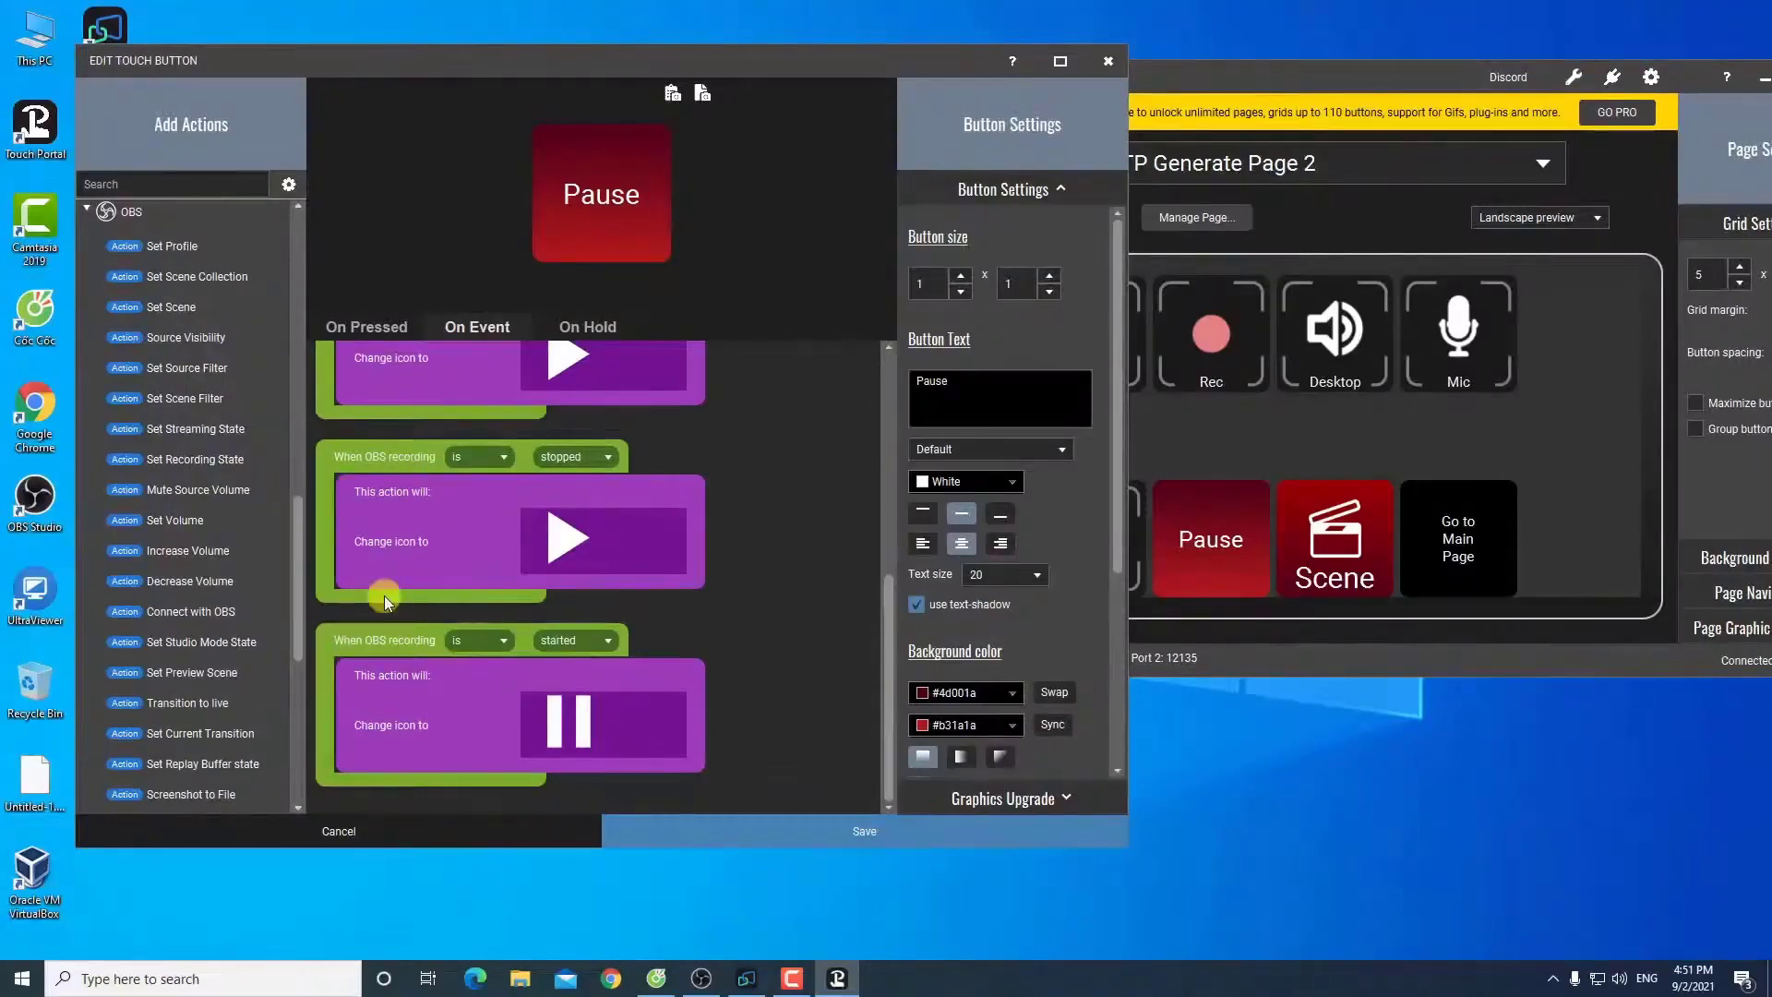
# Step: Delete the OBS recording started event and its leftover pause-icon action from the Pause button's events
pyautogui.rightClick(400, 644)
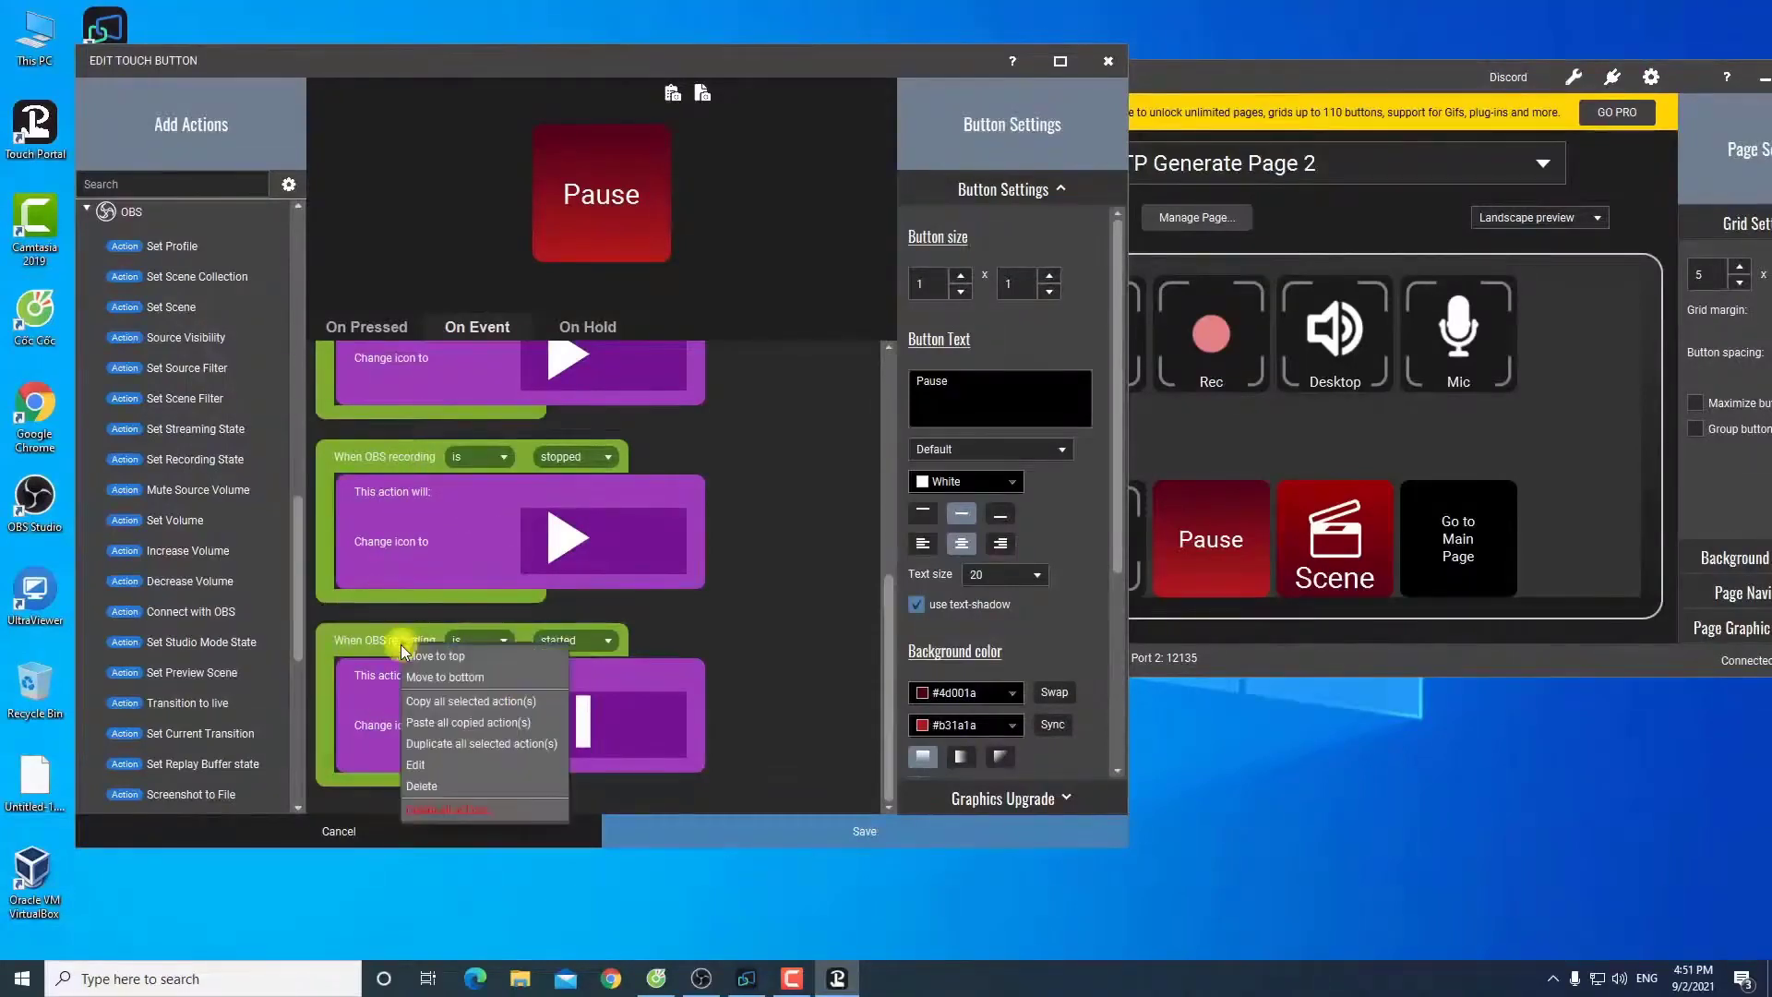
pyautogui.click(423, 783)
pyautogui.click(886, 505)
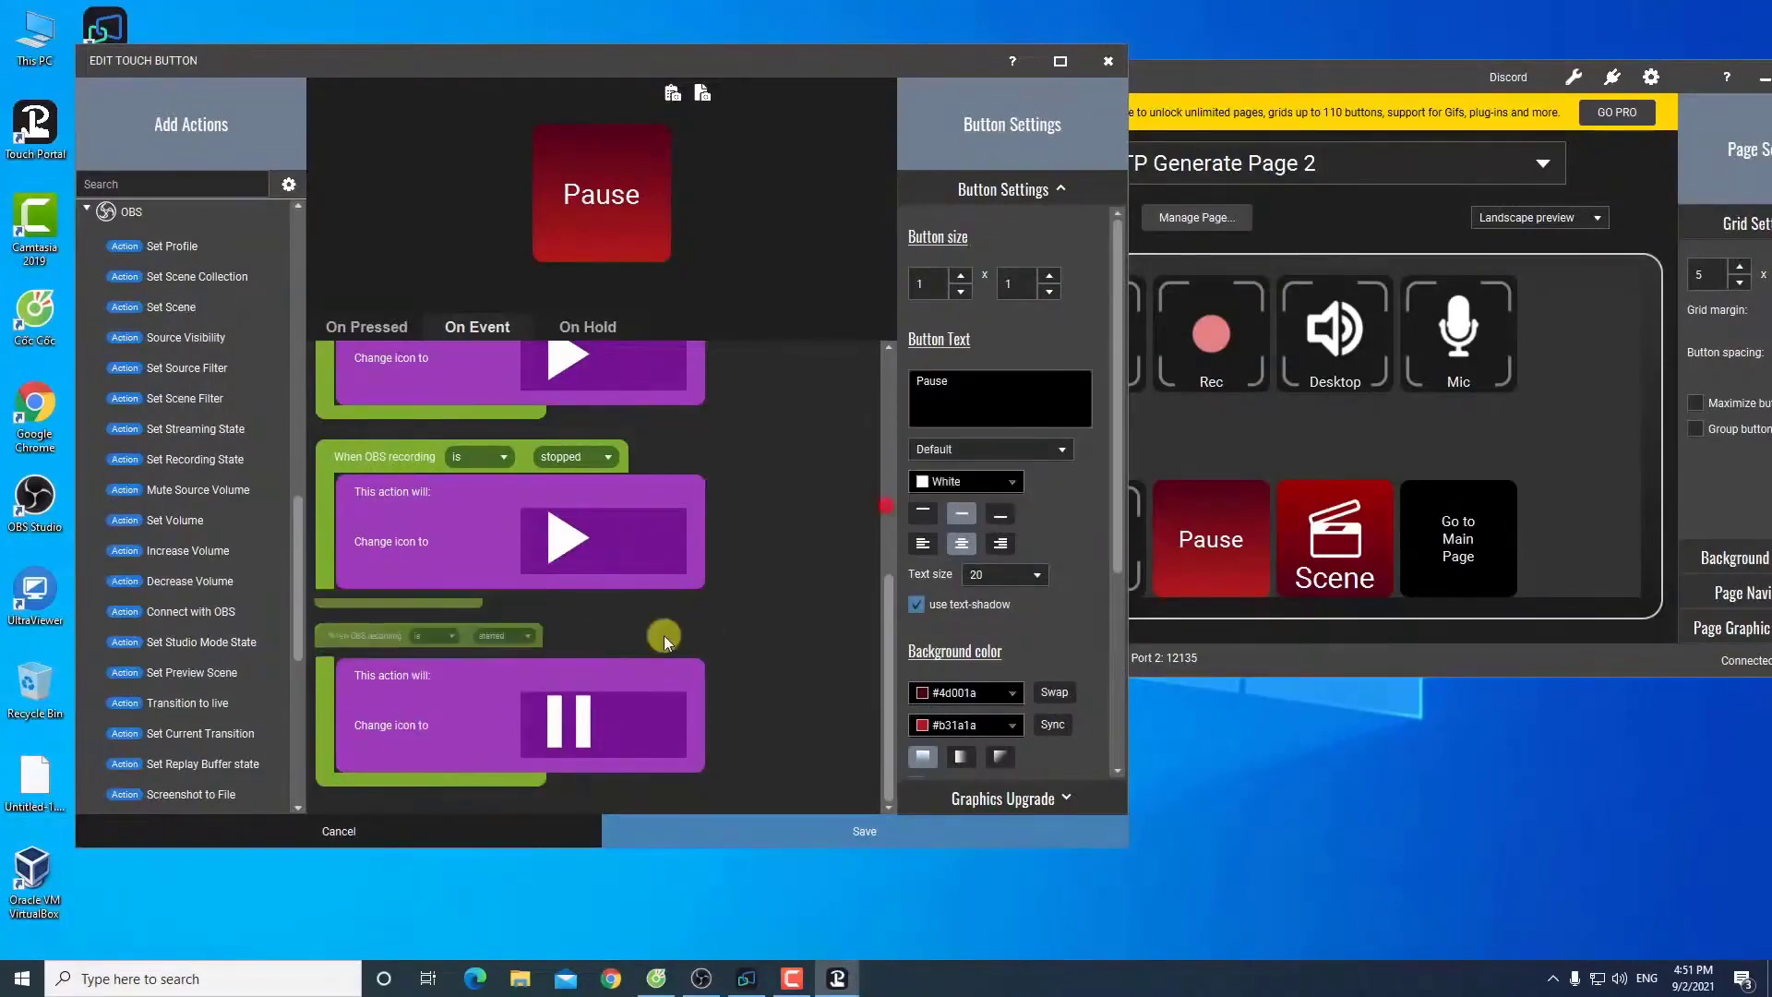
pyautogui.rightClick(392, 701)
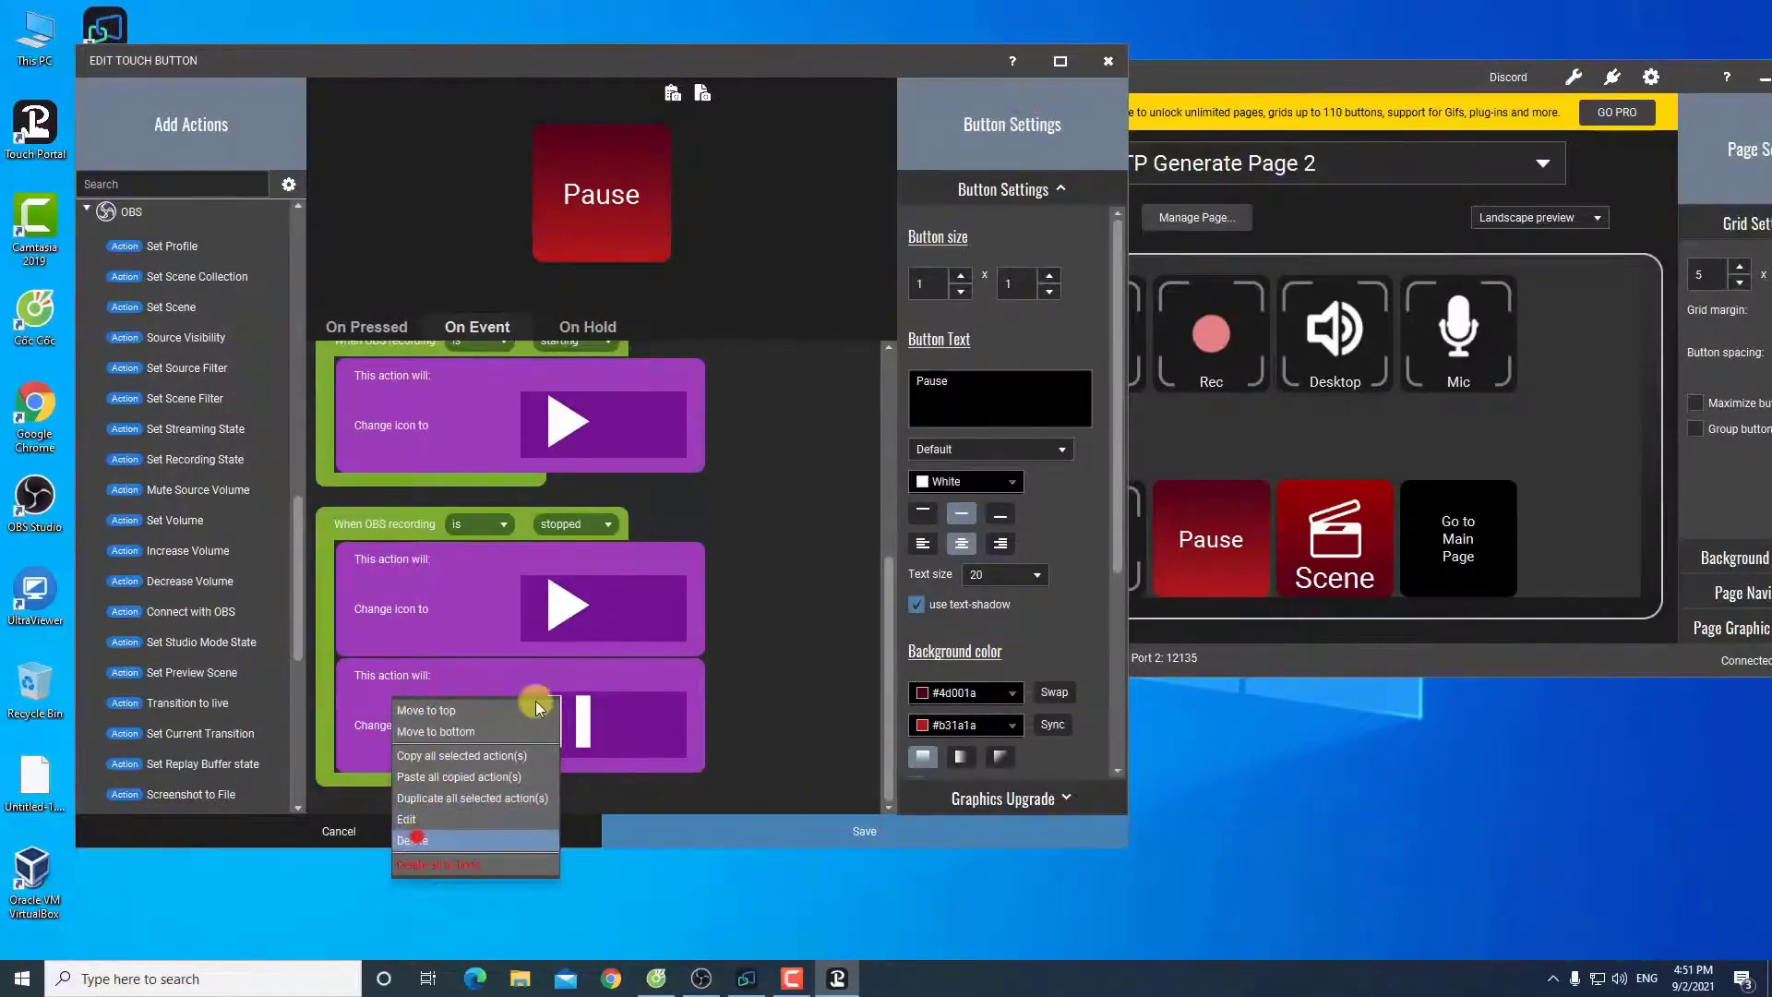
pyautogui.click(413, 839)
pyautogui.click(889, 503)
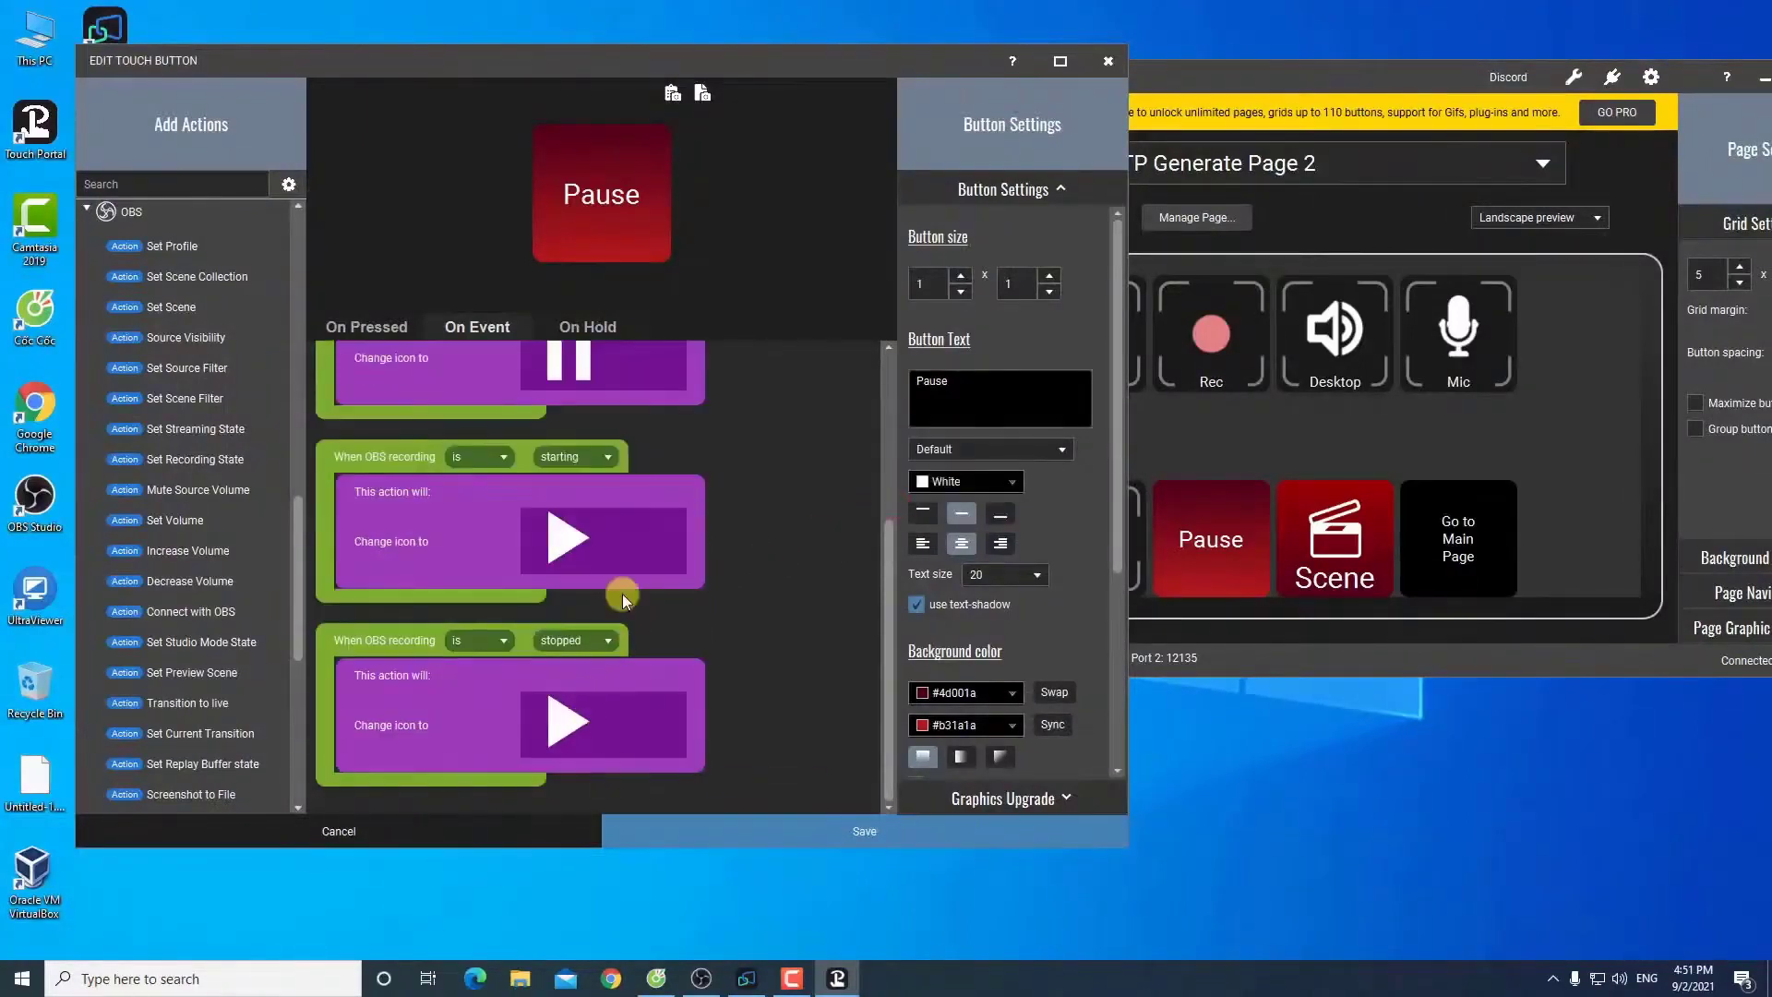
# Step: Delete all remaining events from the Pause button and confirm the deletion
pyautogui.click(889, 556)
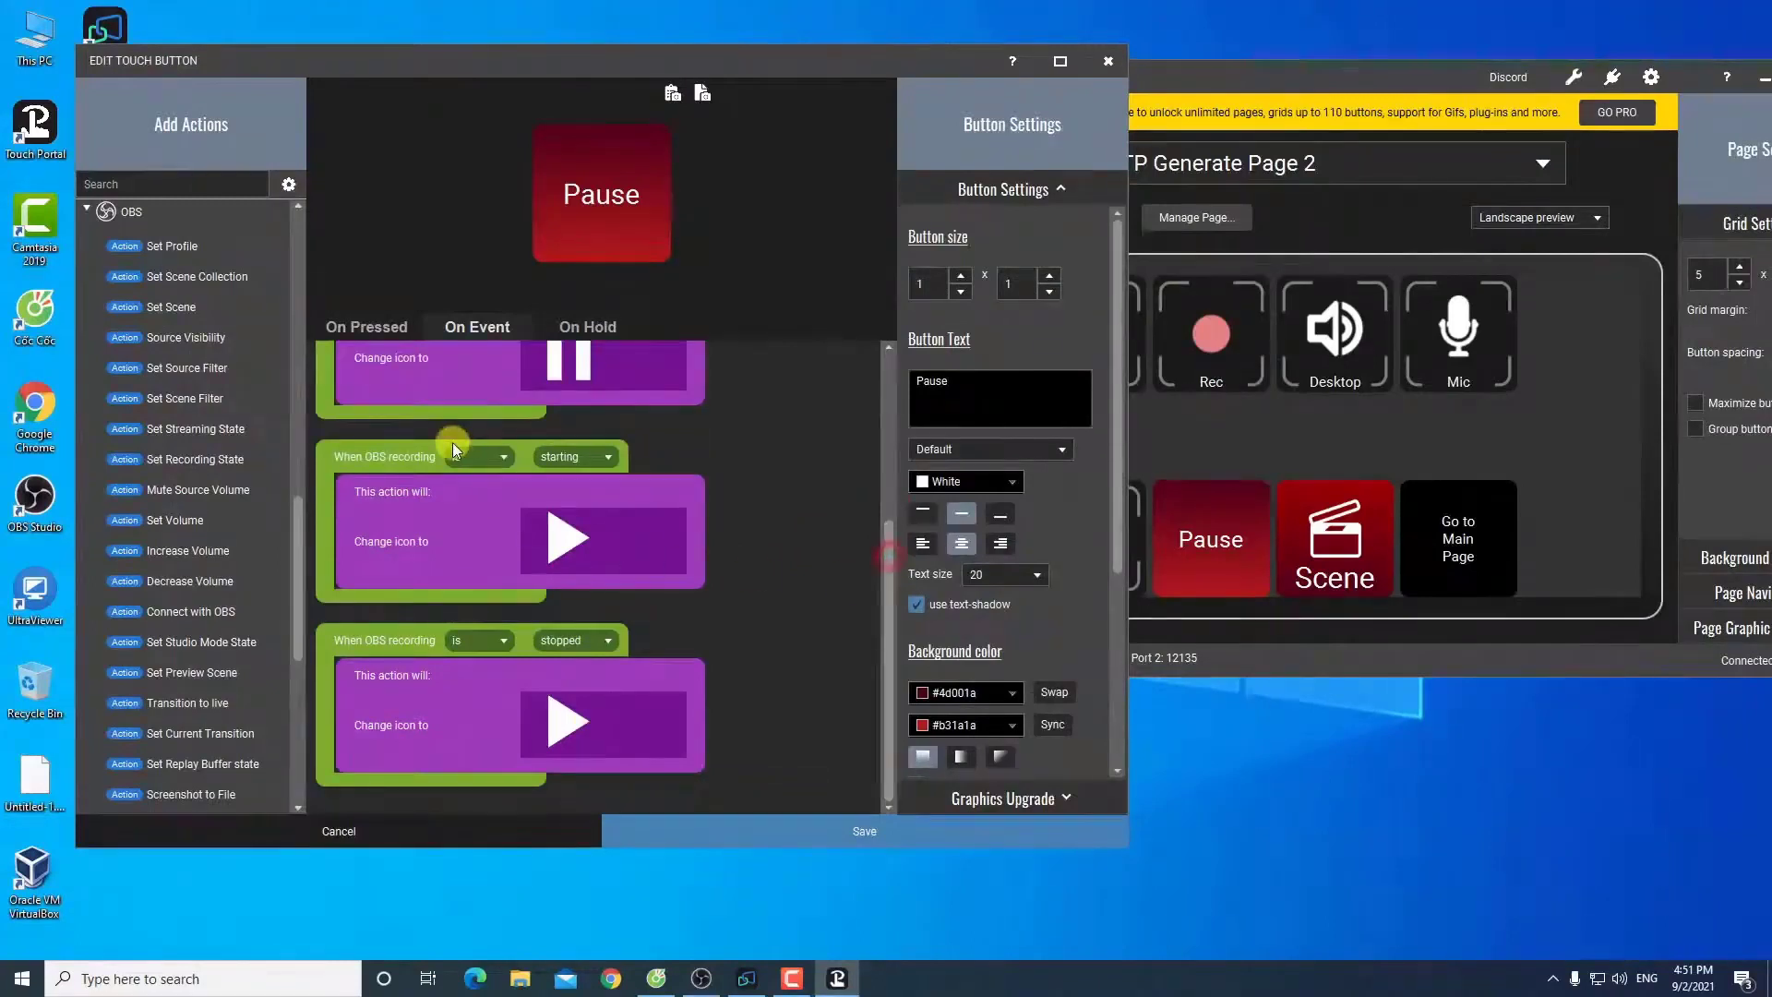
pyautogui.scroll(2, 476, 606)
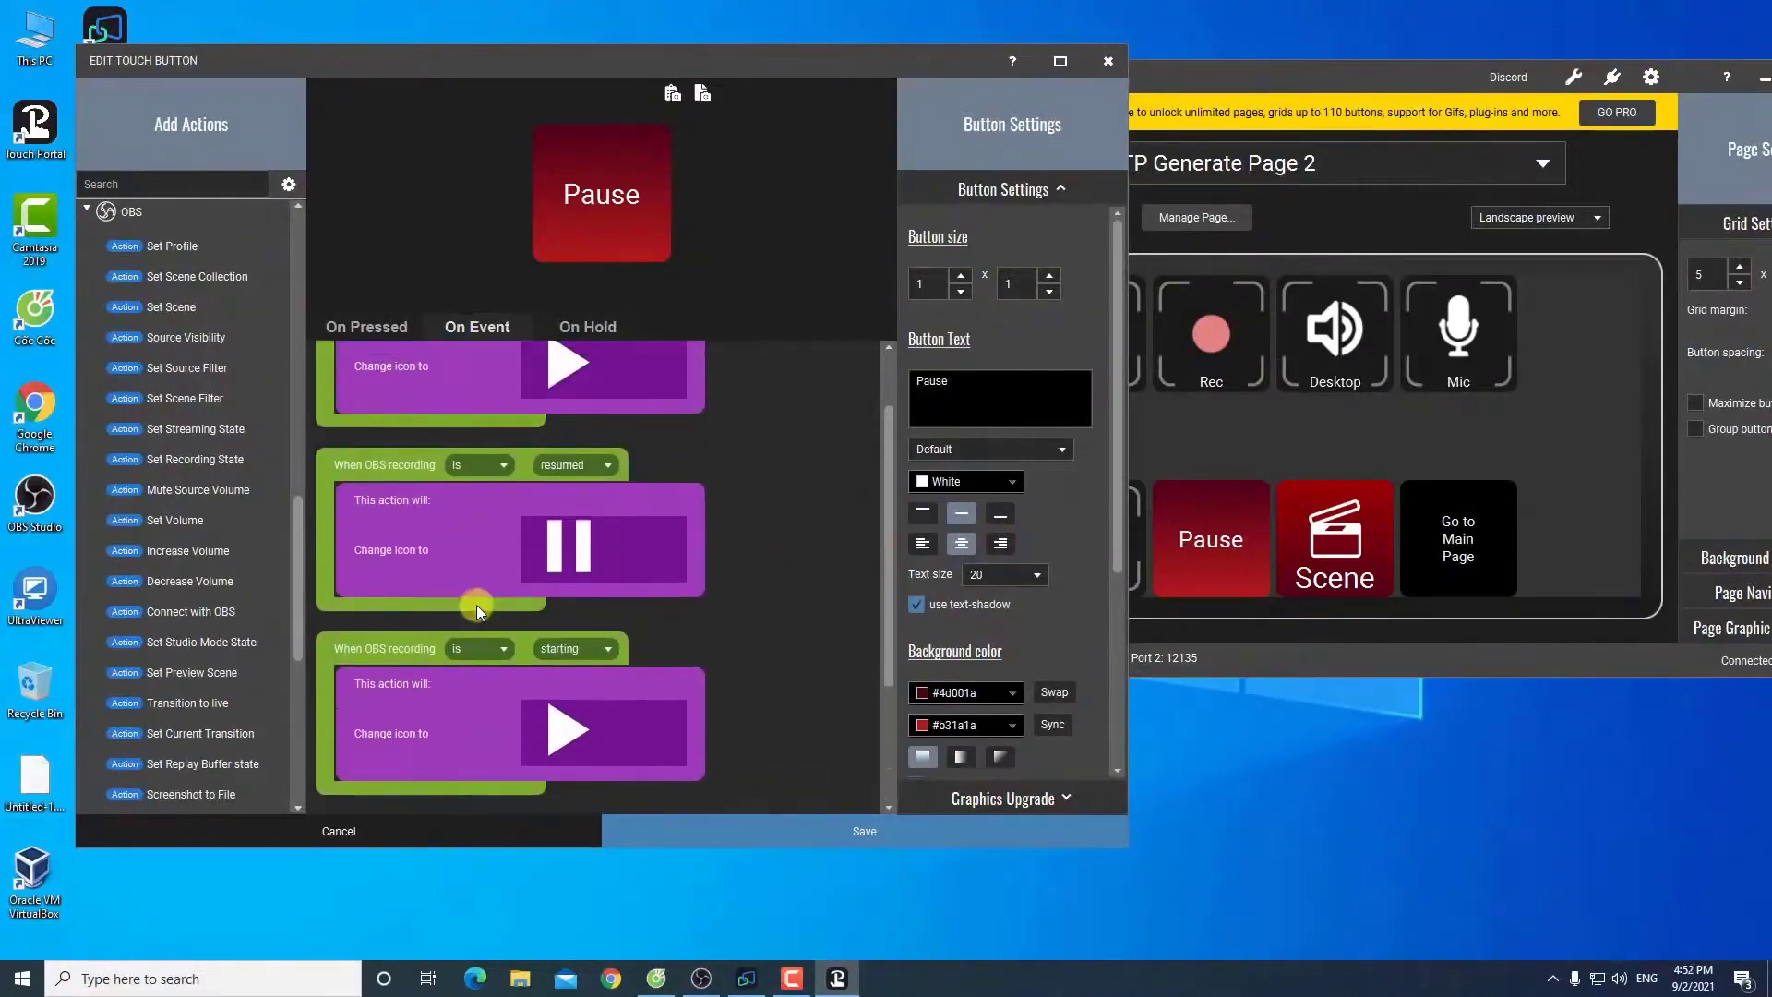
pyautogui.scroll(1, 477, 606)
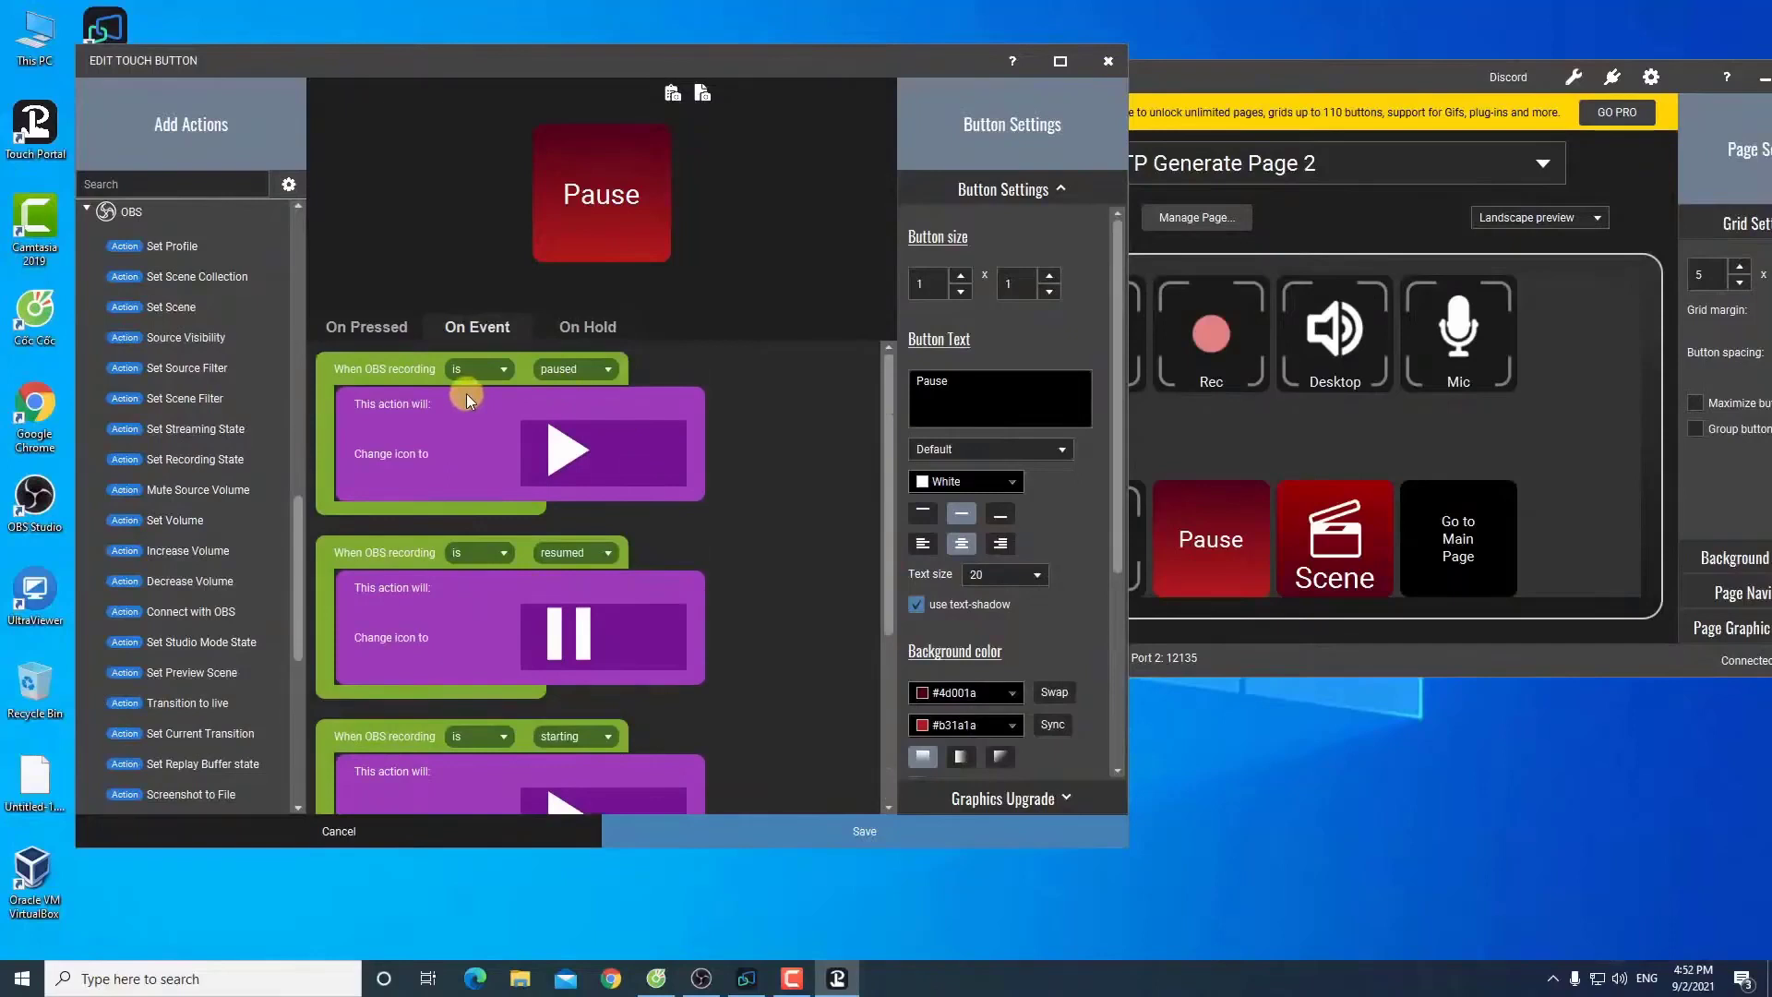
pyautogui.rightClick(738, 521)
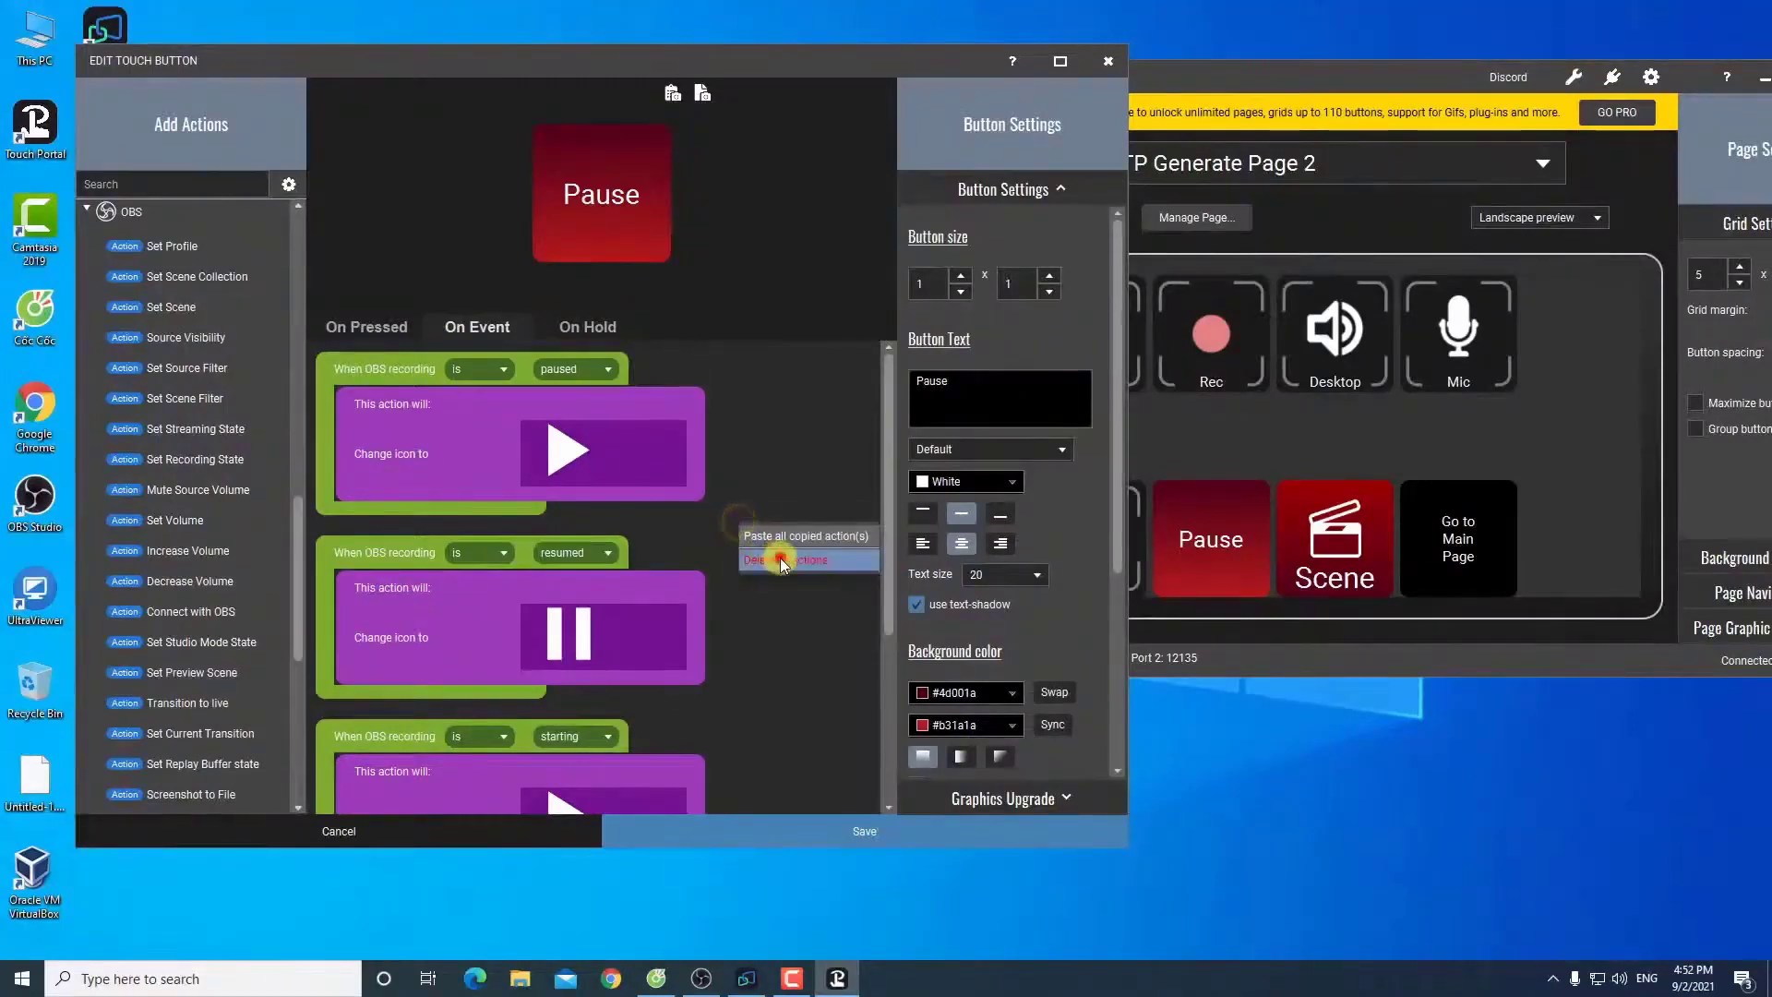
pyautogui.click(780, 560)
pyautogui.click(896, 498)
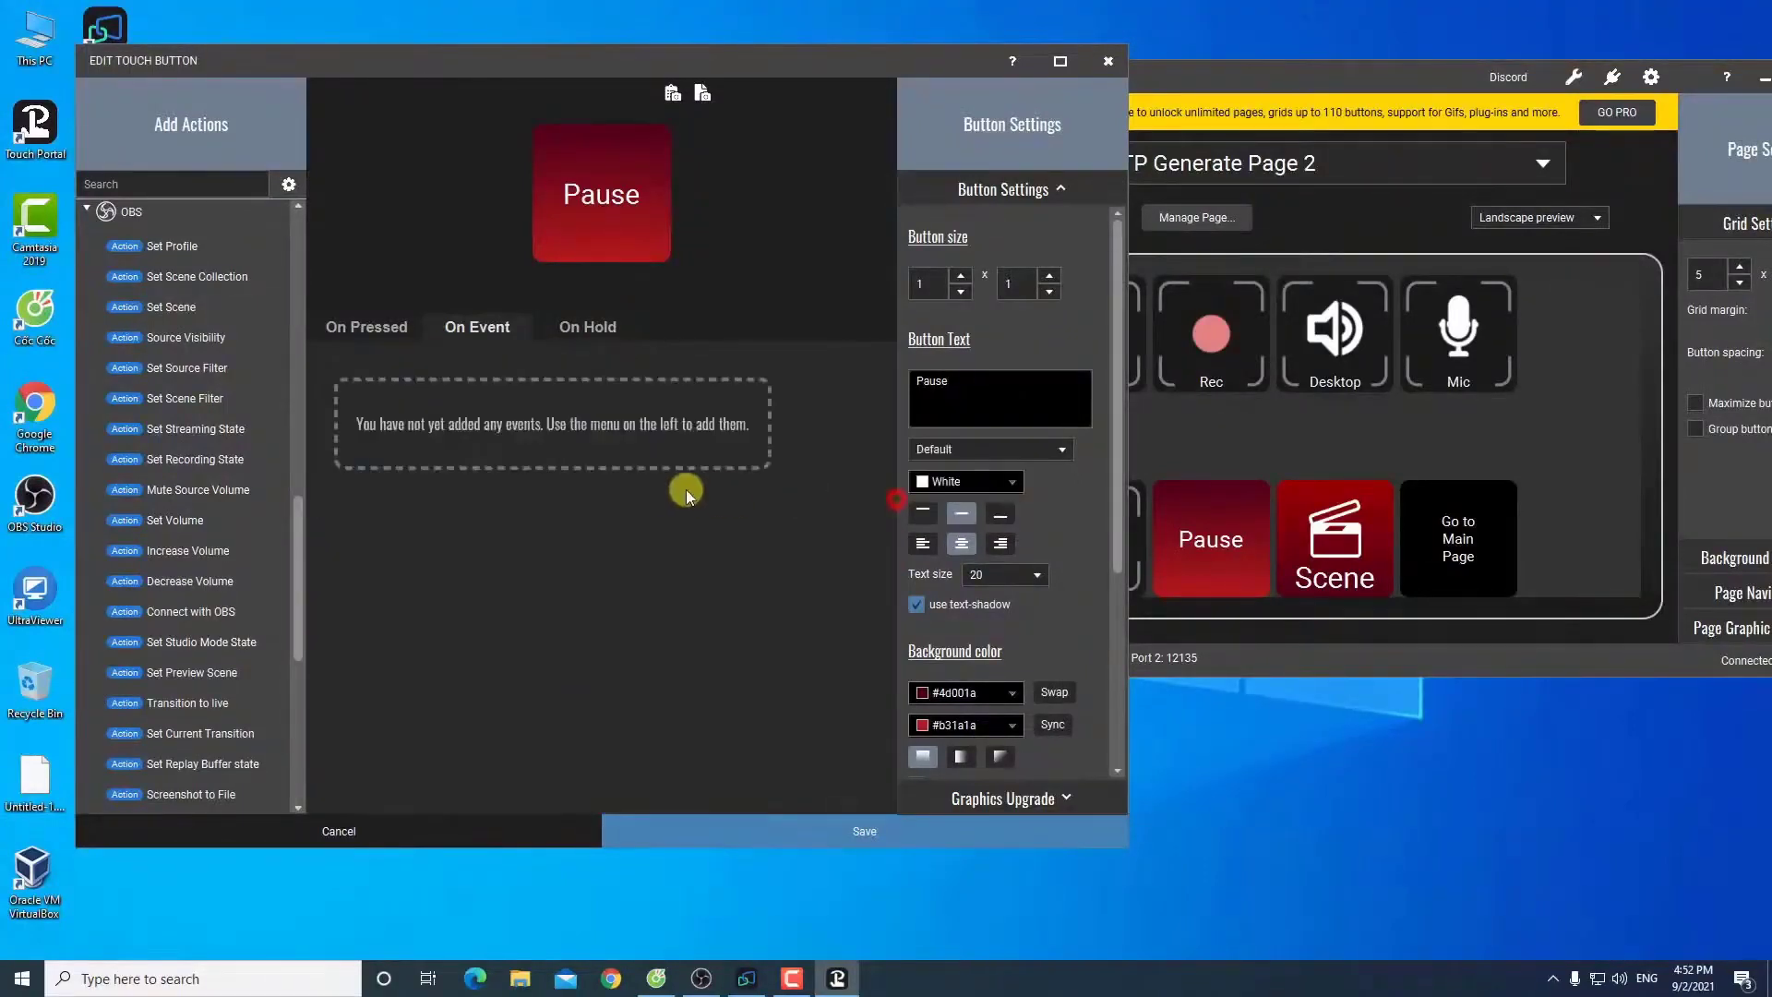
# Step: Add an OBS On Recording state event to the Pause button's empty event list and set its state to paused
pyautogui.click(371, 330)
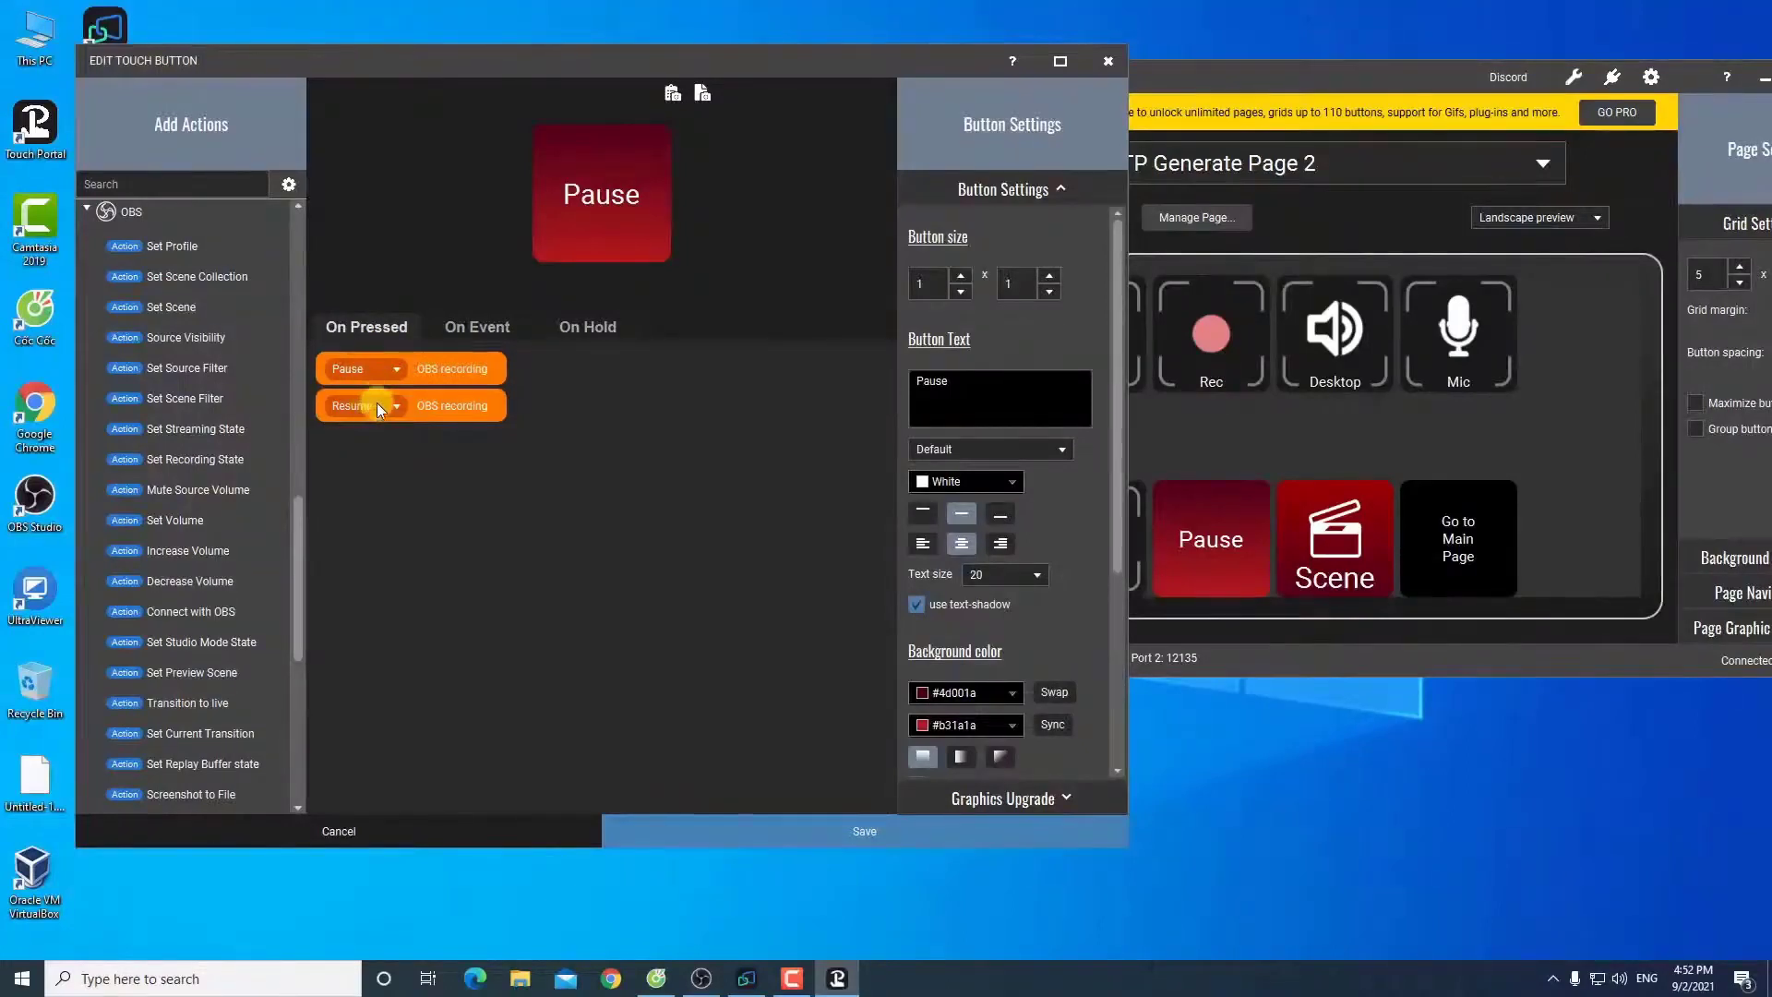
pyautogui.click(460, 330)
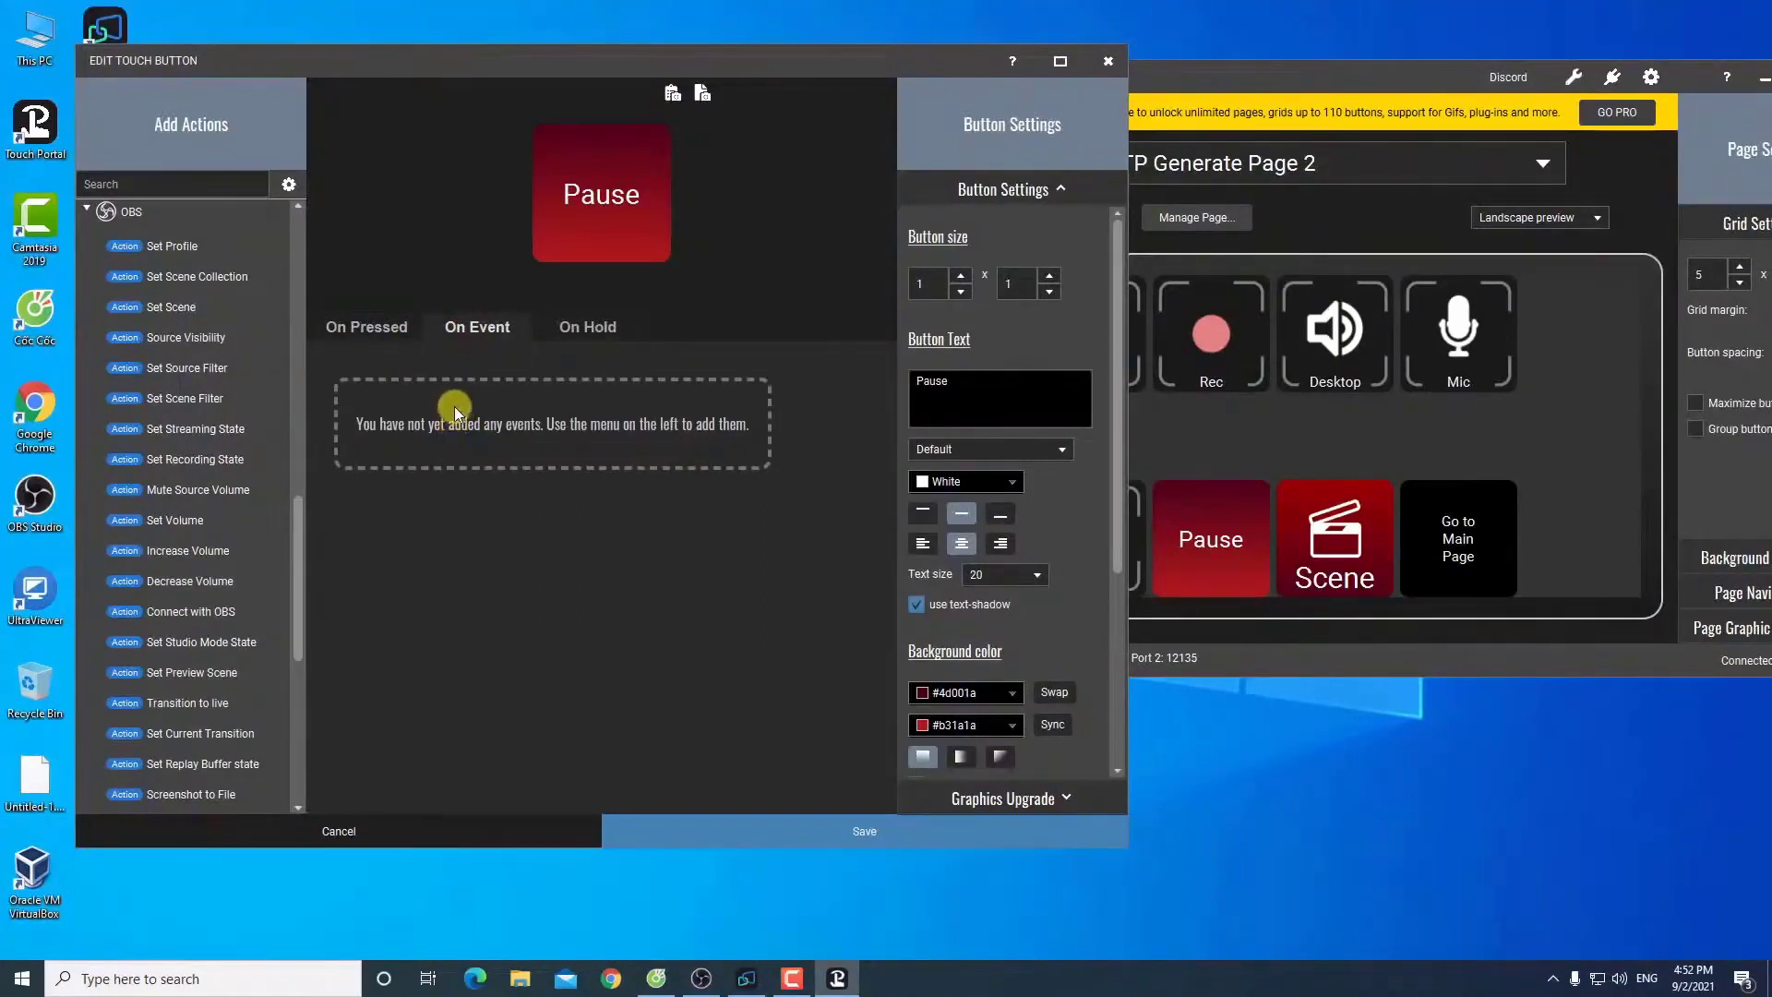
pyautogui.moveTo(299, 519); pyautogui.dragTo(298, 667)
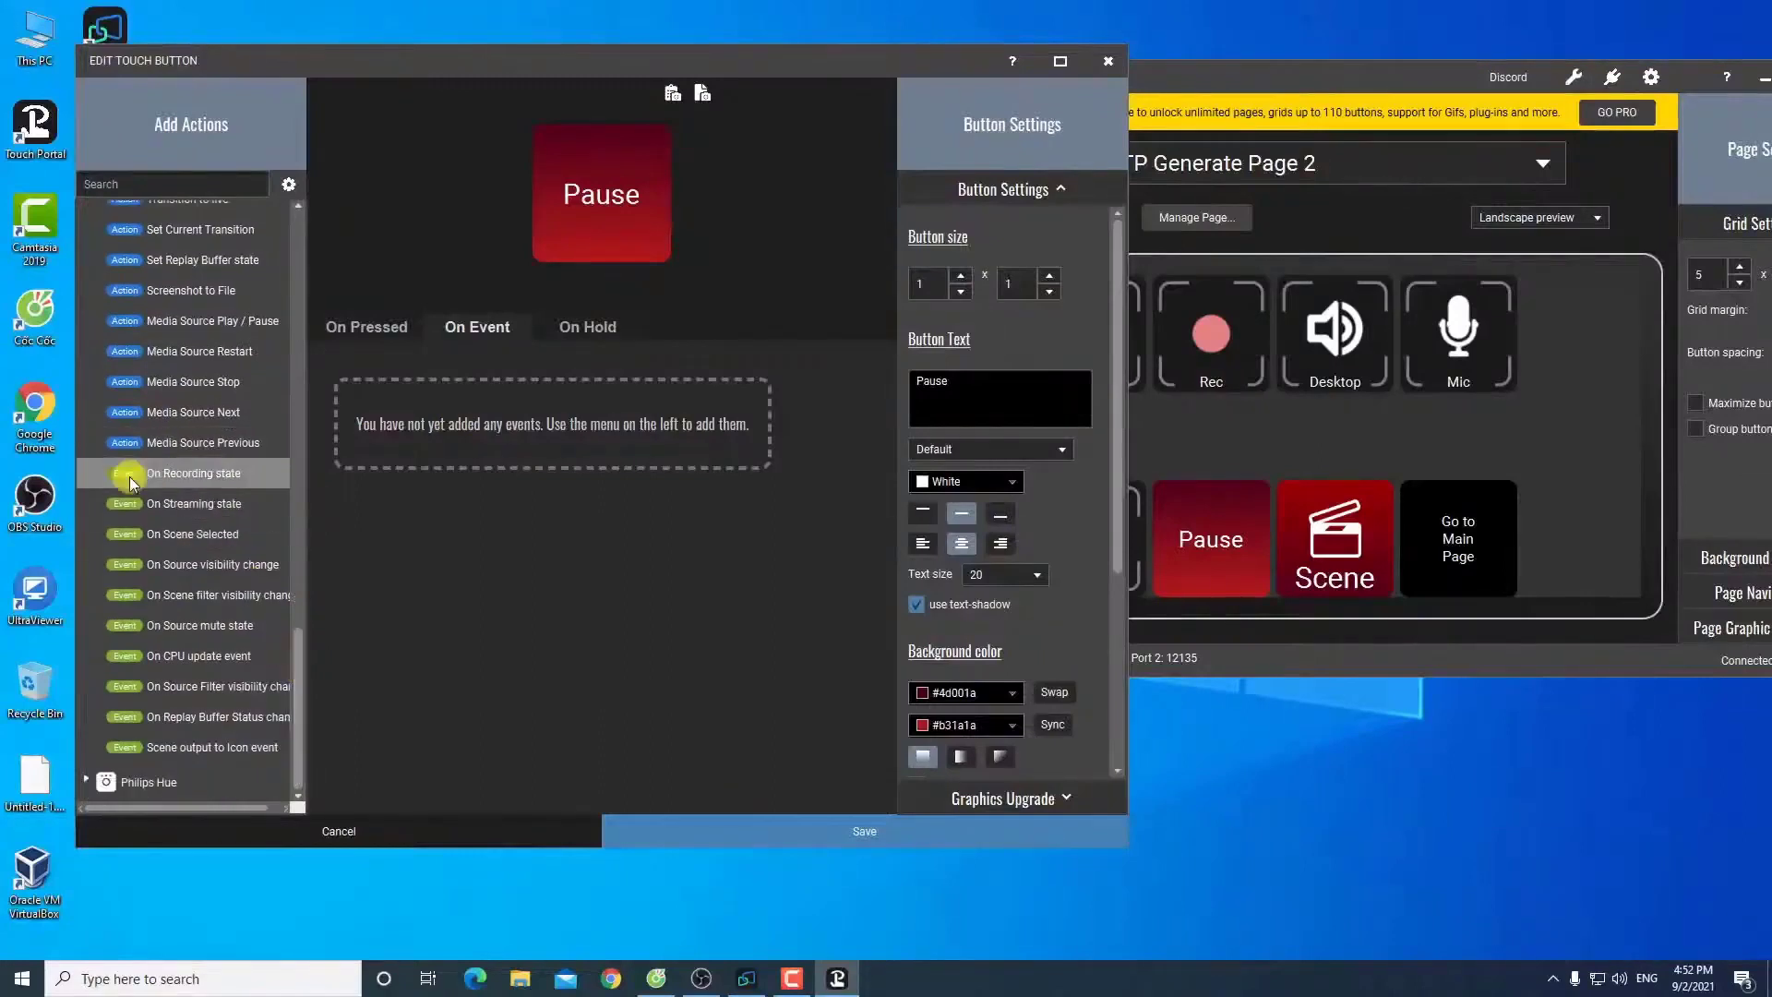
pyautogui.moveTo(130, 476); pyautogui.dragTo(456, 435)
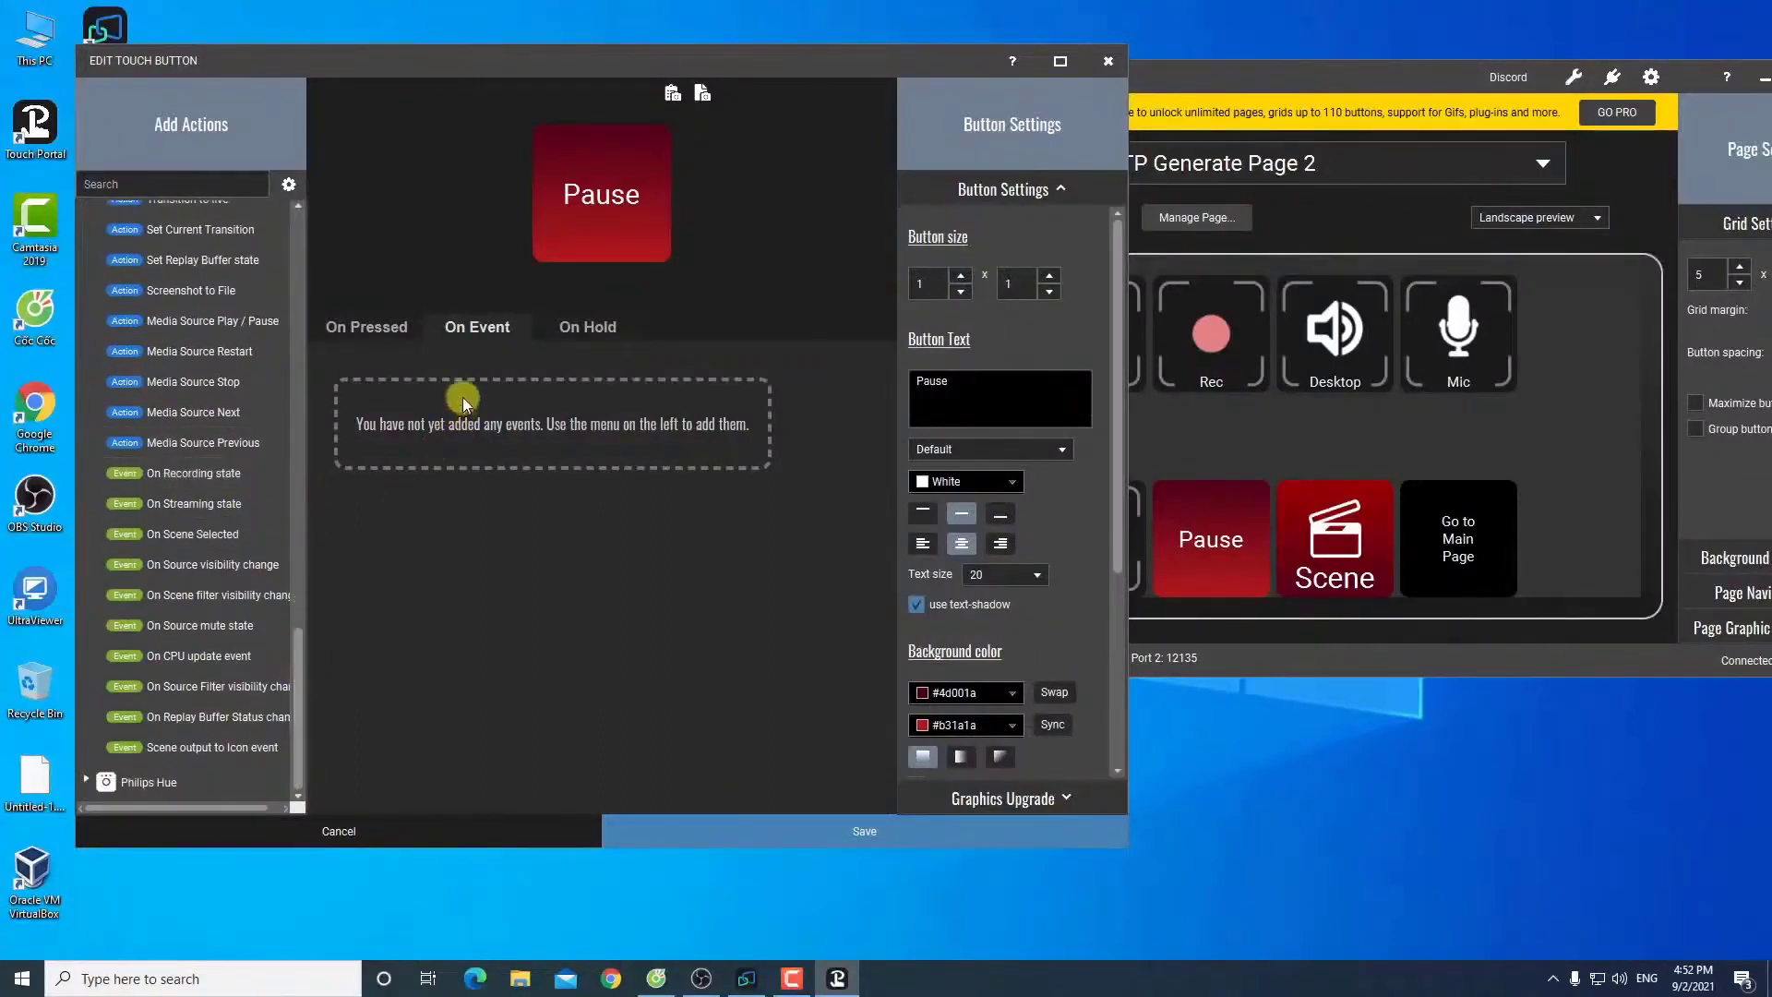
pyautogui.moveTo(151, 473); pyautogui.dragTo(230, 475)
pyautogui.doubleClick(233, 475)
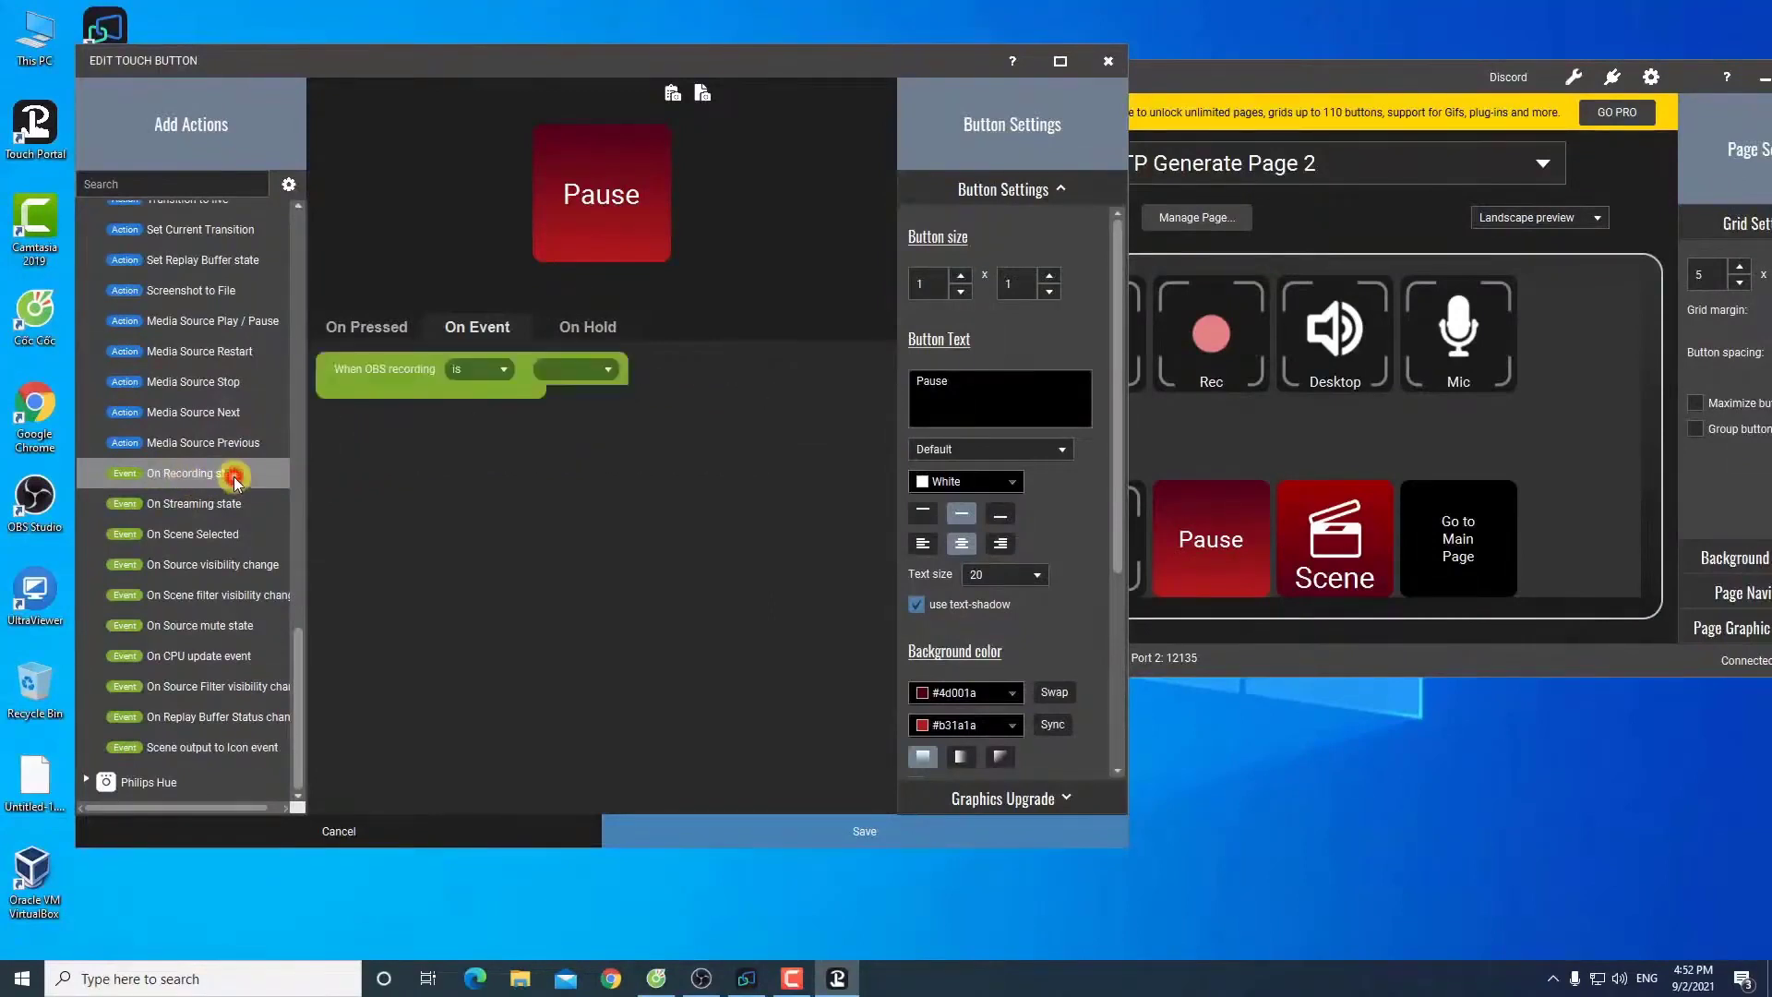
pyautogui.click(374, 376)
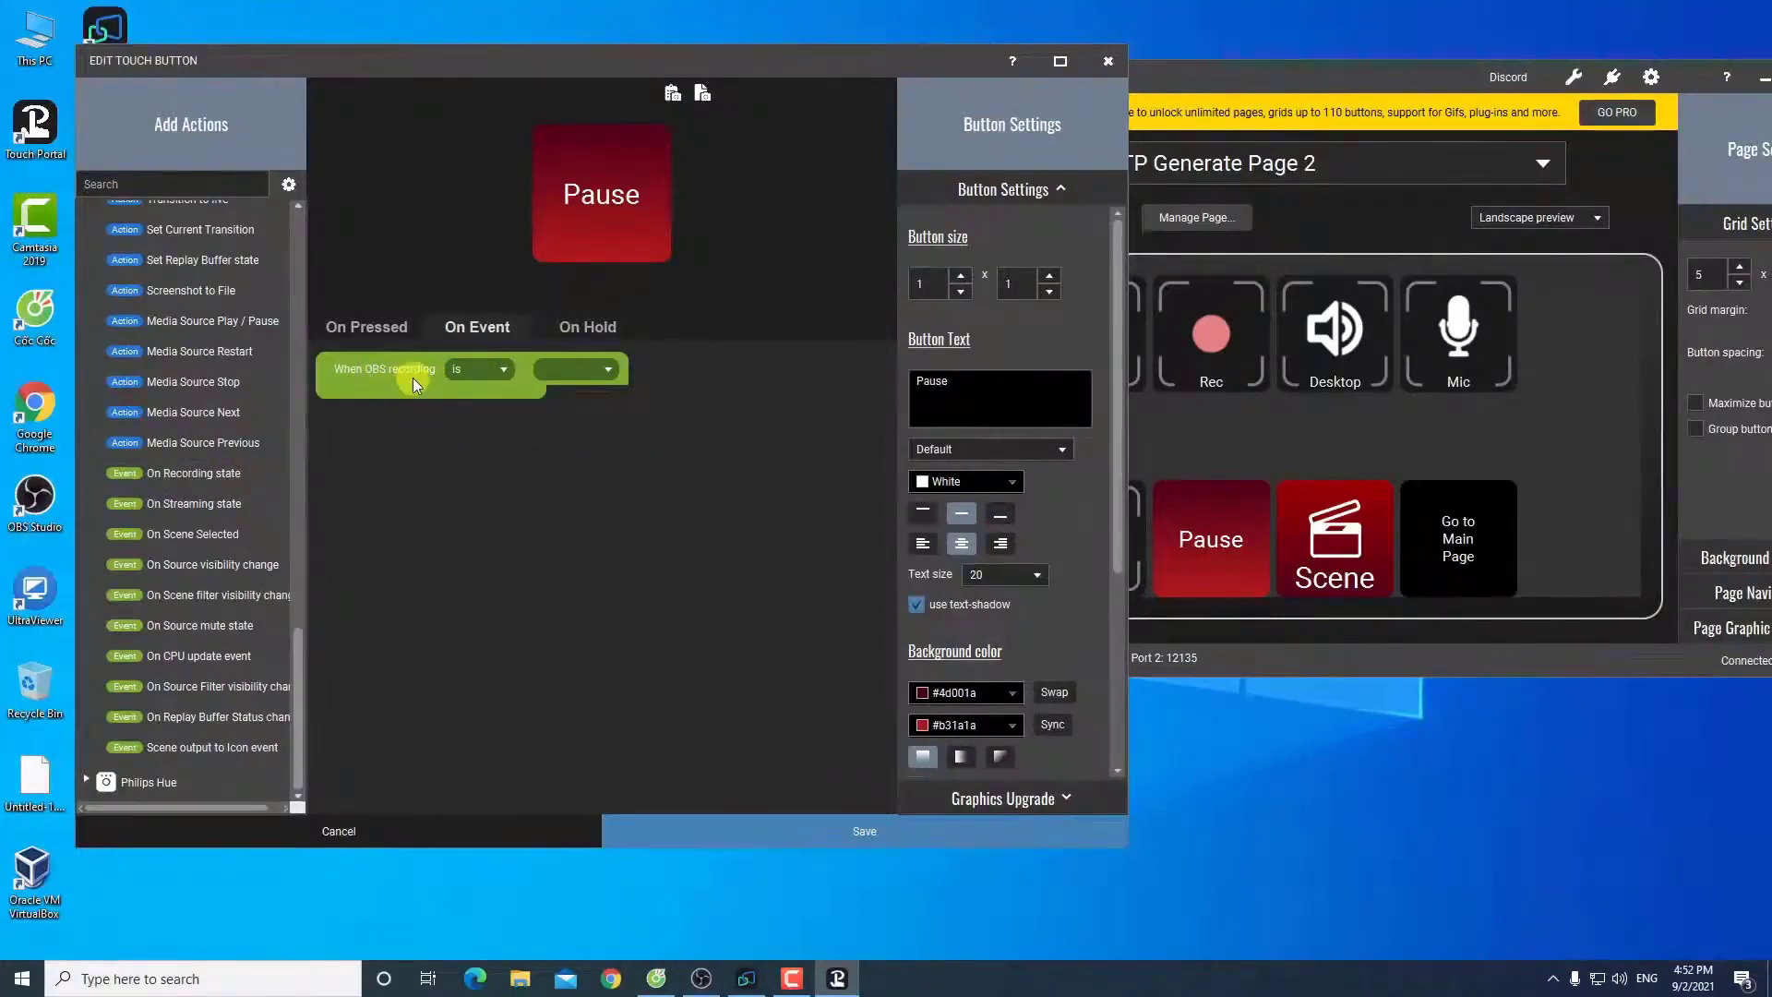
pyautogui.click(598, 373)
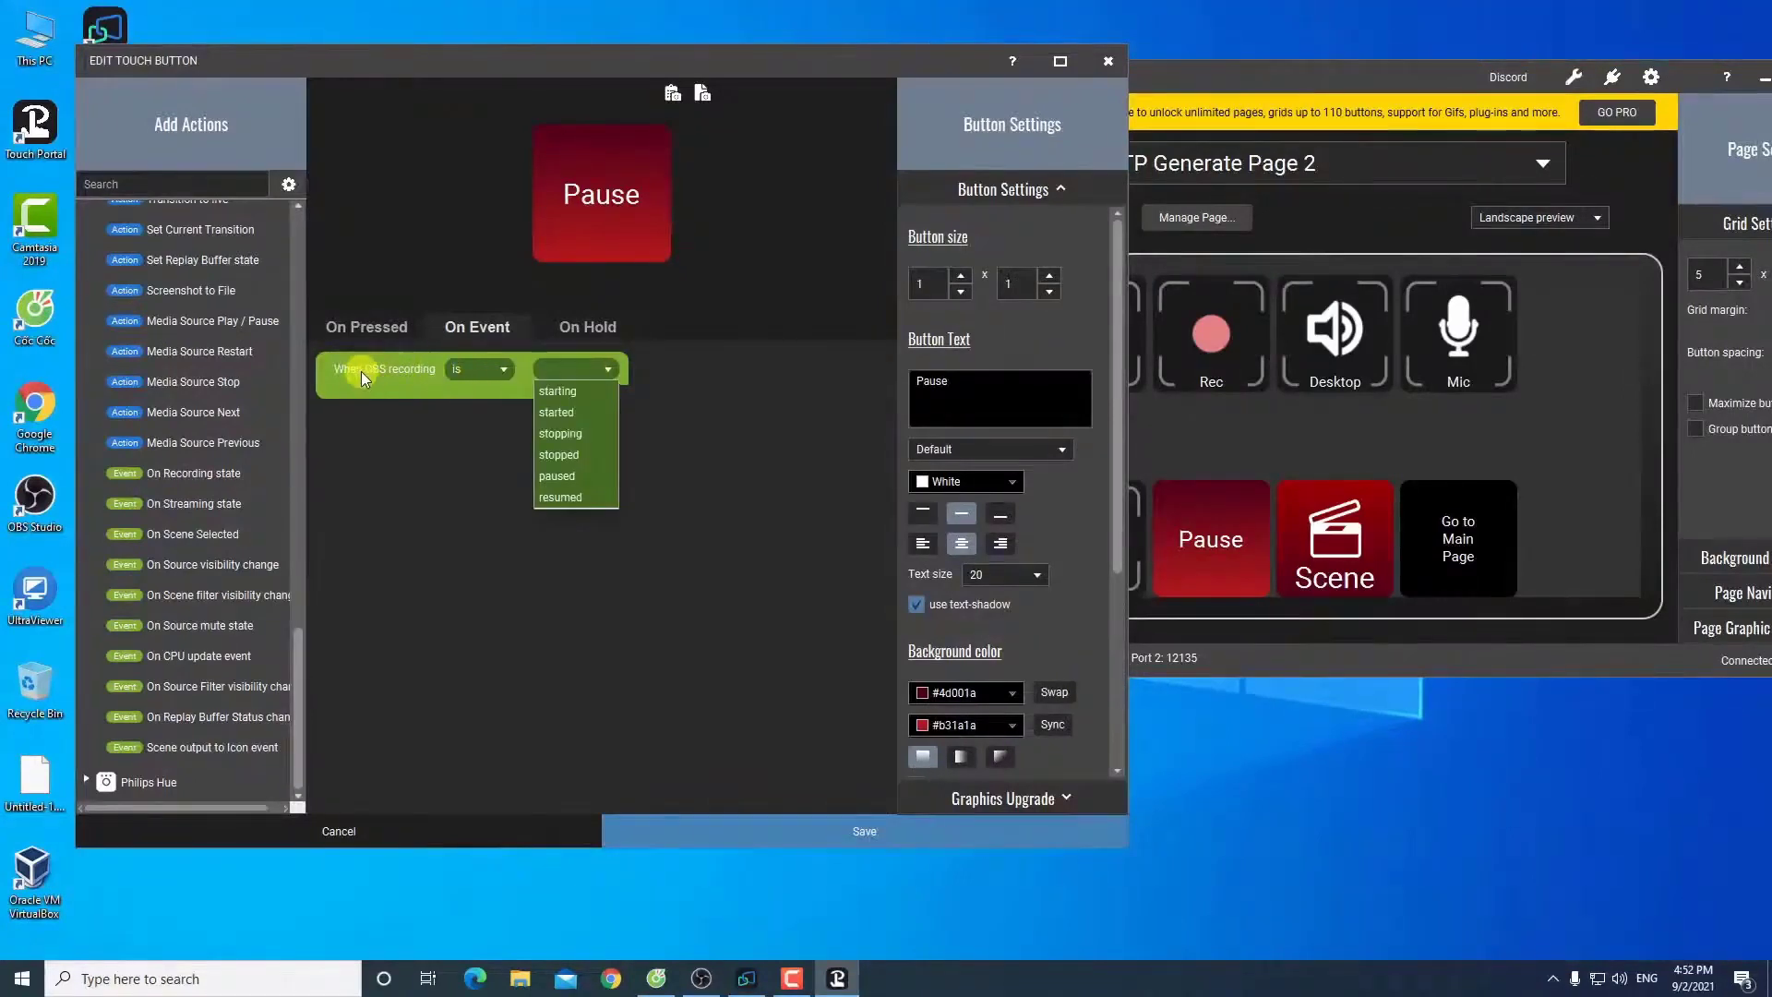
pyautogui.click(571, 479)
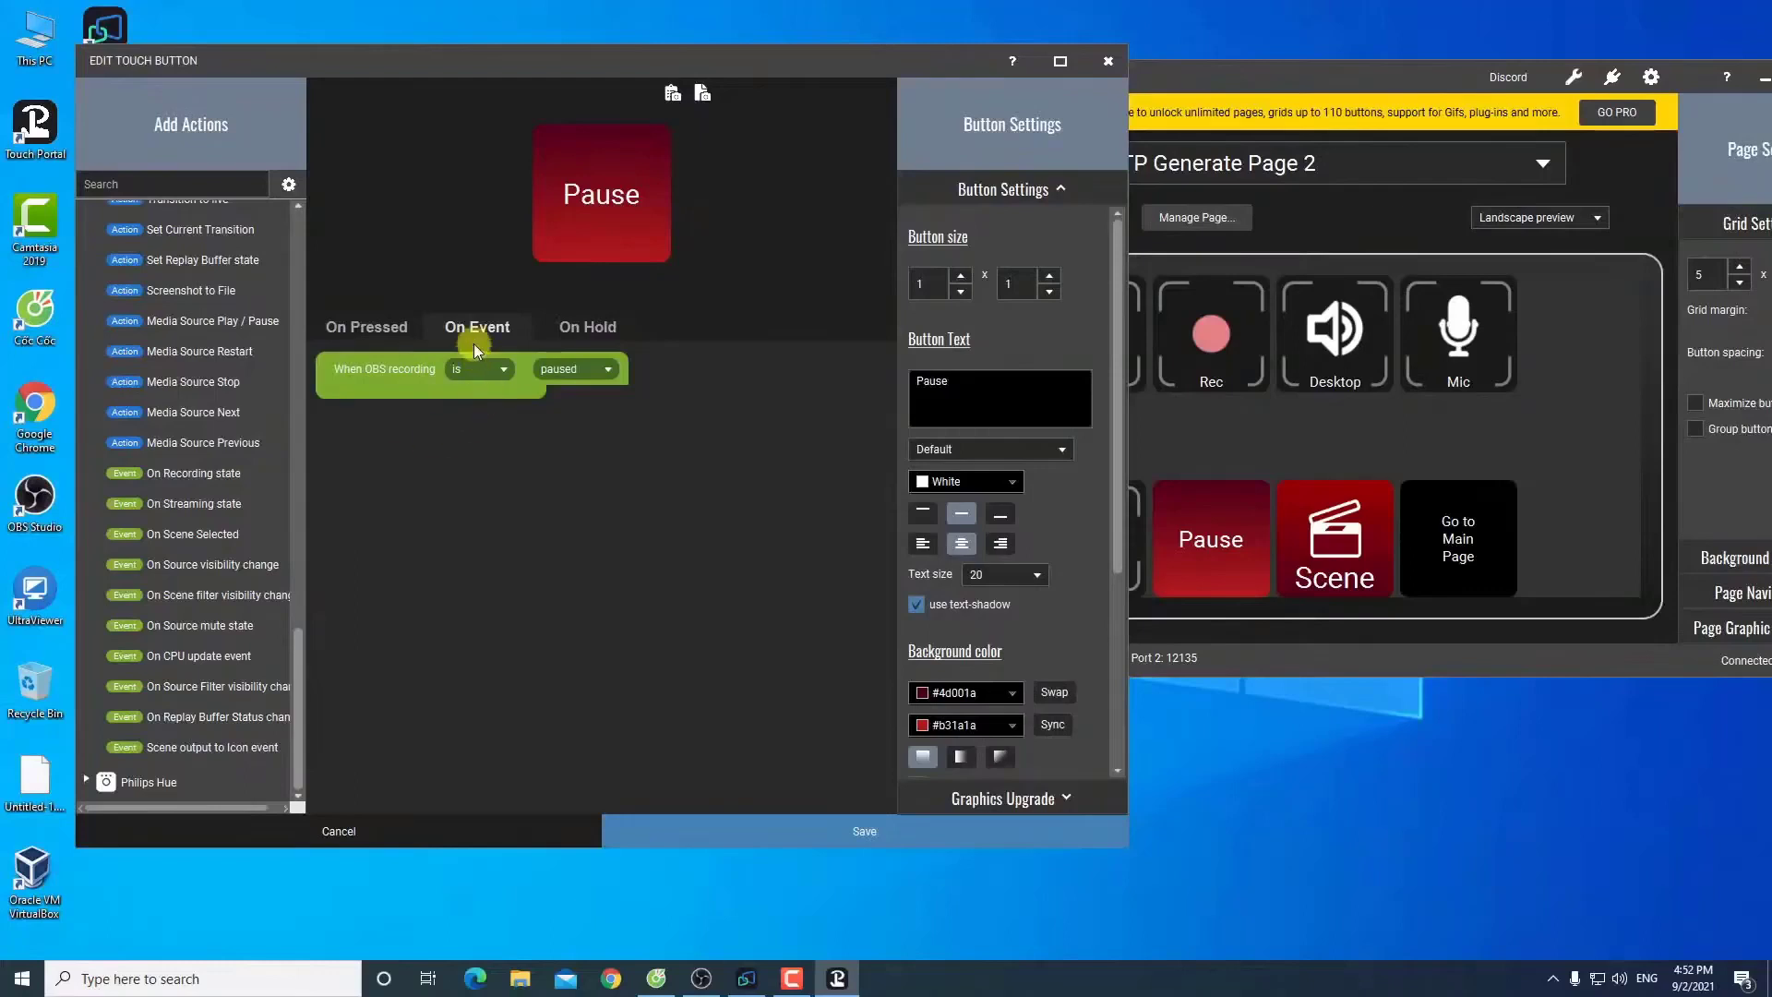
# Step: Start a Change Button Visuals action for the OBS recording paused event and enable its icon change
pyautogui.moveTo(303, 619); pyautogui.dragTo(305, 400)
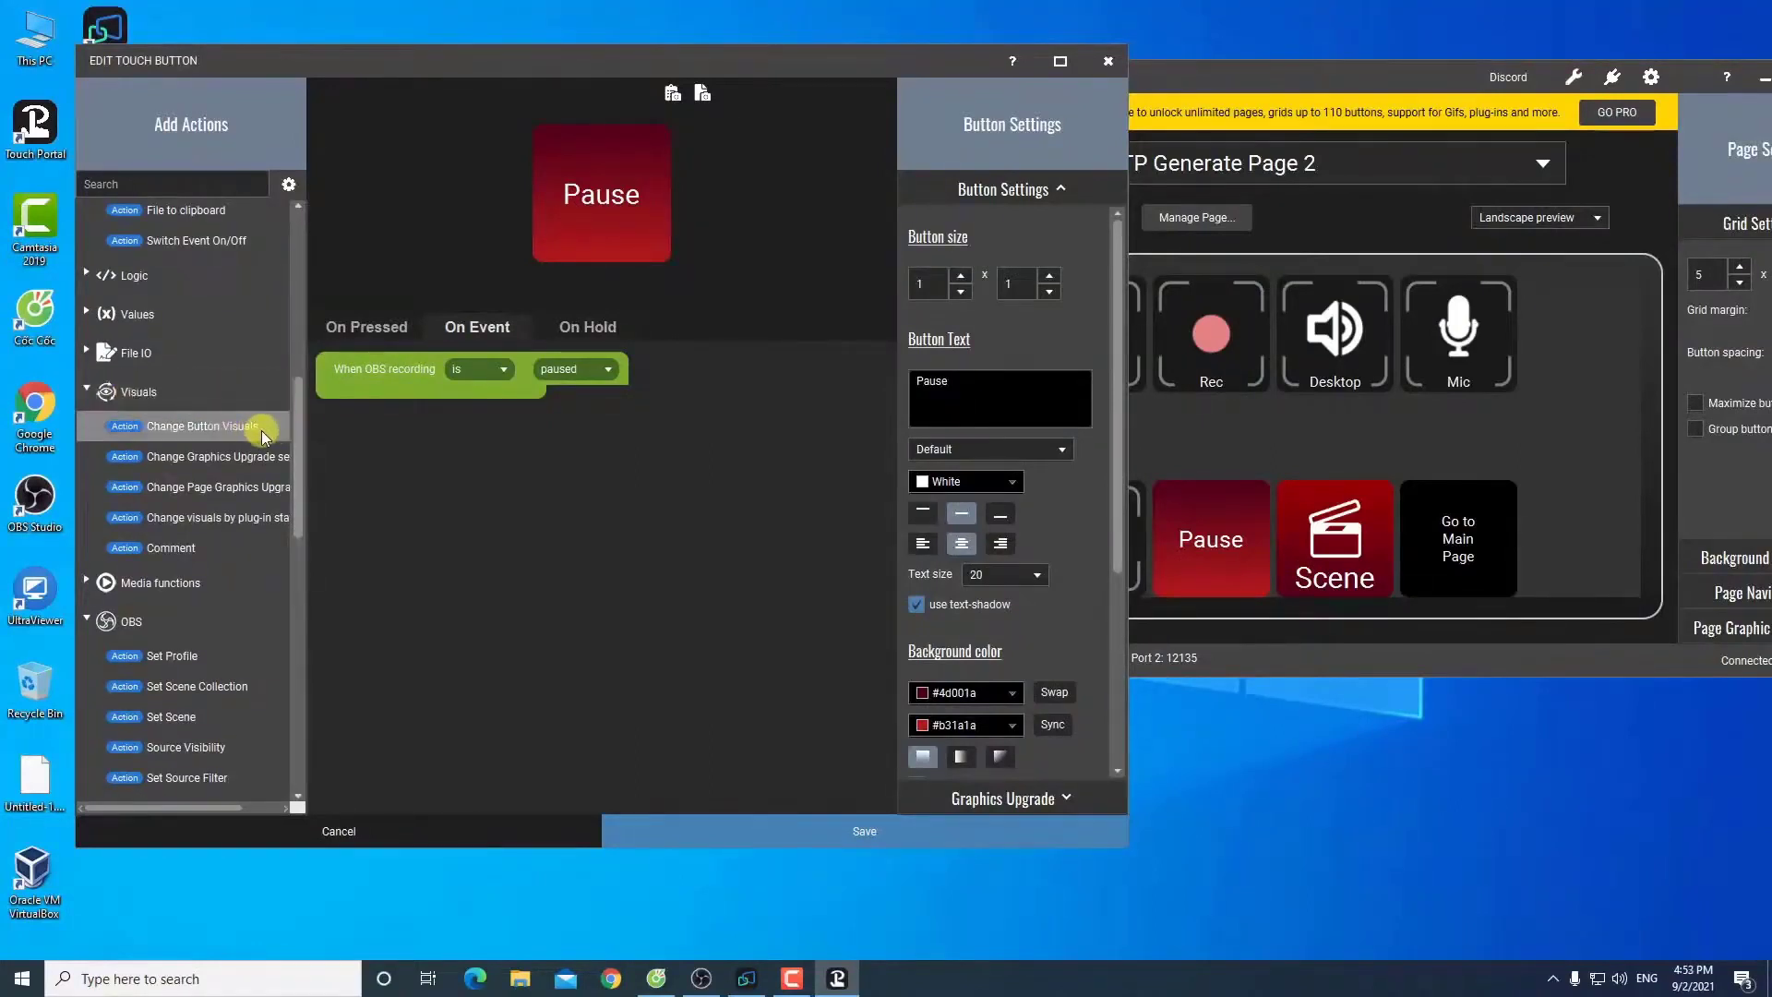
pyautogui.doubleClick(192, 428)
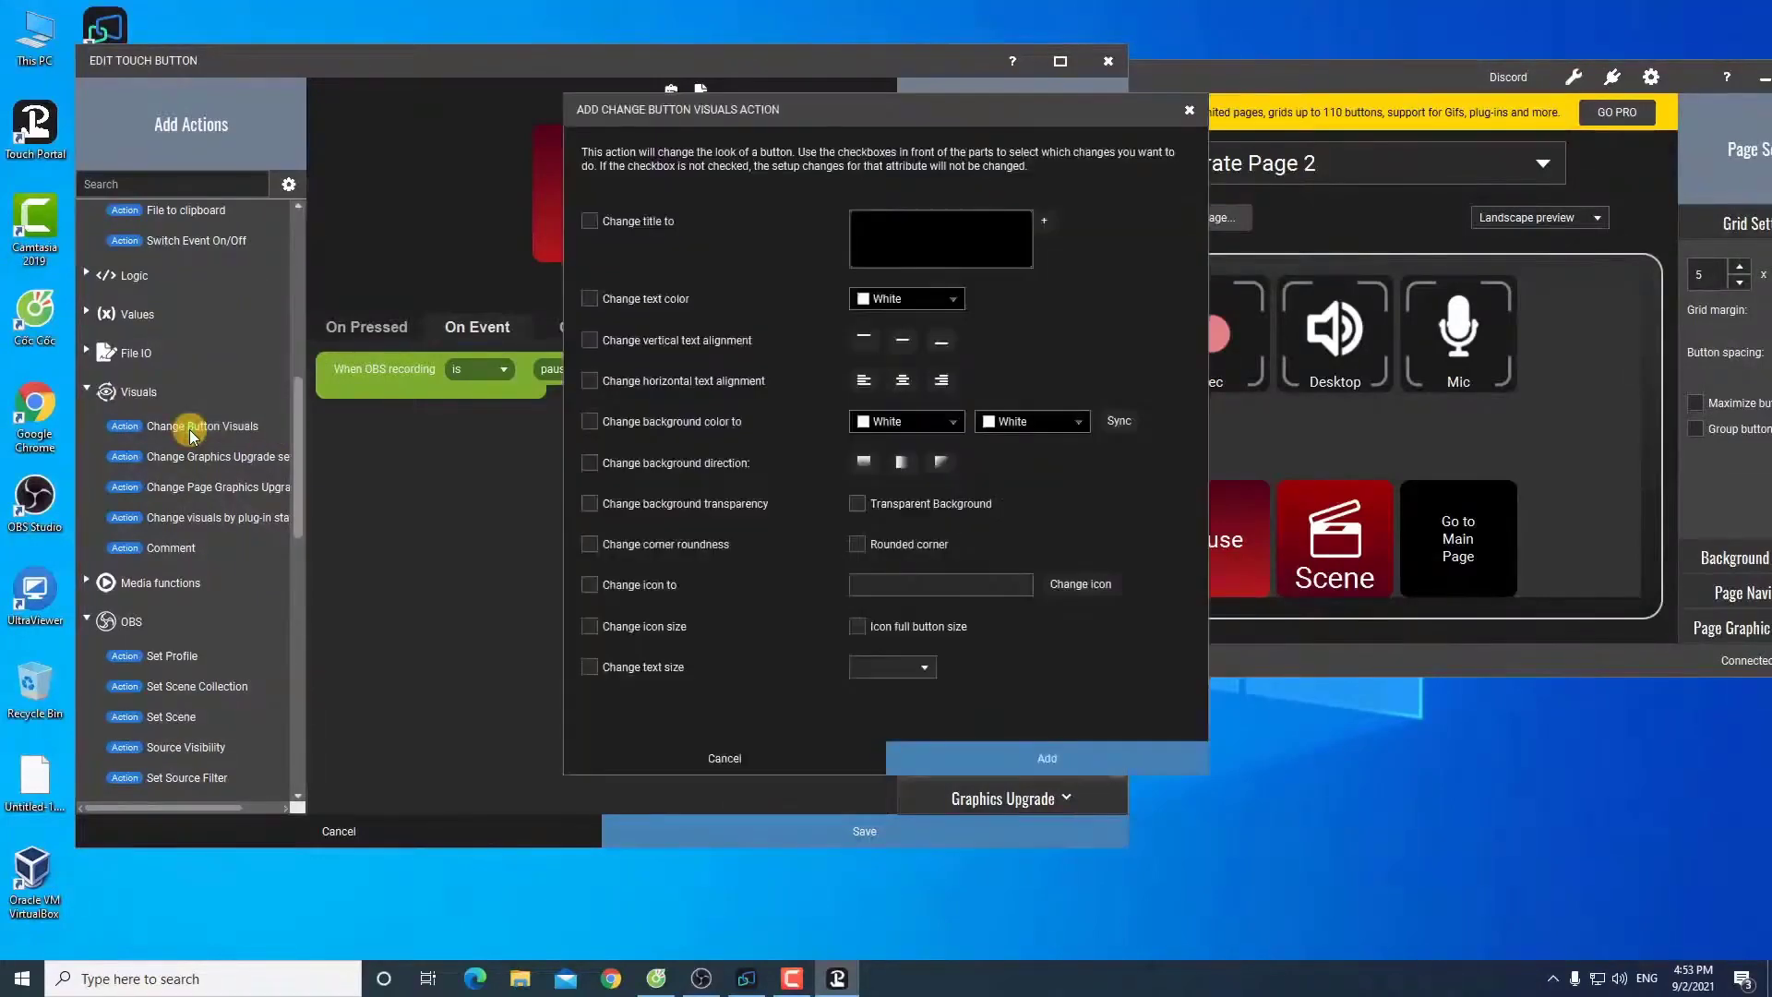
pyautogui.moveTo(681, 115); pyautogui.dragTo(833, 146)
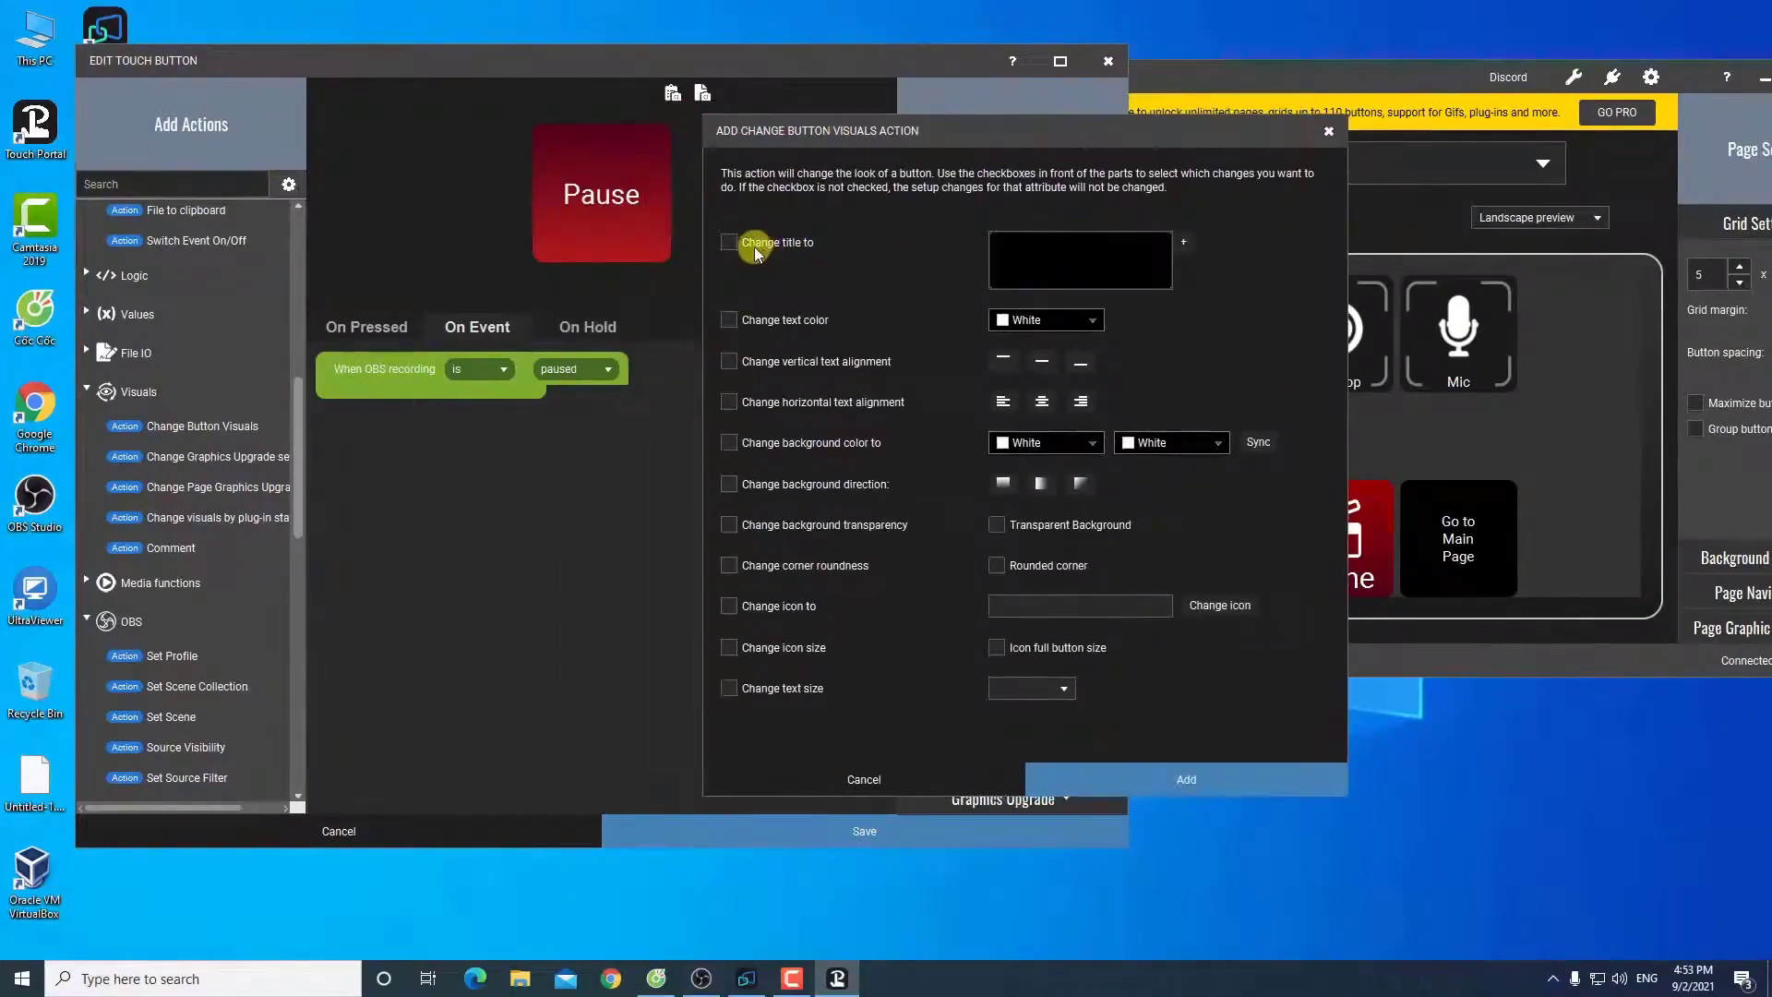
pyautogui.click(1041, 259)
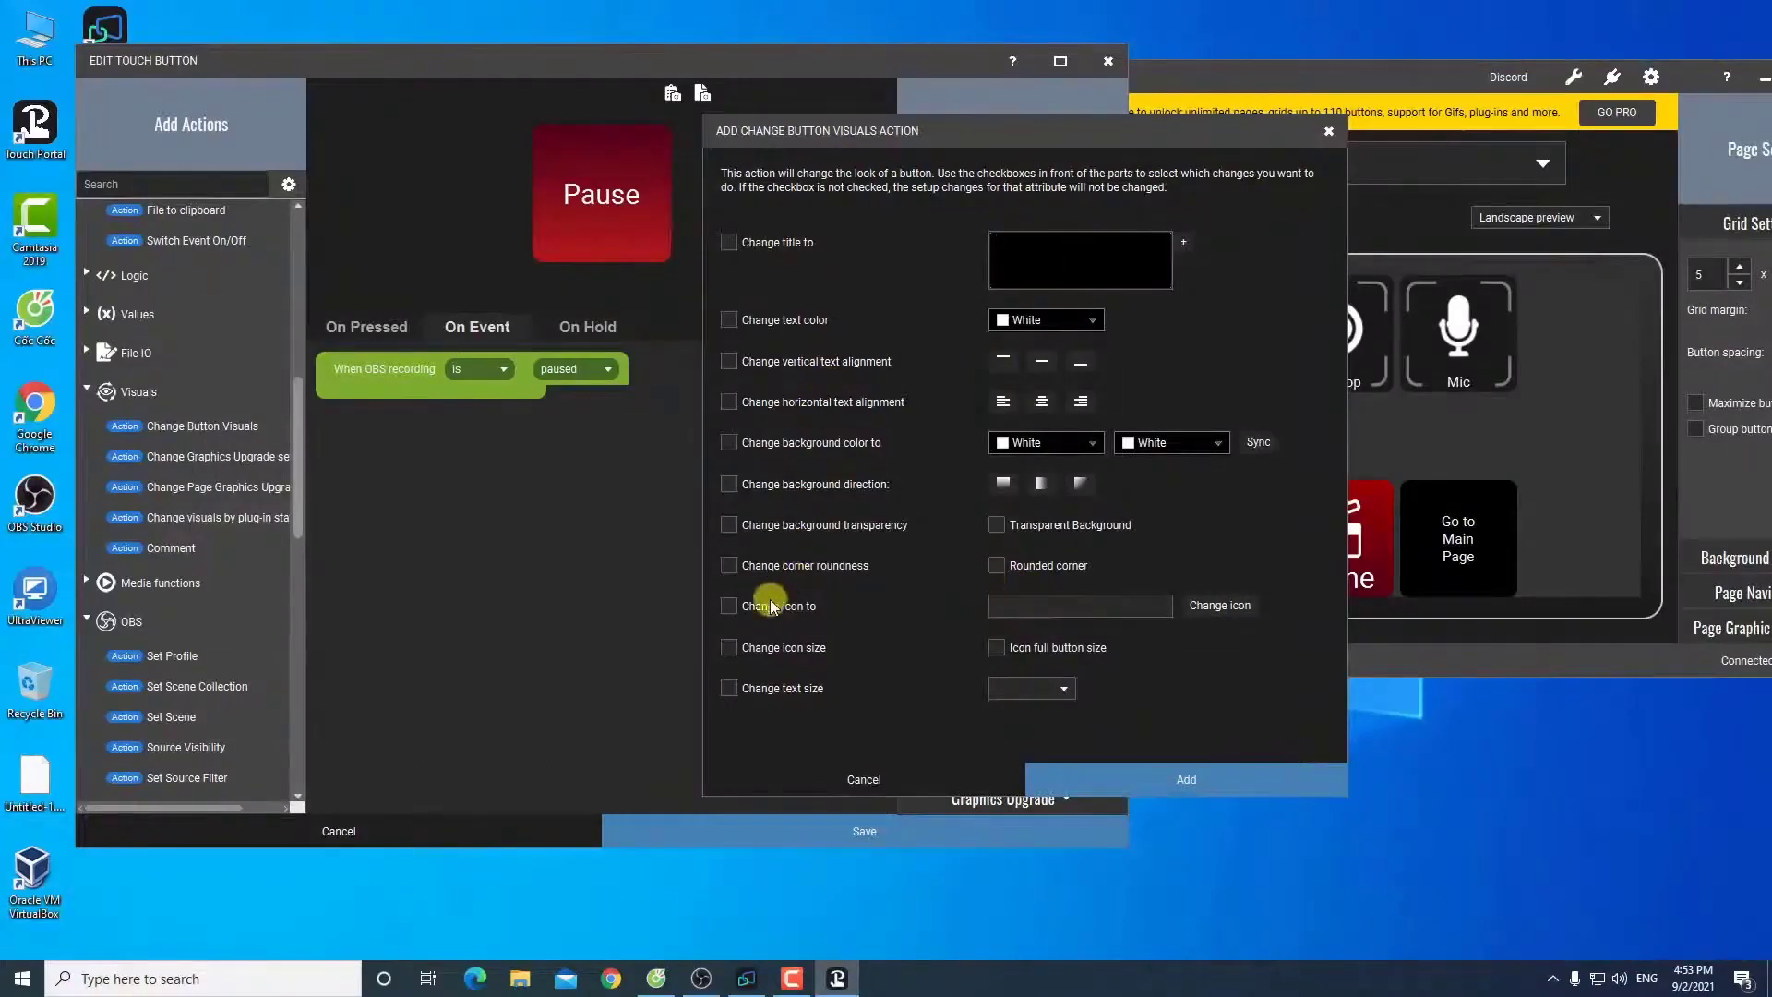
pyautogui.click(730, 607)
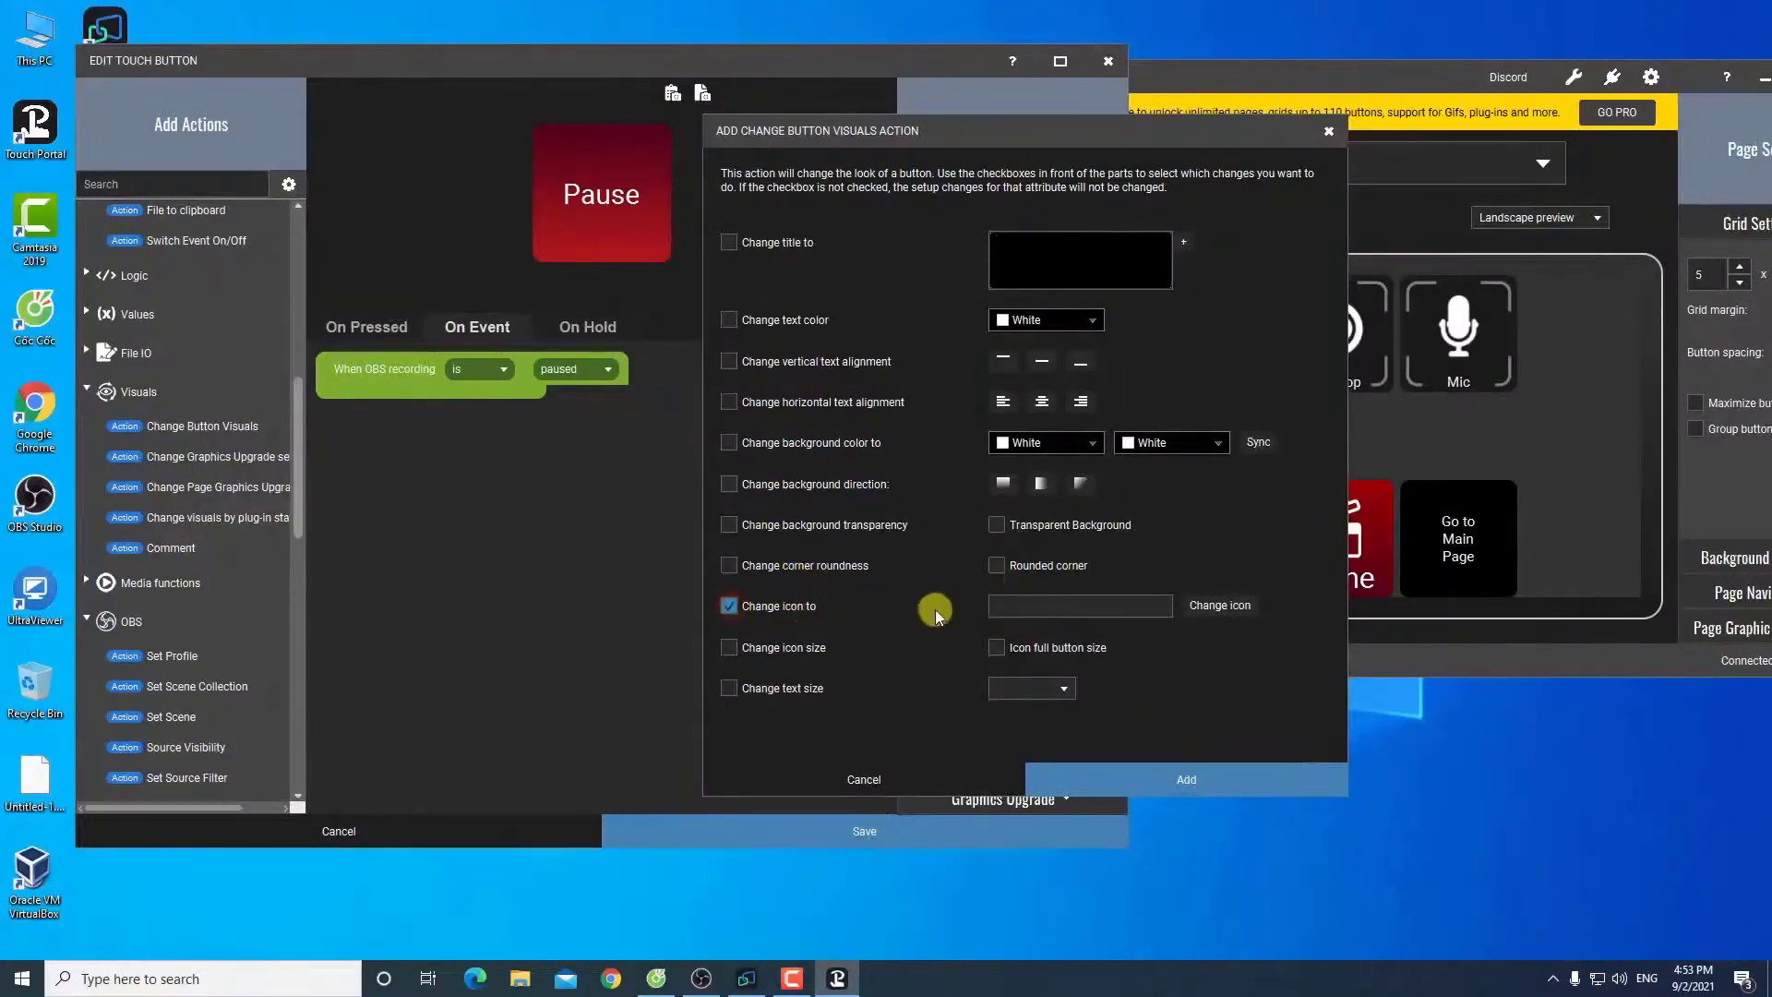
# Step: Choose the play icon from the Flat White Icon pack and add the visuals action to the paused event
pyautogui.click(1219, 613)
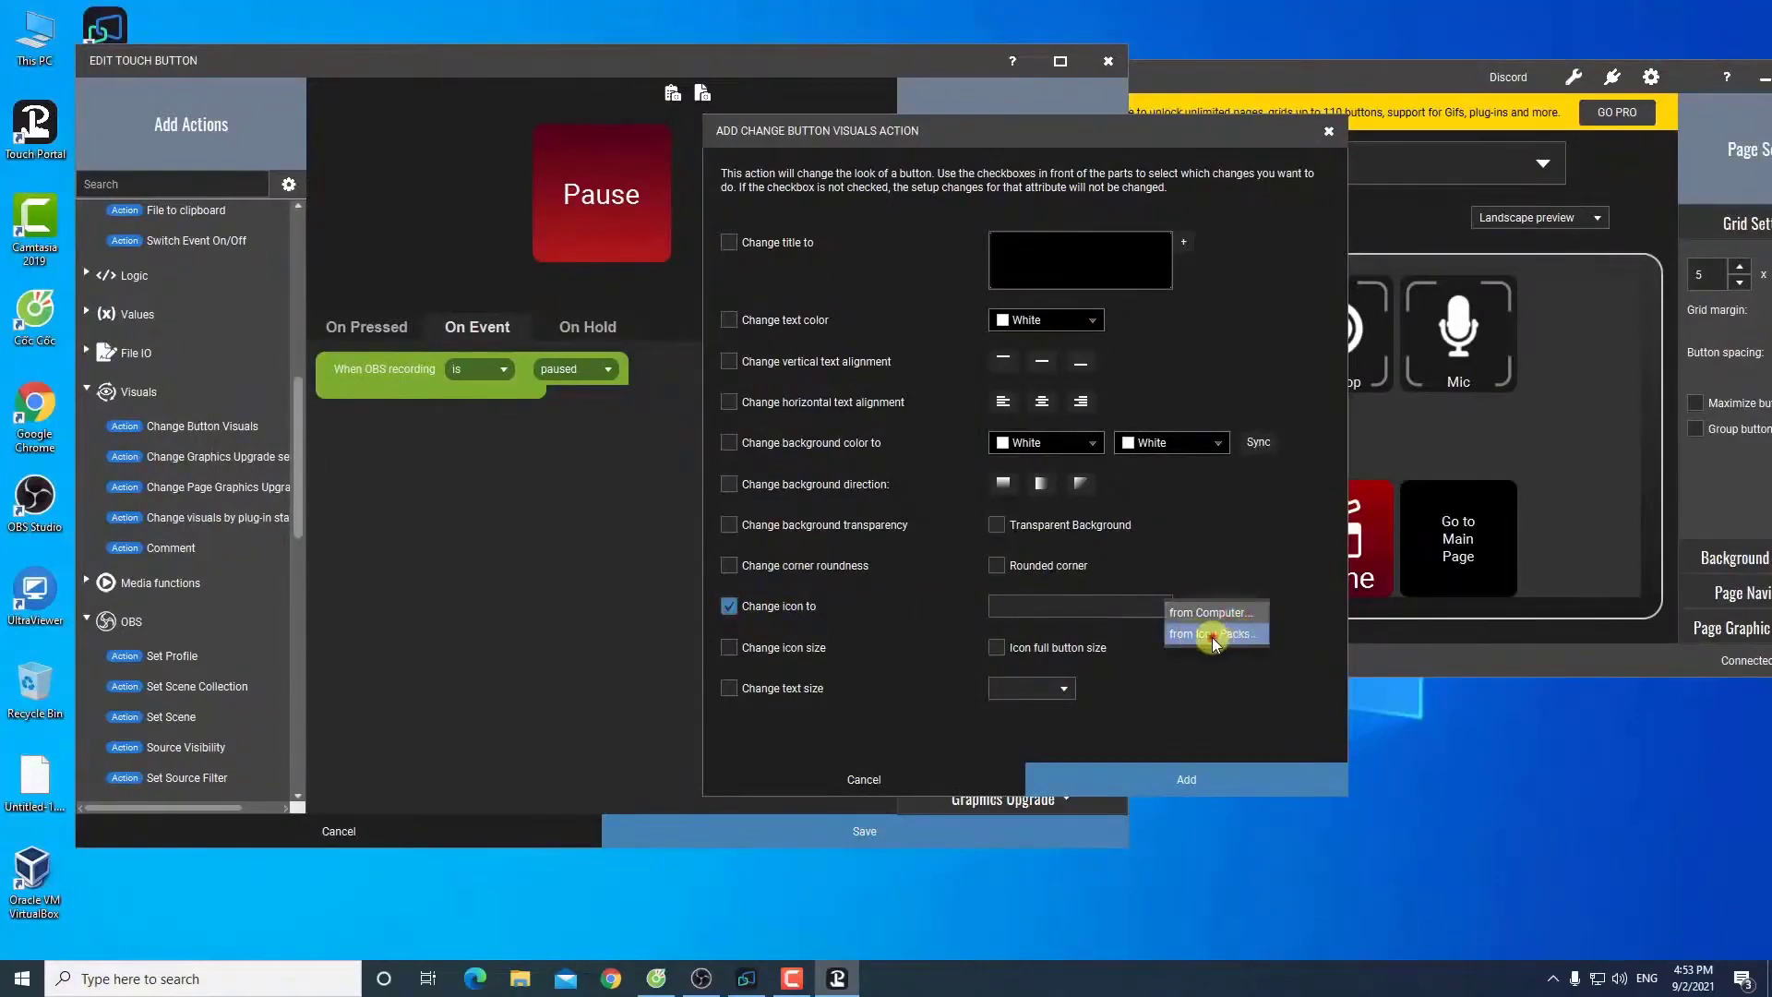
pyautogui.click(1214, 636)
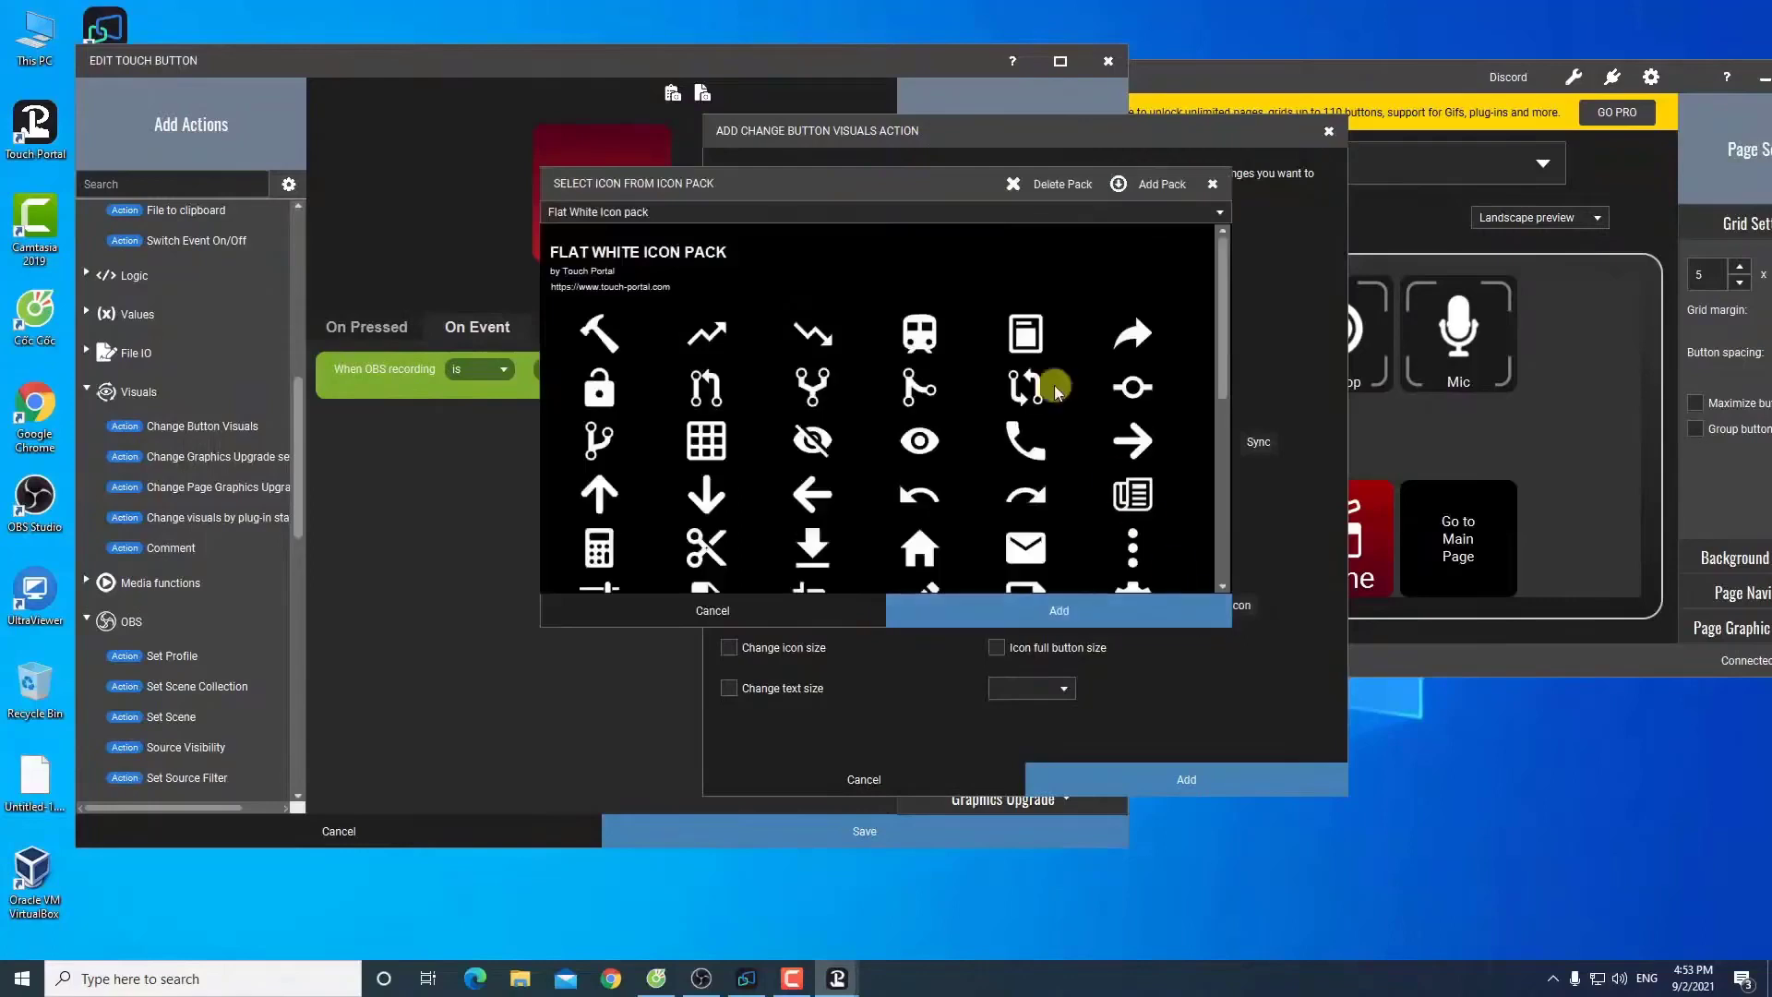
pyautogui.moveTo(798, 180); pyautogui.dragTo(1047, 171)
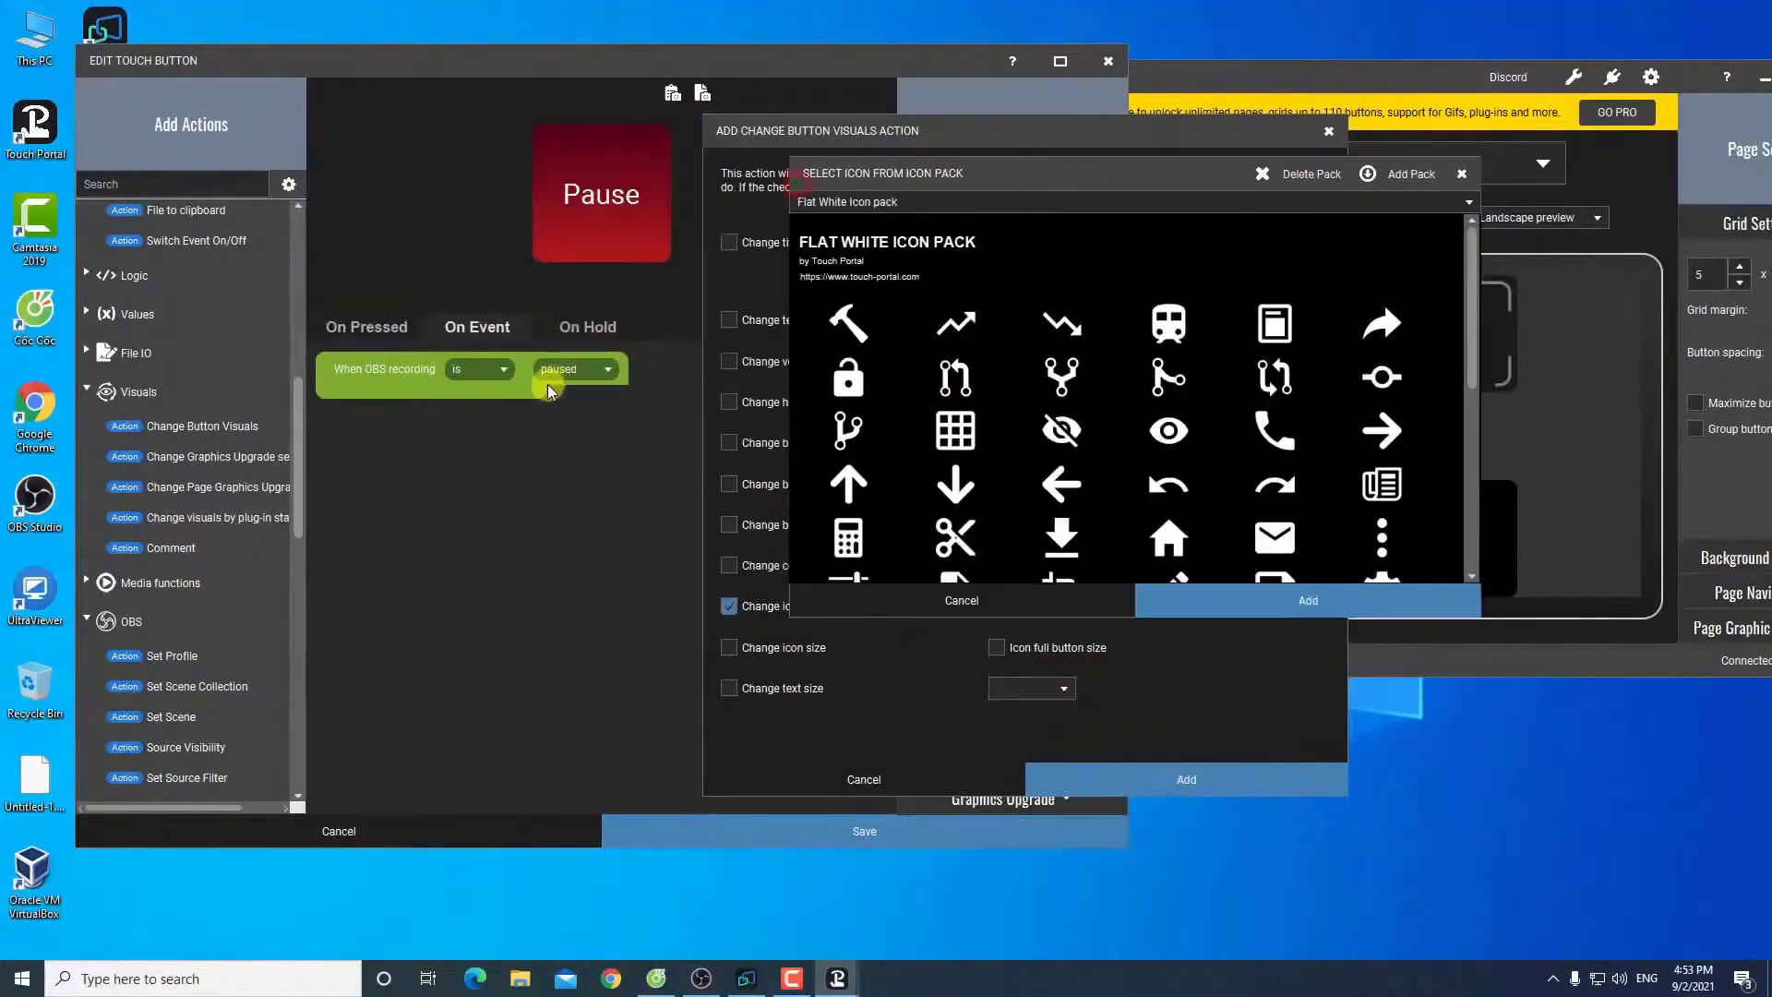
pyautogui.moveTo(1473, 334); pyautogui.dragTo(1467, 554)
pyautogui.click(1380, 337)
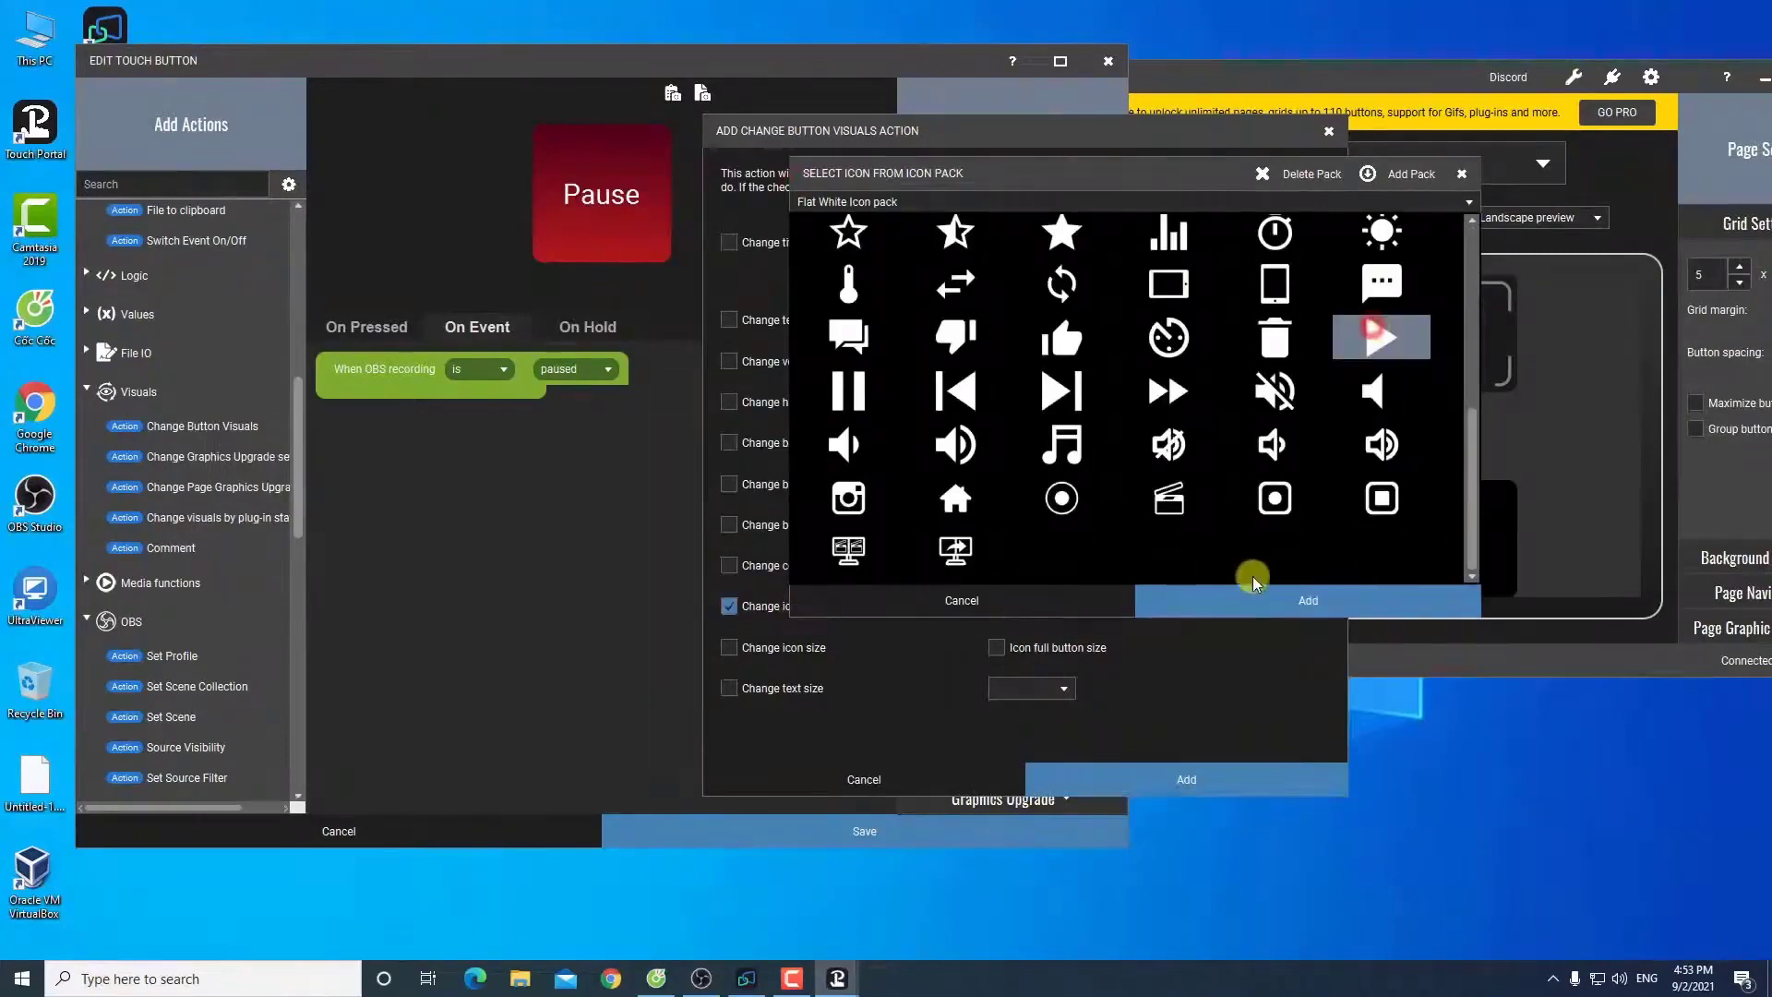
pyautogui.click(1232, 600)
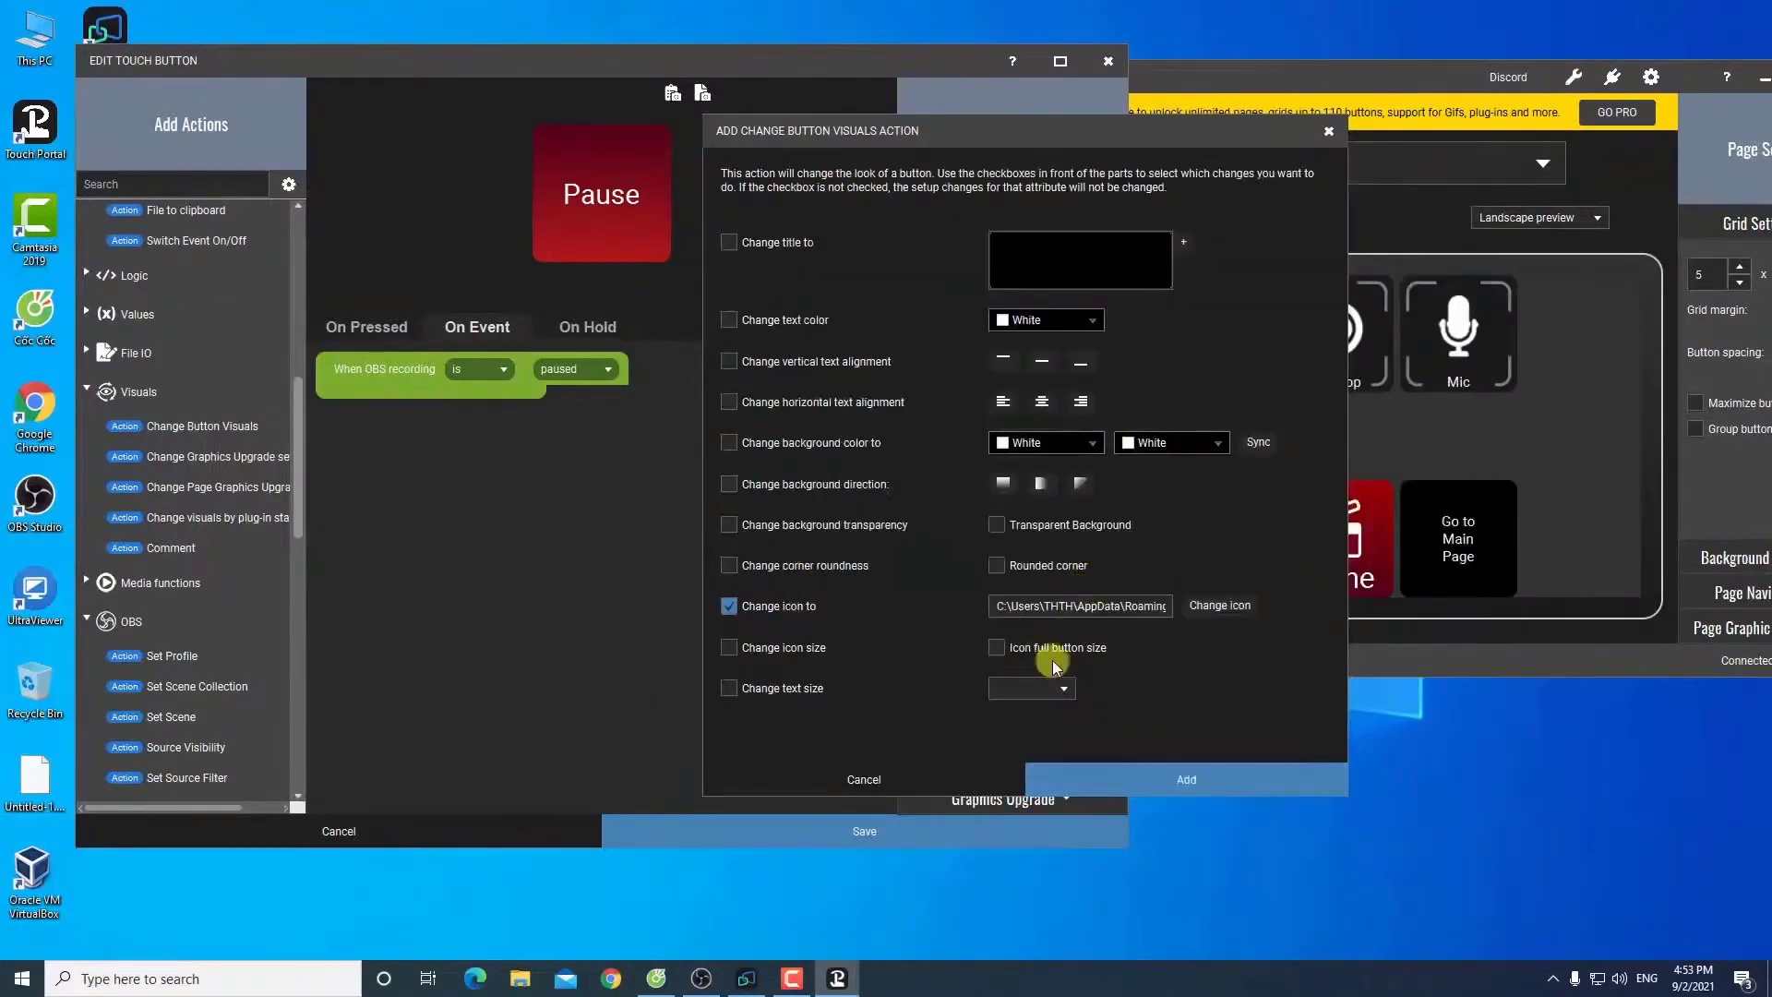
pyautogui.click(1242, 783)
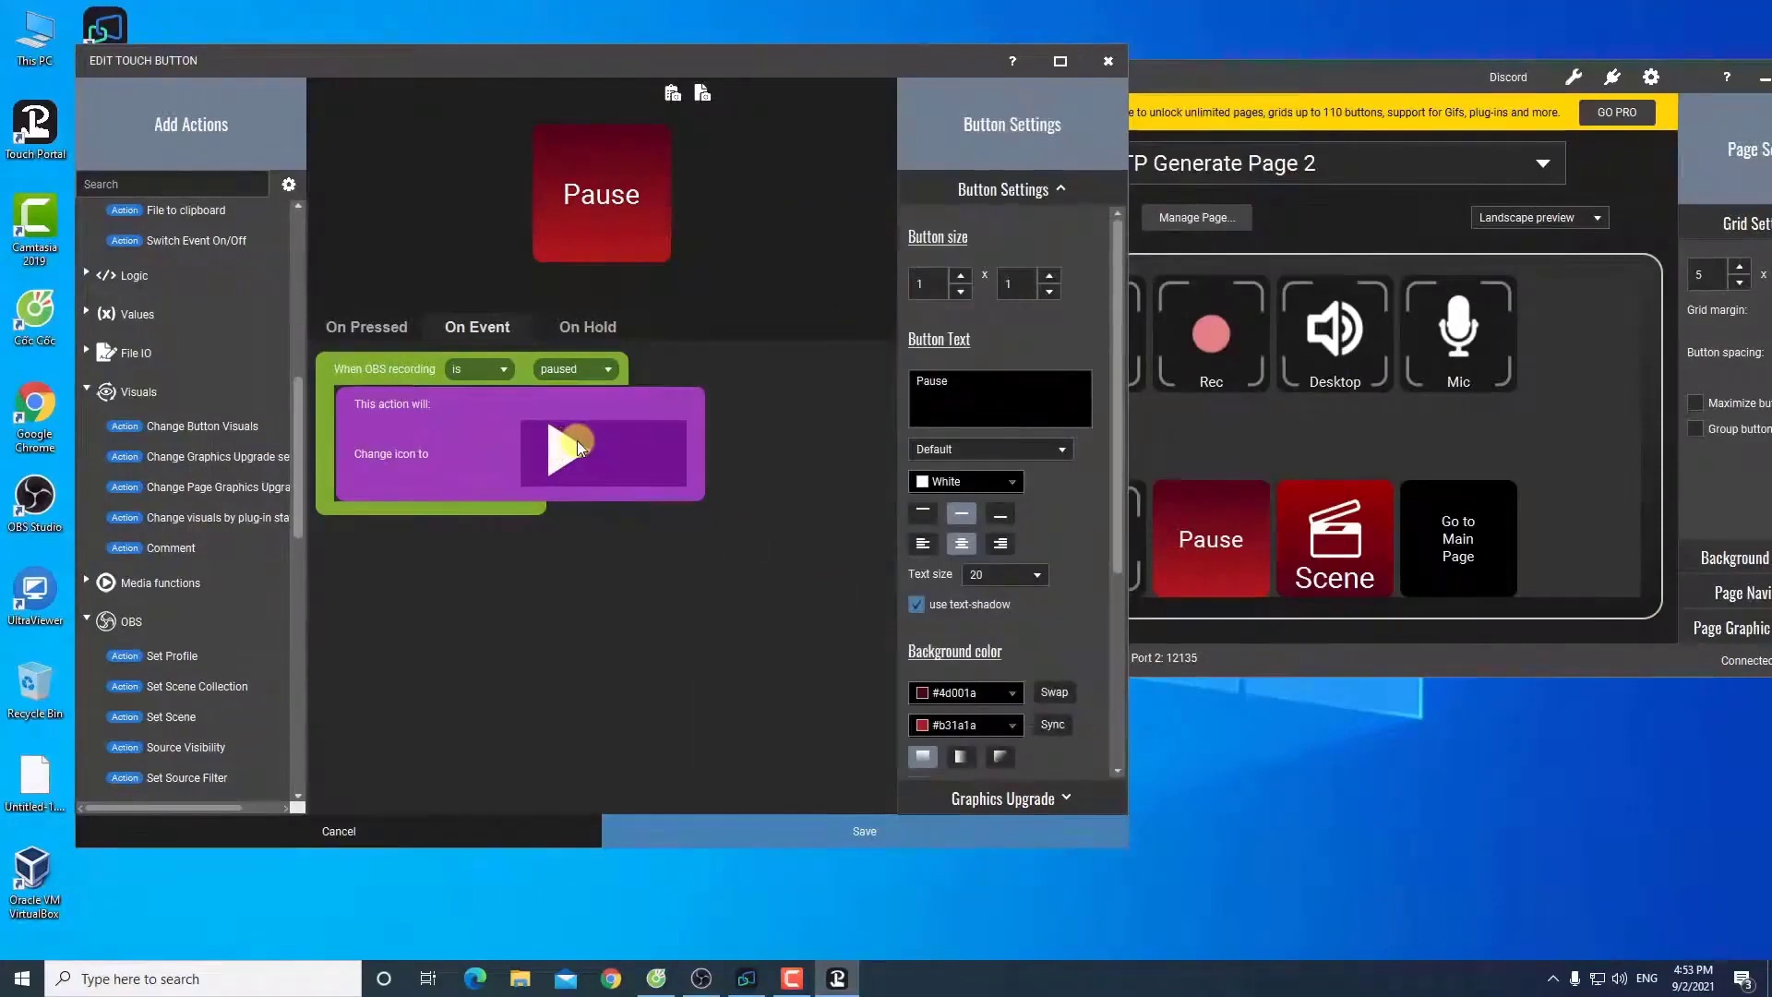
# Step: Add a second OBS On Recording state event below the paused one and set its state to resumed
pyautogui.click(460, 556)
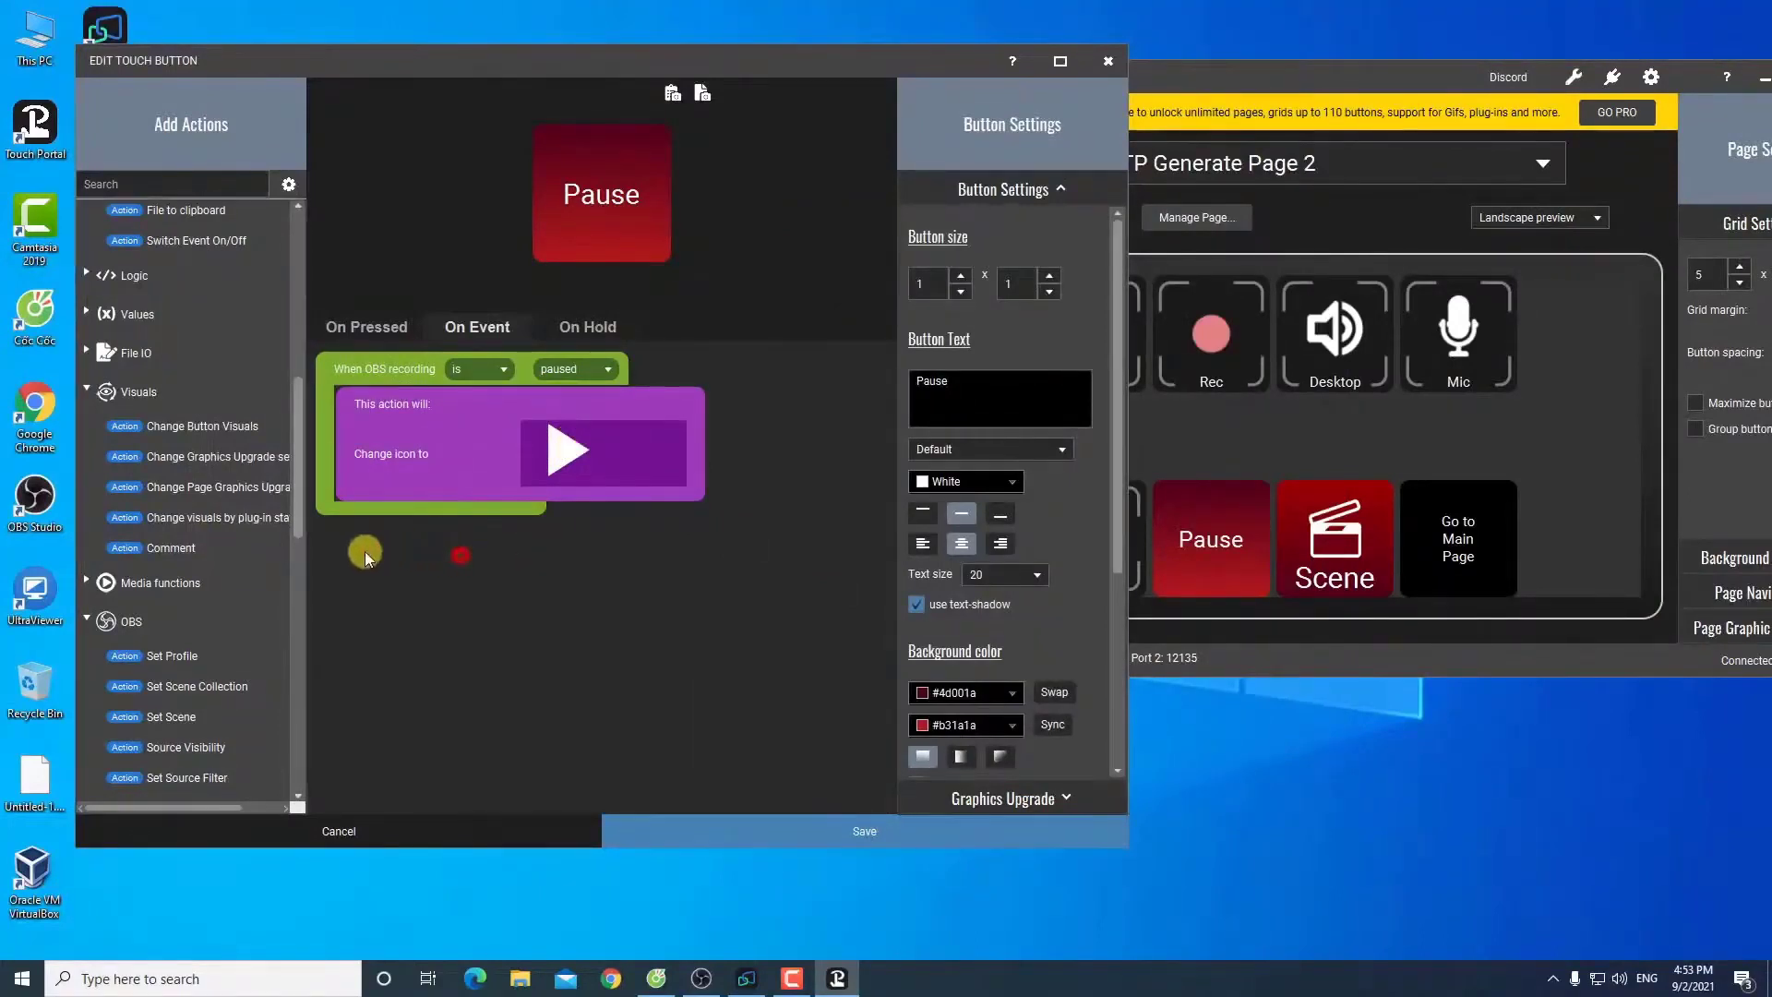
pyautogui.moveTo(297, 534); pyautogui.dragTo(296, 751)
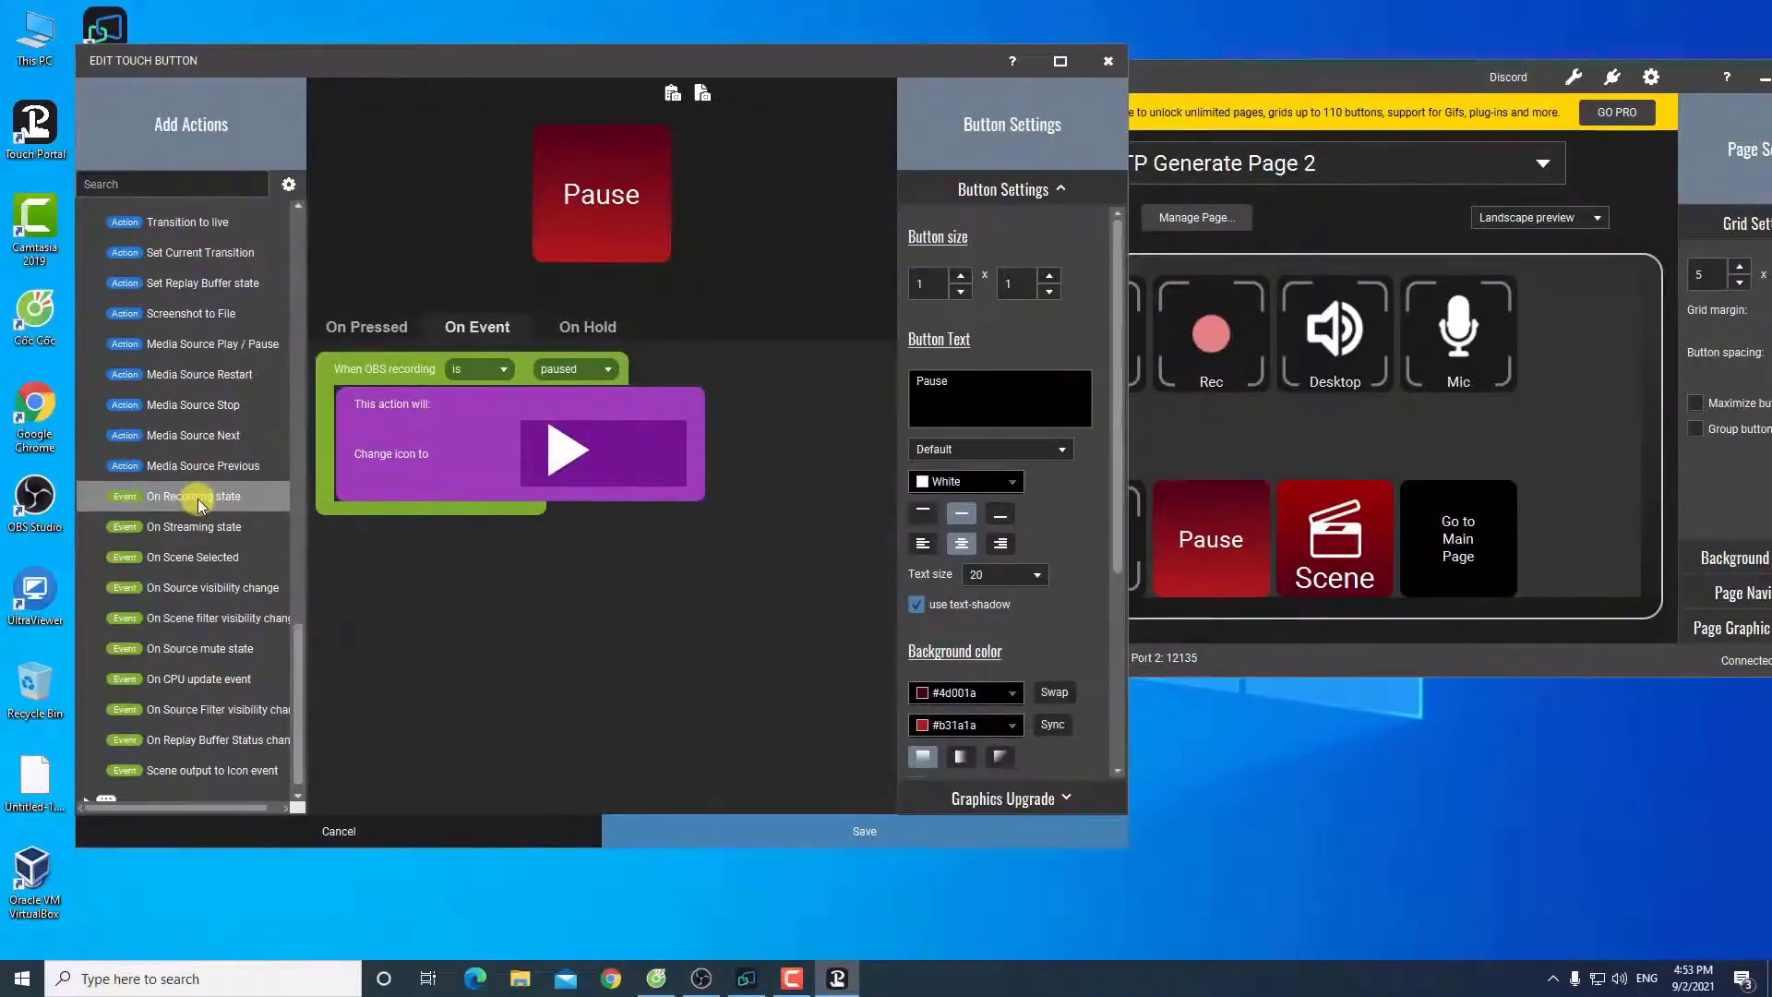
pyautogui.click(199, 503)
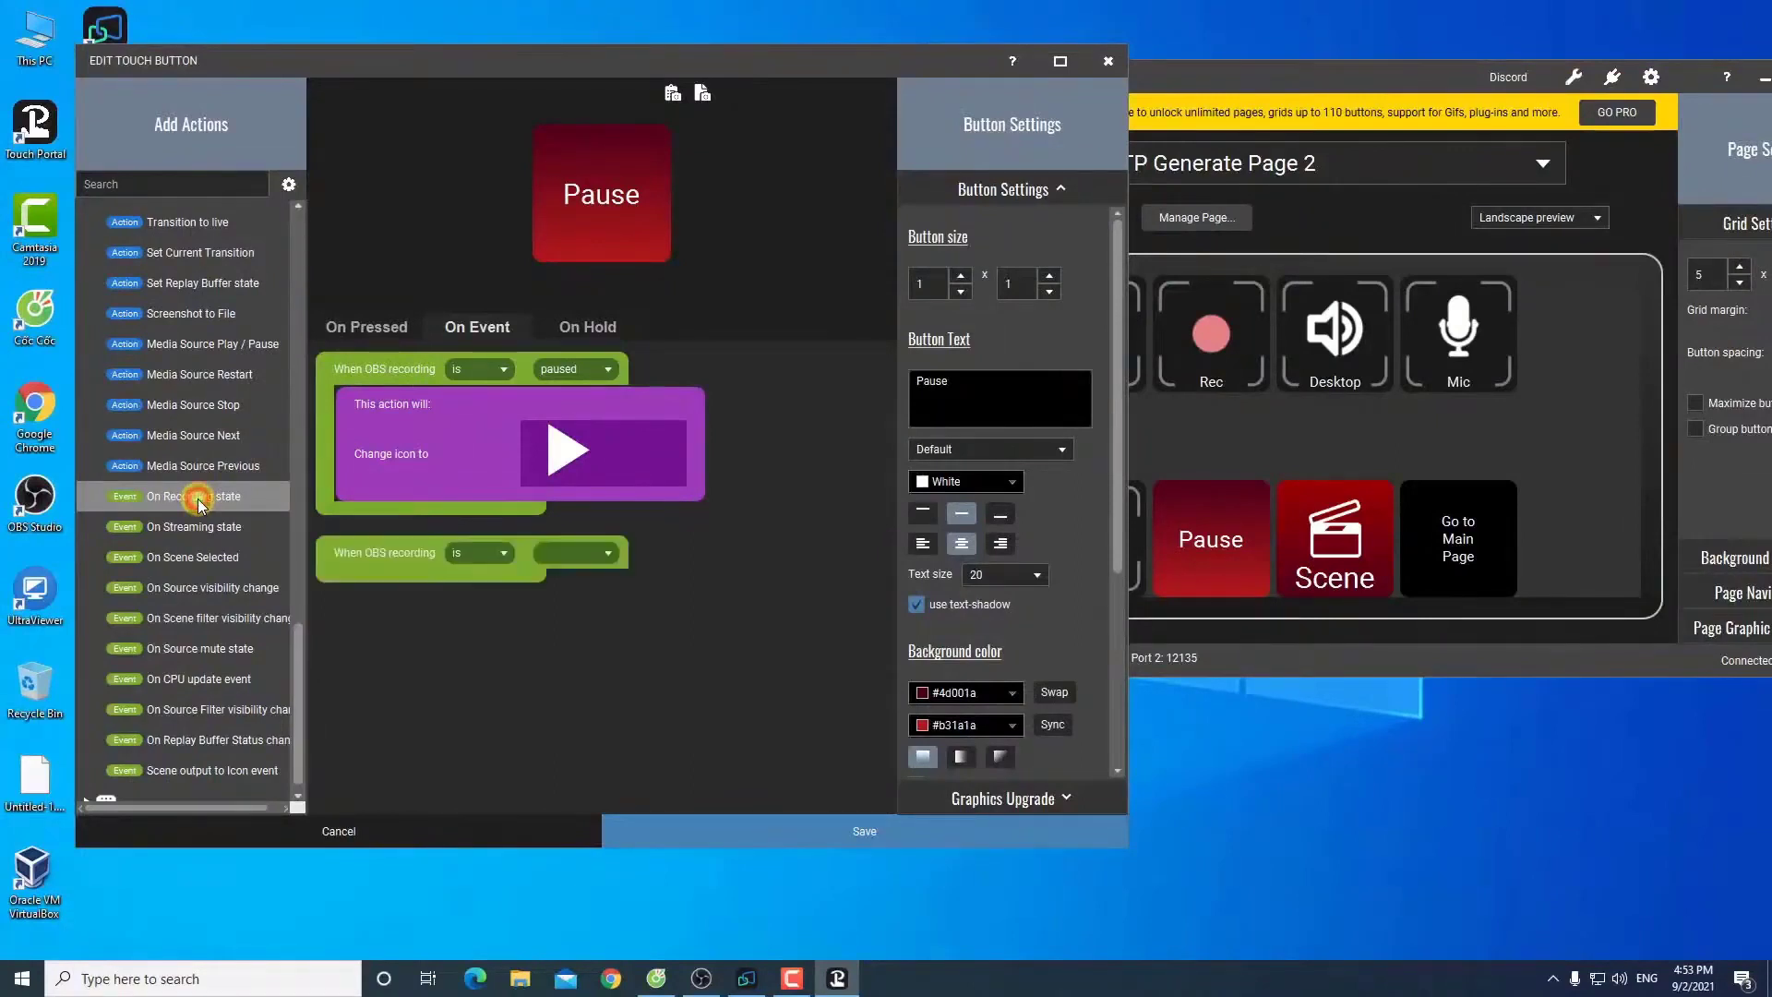
pyautogui.rightClick(353, 394)
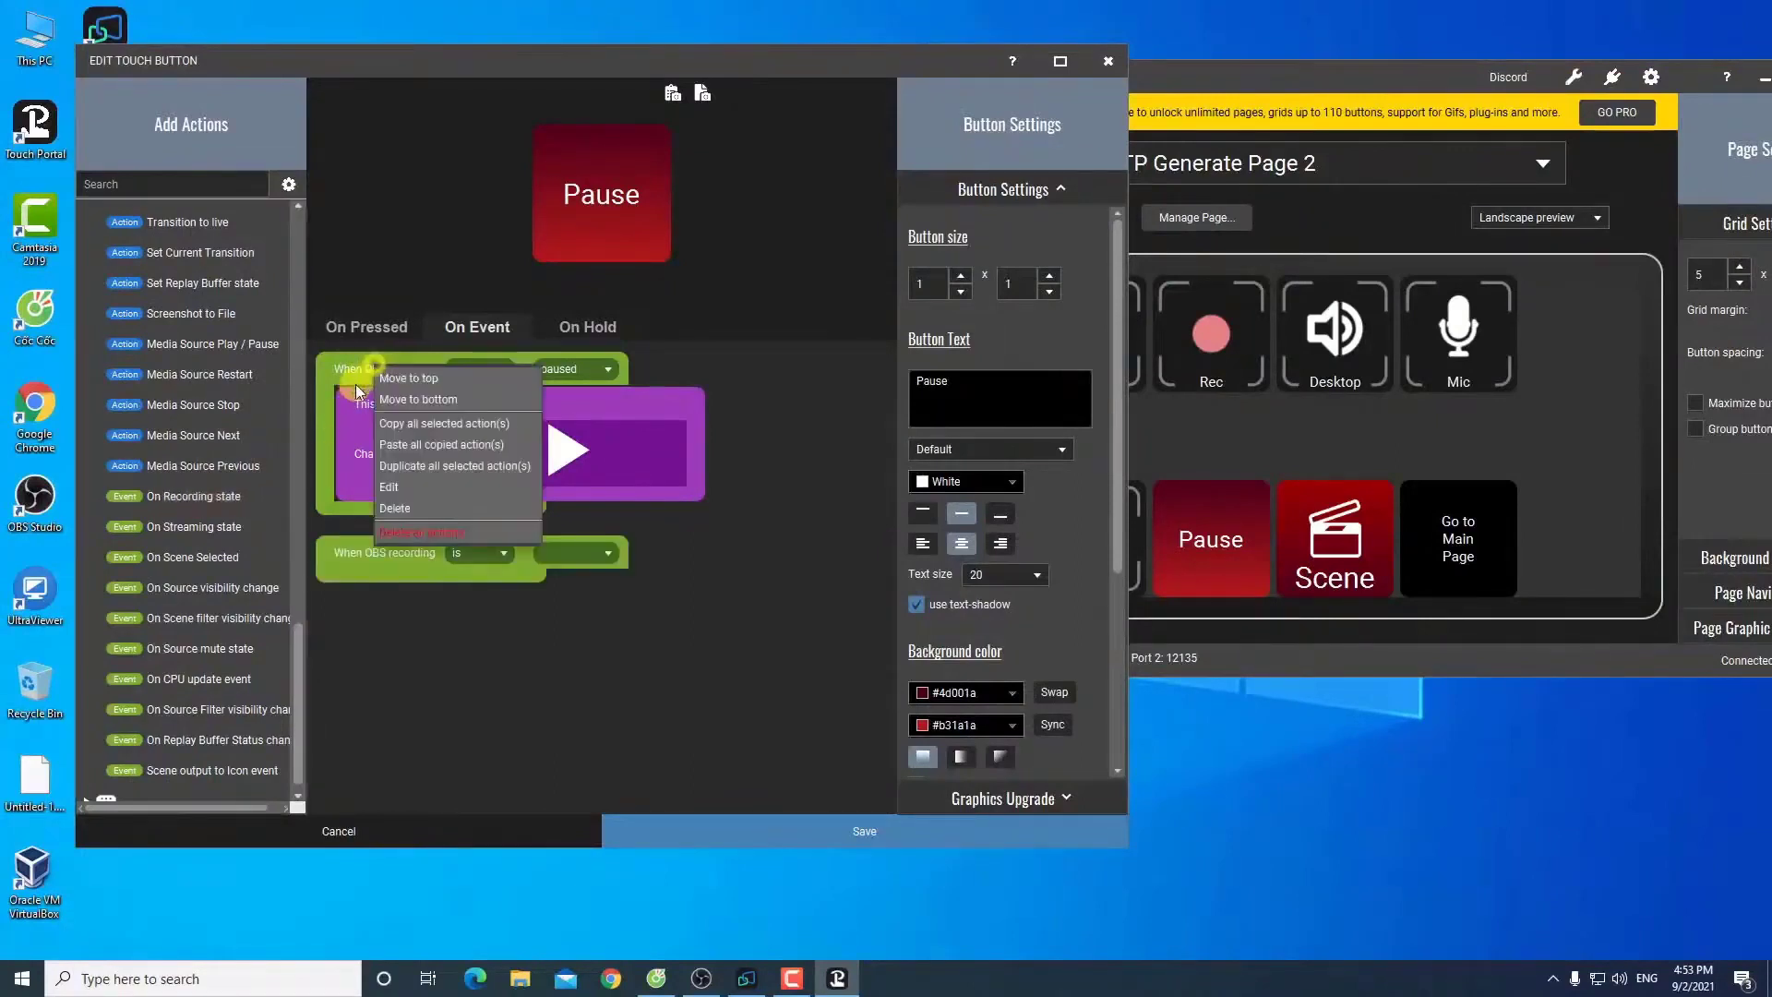
pyautogui.click(399, 620)
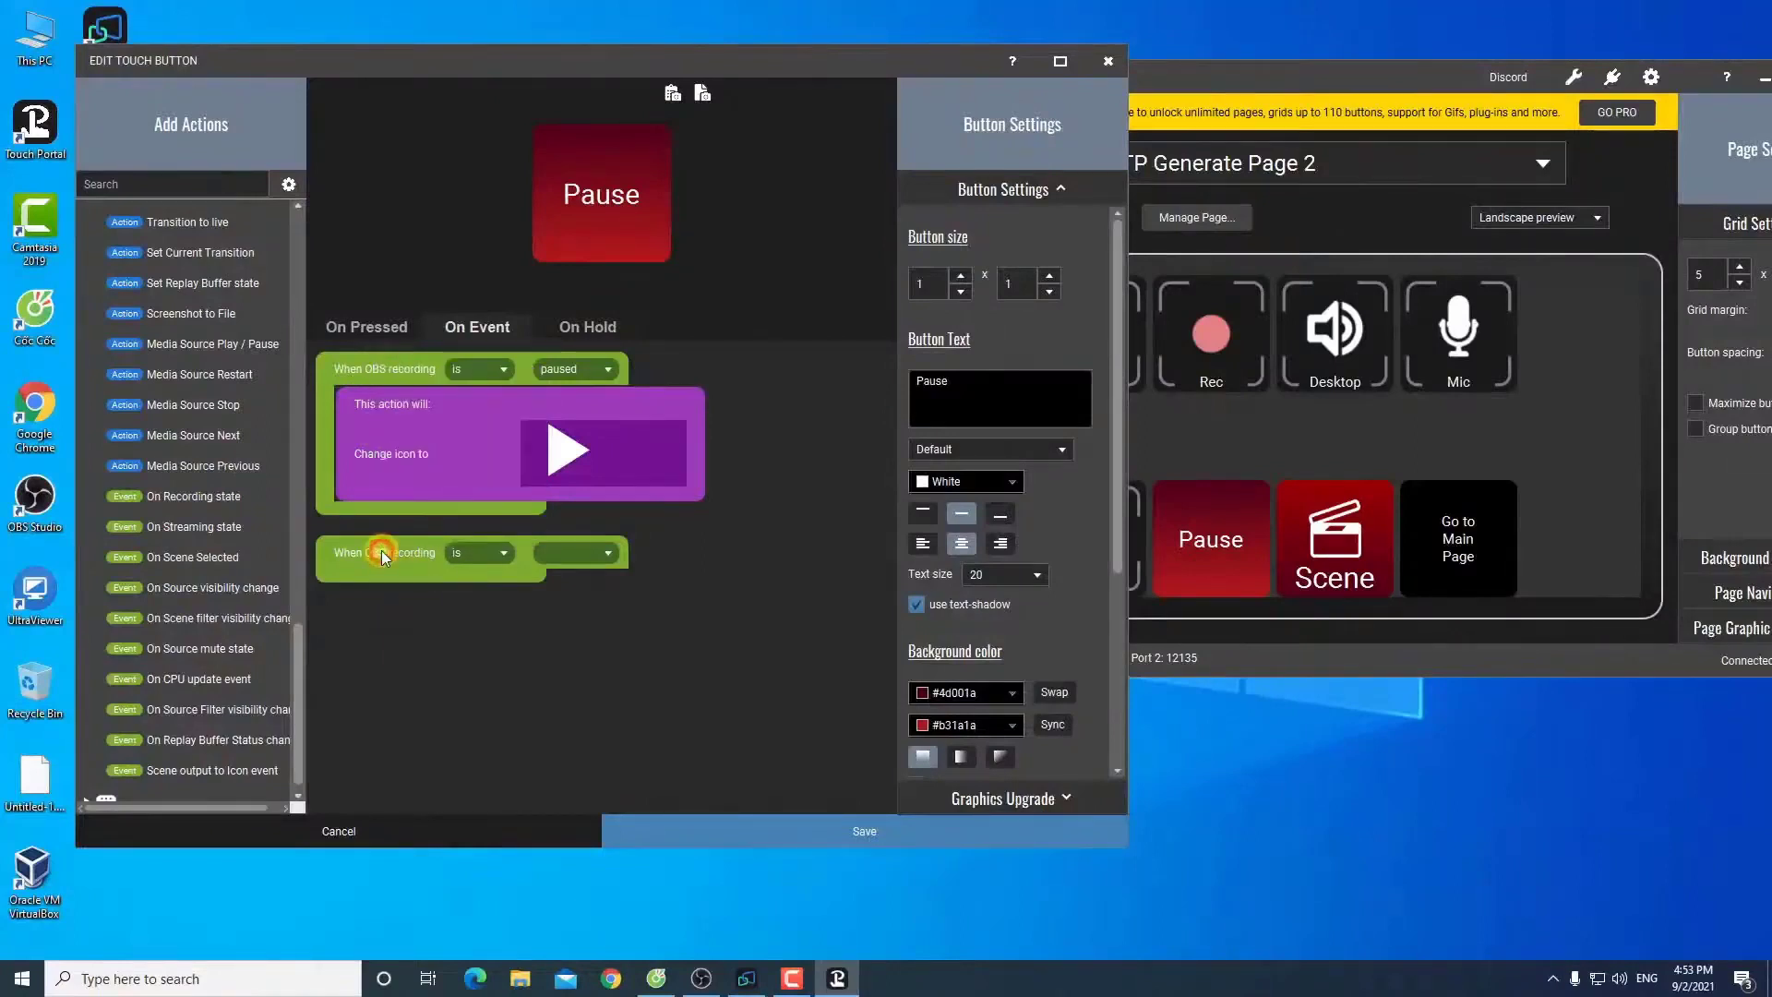
pyautogui.click(607, 552)
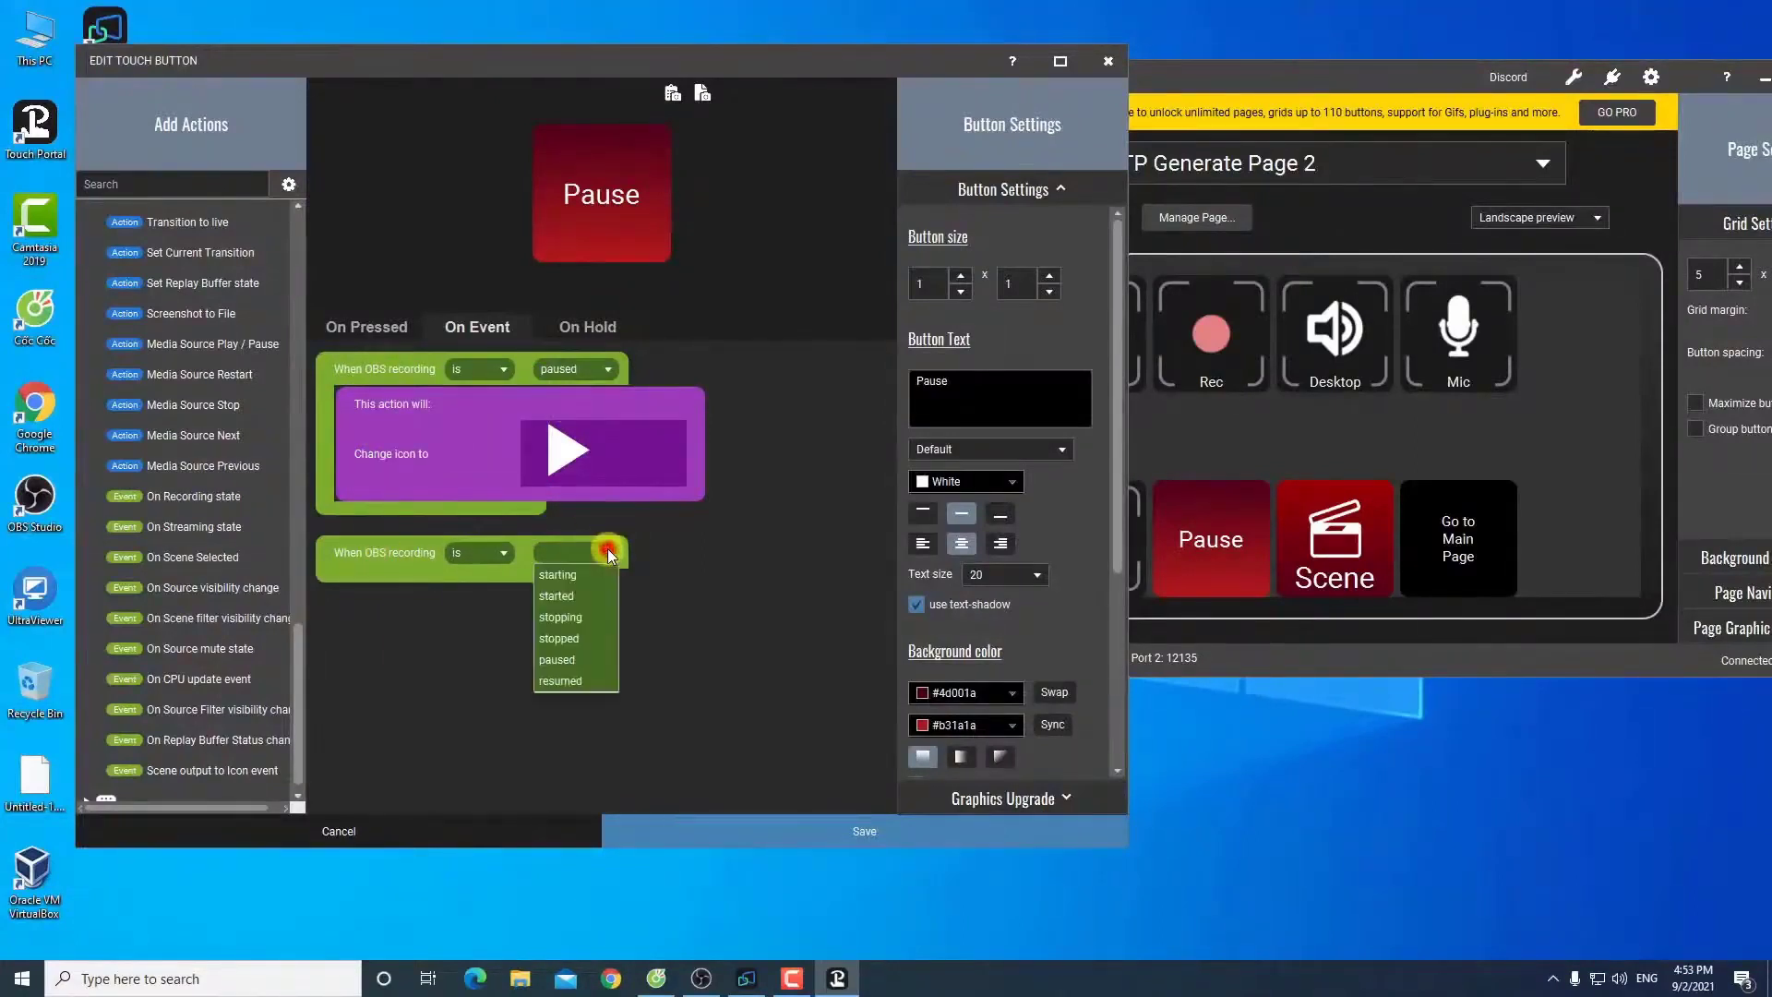
pyautogui.click(562, 681)
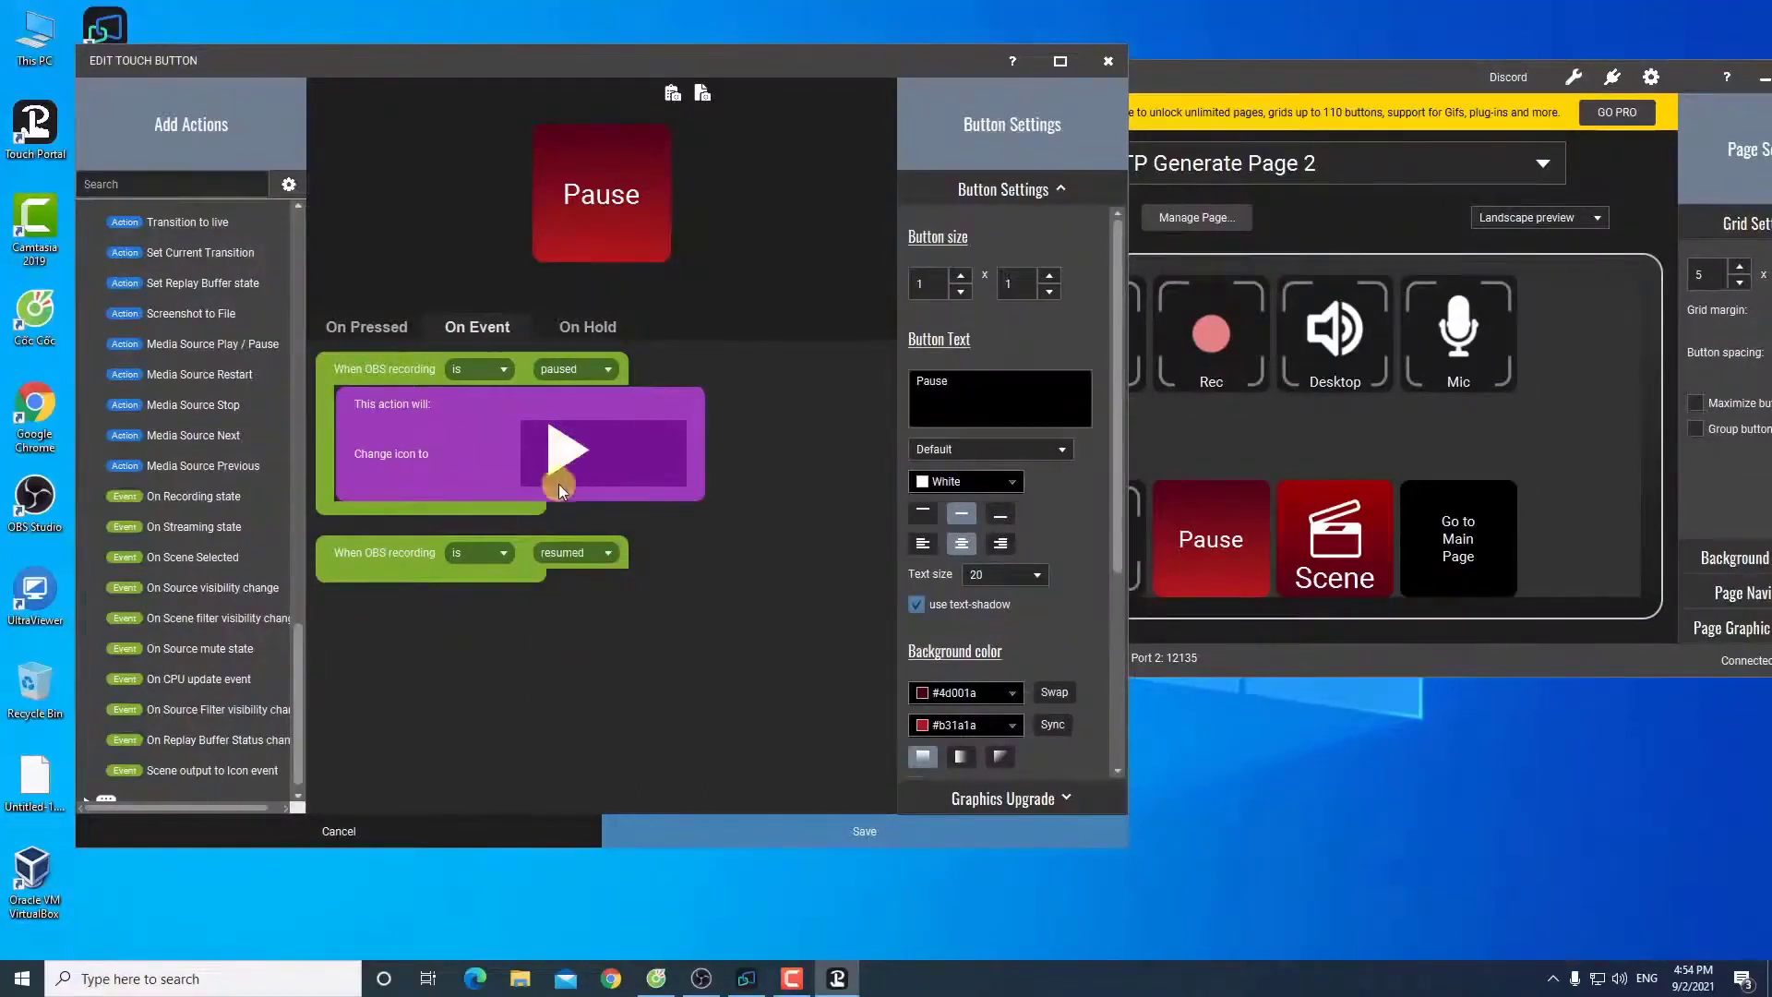
# Step: Start a Change Button Visuals action for the OBS recording resumed event with its icon change enabled
pyautogui.moveTo(295, 646); pyautogui.dragTo(277, 398)
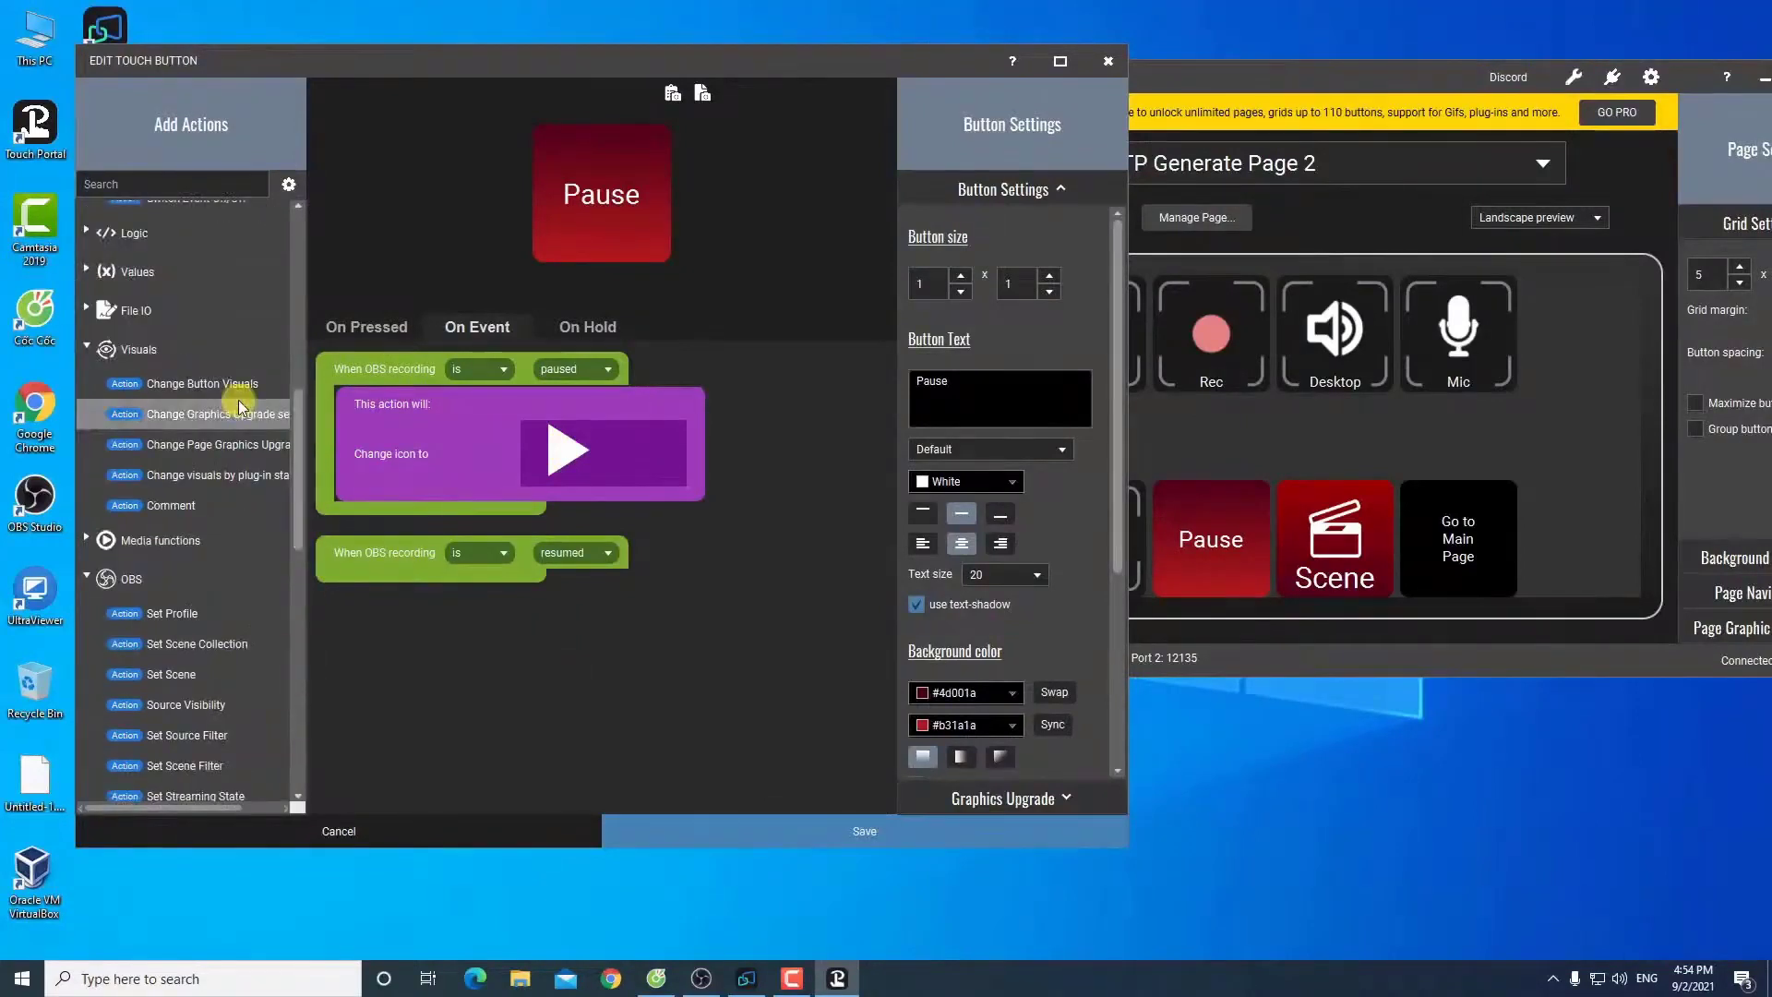
pyautogui.doubleClick(199, 386)
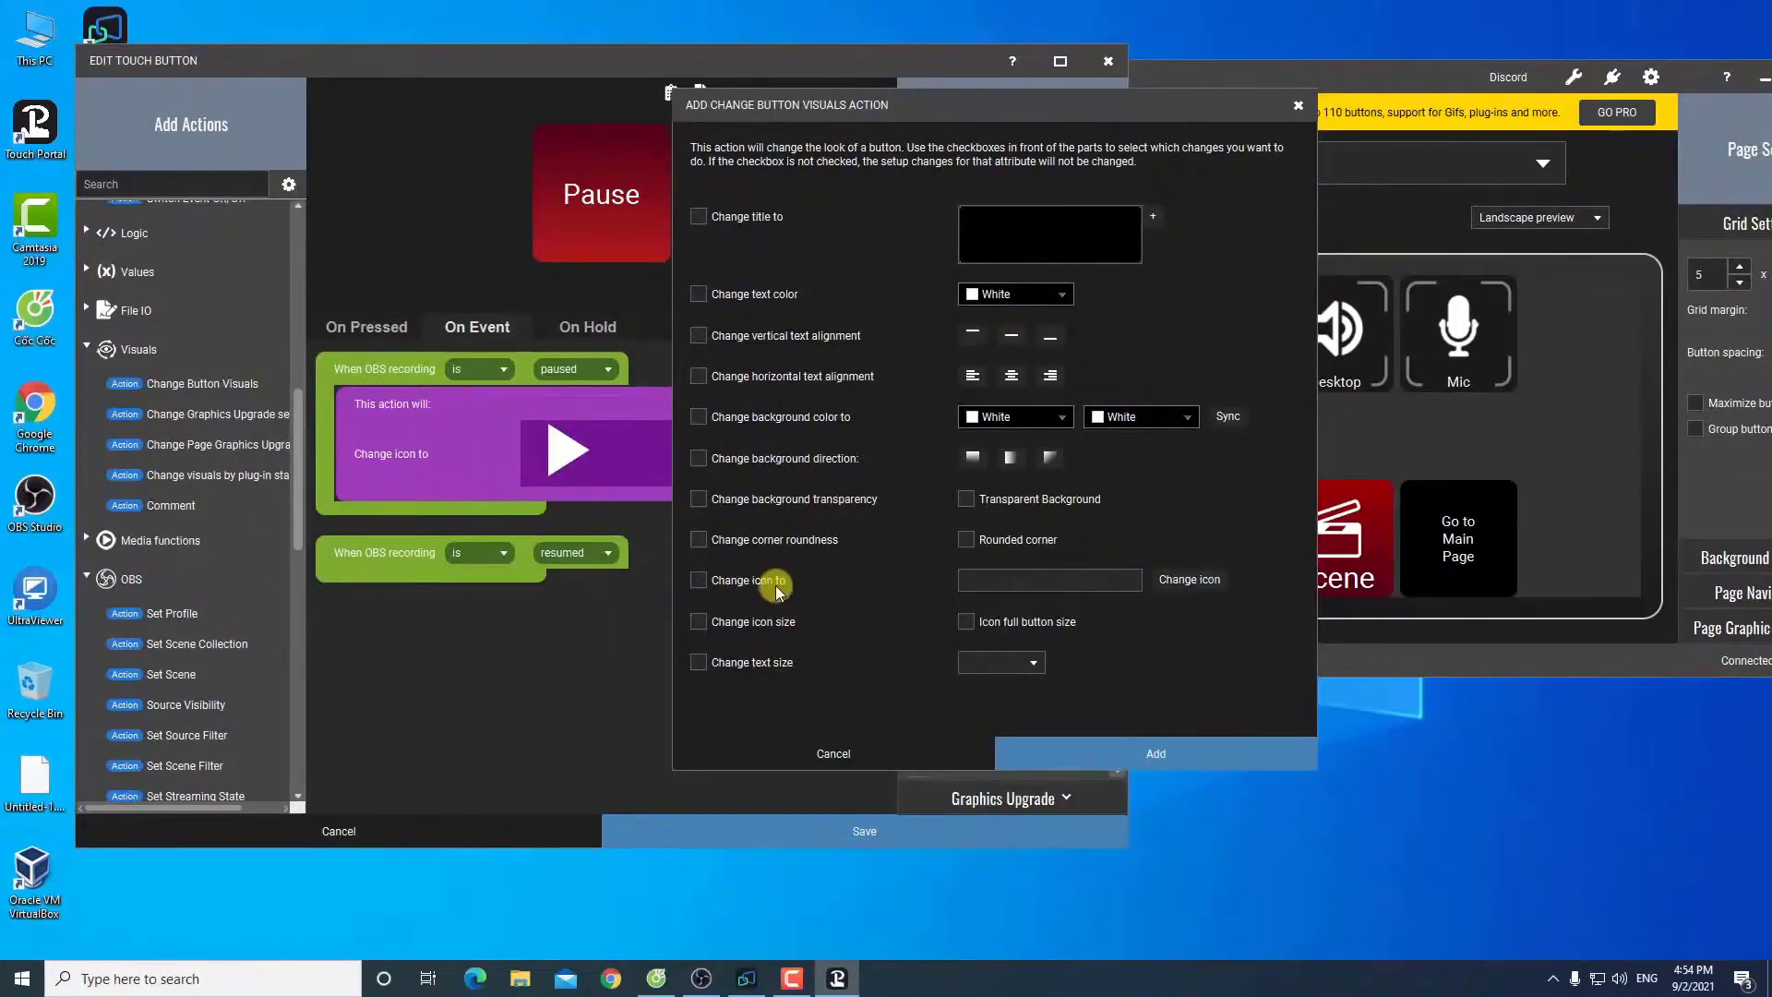
pyautogui.click(698, 579)
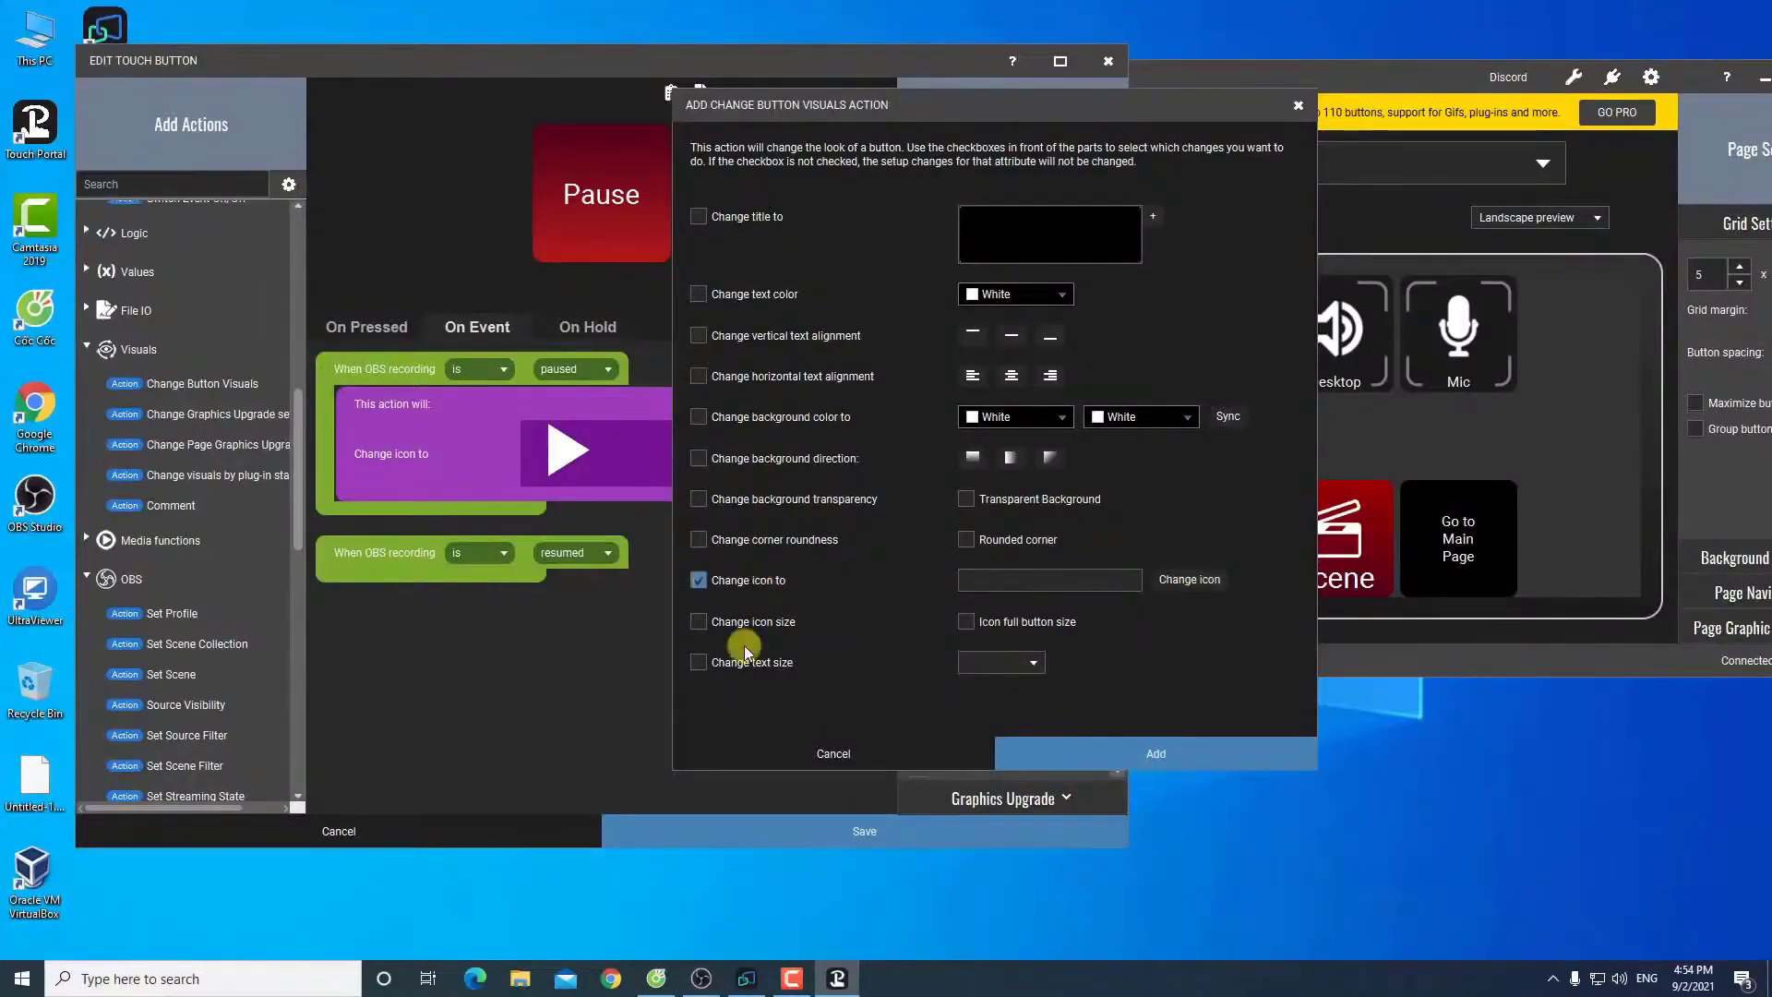
pyautogui.click(694, 596)
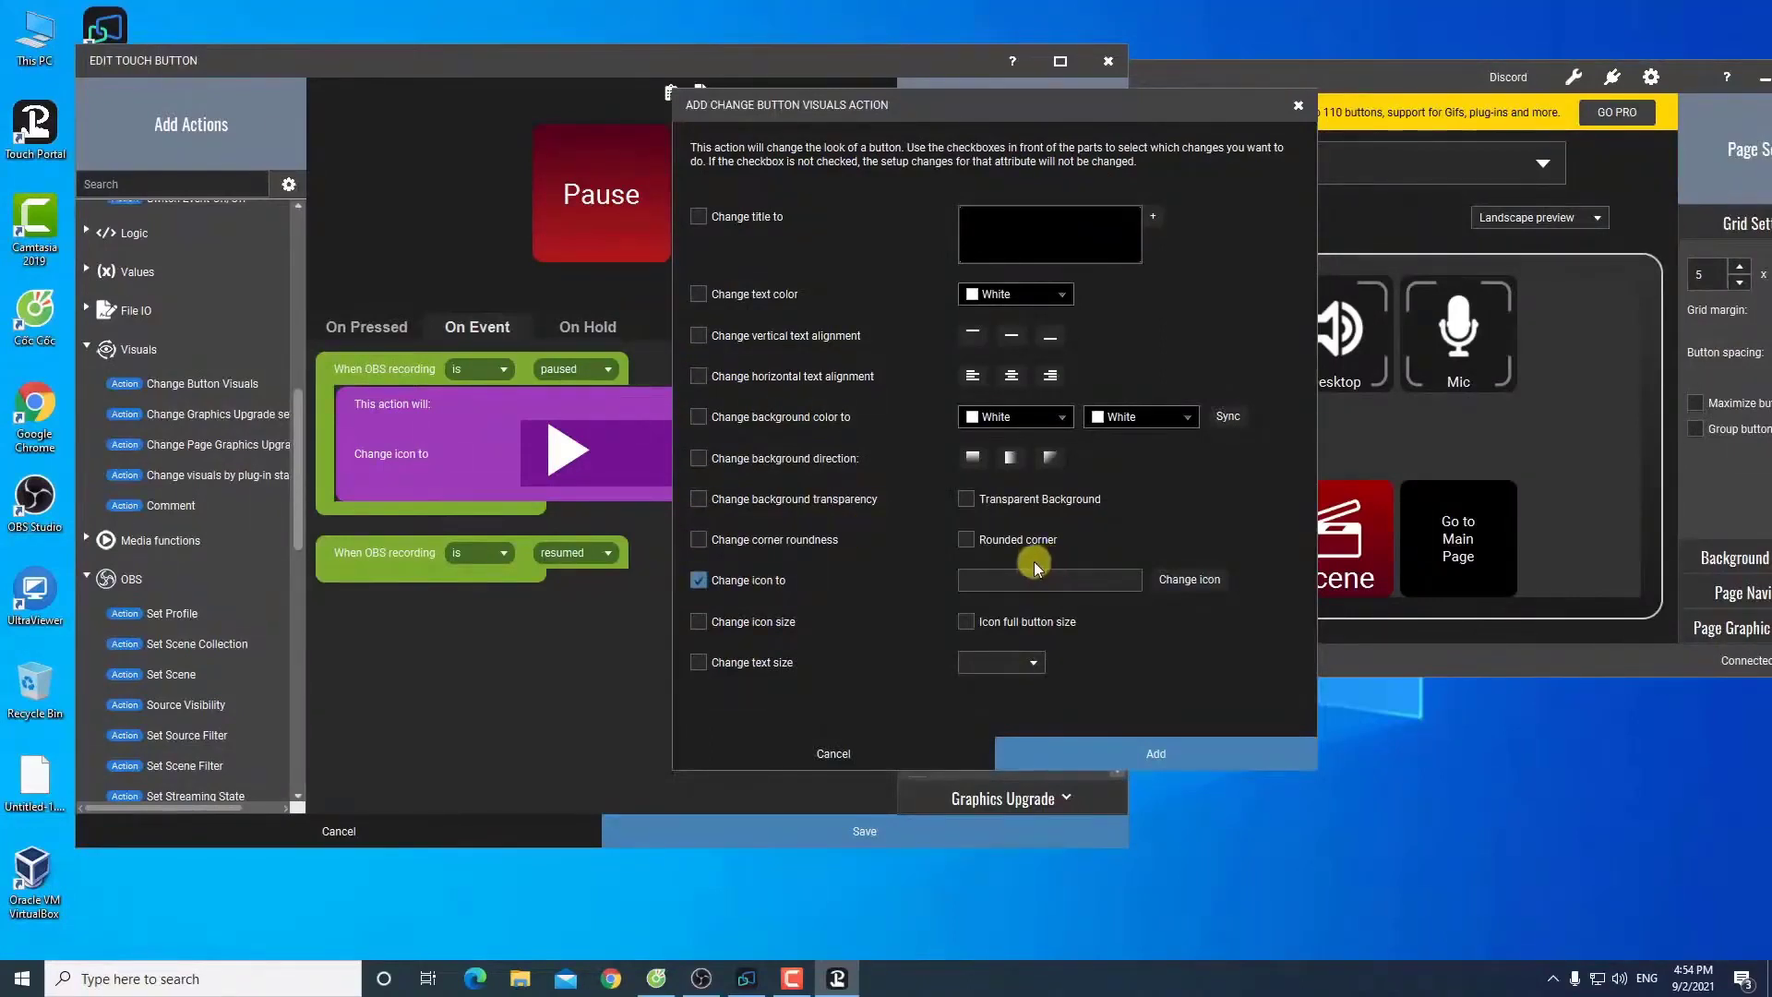
# Step: Choose the pause icon from the Flat White Icon pack and add the visuals action to the resumed event
pyautogui.click(1191, 587)
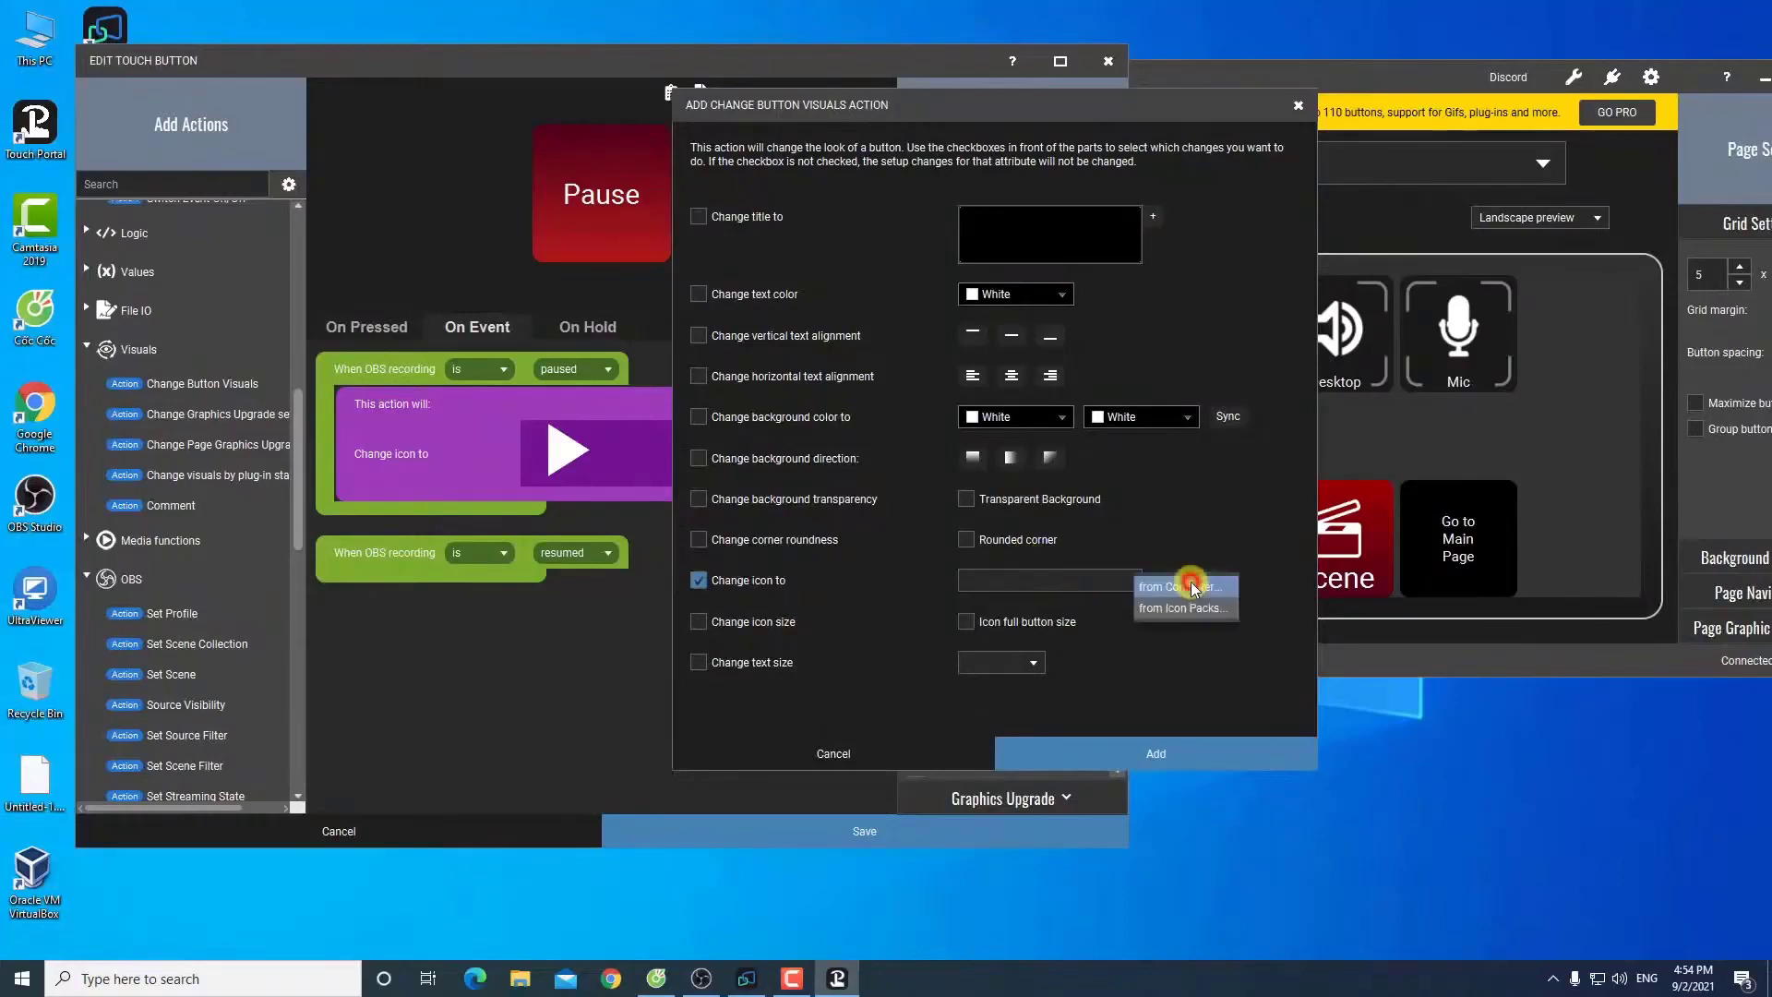
pyautogui.click(1202, 609)
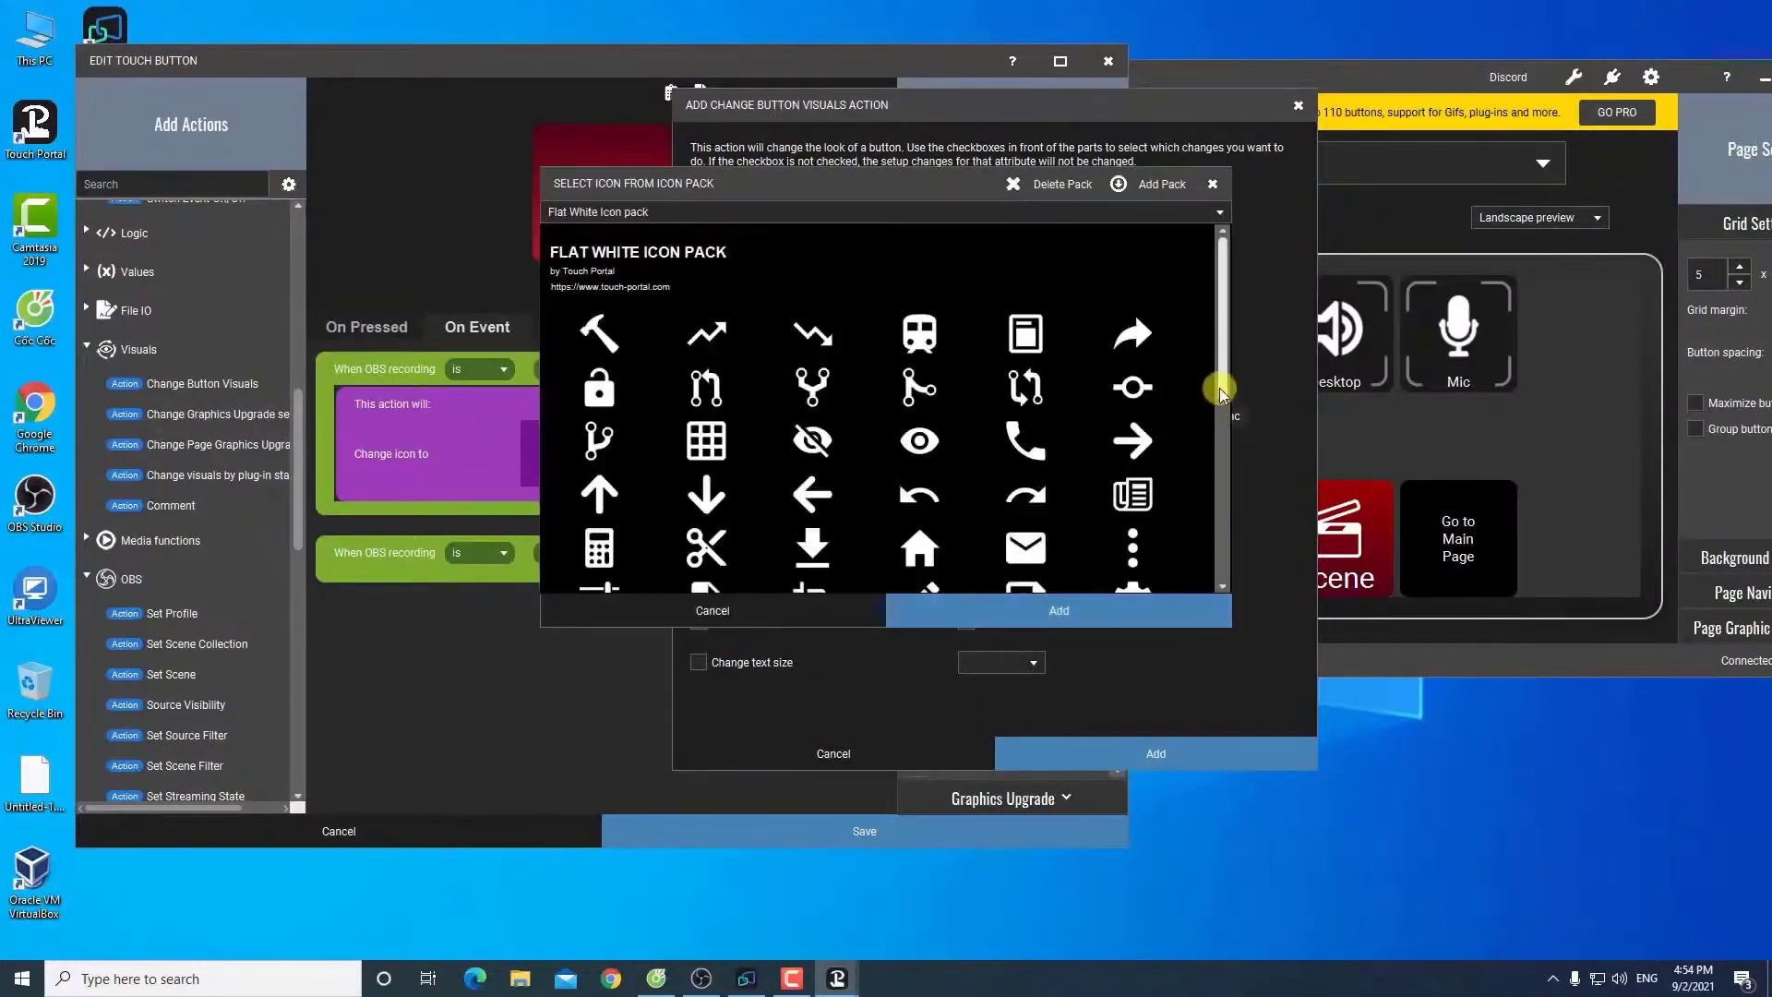
pyautogui.moveTo(1220, 392); pyautogui.dragTo(1219, 585)
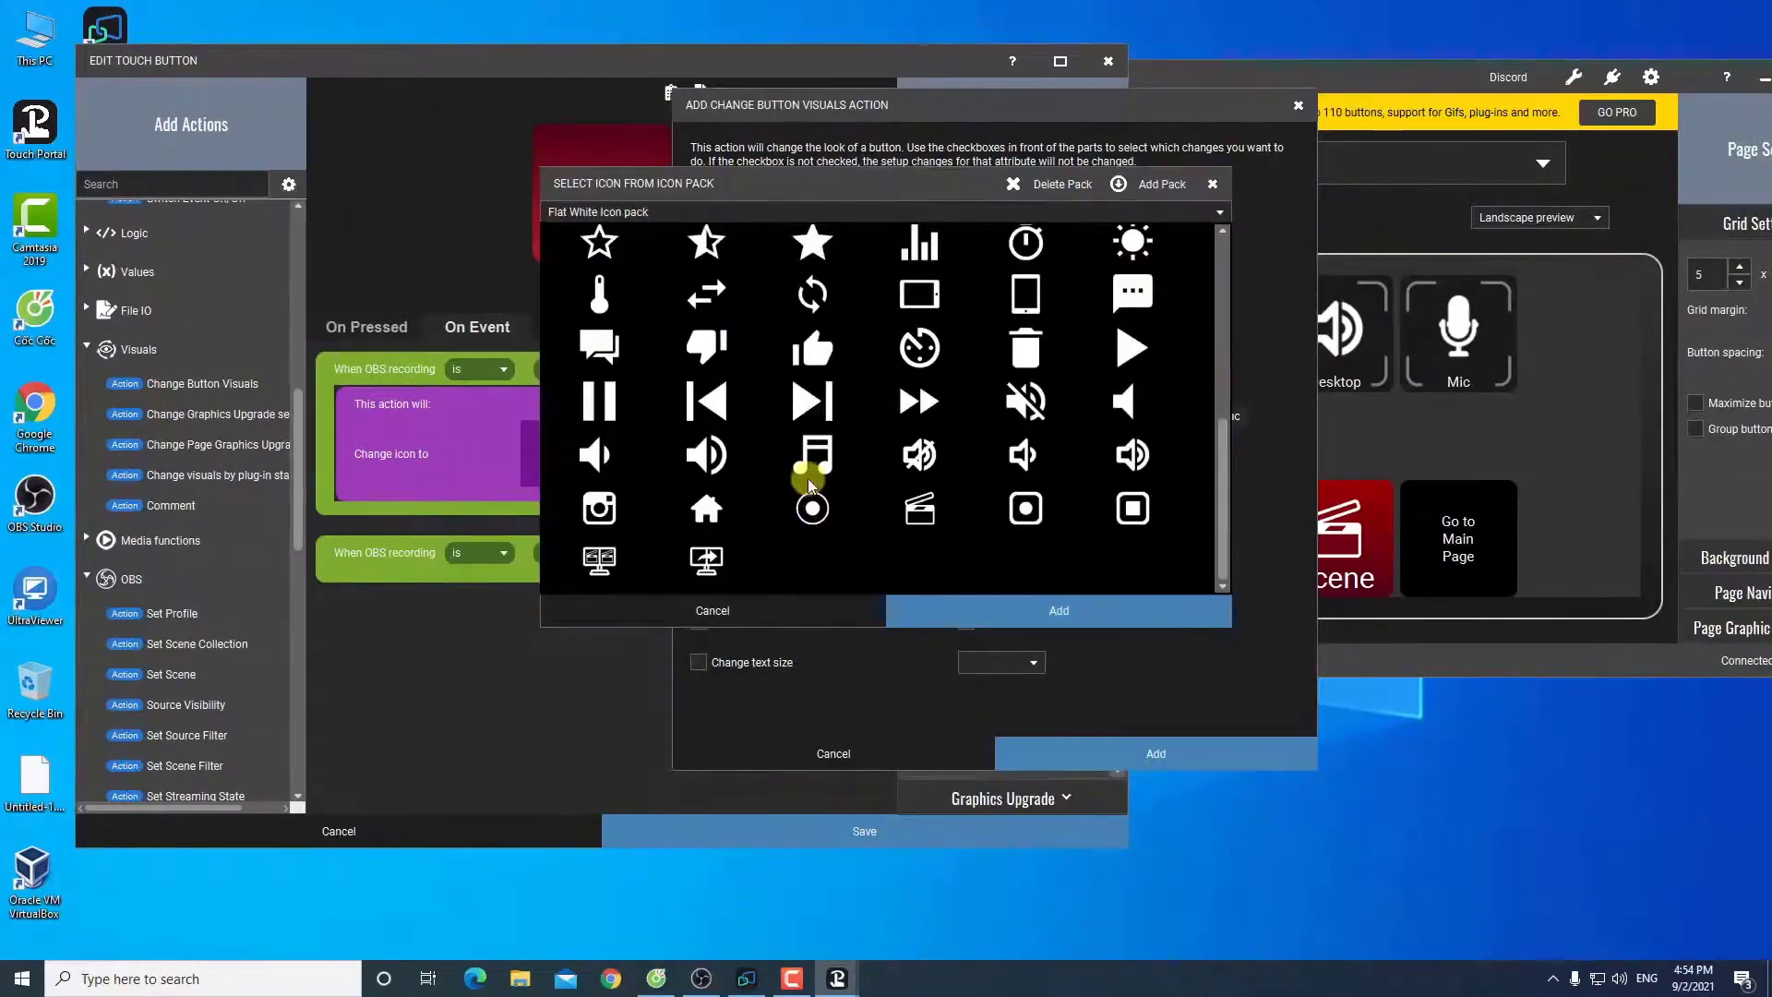
pyautogui.click(597, 404)
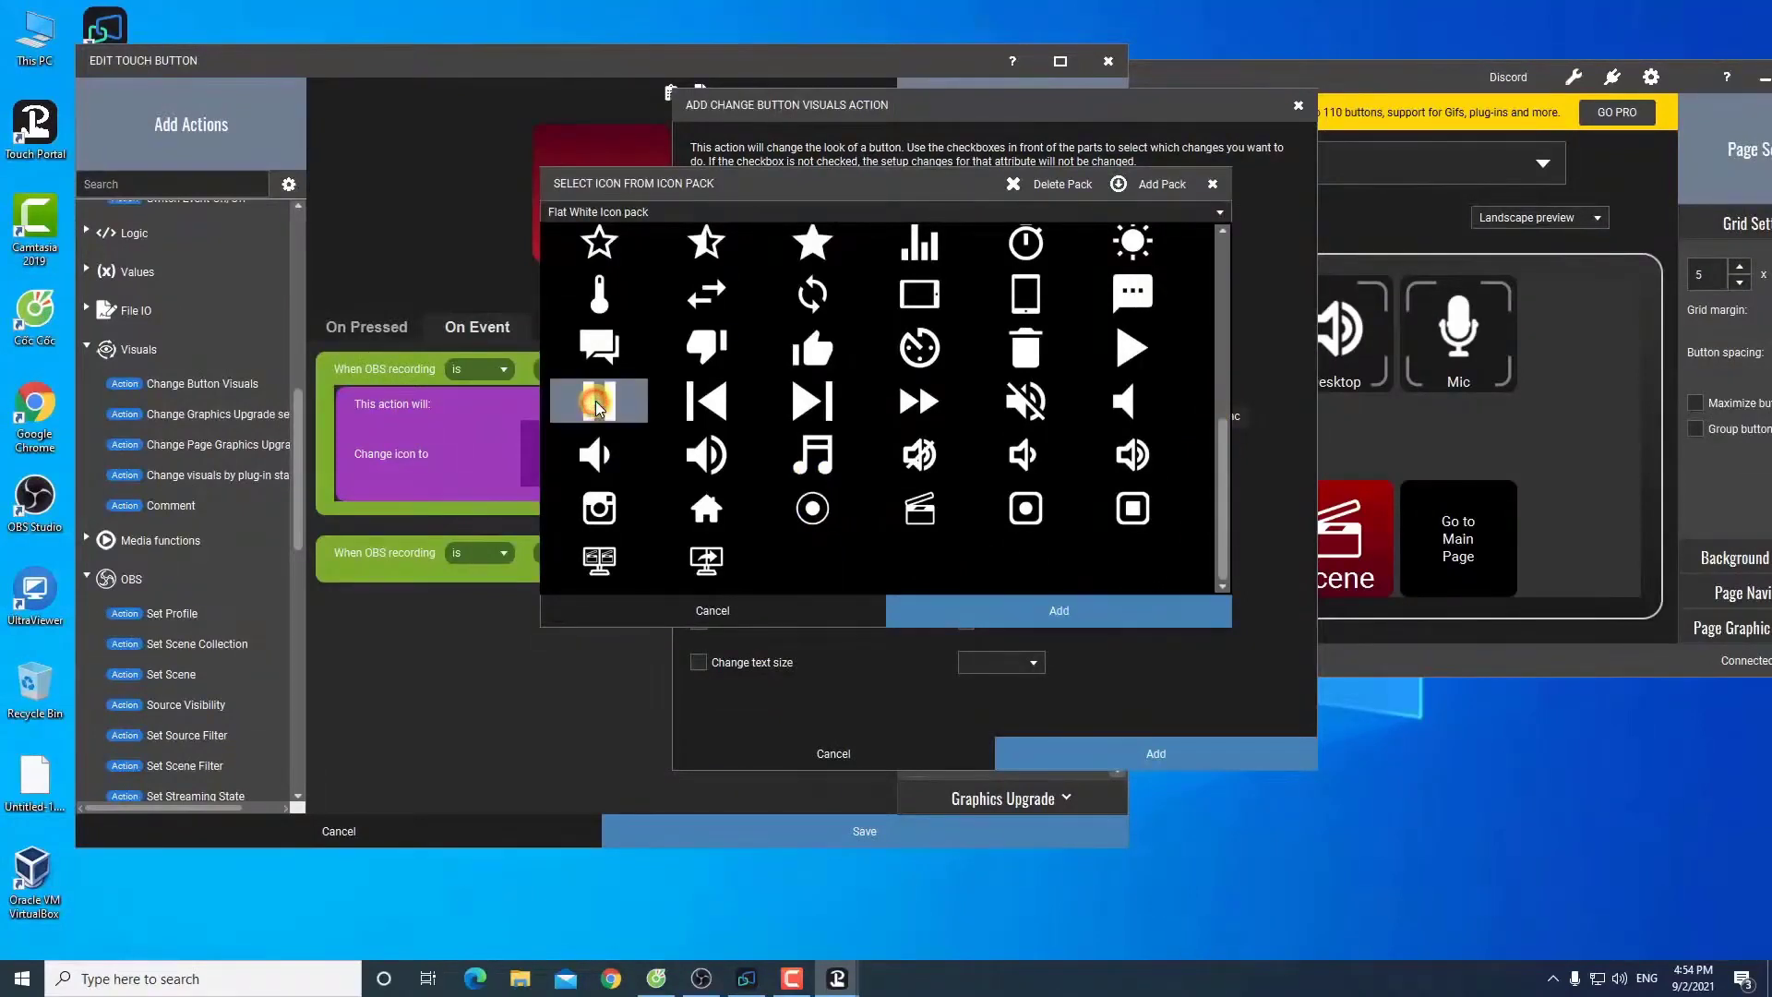
pyautogui.click(962, 600)
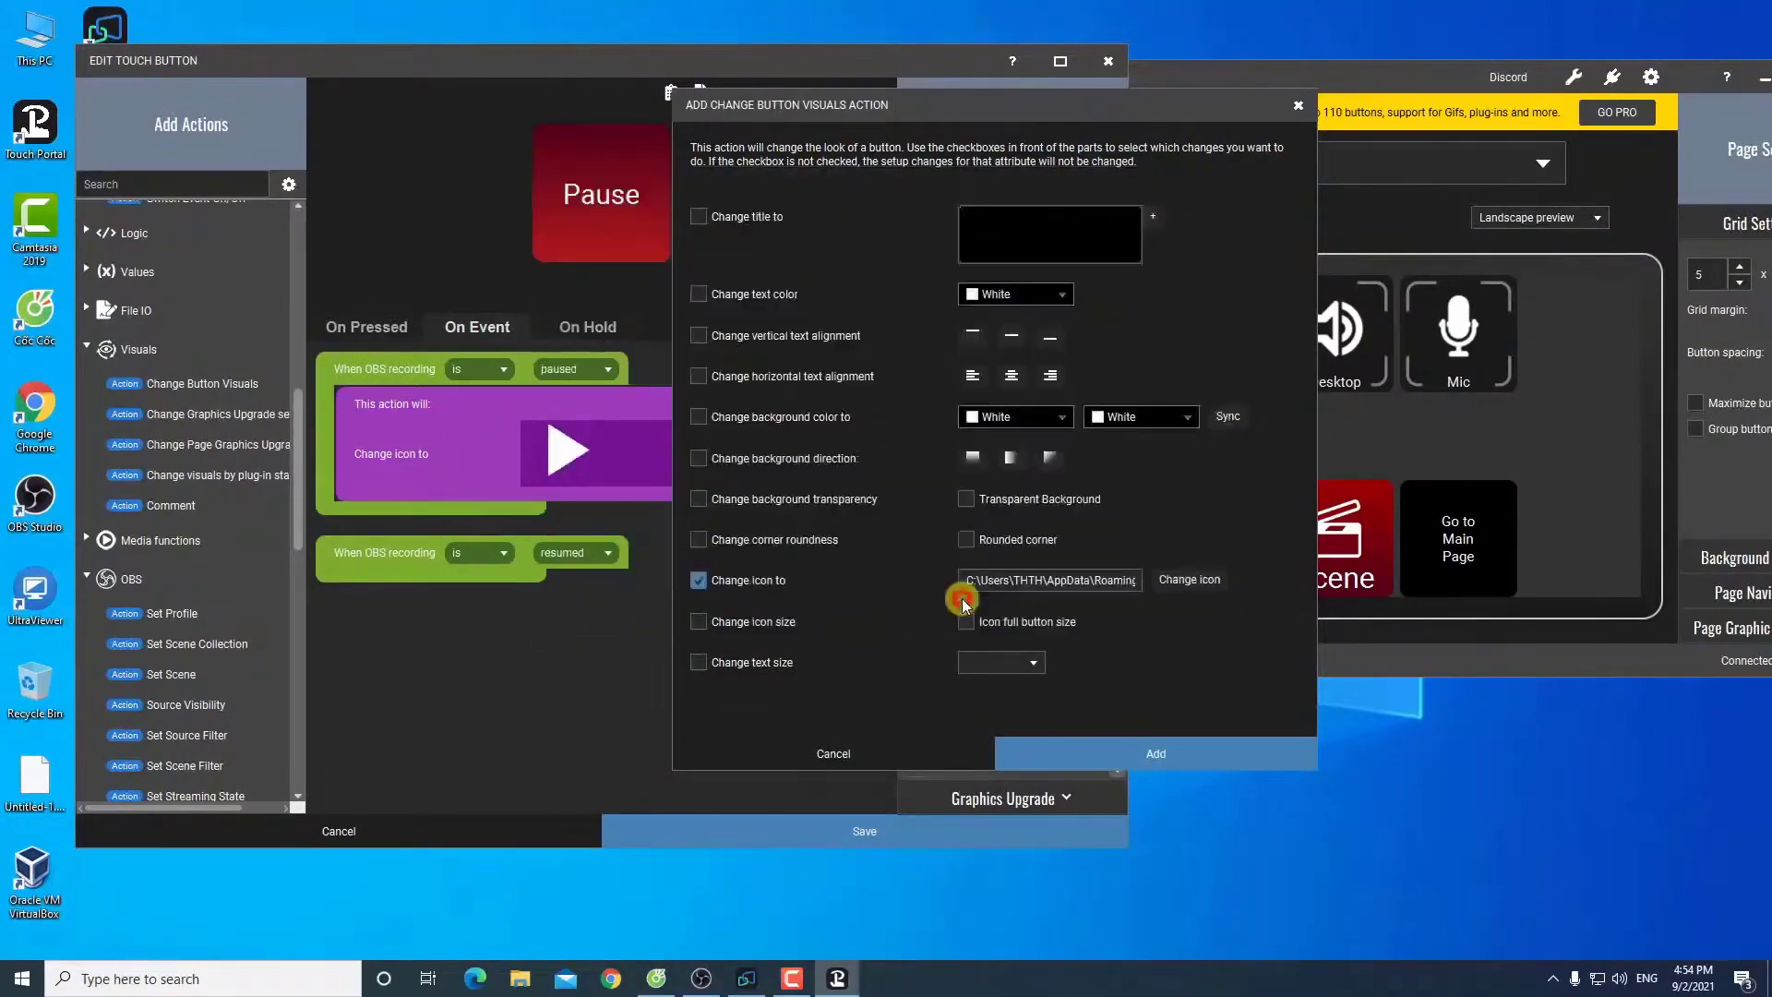
pyautogui.click(1216, 755)
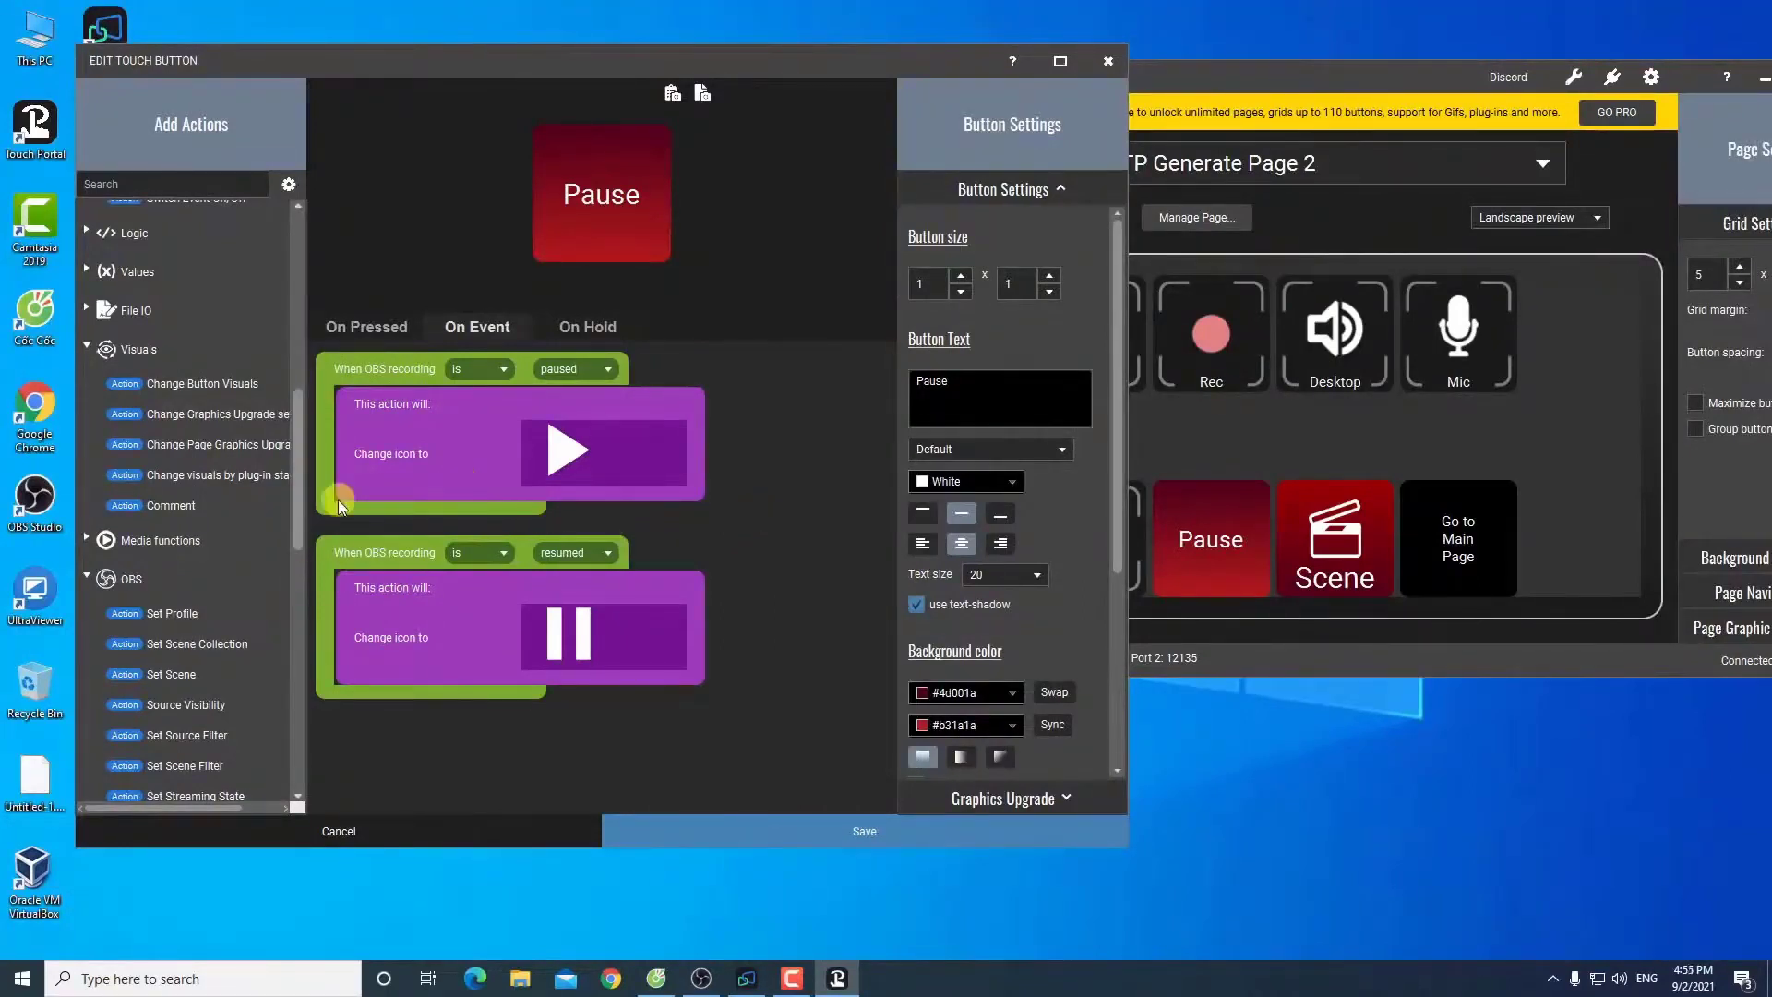
# Step: Copy the OBS recording resumed event and paste it at the end of the Pause button's event list
pyautogui.rightClick(367, 550)
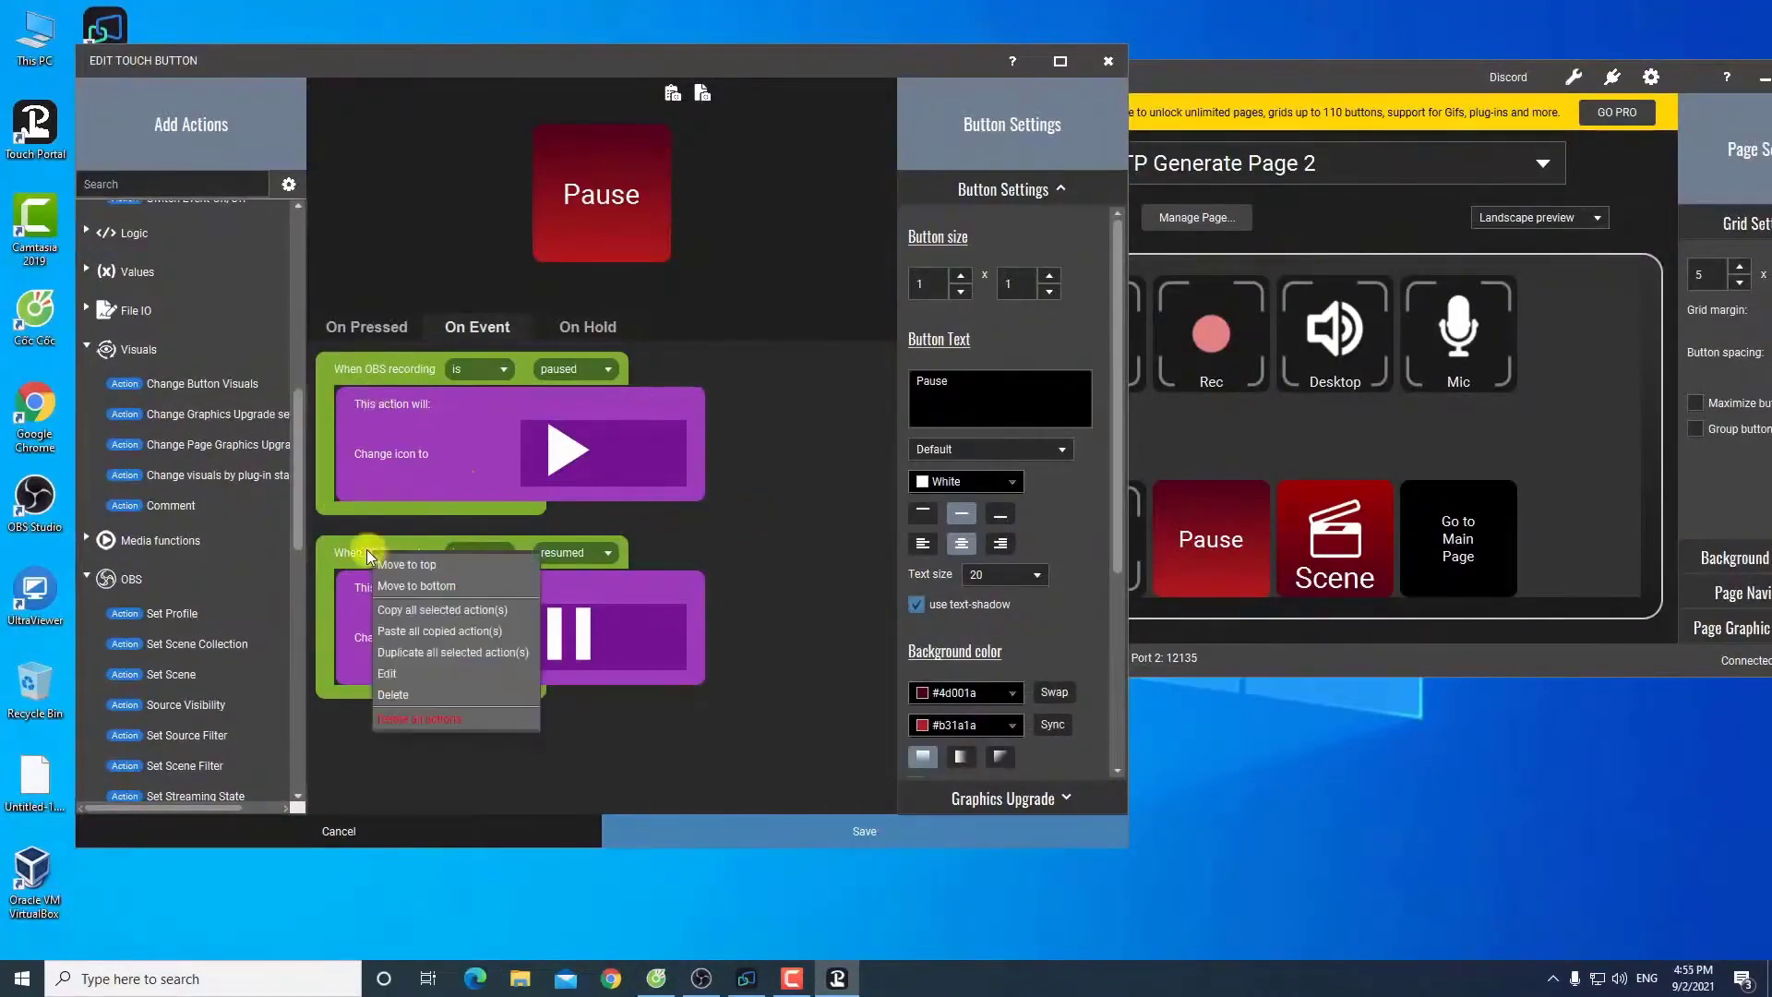
pyautogui.click(404, 607)
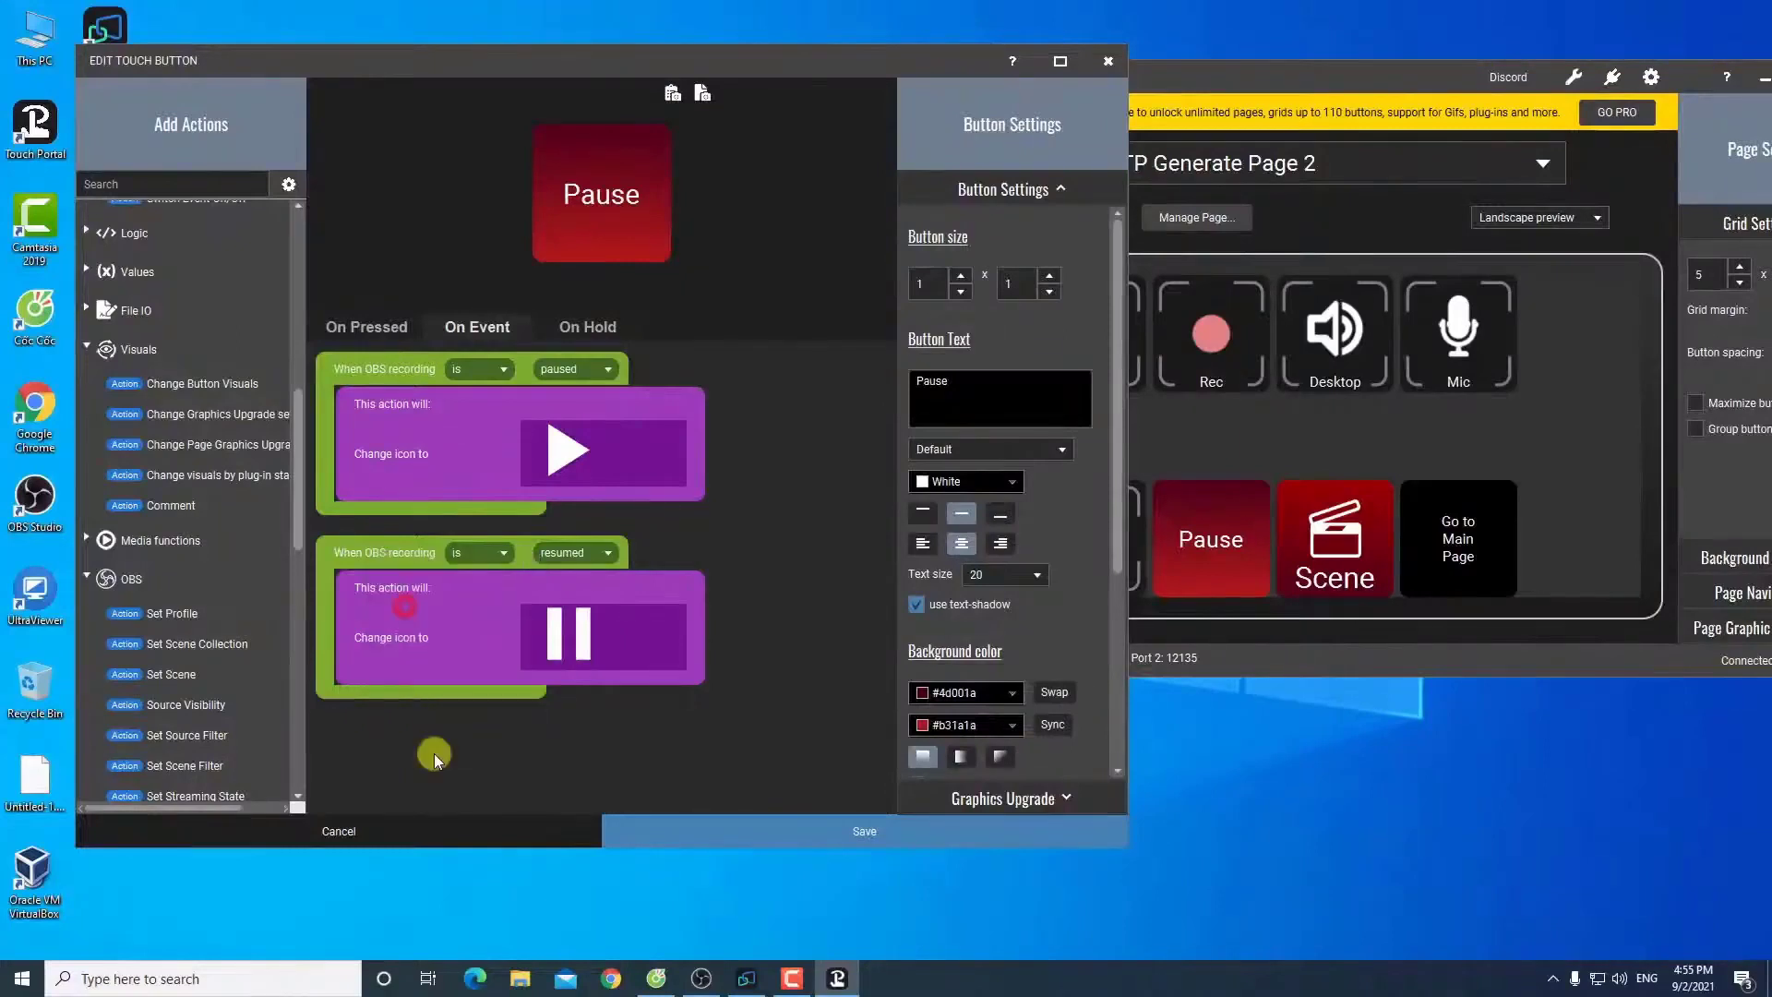
pyautogui.rightClick(434, 754)
pyautogui.click(485, 767)
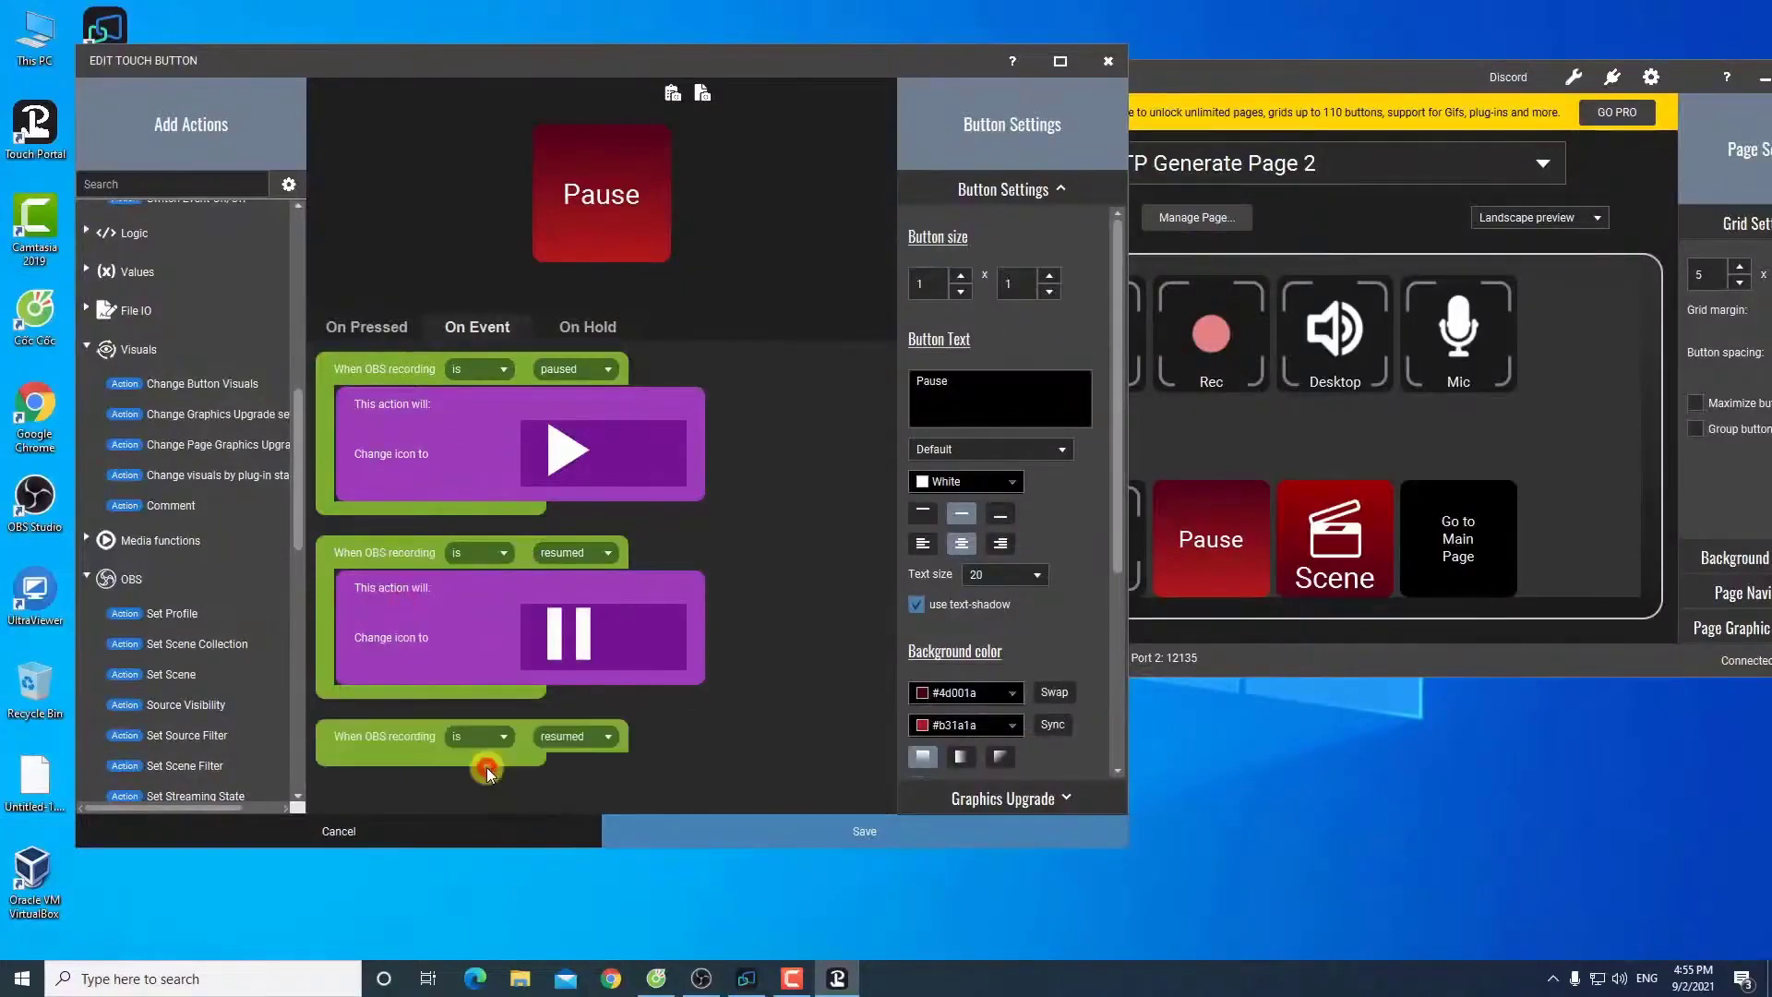
# Step: Copy the pause-icon action from the original resumed event and paste it into the duplicated event
pyautogui.rightClick(465, 599)
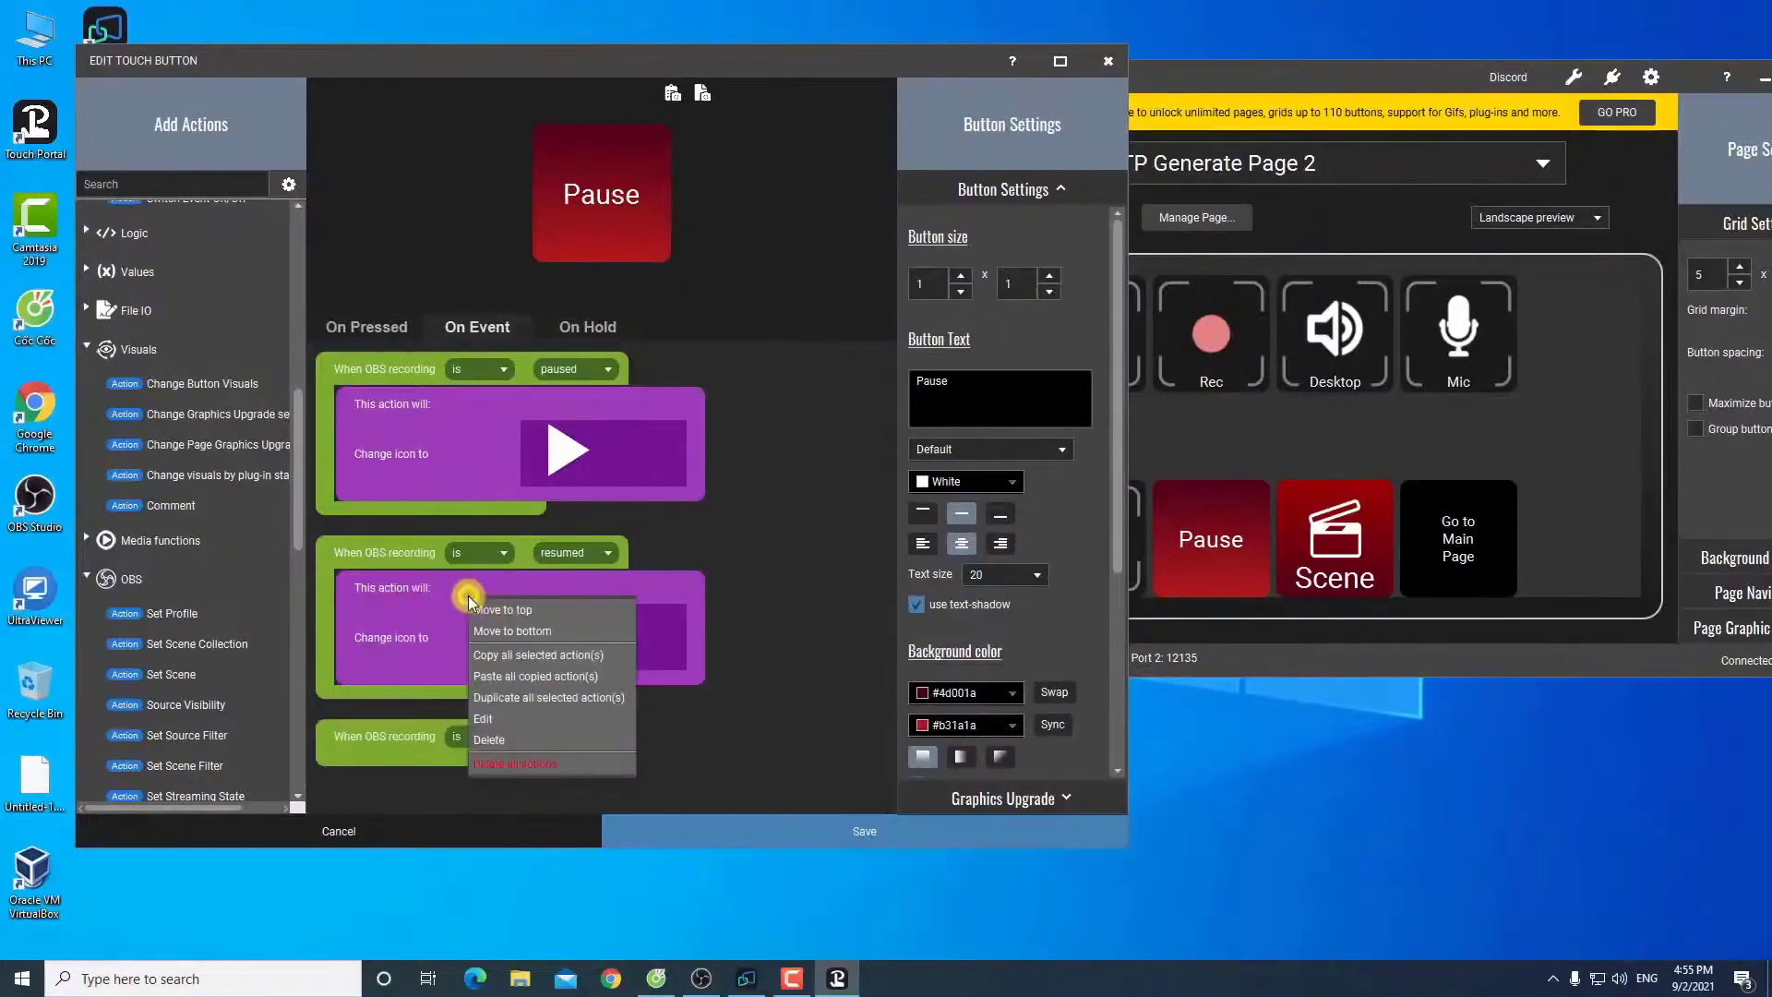
pyautogui.click(480, 655)
pyautogui.rightClick(412, 778)
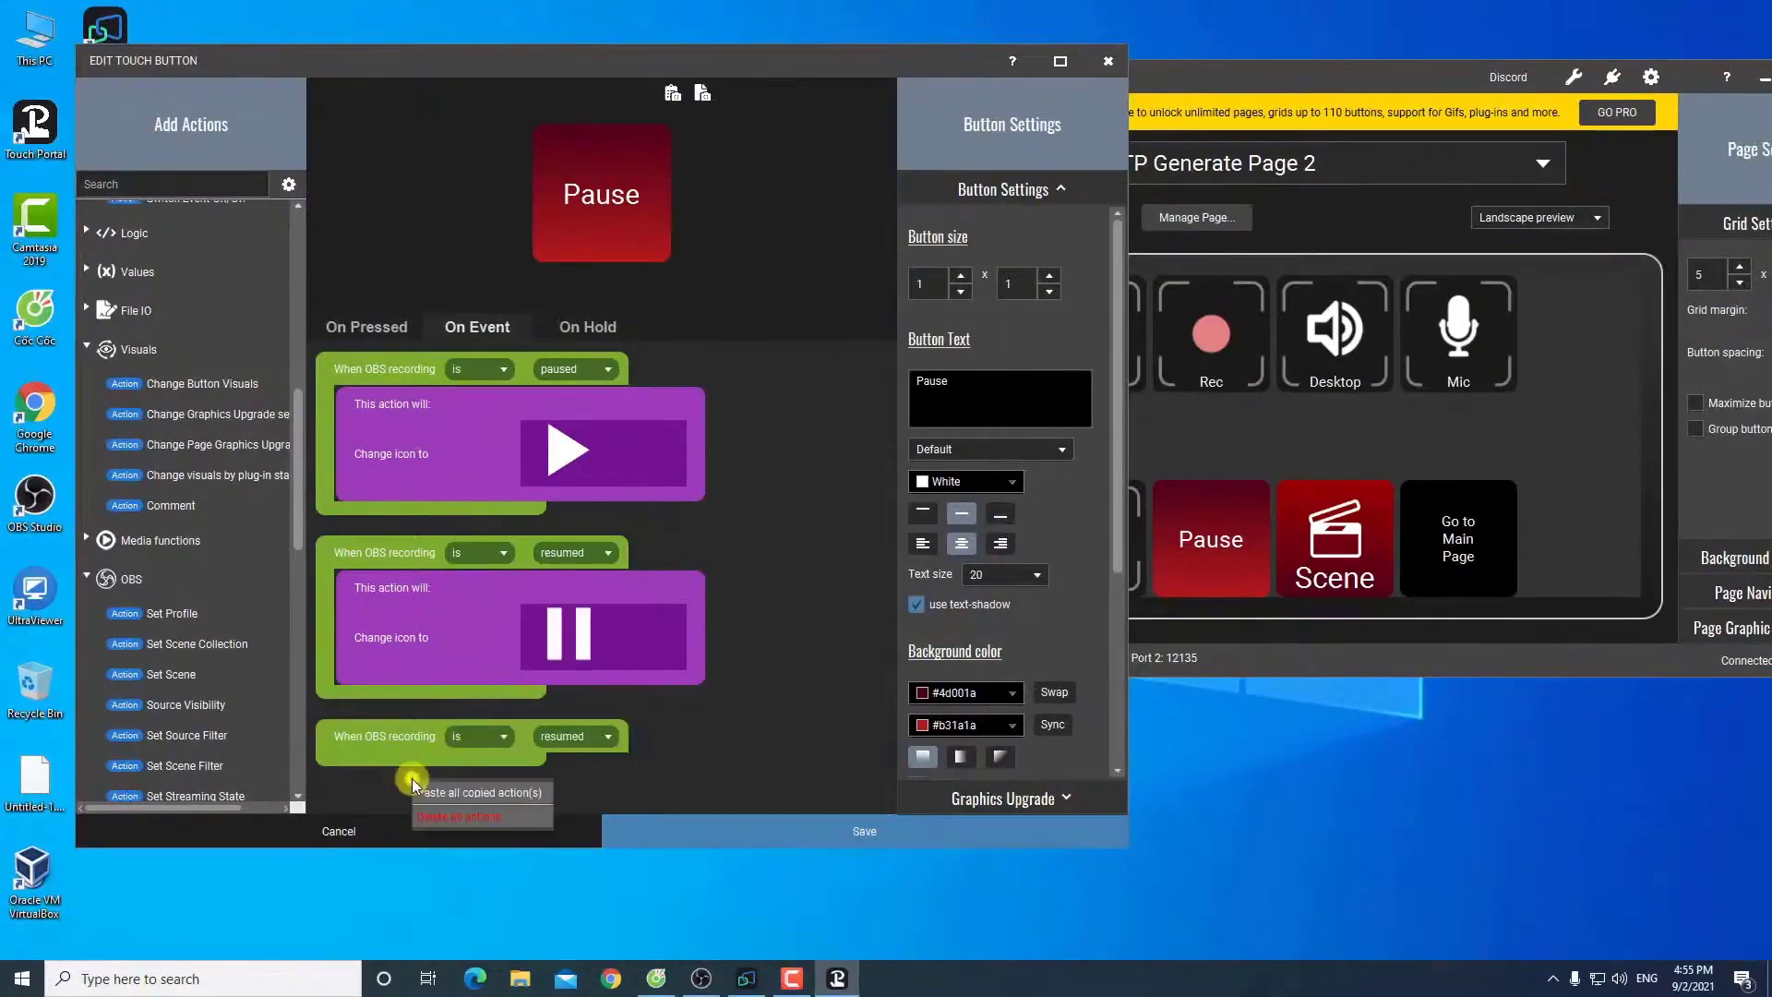
pyautogui.click(442, 794)
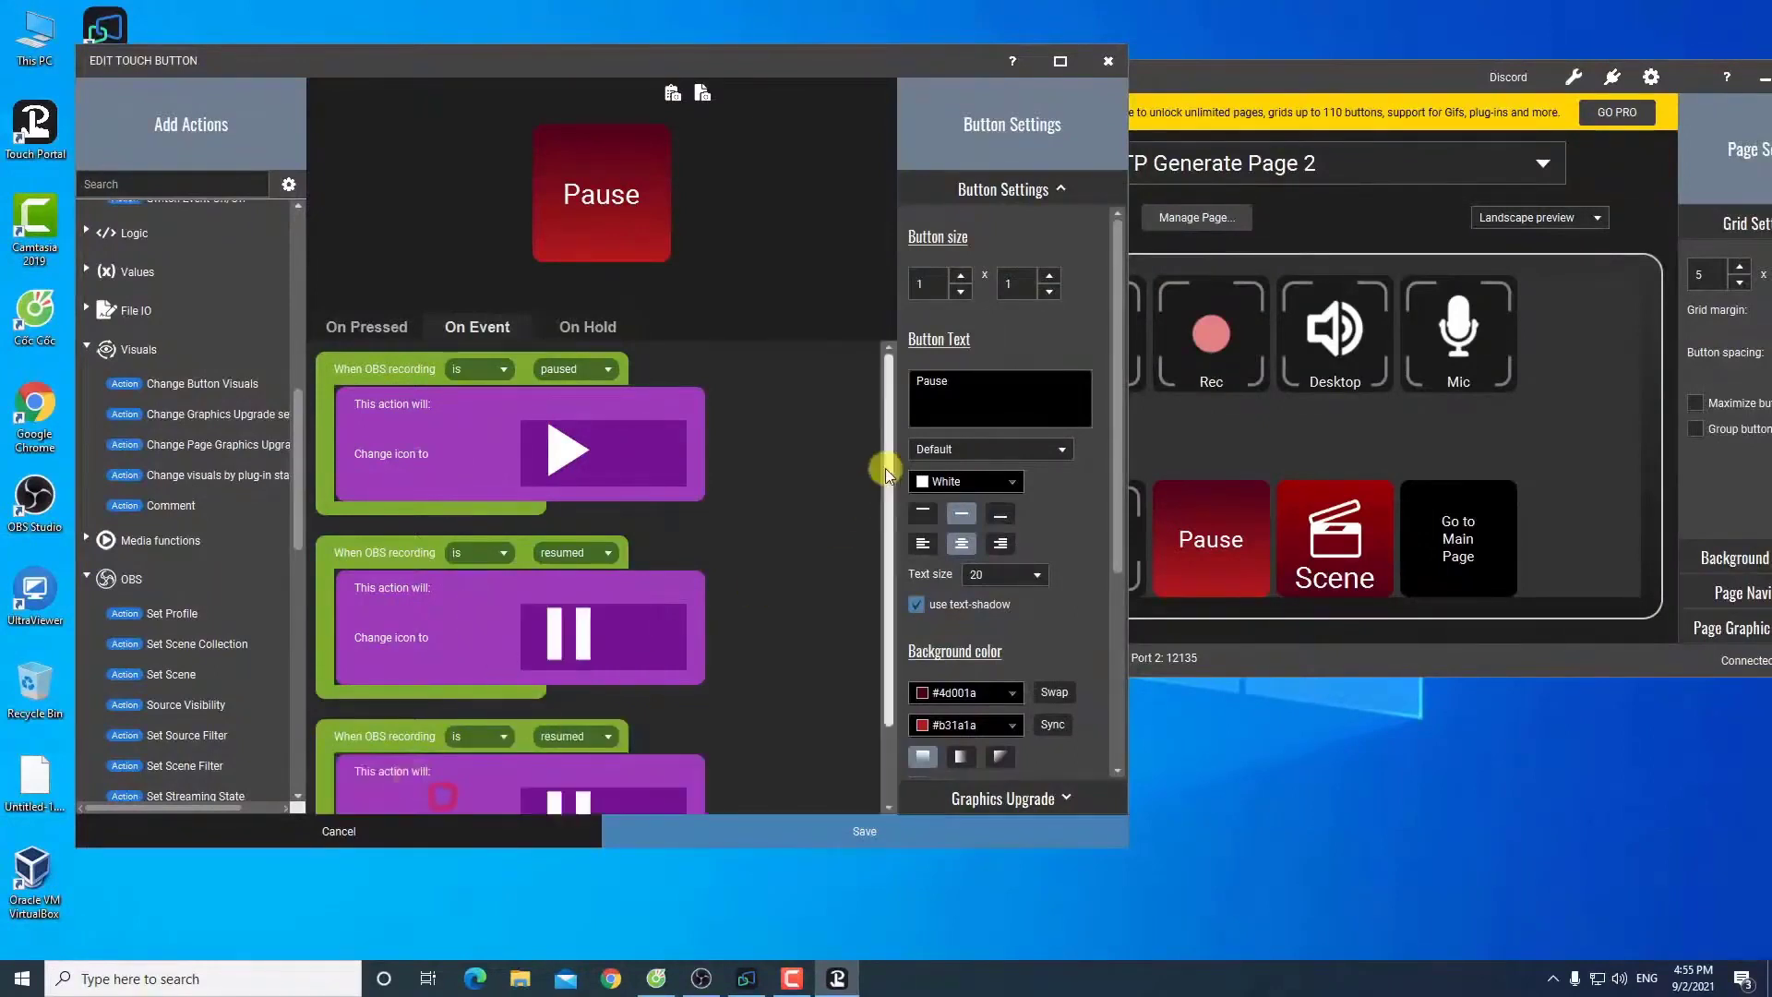
pyautogui.moveTo(884, 468); pyautogui.dragTo(881, 590)
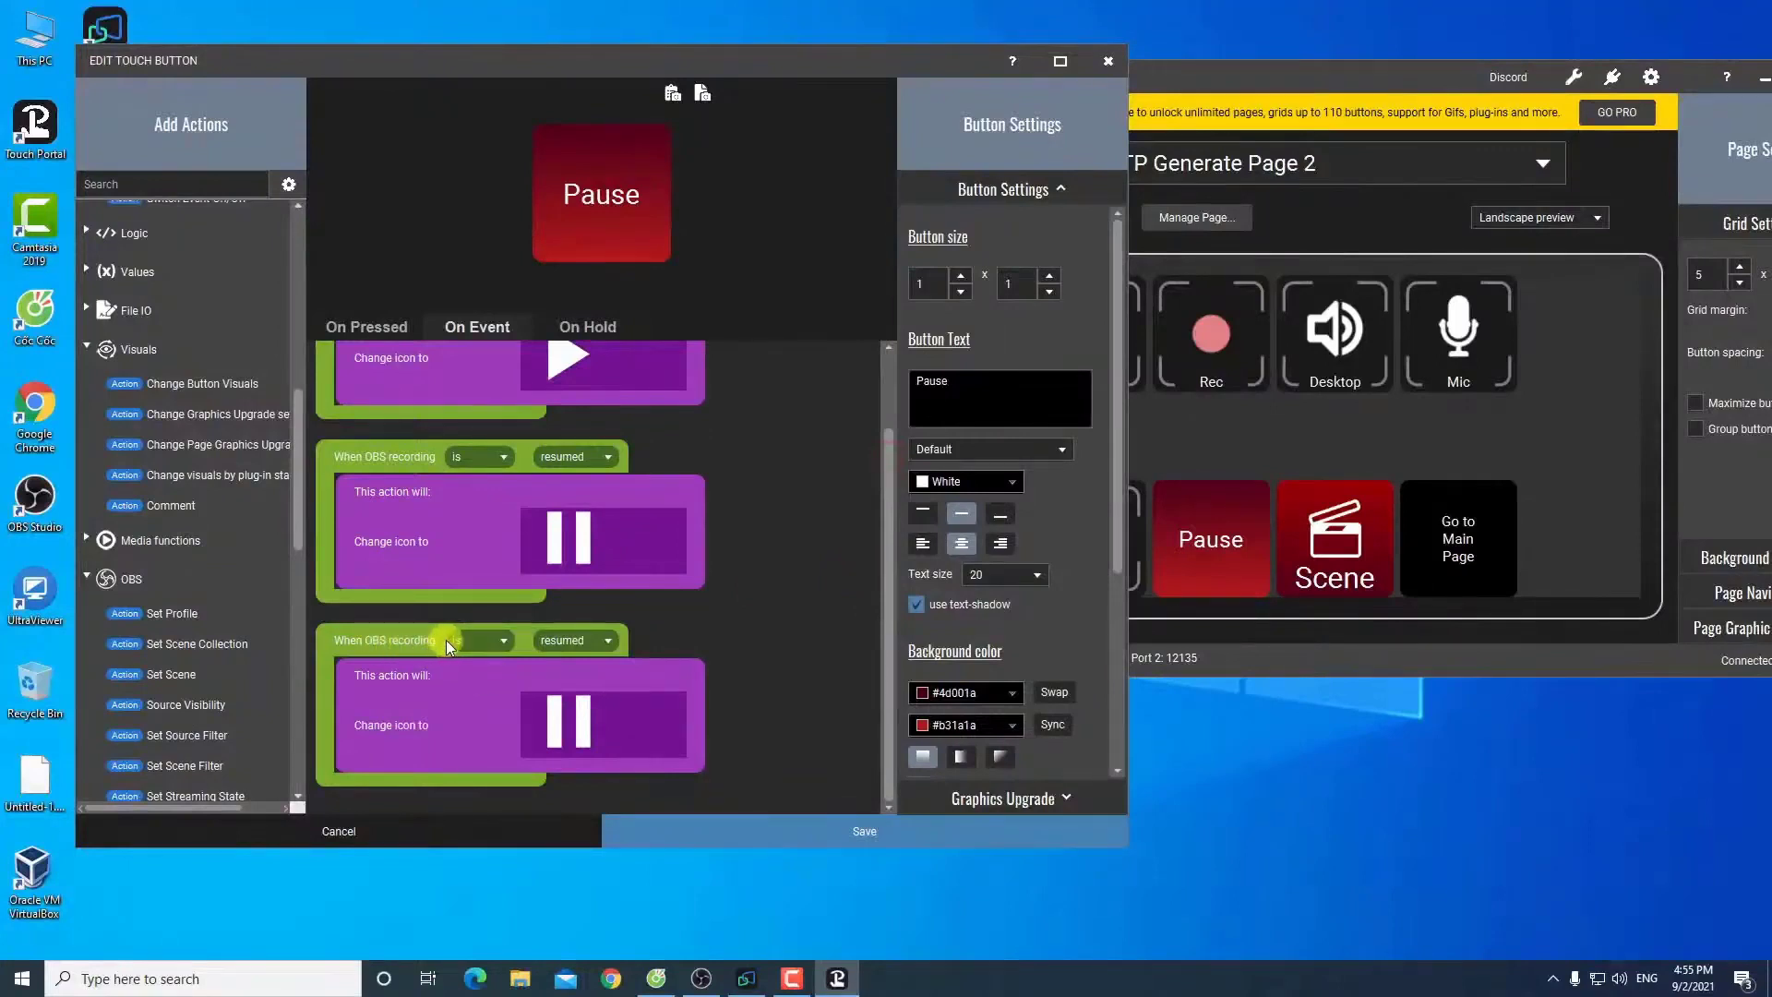
# Step: Set the duplicated last event to OBS recording started and change its icon to the play symbol from the Flat White Icon pack
pyautogui.click(583, 640)
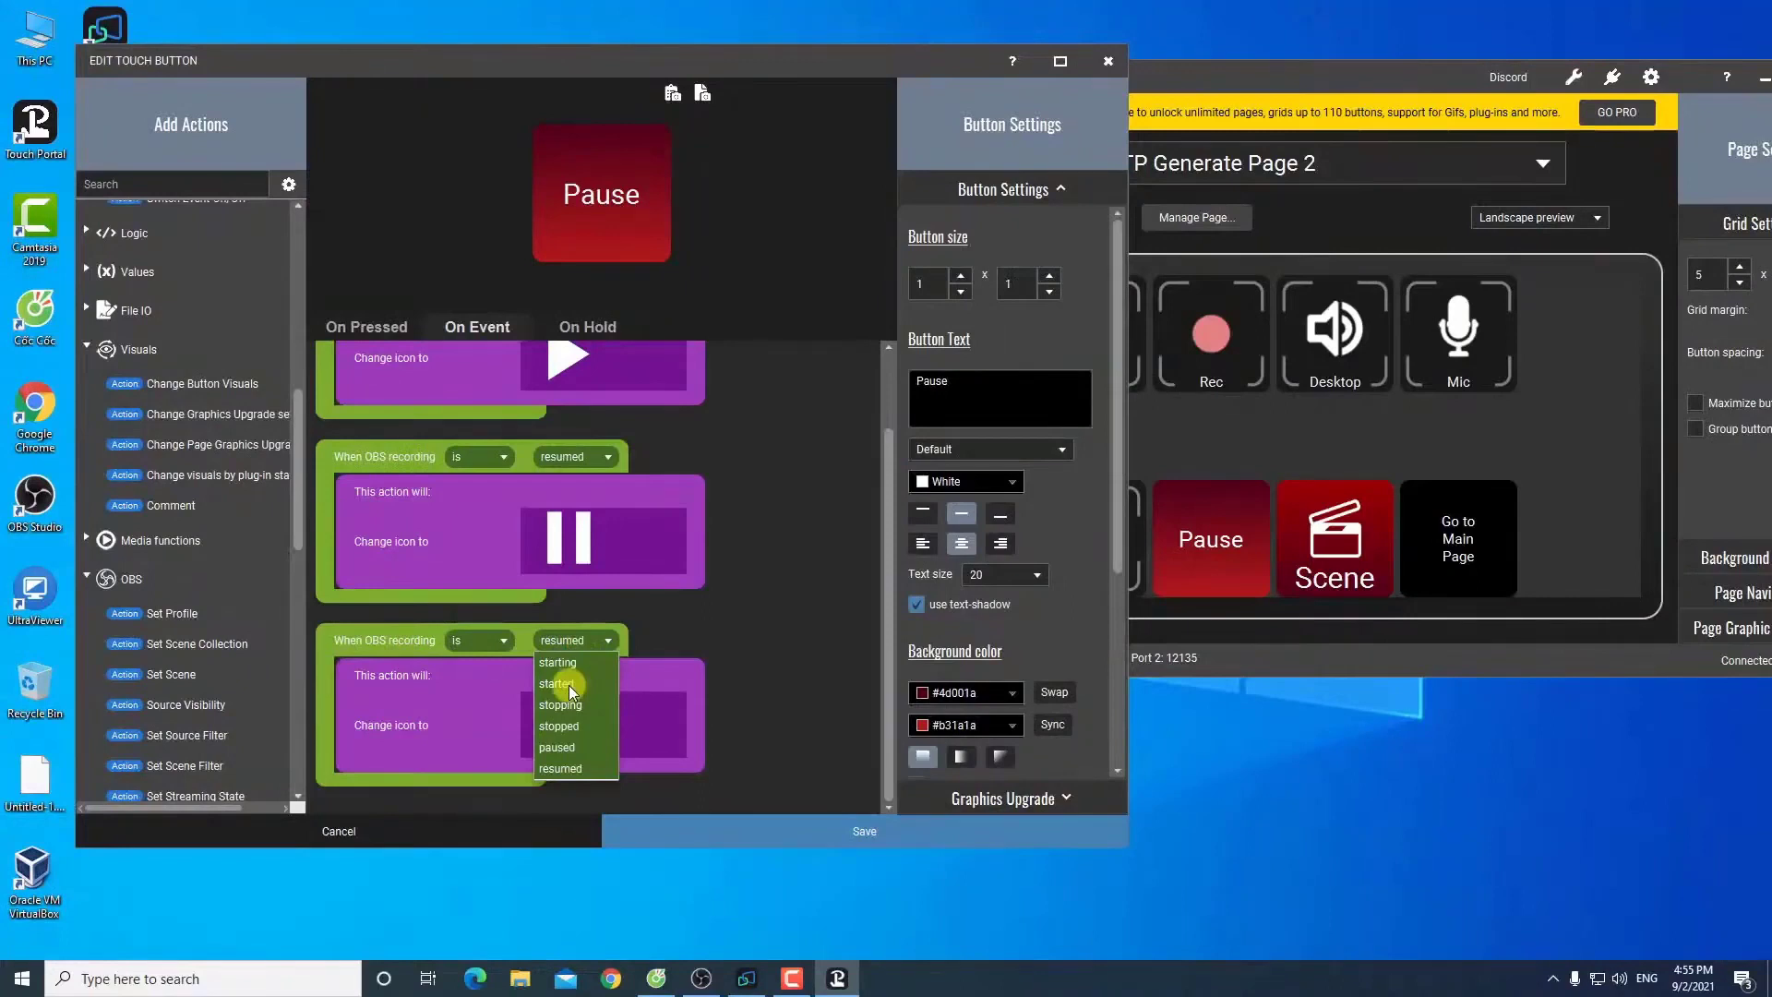
pyautogui.click(568, 685)
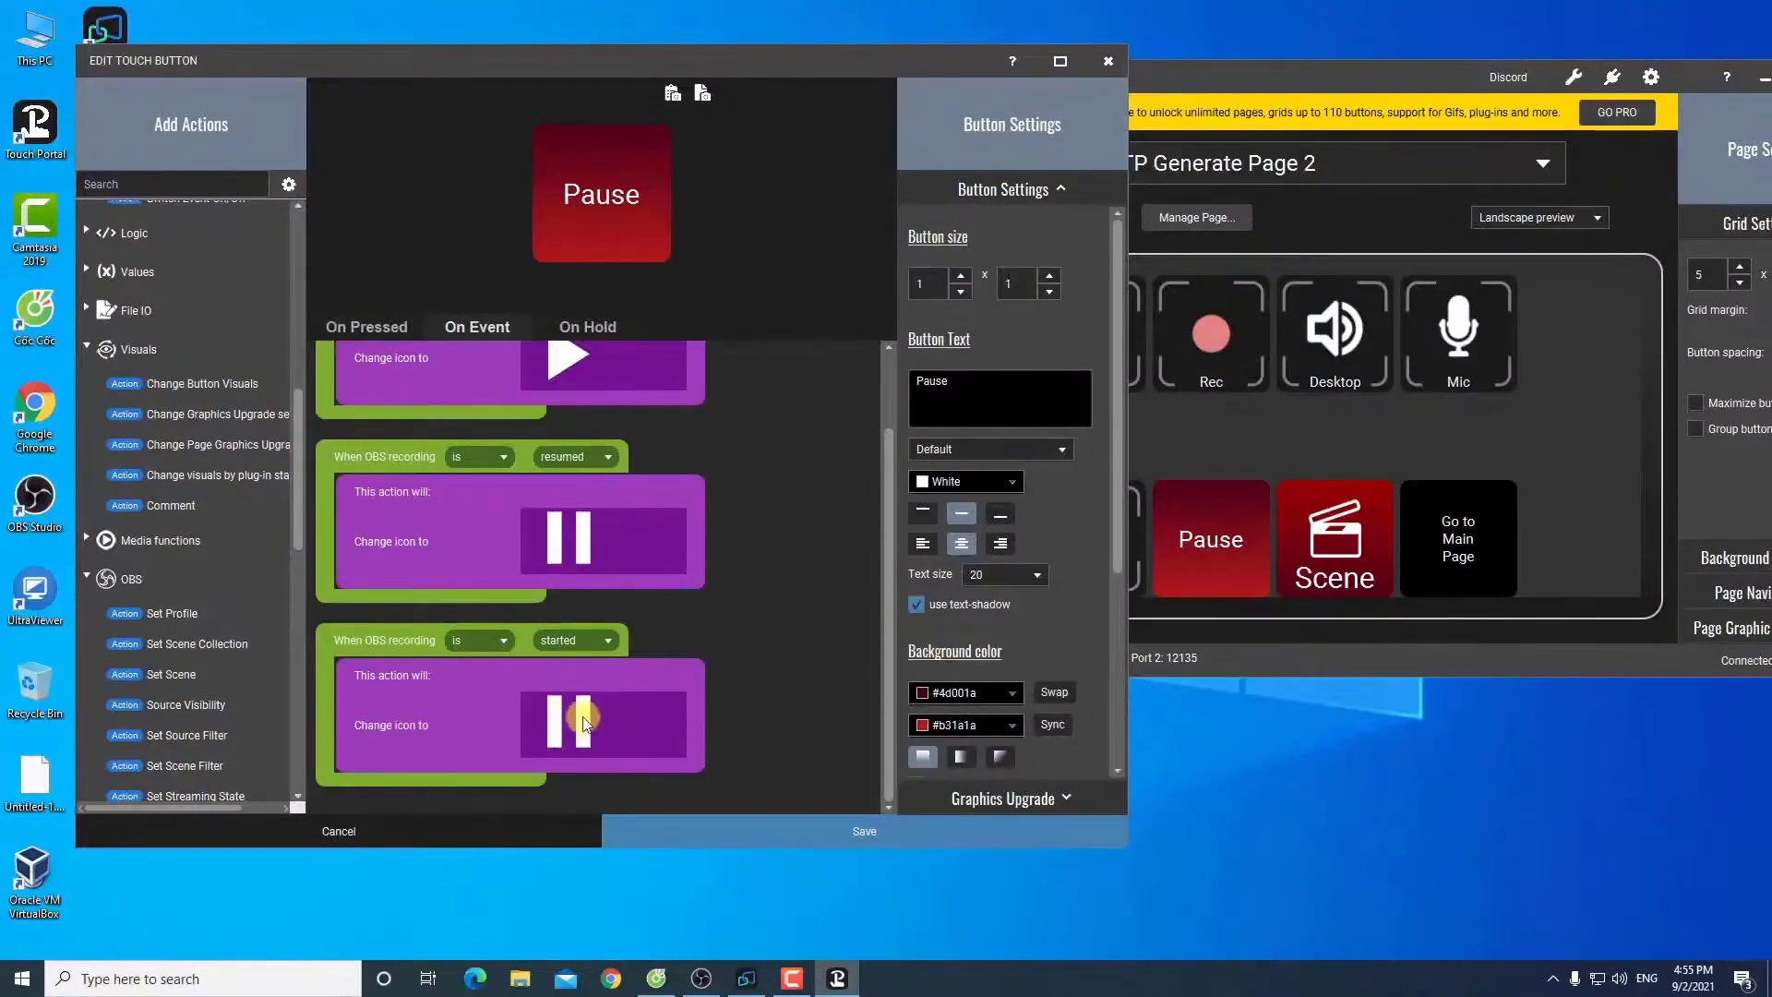
pyautogui.click(467, 711)
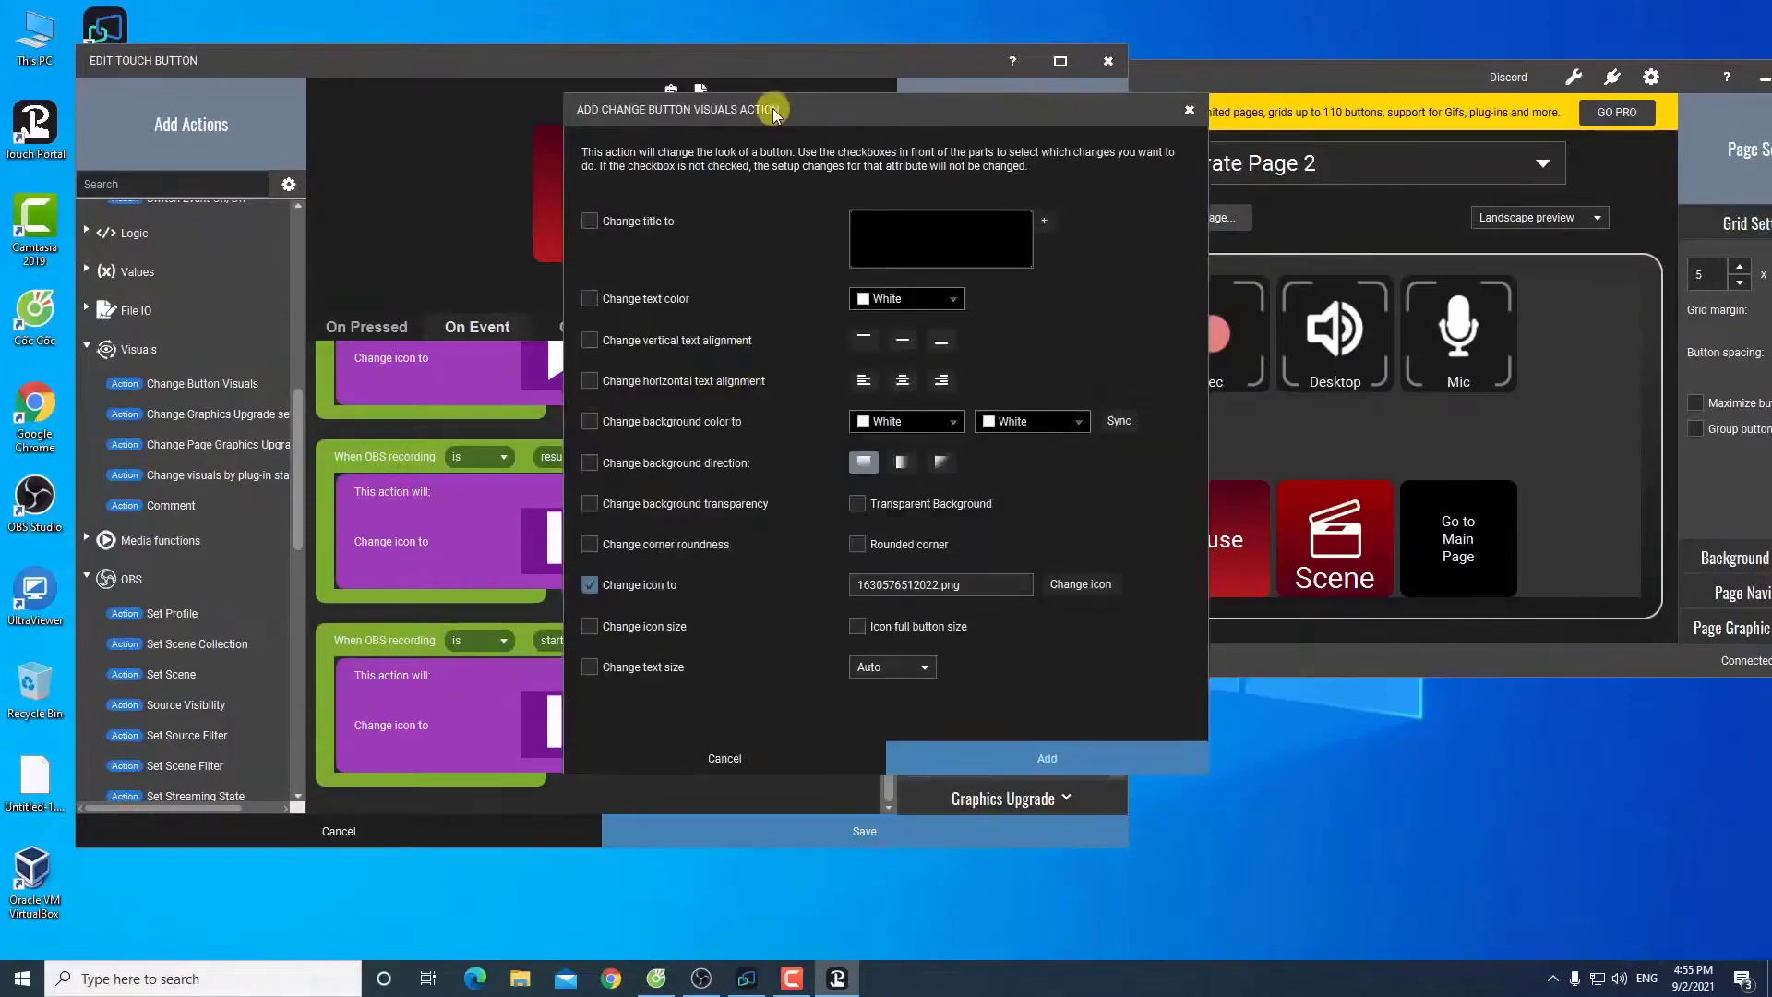
pyautogui.moveTo(773, 108); pyautogui.dragTo(914, 117)
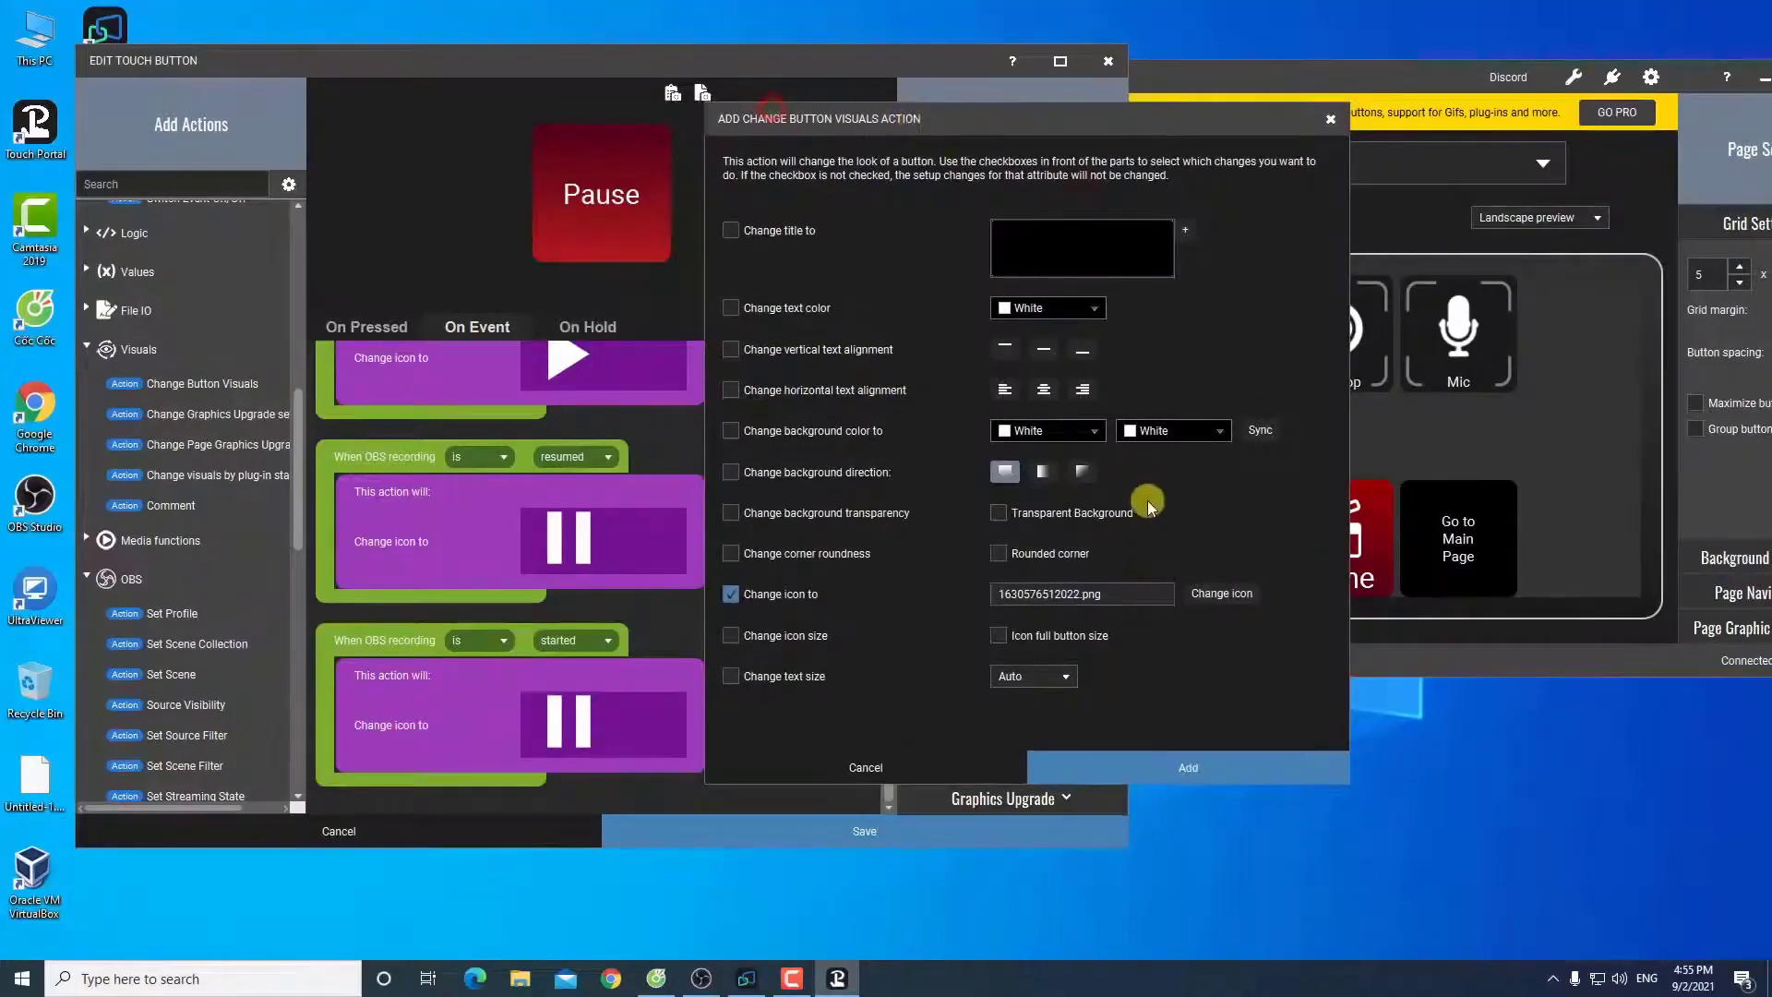
pyautogui.click(1198, 614)
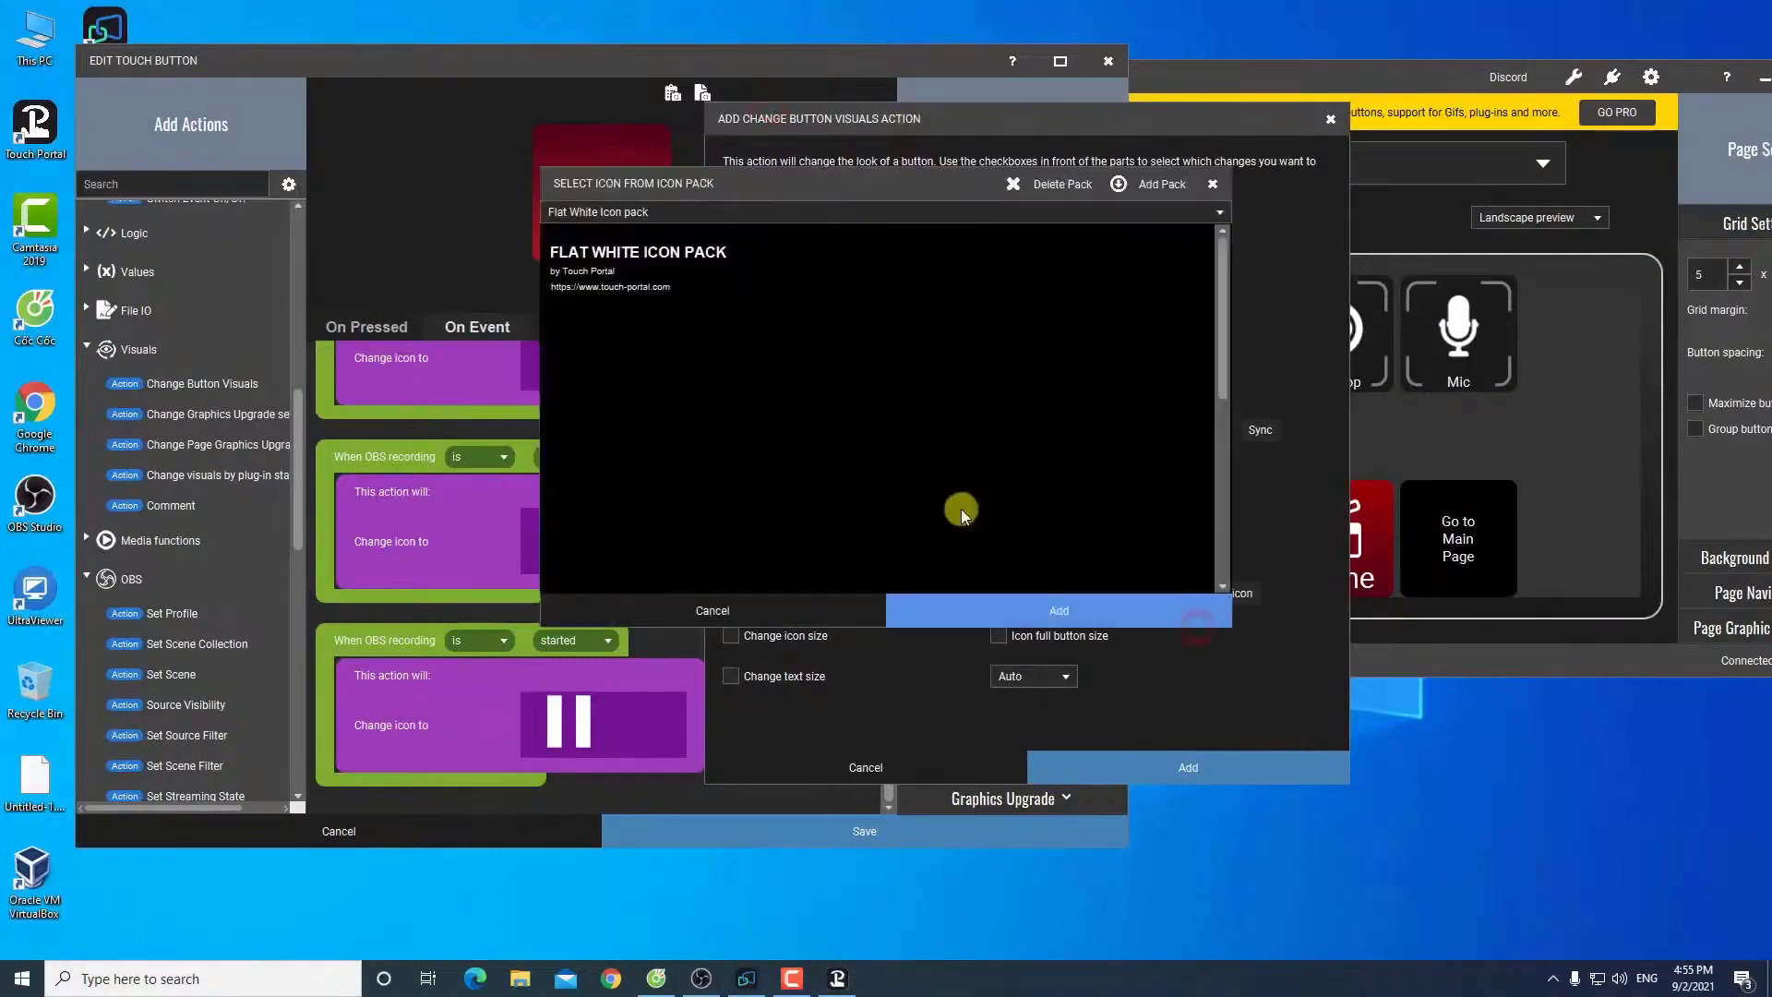
pyautogui.moveTo(1228, 374); pyautogui.dragTo(1226, 567)
pyautogui.click(1124, 349)
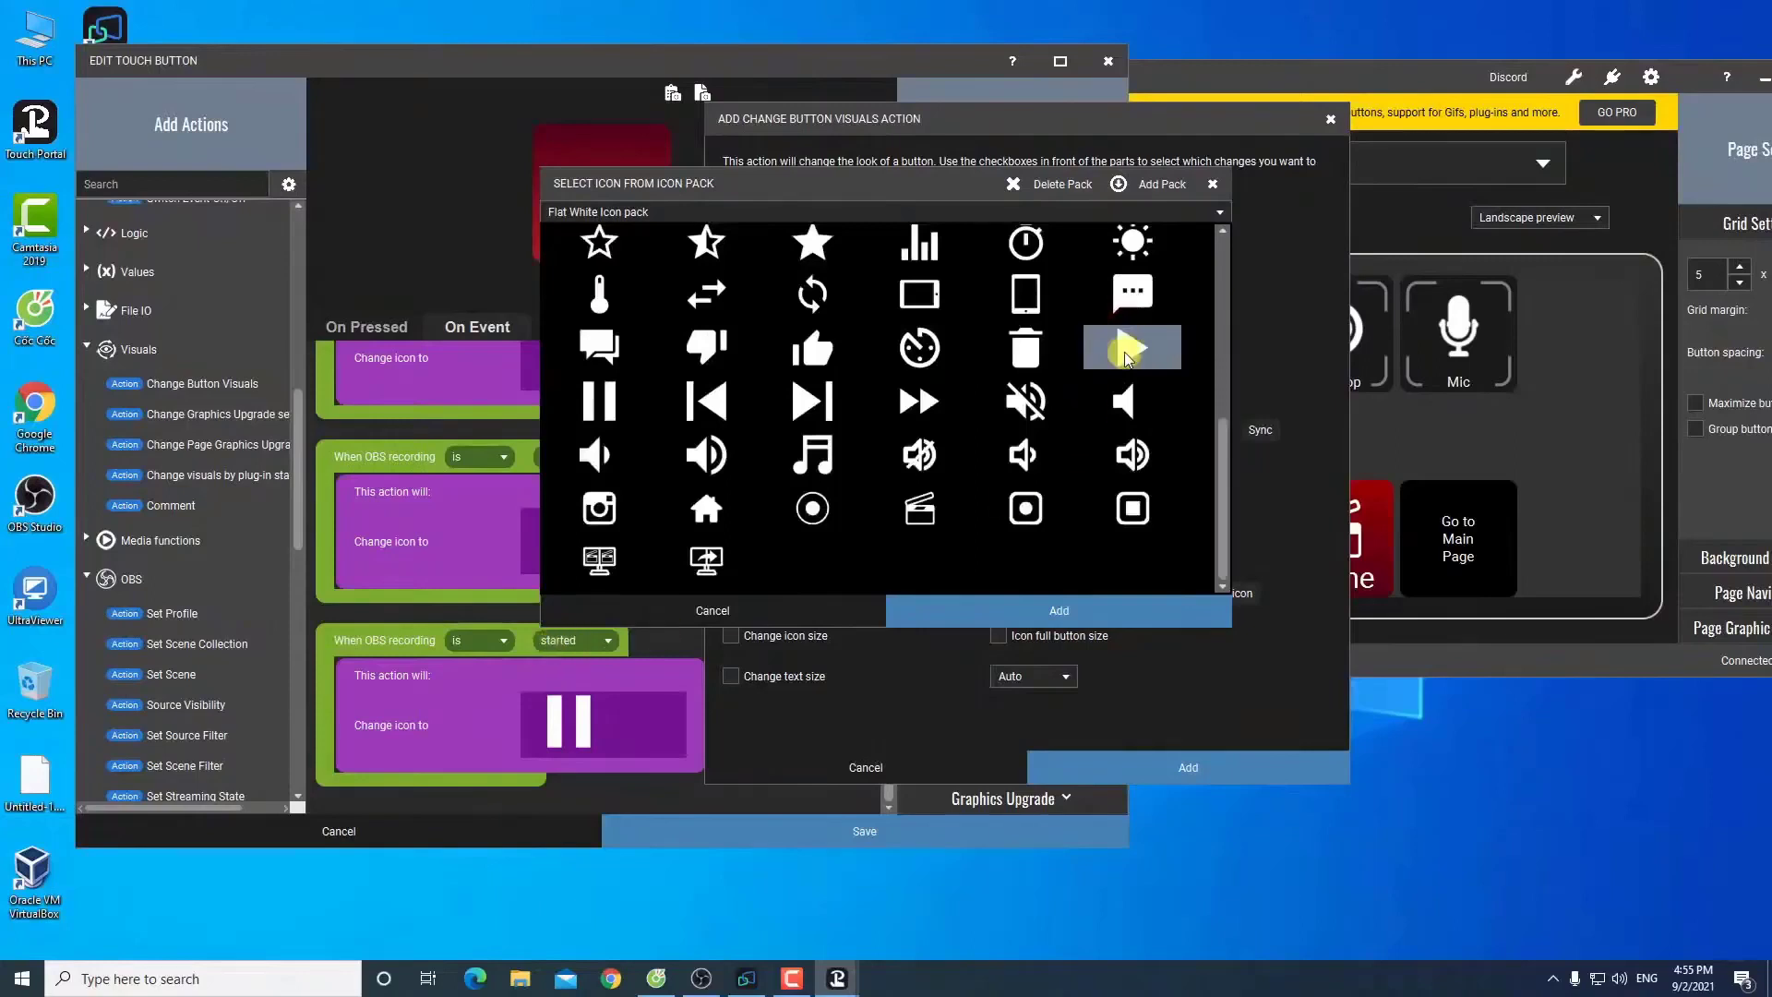
pyautogui.click(1005, 609)
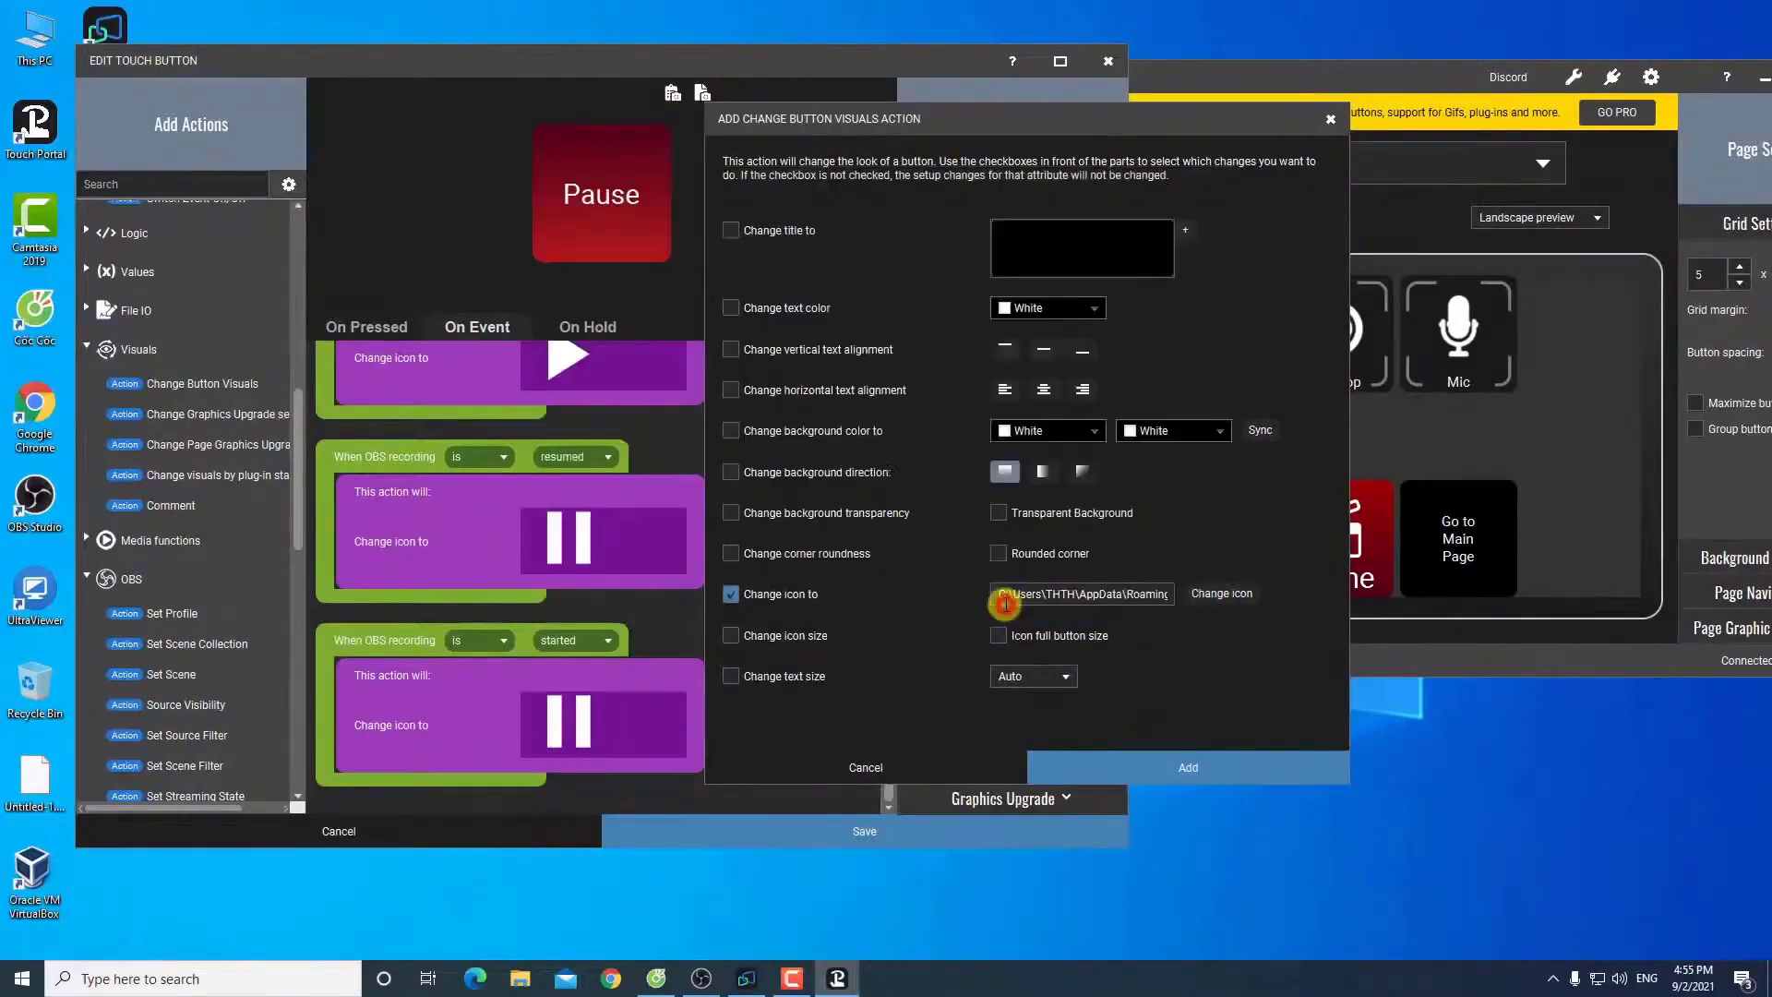
pyautogui.click(1217, 763)
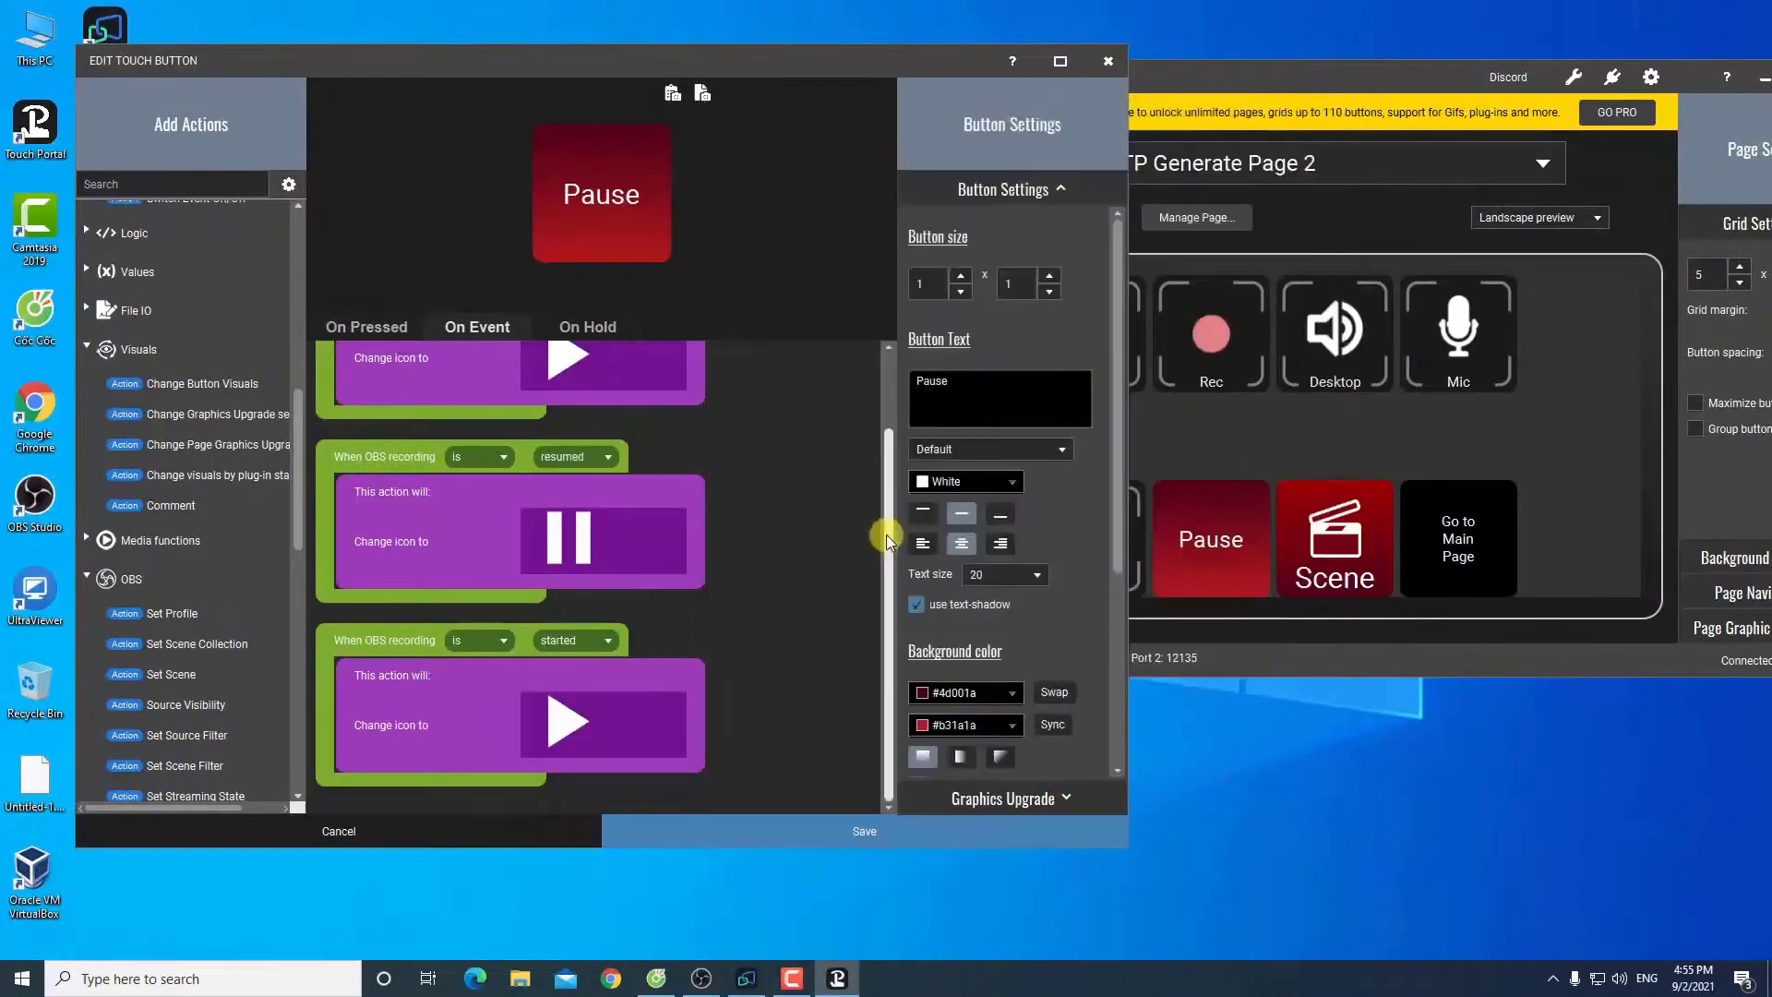
# Step: Copy the OBS recording started event and paste it at the end of the Pause button's event list
pyautogui.moveTo(886, 534)
pyautogui.mouseDown()
pyautogui.moveTo(895, 423)
pyautogui.moveTo(895, 547)
pyautogui.mouseUp()
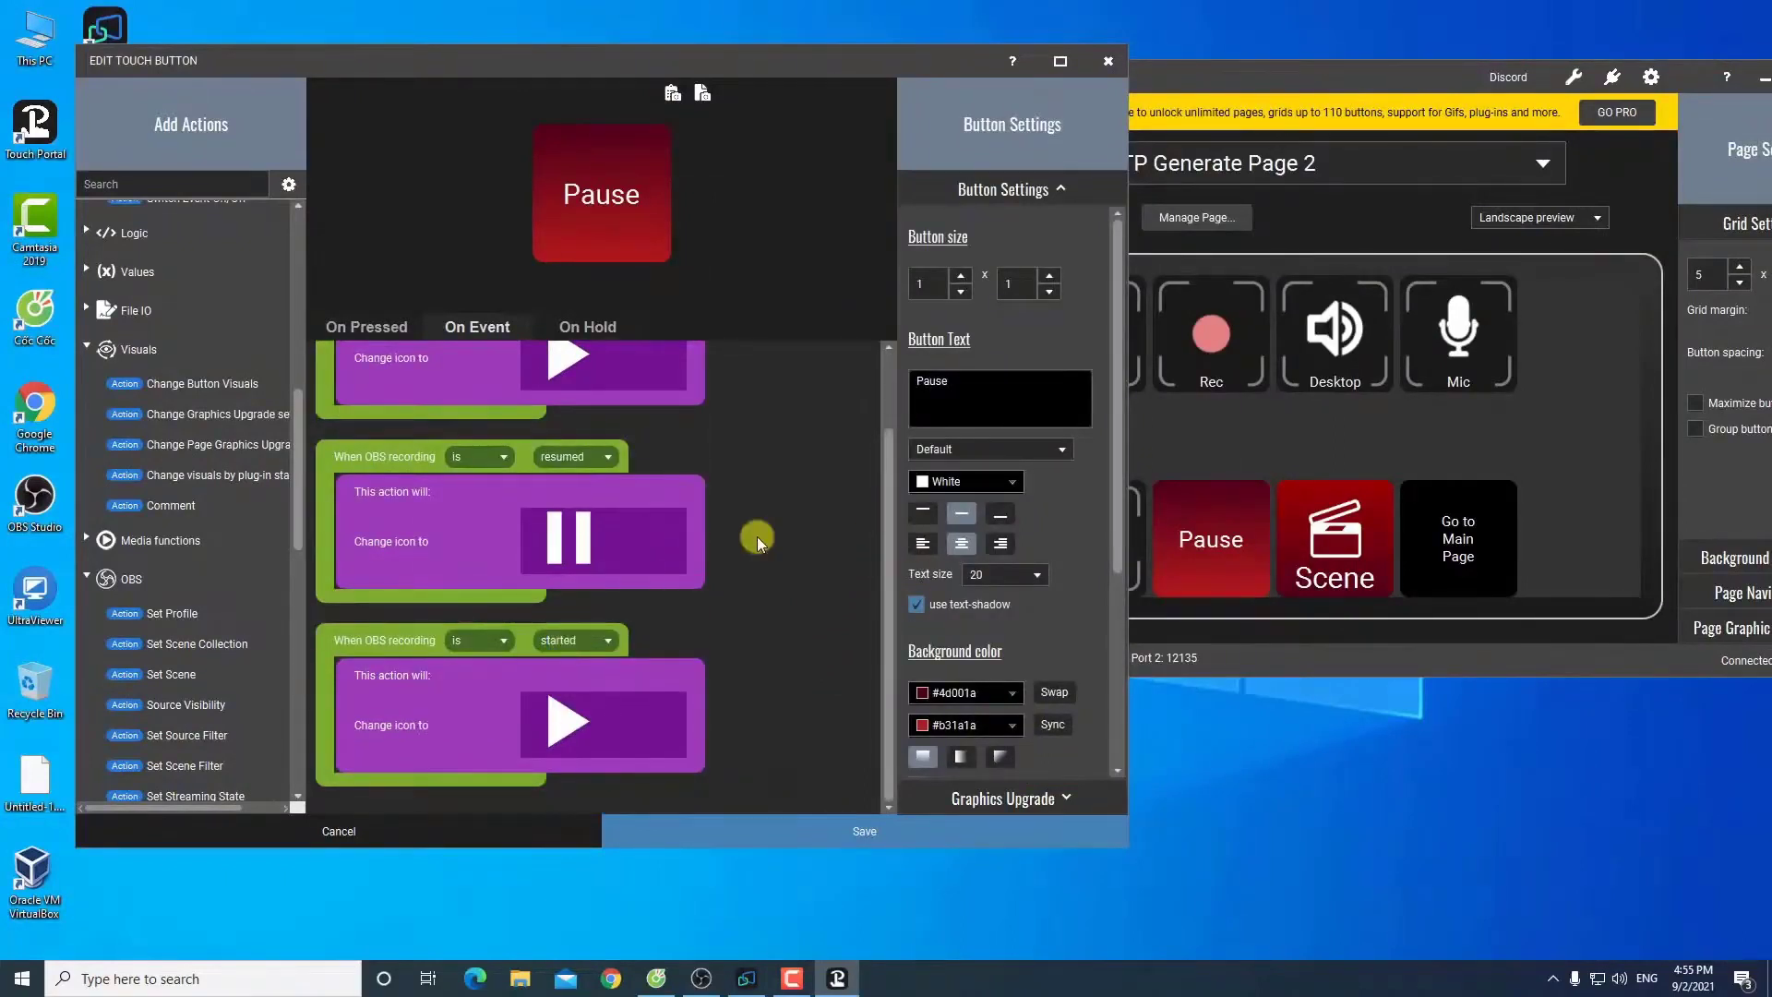
pyautogui.rightClick(424, 637)
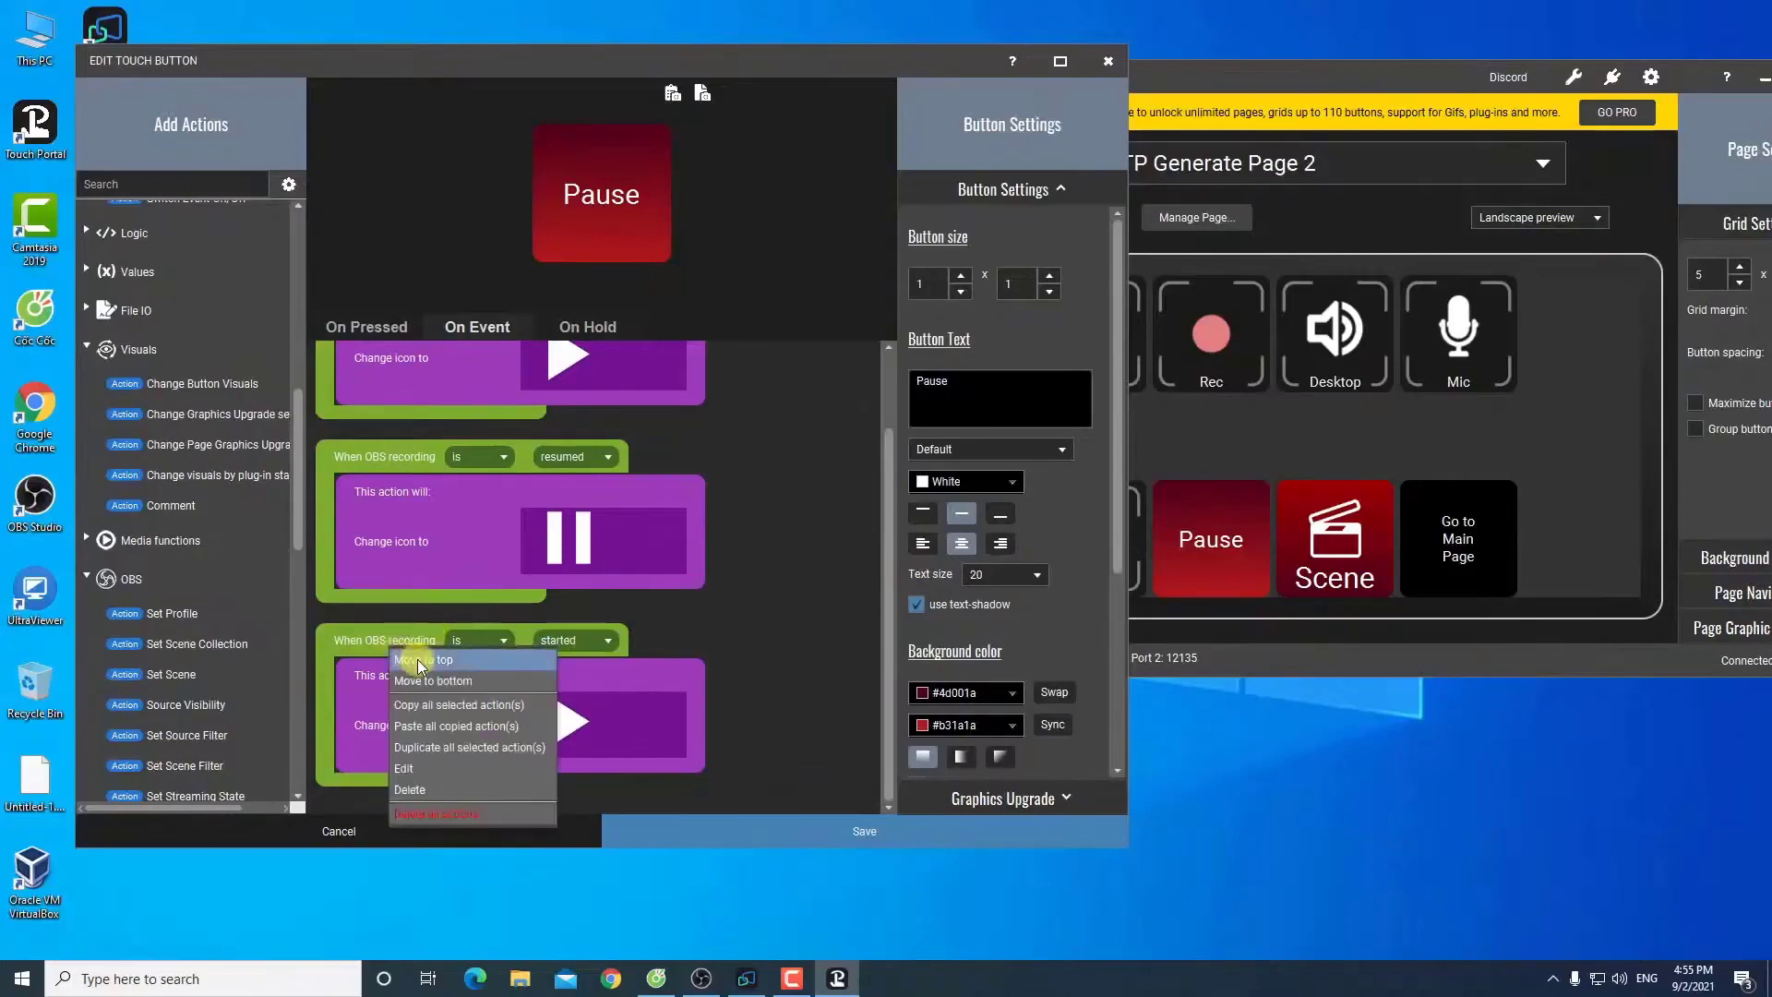
pyautogui.click(438, 707)
pyautogui.rightClick(778, 756)
pyautogui.click(785, 759)
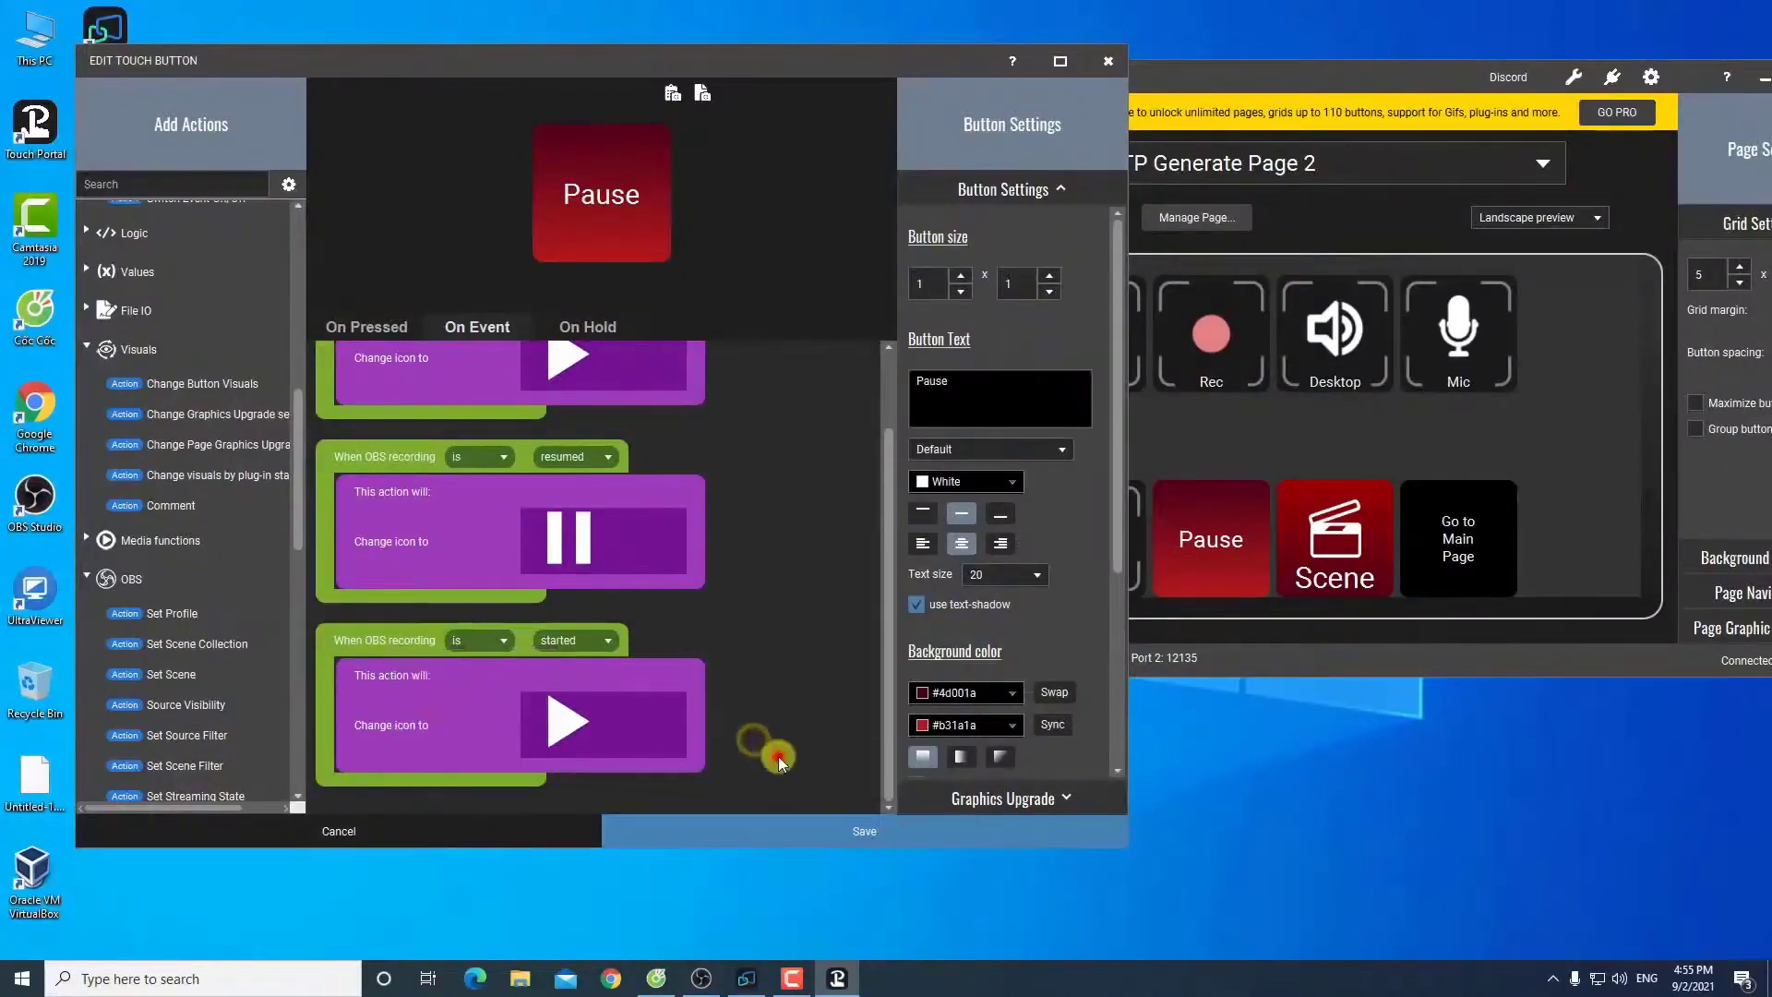
pyautogui.moveTo(888, 673); pyautogui.dragTo(889, 751)
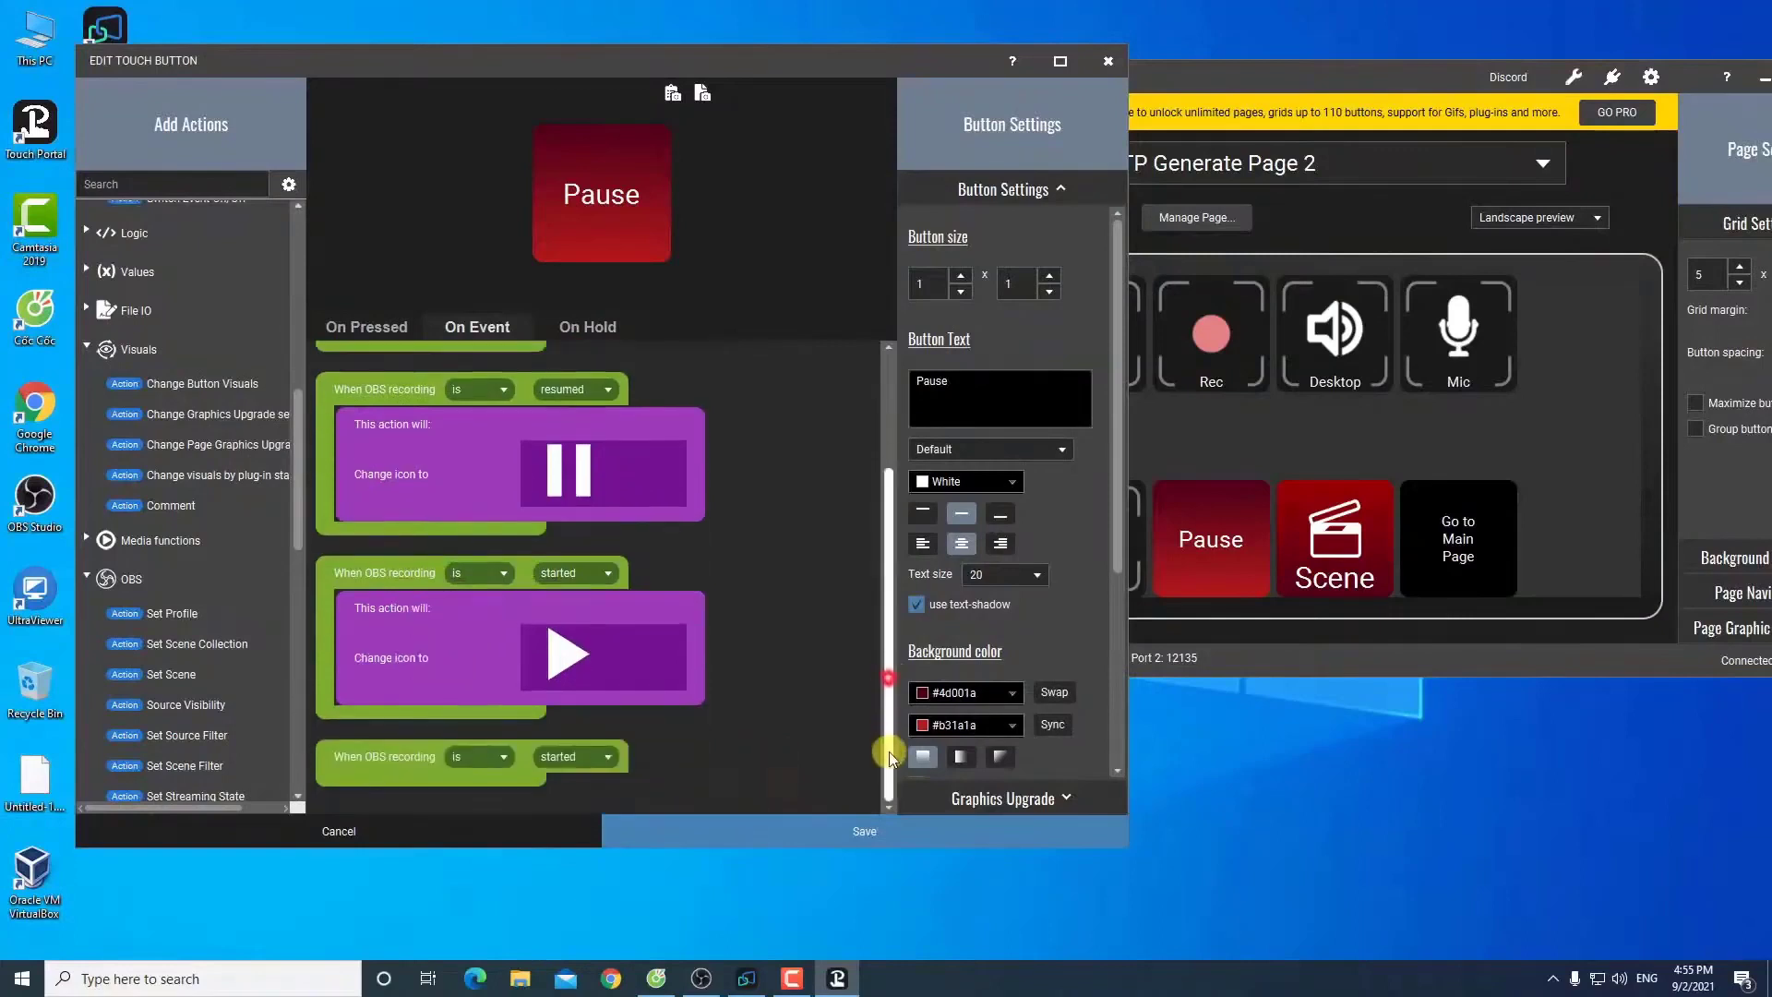
# Step: Copy the play-icon action from the recording started event and paste it into the empty duplicate
pyautogui.rightClick(461, 667)
pyautogui.click(528, 721)
pyautogui.rightClick(655, 787)
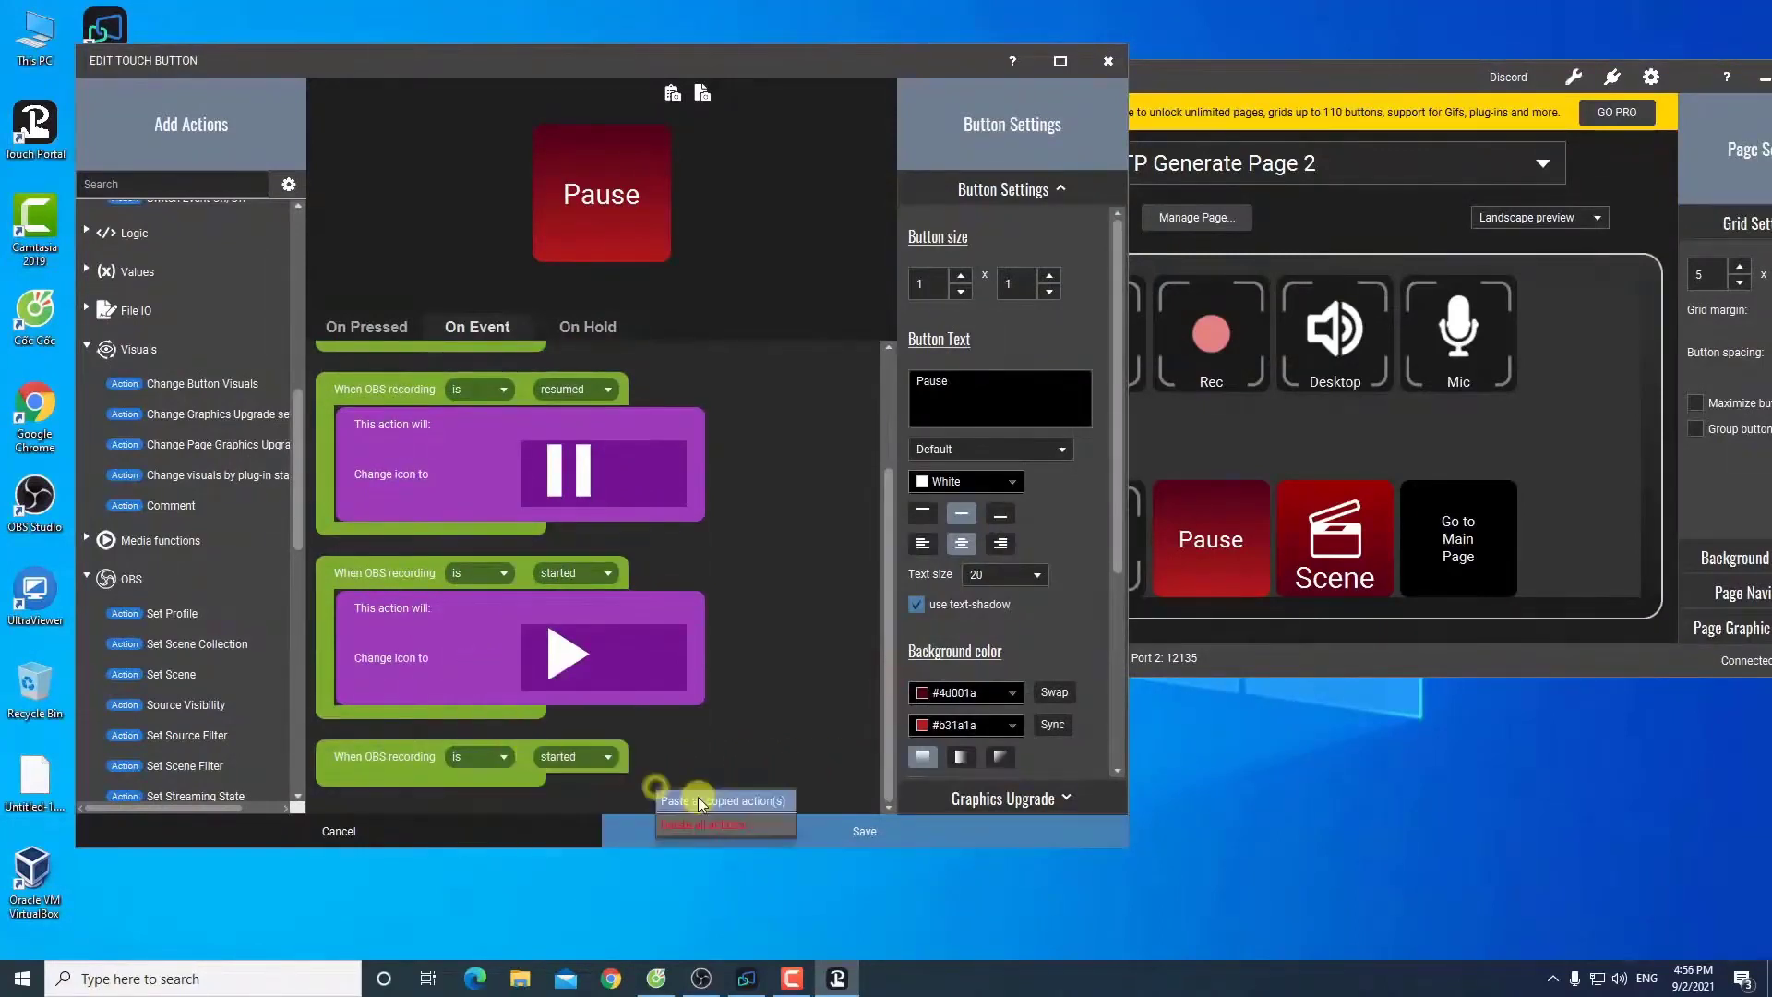
pyautogui.click(698, 796)
pyautogui.moveTo(888, 609); pyautogui.dragTo(873, 731)
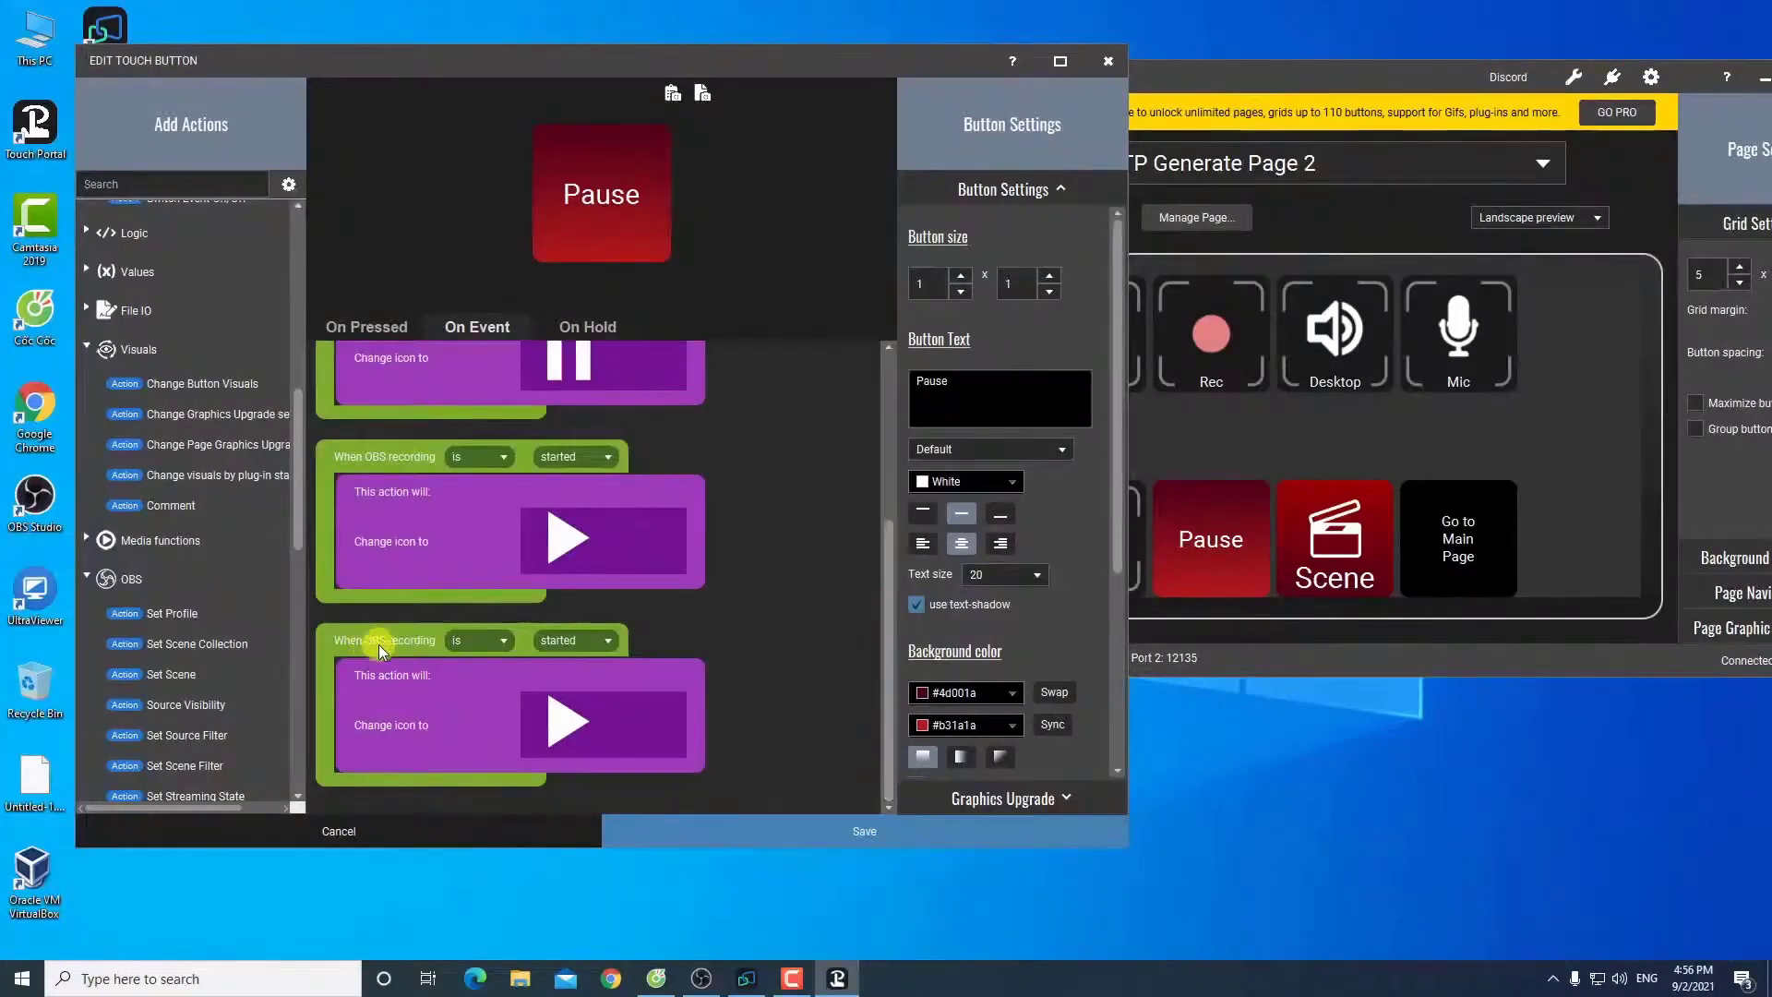
# Step: Set the last event's recording state to stopped and save the Pause button
pyautogui.click(554, 646)
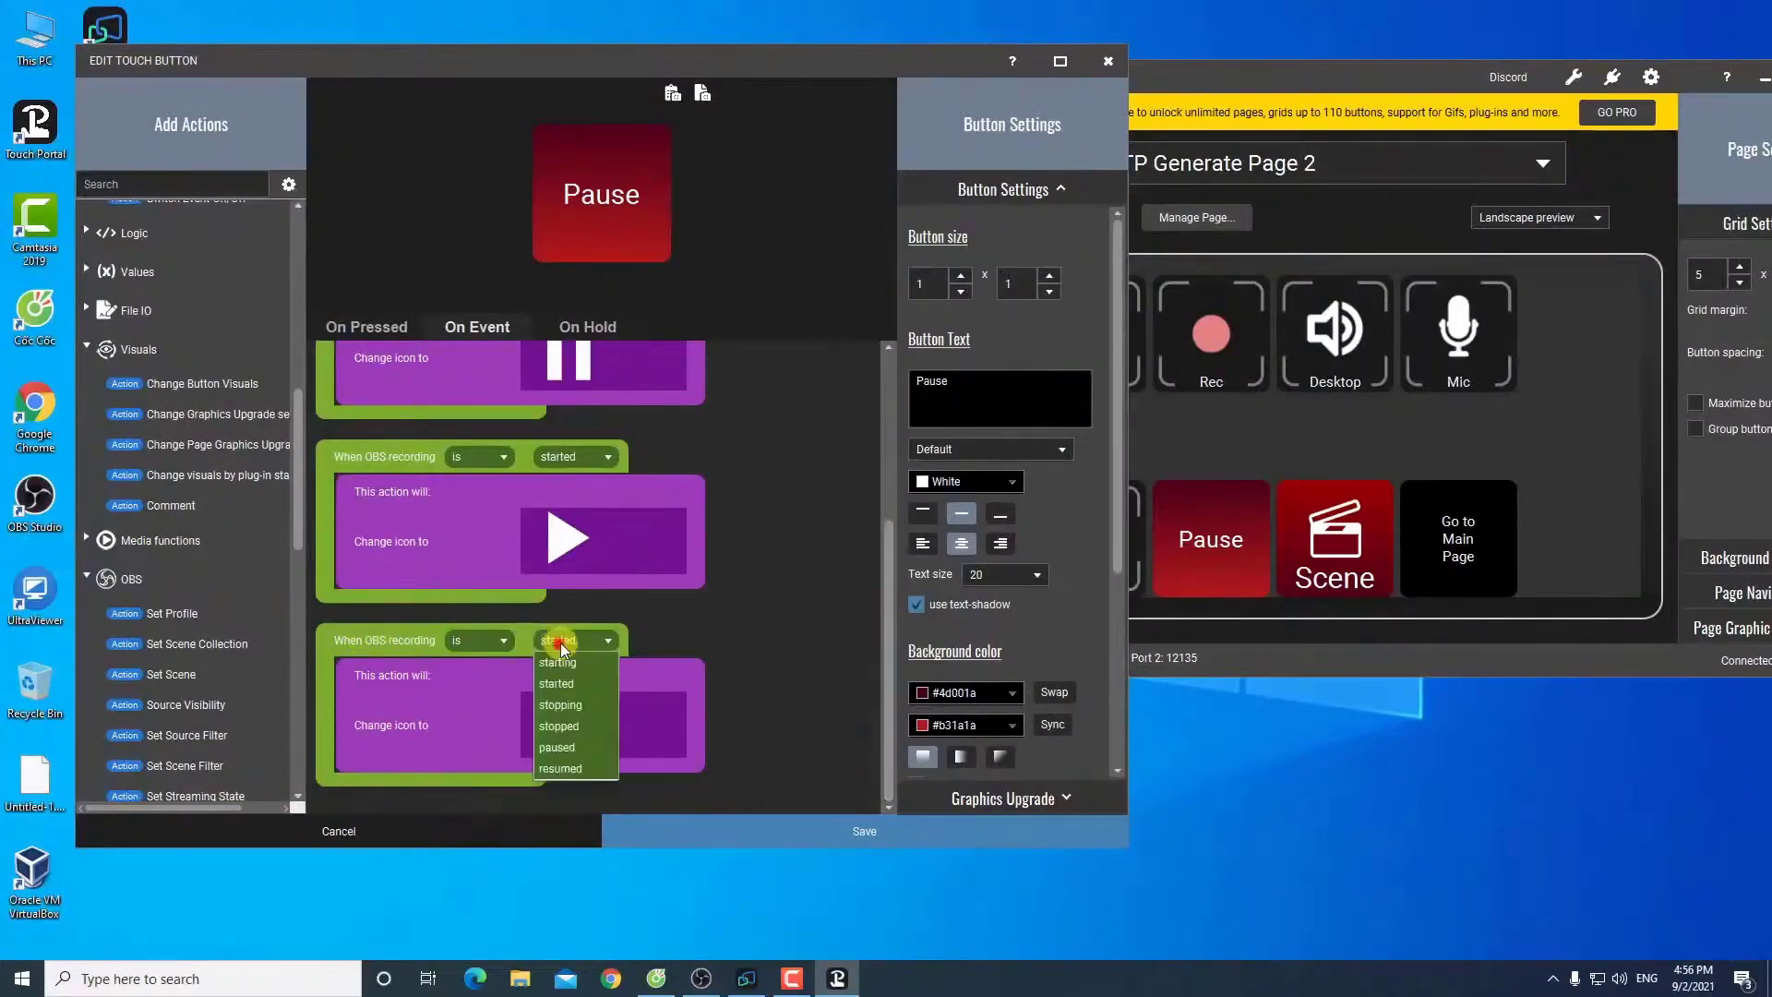
pyautogui.click(562, 726)
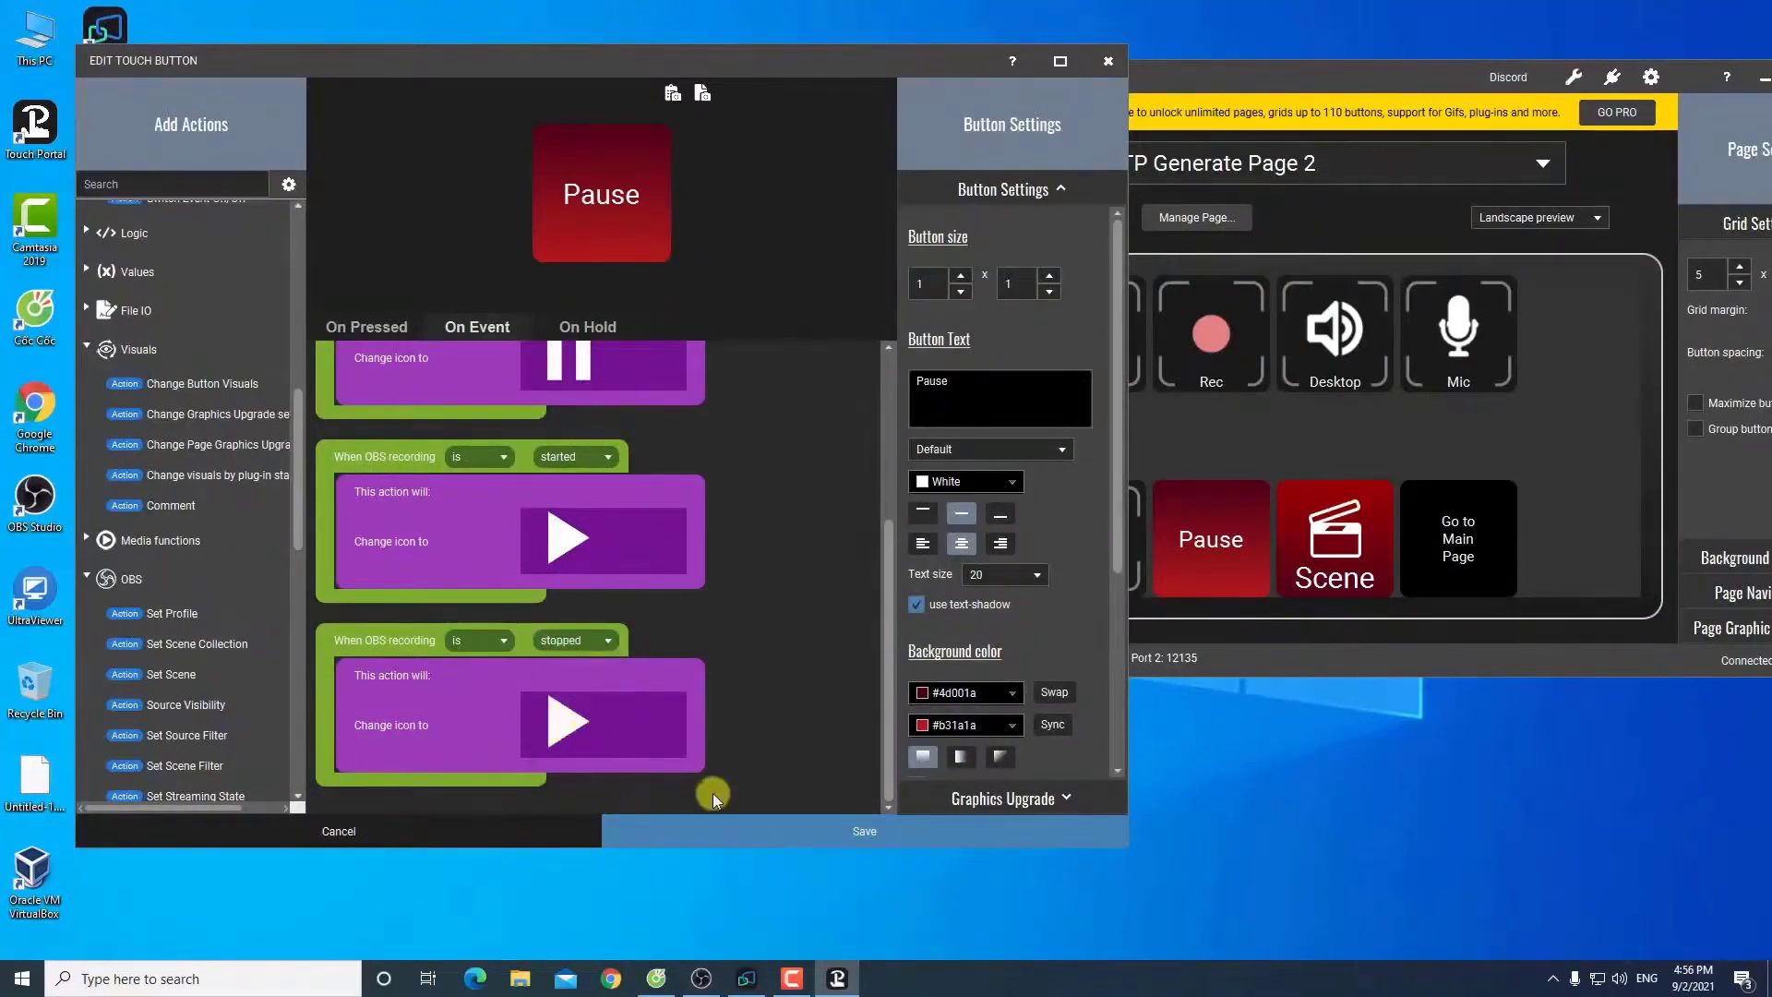
pyautogui.moveTo(893, 533); pyautogui.dragTo(800, 823)
pyautogui.click(810, 828)
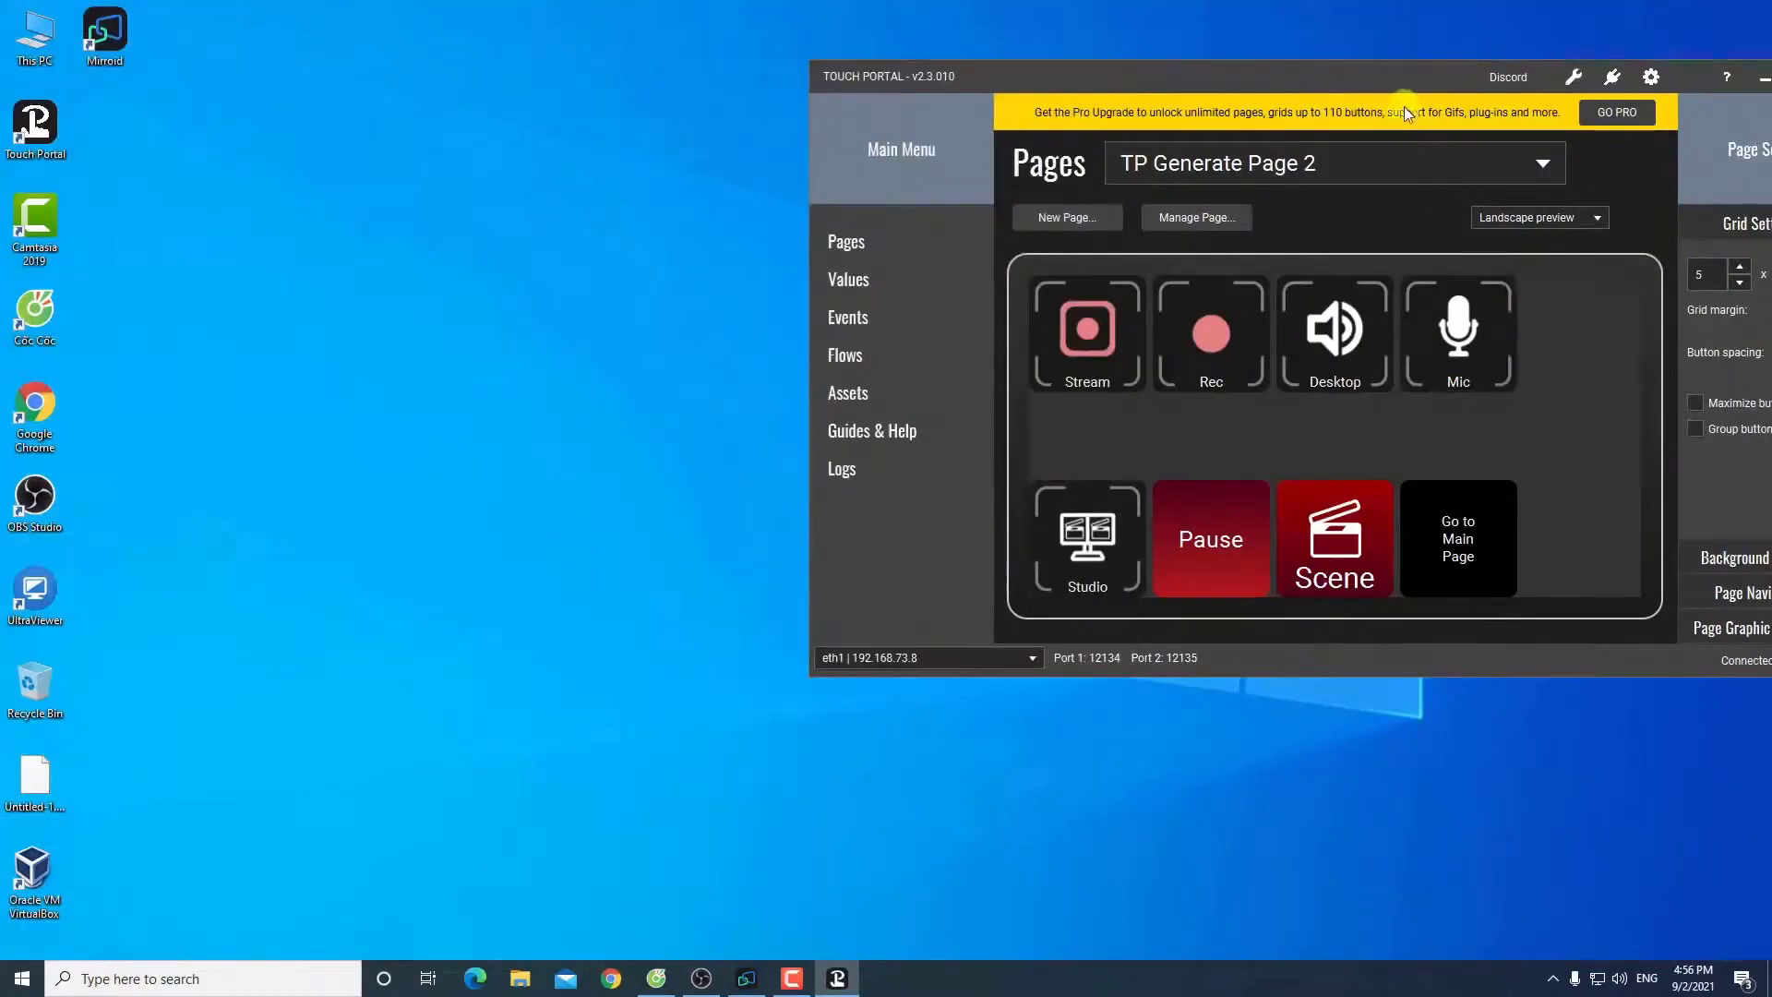
# Step: Minimize Touch Portal, show OBS Studio beside the Mirroid phone mirror, and reload the button page on the phone
pyautogui.moveTo(1327, 70); pyautogui.dragTo(699, 90)
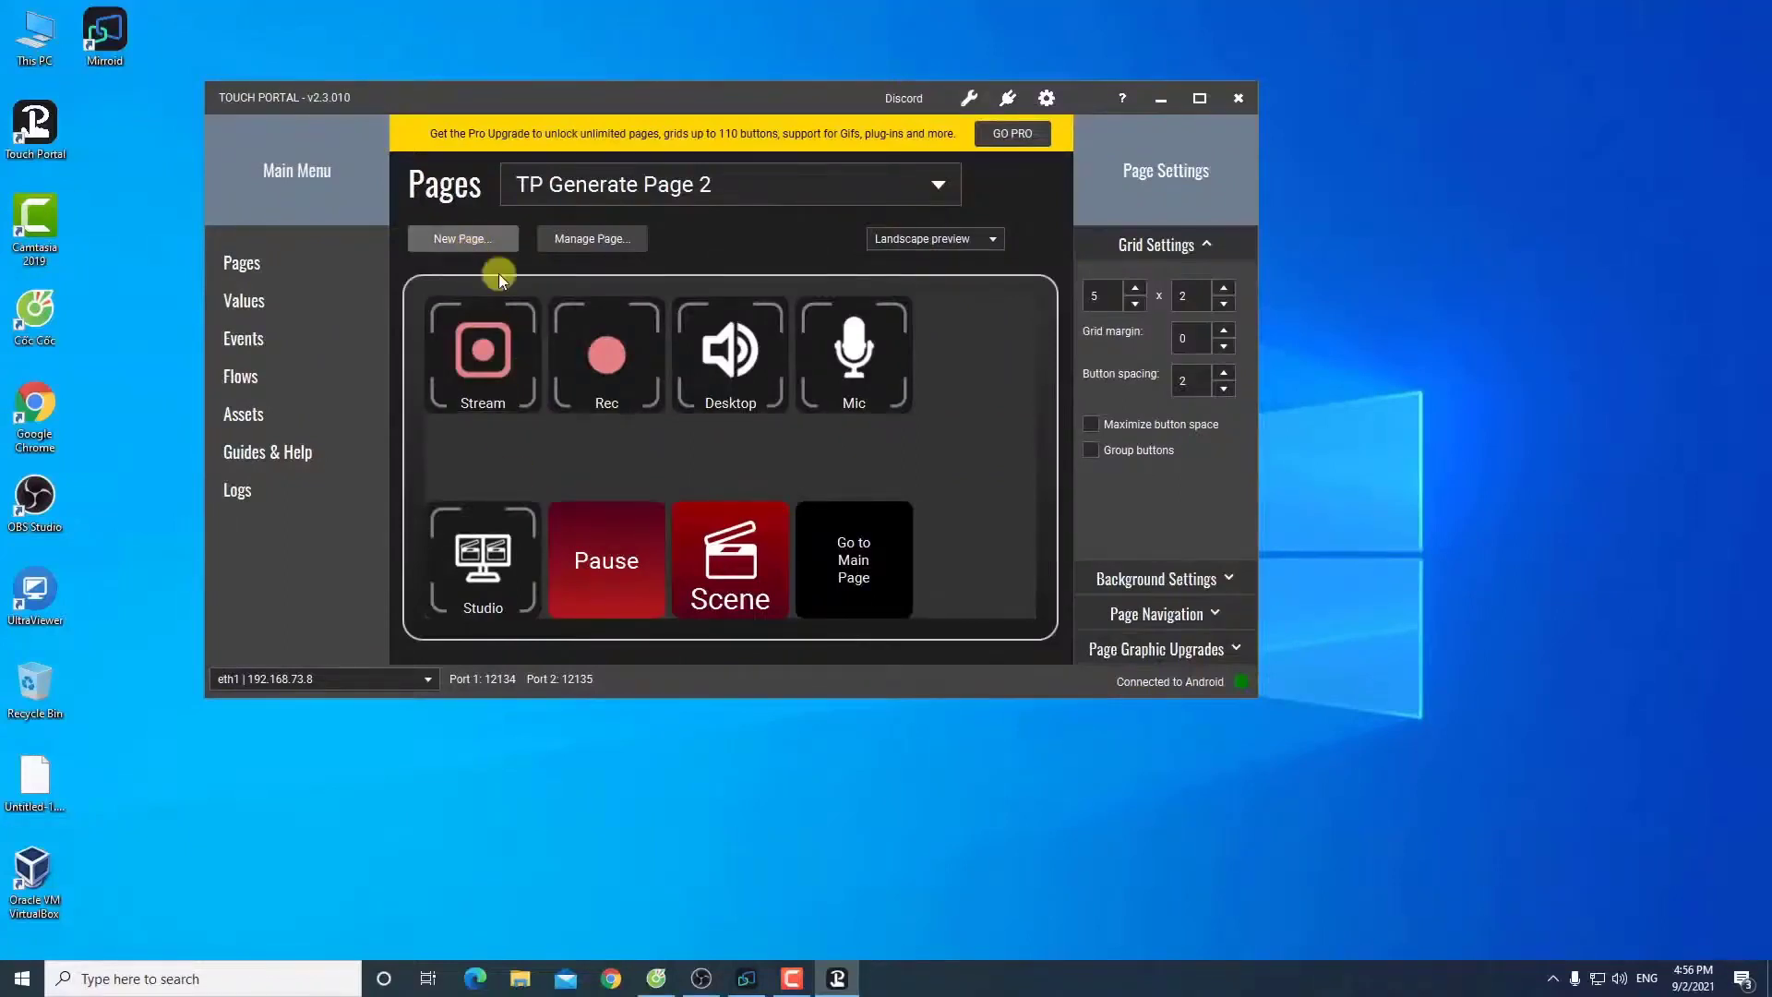
pyautogui.moveTo(773, 101); pyautogui.dragTo(650, 116)
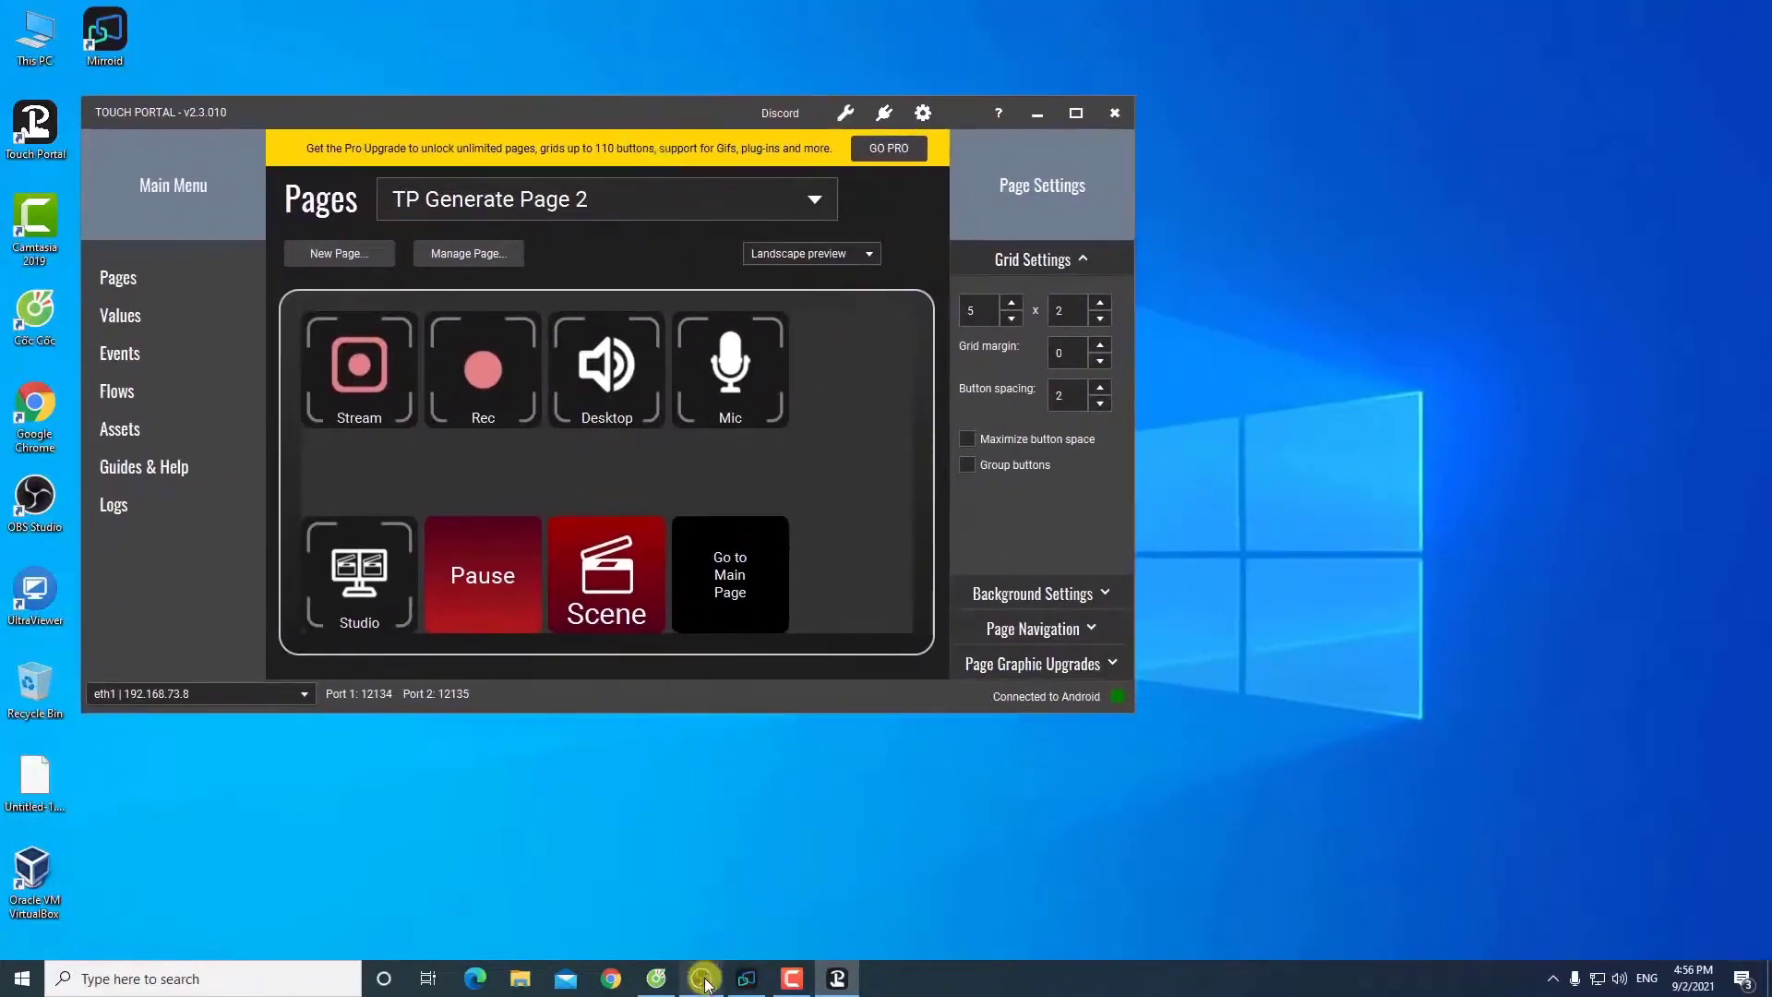
pyautogui.click(1037, 115)
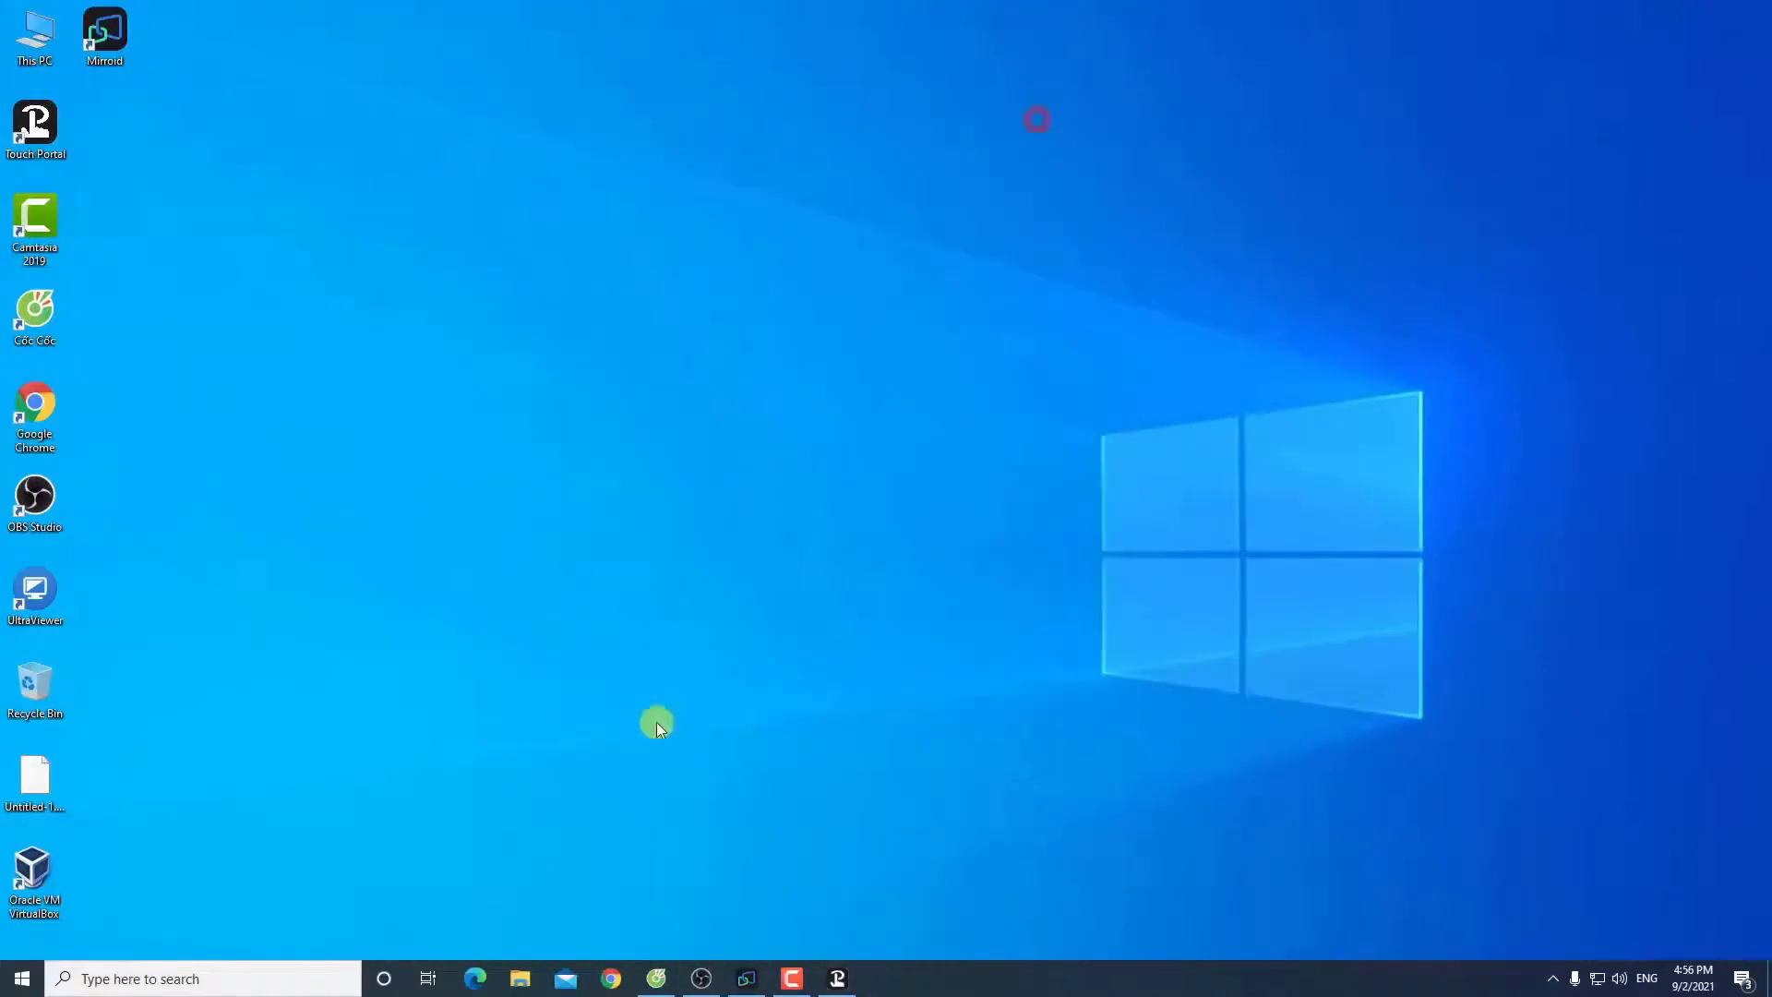
pyautogui.click(701, 977)
pyautogui.moveTo(502, 26); pyautogui.dragTo(687, 74)
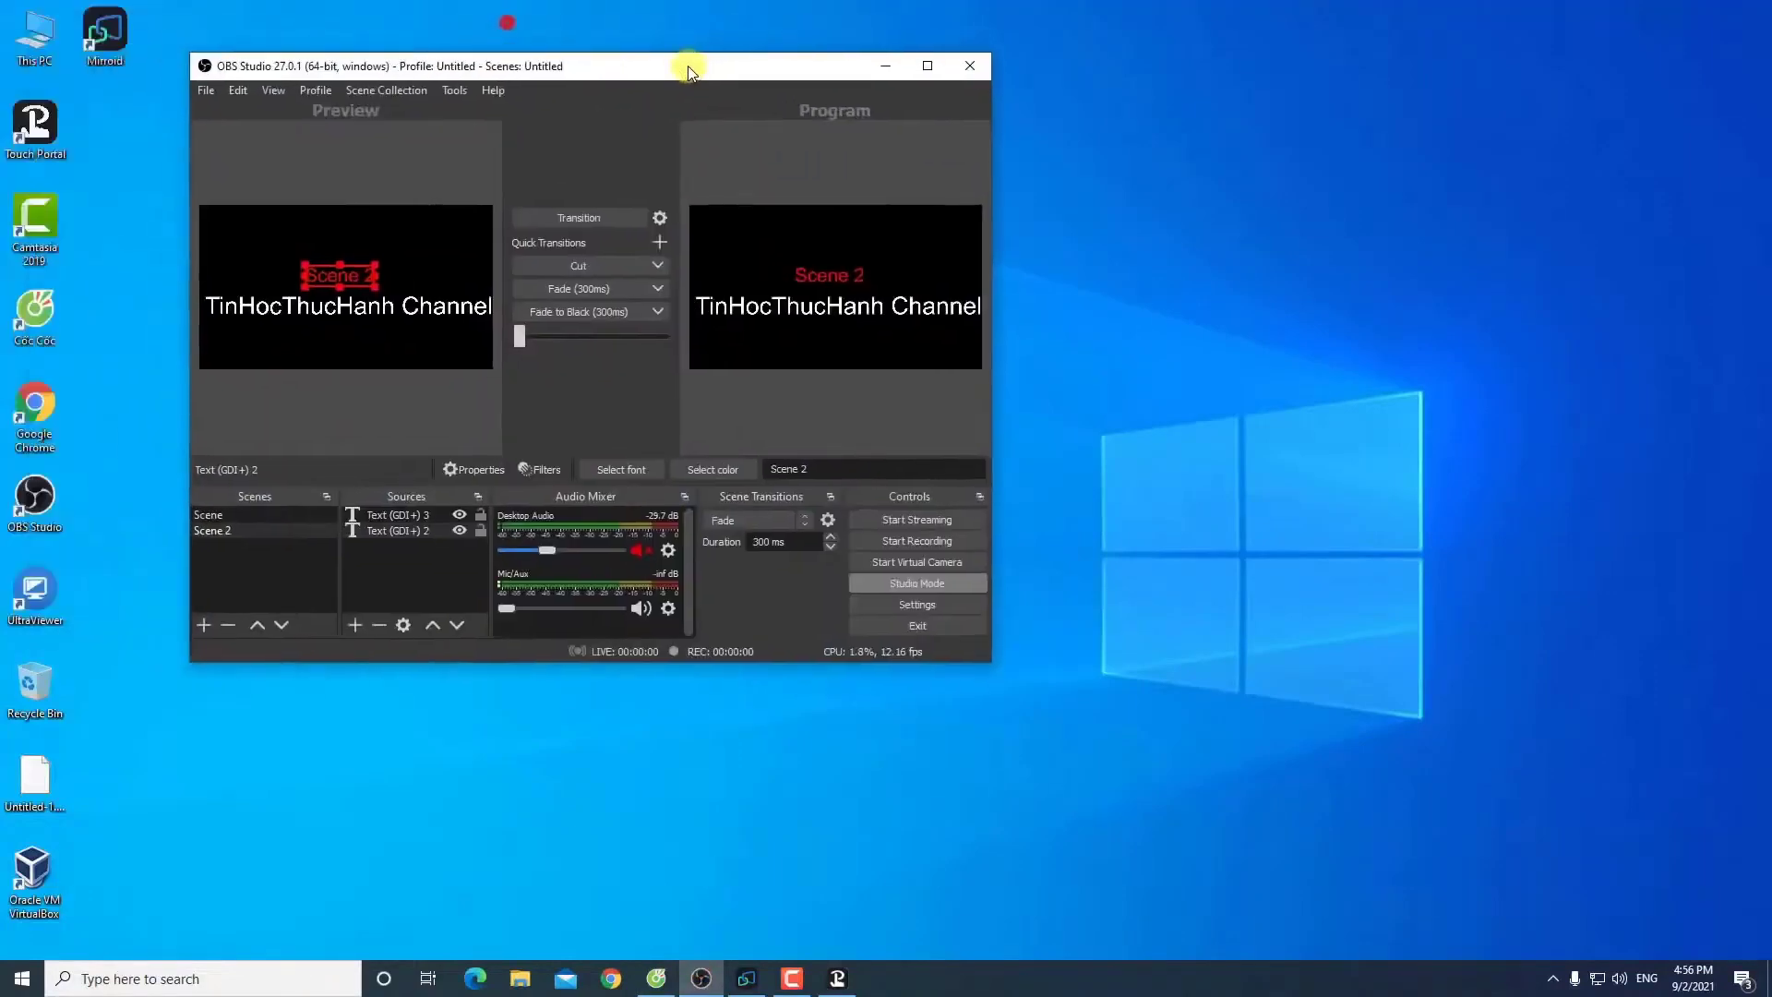
pyautogui.click(750, 977)
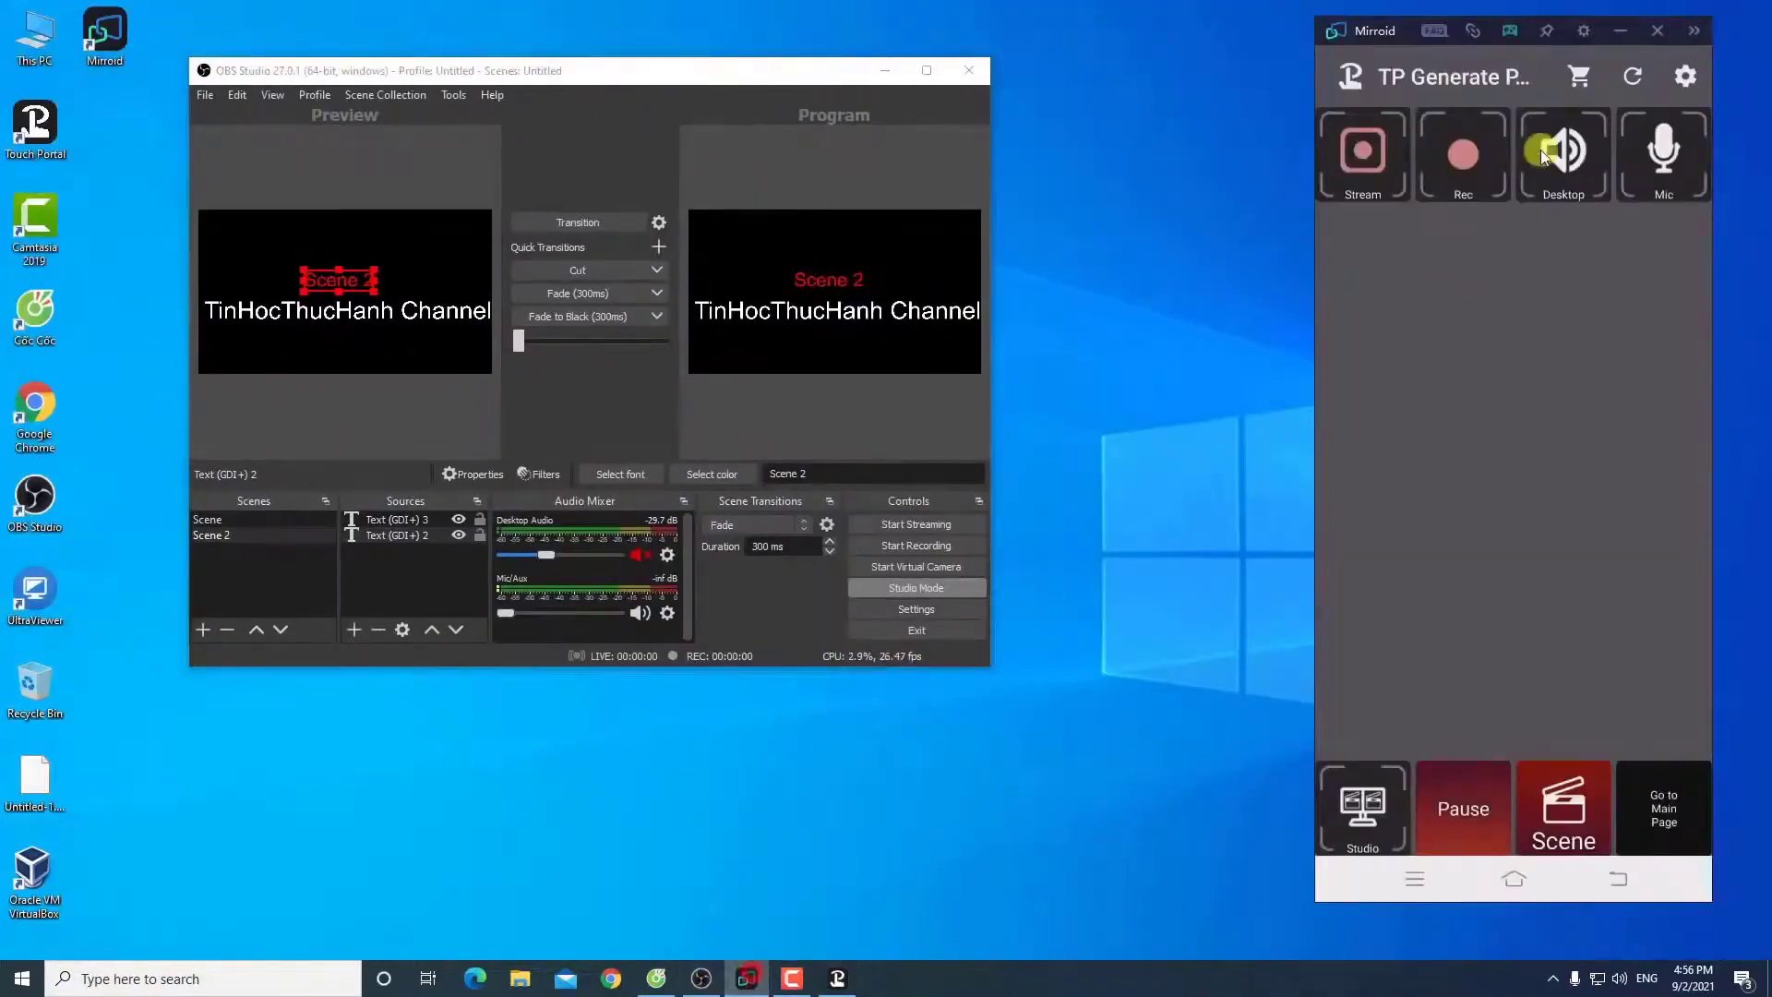
pyautogui.click(1633, 76)
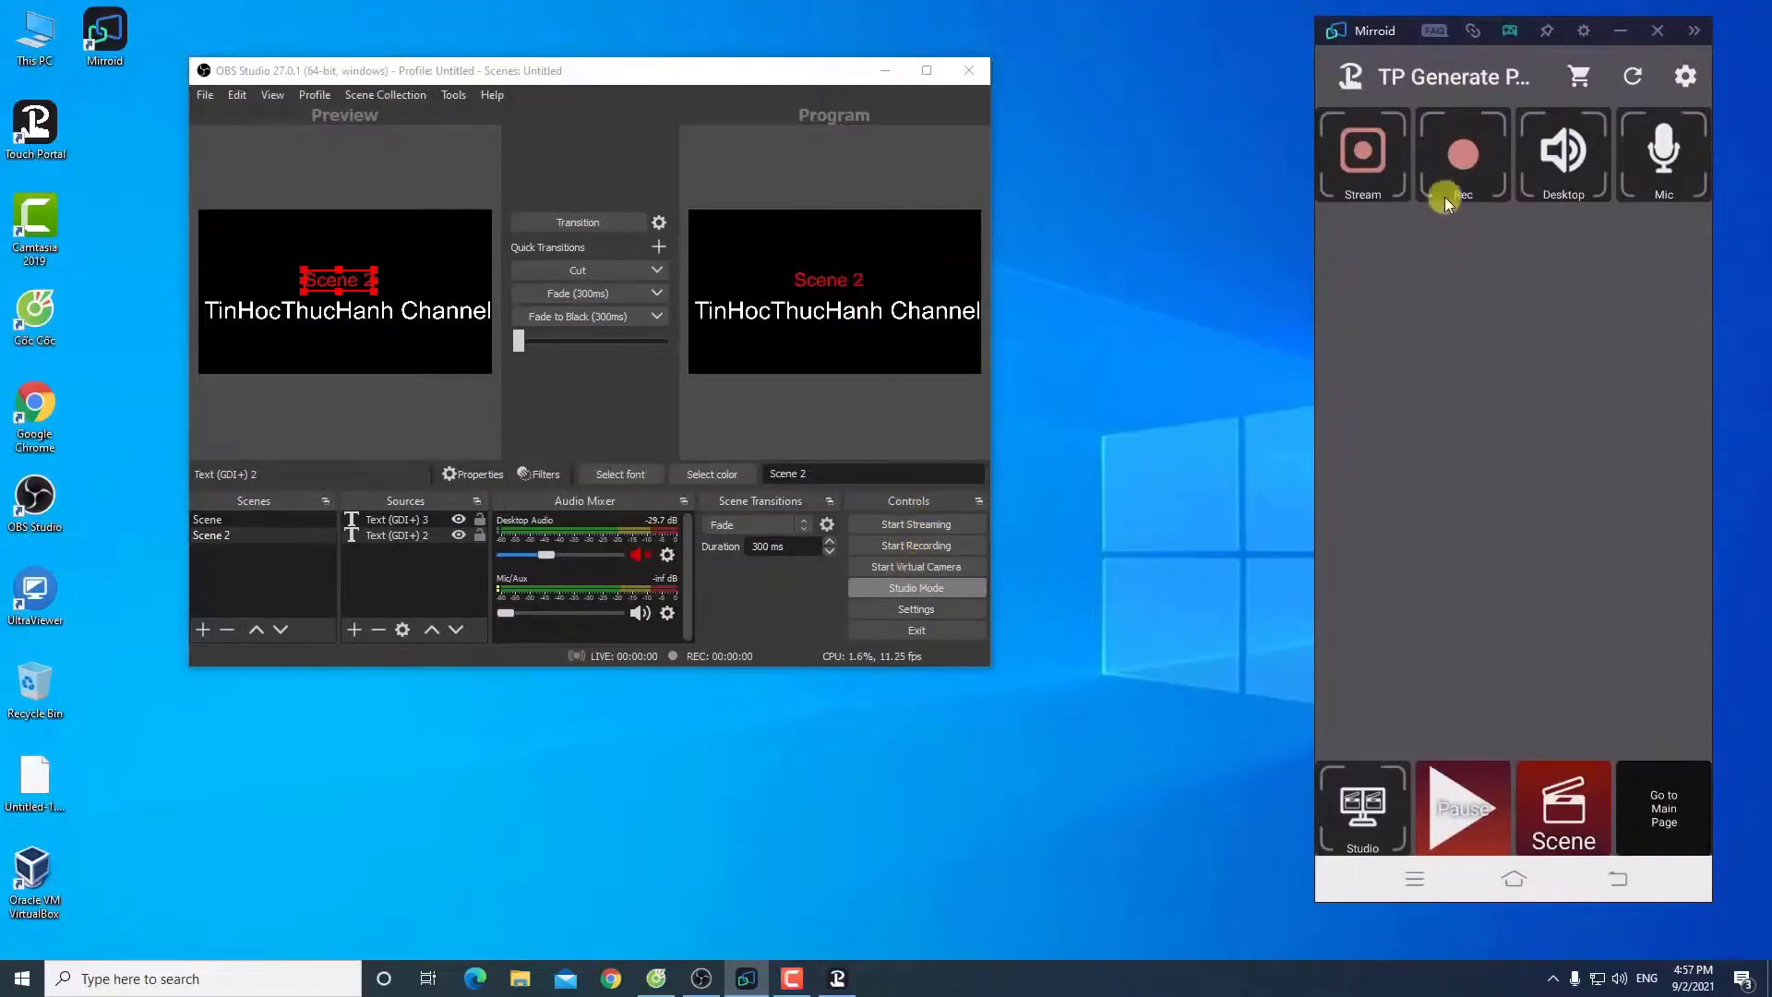
# Step: Start an OBS recording with the phone's Rec button and test pausing and resuming it with the Pause button
pyautogui.click(1466, 162)
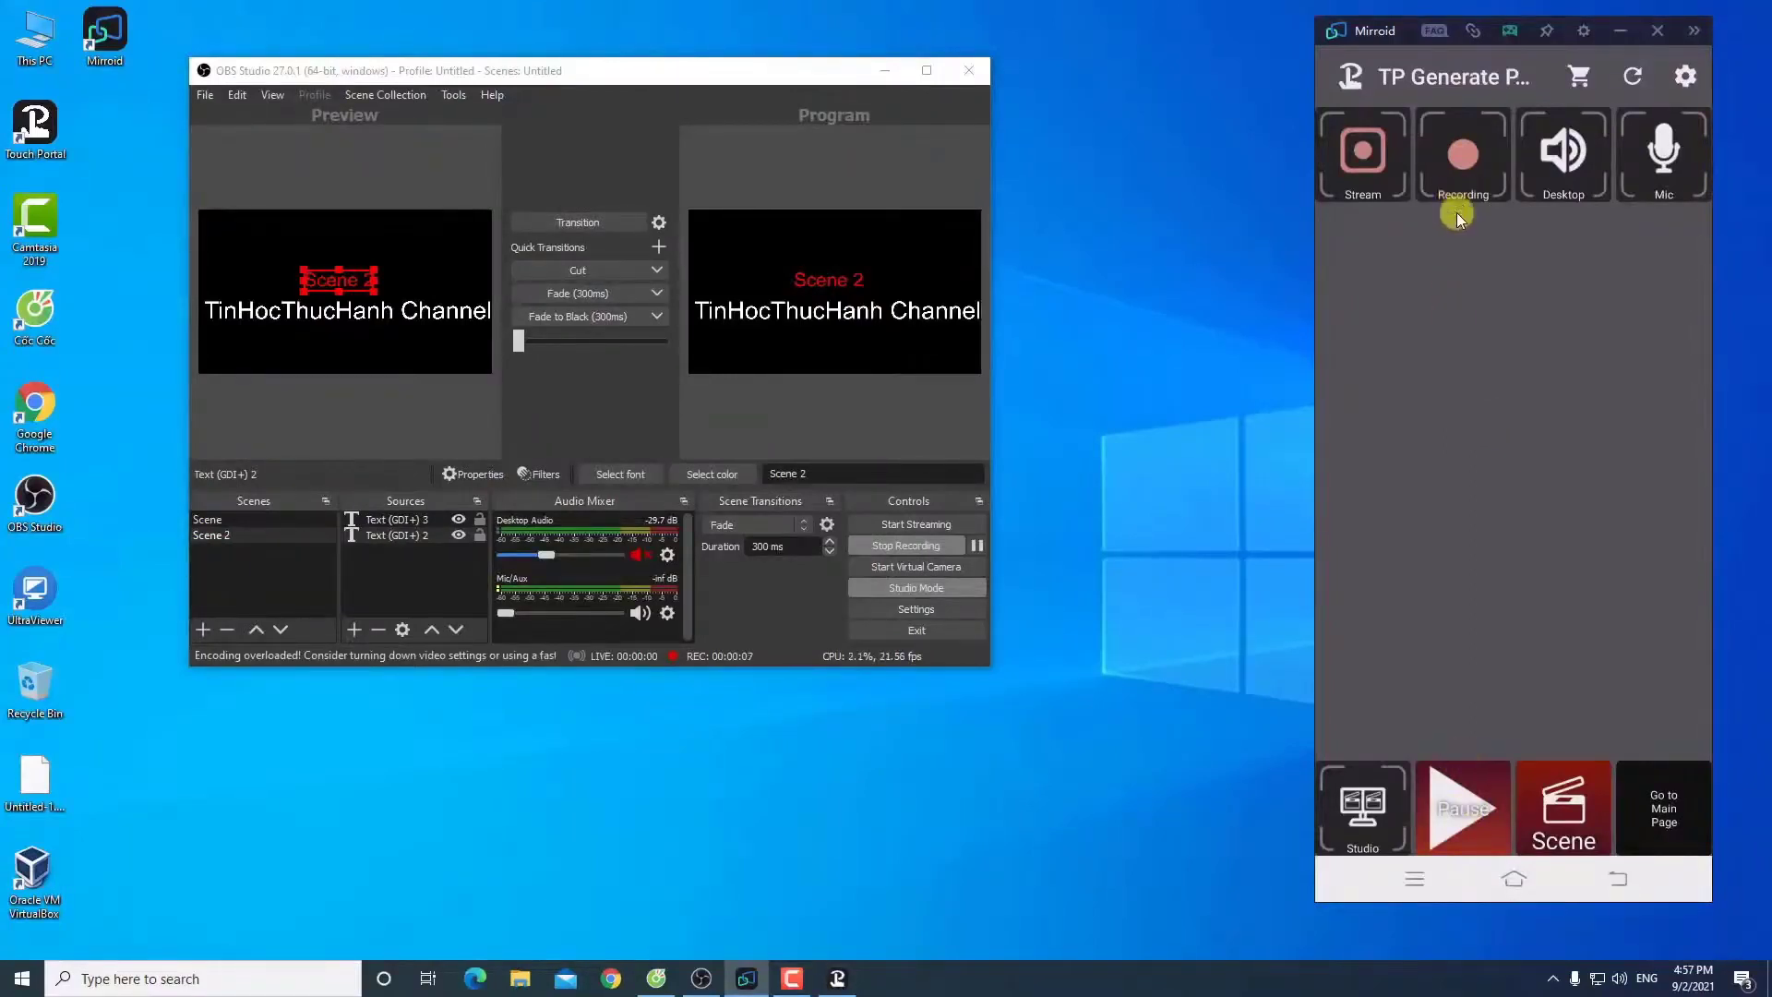
pyautogui.click(1472, 809)
pyautogui.click(1471, 806)
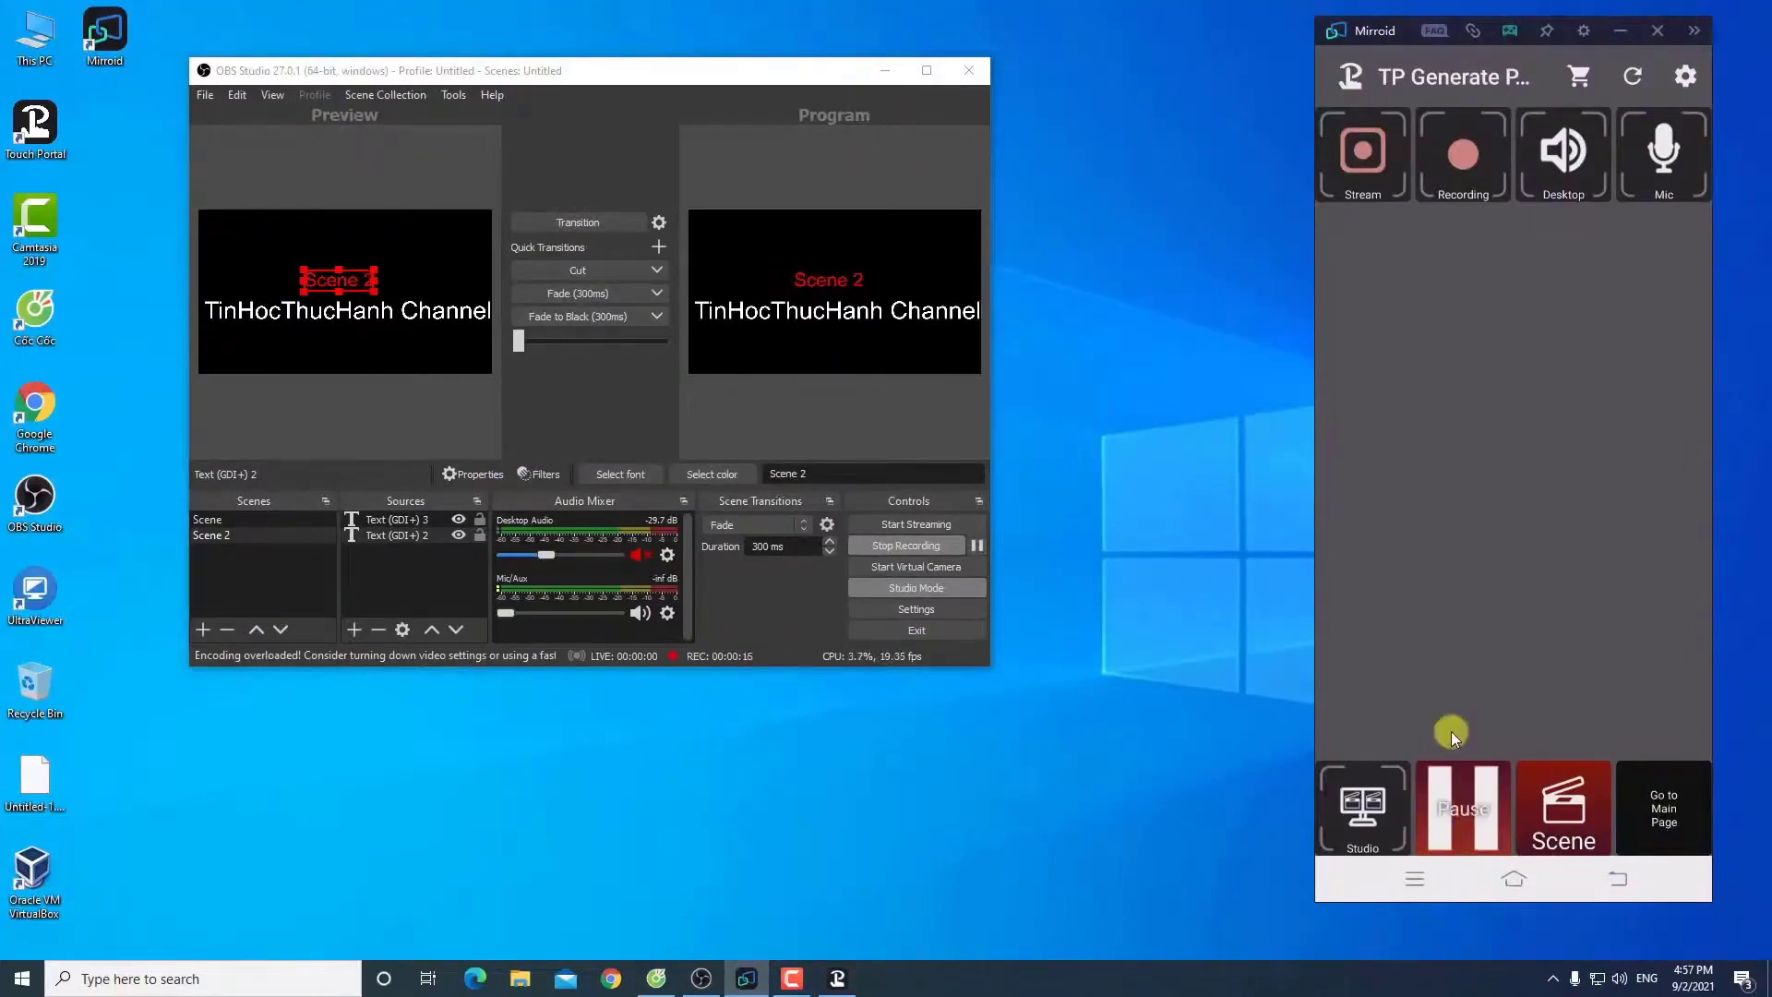
pyautogui.click(1468, 818)
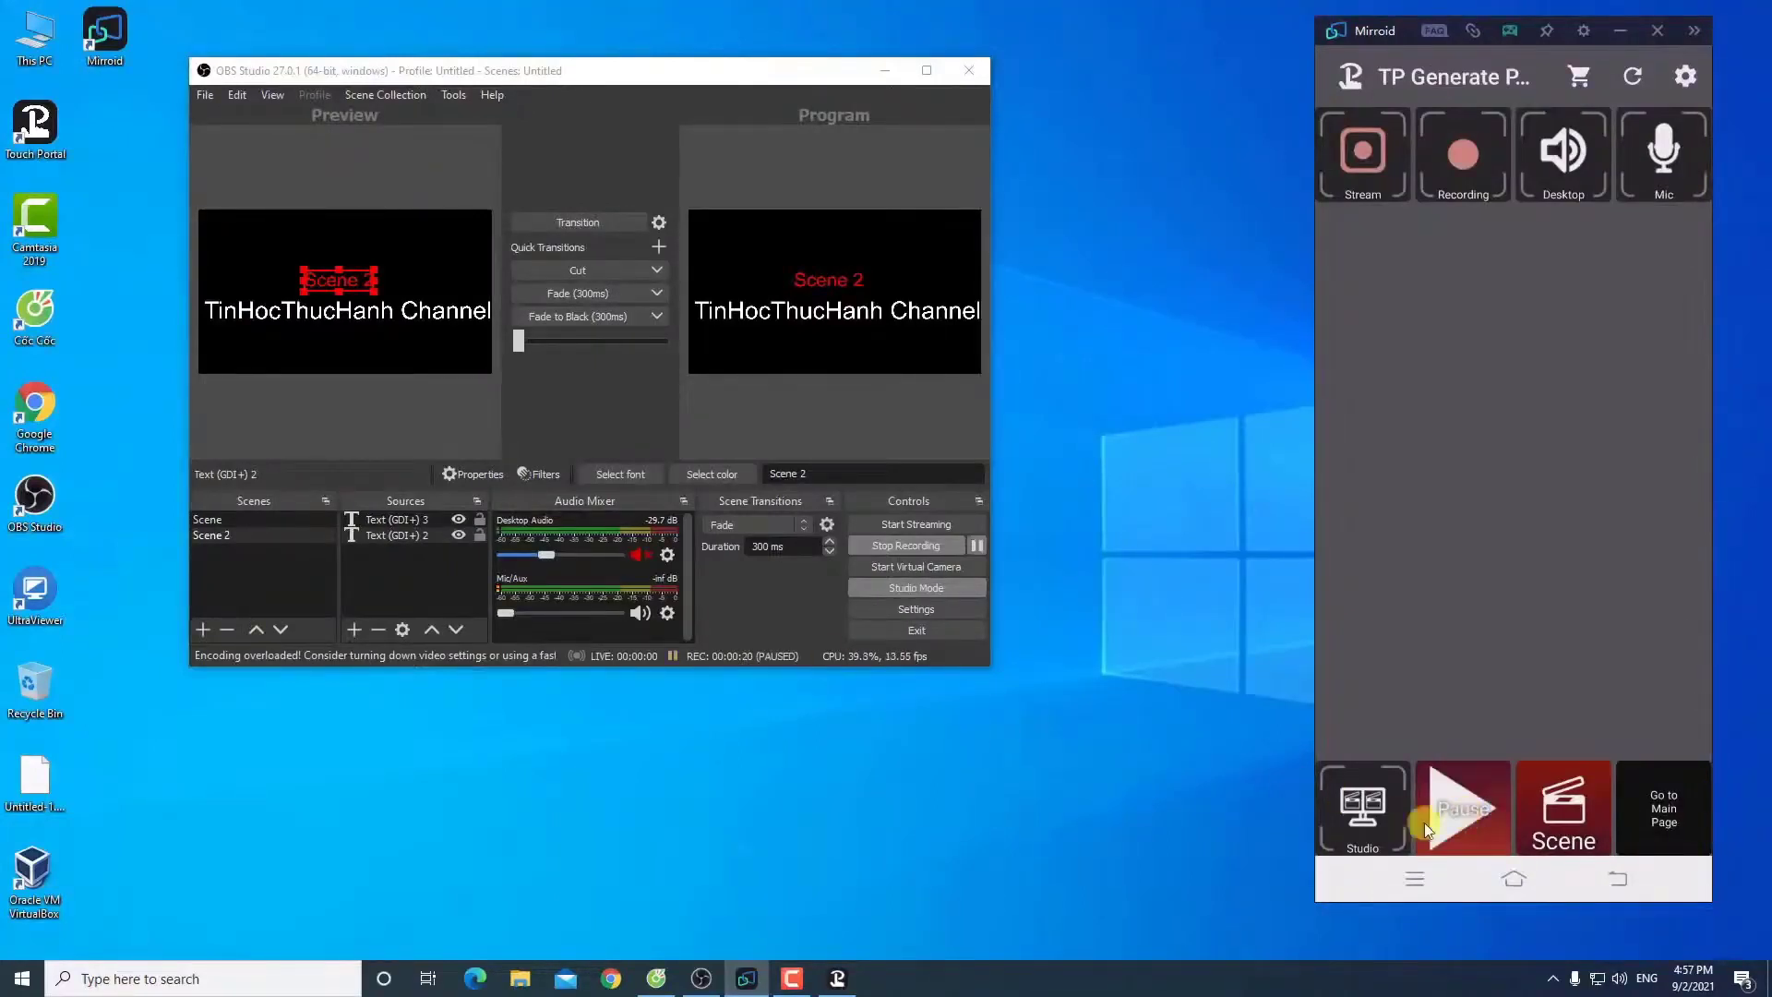
pyautogui.click(1454, 817)
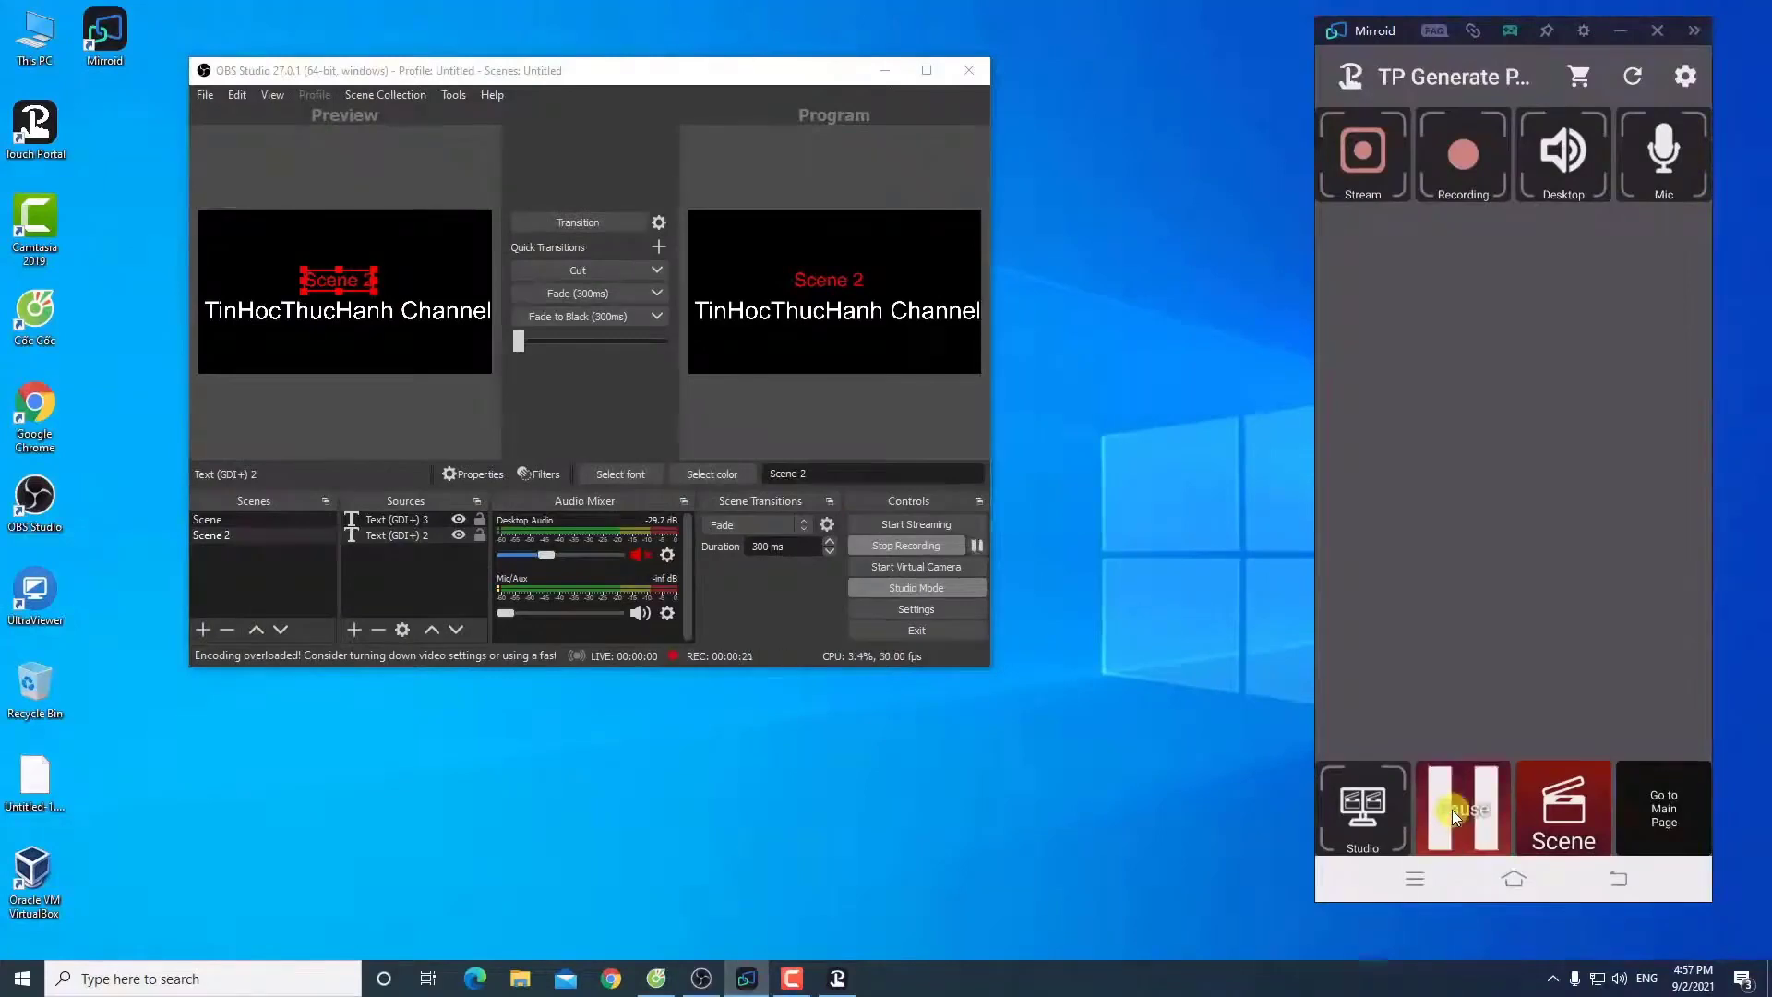
pyautogui.click(1454, 817)
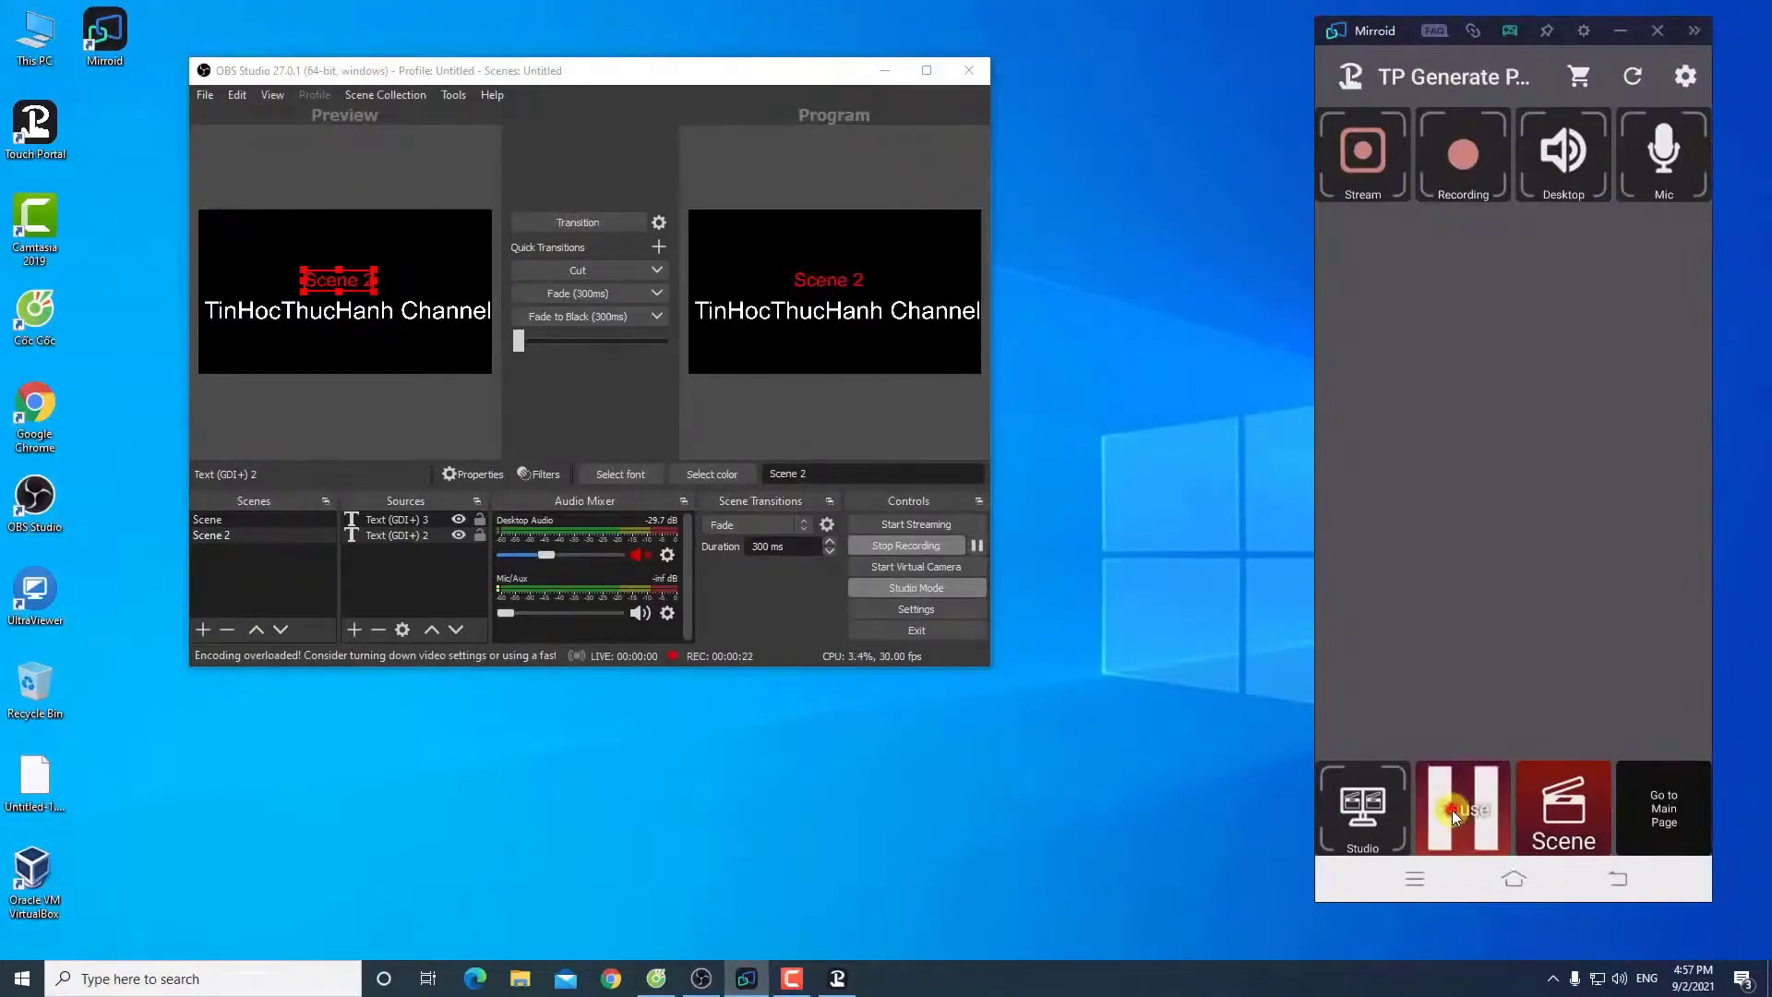
# Step: Test the phone's Studio and Scene buttons by toggling OBS studio mode and switching the preview scene
pyautogui.click(1366, 812)
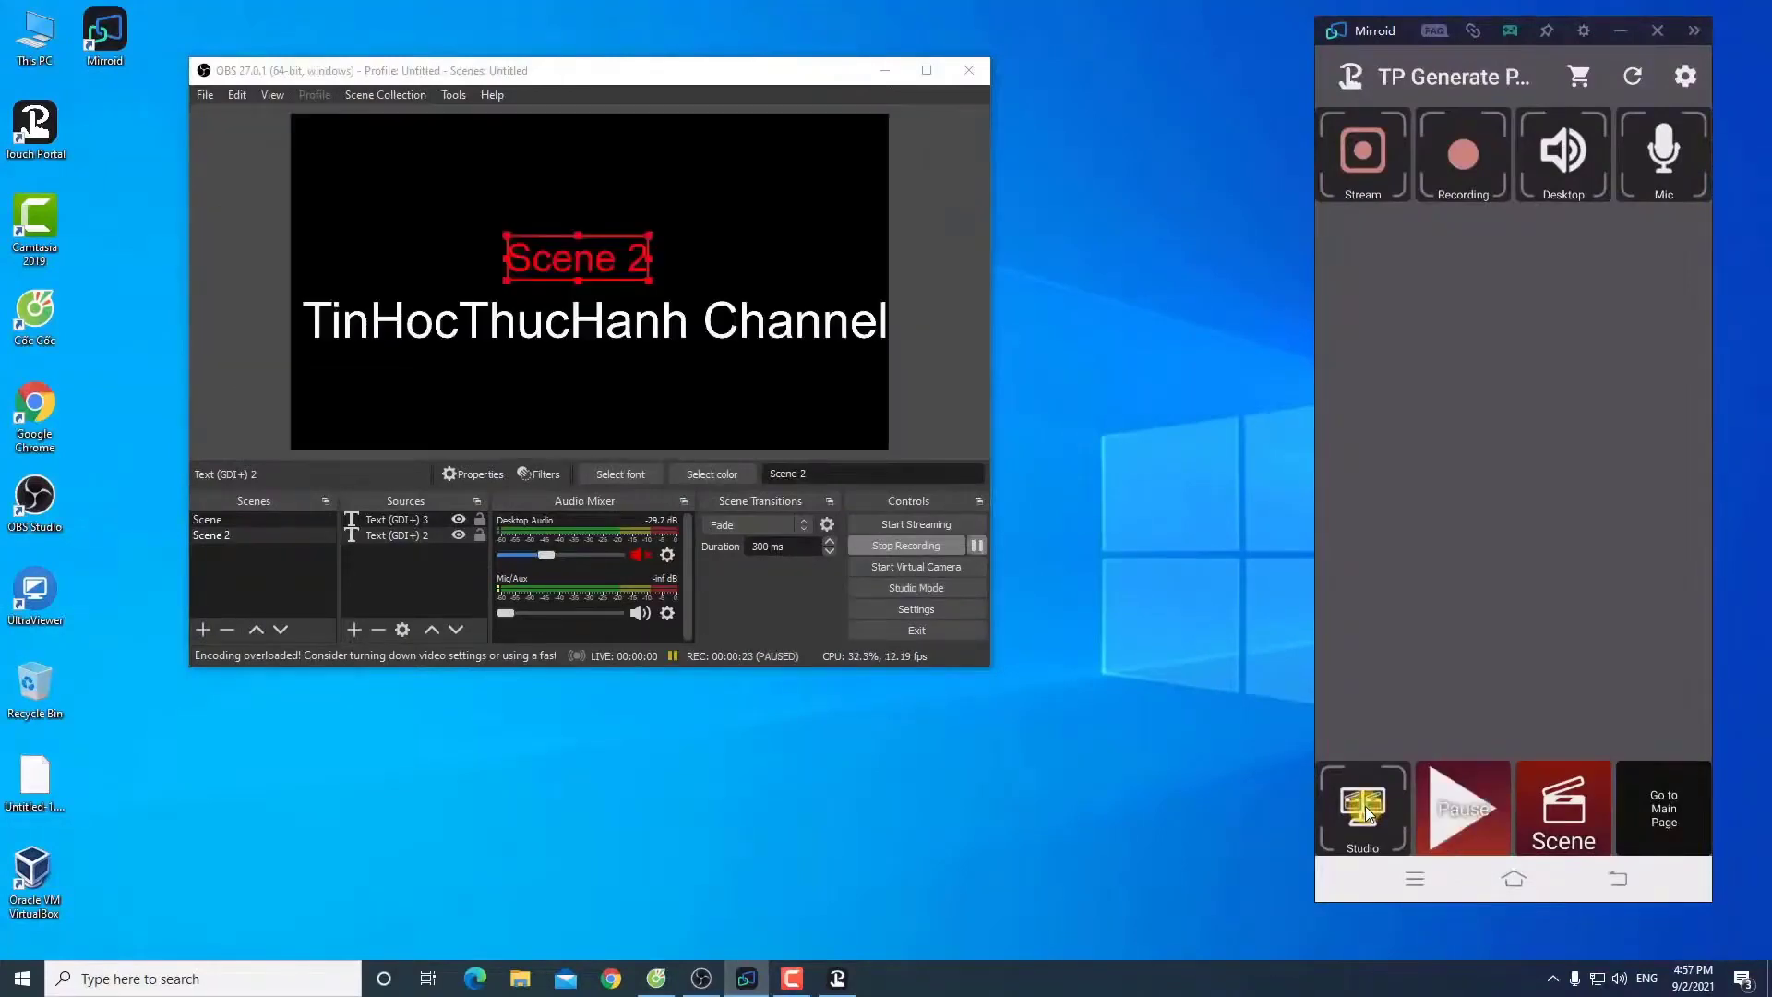
pyautogui.click(1366, 813)
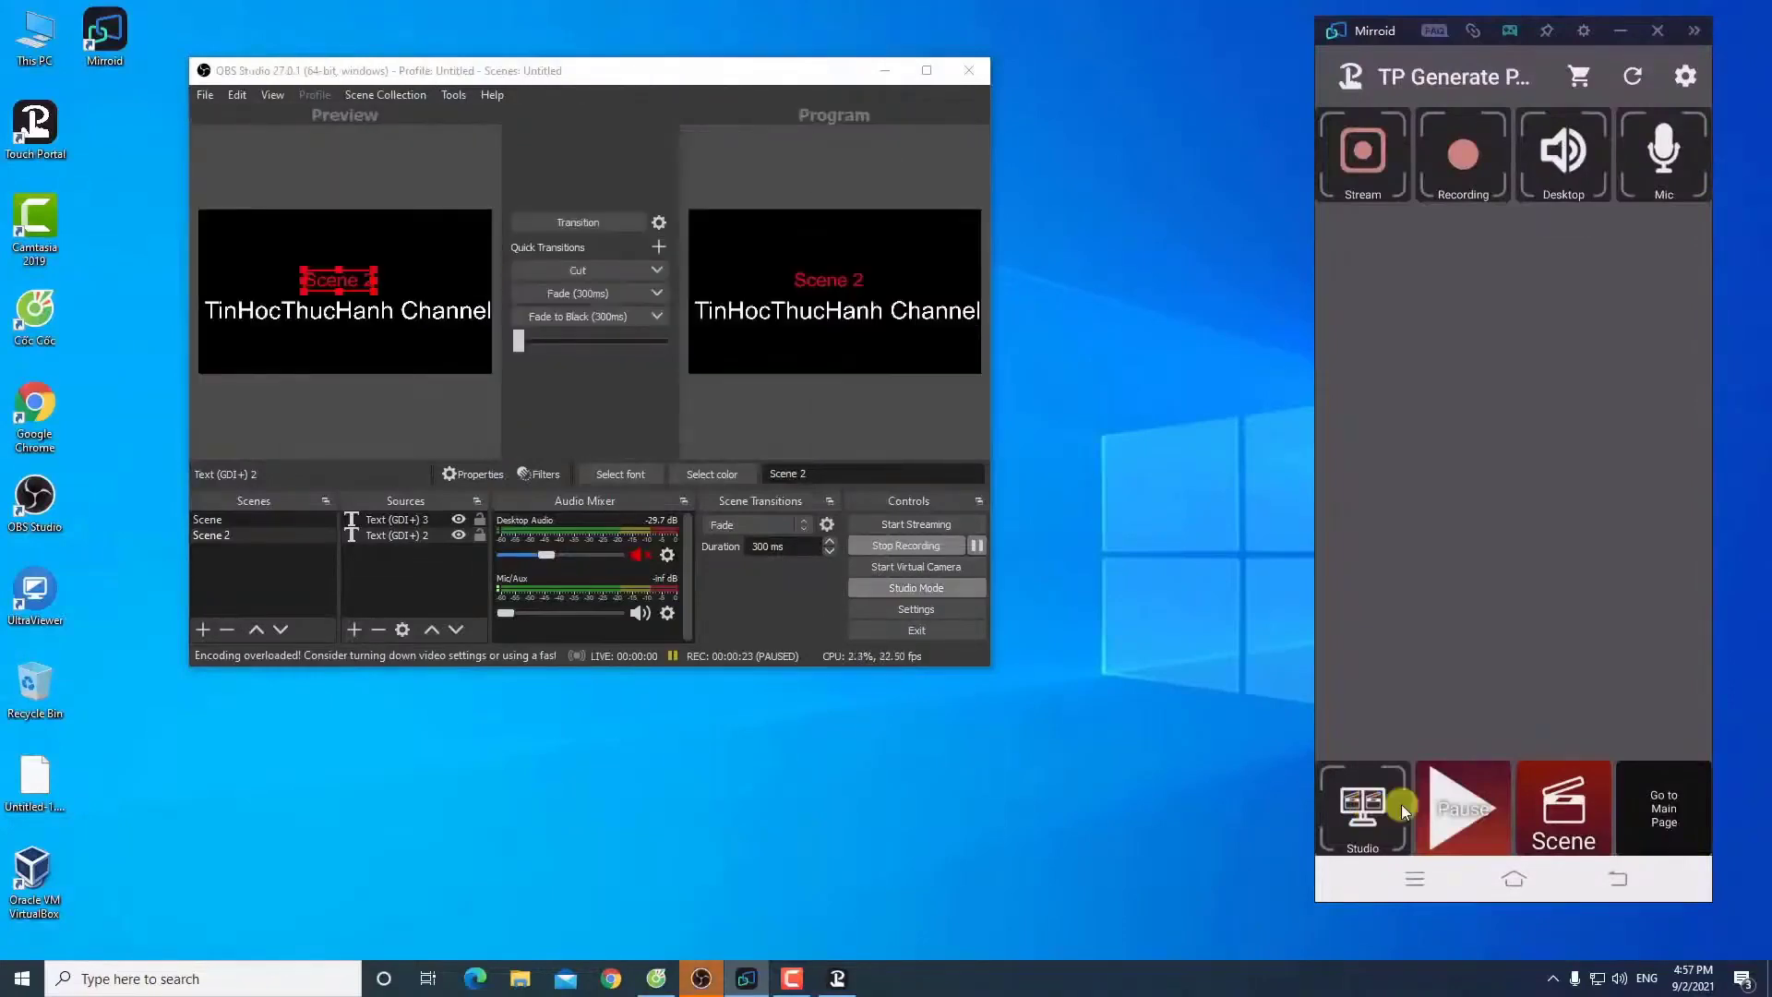
pyautogui.click(1549, 807)
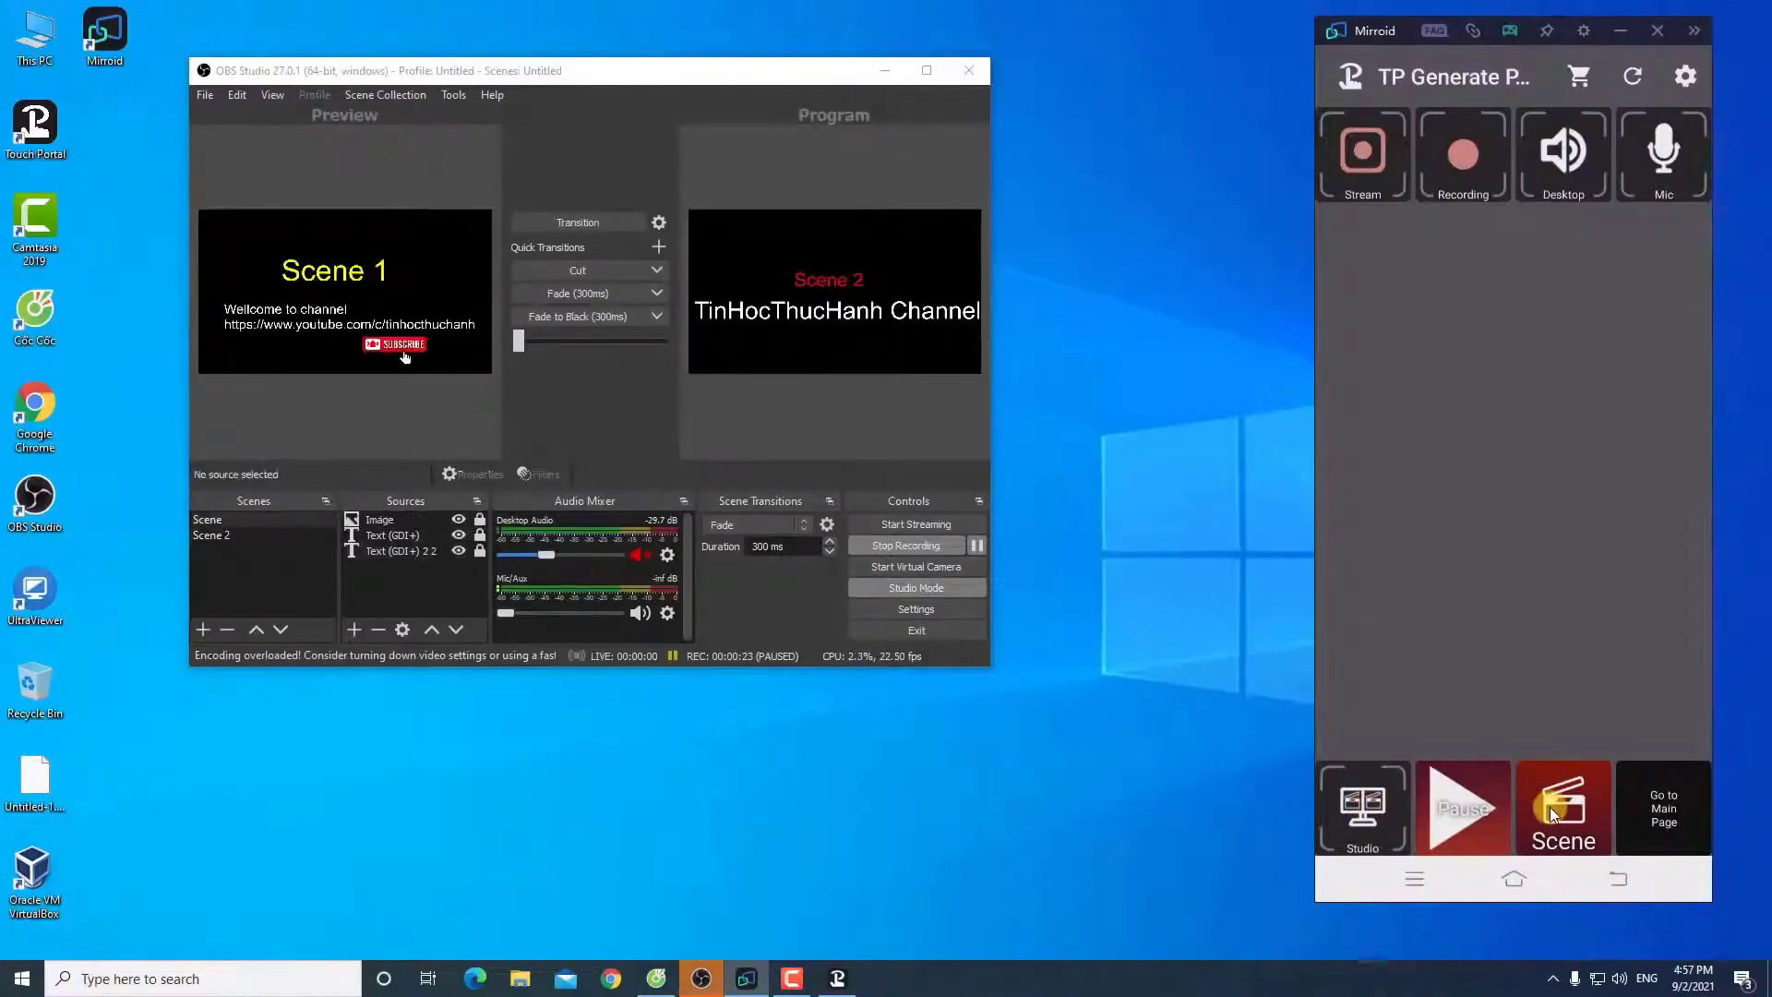
pyautogui.click(1375, 807)
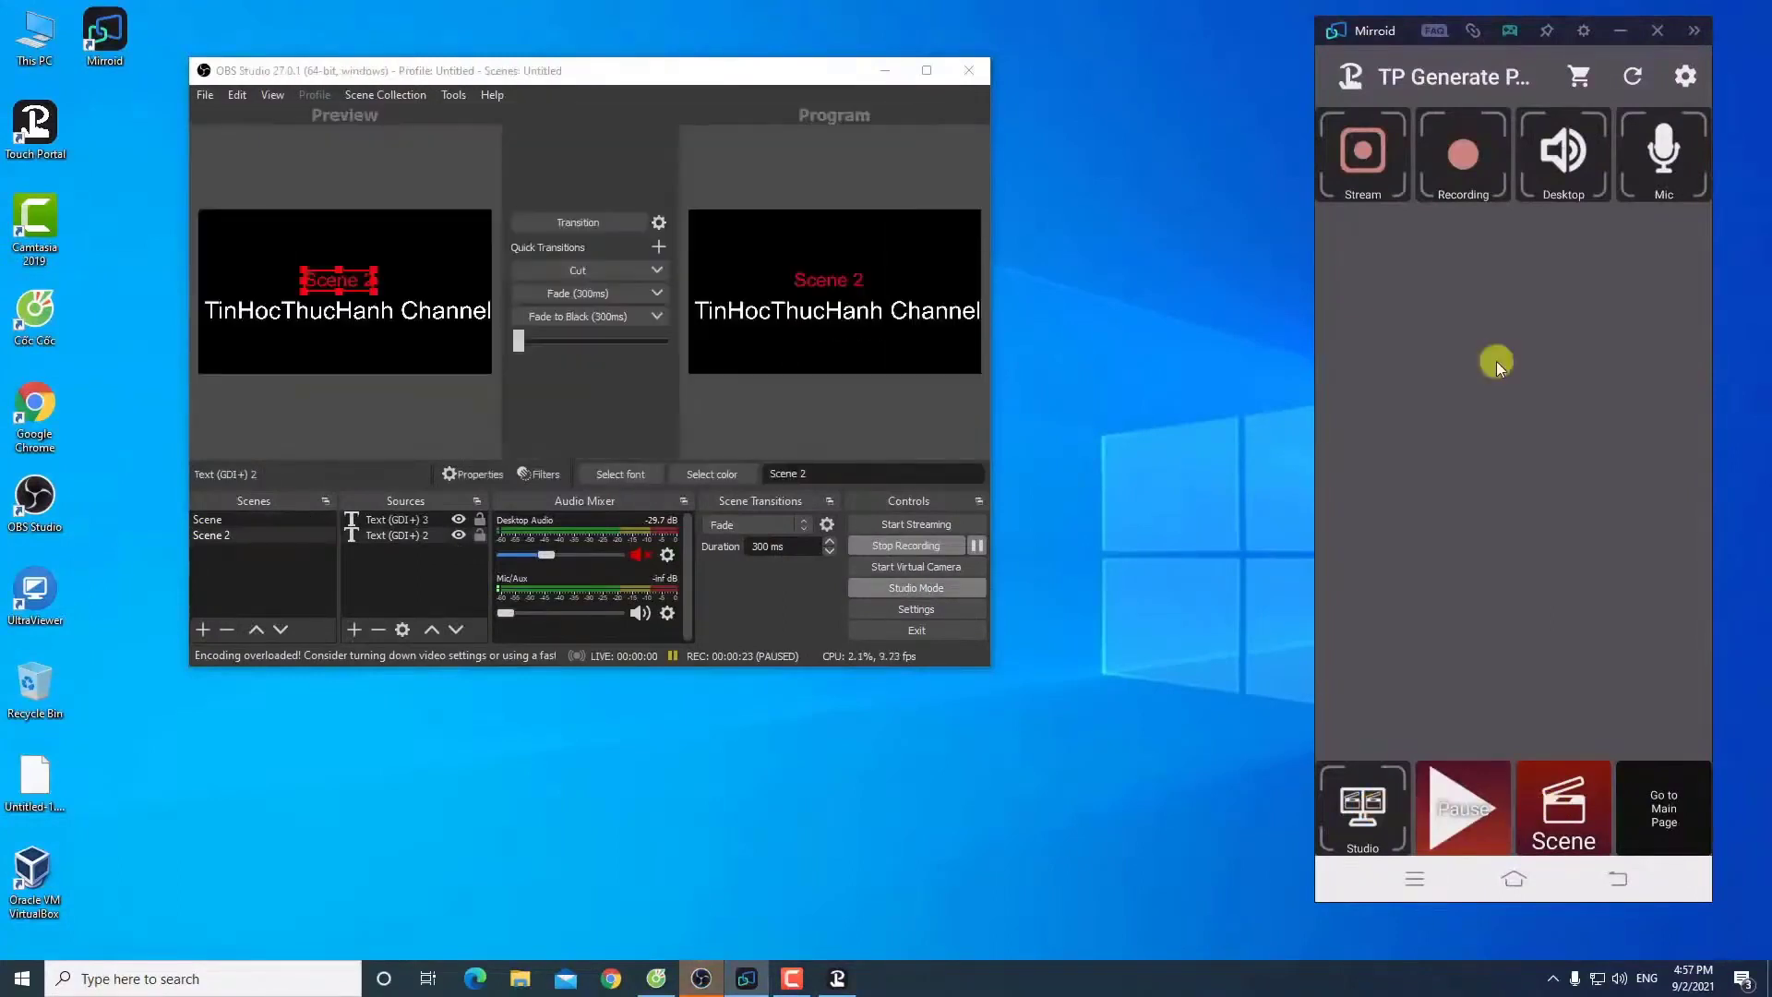
# Step: Unmute the desktop audio and toggle the microphone mute in OBS using the phone's Desktop and Mic buttons
pyautogui.click(1560, 158)
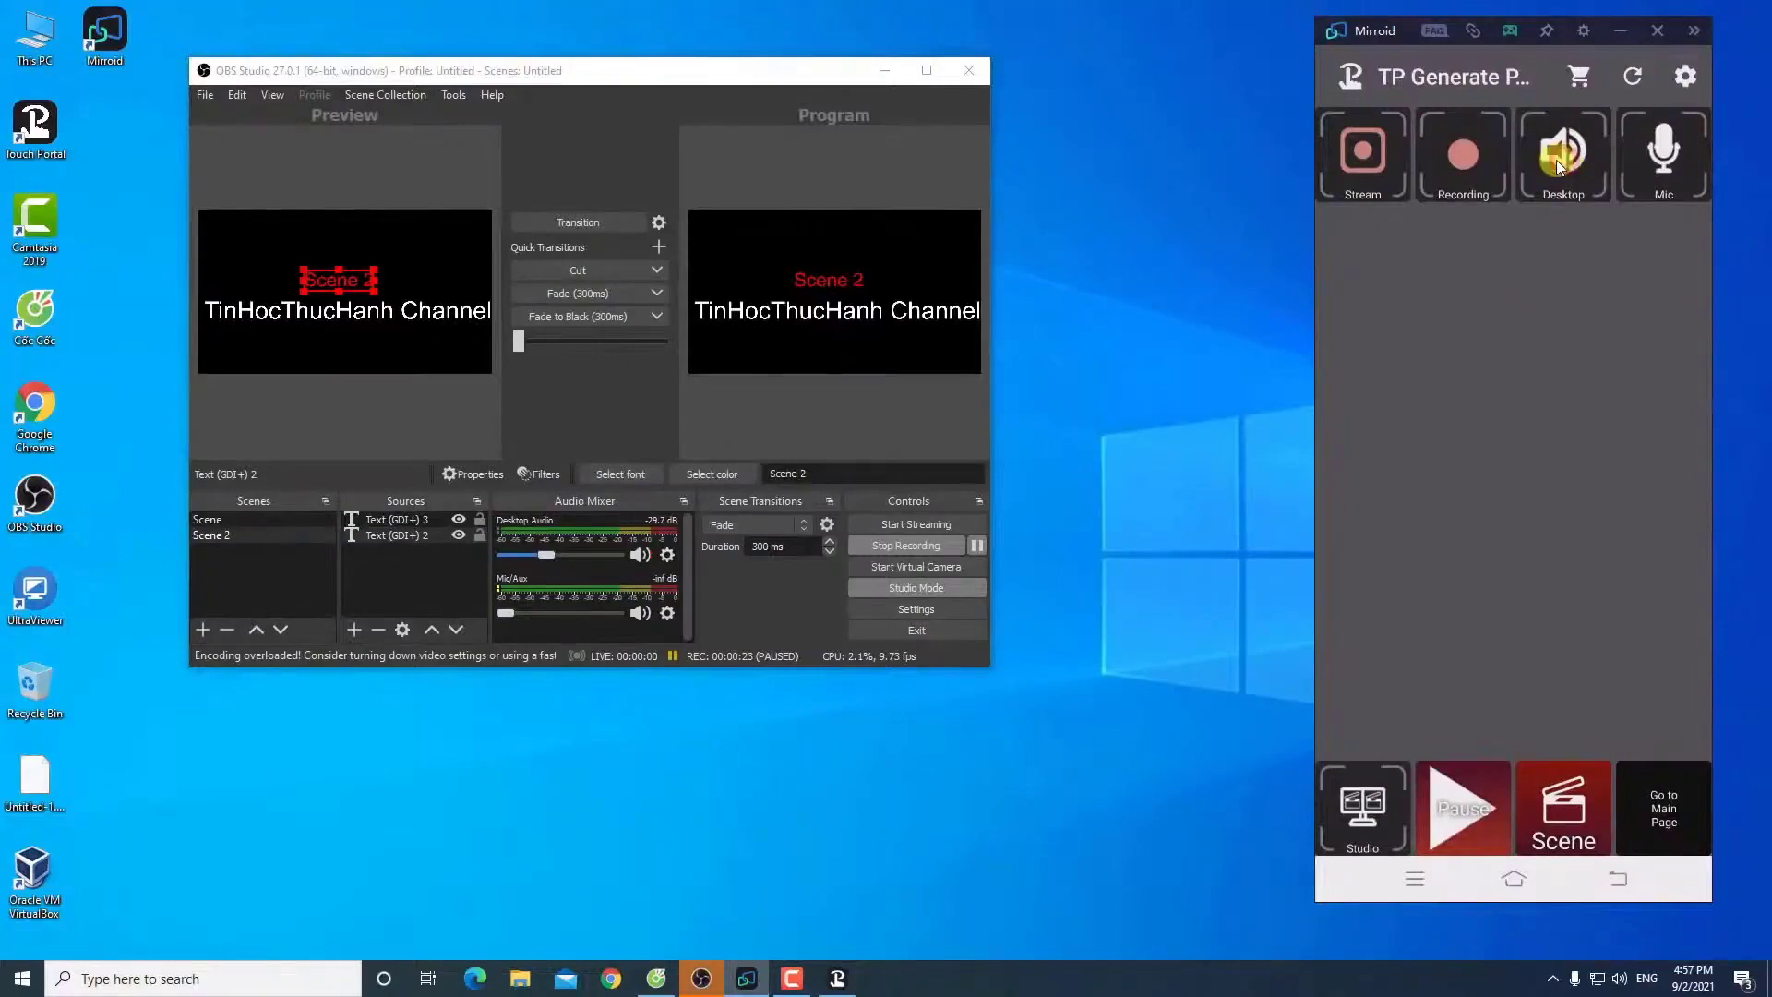
pyautogui.click(1662, 155)
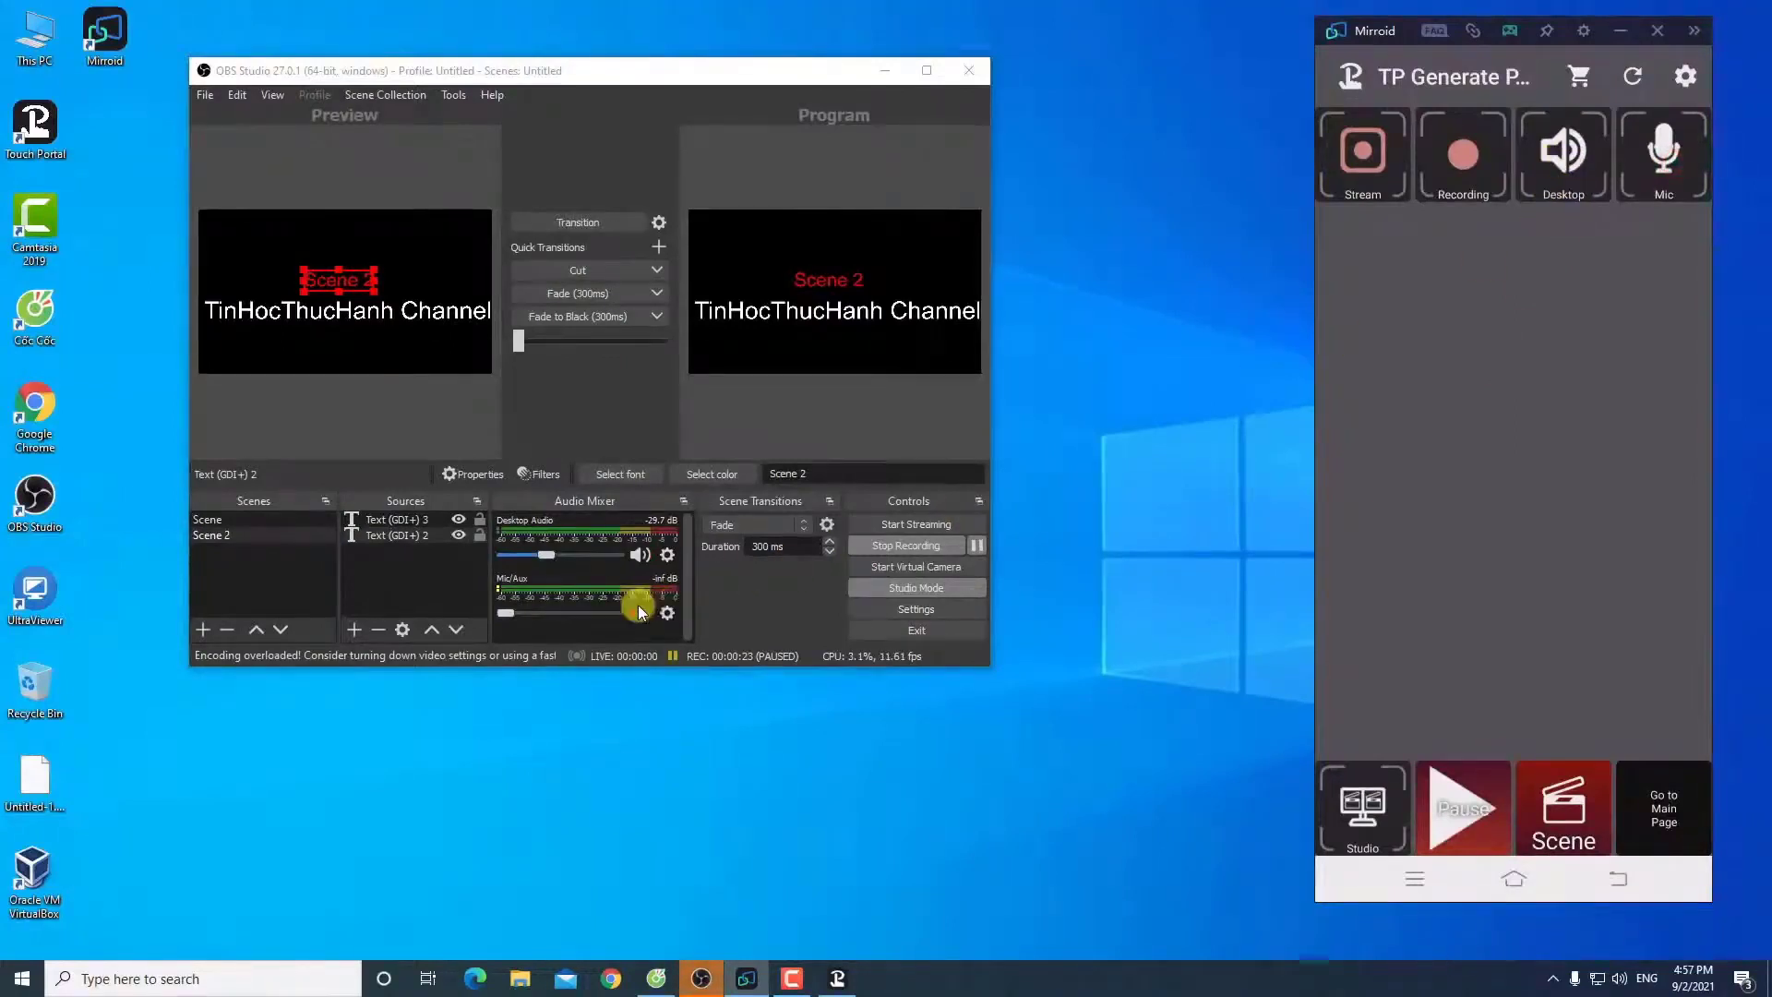
pyautogui.click(1654, 174)
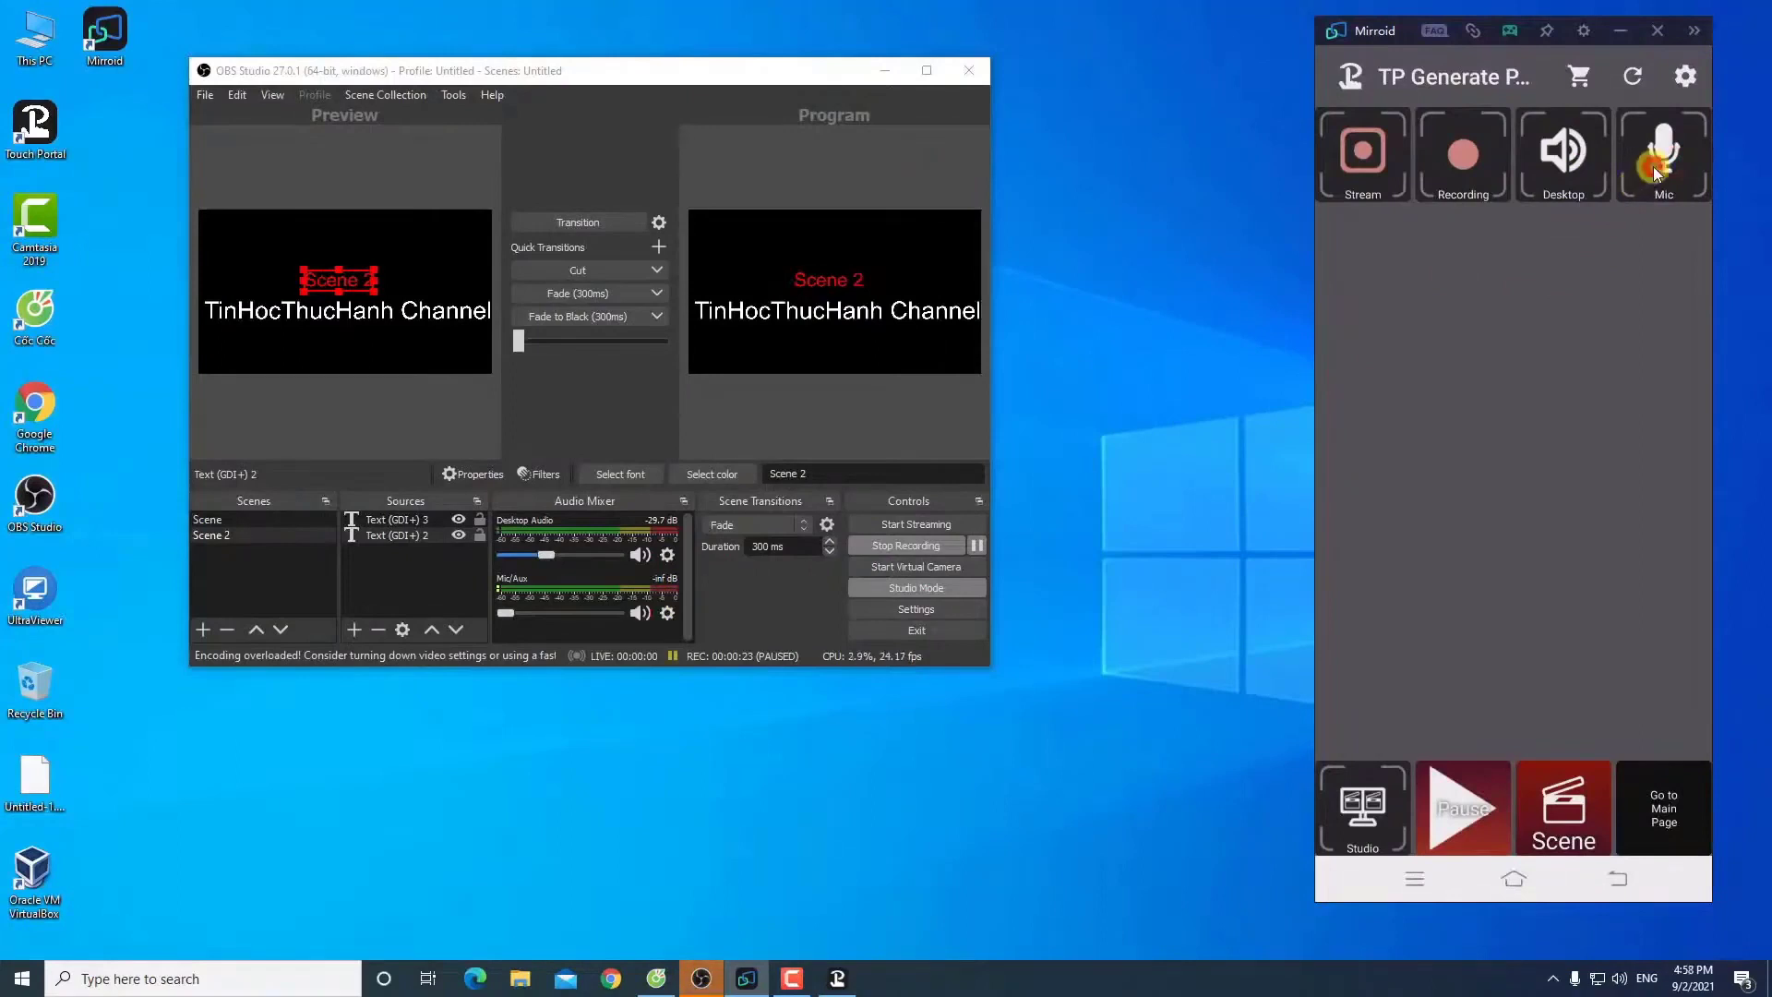
# Step: Mute the microphone and toggle the desktop audio from the phone, and resume the paused recording with its Pause button
pyautogui.click(1655, 174)
pyautogui.click(1562, 172)
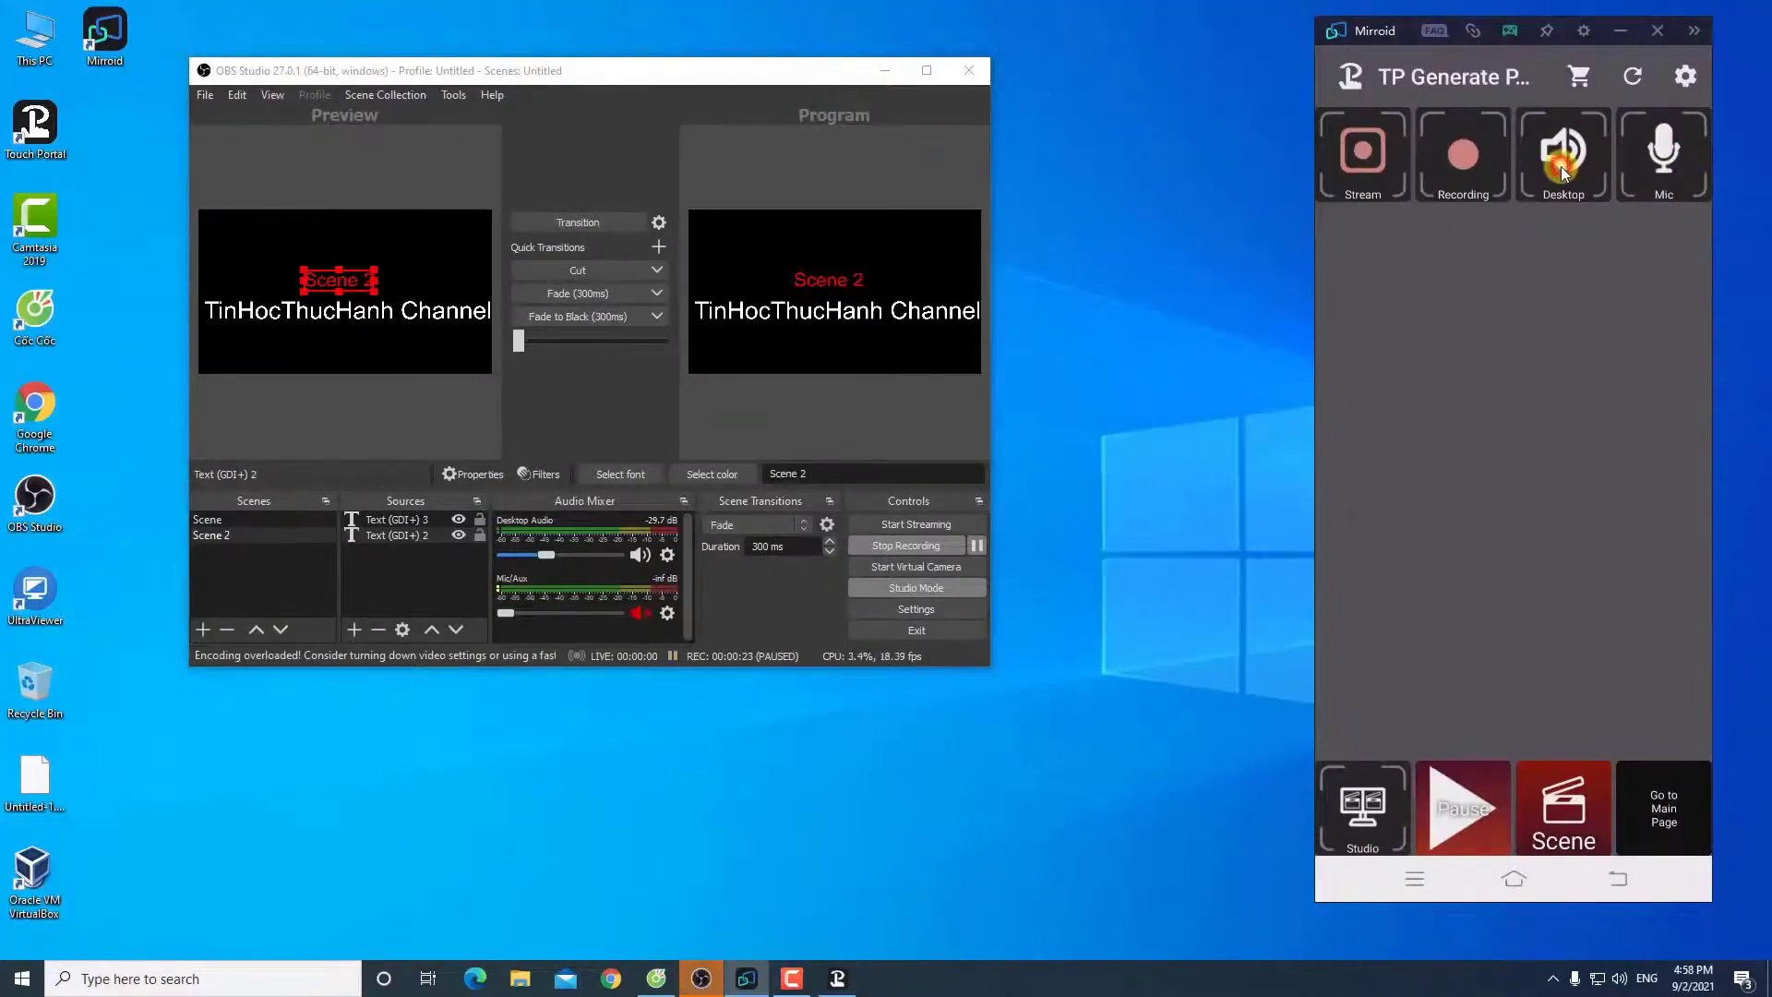
pyautogui.click(1562, 171)
pyautogui.click(1562, 172)
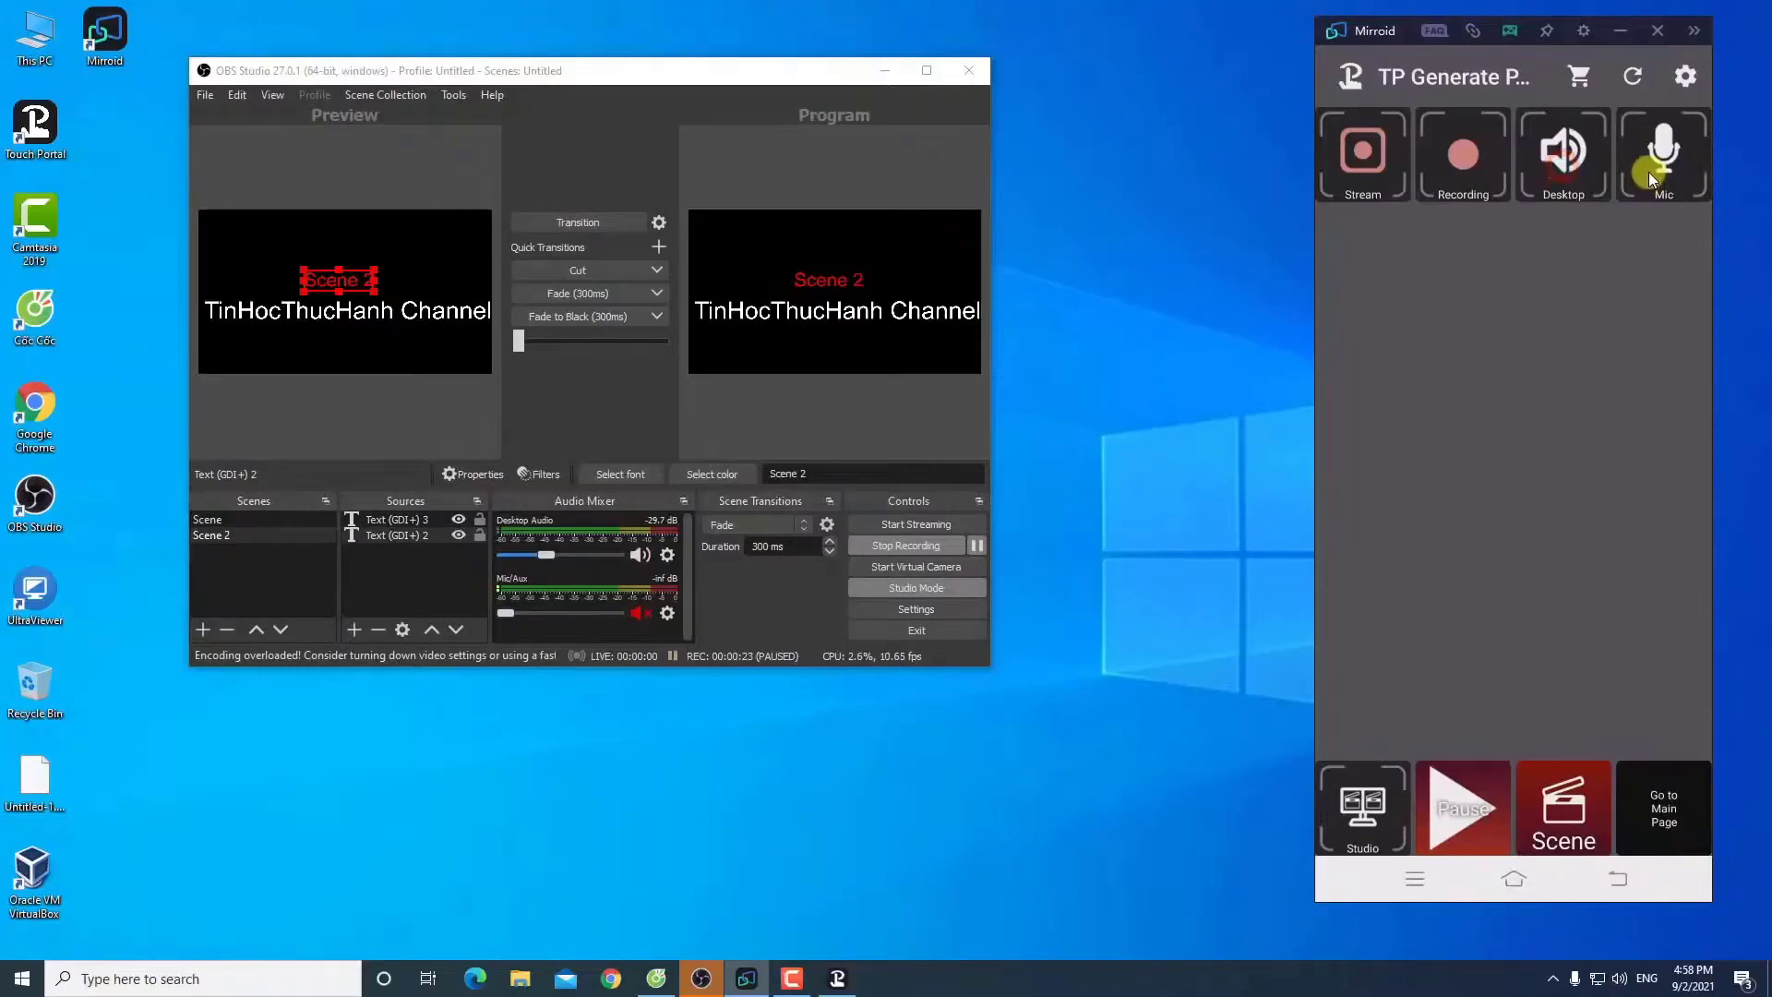
pyautogui.click(1468, 784)
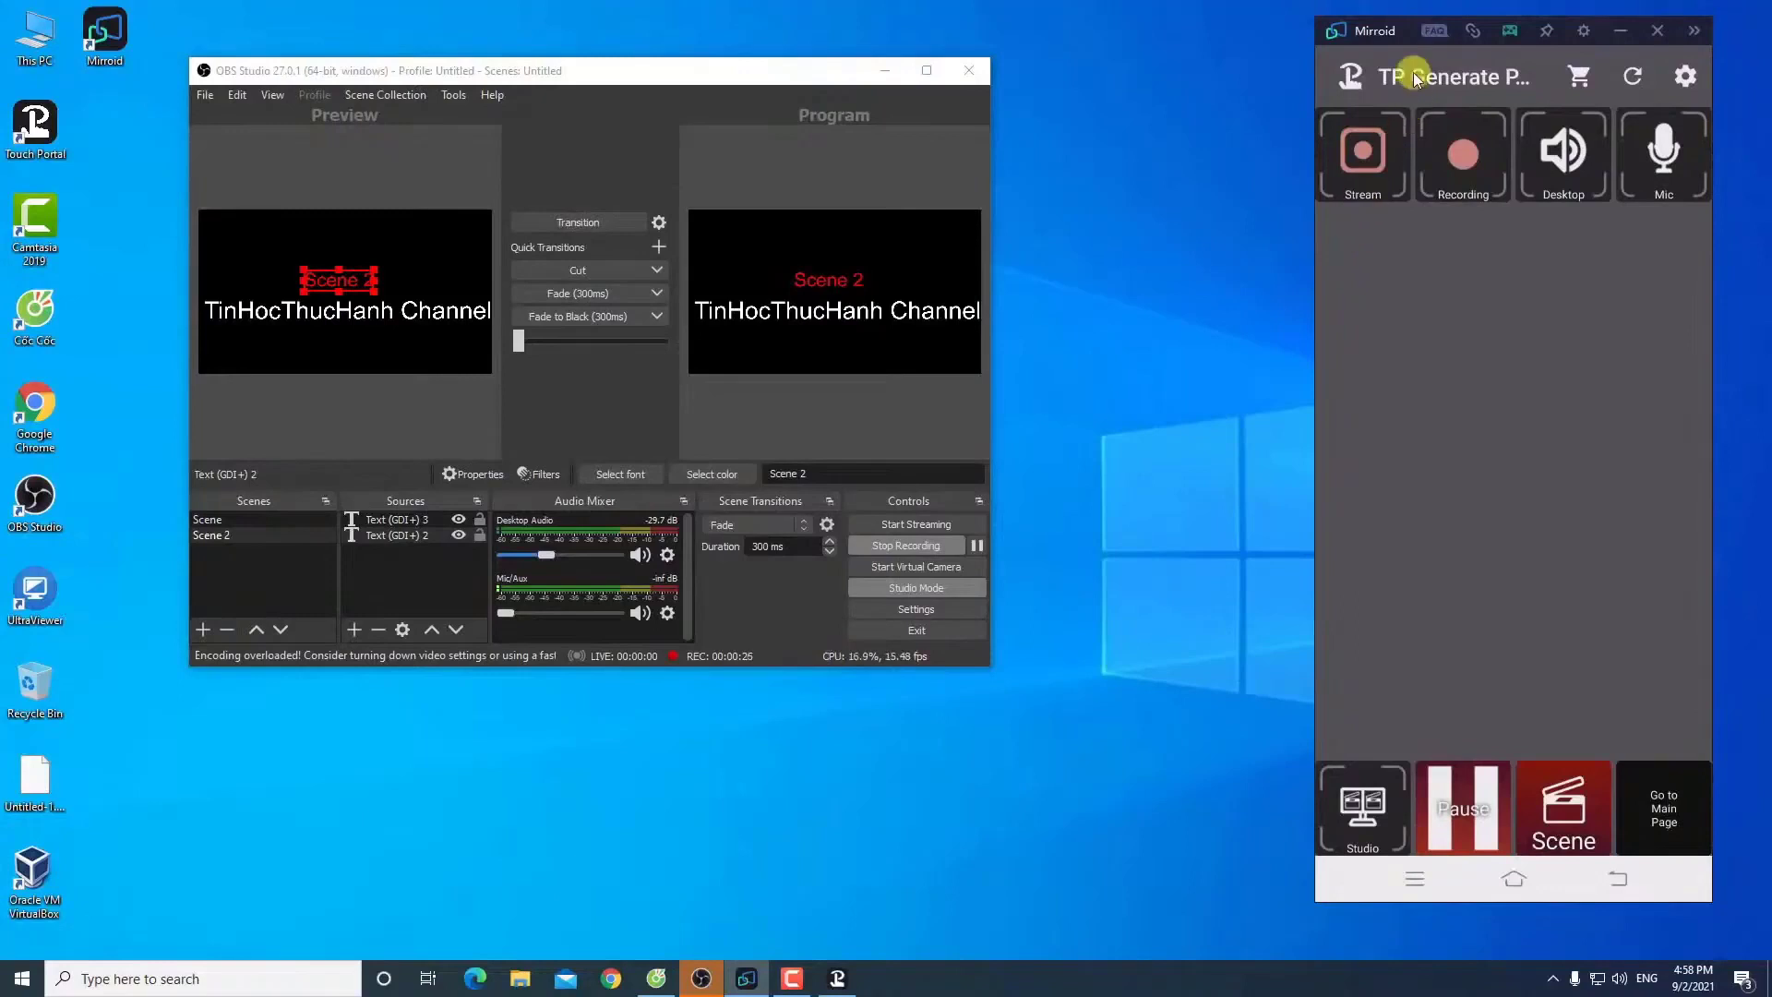
# Step: Move the OBS window higher on the desktop and open the Touch Portal app from the mirrored phone's home screens
pyautogui.moveTo(1414, 72); pyautogui.dragTo(1162, 99)
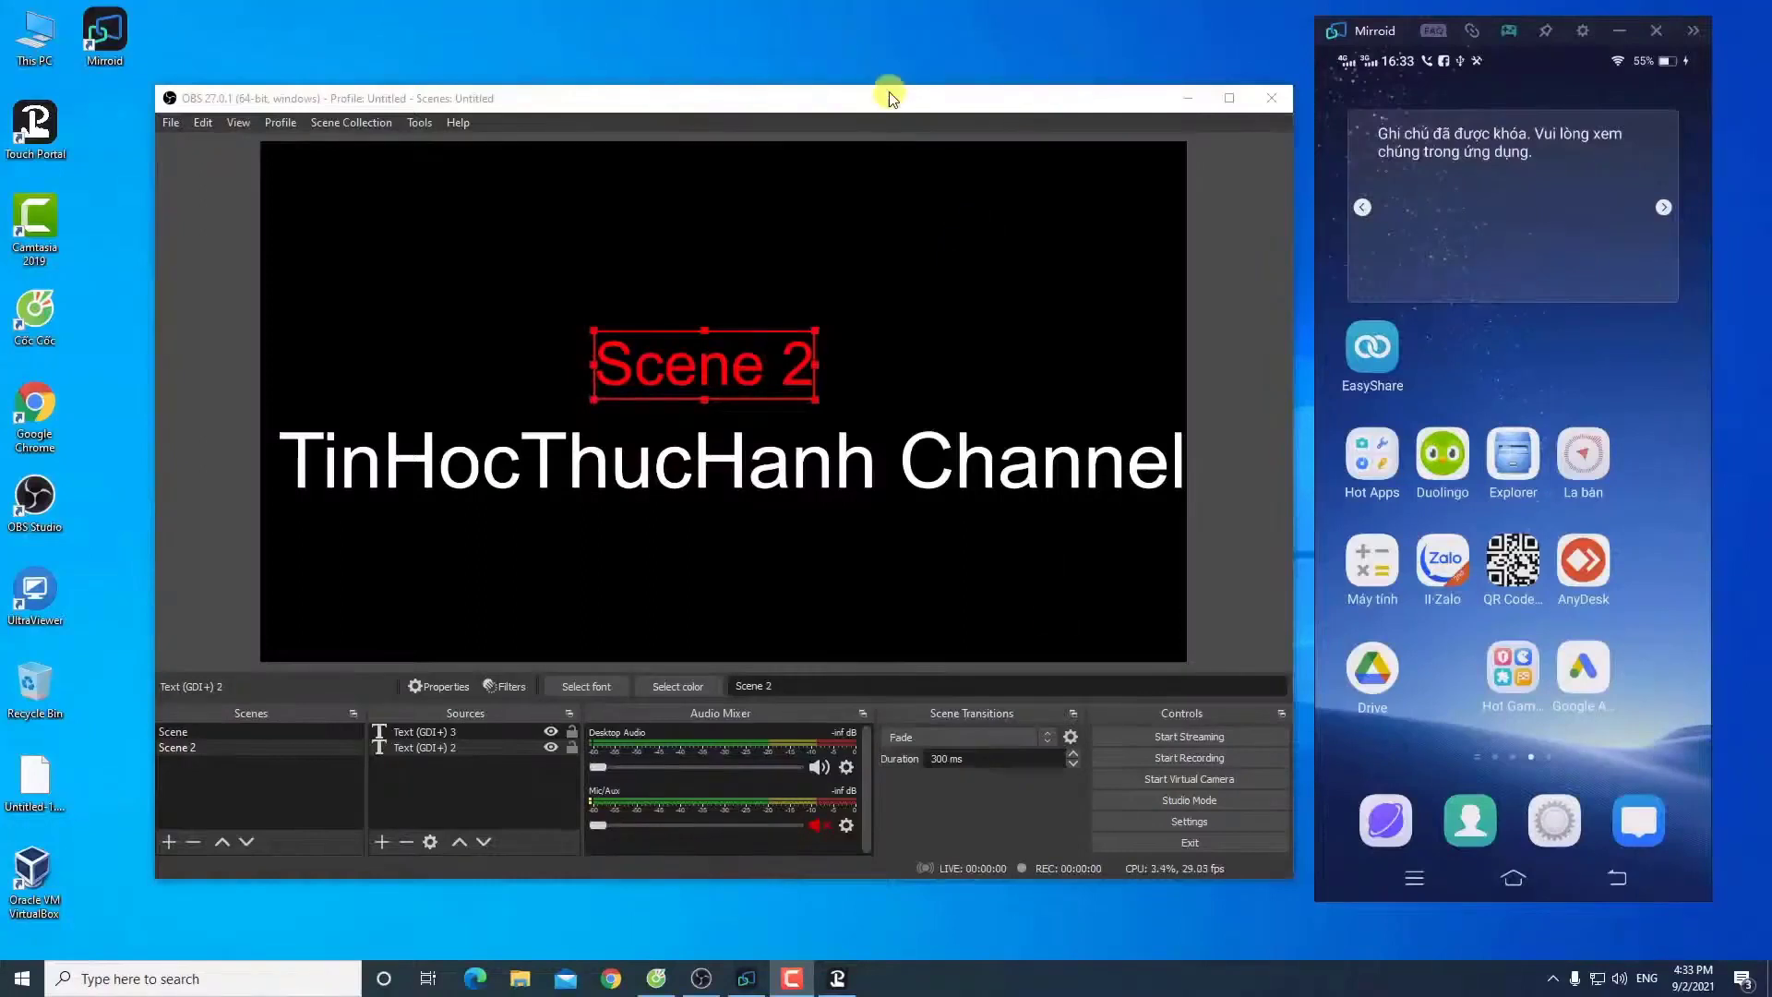
pyautogui.moveTo(890, 88); pyautogui.dragTo(892, 38)
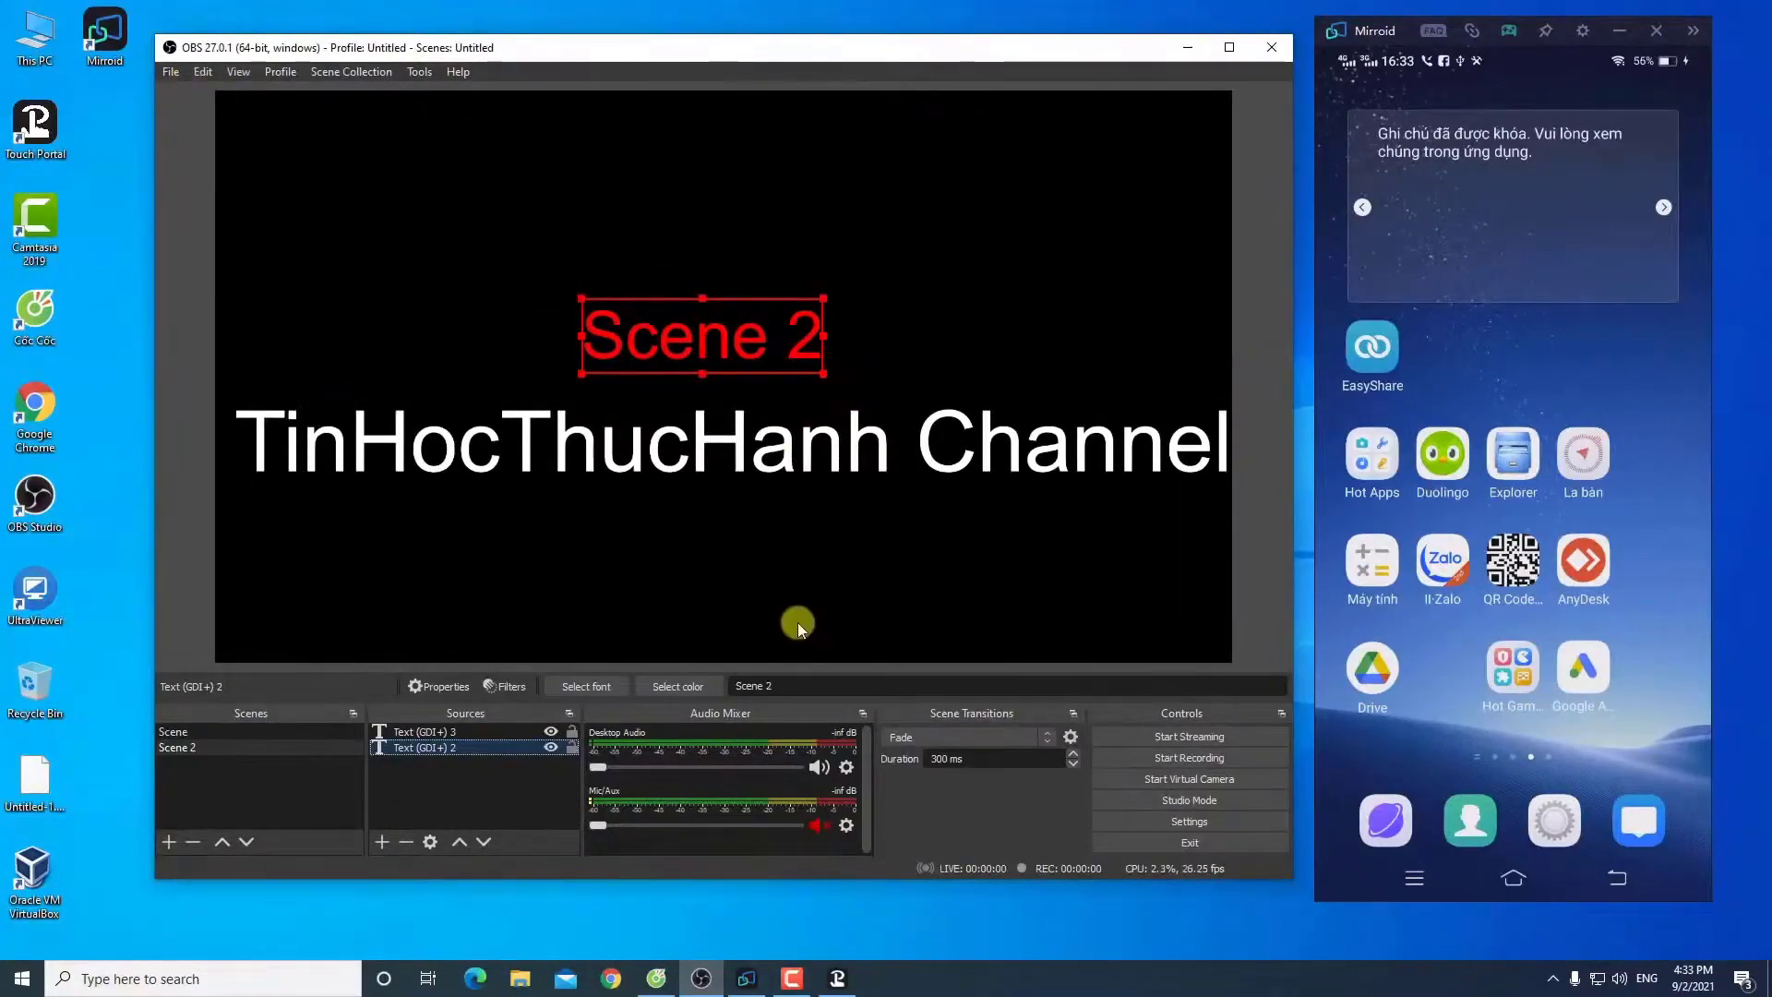
pyautogui.click(1519, 356)
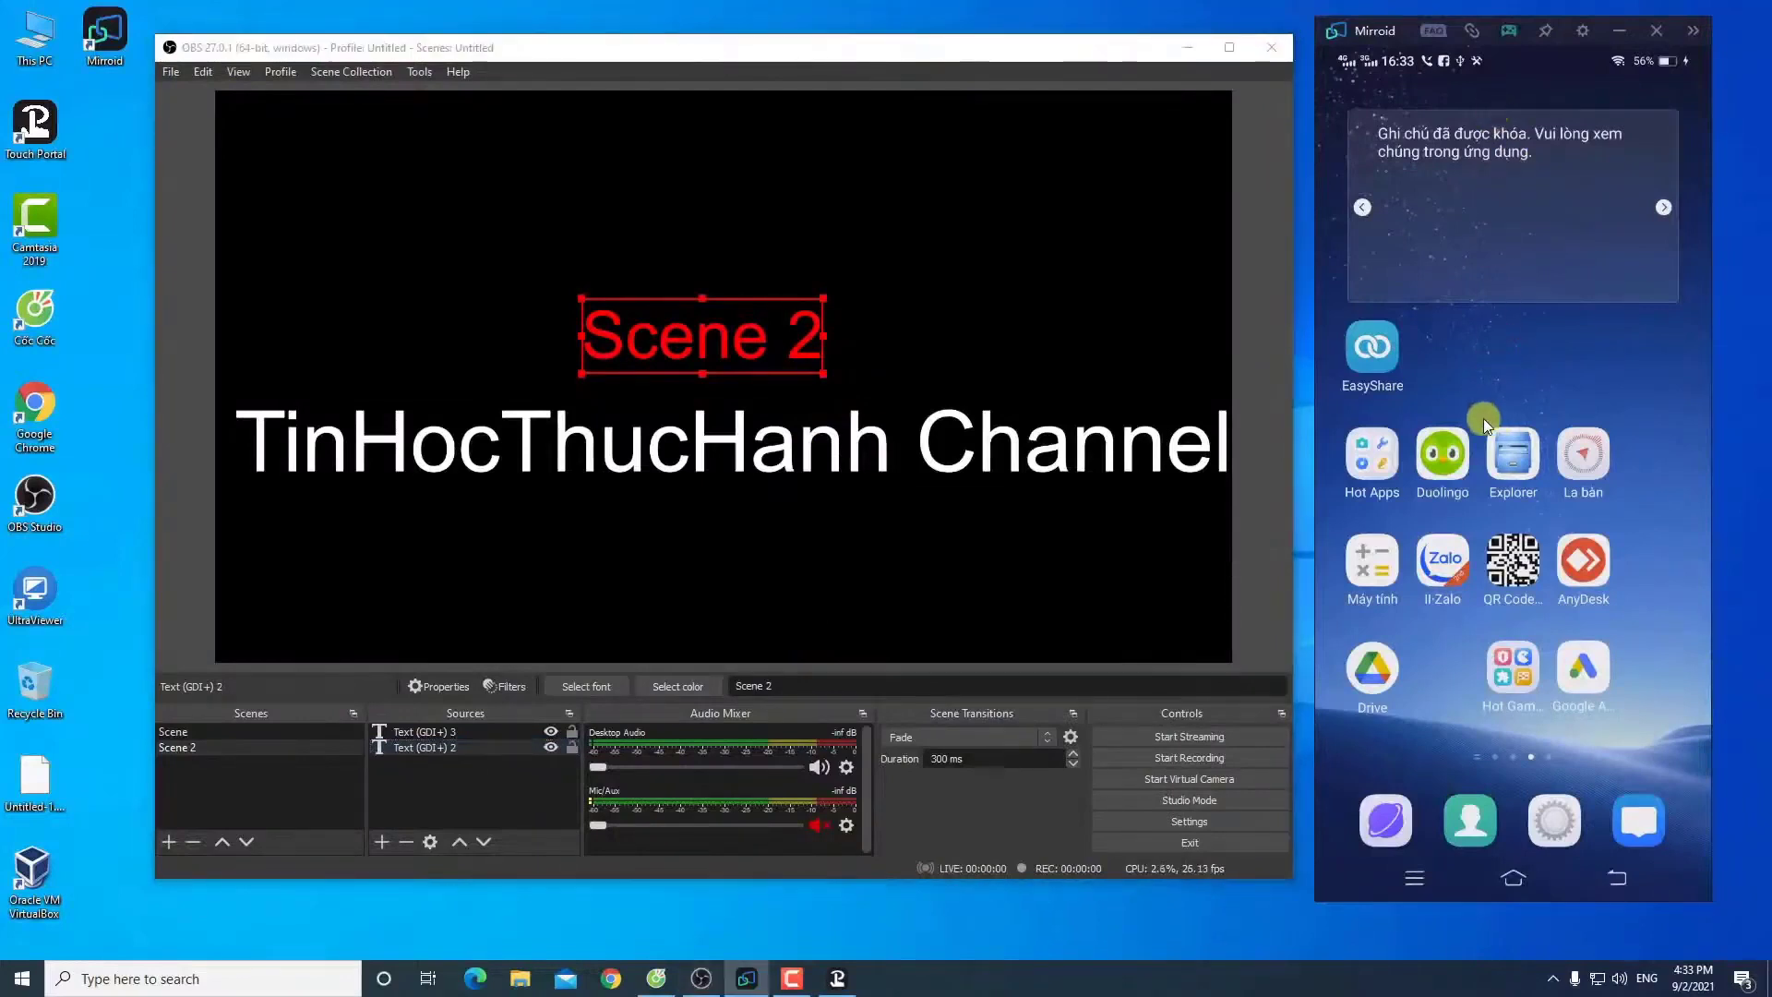
pyautogui.moveTo(1498, 397); pyautogui.dragTo(1357, 402)
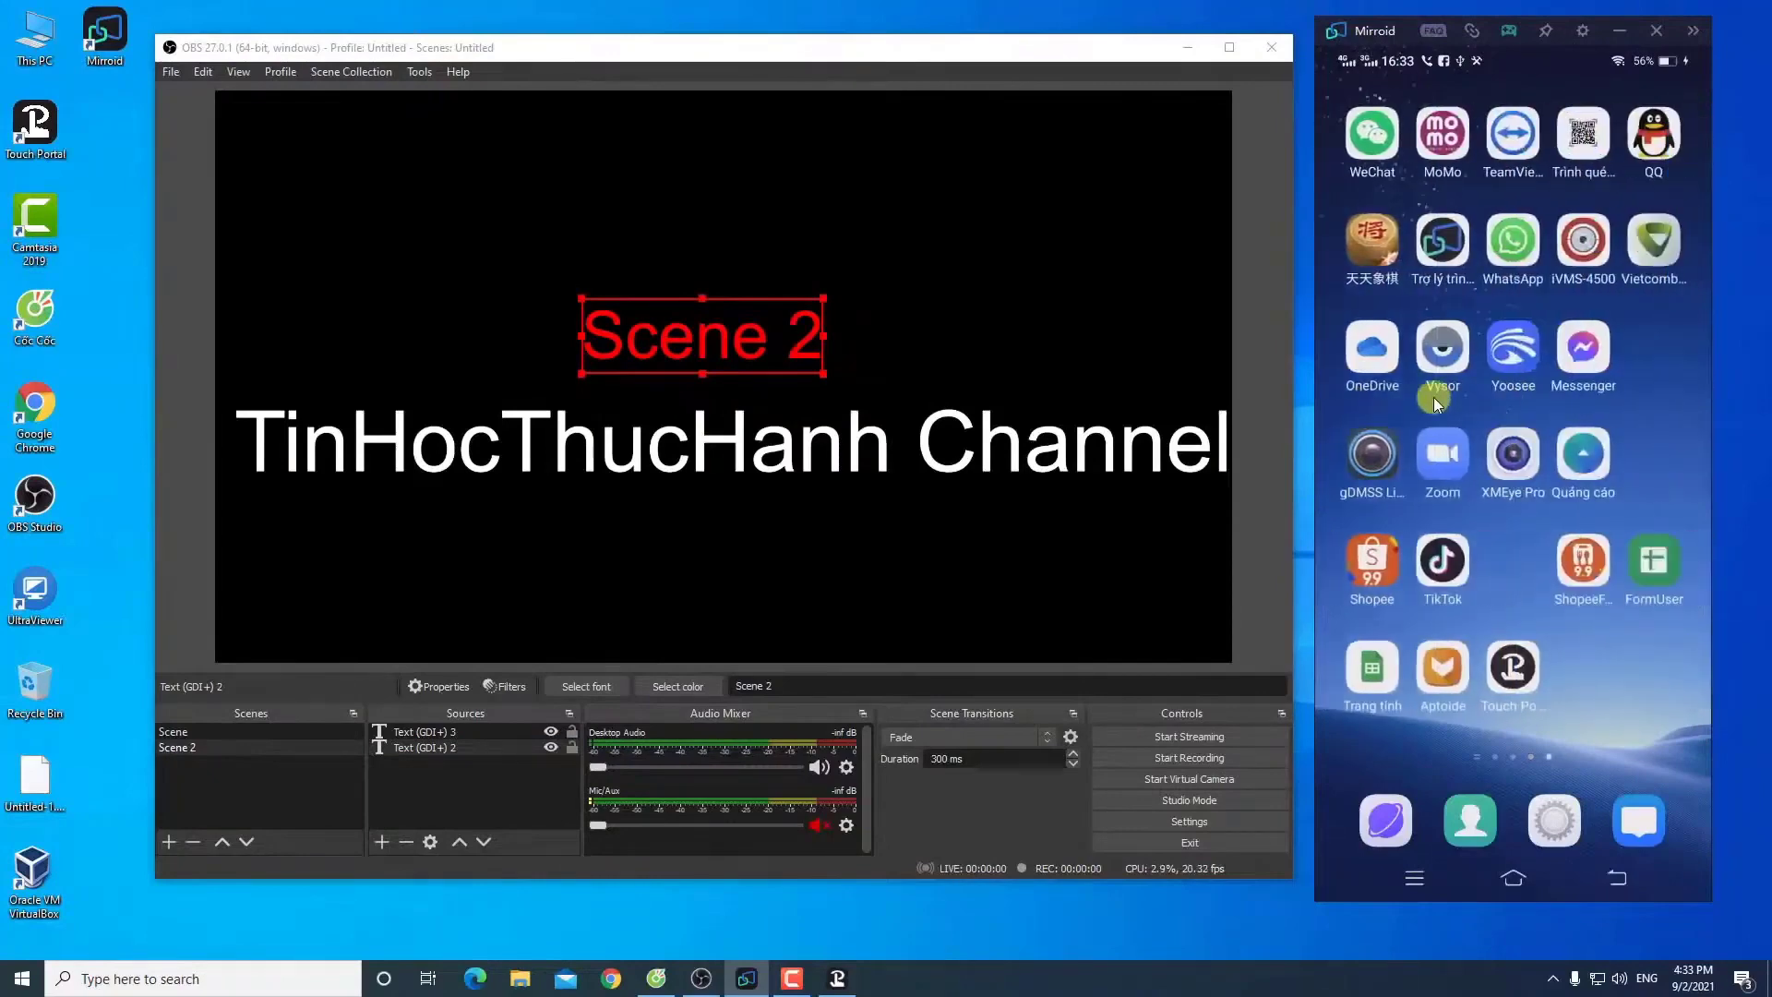
pyautogui.moveTo(1627, 408); pyautogui.dragTo(1393, 398)
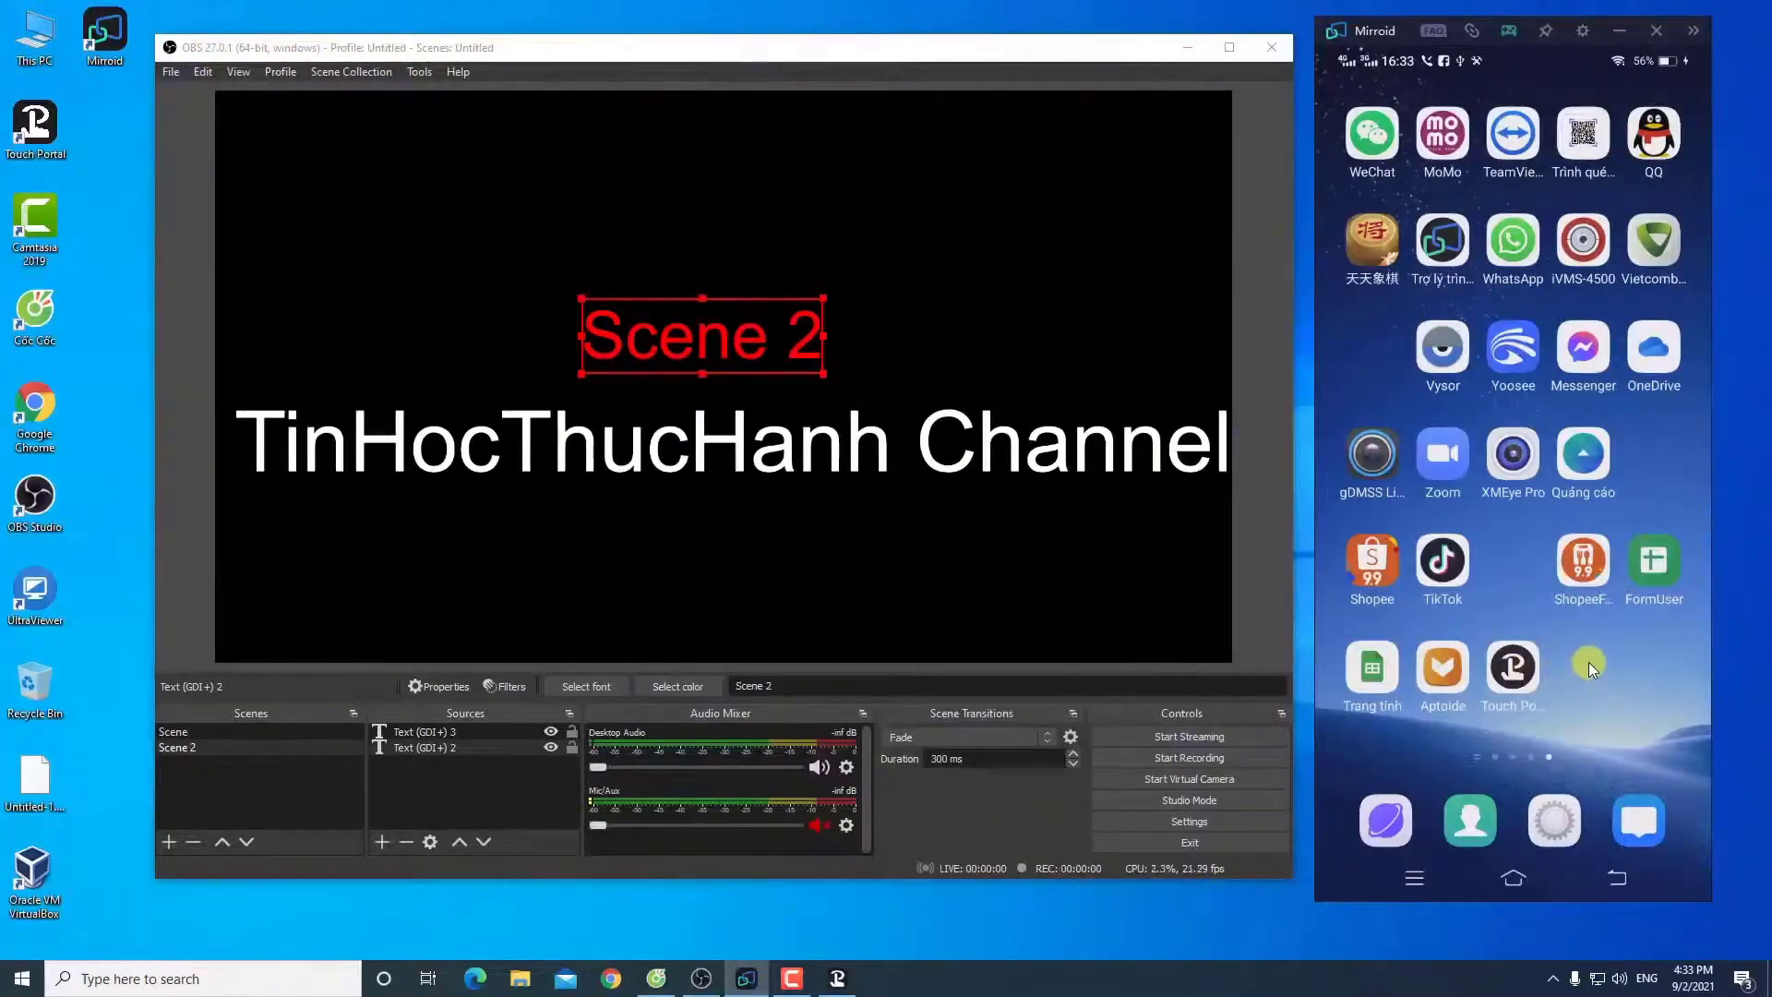
pyautogui.click(1515, 673)
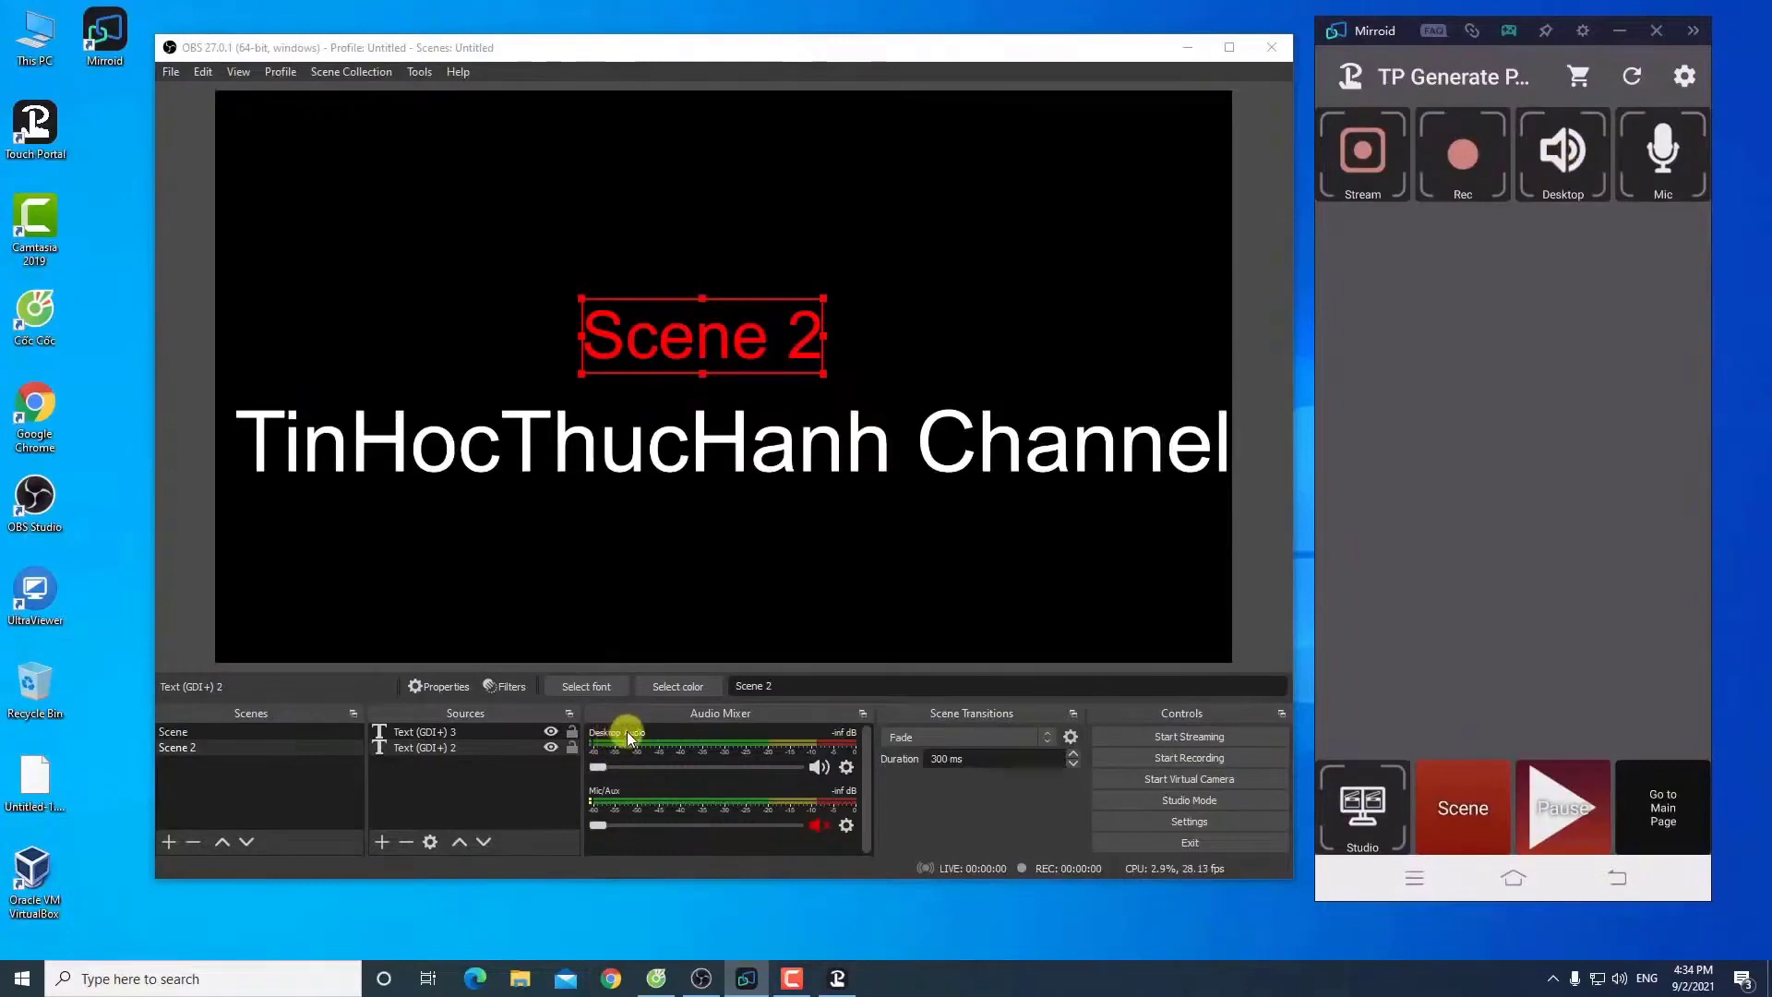
# Step: Raise the Desktop Audio volume to -29.7 dB in OBS and test muting it with the phone's Desktop button
pyautogui.click(668, 767)
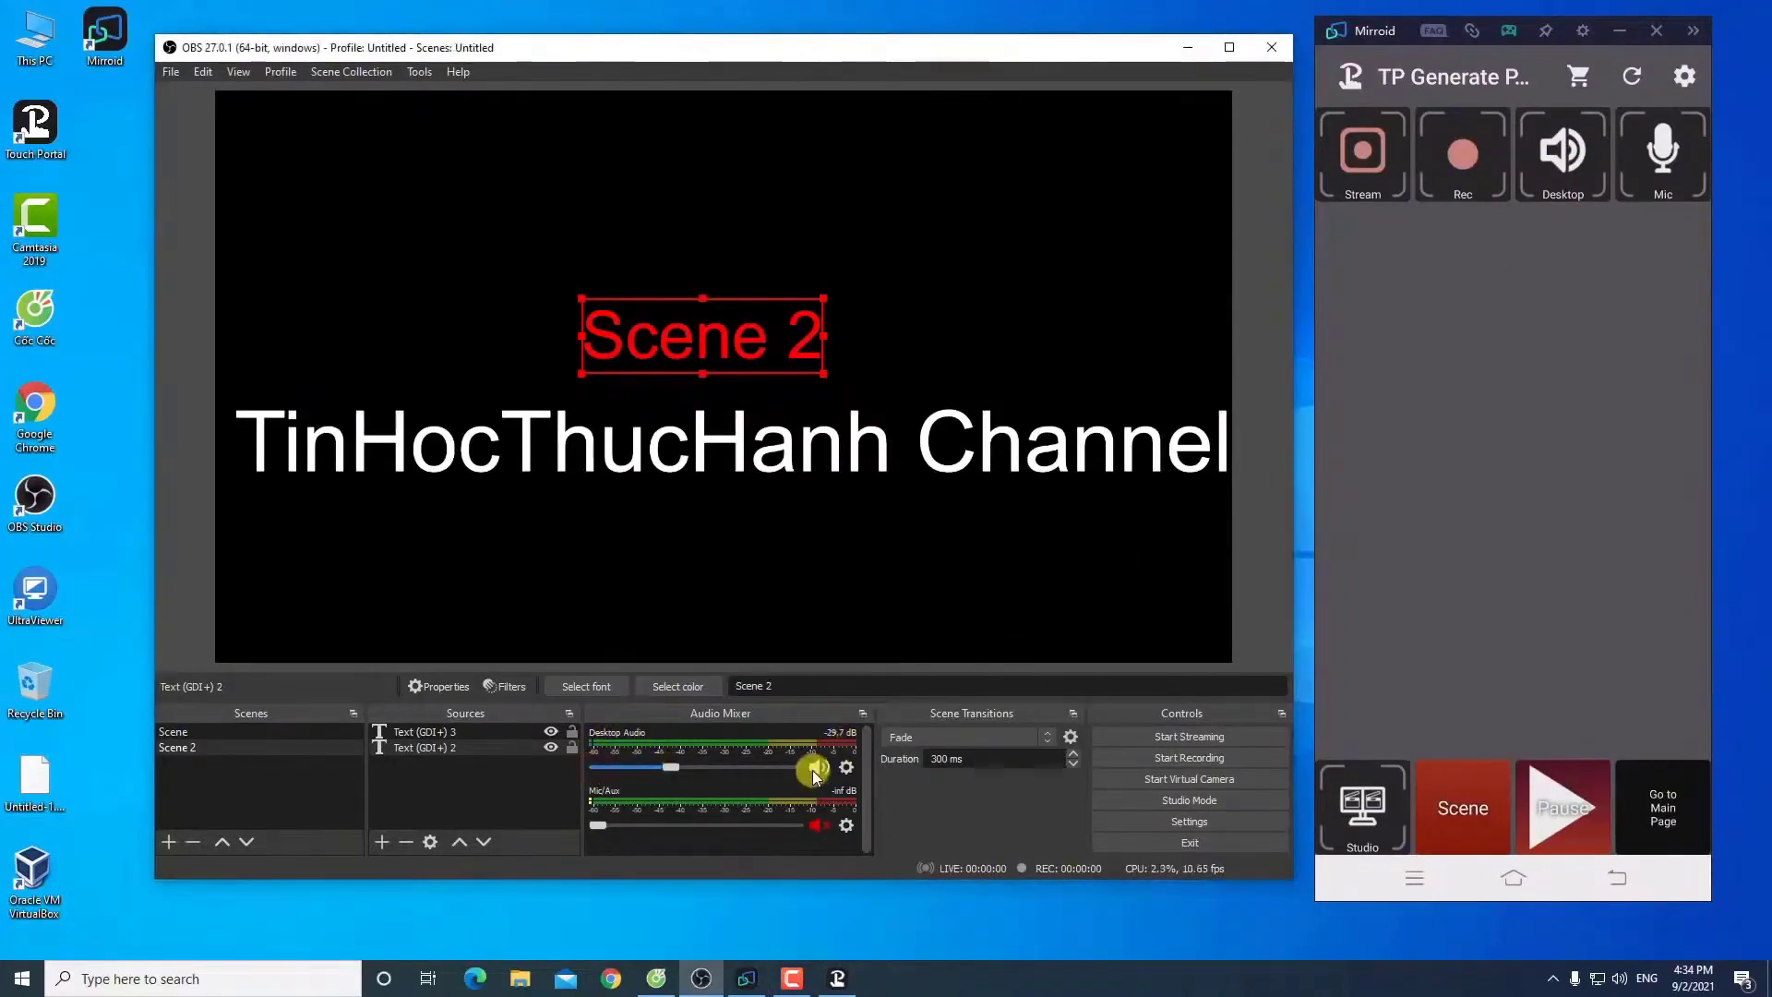
pyautogui.click(1560, 164)
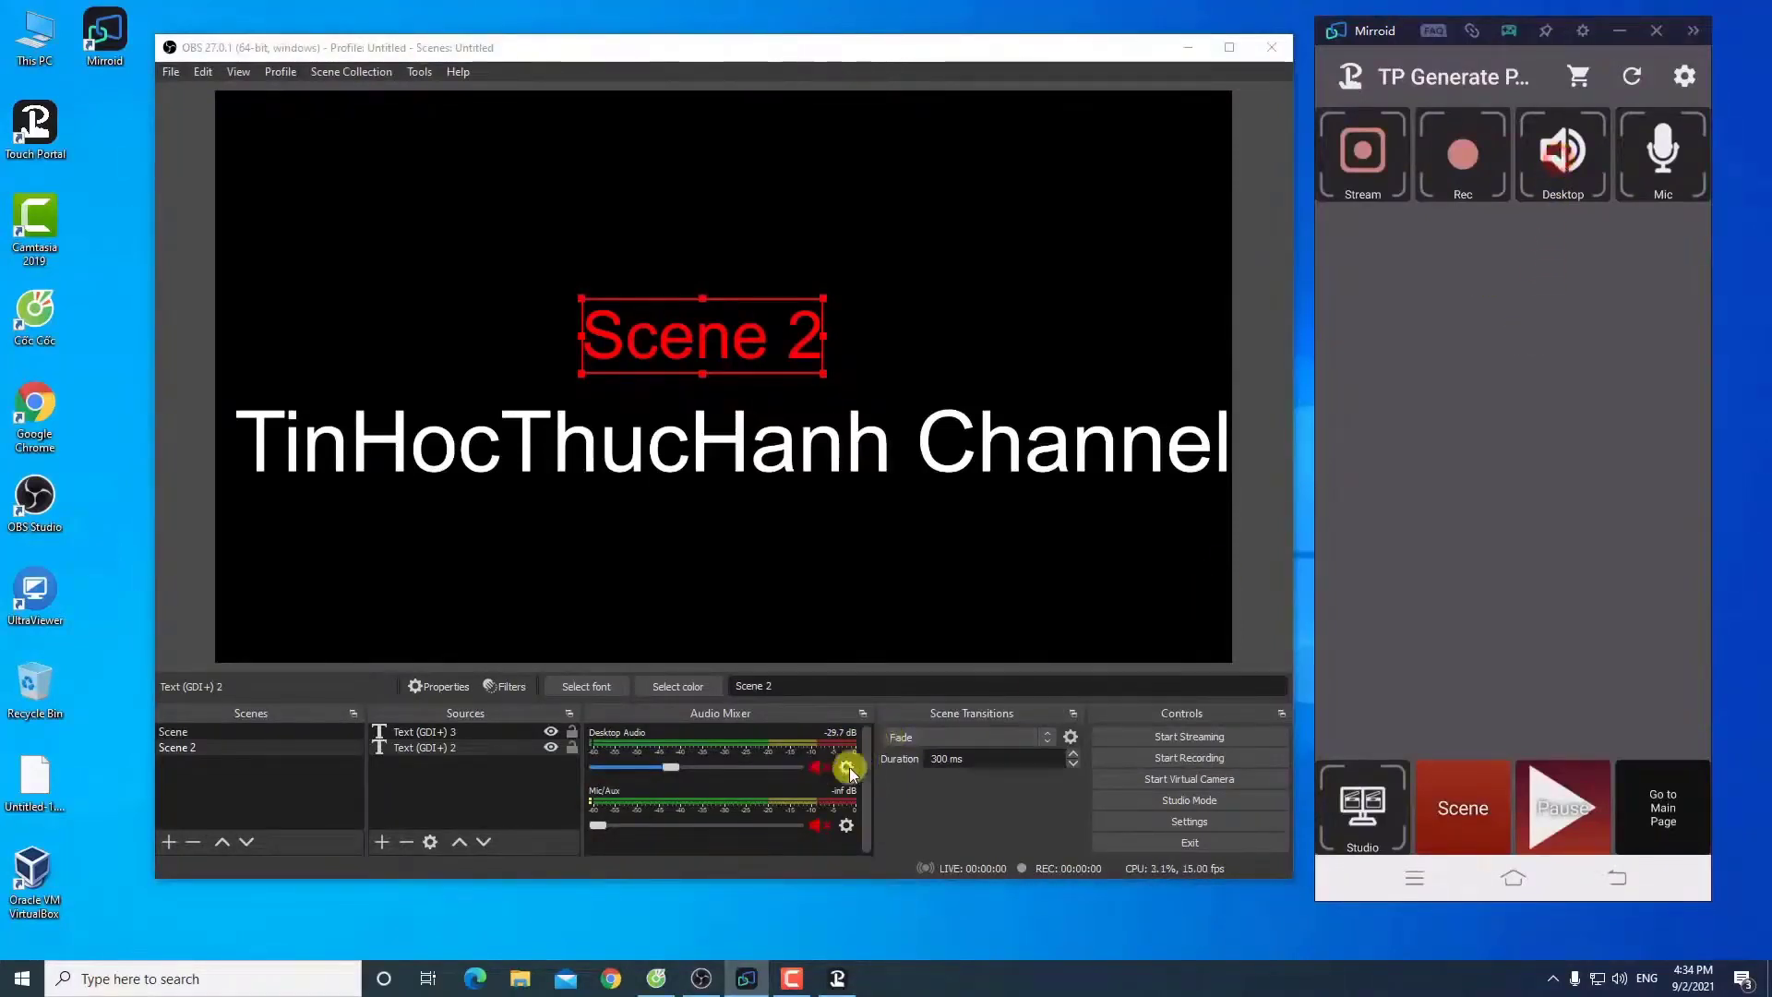
pyautogui.click(818, 769)
pyautogui.click(1569, 173)
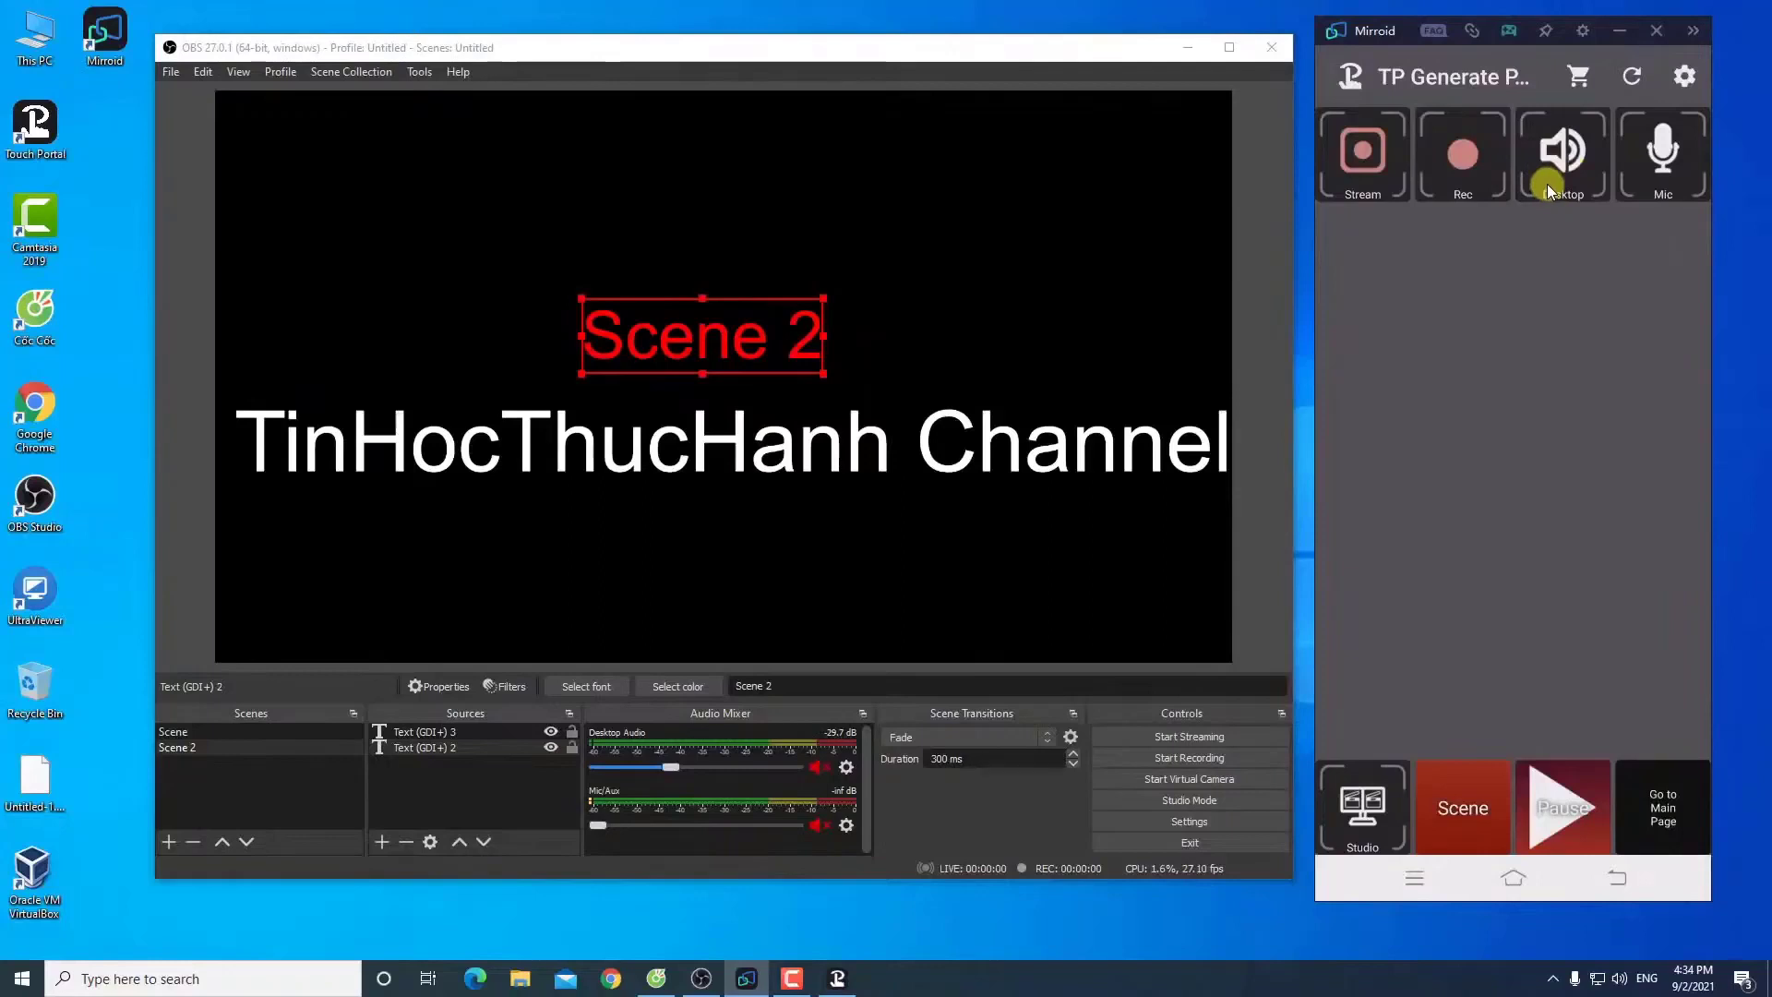
# Step: Test the phone's Mic button by repeatedly toggling the Mic/Aux mute, leaving the microphone unmuted
pyautogui.click(1663, 173)
pyautogui.click(1659, 169)
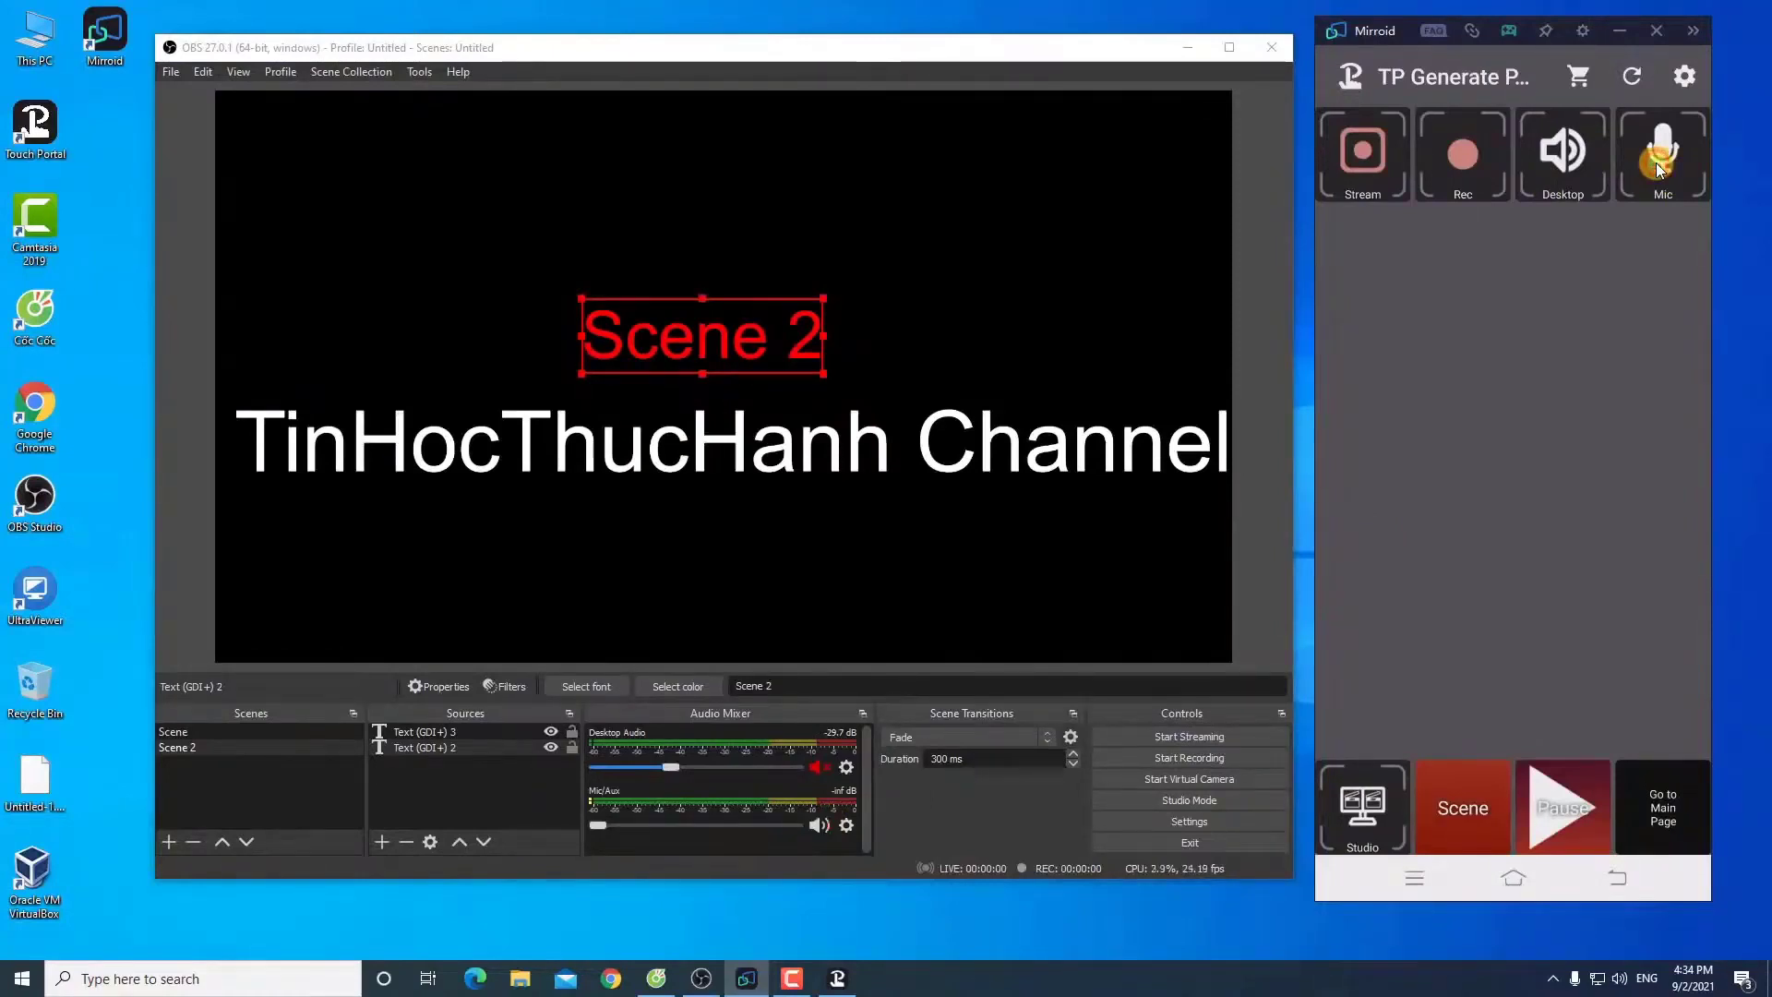
pyautogui.click(1658, 169)
pyautogui.click(1658, 169)
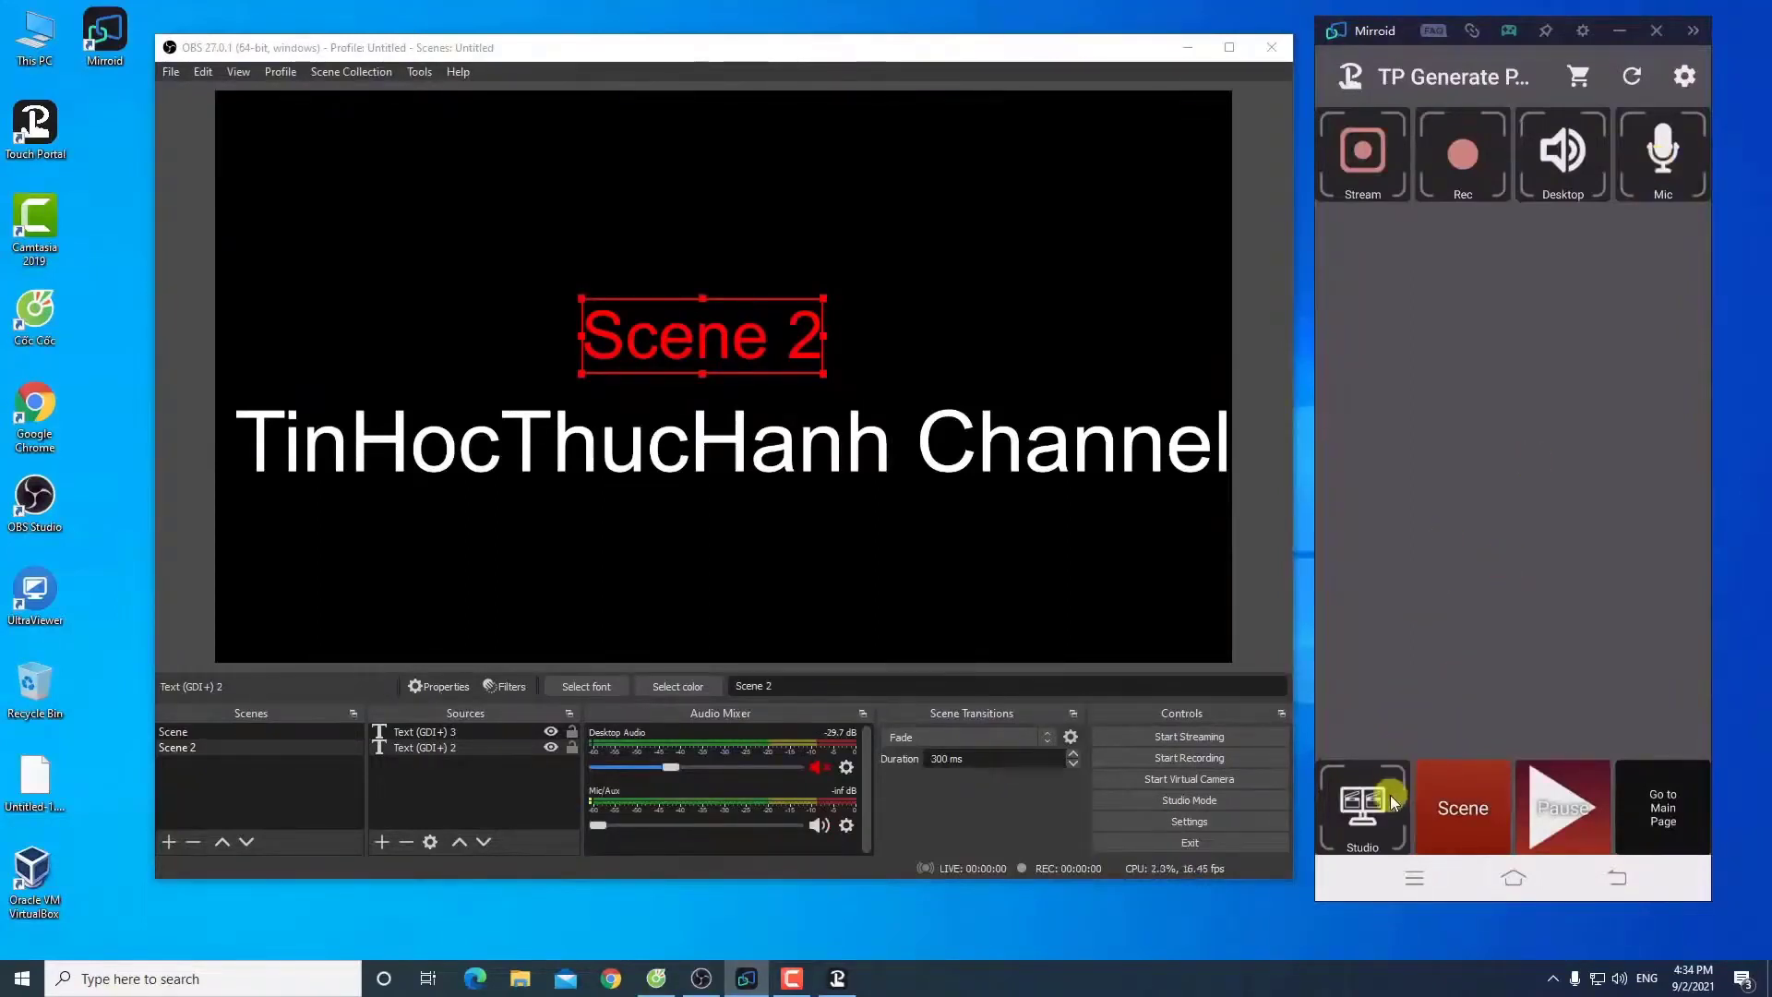
# Step: Toggle OBS studio mode with the phone's Studio button, leaving it switched on
pyautogui.click(1365, 828)
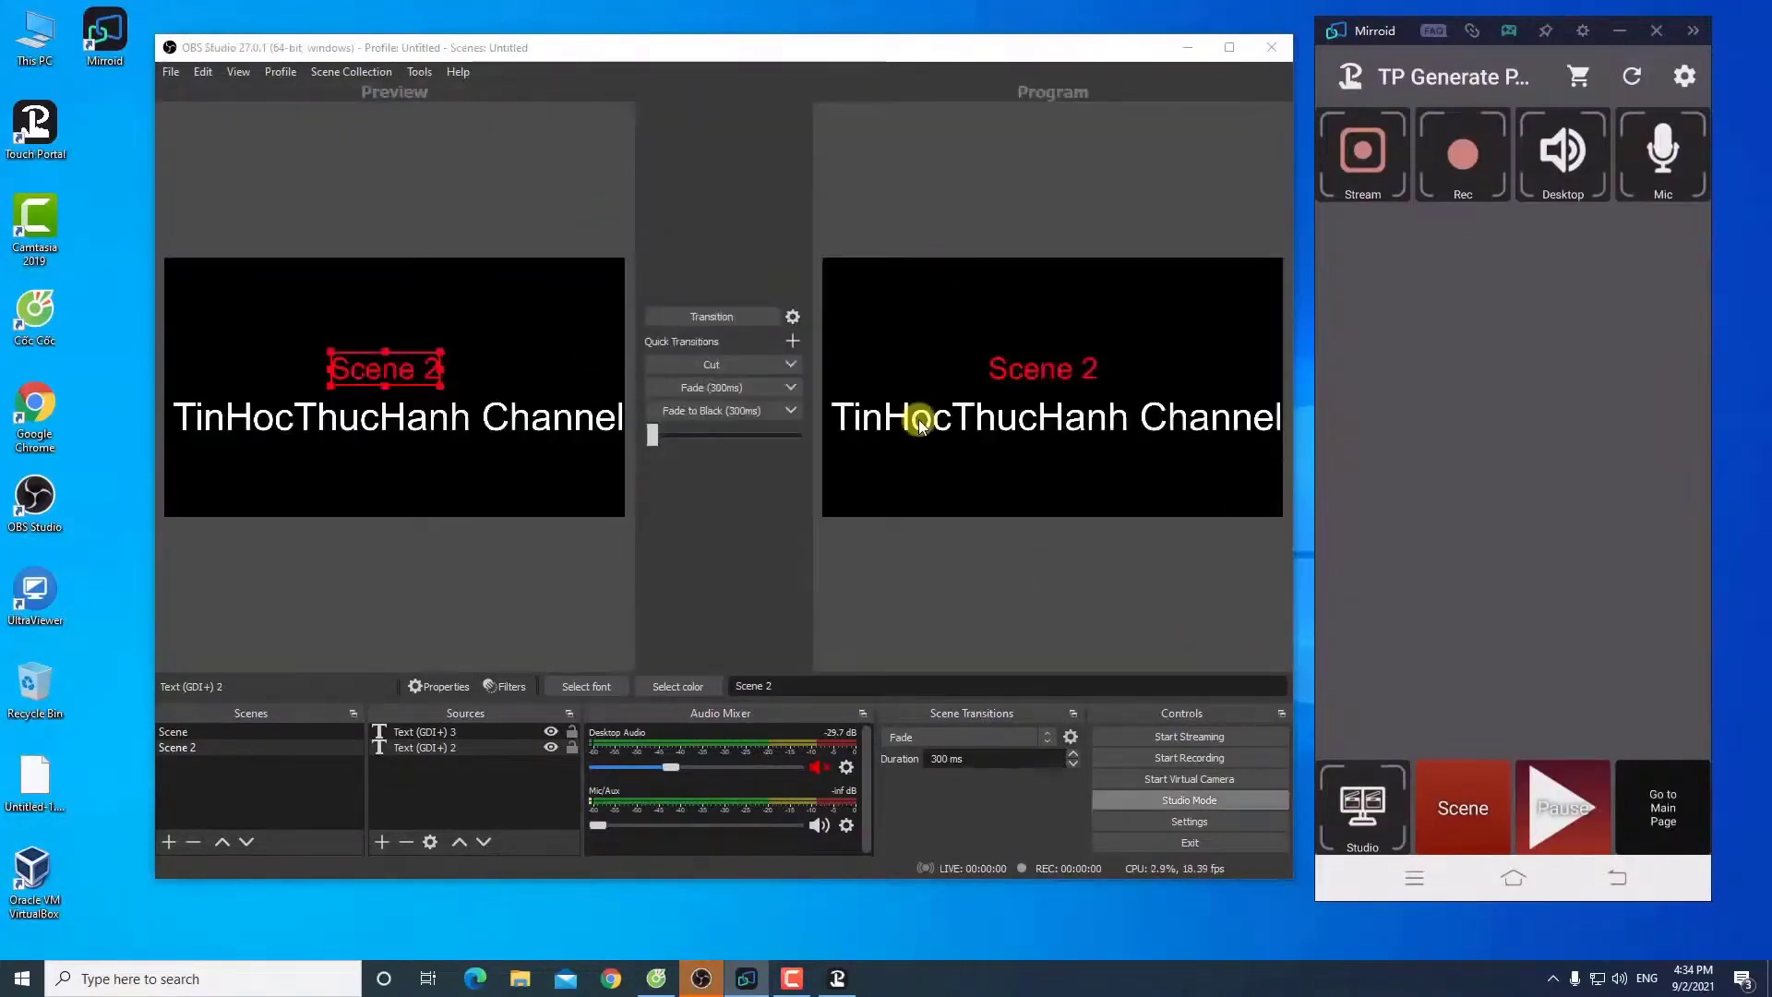
pyautogui.click(1372, 809)
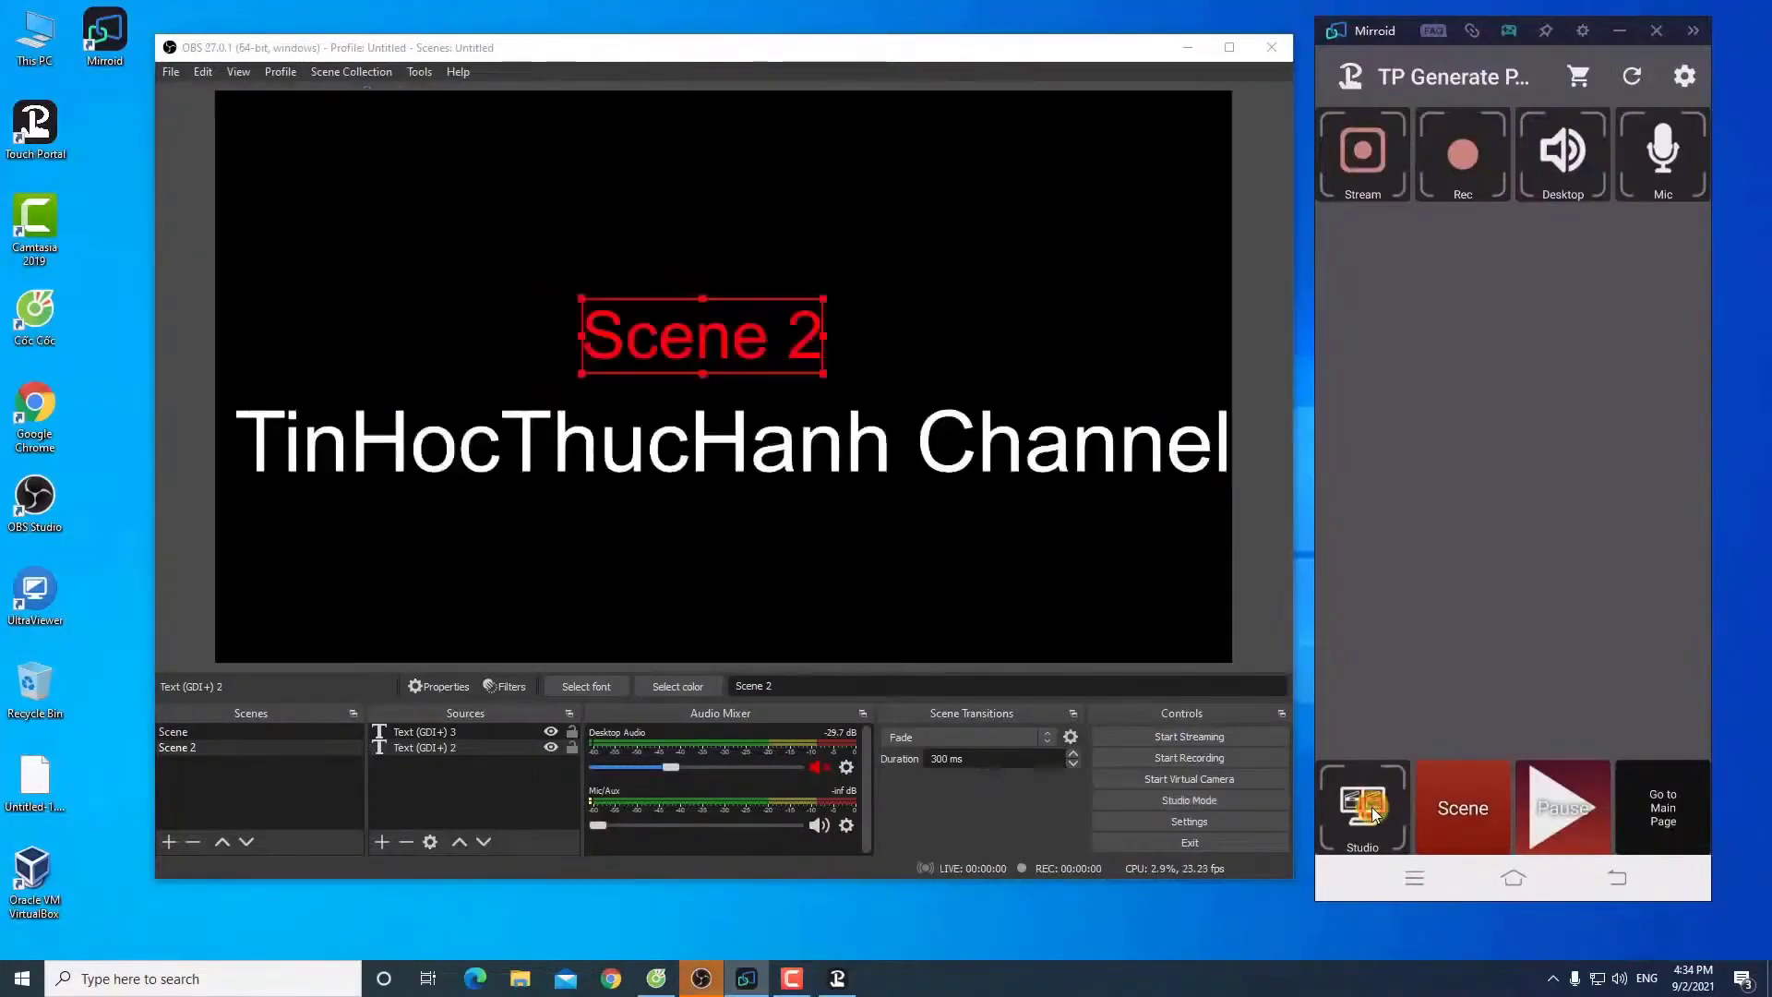
pyautogui.click(1372, 810)
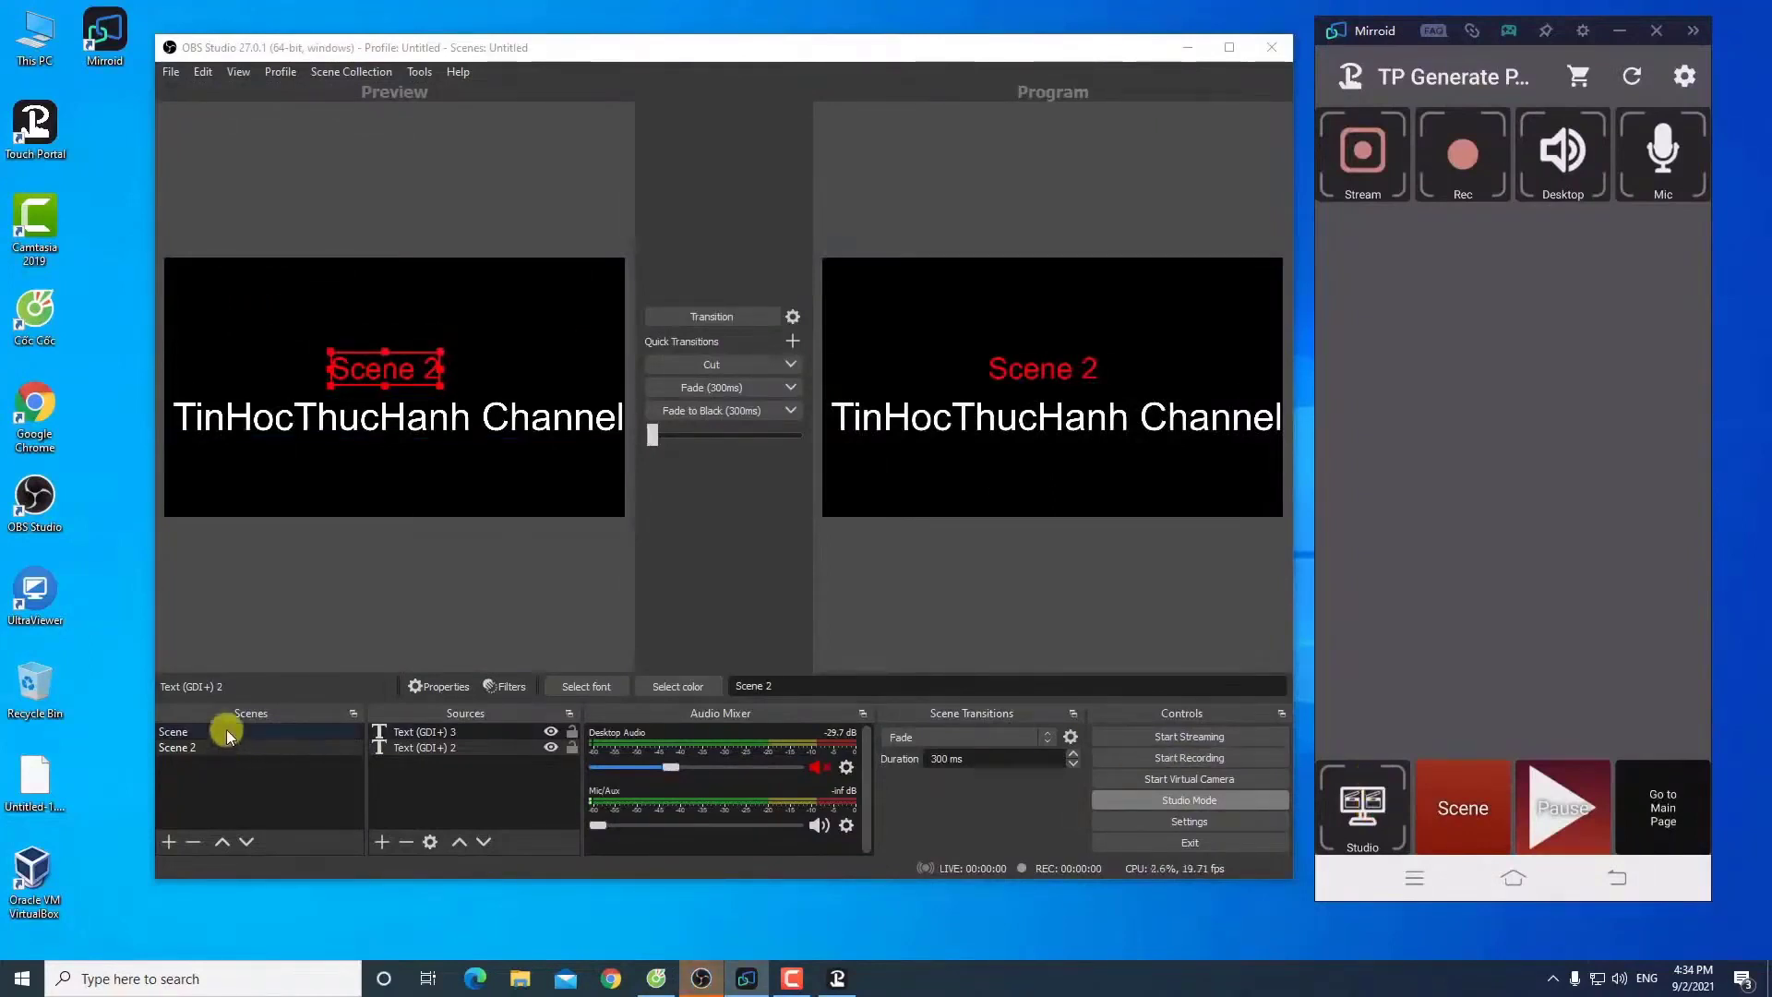
# Step: Switch the OBS preview back and forth between Scene and Scene 2 with the phone's Scene button, ending on Scene 2
pyautogui.click(1454, 806)
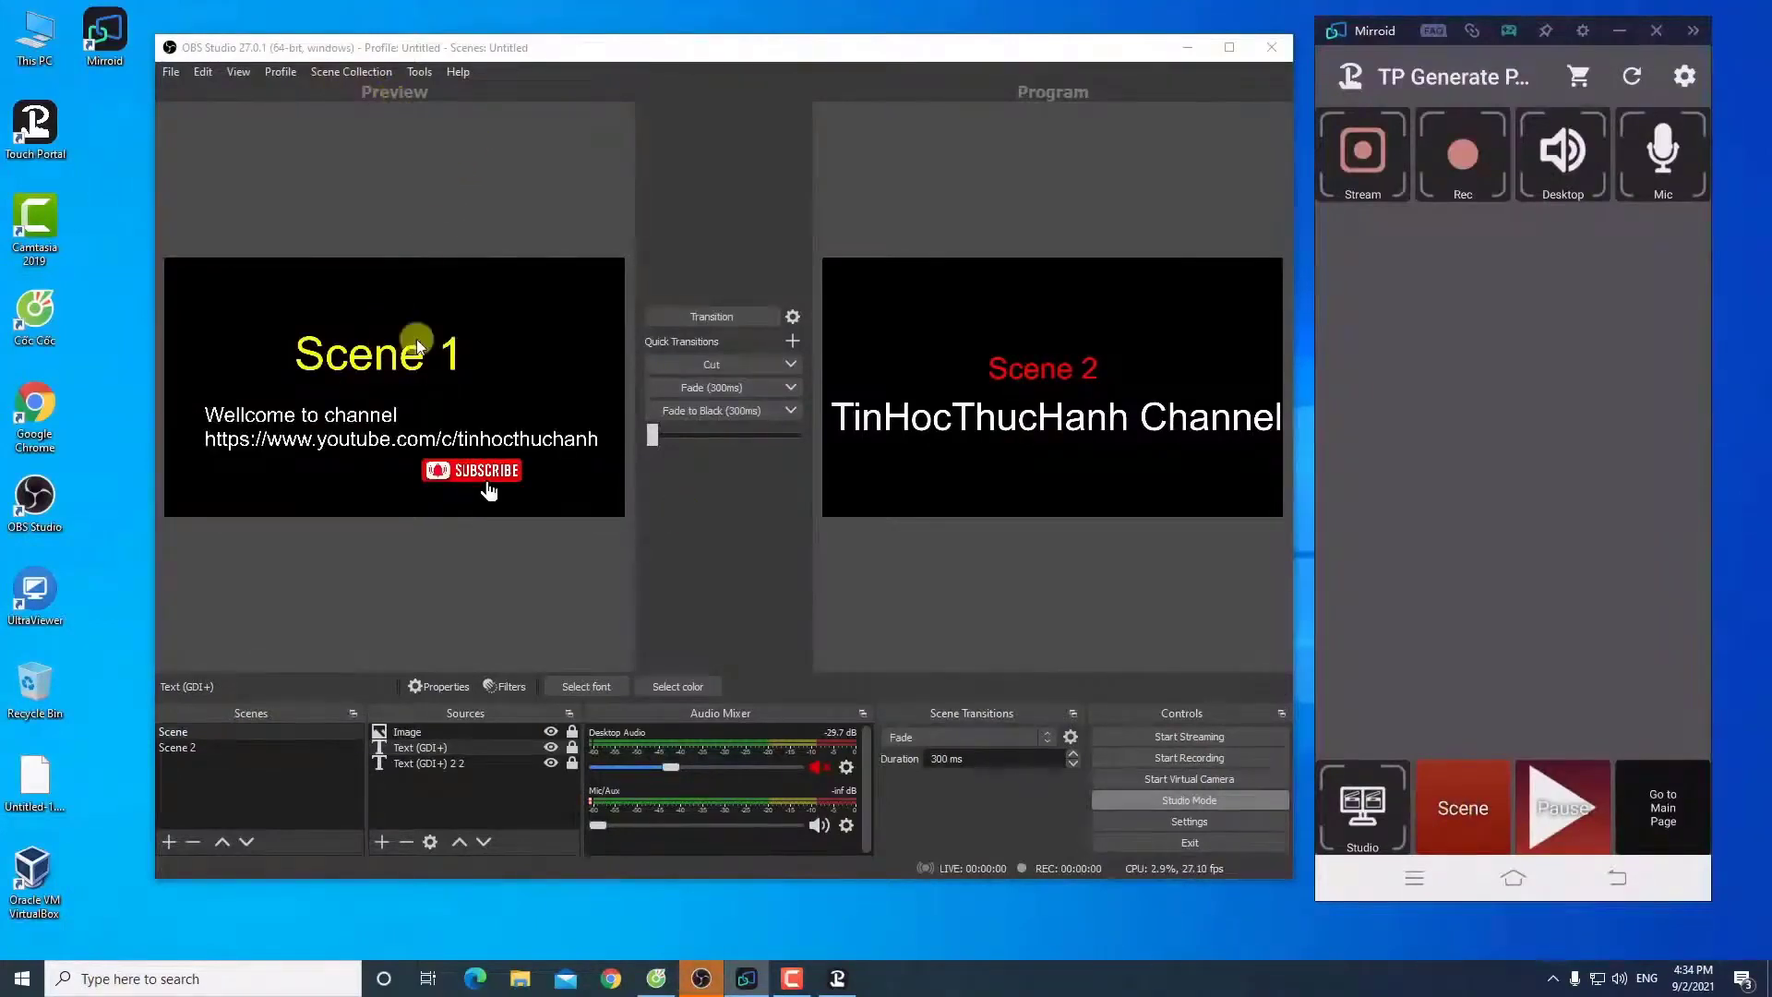
pyautogui.click(1464, 801)
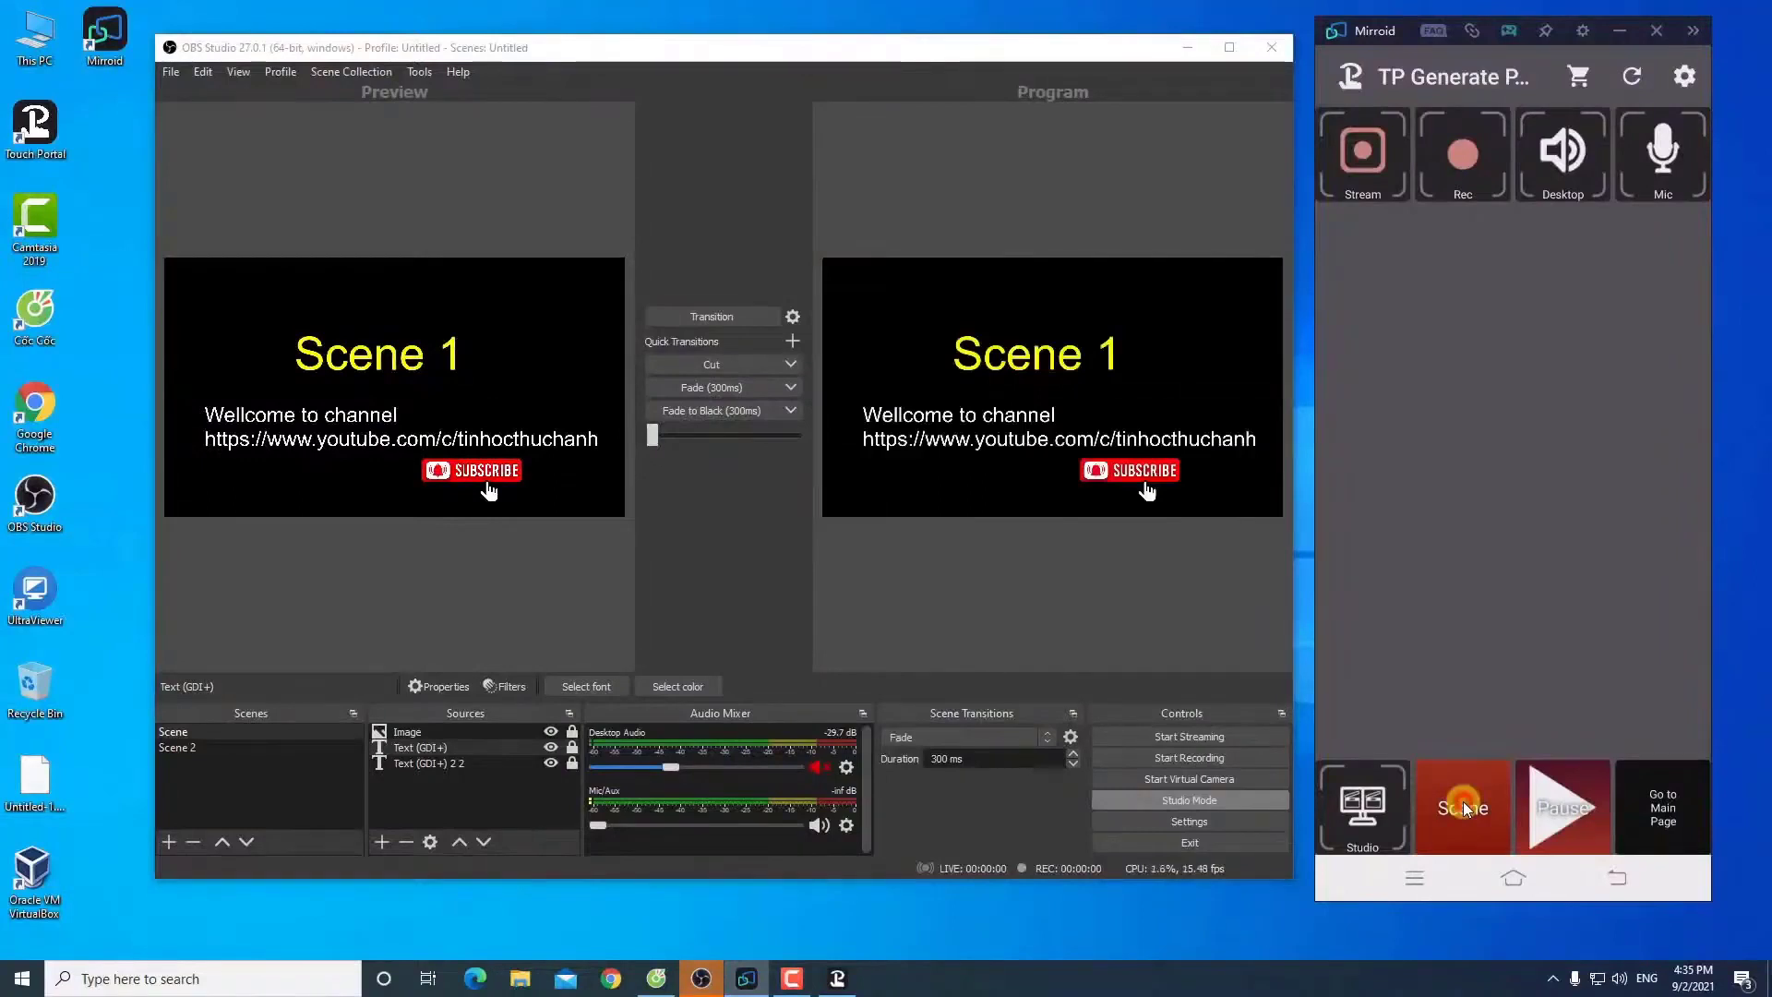
pyautogui.click(1464, 801)
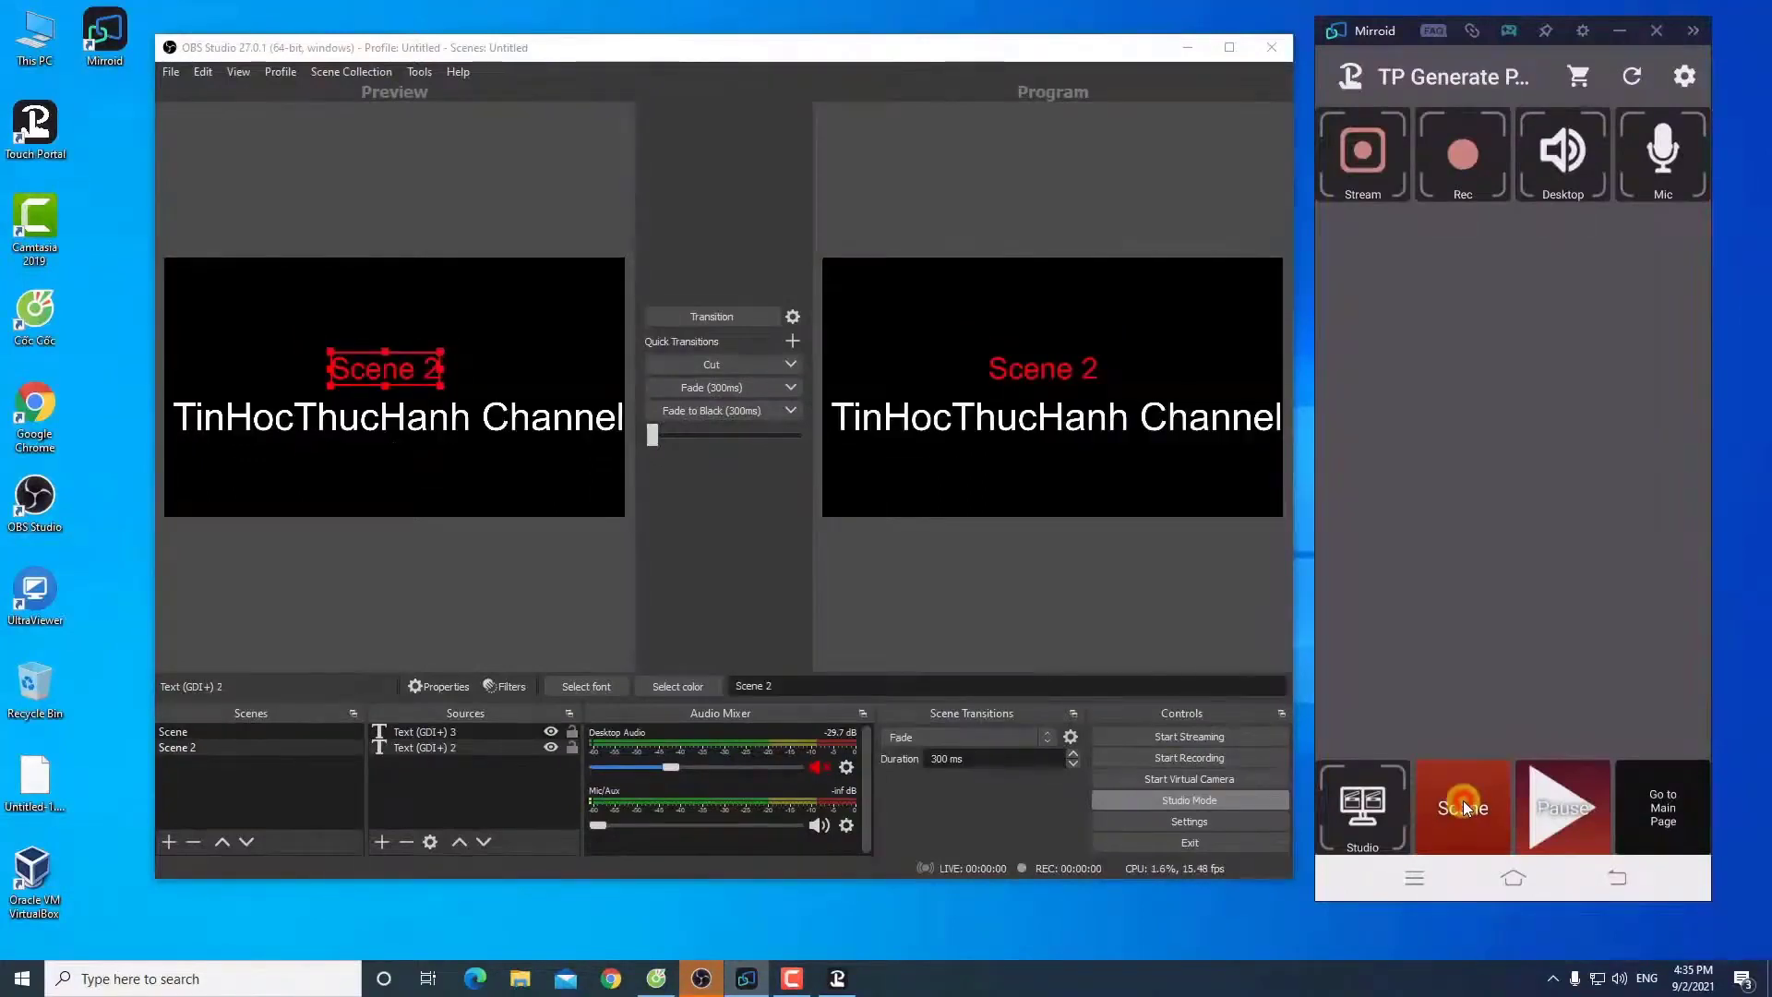
pyautogui.click(410, 173)
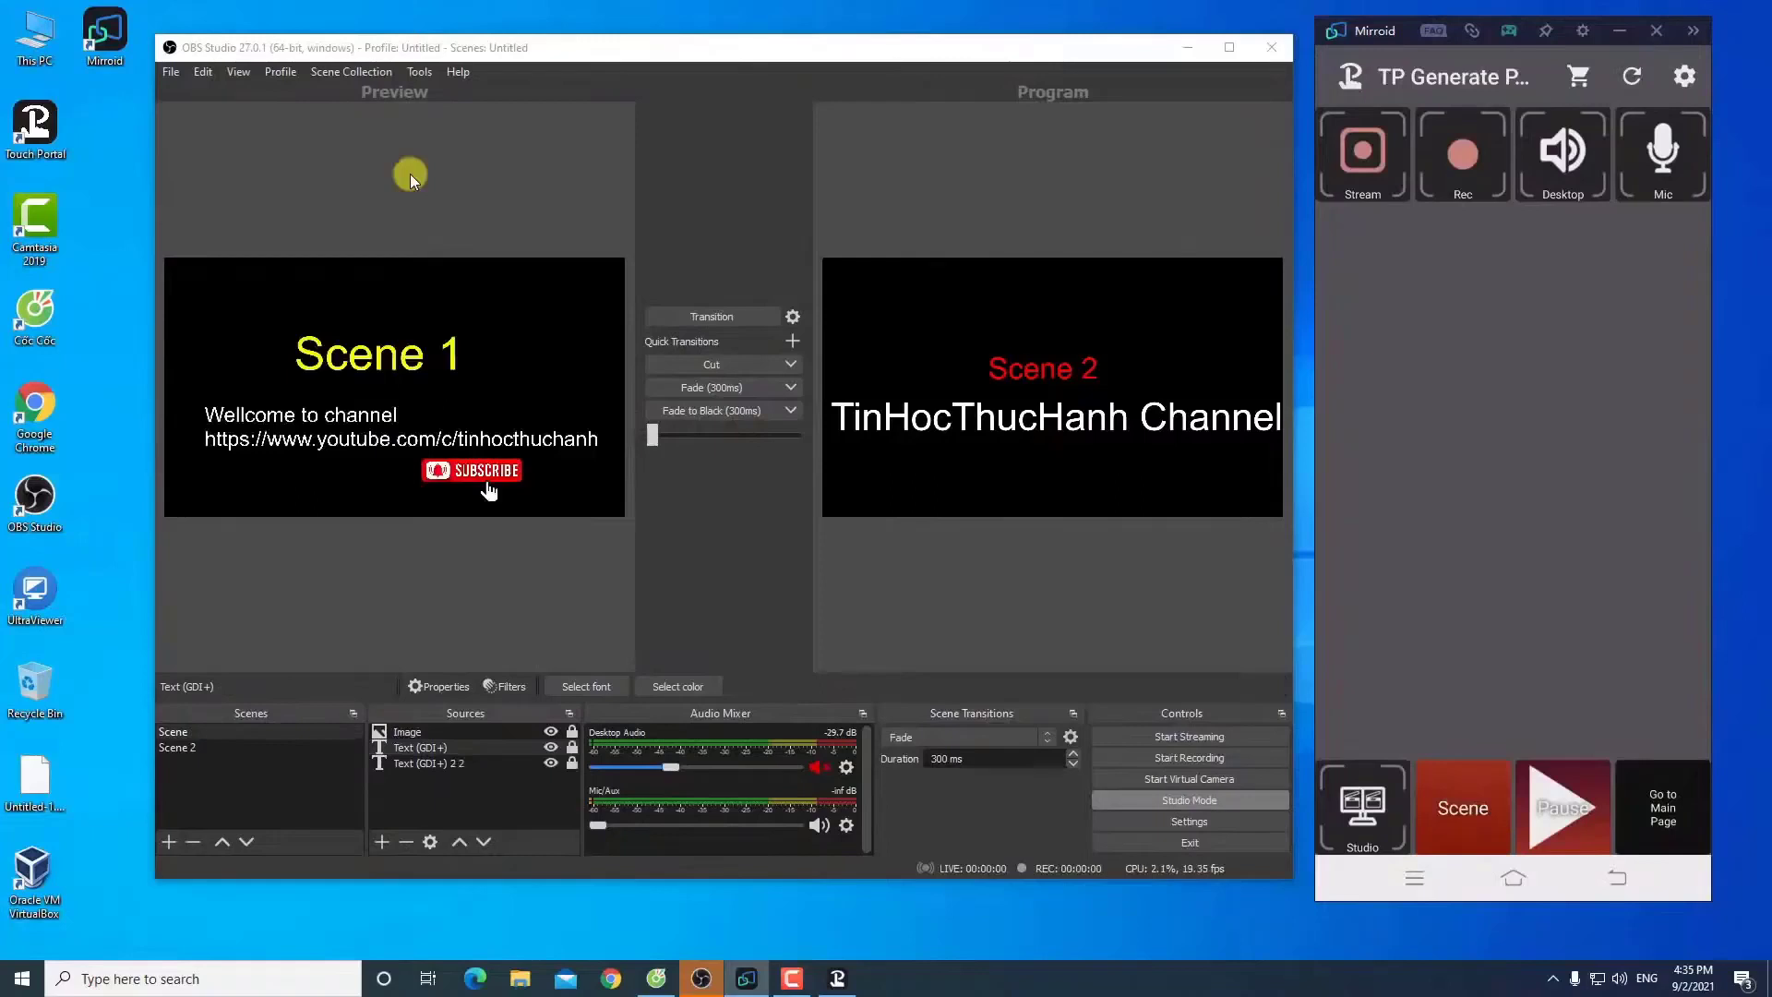
pyautogui.click(410, 173)
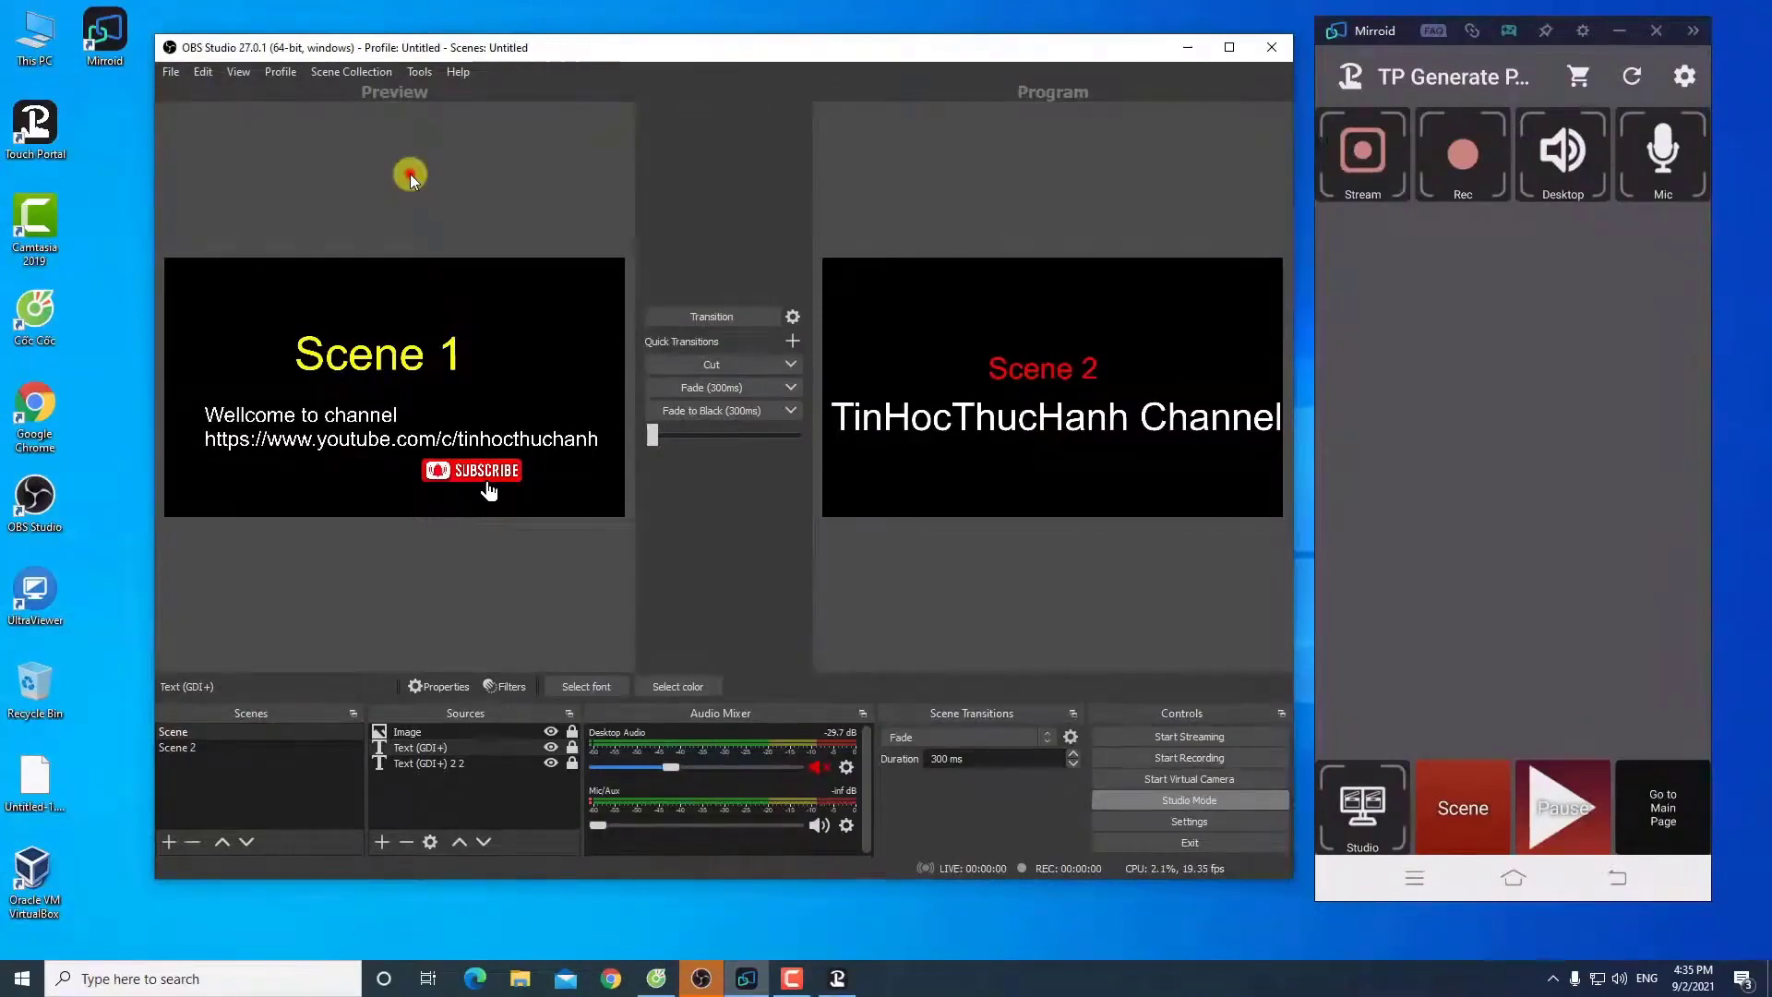
pyautogui.click(1377, 807)
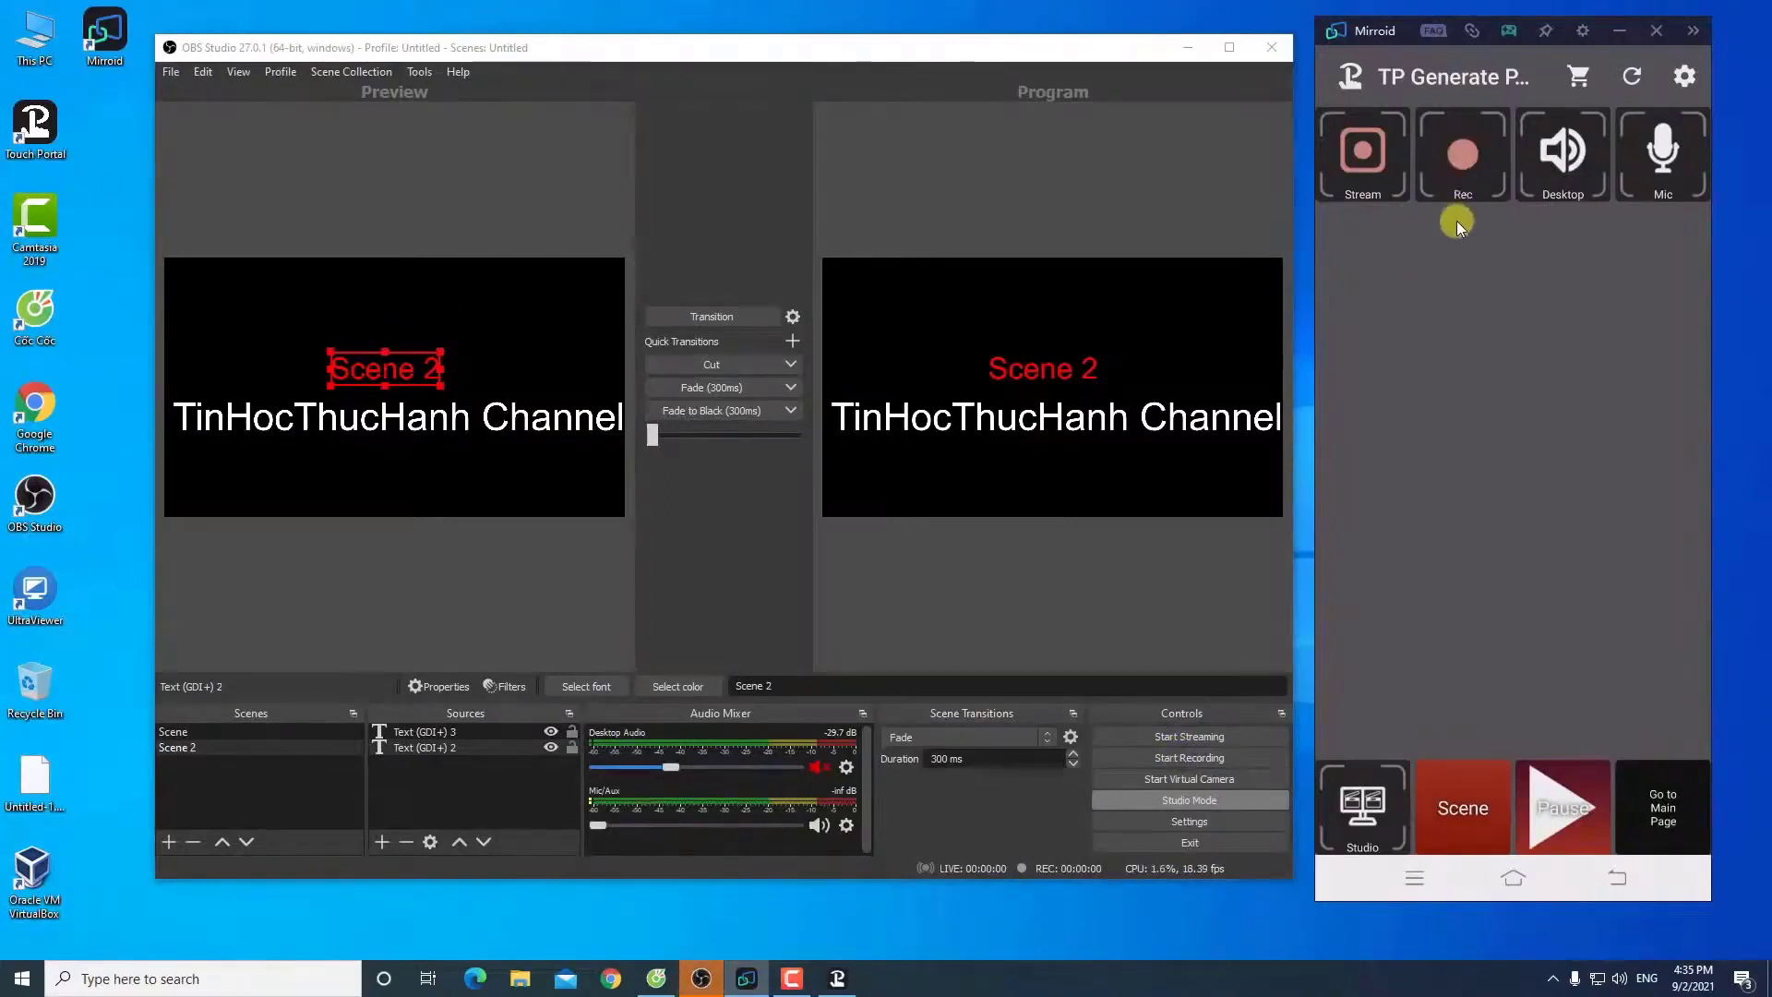
# Step: Start an OBS recording with the phone's Rec button while studio mode is on
pyautogui.click(1456, 169)
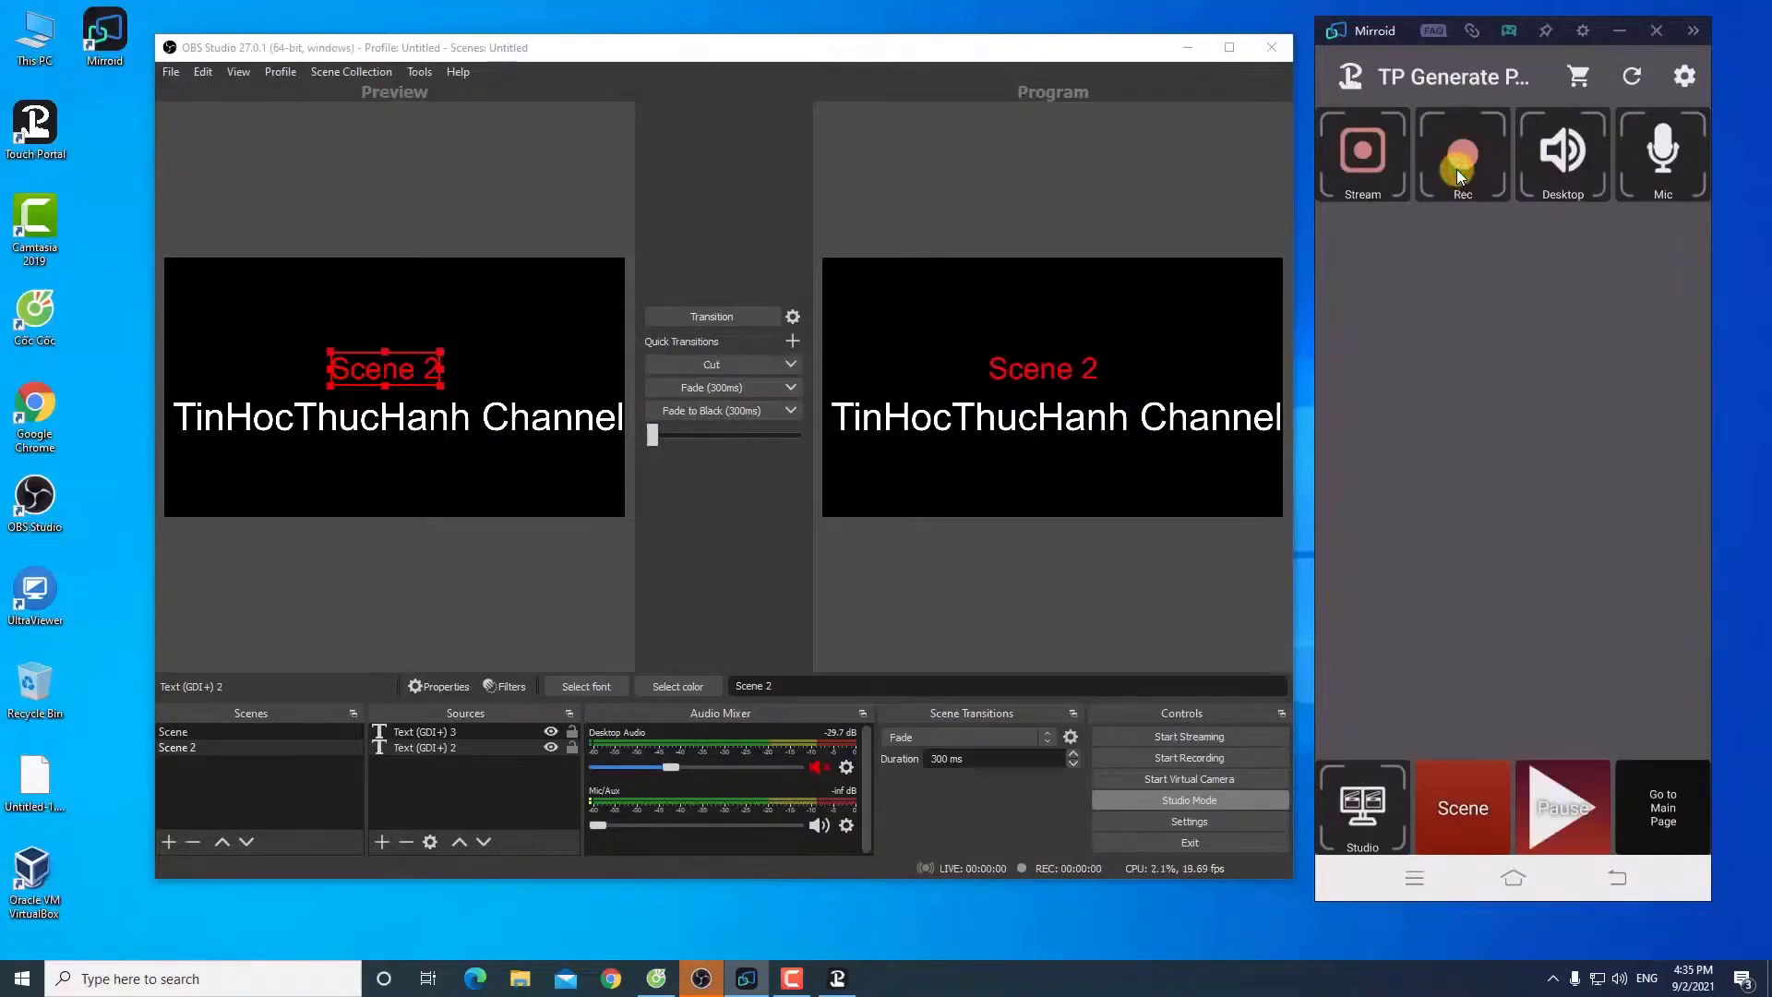